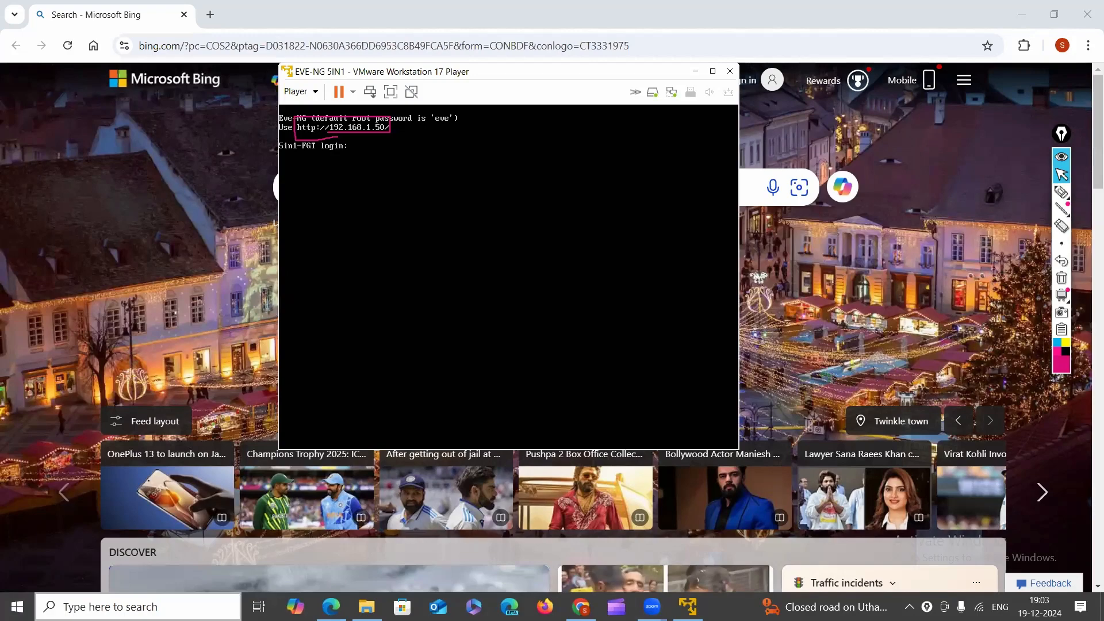
Launch OneNote from the Recent list in the taskbar search.
click(138, 606)
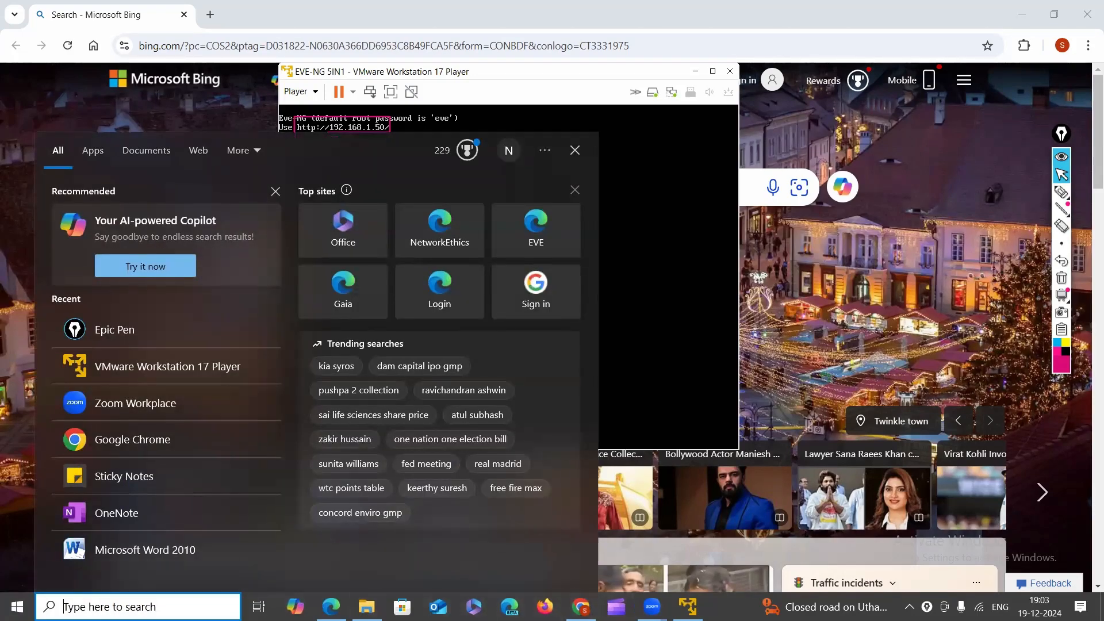
click(119, 517)
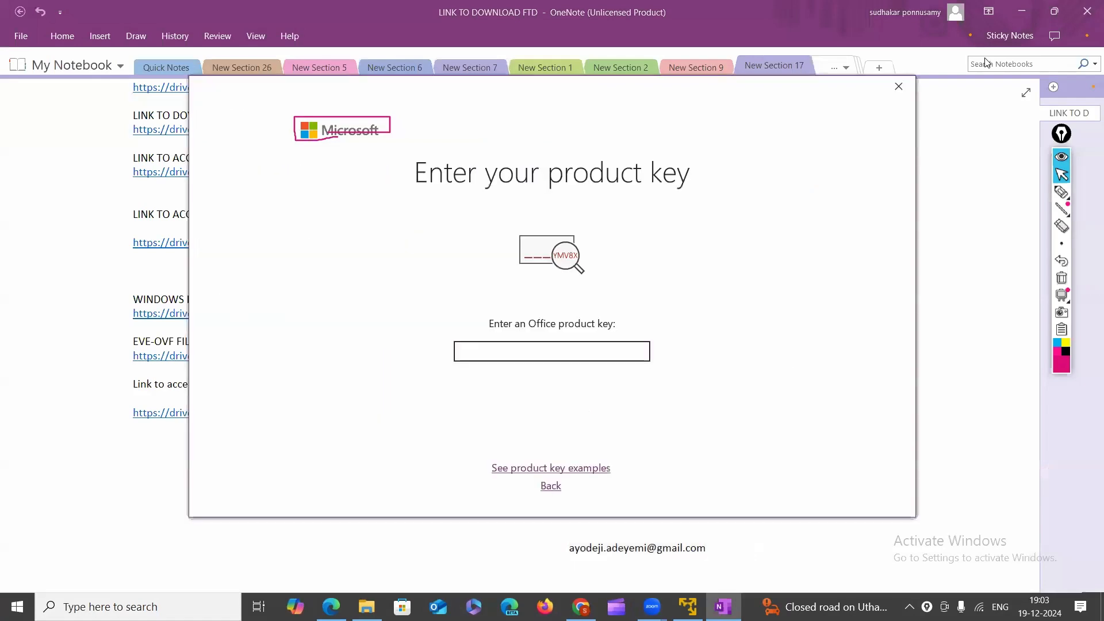
Dismiss the product key prompt and open New Section 45.
click(898, 86)
click(844, 69)
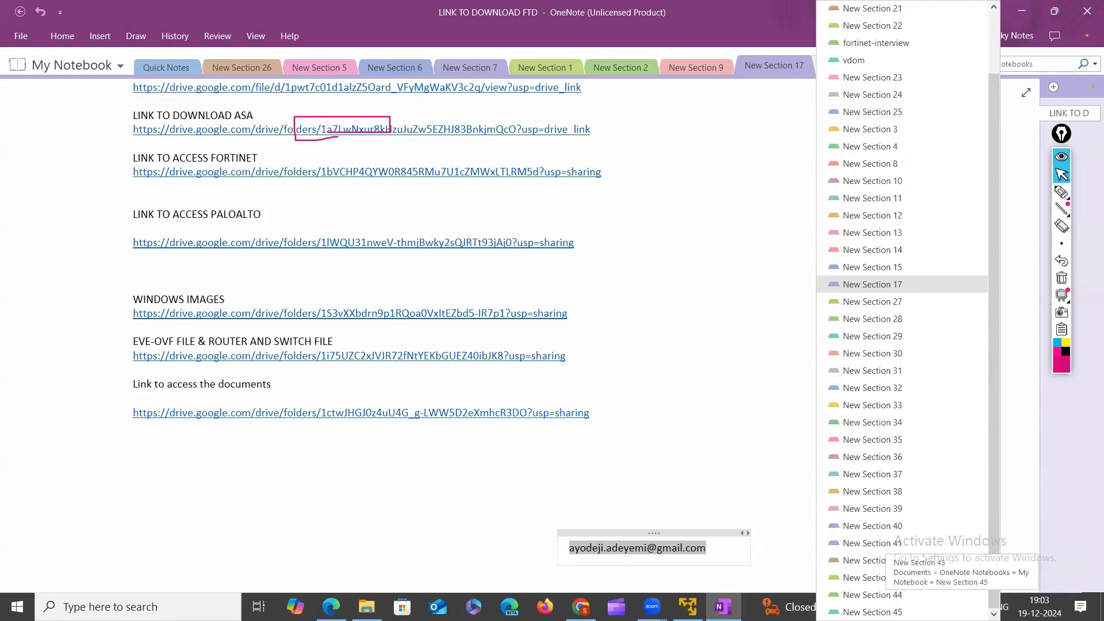
click(886, 611)
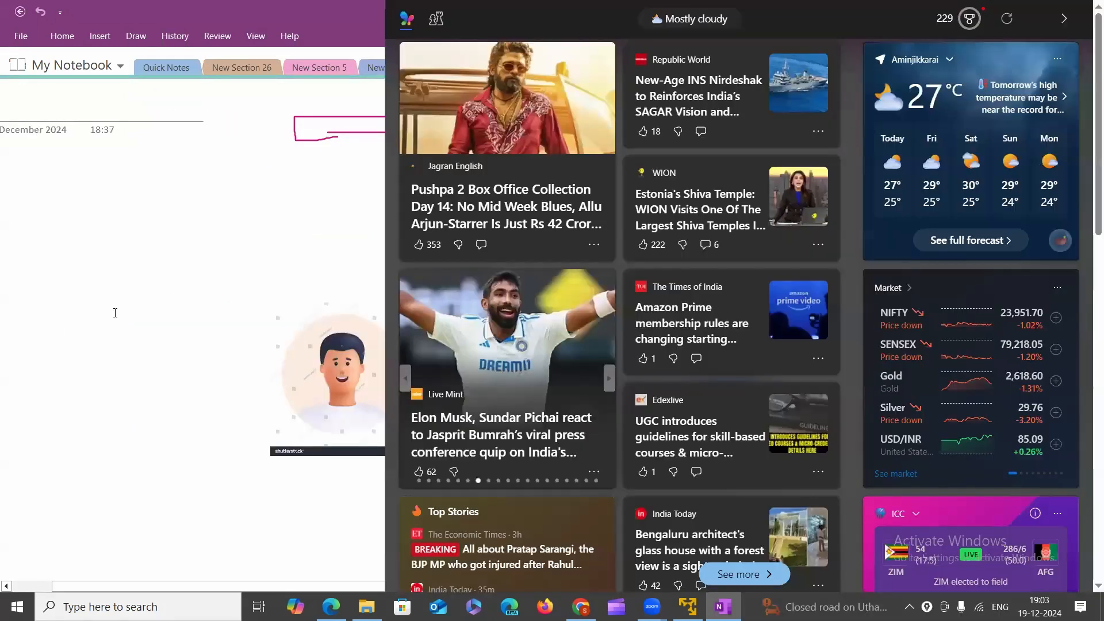
Undo the leftover pink rectangle on the Expiry Date page.
scroll(148, 382, down, 15)
scroll(263, 411, down, 8)
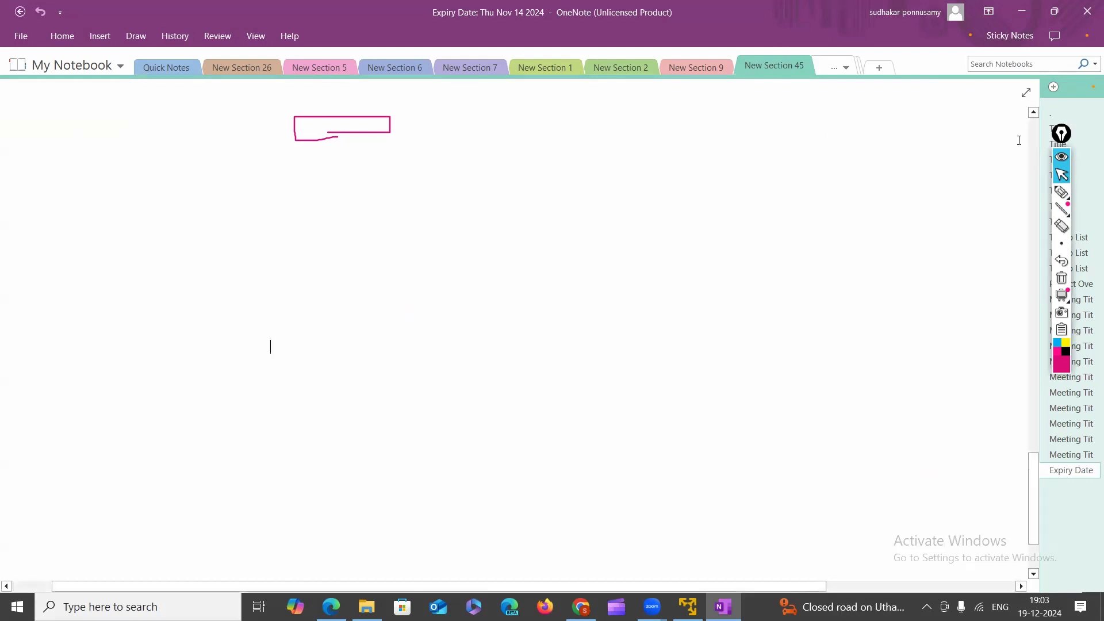
click(1050, 253)
click(1061, 192)
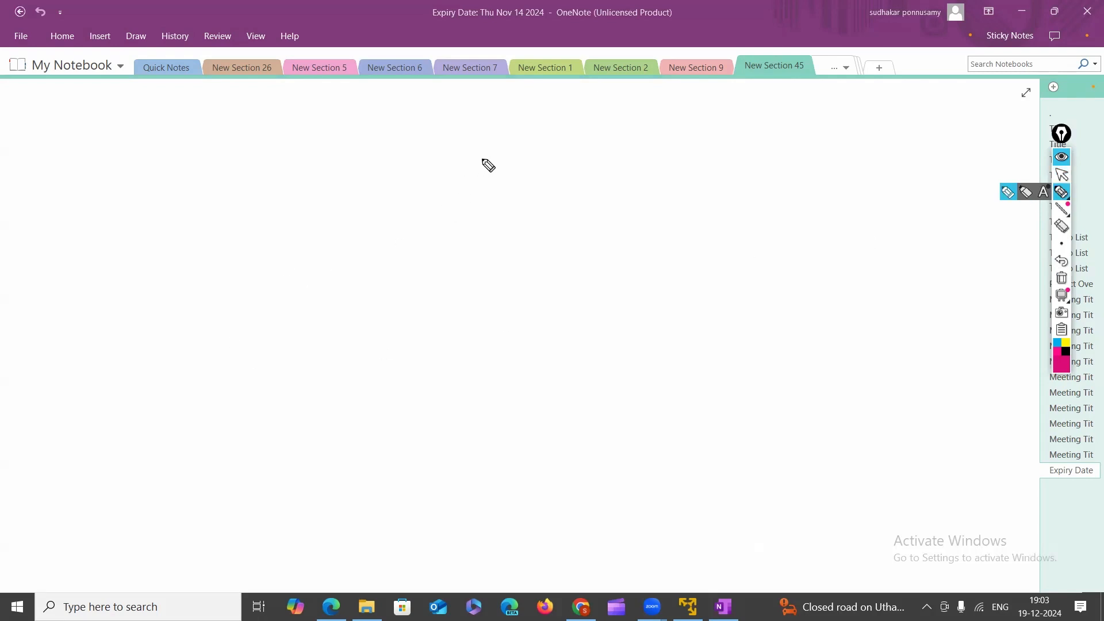
mouse_move(483, 157)
mouse_down()
mouse_move(495, 172)
mouse_move(513, 171)
mouse_up()
mouse_move(519, 152)
mouse_down()
mouse_move(519, 170)
mouse_move(527, 149)
mouse_move(535, 170)
mouse_up()
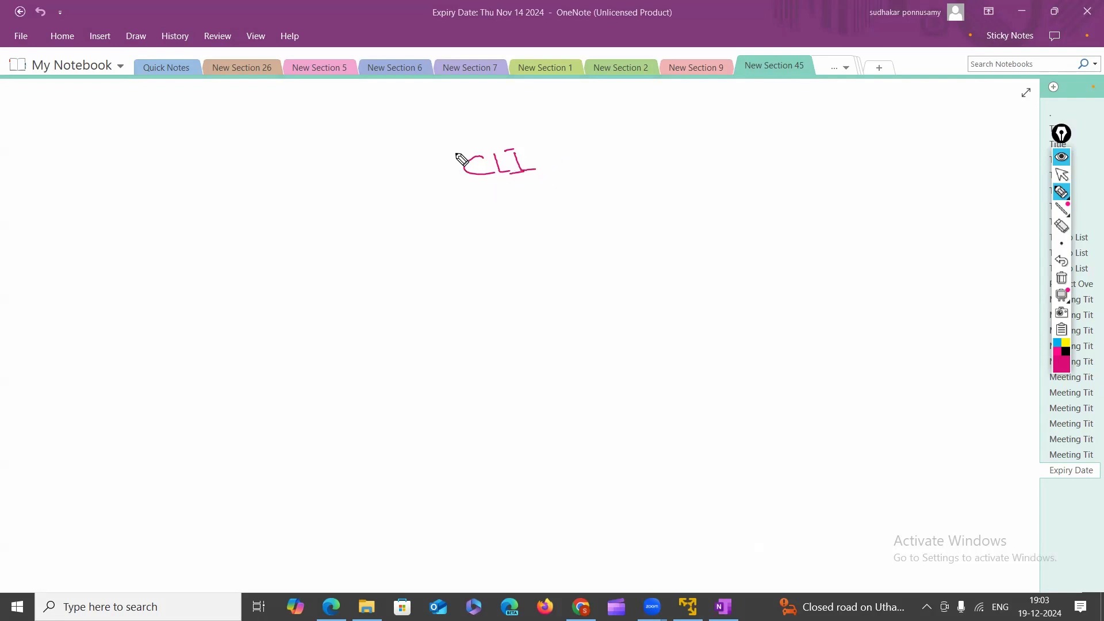
drag(455, 151, 454, 202)
mouse_move(366, 172)
mouse_down()
mouse_move(384, 182)
mouse_move(396, 169)
mouse_move(419, 181)
mouse_up()
drag(412, 171, 426, 169)
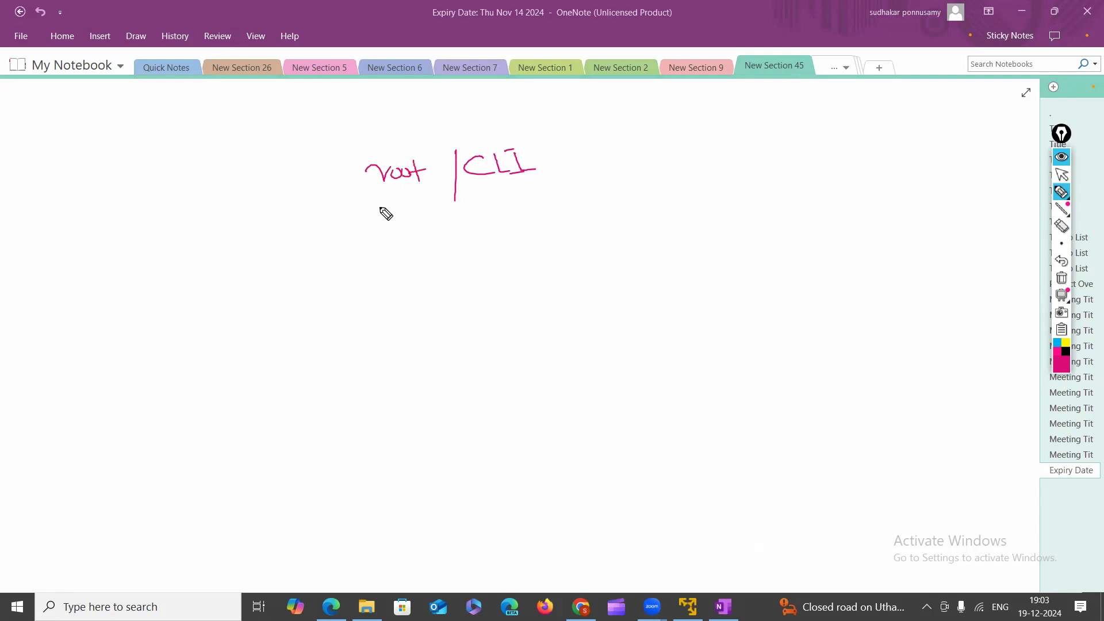
drag(379, 207, 541, 187)
click(569, 151)
click(577, 168)
mouse_move(607, 190)
mouse_down()
mouse_move(661, 187)
mouse_move(673, 216)
mouse_up()
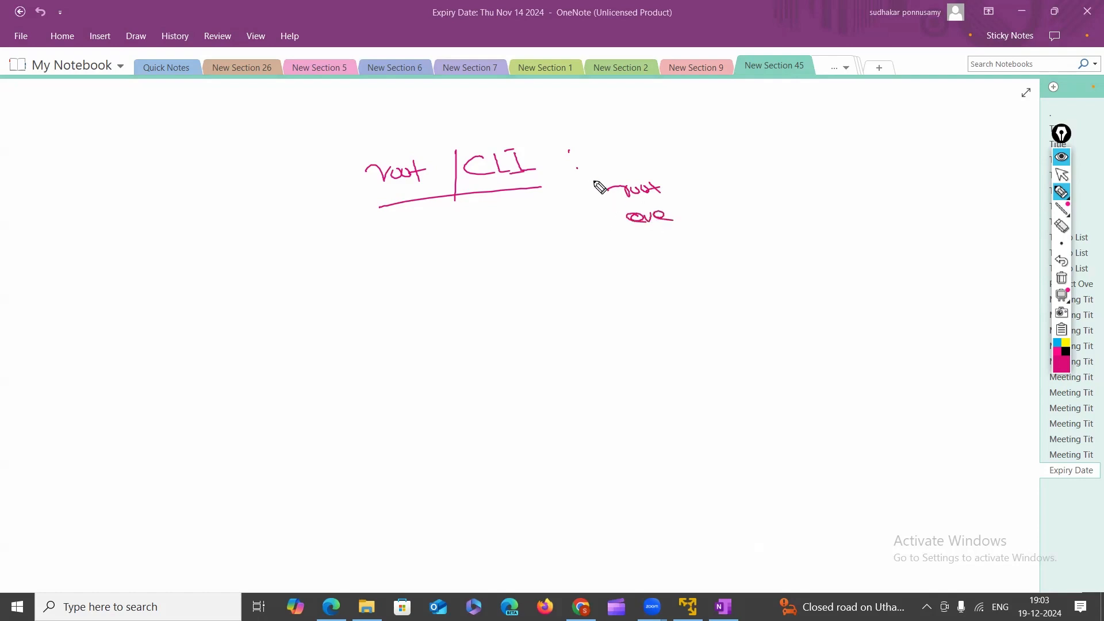
mouse_move(593, 181)
mouse_down()
mouse_move(663, 172)
mouse_move(717, 226)
mouse_move(672, 172)
mouse_up()
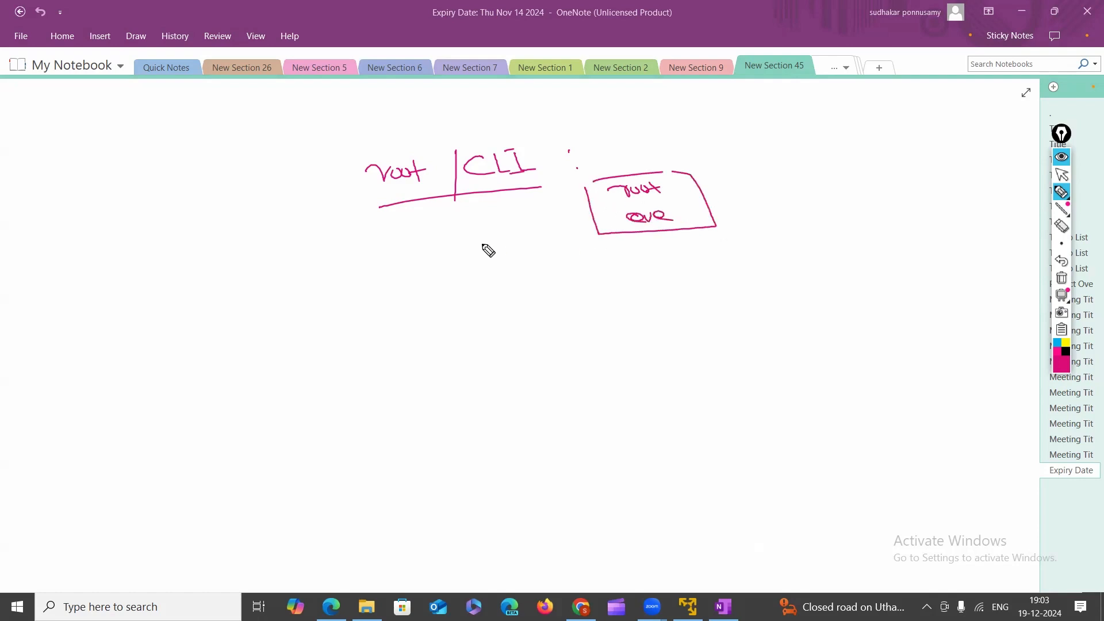
mouse_move(455, 157)
mouse_down()
mouse_move(458, 144)
mouse_move(546, 145)
mouse_up()
drag(458, 197, 537, 186)
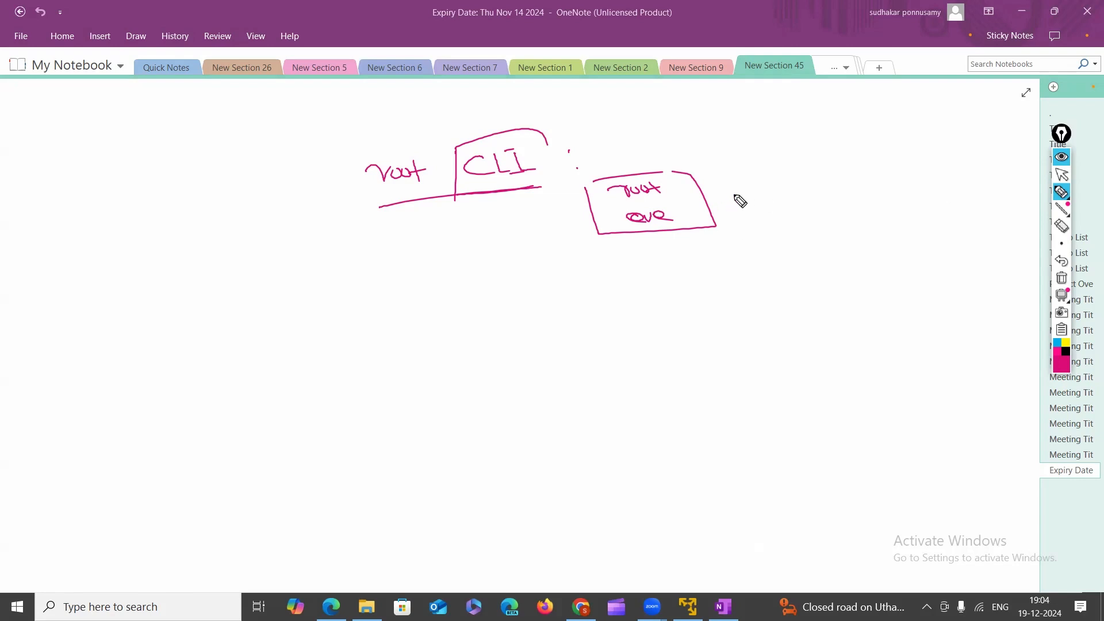
drag(717, 194, 729, 193)
drag(718, 201, 738, 204)
mouse_move(795, 174)
mouse_down()
mouse_move(871, 163)
mouse_move(888, 179)
mouse_up()
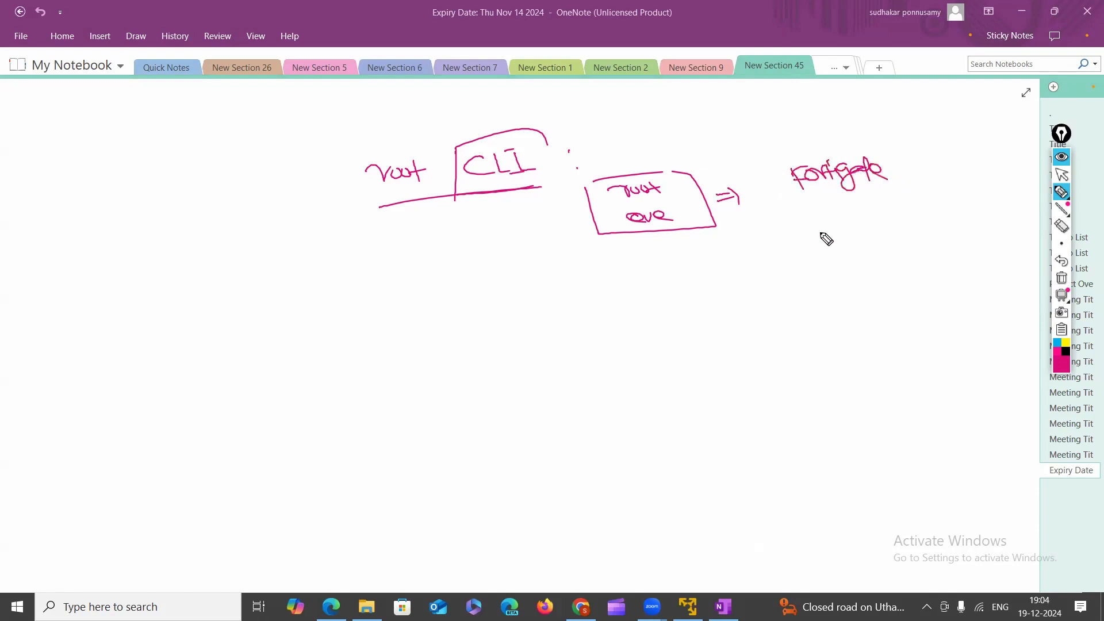
drag(822, 235, 832, 219)
mouse_move(822, 228)
mouse_down()
mouse_move(833, 224)
mouse_move(813, 239)
mouse_move(826, 244)
mouse_up()
drag(780, 162, 775, 236)
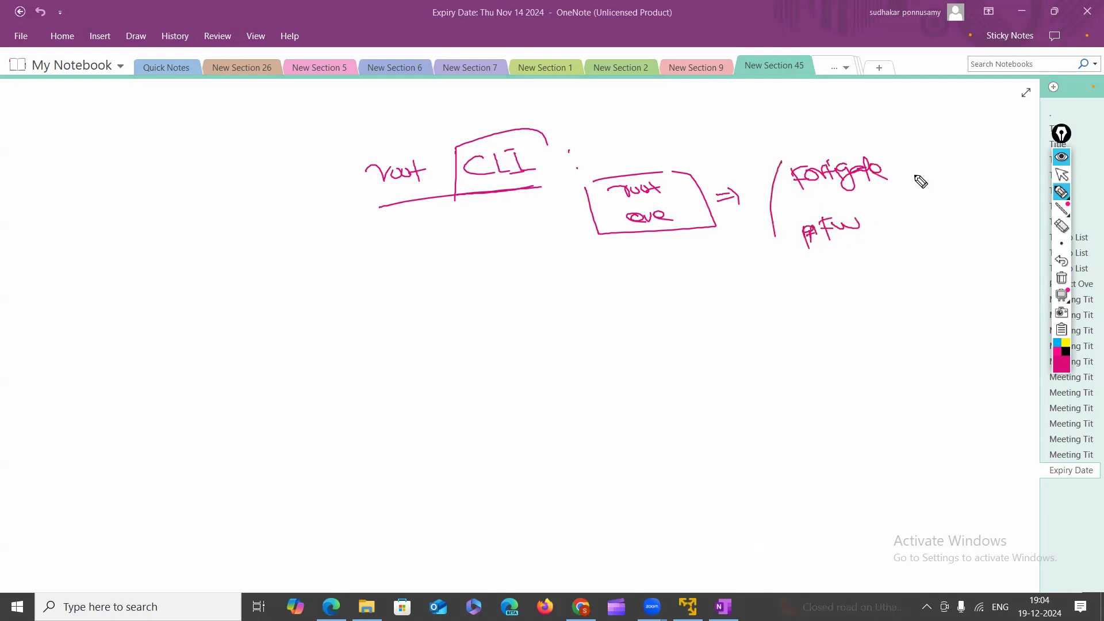
drag(877, 153, 892, 227)
mouse_move(777, 170)
mouse_down()
mouse_move(722, 128)
mouse_move(662, 168)
mouse_up()
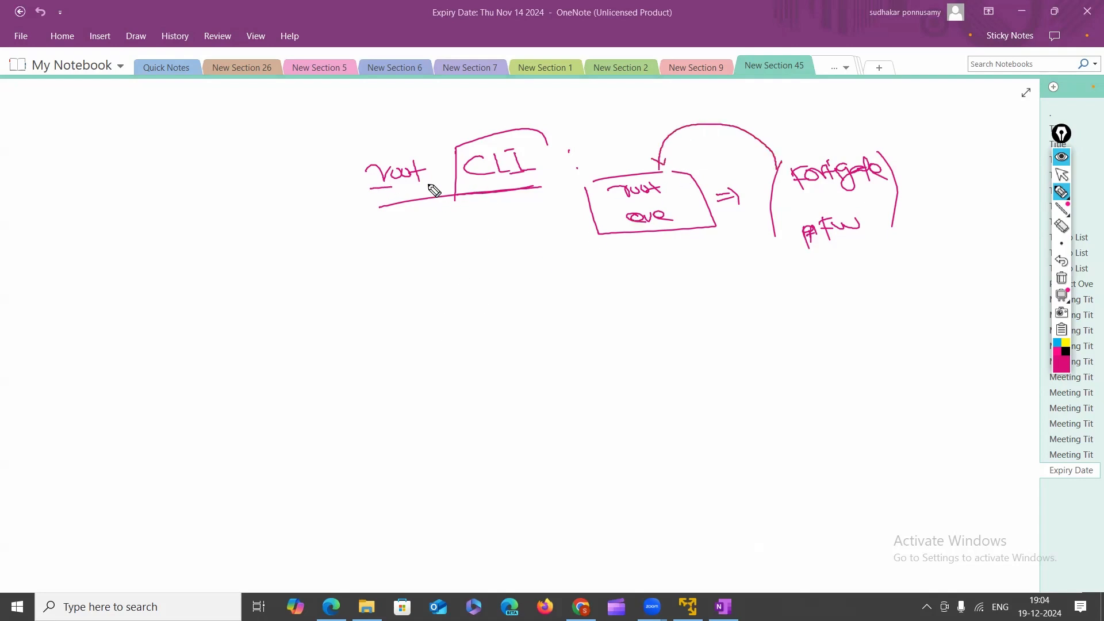
drag(434, 189, 447, 199)
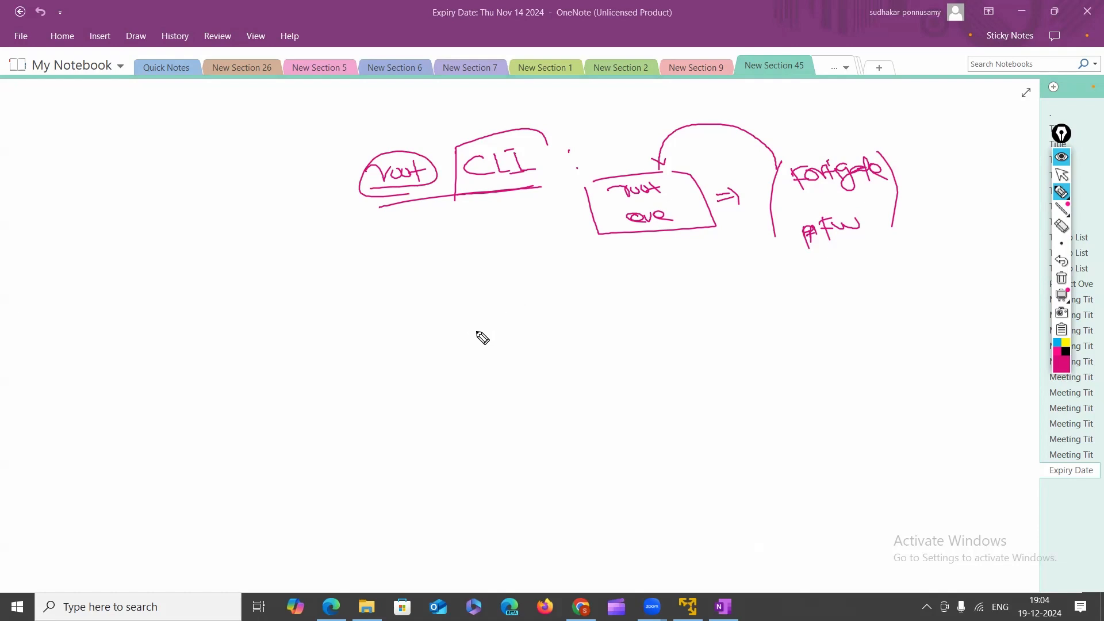
mouse_move(494, 330)
mouse_down()
mouse_move(503, 343)
mouse_move(532, 316)
mouse_move(505, 348)
mouse_move(529, 347)
mouse_move(584, 309)
mouse_move(645, 313)
mouse_move(716, 286)
mouse_up()
drag(608, 315, 637, 313)
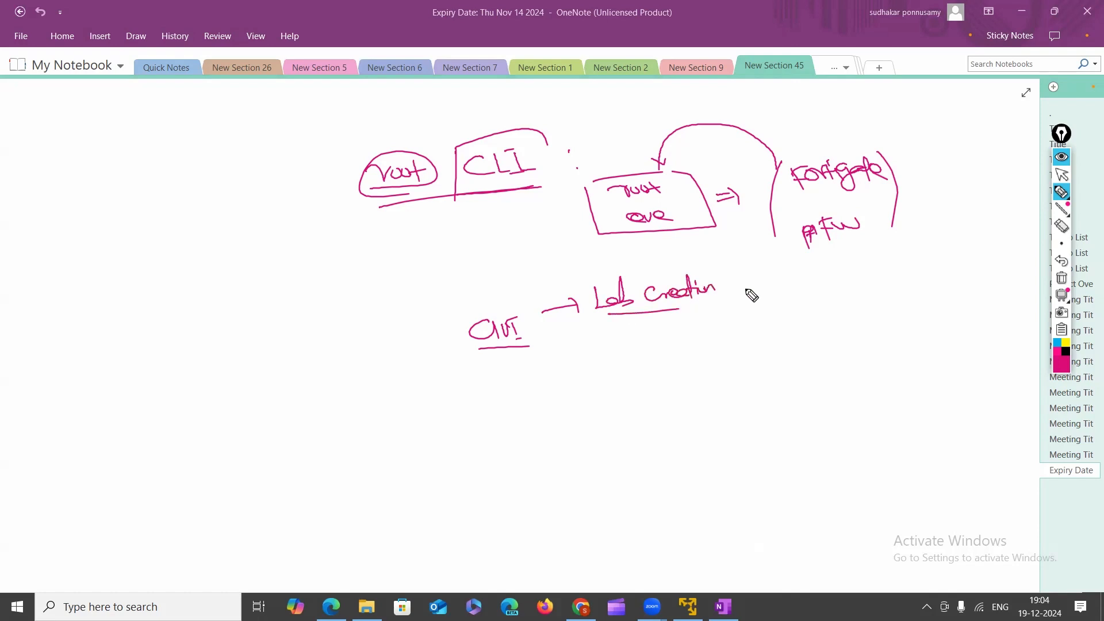
drag(747, 294, 746, 300)
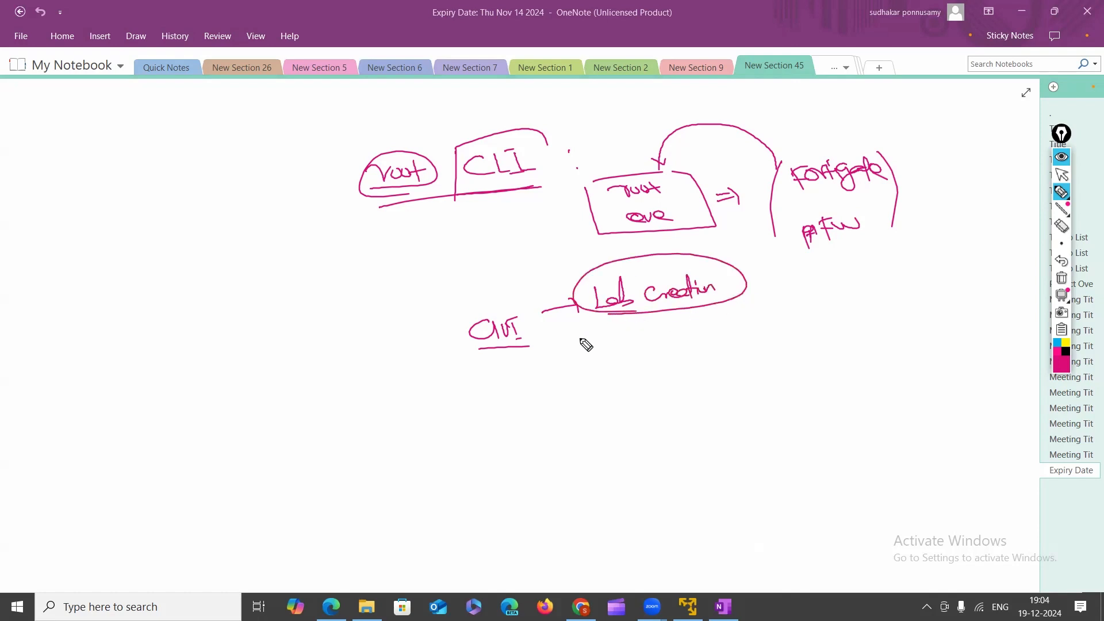
drag(520, 357, 569, 384)
drag(549, 212, 582, 213)
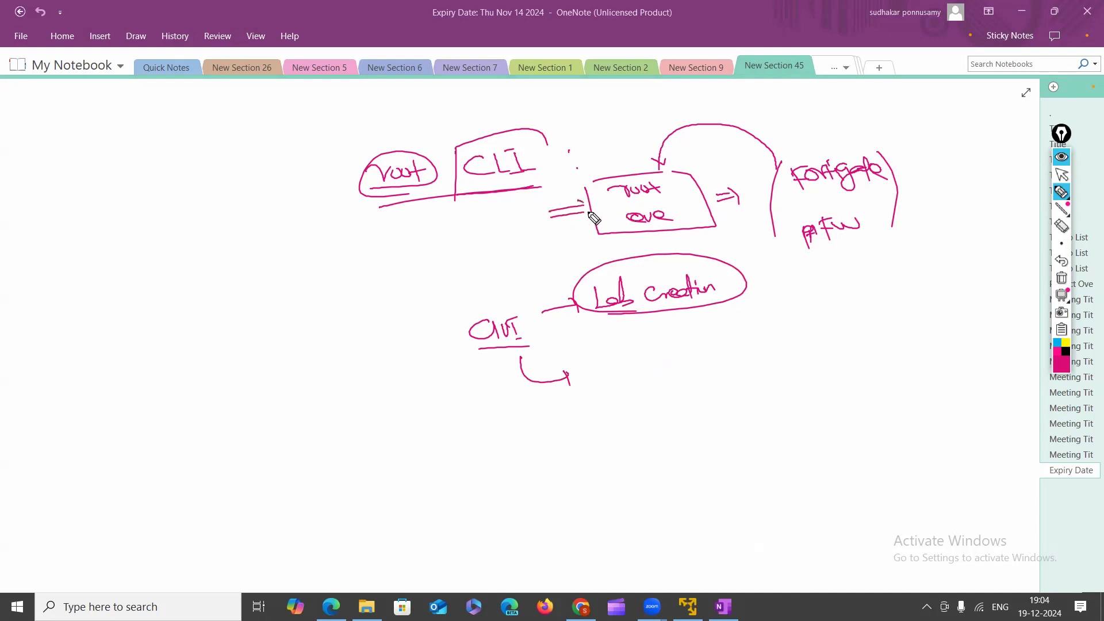
mouse_move(616, 375)
mouse_down()
mouse_move(653, 366)
mouse_move(661, 380)
mouse_up()
mouse_move(649, 371)
mouse_down()
mouse_move(687, 361)
mouse_move(612, 369)
mouse_move(677, 380)
mouse_move(639, 400)
mouse_move(671, 405)
mouse_up()
click(1058, 229)
click(1062, 193)
mouse_move(597, 356)
mouse_down()
mouse_move(611, 349)
mouse_move(598, 368)
mouse_move(646, 426)
mouse_move(686, 352)
mouse_move(655, 345)
mouse_up()
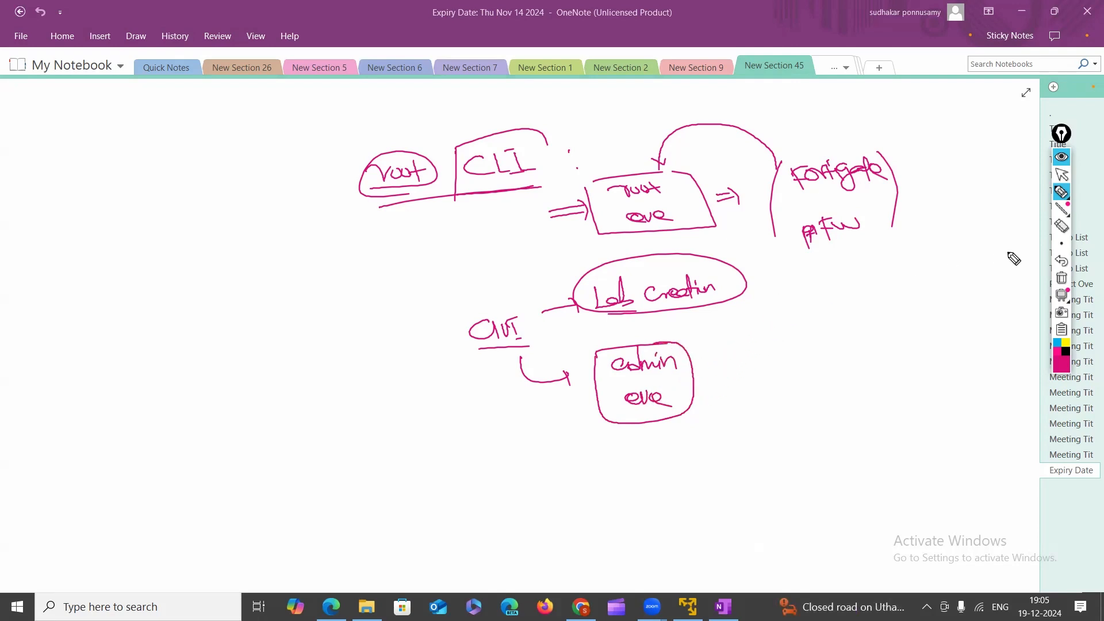
click(1062, 278)
Handwrite and underline 'Eve-ng' with arrows leading to Community.
mouse_move(1065, 194)
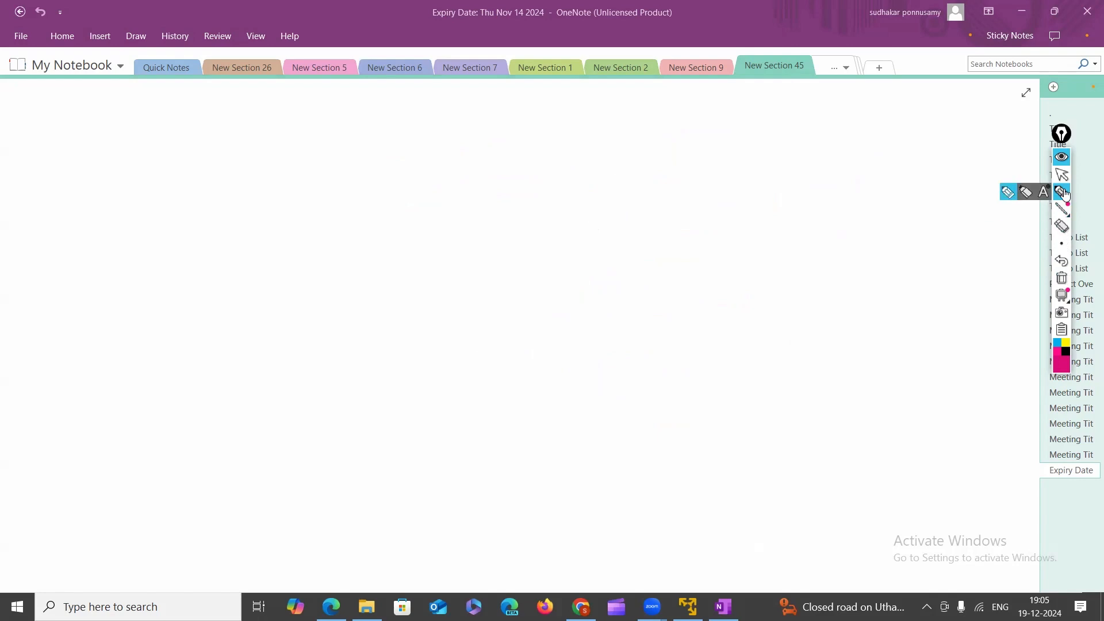
mouse_move(583, 123)
mouse_down()
mouse_move(564, 148)
mouse_move(584, 149)
mouse_up()
drag(563, 136, 634, 150)
mouse_move(560, 160)
mouse_down()
mouse_move(661, 150)
mouse_move(741, 107)
mouse_move(742, 121)
mouse_up()
mouse_move(783, 106)
mouse_down()
mouse_move(782, 116)
mouse_move(802, 117)
mouse_move(870, 102)
mouse_move(873, 141)
mouse_up()
mouse_move(676, 153)
mouse_down()
mouse_move(781, 184)
mouse_move(805, 172)
mouse_move(857, 181)
mouse_move(938, 170)
mouse_up()
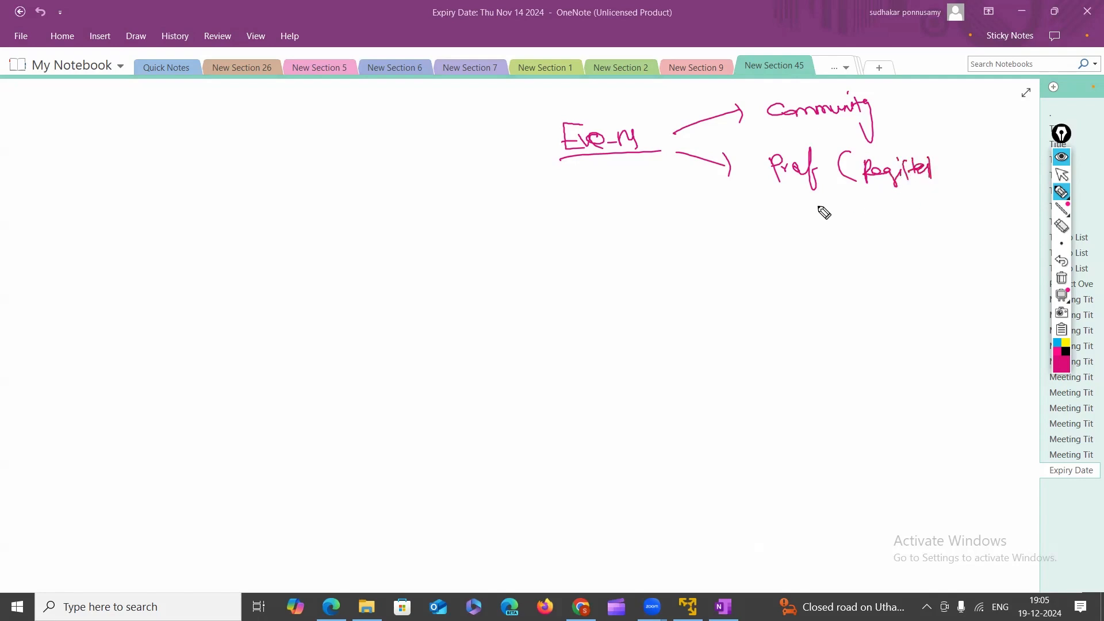
Box 'Prof (Register)' and 'Community', add an arrow to Free, then wipe the ink.
mouse_move(778, 194)
mouse_down()
mouse_move(922, 195)
mouse_move(934, 168)
mouse_up()
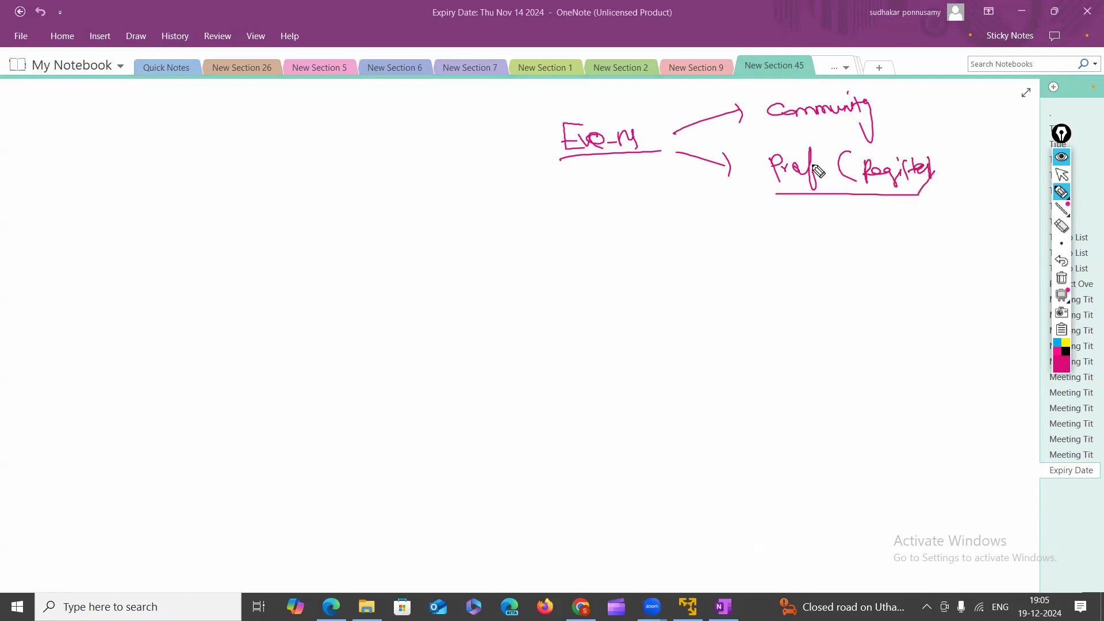
drag(754, 148, 756, 206)
drag(753, 147, 937, 194)
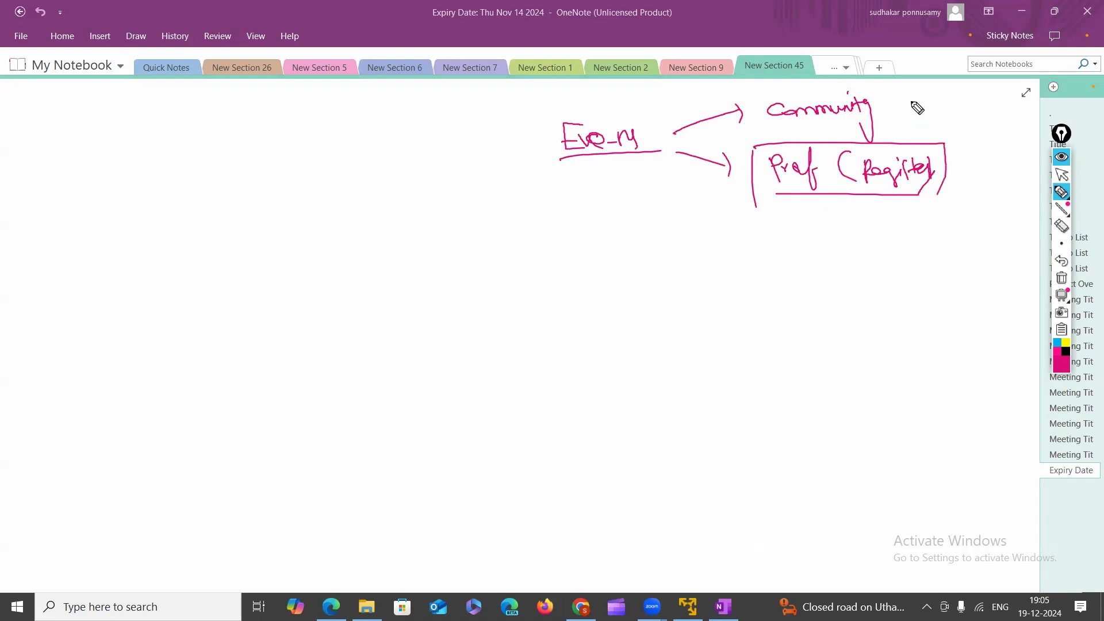
mouse_move(883, 107)
mouse_down()
mouse_move(924, 102)
mouse_move(959, 121)
mouse_move(984, 105)
mouse_up()
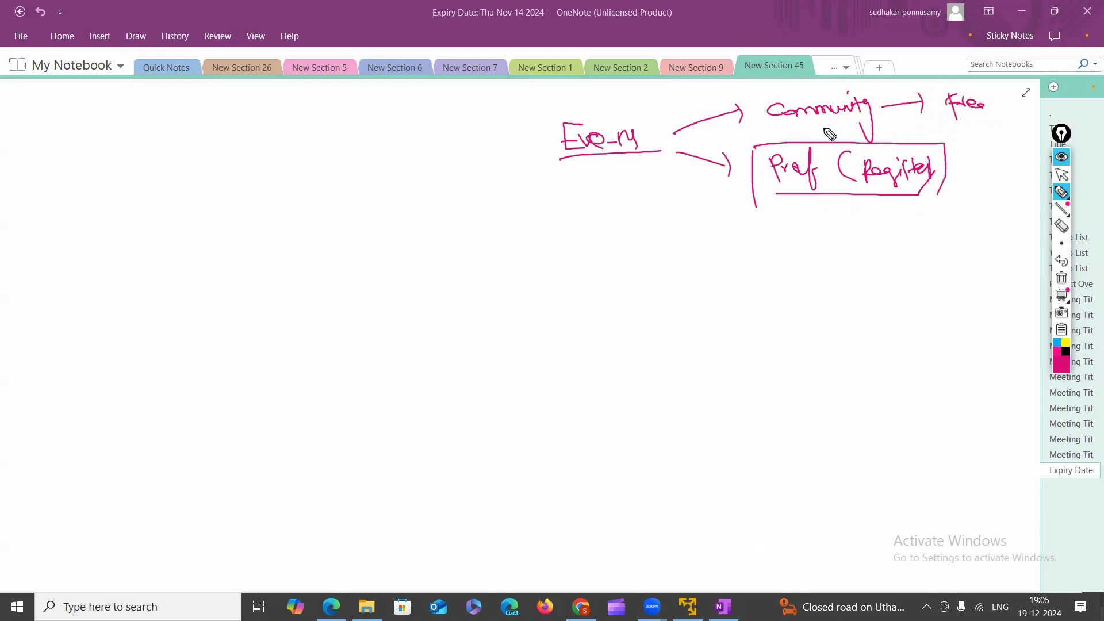
mouse_move(789, 134)
mouse_down()
mouse_move(918, 121)
mouse_move(825, 79)
mouse_move(743, 131)
mouse_up()
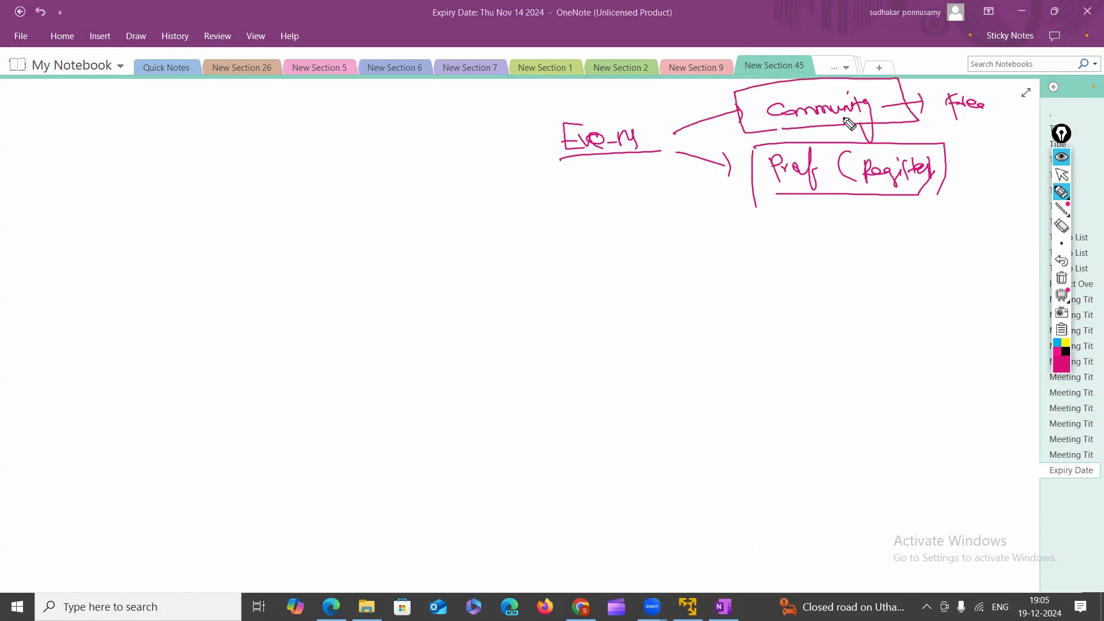
drag(871, 168, 881, 166)
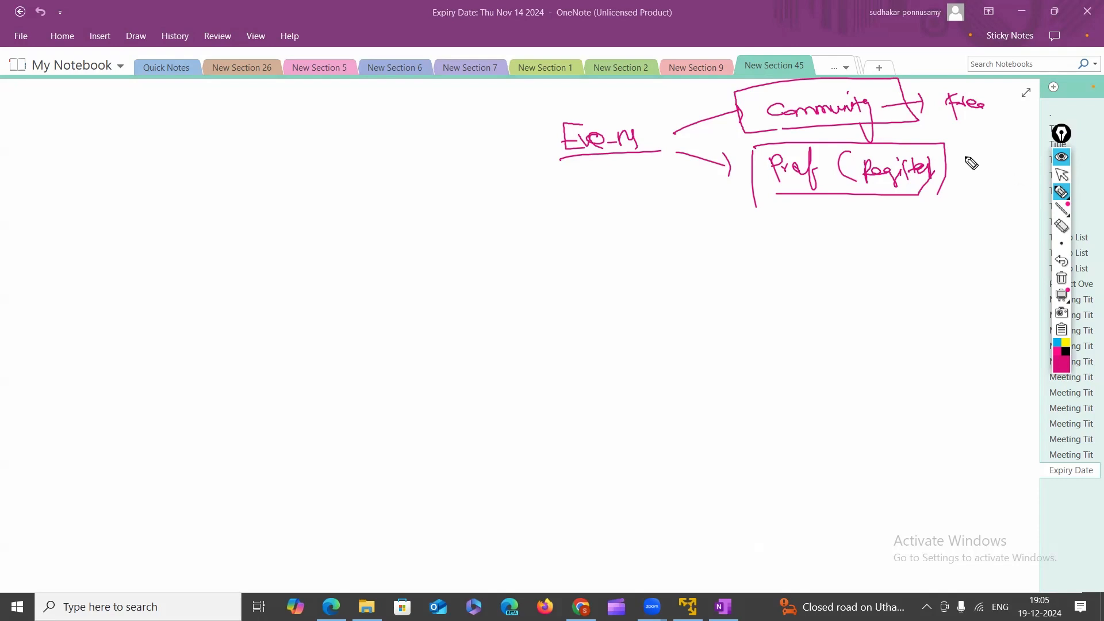
click(1063, 279)
Sketch 'Eve-ng' with arrows to GUI and CLI, erasing stray letters along the way.
mouse_move(477, 159)
mouse_down()
mouse_move(484, 182)
mouse_move(512, 177)
mouse_move(528, 200)
mouse_move(592, 180)
mouse_move(586, 215)
mouse_up()
mouse_move(627, 160)
mouse_down()
mouse_move(639, 179)
mouse_move(656, 168)
mouse_move(676, 179)
mouse_up()
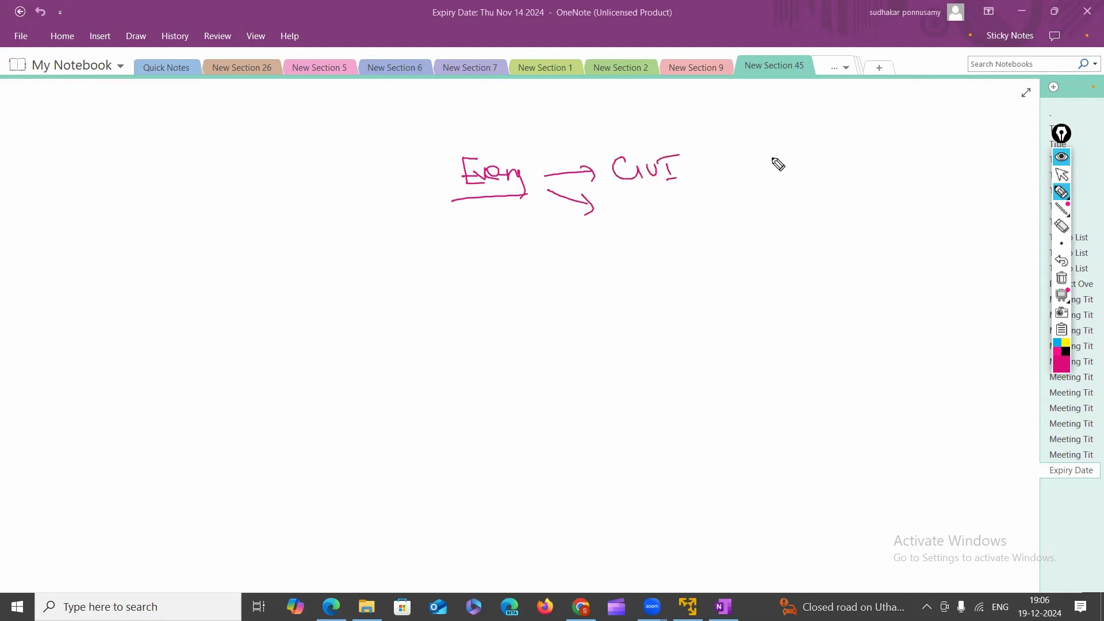
mouse_move(638, 268)
mouse_down()
mouse_move(661, 277)
mouse_move(680, 265)
mouse_up()
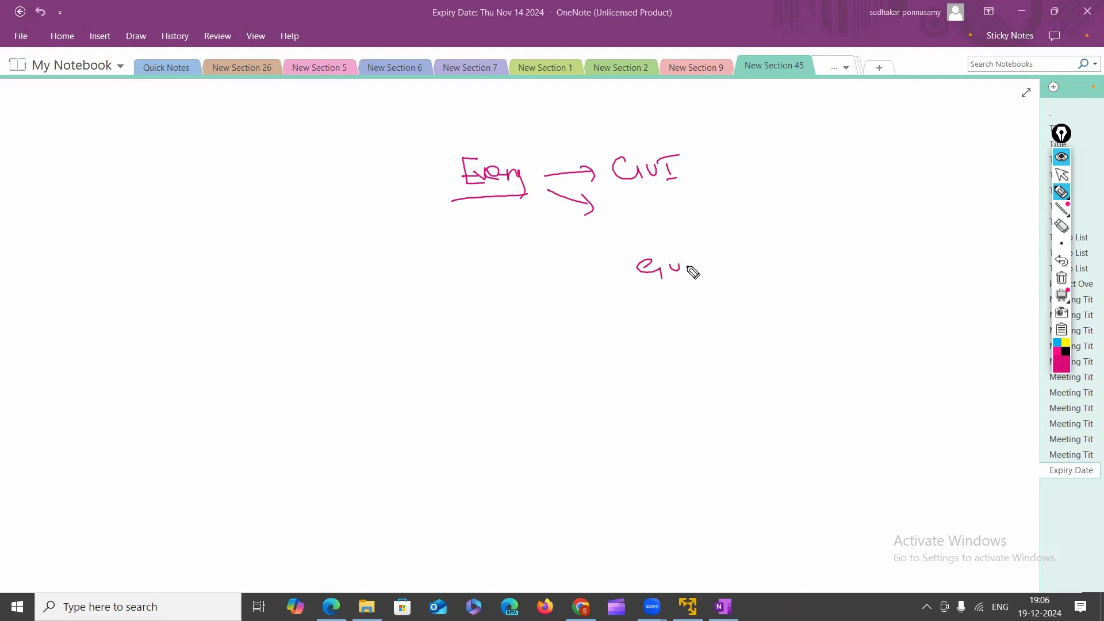
click(1061, 226)
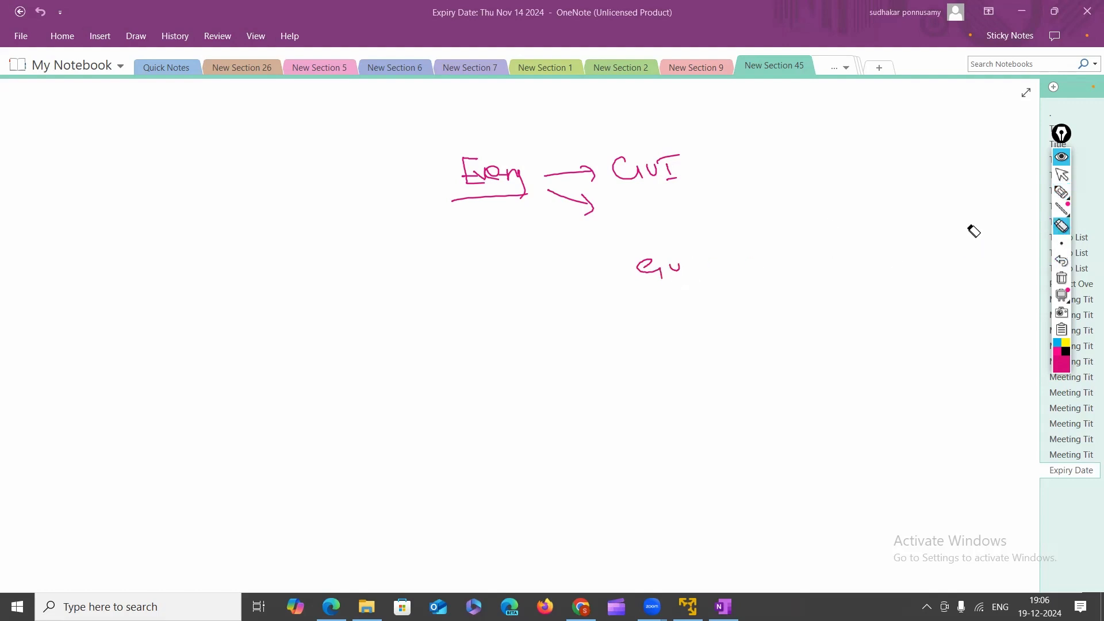
drag(666, 261, 701, 264)
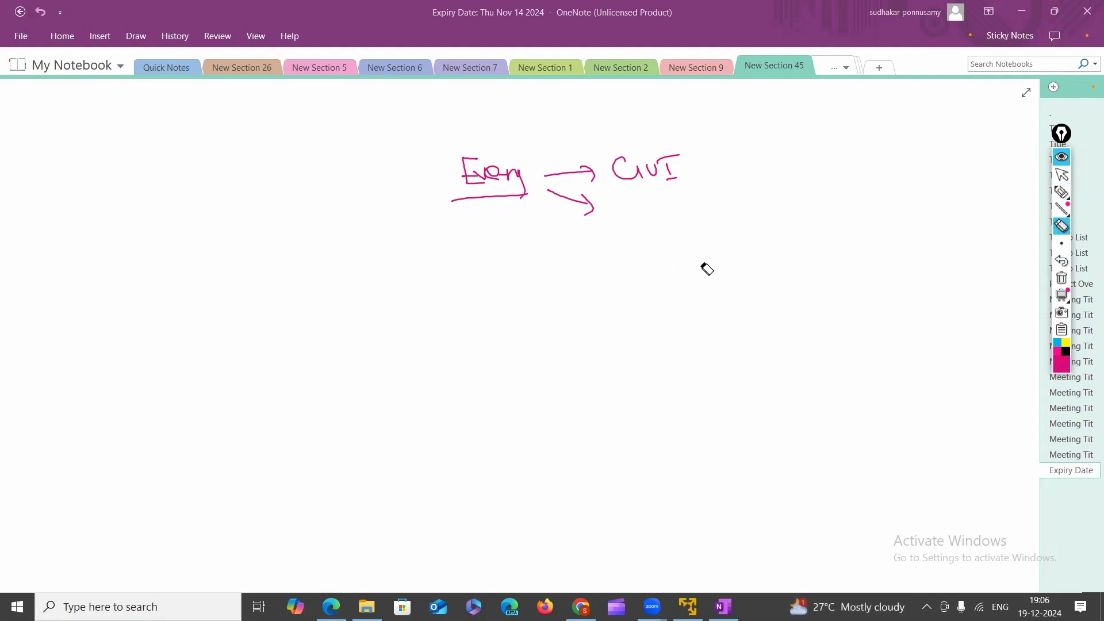
click(1060, 195)
mouse_move(640, 237)
mouse_down()
mouse_move(642, 258)
mouse_move(659, 257)
mouse_up()
drag(669, 240, 678, 258)
drag(656, 235, 670, 233)
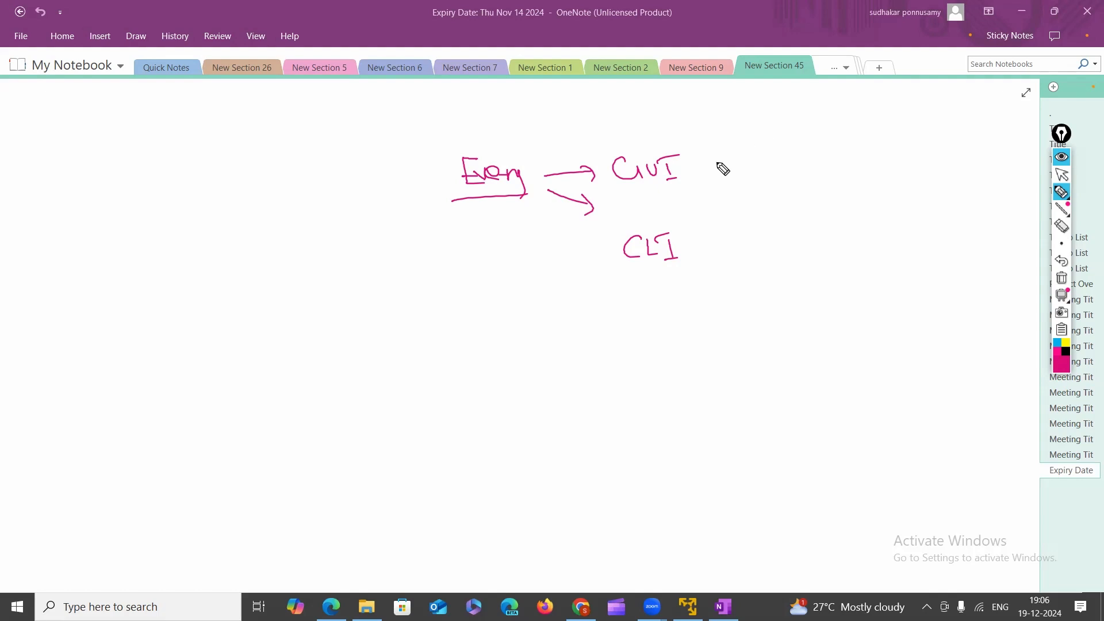
Add http after GUI, and telnet and ssh branches from CLI.
drag(701, 165, 740, 154)
drag(768, 142, 782, 166)
drag(786, 149, 792, 168)
mouse_move(799, 148)
mouse_down()
mouse_move(805, 166)
mouse_move(817, 153)
mouse_up()
mouse_move(812, 151)
mouse_down()
mouse_move(822, 171)
mouse_move(815, 160)
mouse_up()
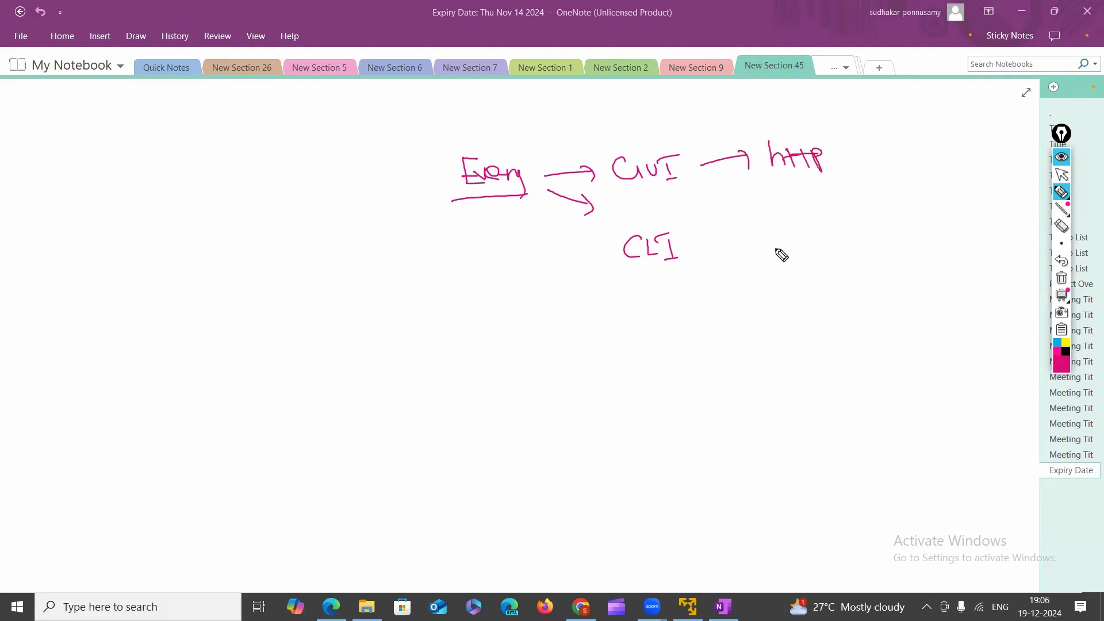
click(685, 246)
drag(721, 234, 730, 264)
drag(740, 222, 808, 216)
mouse_move(748, 271)
mouse_down()
mouse_move(785, 269)
mouse_move(774, 257)
mouse_move(739, 300)
mouse_move(802, 280)
mouse_move(724, 276)
mouse_up()
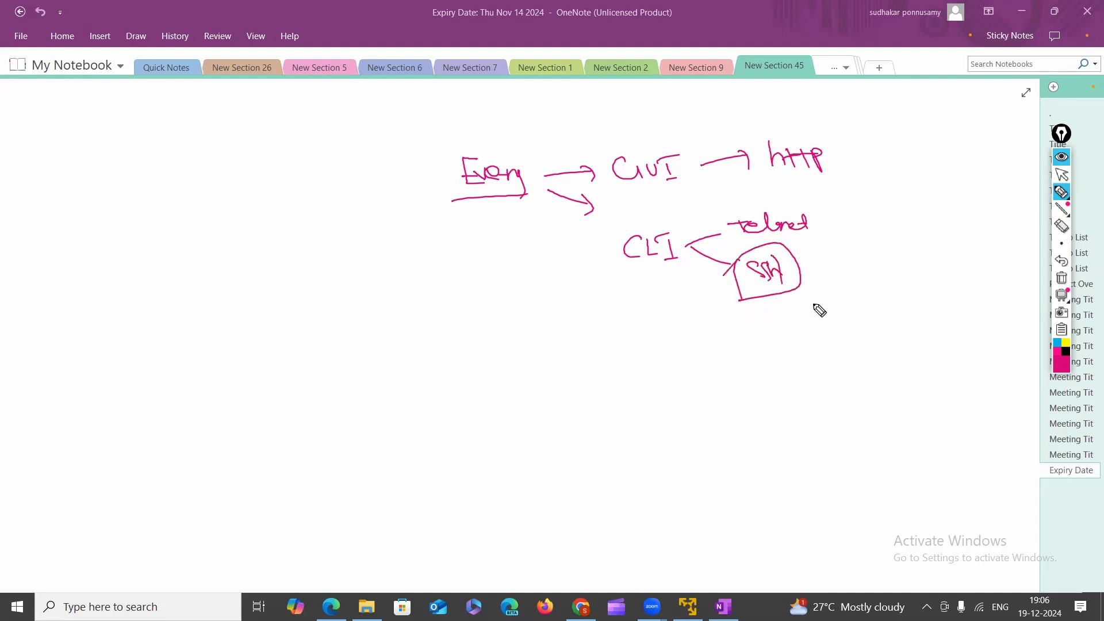
Circle and underline CLI, ssh, GUI and http, then clear all the ink.
drag(631, 276, 649, 269)
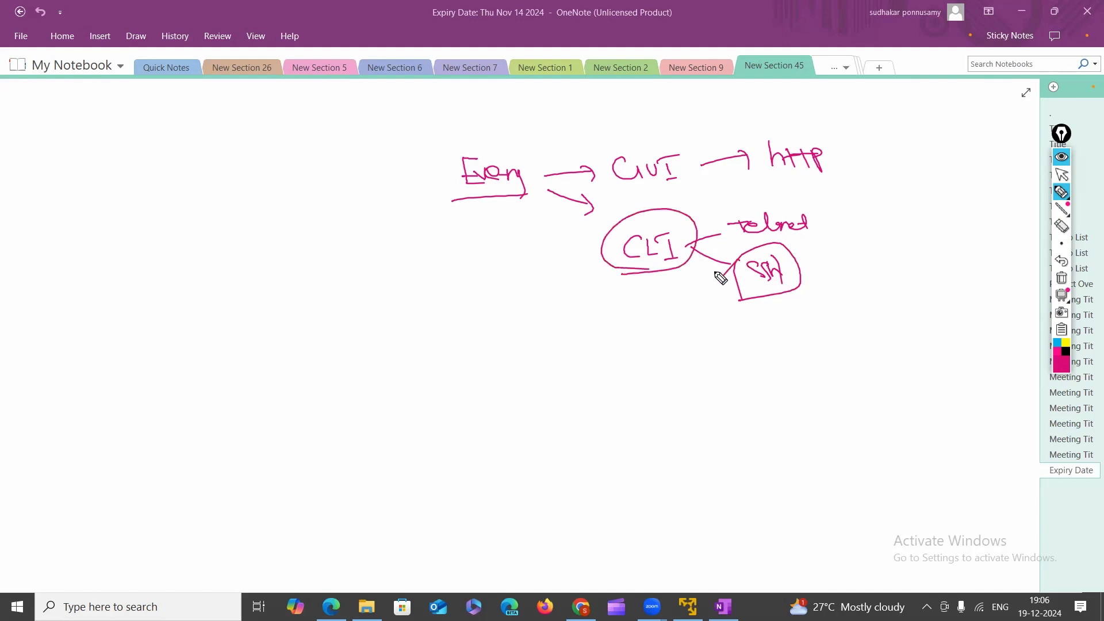
mouse_move(619, 197)
mouse_down()
mouse_move(704, 178)
mouse_move(661, 195)
mouse_up()
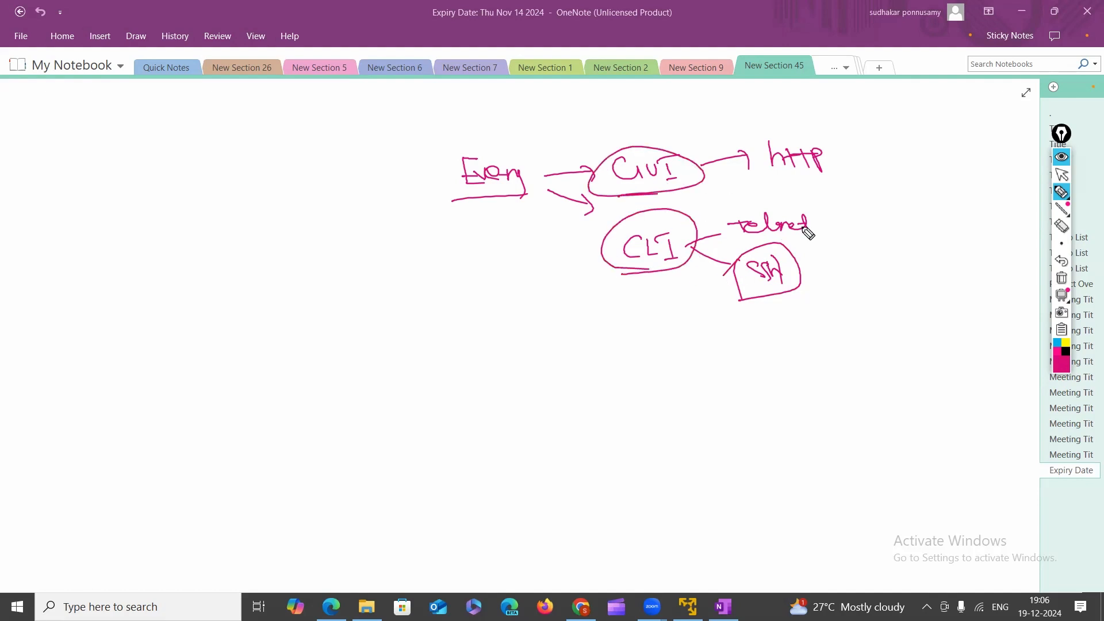
drag(776, 185, 851, 178)
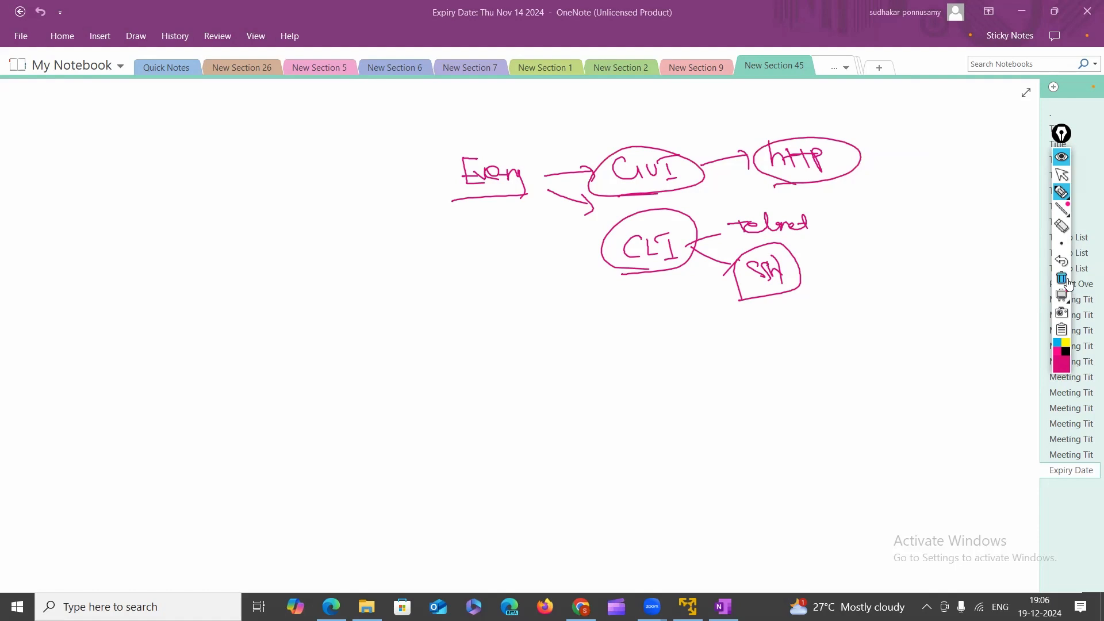
click(1061, 278)
click(1061, 192)
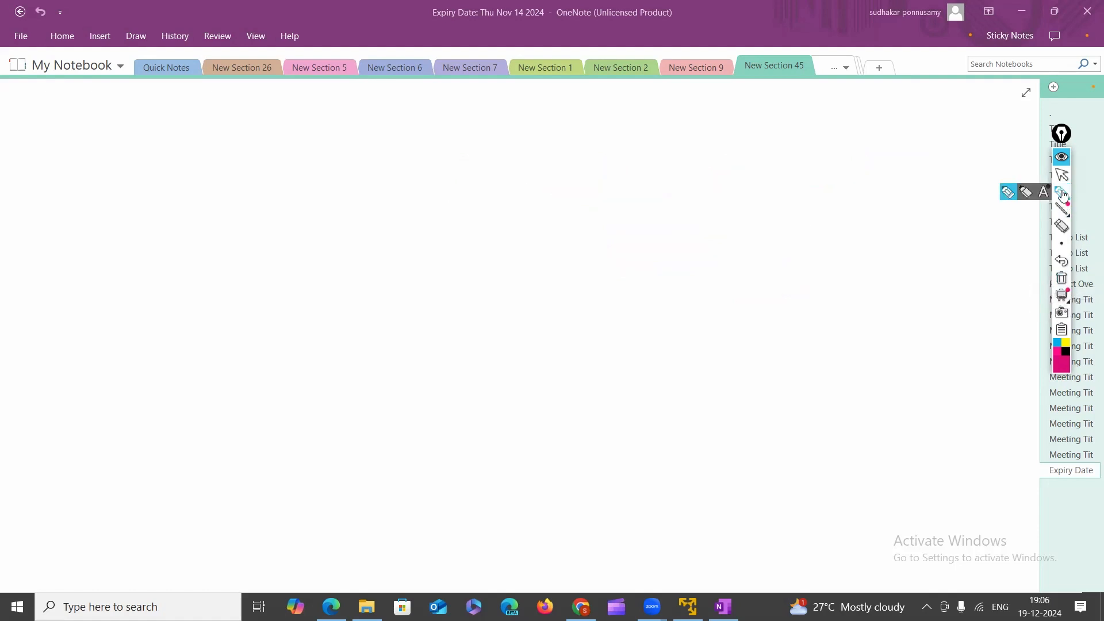
Write and underline the title 'Eve-ng Lab installation' with Part 1 and Part 2.
mouse_move(558, 139)
mouse_down()
mouse_move(564, 167)
mouse_move(586, 153)
mouse_move(596, 167)
mouse_move(621, 152)
mouse_move(703, 160)
mouse_move(695, 144)
mouse_move(714, 158)
mouse_move(835, 159)
mouse_up()
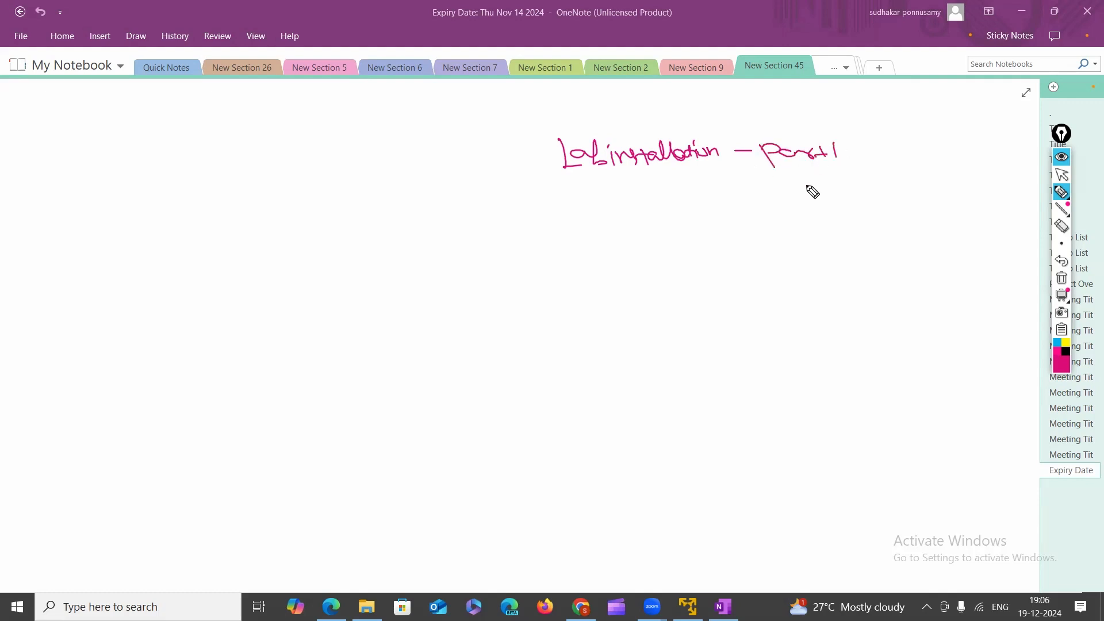
drag(745, 211, 770, 211)
mouse_move(774, 204)
mouse_down()
mouse_move(776, 218)
mouse_move(800, 218)
mouse_up()
click(1061, 226)
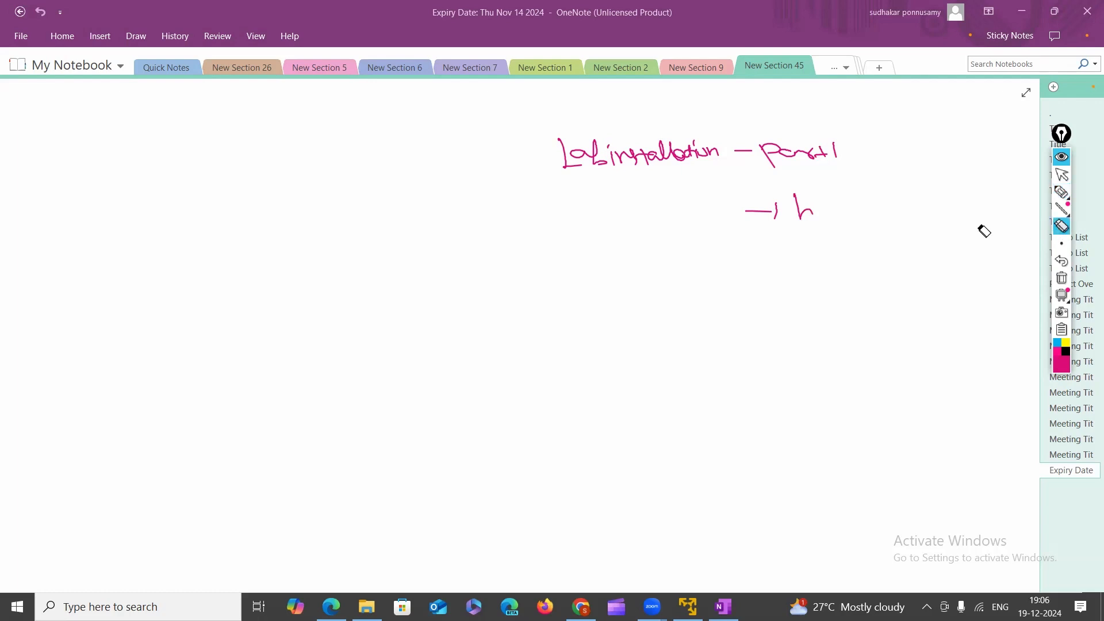
click(802, 209)
click(1062, 192)
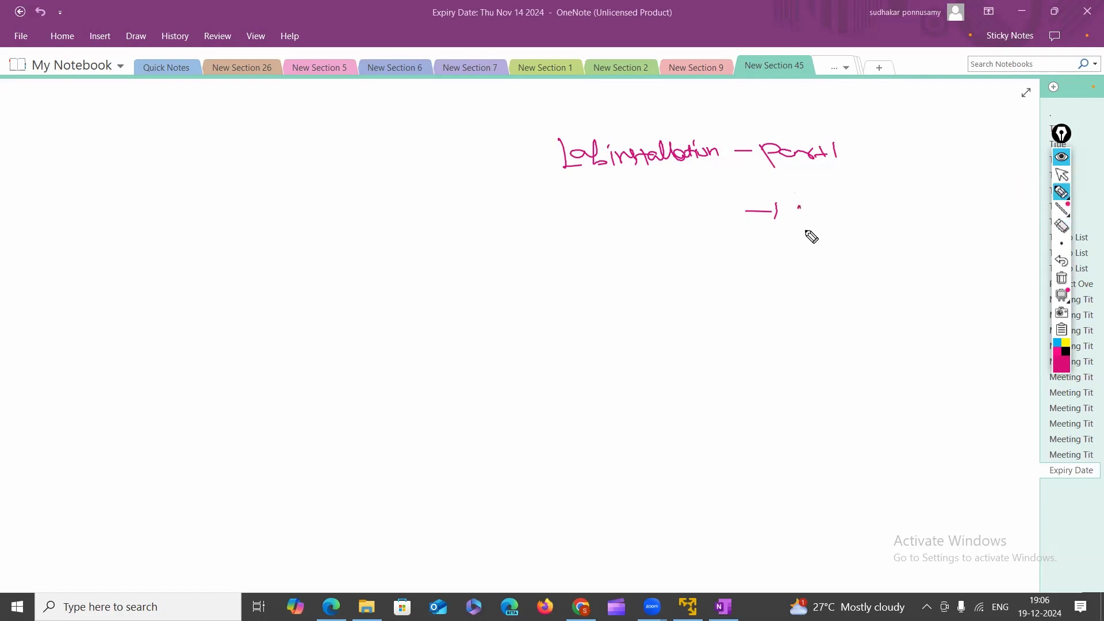
drag(799, 203, 805, 228)
drag(800, 204, 869, 223)
drag(562, 182, 679, 181)
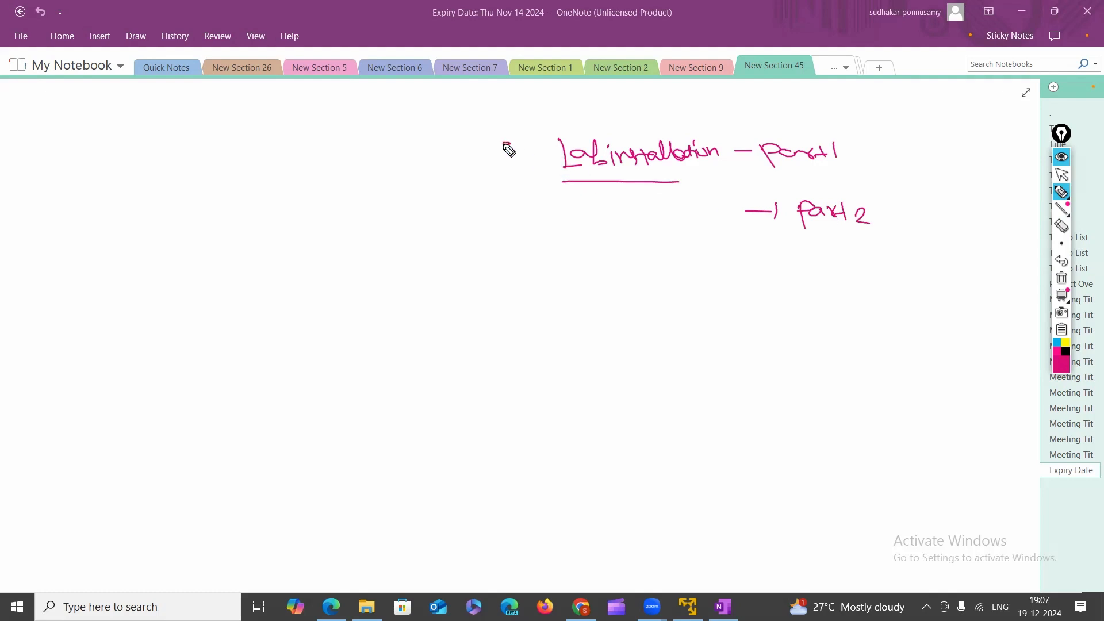
drag(515, 143, 520, 166)
mouse_move(505, 154)
mouse_down()
mouse_move(568, 163)
mouse_move(561, 177)
mouse_up()
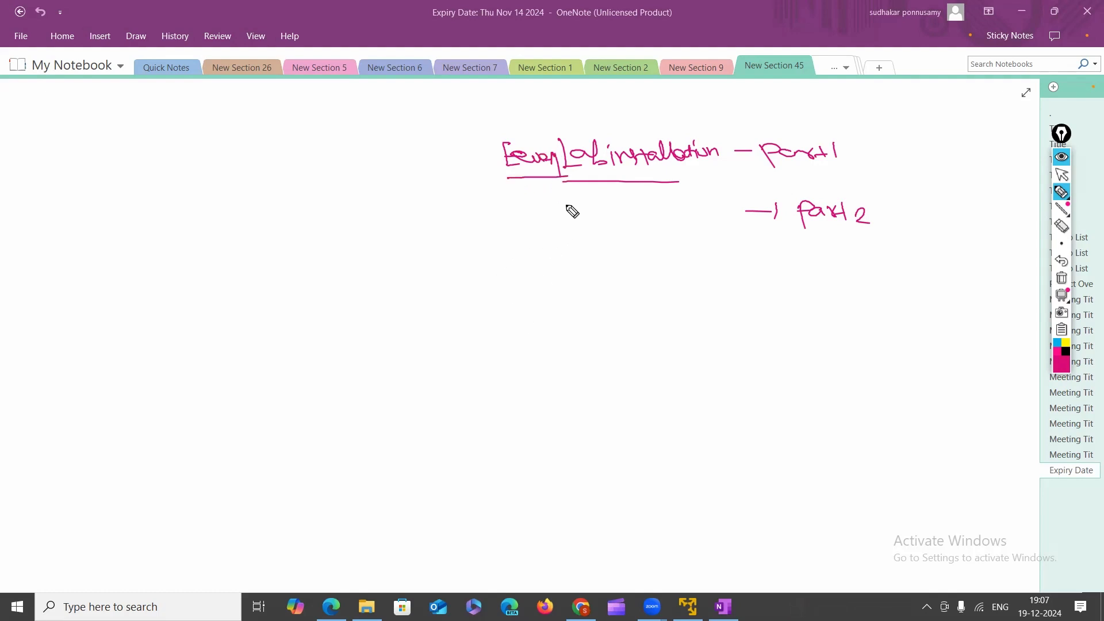
Add a curved arrow to 'upload the image file' and circle Eve-ng.
mouse_move(510, 186)
mouse_down()
mouse_move(526, 230)
mouse_move(665, 230)
mouse_move(661, 266)
mouse_move(739, 268)
mouse_move(733, 244)
mouse_move(759, 270)
mouse_move(768, 264)
mouse_up()
click(639, 289)
drag(654, 289, 752, 285)
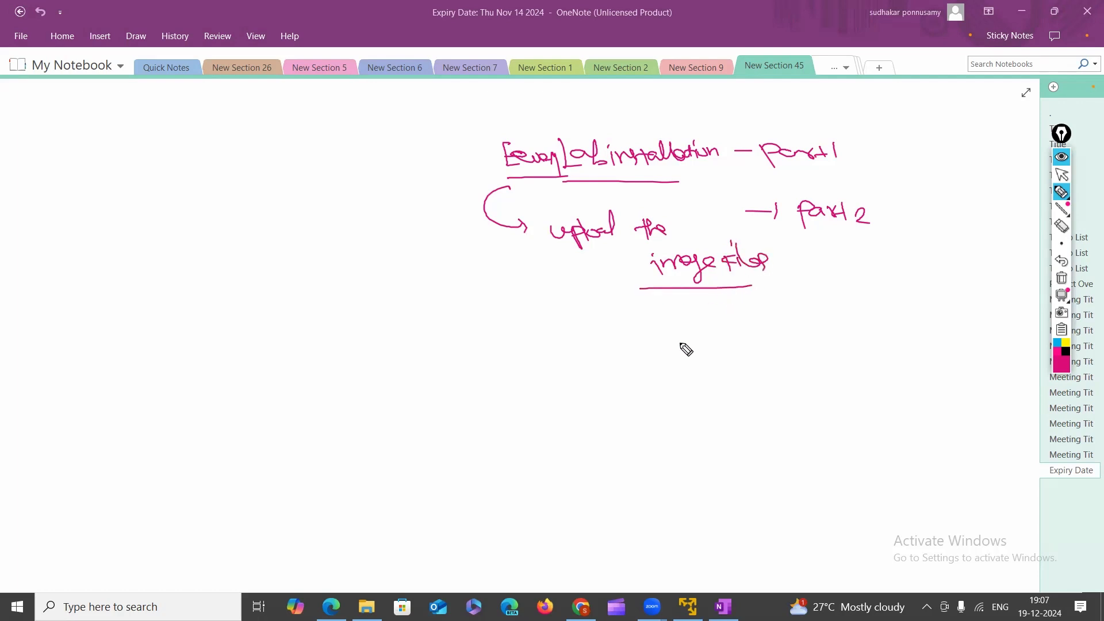
mouse_move(697, 336)
mouse_down()
mouse_move(723, 355)
mouse_move(718, 367)
mouse_move(860, 340)
mouse_move(1006, 348)
mouse_move(1025, 365)
mouse_move(990, 391)
mouse_up()
drag(980, 386, 998, 385)
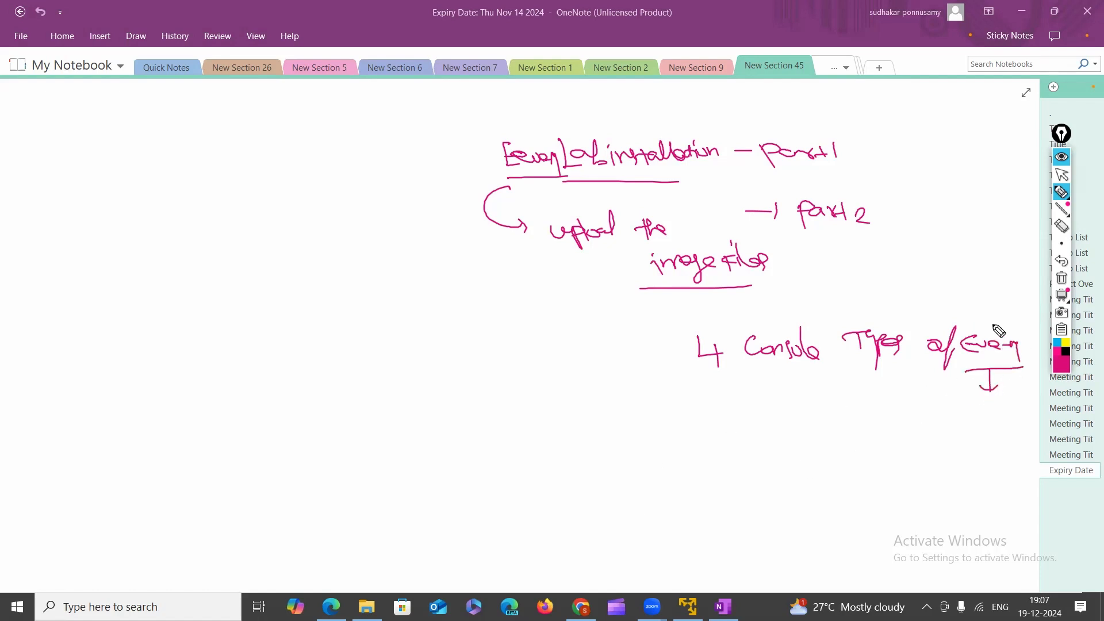
mouse_move(999, 331)
mouse_down()
mouse_move(962, 380)
mouse_move(1004, 334)
mouse_move(1005, 376)
mouse_up()
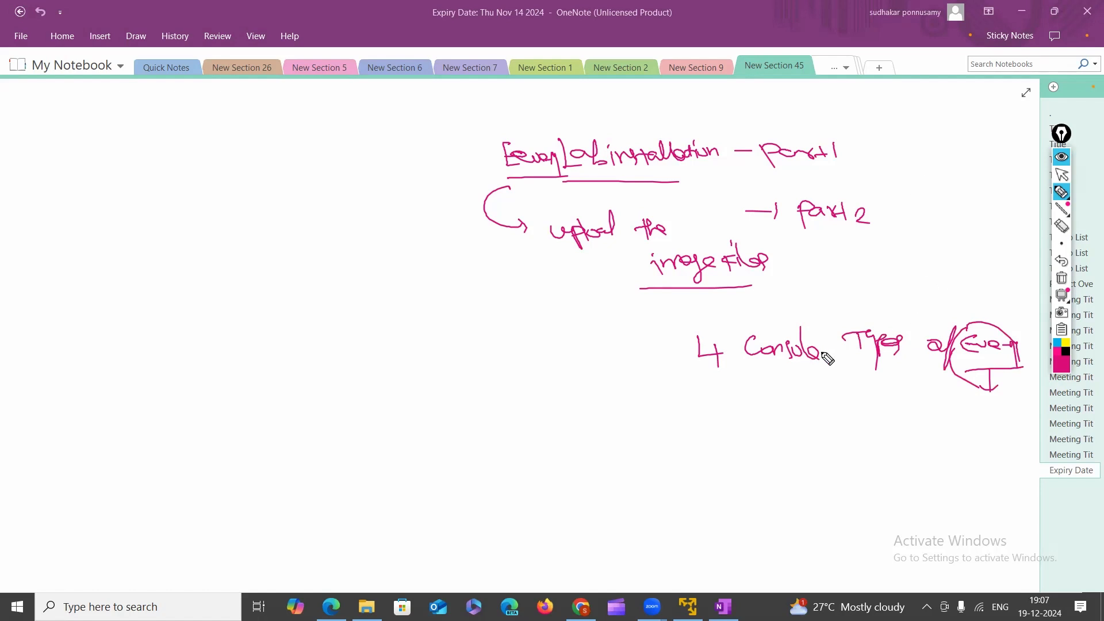
Underline and bracket the 4 Console Types, then clear the page and return to the pointer.
drag(745, 371, 907, 369)
drag(733, 333, 735, 371)
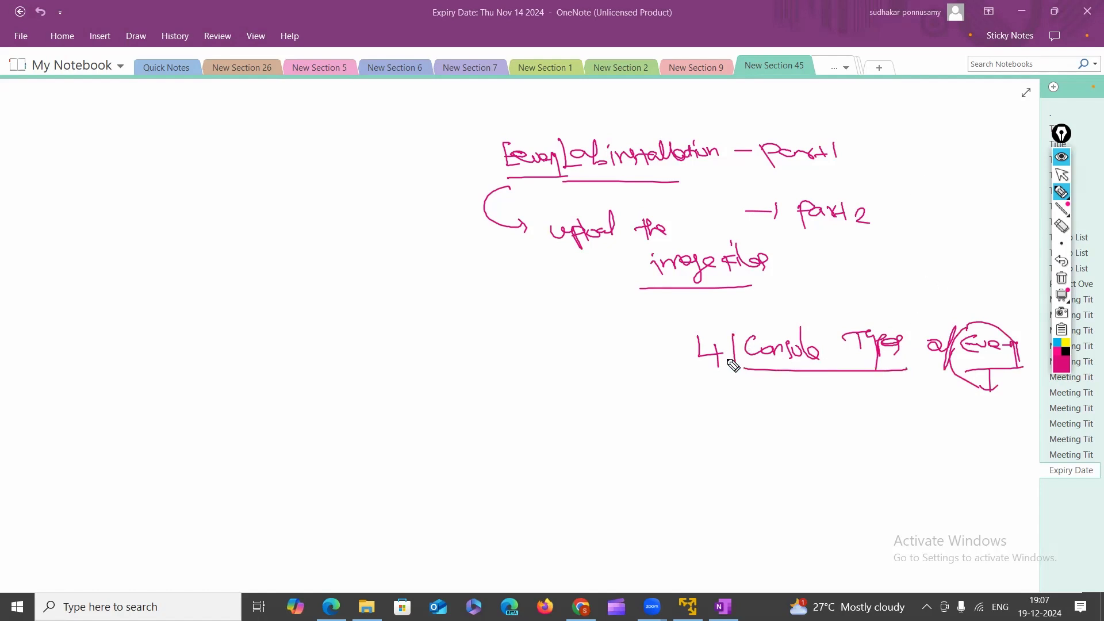
mouse_move(733, 333)
mouse_down()
mouse_move(825, 315)
mouse_move(926, 334)
mouse_move(913, 366)
mouse_up()
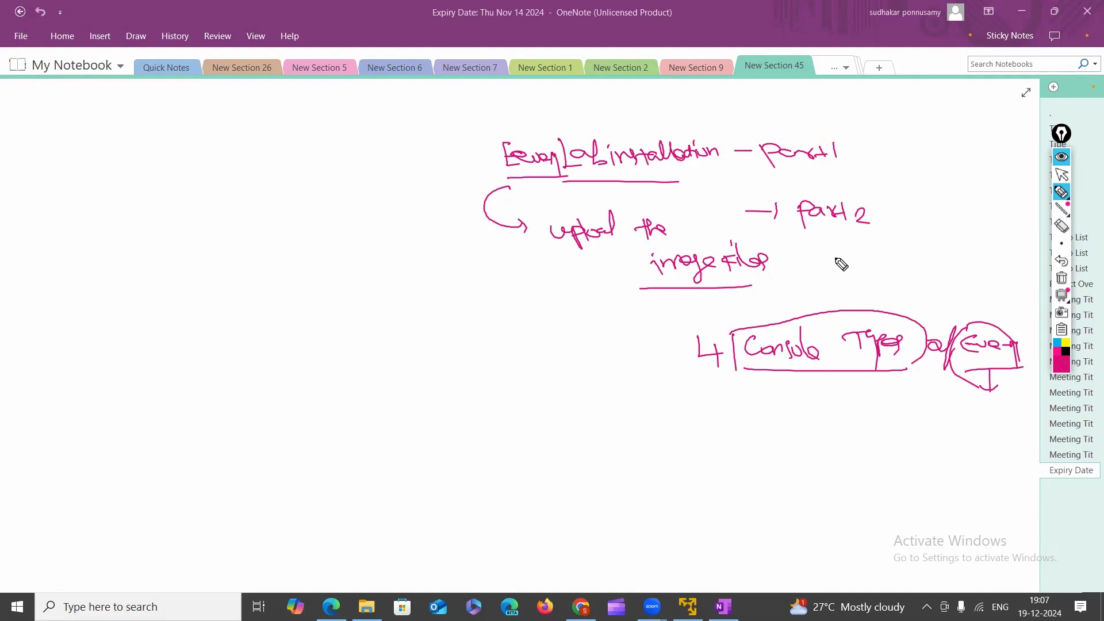
click(1061, 278)
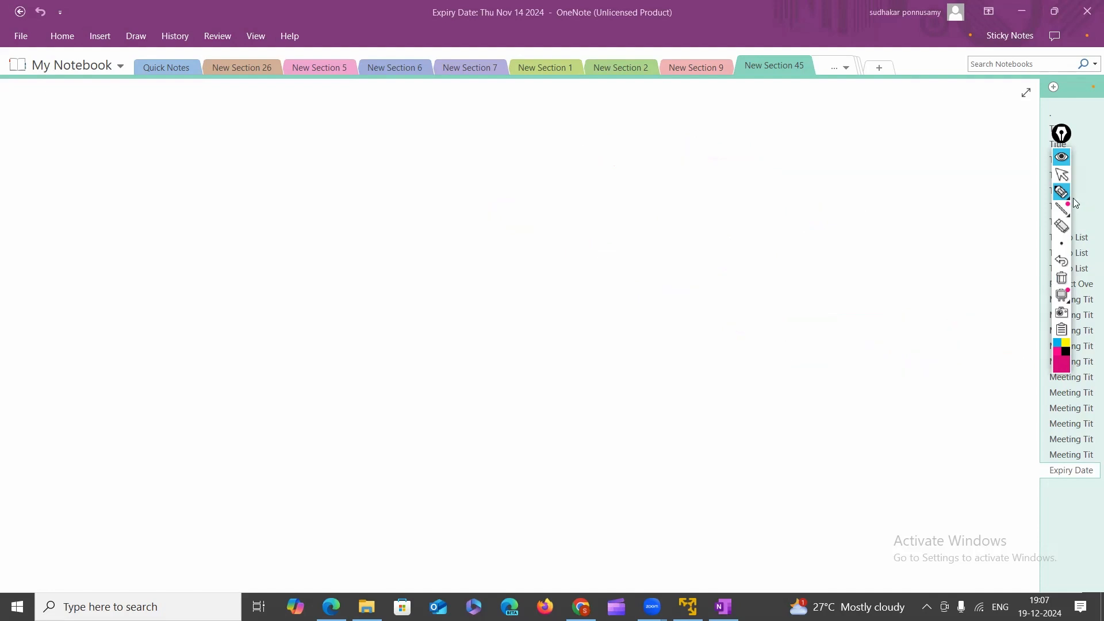
click(1061, 174)
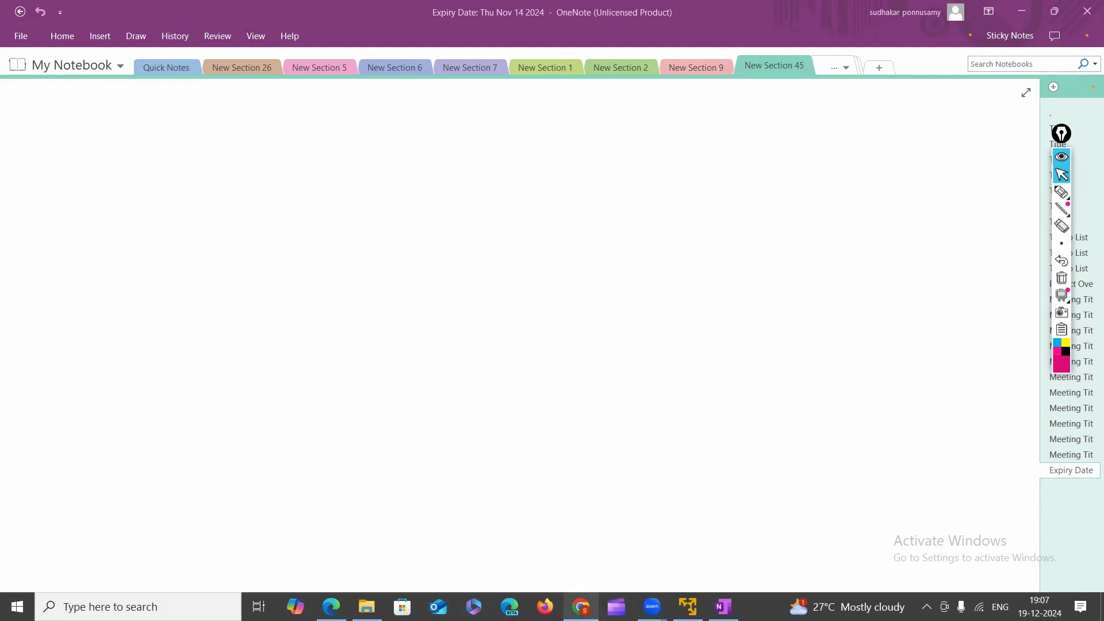
mouse_move(580, 607)
click(688, 607)
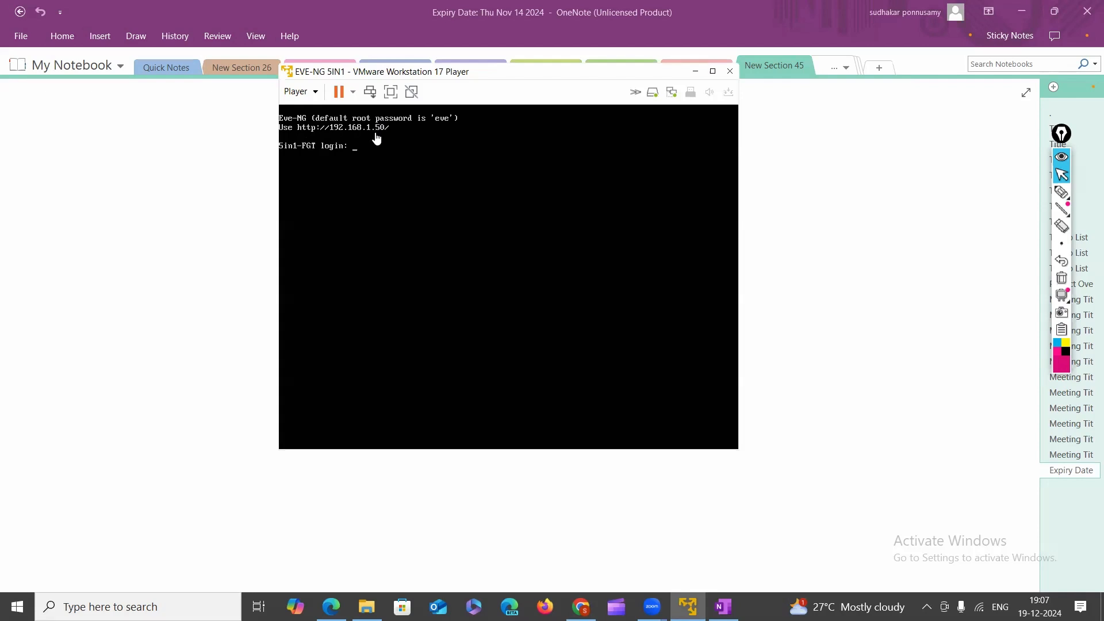
click(1061, 192)
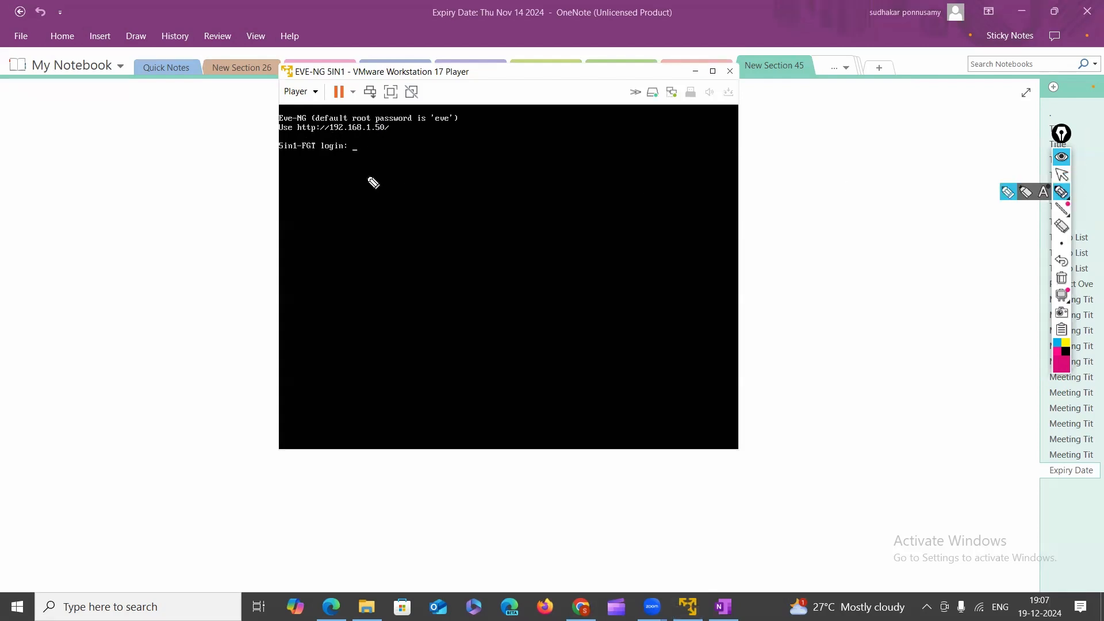
mouse_move(396, 136)
mouse_down()
mouse_move(266, 123)
mouse_move(351, 133)
mouse_up()
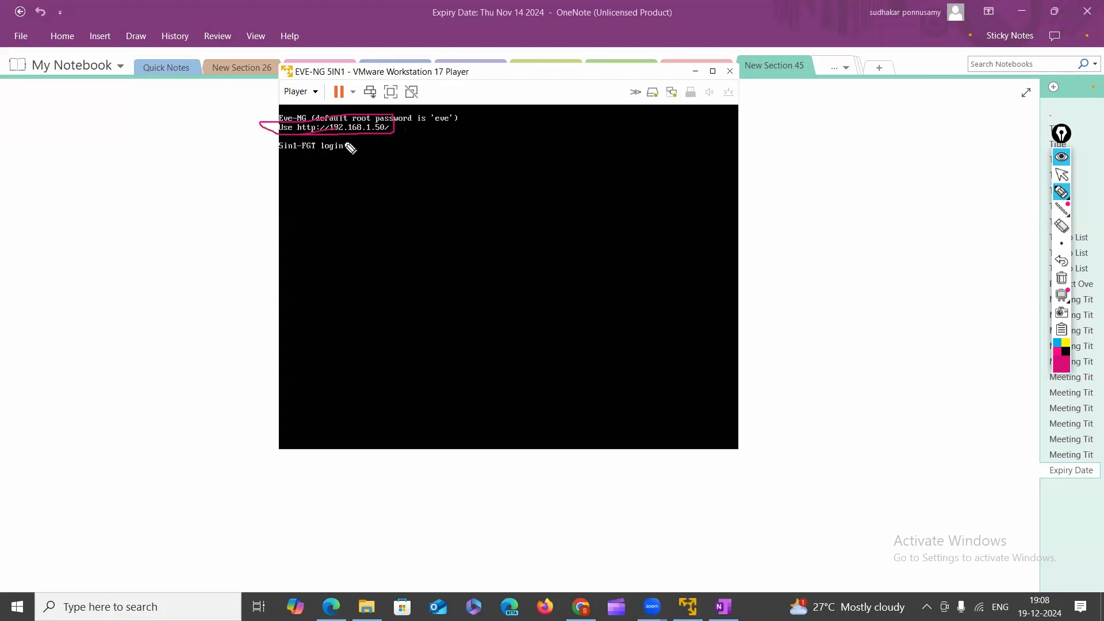
Erase the highlight and switch over to Chrome.
click(1062, 278)
click(1070, 207)
click(1062, 174)
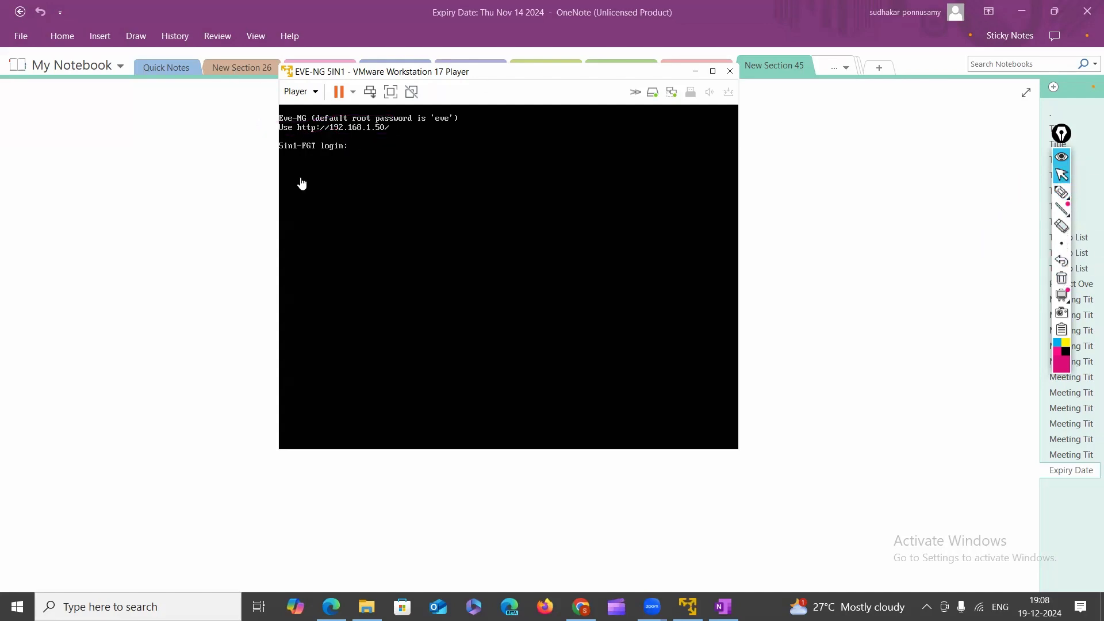
click(580, 607)
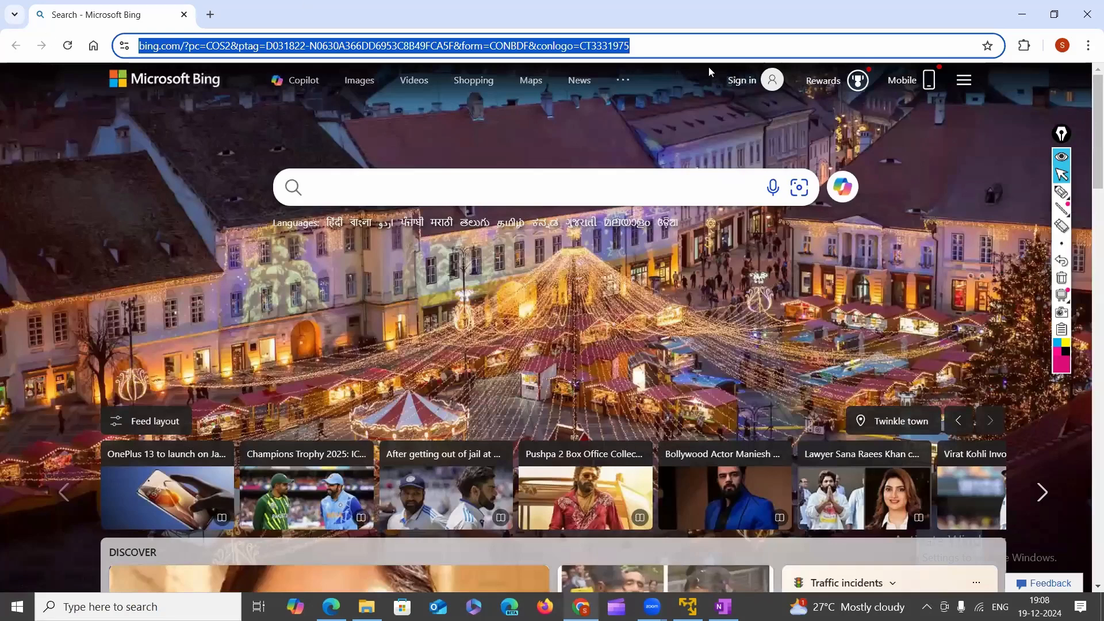
Enter 192.168.1.50 in the address bar, correcting a mistyped first attempt.
click(696, 47)
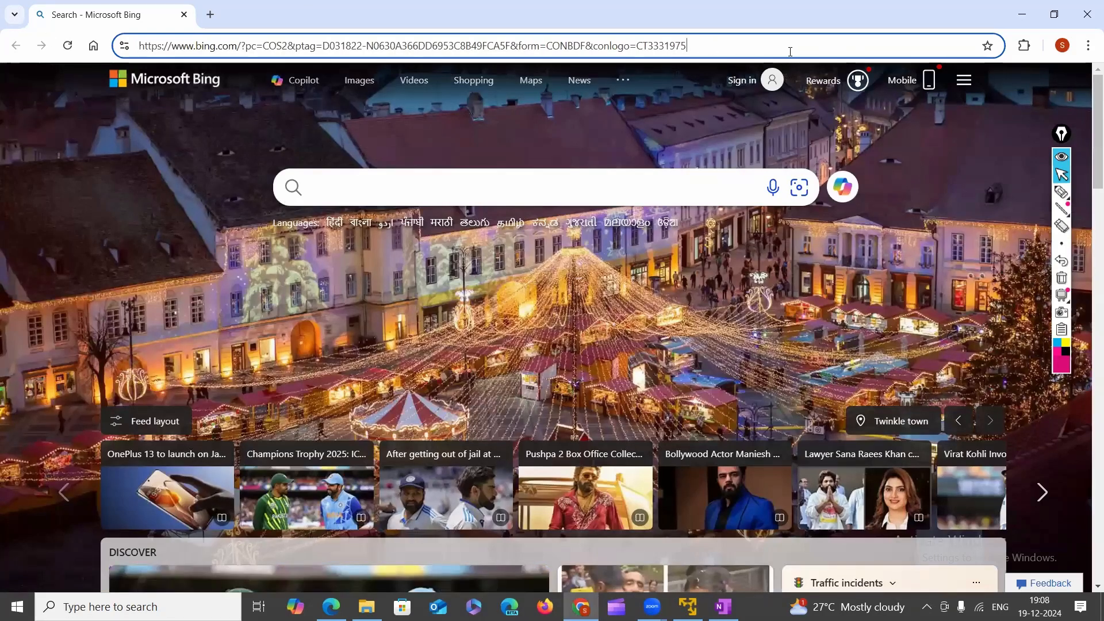
key(ctrl+a)
key(BackSpace)
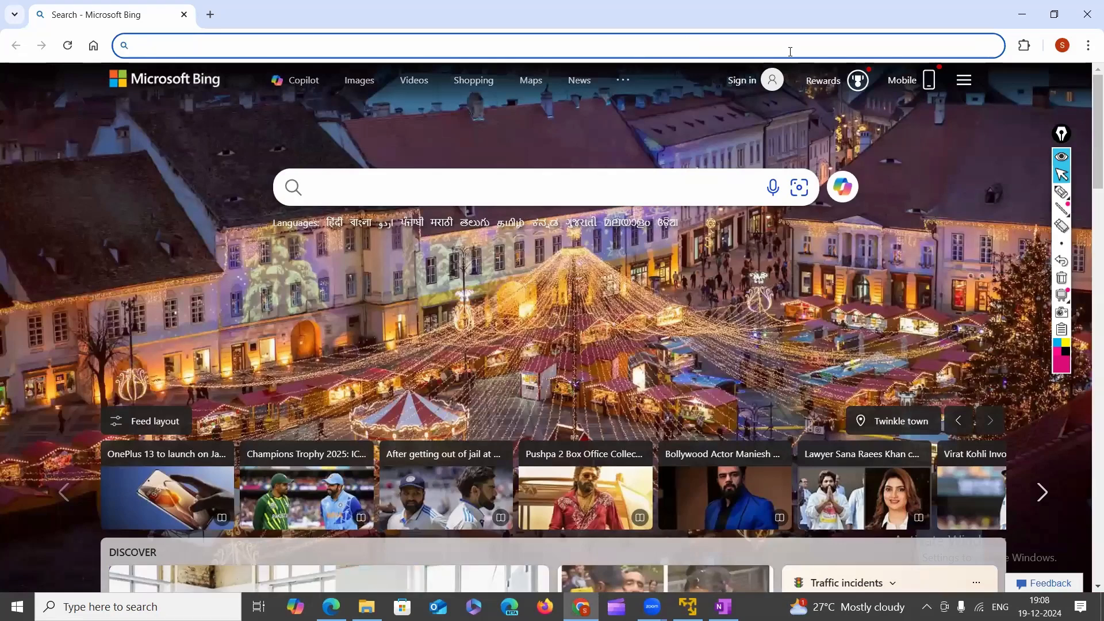
text(192.16)
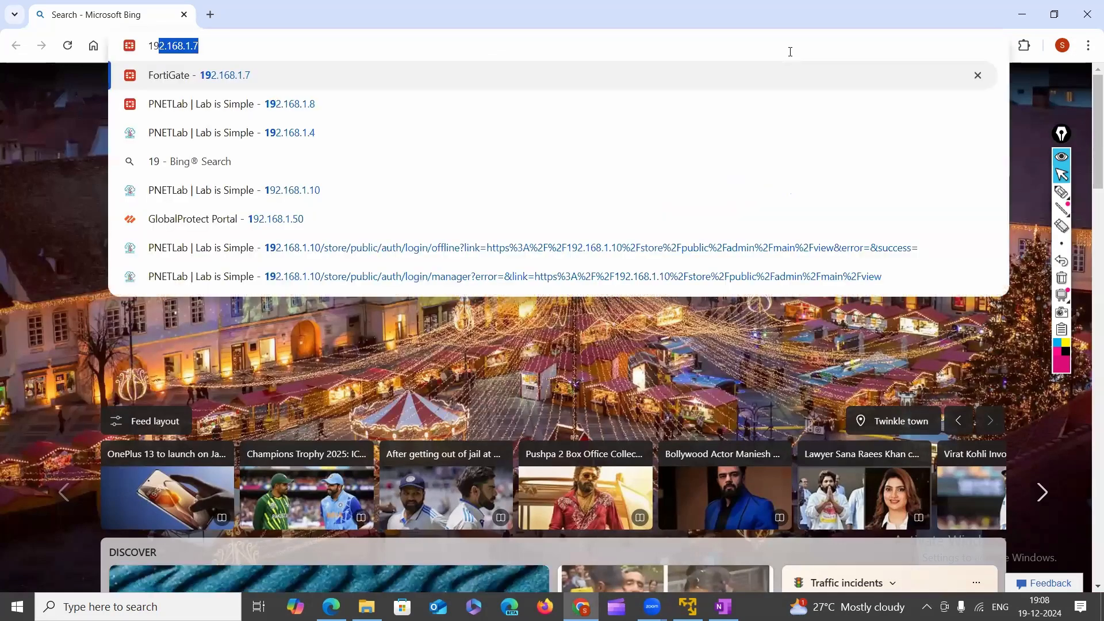
text(8.)
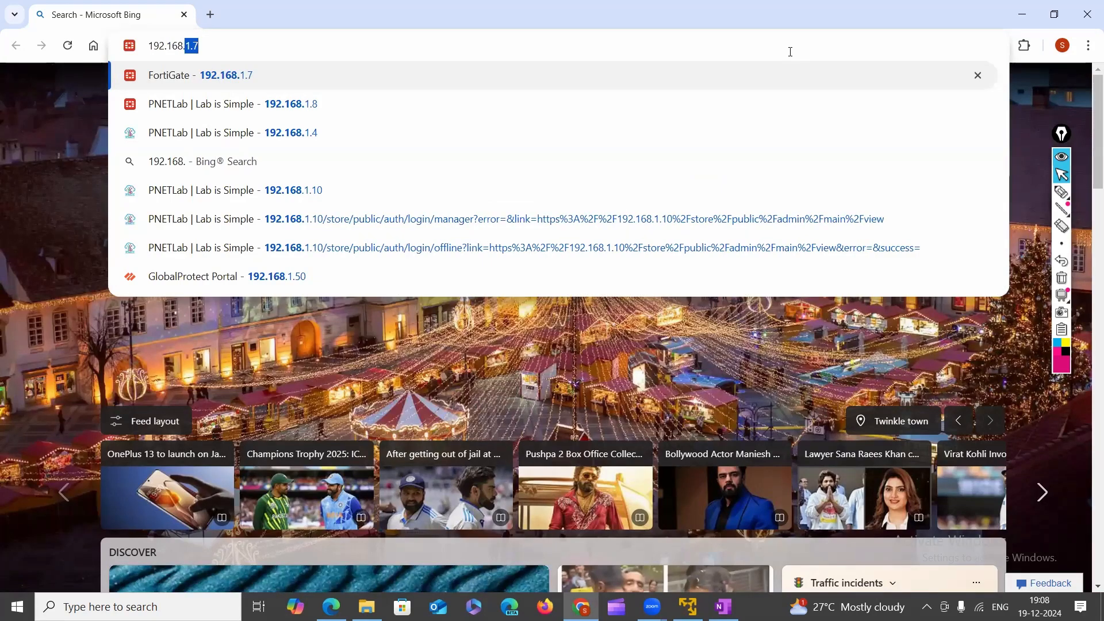
text(1.15-)
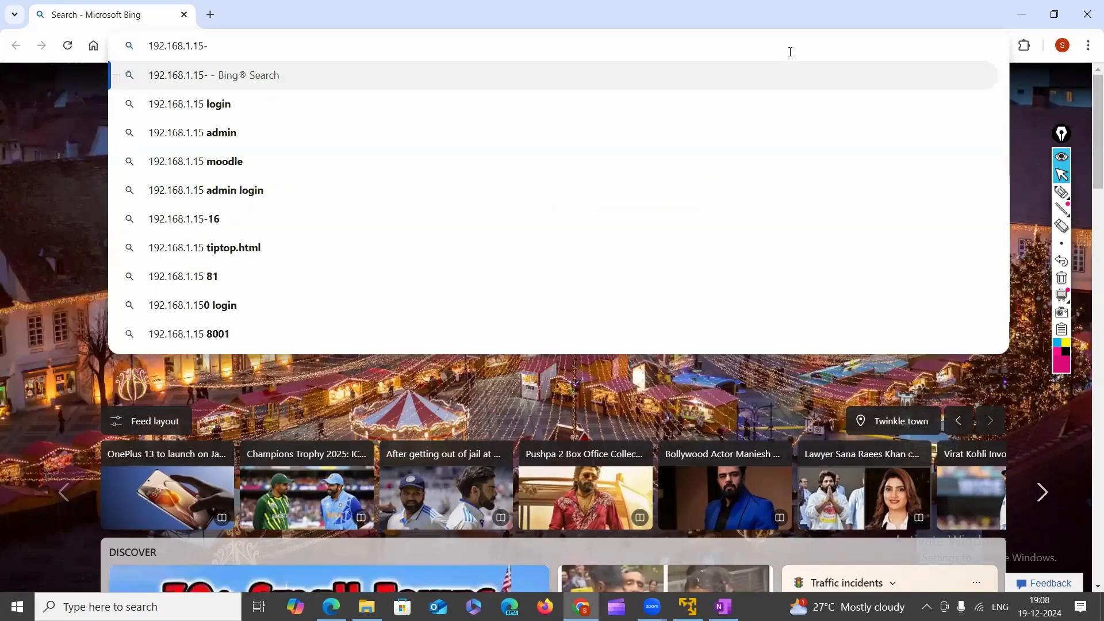
key(Return)
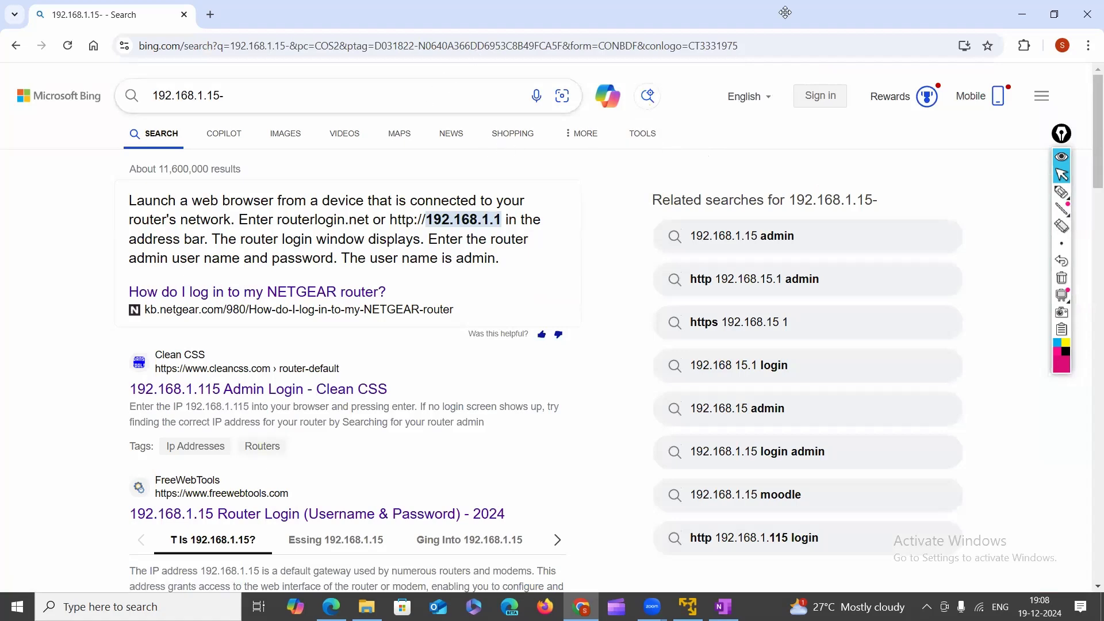
click(210, 45)
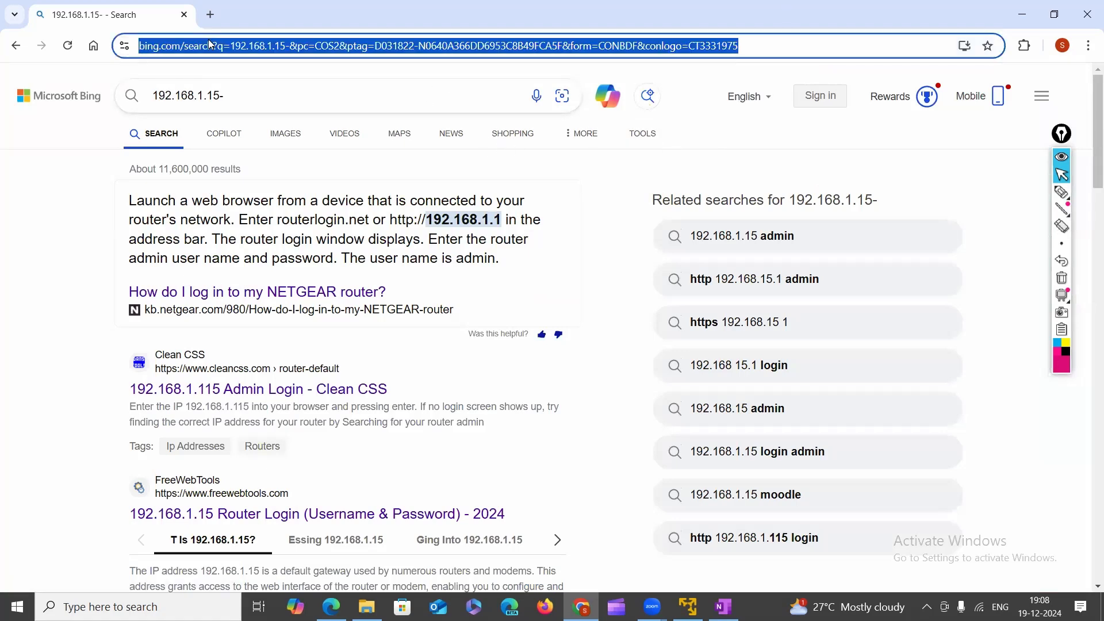
key(BackSpace)
text(192)
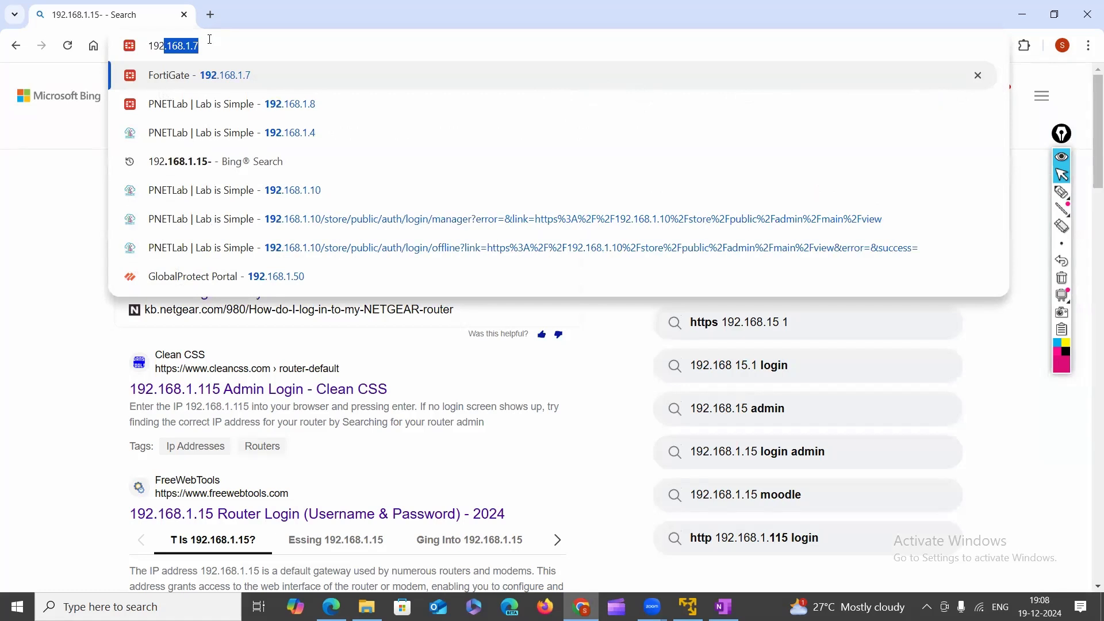
text(.168.1.)
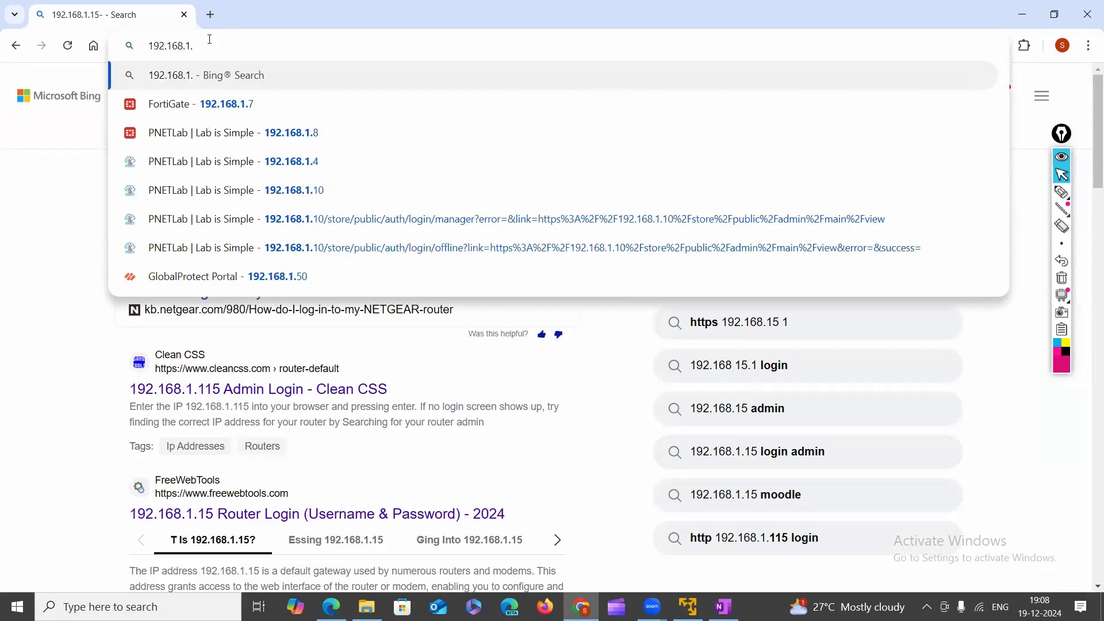
text(50)
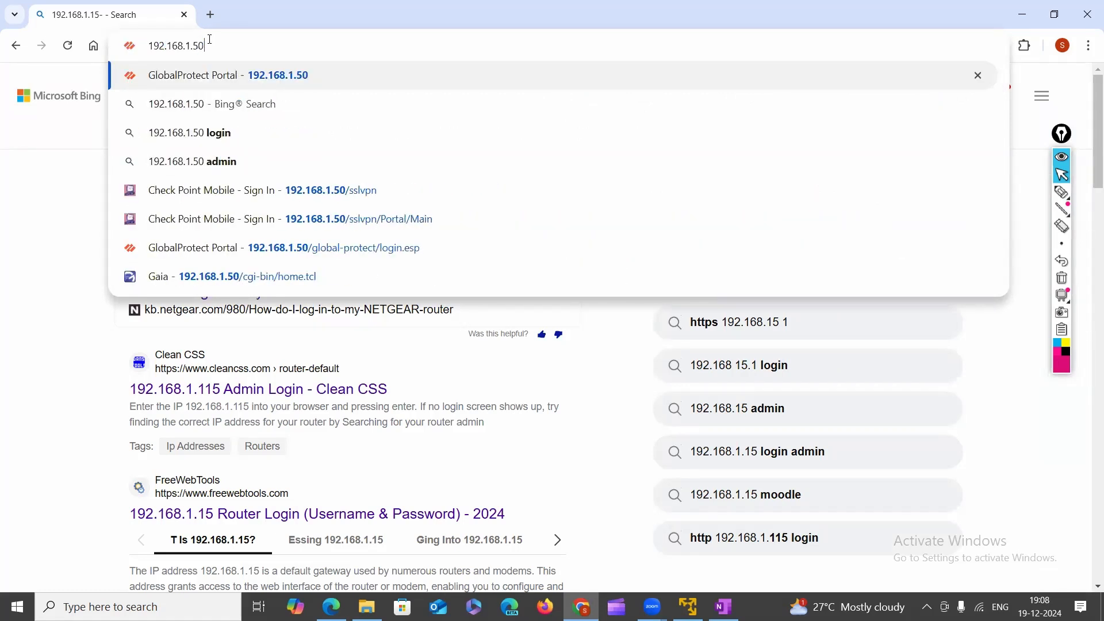
key(Return)
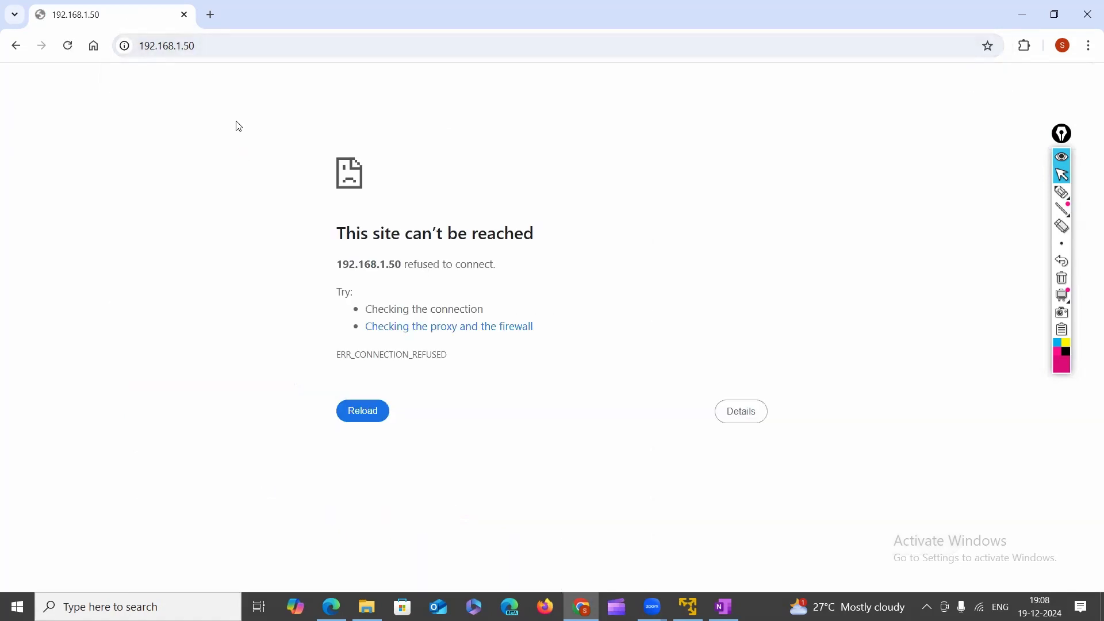
Change the address from https to http to load the EVE-NG sign-in page.
click(193, 48)
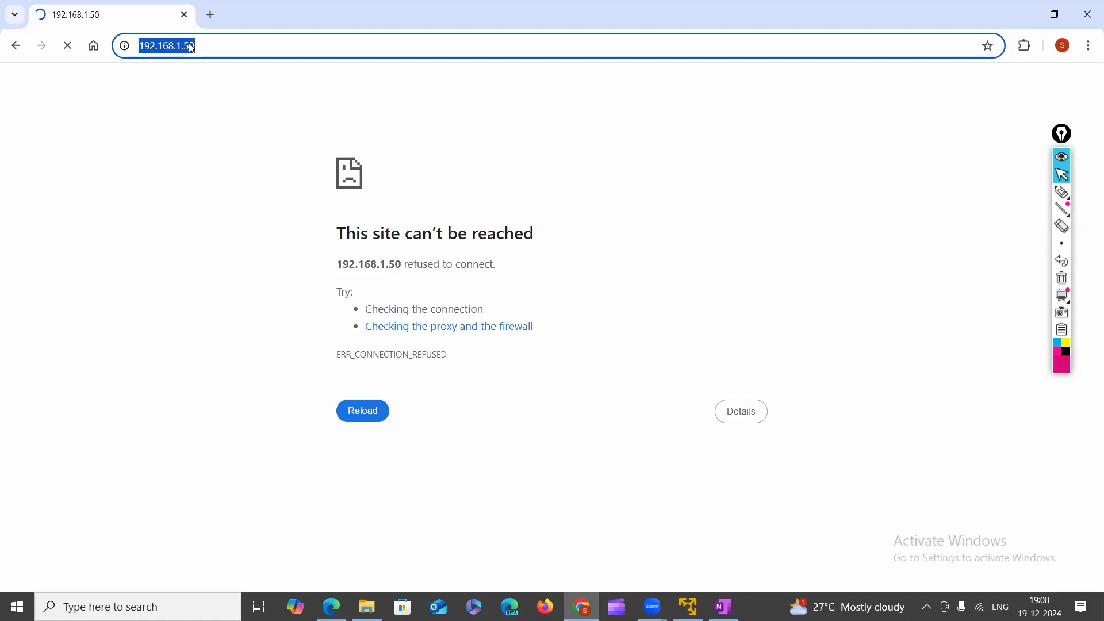
click(192, 48)
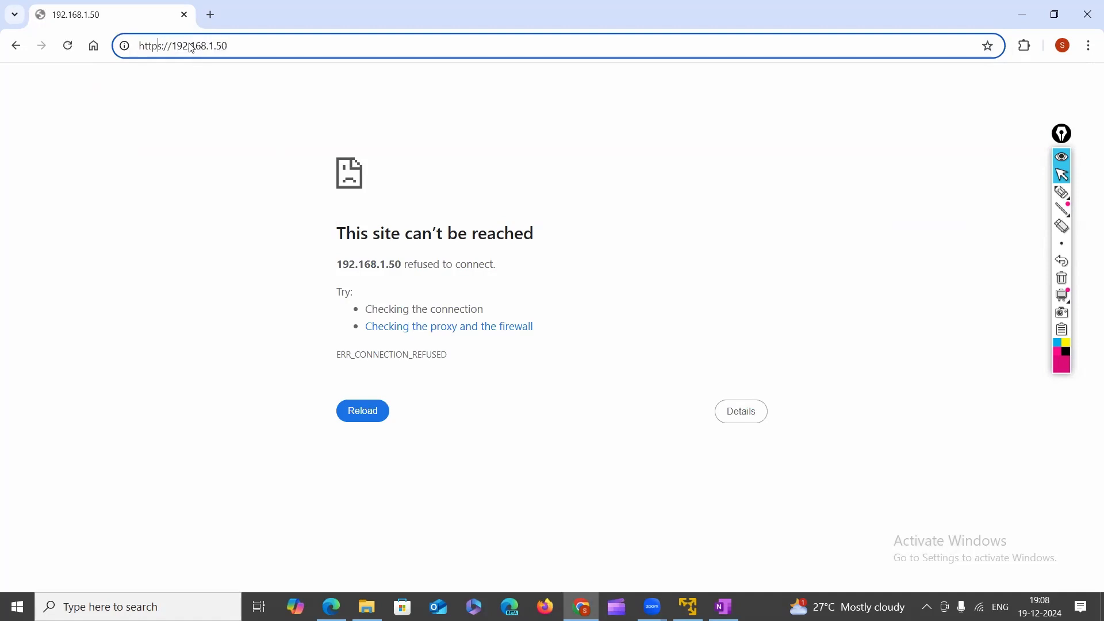
key(BackSpace)
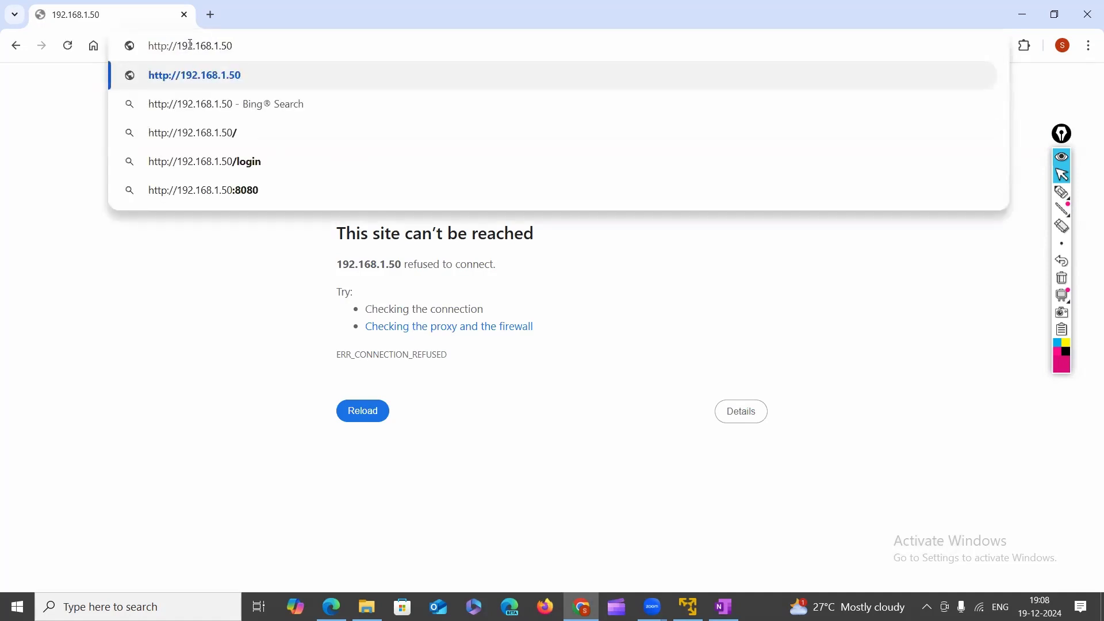
key(Return)
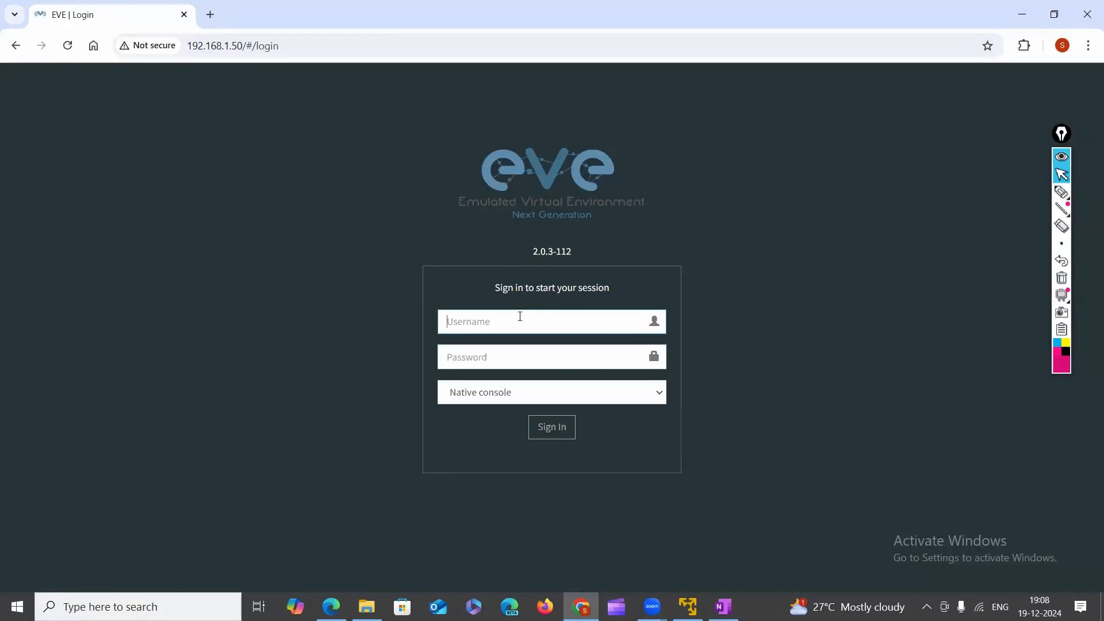
Enter the admin username and the password in the login form.
text(admin)
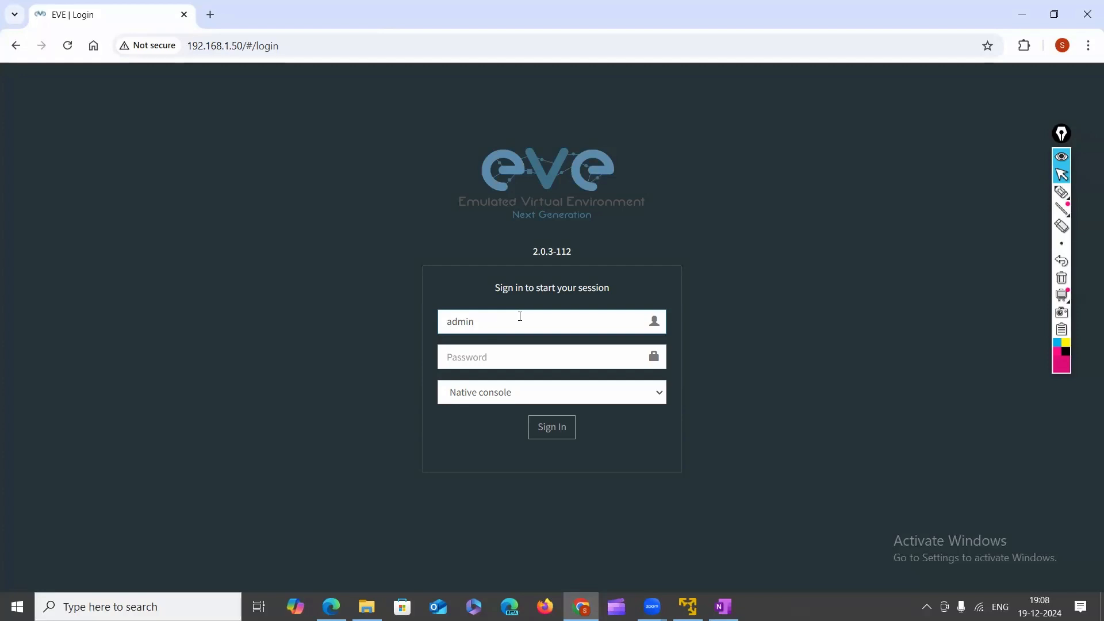
key(Tab)
text(e)
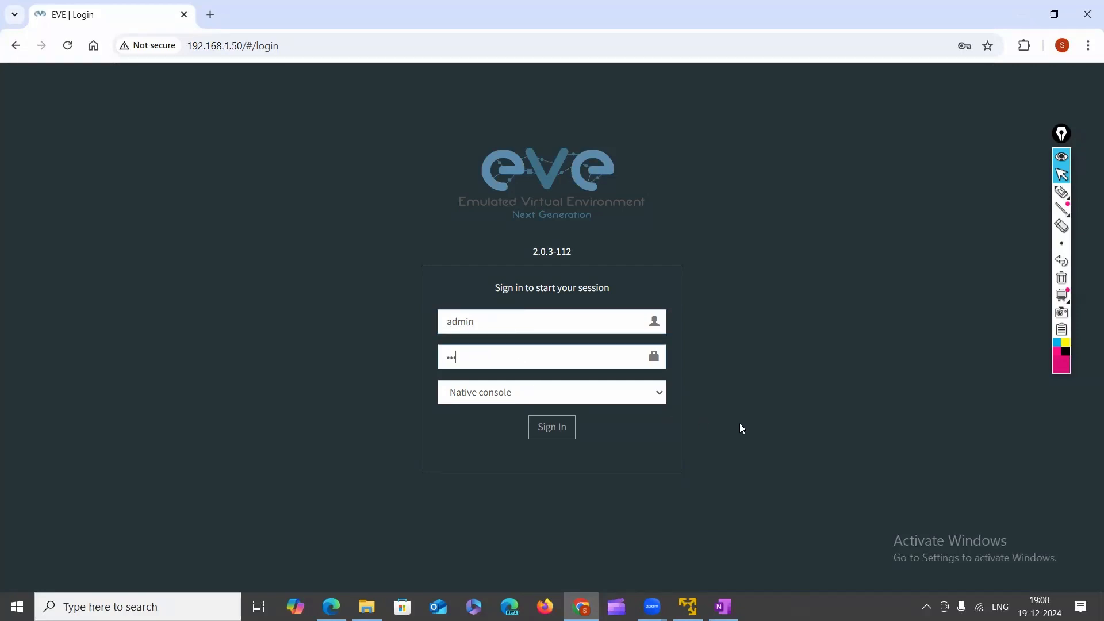
Highlight the Native console choice, then erase the annotation.
click(1063, 193)
mouse_move(447, 411)
mouse_down()
mouse_move(525, 394)
mouse_move(448, 399)
mouse_move(497, 409)
mouse_up()
click(1063, 279)
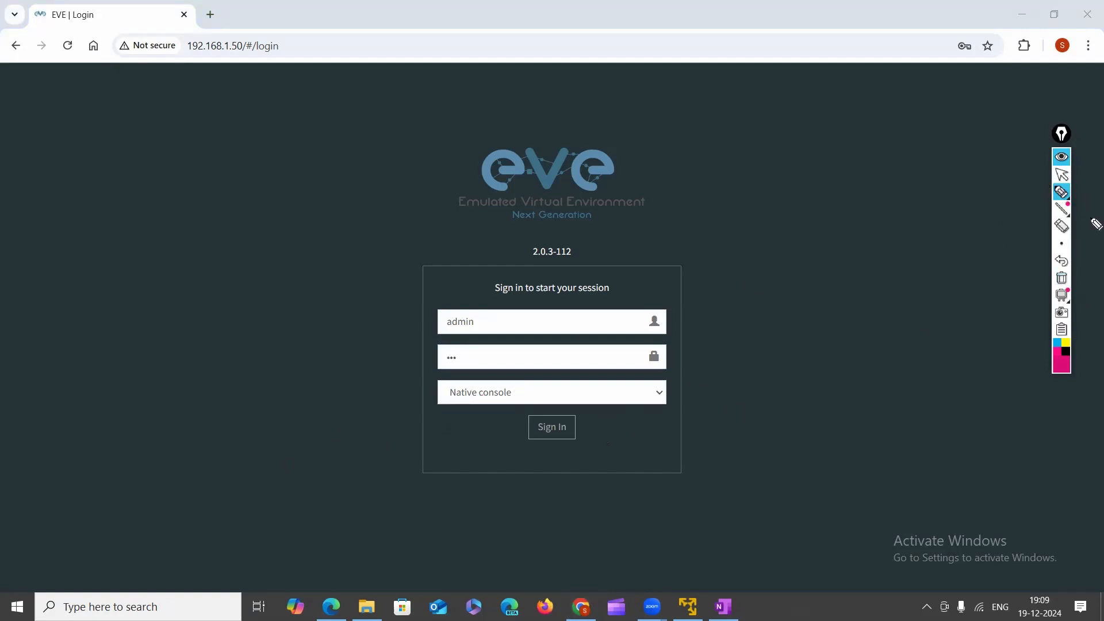
click(1063, 175)
Open the console type dropdown listing Native console and Html5 console.
click(663, 392)
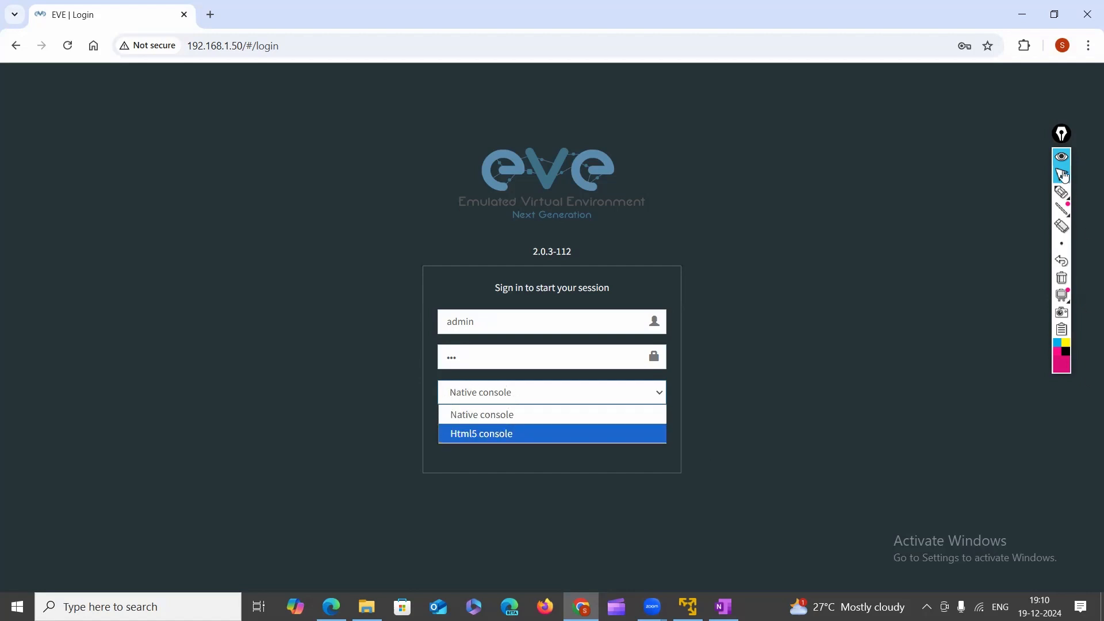
Keep Native console as the console type and sign in to EVE-NG.
click(1060, 198)
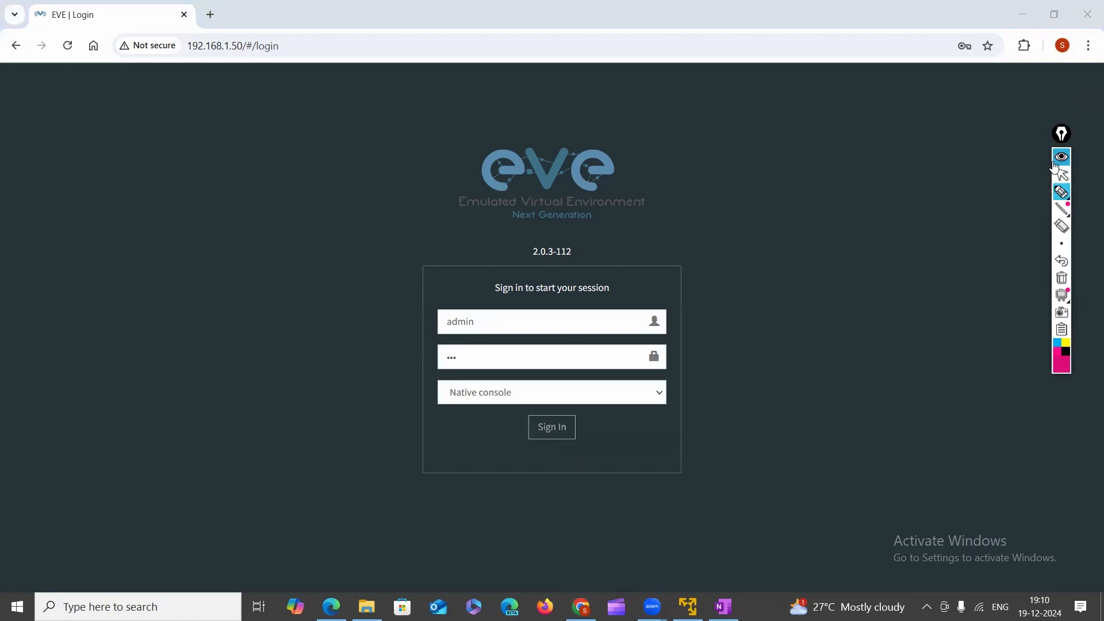
click(626, 398)
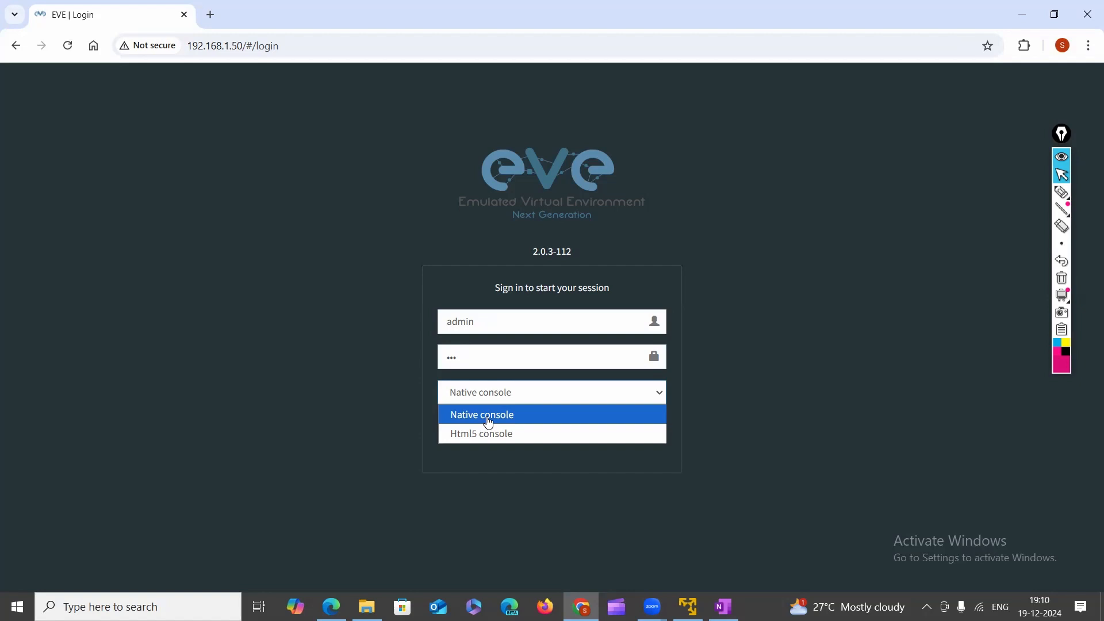
click(488, 422)
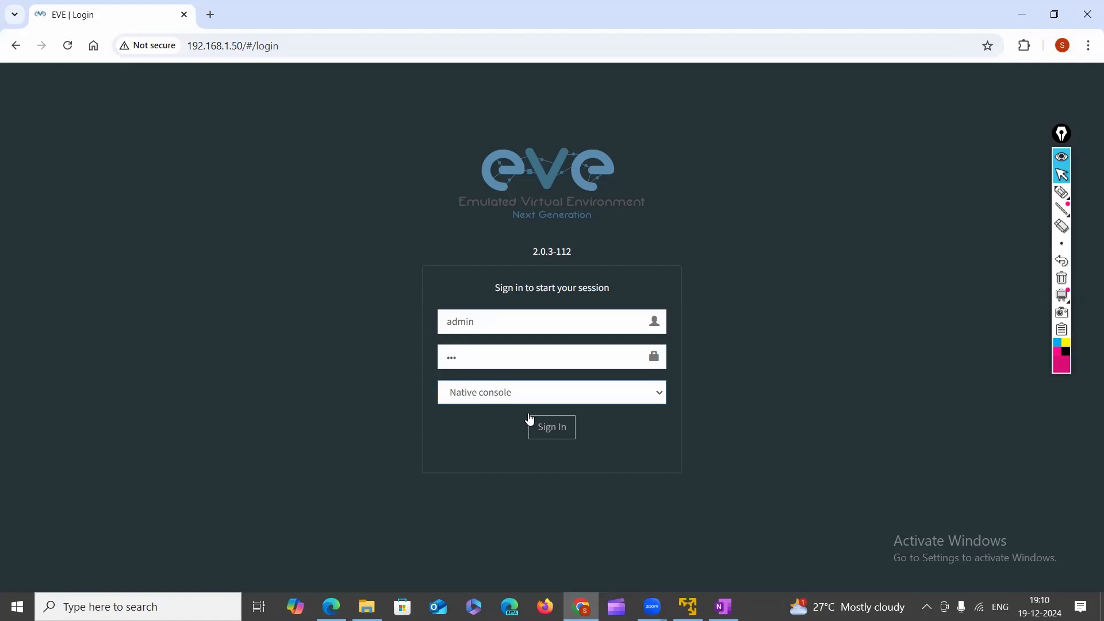
click(546, 433)
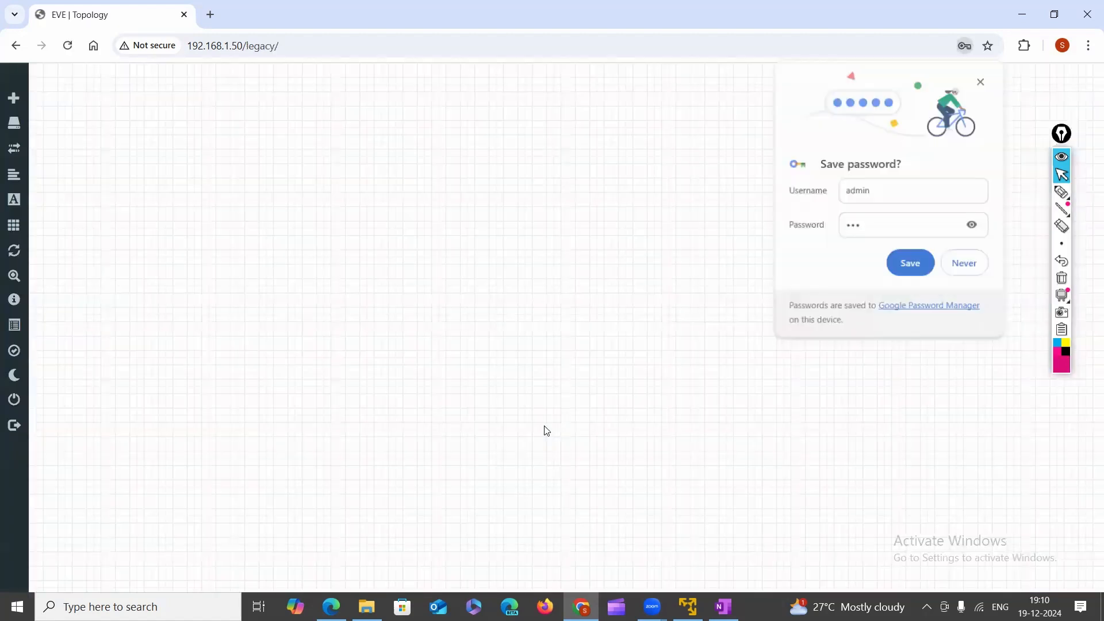
click(980, 81)
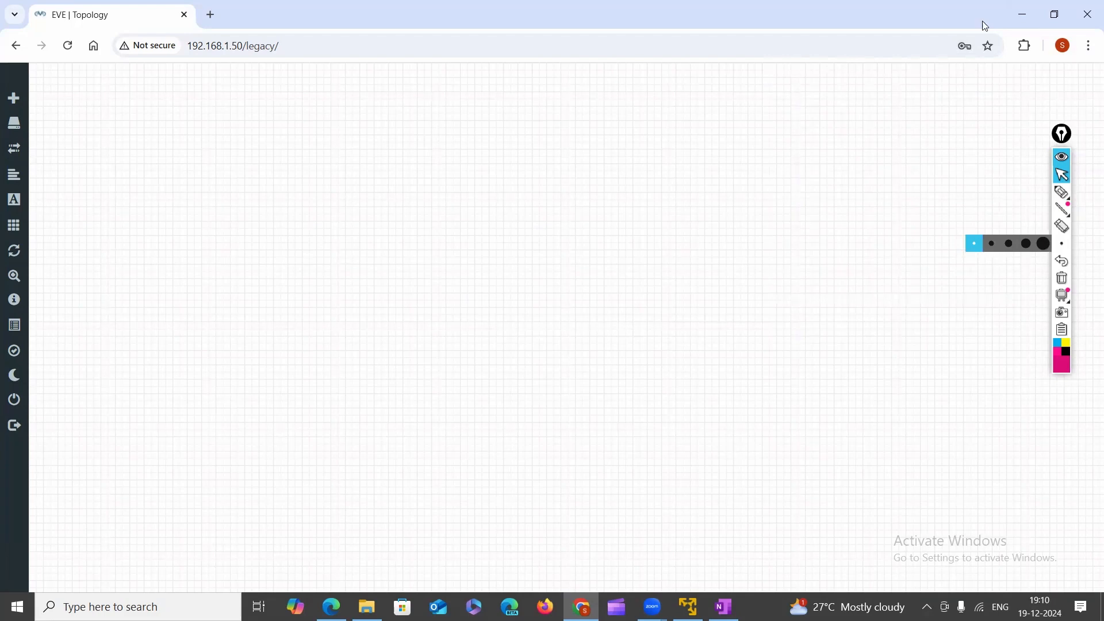
right_click(321, 147)
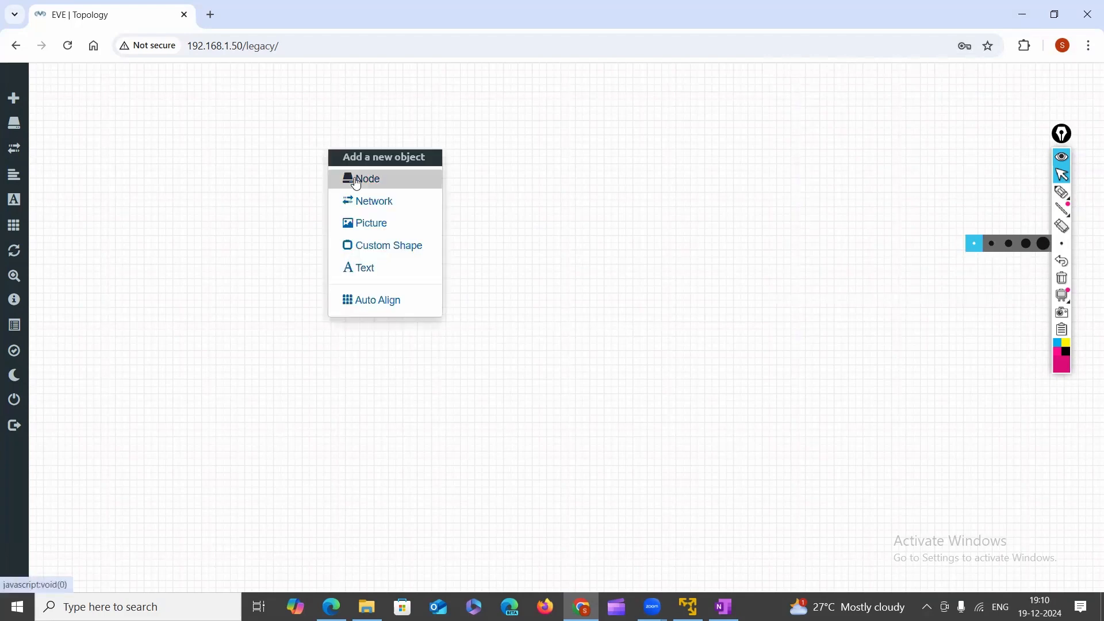
right_click(197, 146)
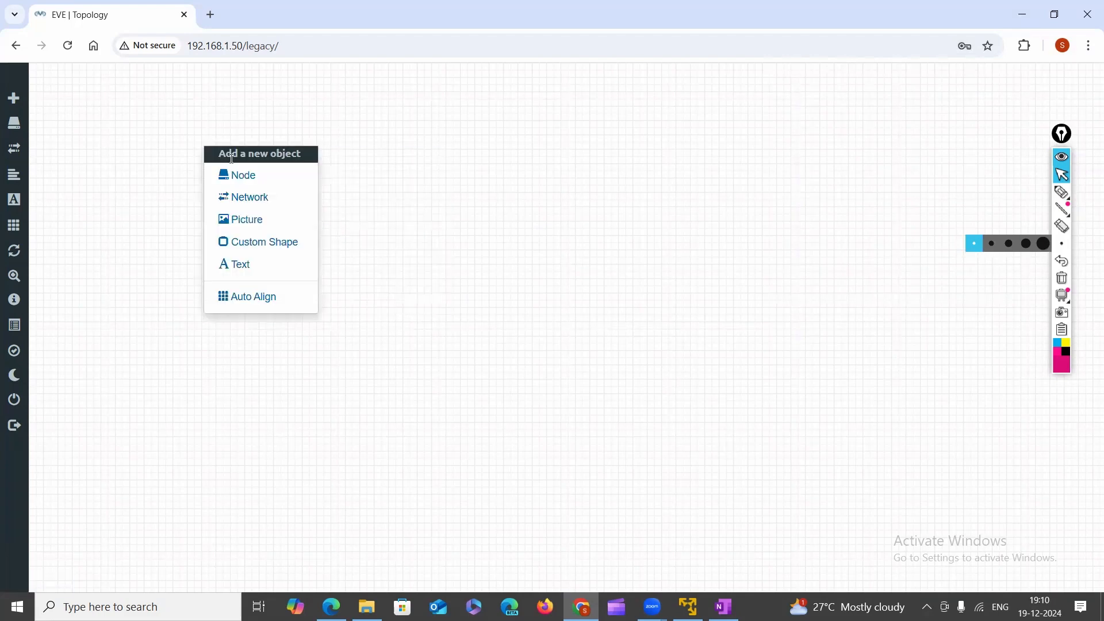
click(255, 175)
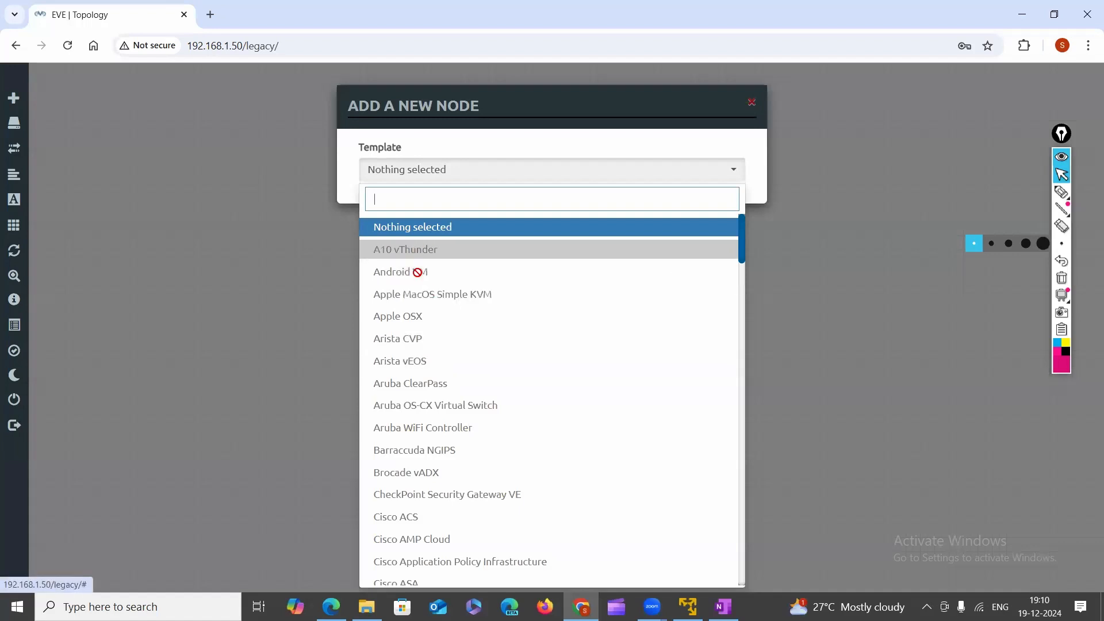
scroll(422, 271, down, 10)
scroll(447, 512, down, 15)
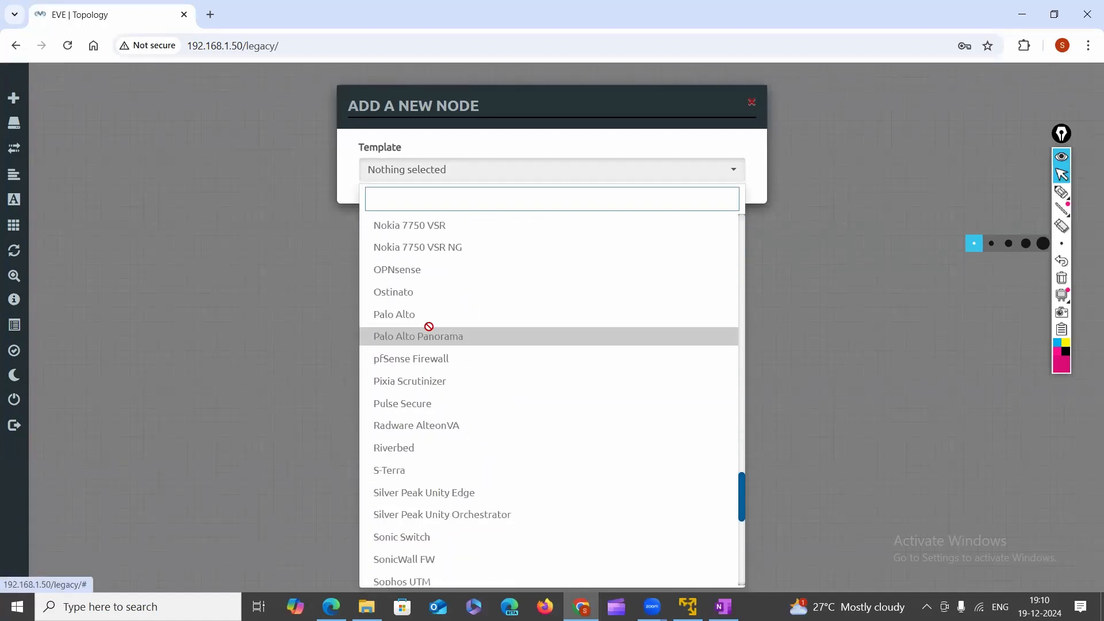
scroll(426, 336, down, 8)
scroll(431, 363, up, 7)
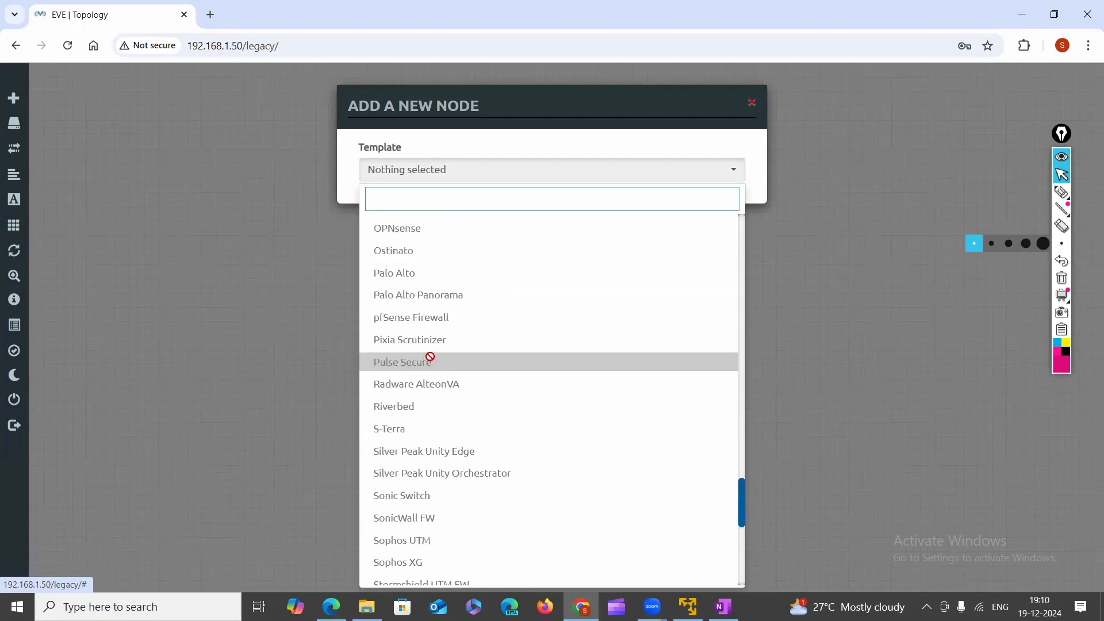
scroll(430, 357, up, 20)
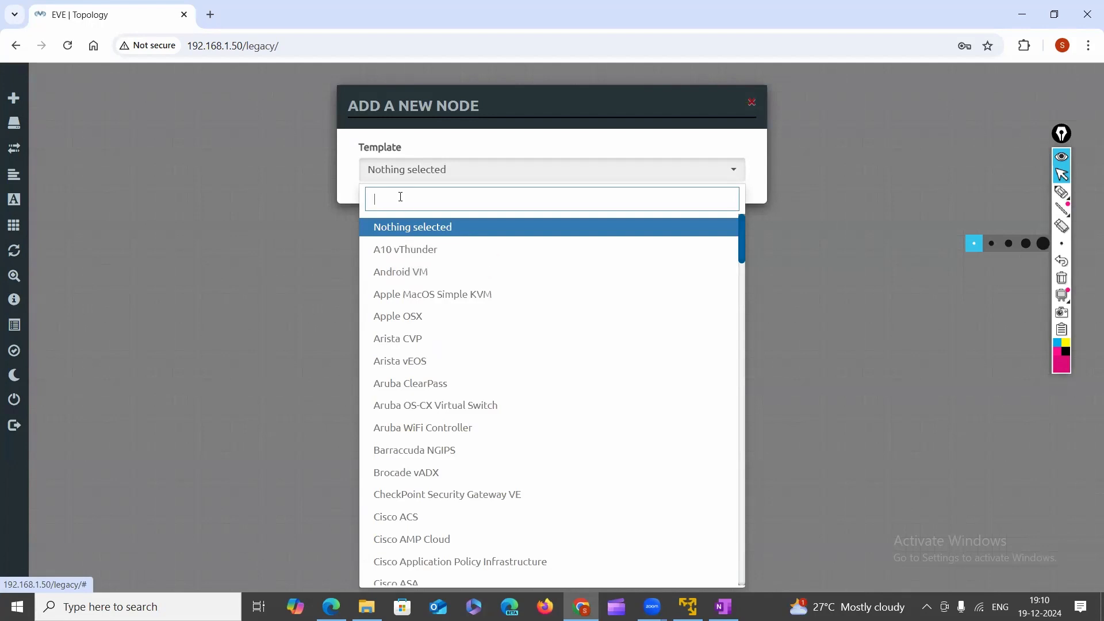
text(for)
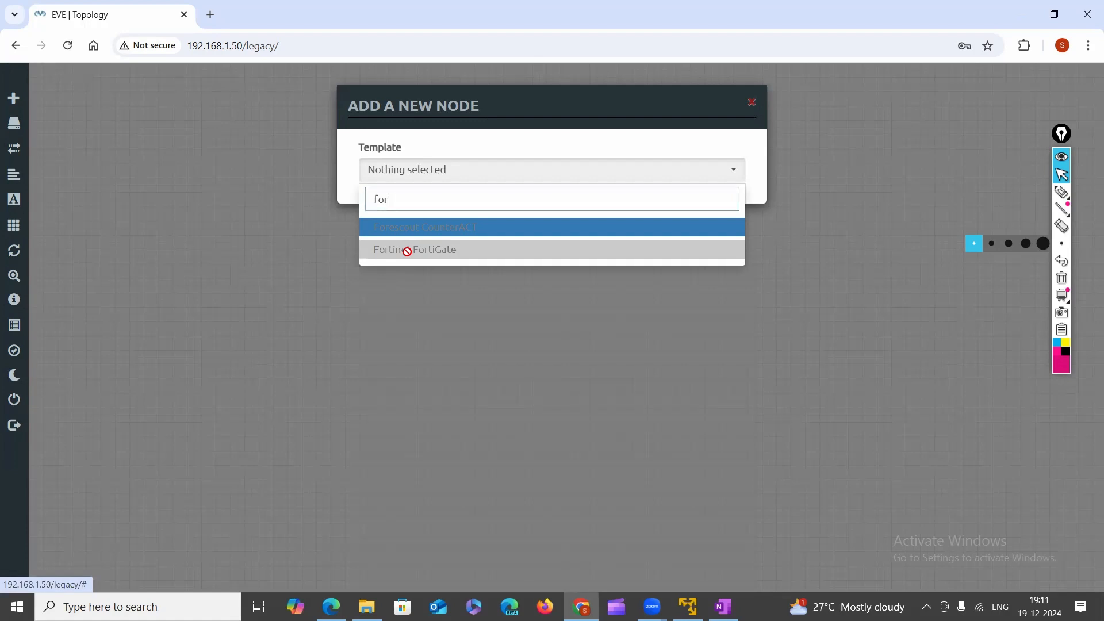
key(BackSpace)
key(BackSpace)
key(BackSpace)
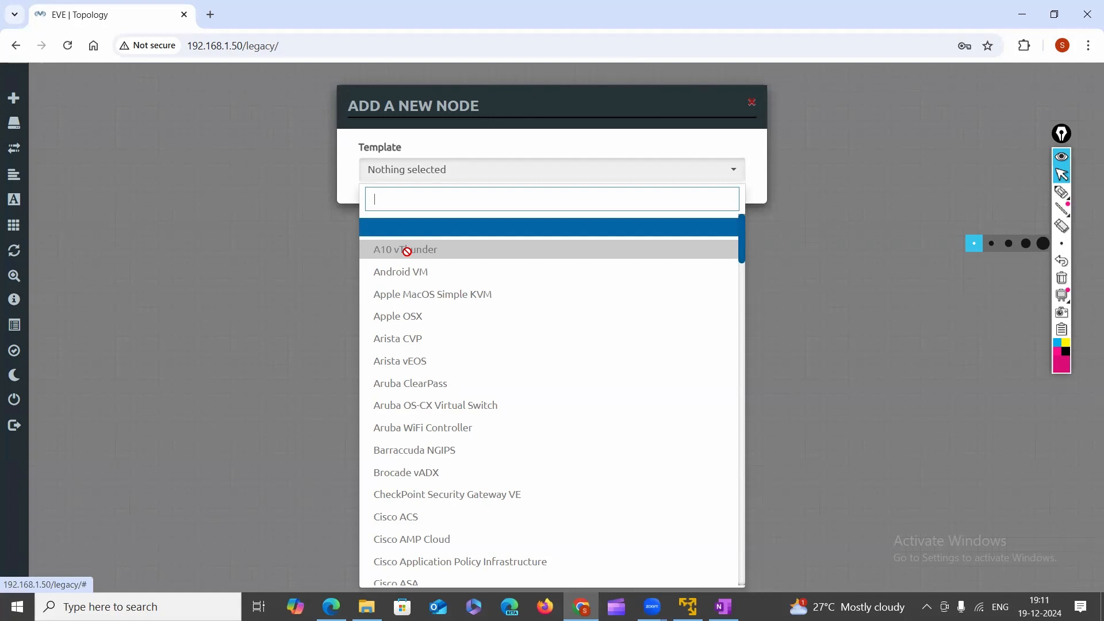
text(rou)
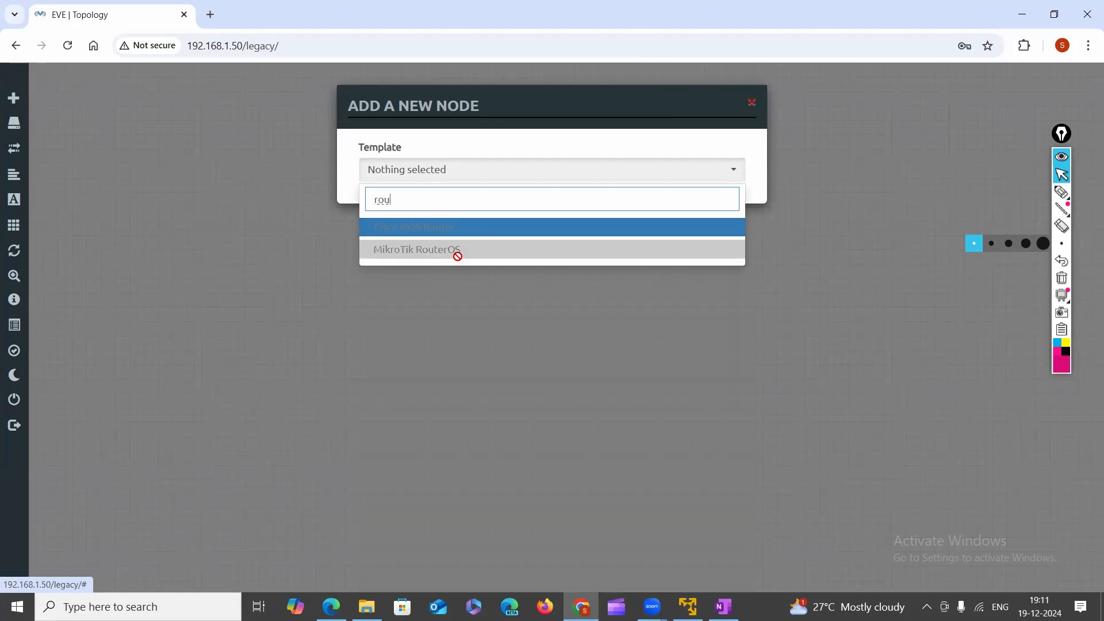
key(BackSpace)
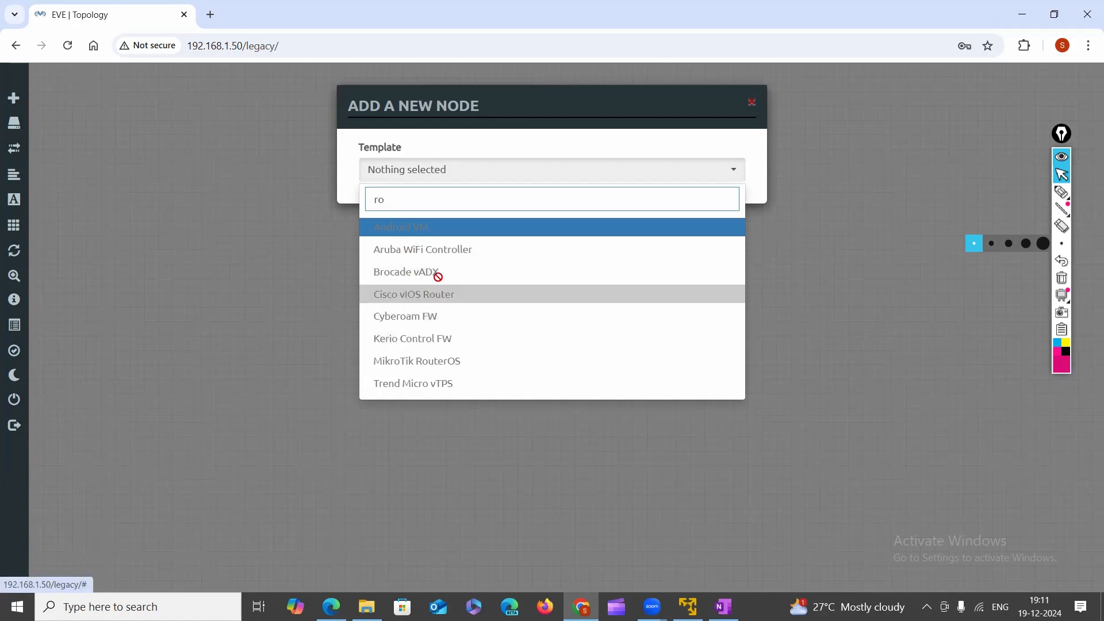
click(750, 103)
mouse_move(29, 173)
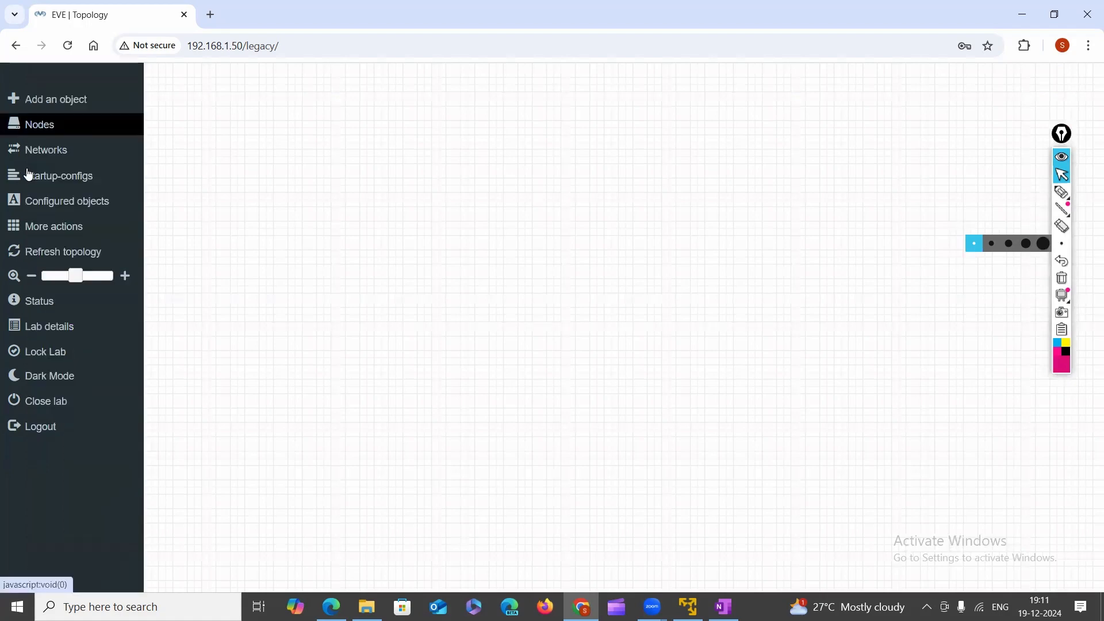
click(39, 133)
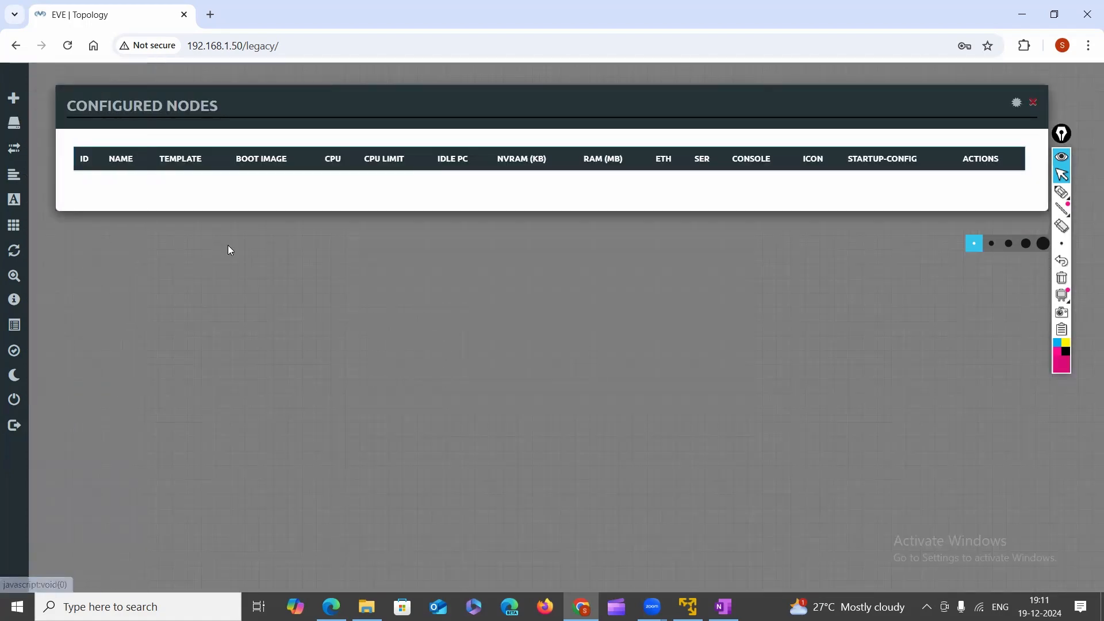
click(220, 236)
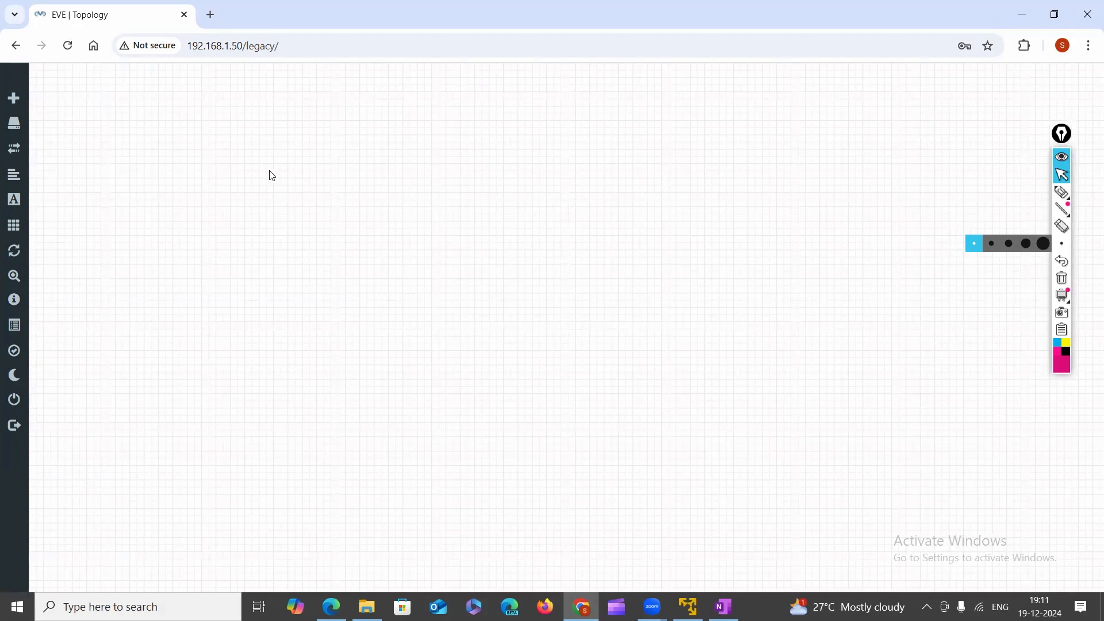
click(30, 131)
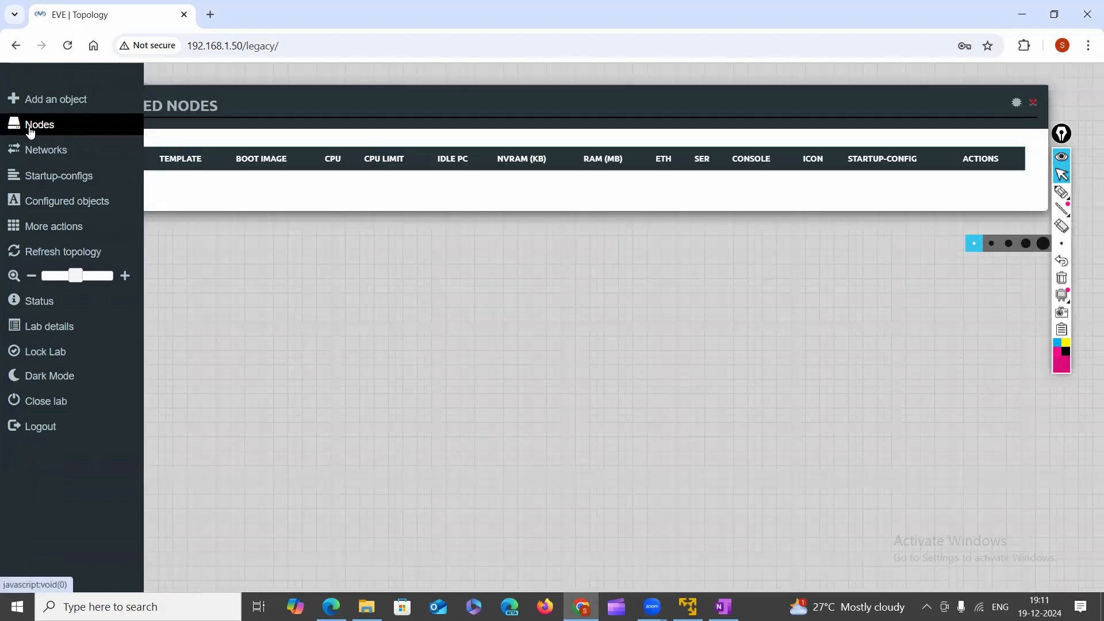
click(1063, 181)
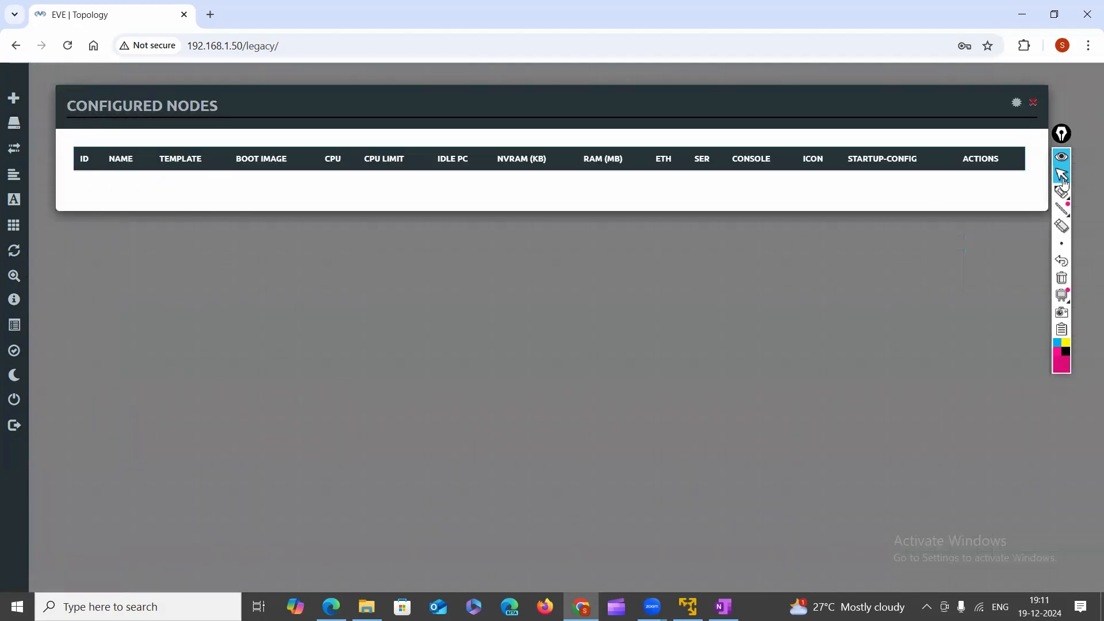
click(1062, 192)
drag(103, 194, 310, 170)
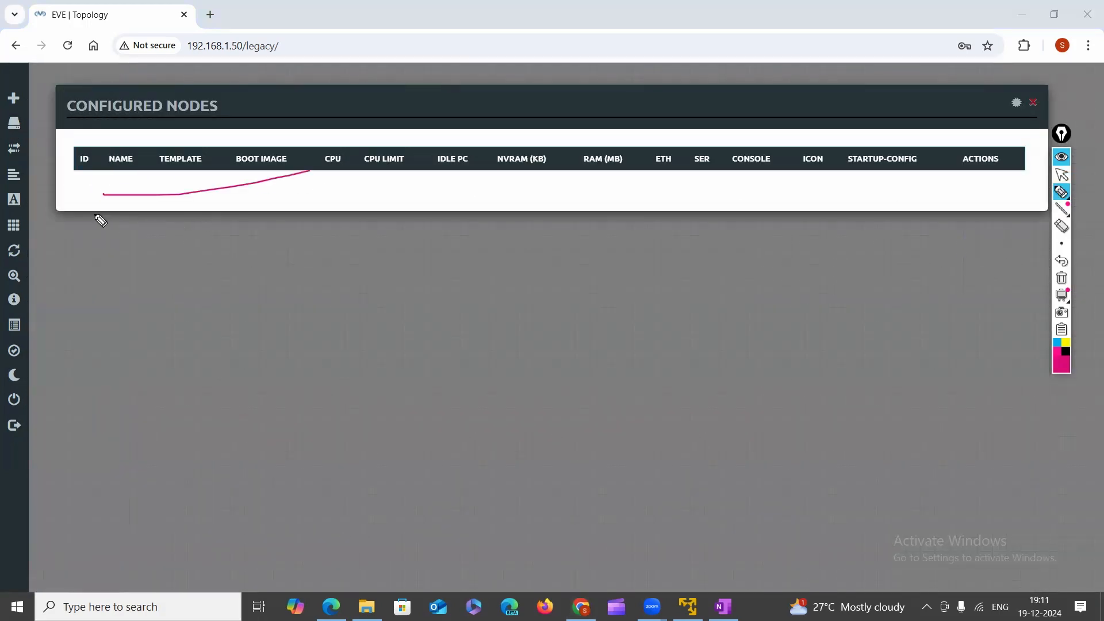
drag(94, 215, 297, 214)
drag(167, 261, 461, 222)
click(1062, 280)
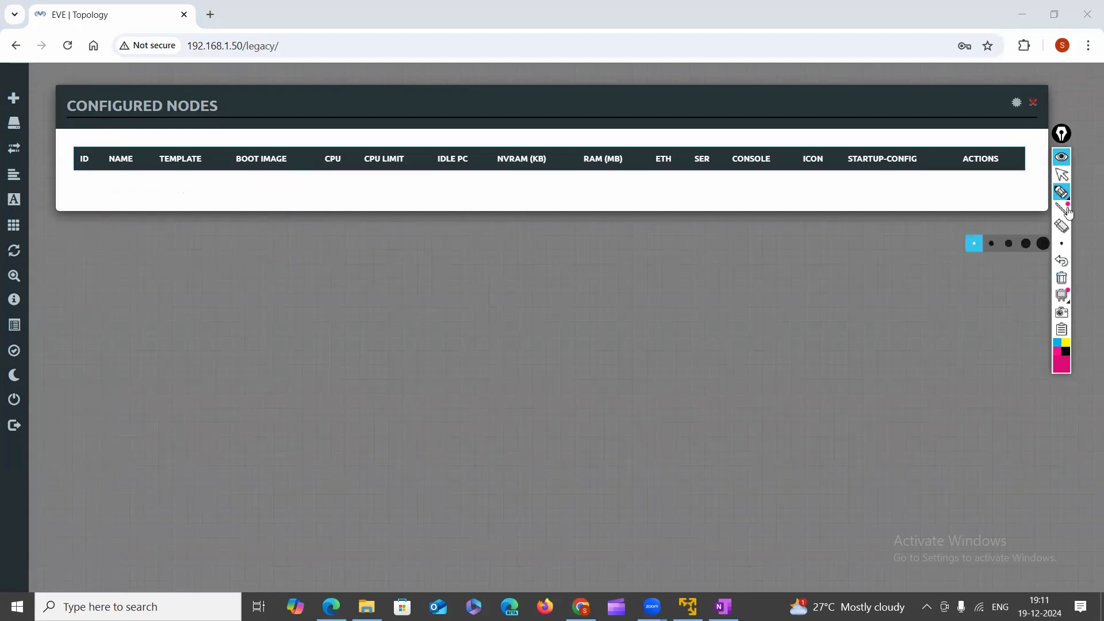
click(1061, 157)
click(1033, 102)
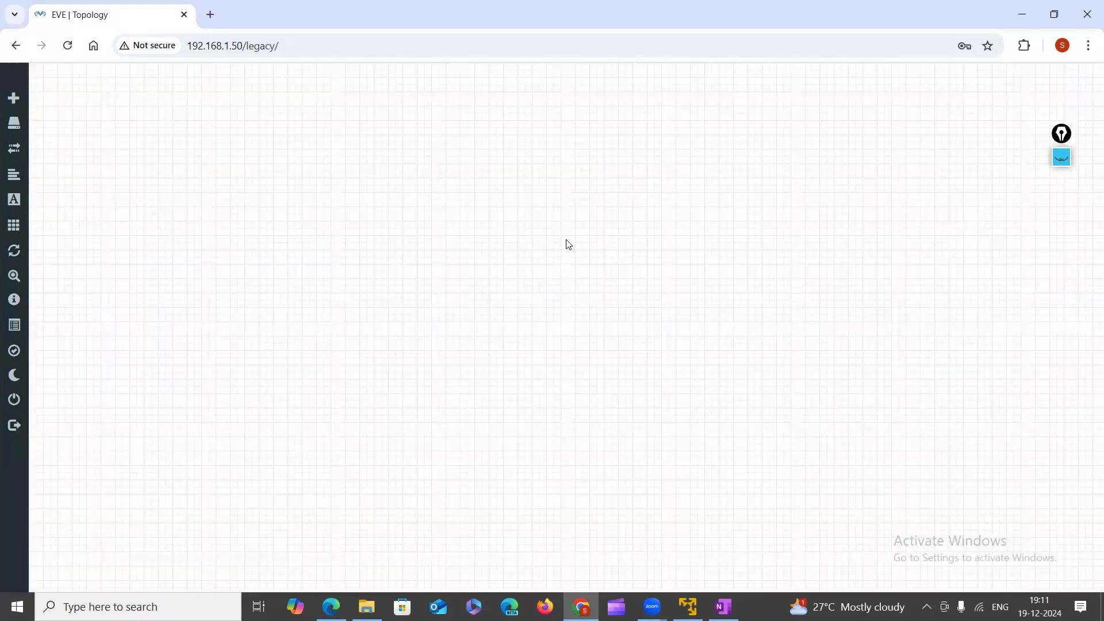
Open the Add a New Node form from the canvas menu and filter templates with 'vi'.
right_click(257, 162)
click(297, 191)
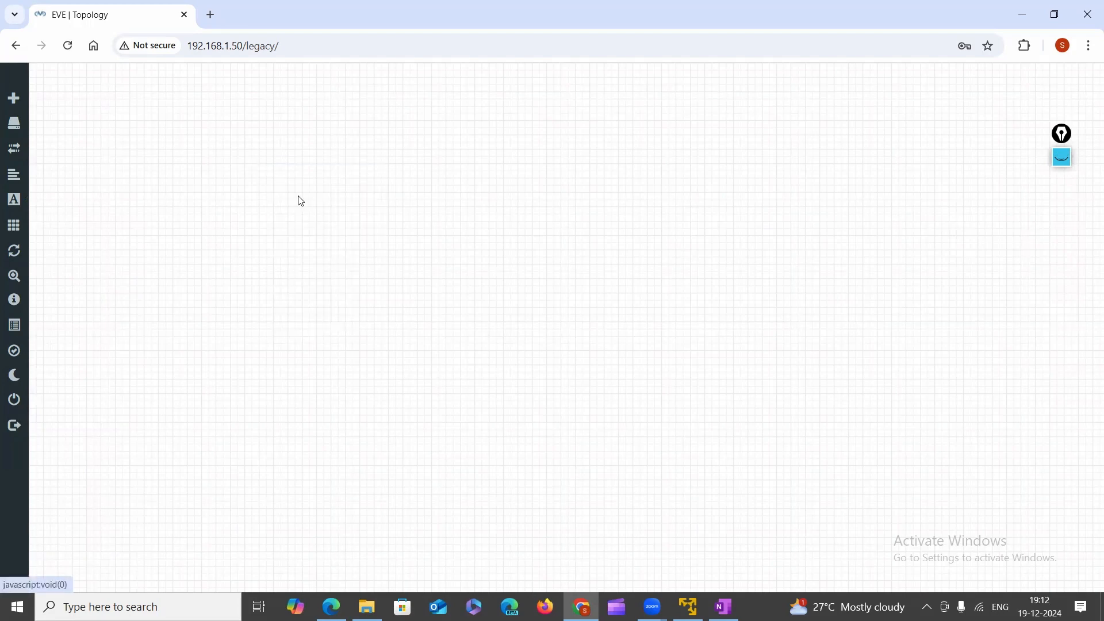
right_click(213, 191)
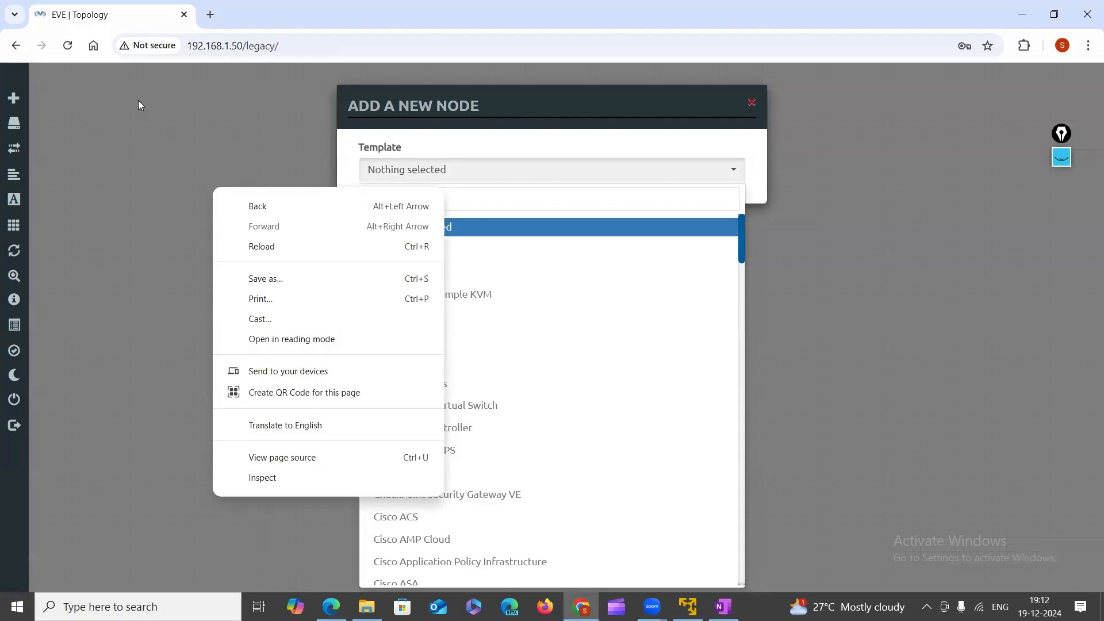
click(138, 101)
right_click(196, 157)
click(241, 187)
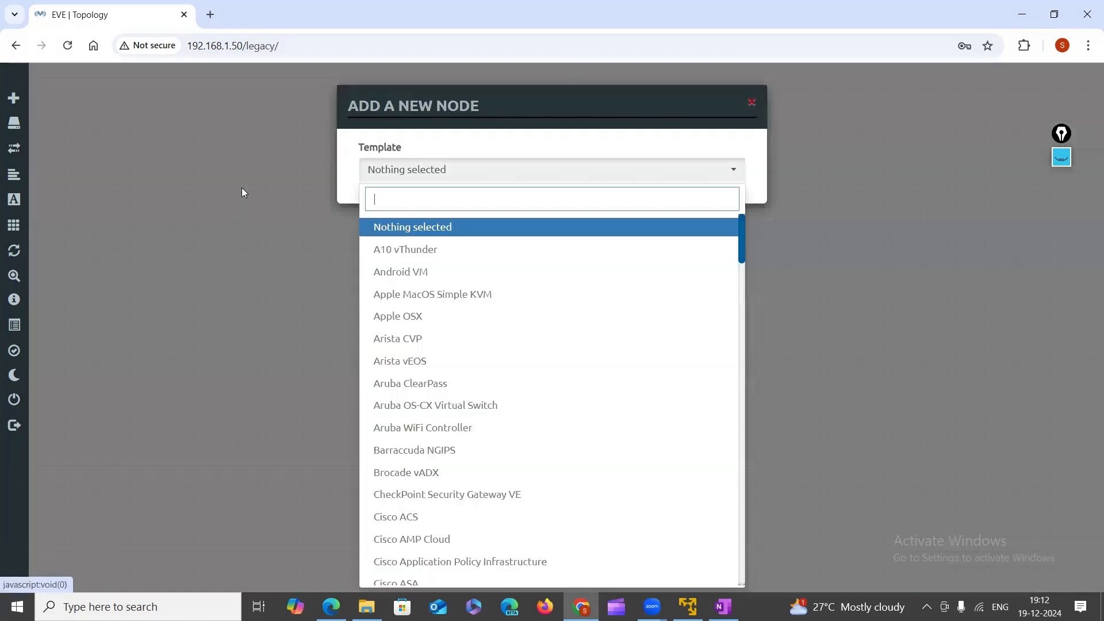
scroll(424, 276, down, 15)
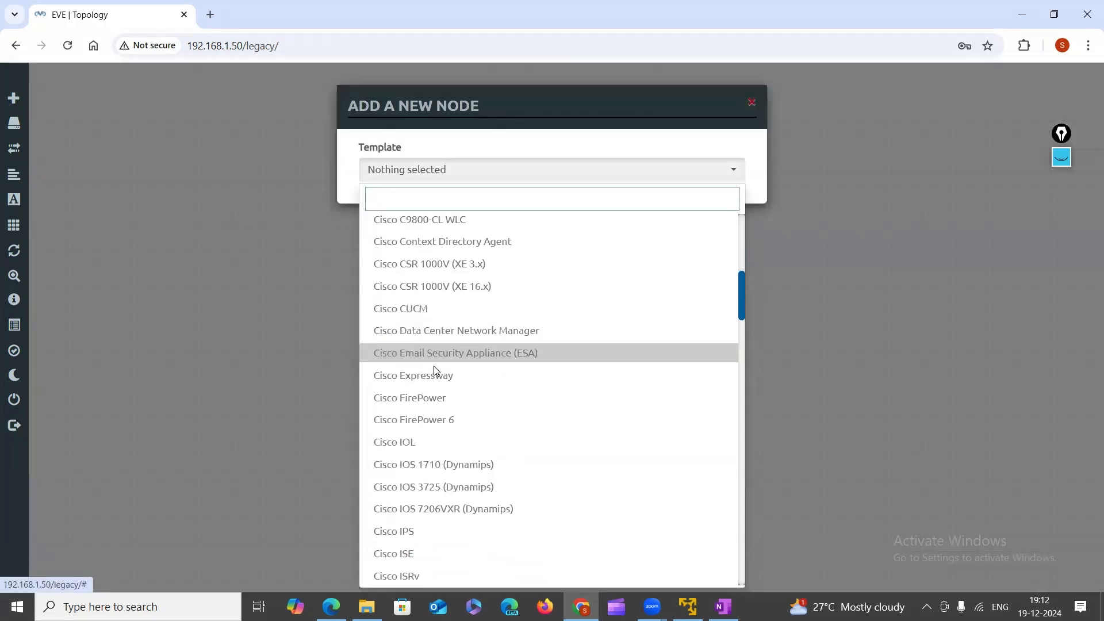
scroll(429, 380, down, 8)
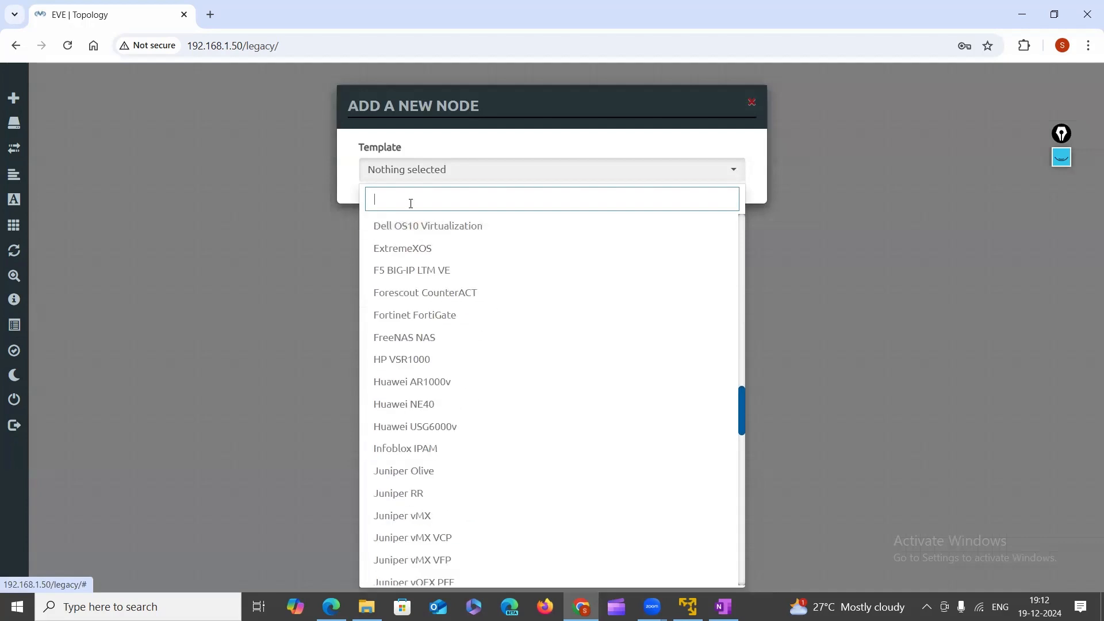
text(v)
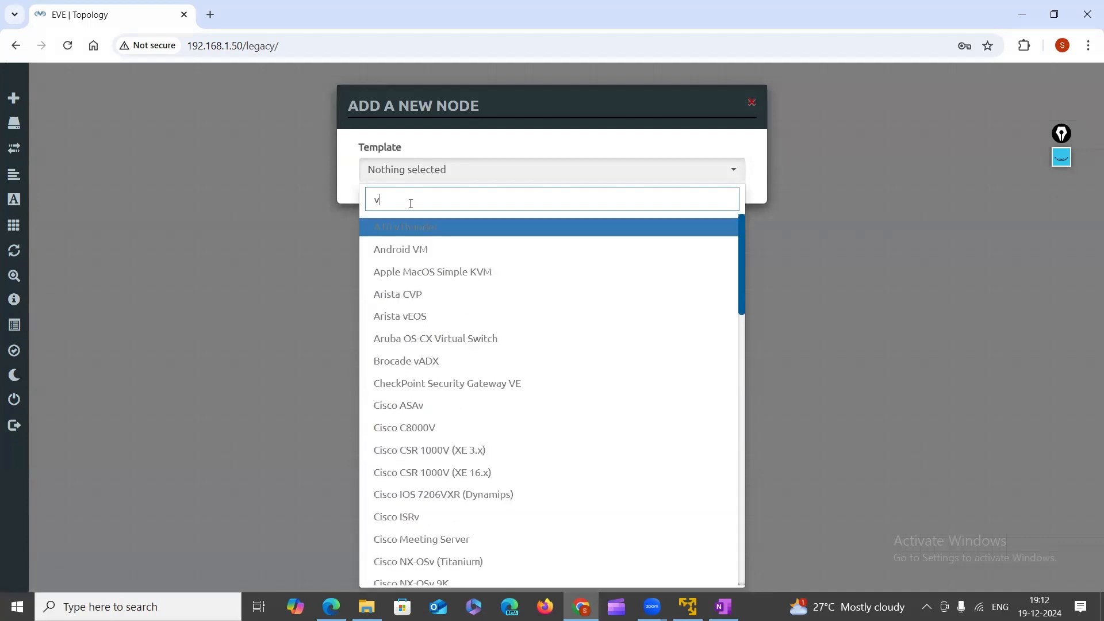
text(i)
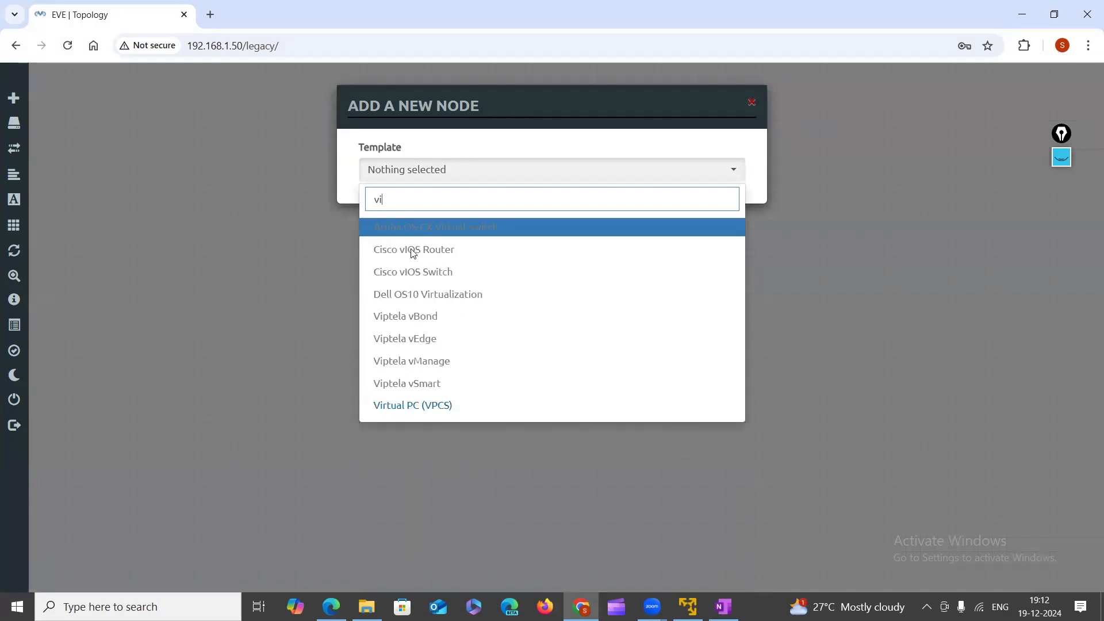
Pick the Virtual PC (VPCS) template and save the VPC node with default settings.
click(429, 406)
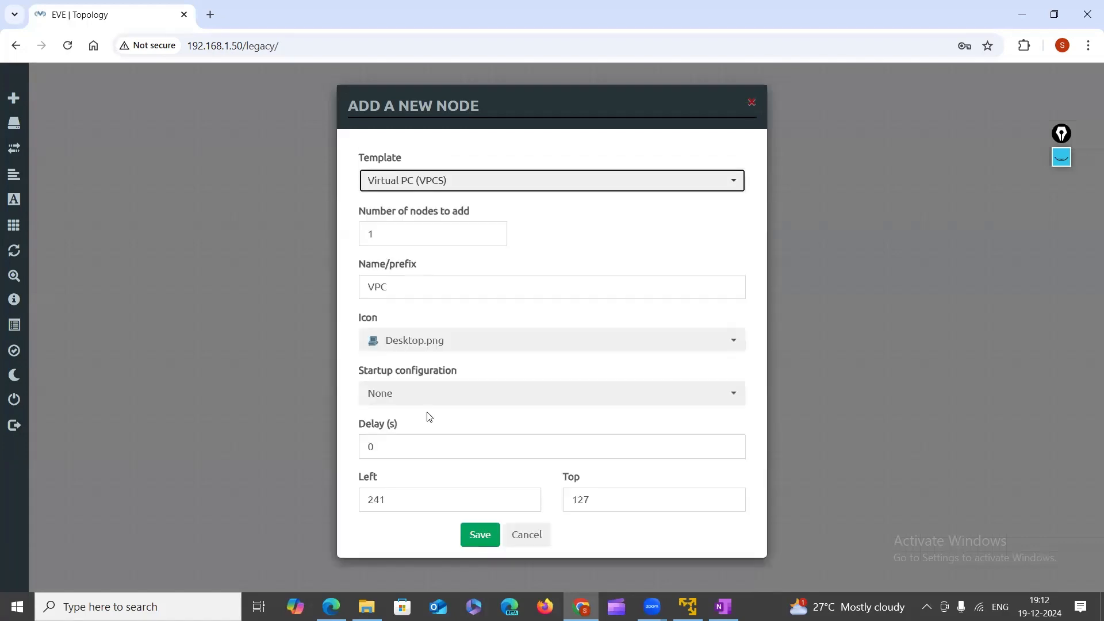
click(730, 185)
click(468, 187)
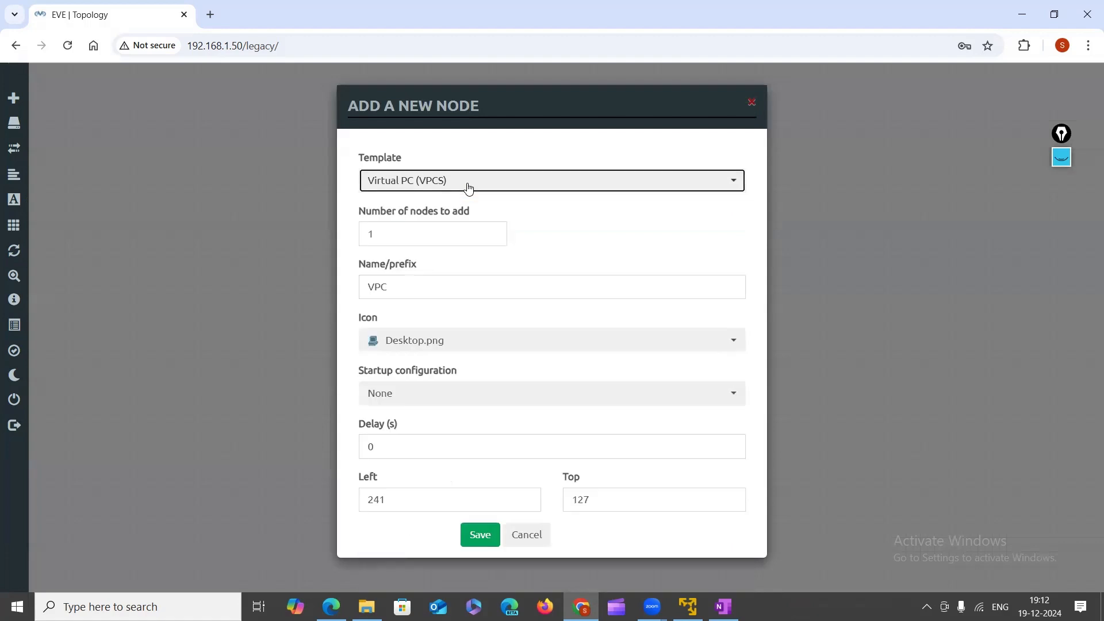
click(468, 187)
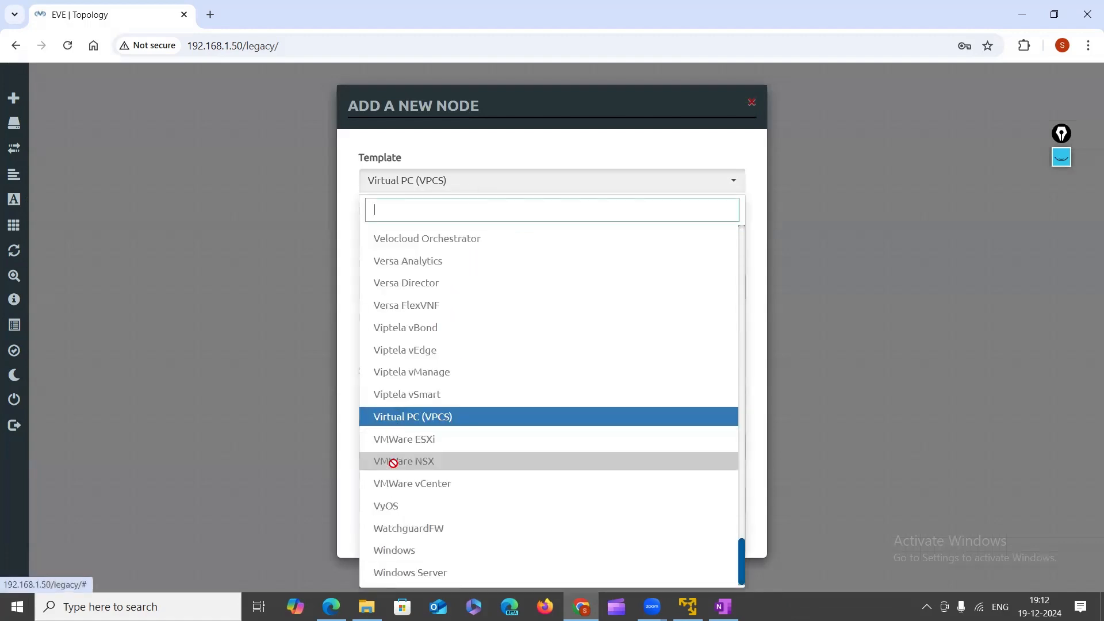
scroll(393, 463, up, 20)
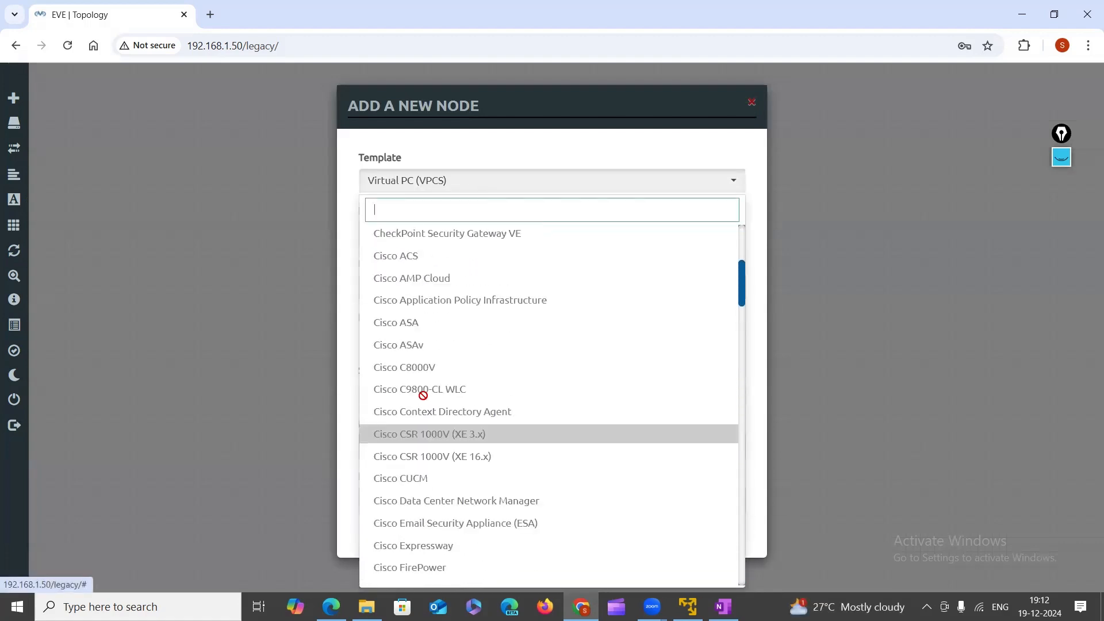
scroll(423, 396, up, 5)
scroll(414, 425, down, 1)
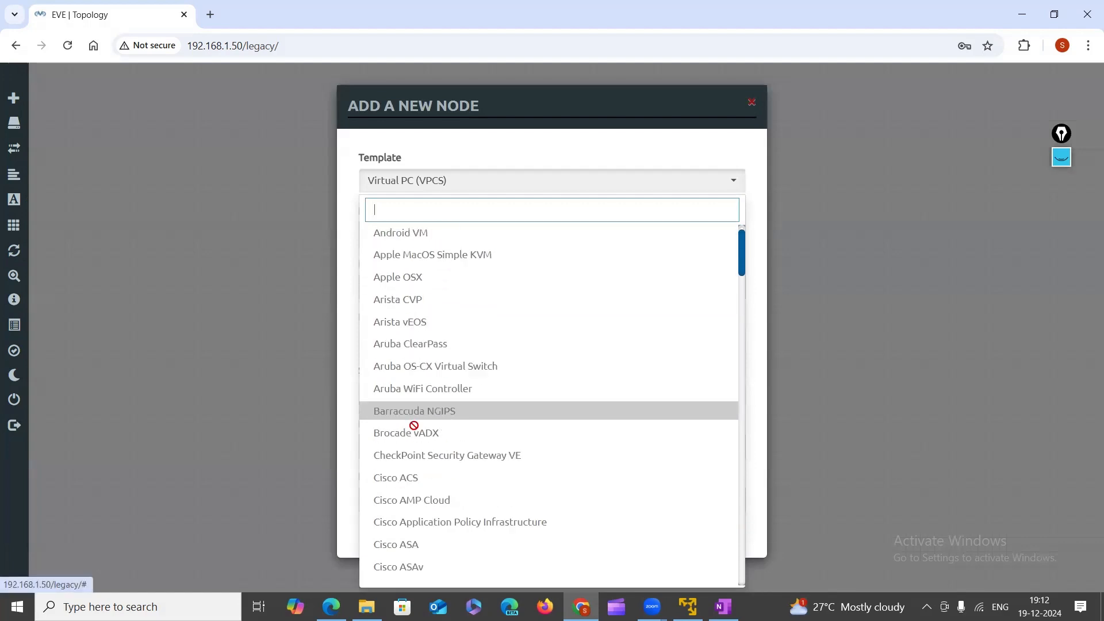
scroll(414, 426, down, 20)
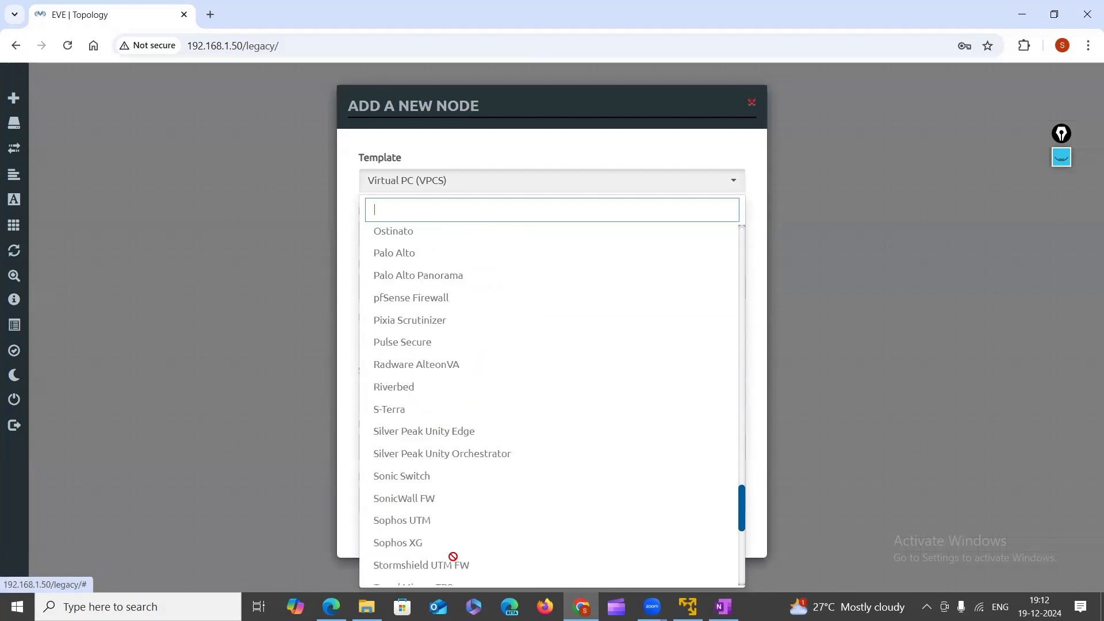
scroll(453, 557, down, 10)
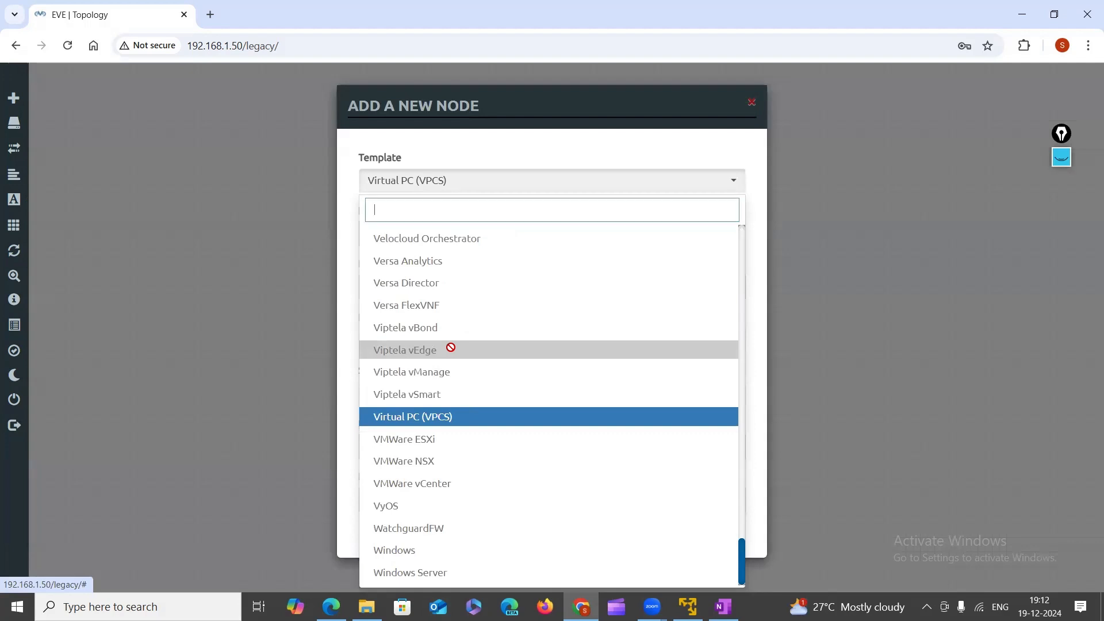
scroll(437, 368, up, 2)
scroll(420, 389, down, 3)
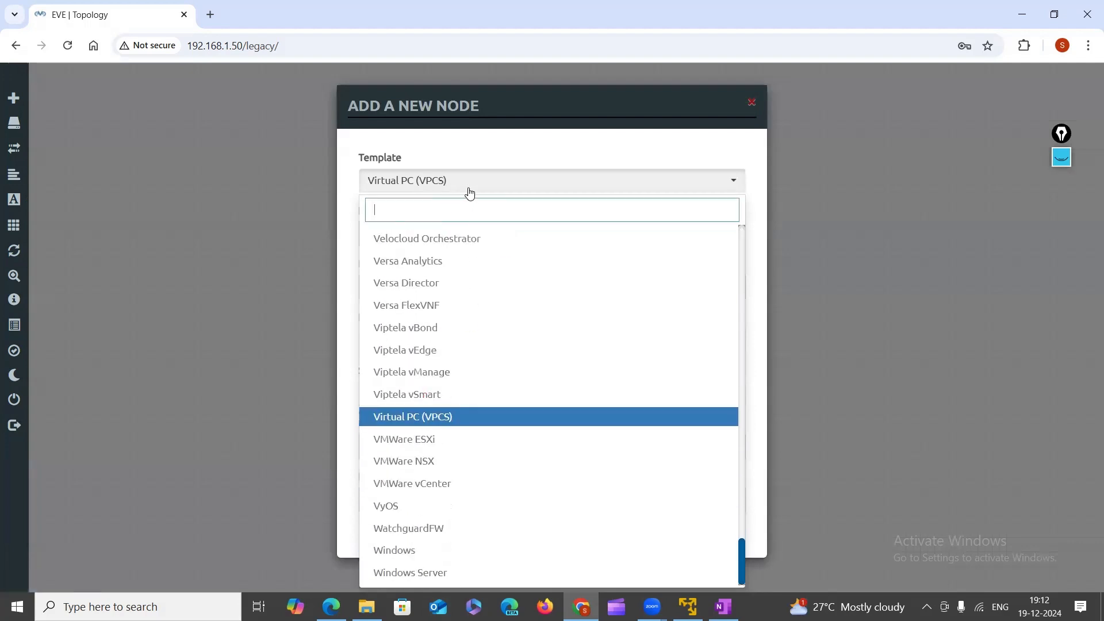
click(702, 184)
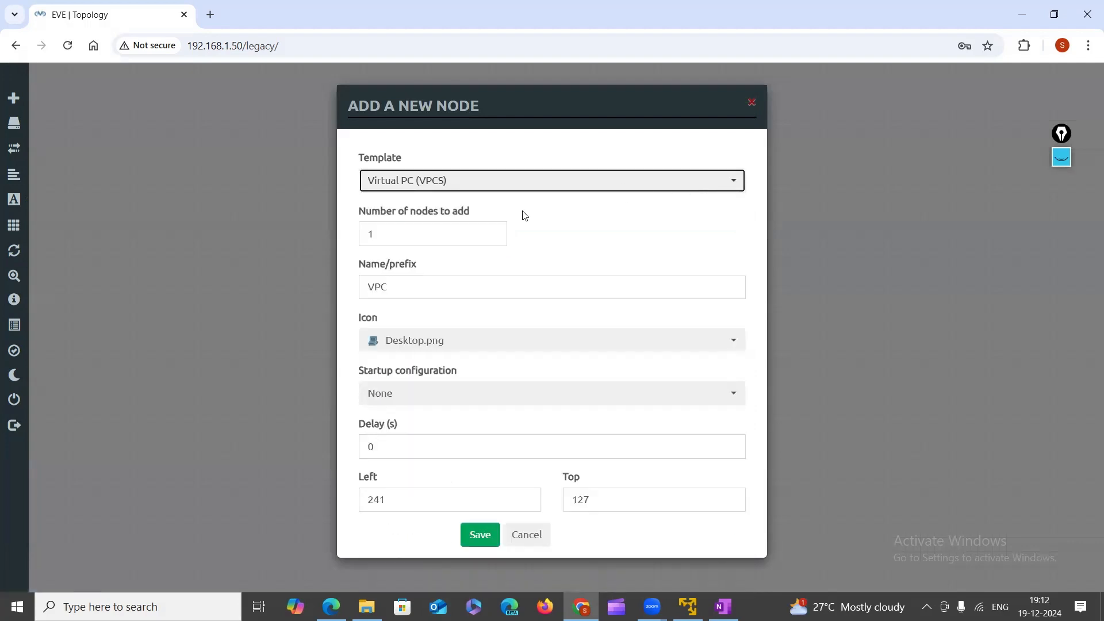
click(477, 543)
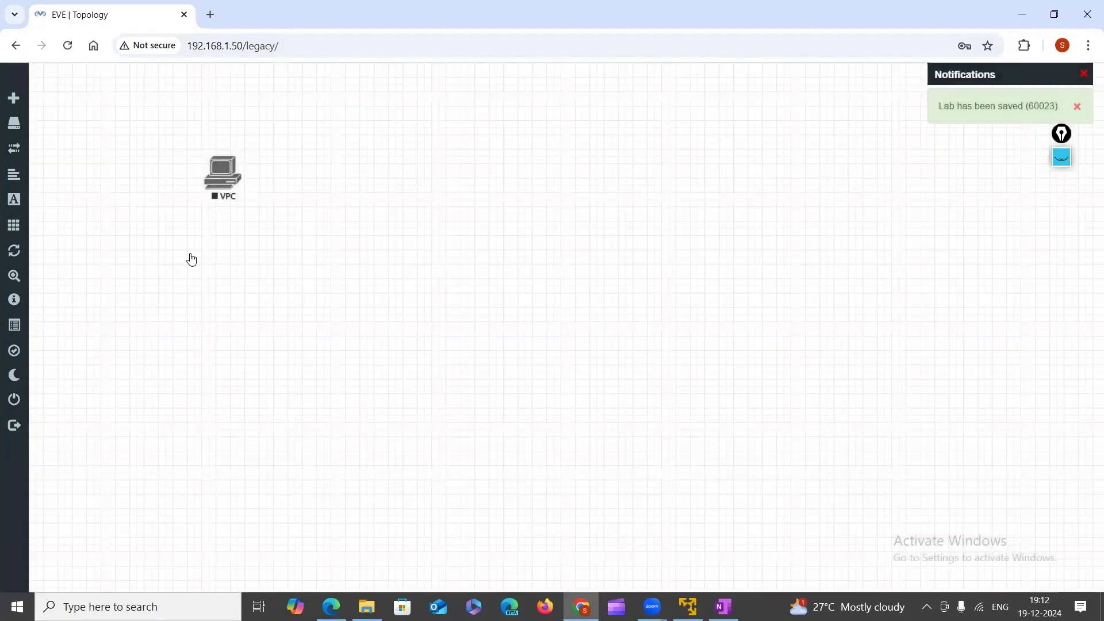
right_click(603, 148)
click(660, 180)
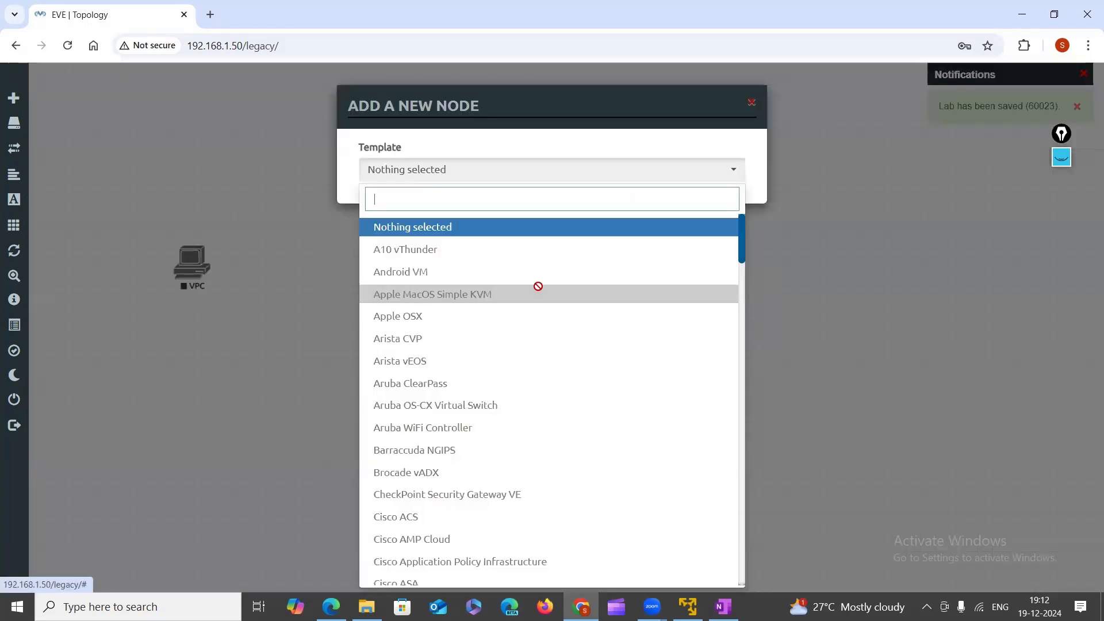
scroll(544, 293, down, 20)
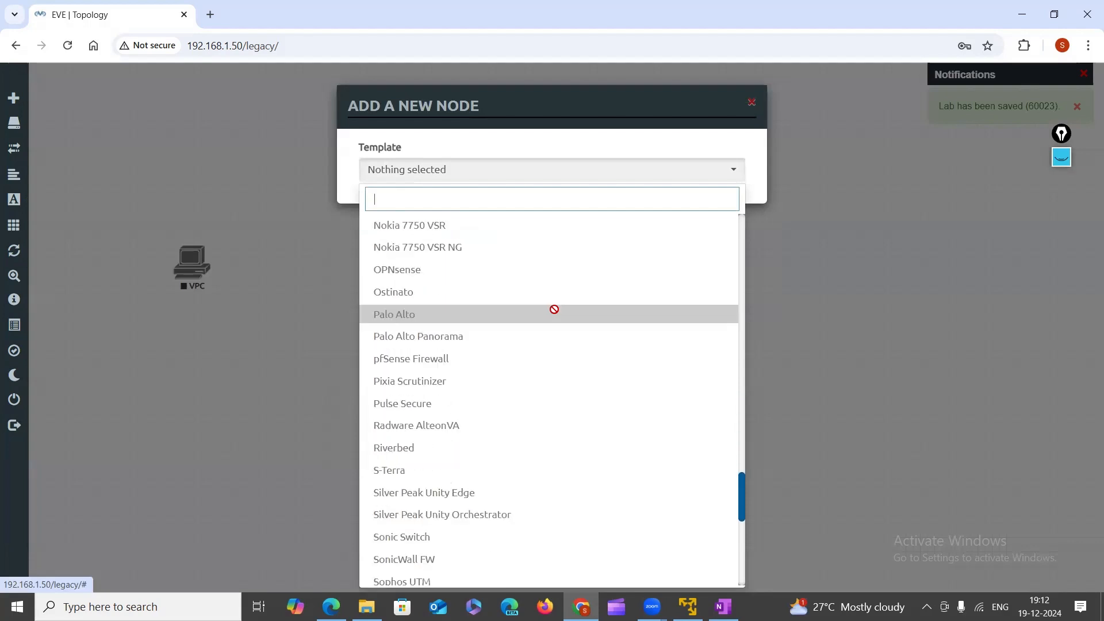
scroll(553, 309, down, 10)
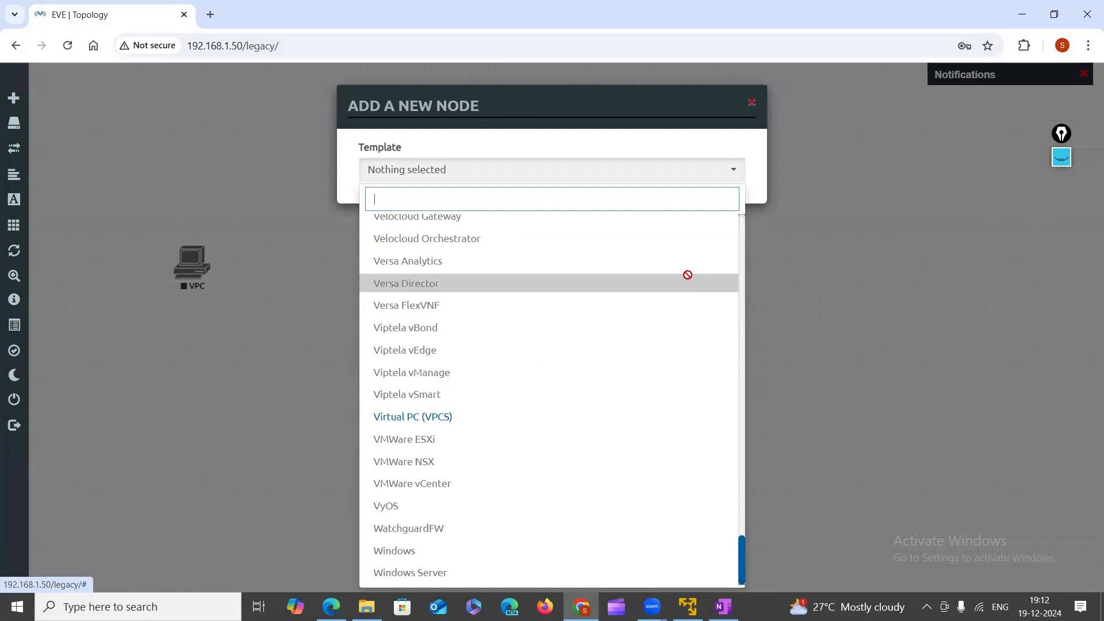
click(751, 103)
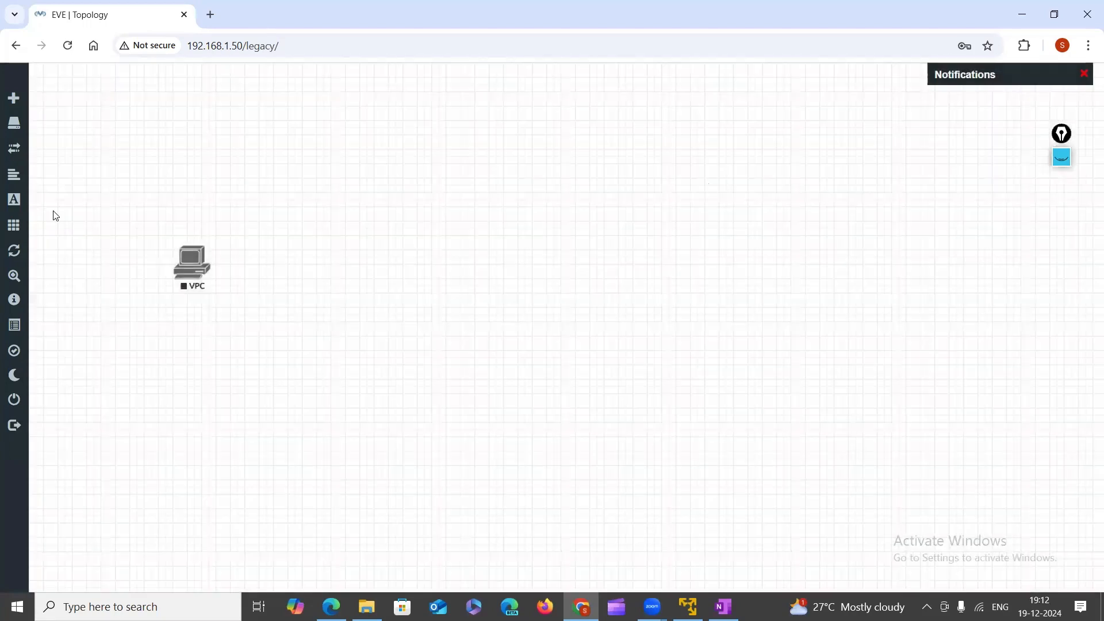
drag(134, 236, 236, 280)
right_click(186, 273)
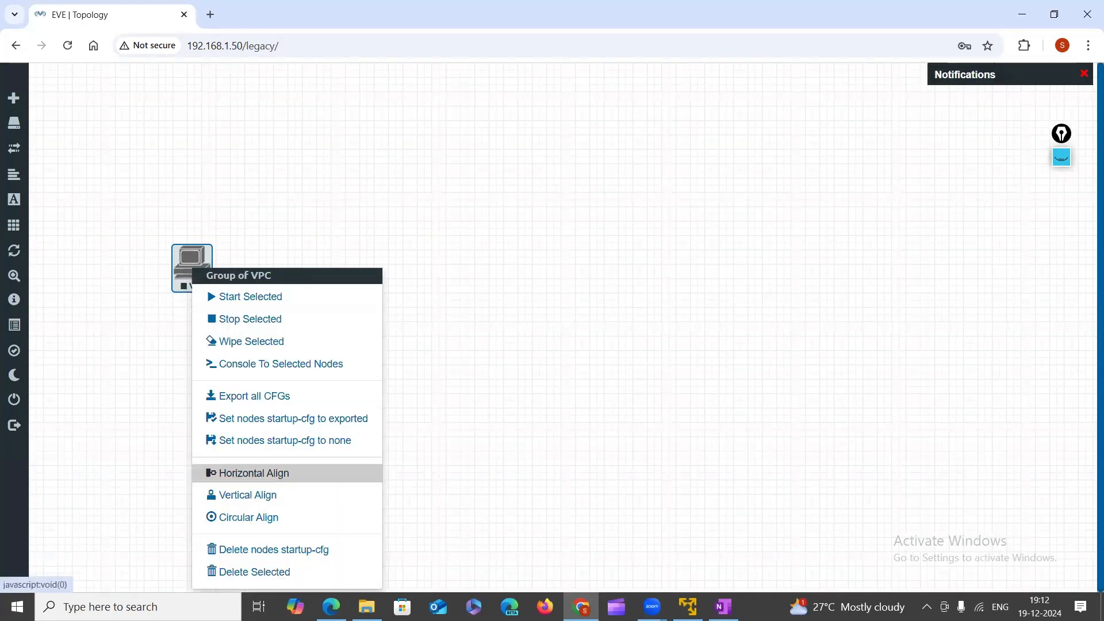
click(243, 571)
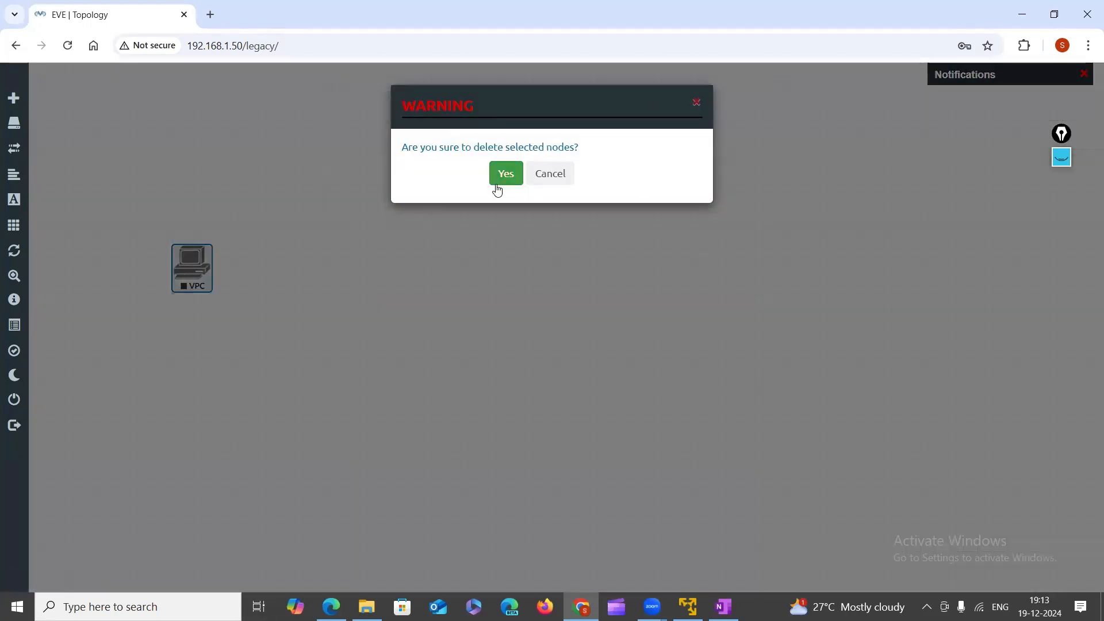
click(498, 188)
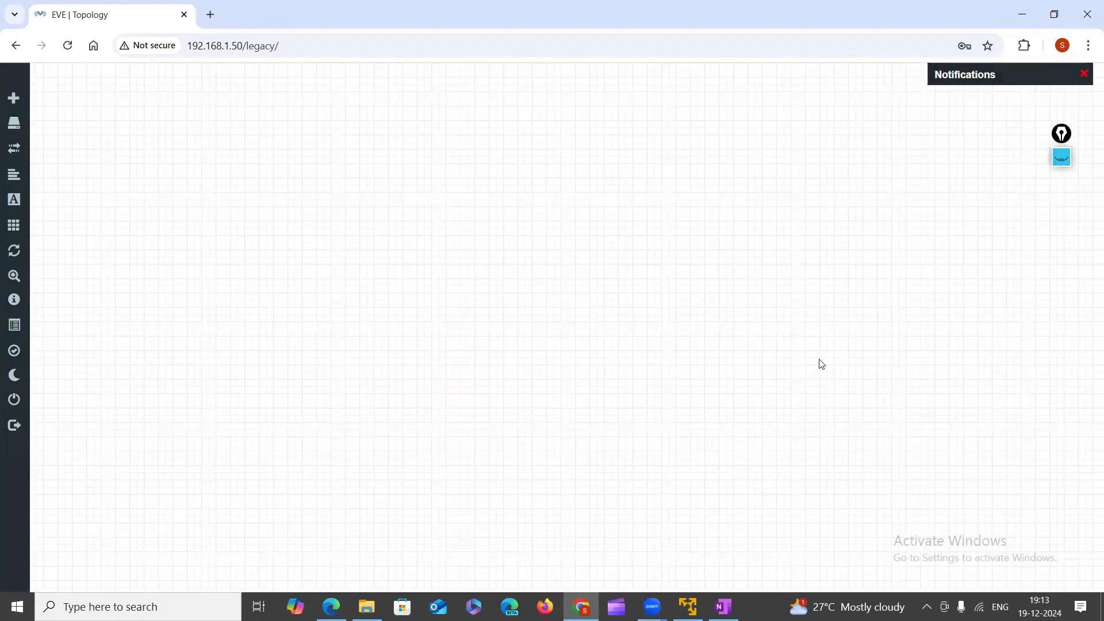
mouse_move(34, 419)
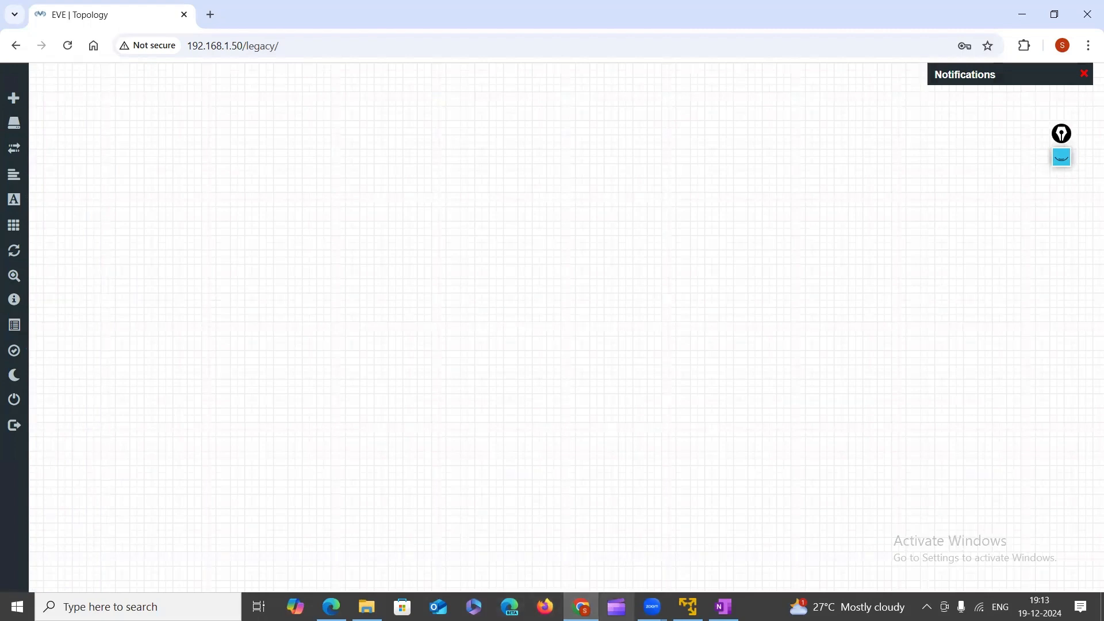
mouse_move(688, 606)
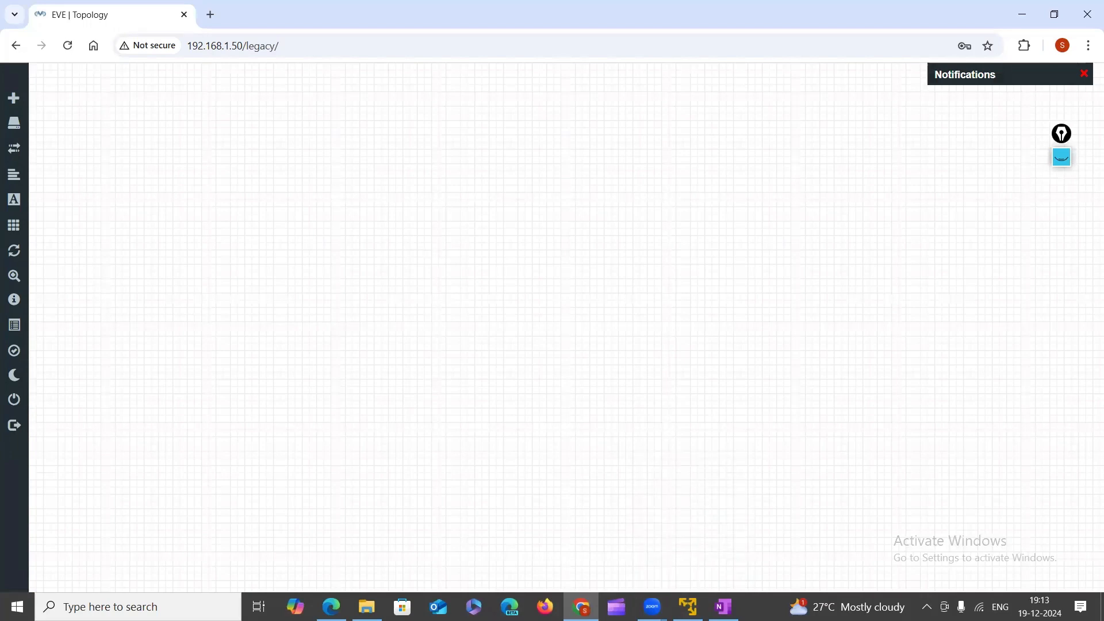
click(688, 606)
Log in as root on the EVE-NG VM console with the root password.
click(489, 277)
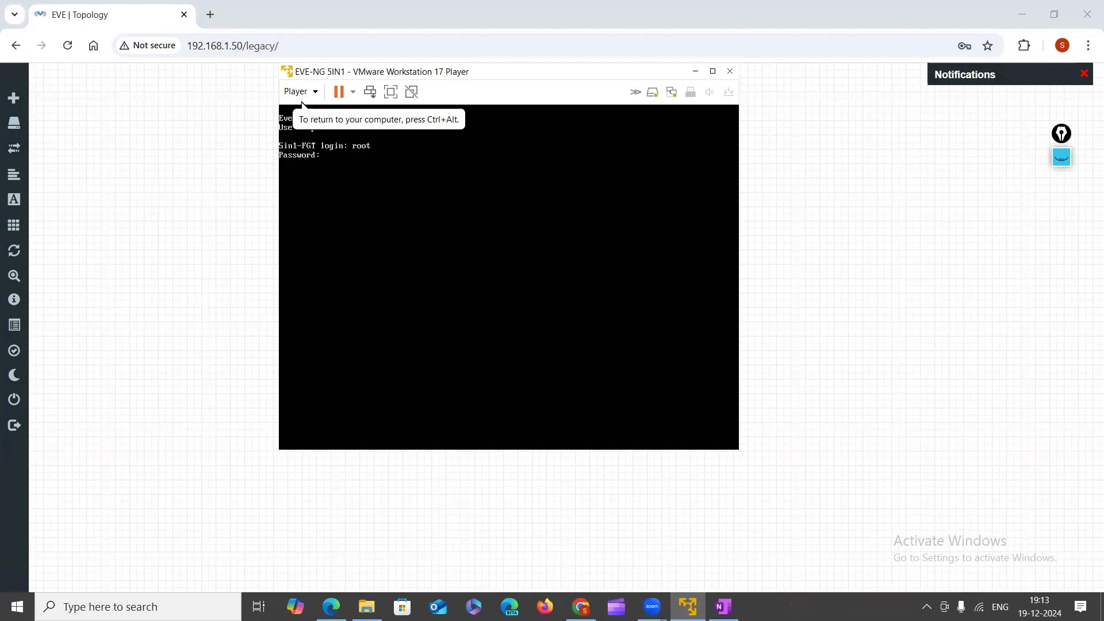
key(Return)
key(Return)
key(Return)
key(Return)
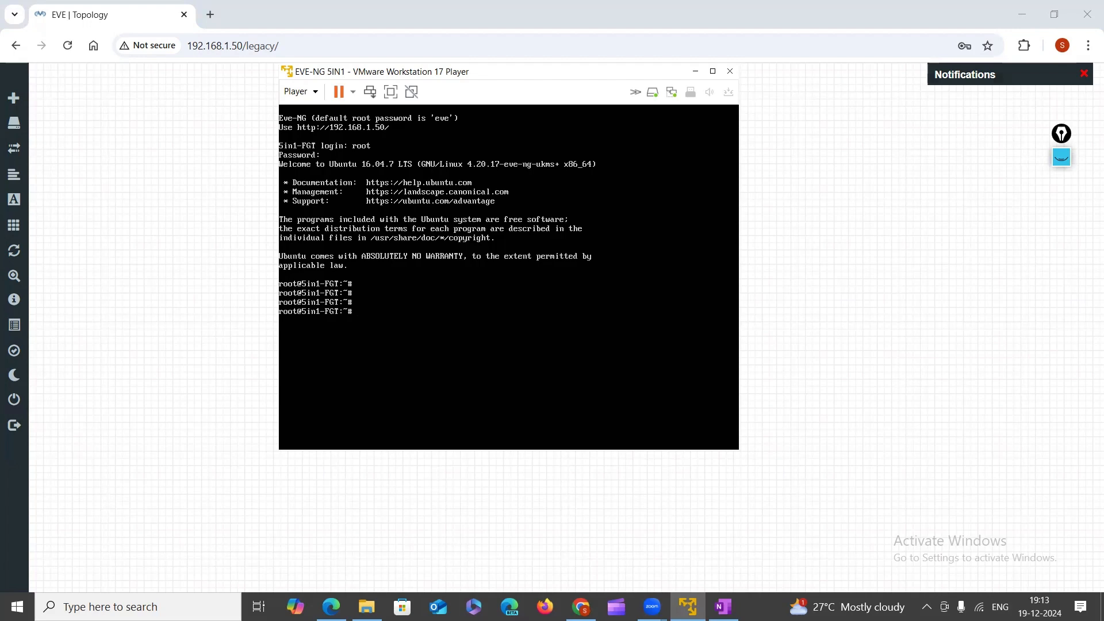
key(Return)
key(Return)
key(Return)
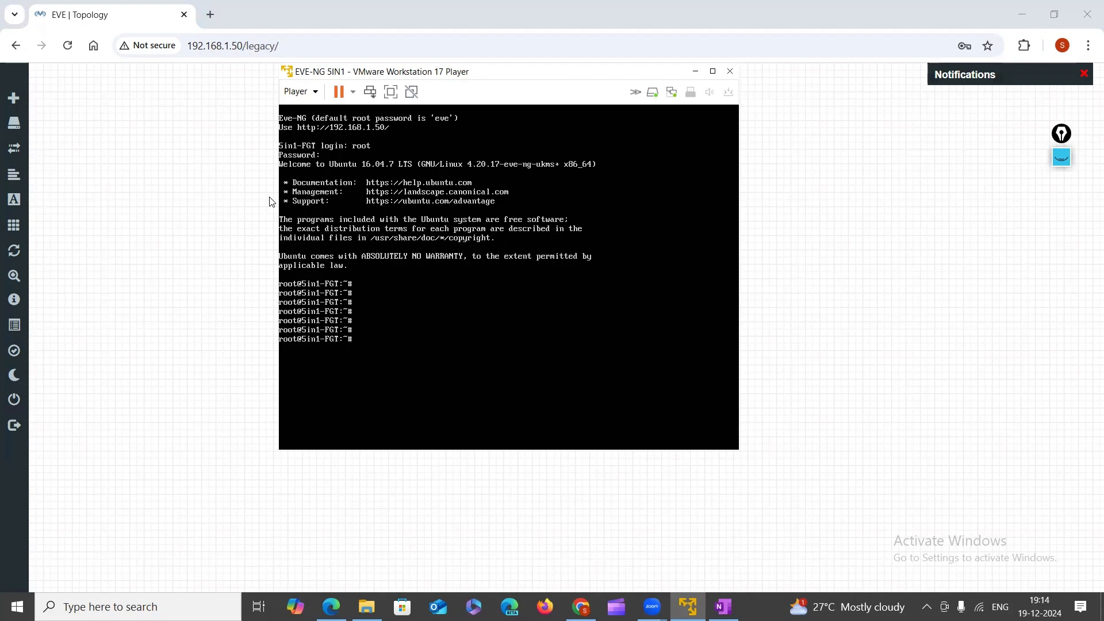
With Epic Pen's freehand pen, sketch an underlined SCP note, then wipe it.
click(1061, 156)
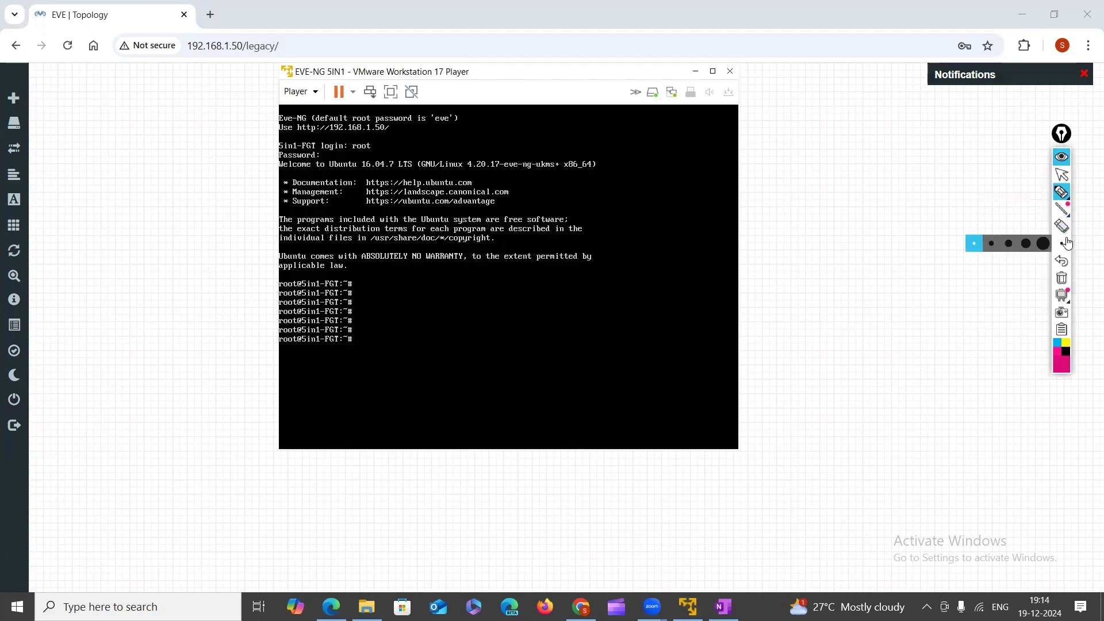
click(1062, 192)
mouse_move(870, 215)
mouse_down()
mouse_move(880, 226)
mouse_move(862, 231)
mouse_move(826, 205)
mouse_move(877, 213)
mouse_move(874, 227)
mouse_up()
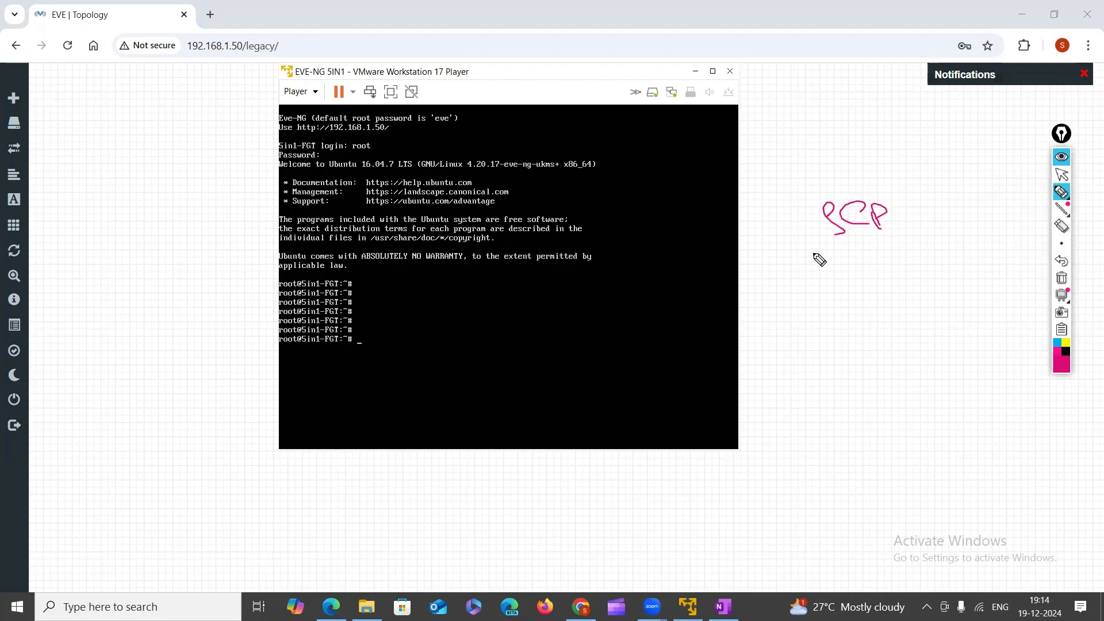
drag(822, 251, 897, 241)
click(804, 205)
drag(806, 220, 807, 244)
drag(789, 209, 892, 186)
click(1060, 279)
Handwrite 'winSCp' beside the console, underline it and box it.
mouse_move(807, 246)
mouse_down()
mouse_move(818, 261)
mouse_move(856, 240)
mouse_move(860, 253)
mouse_move(875, 248)
mouse_up()
drag(881, 237, 890, 257)
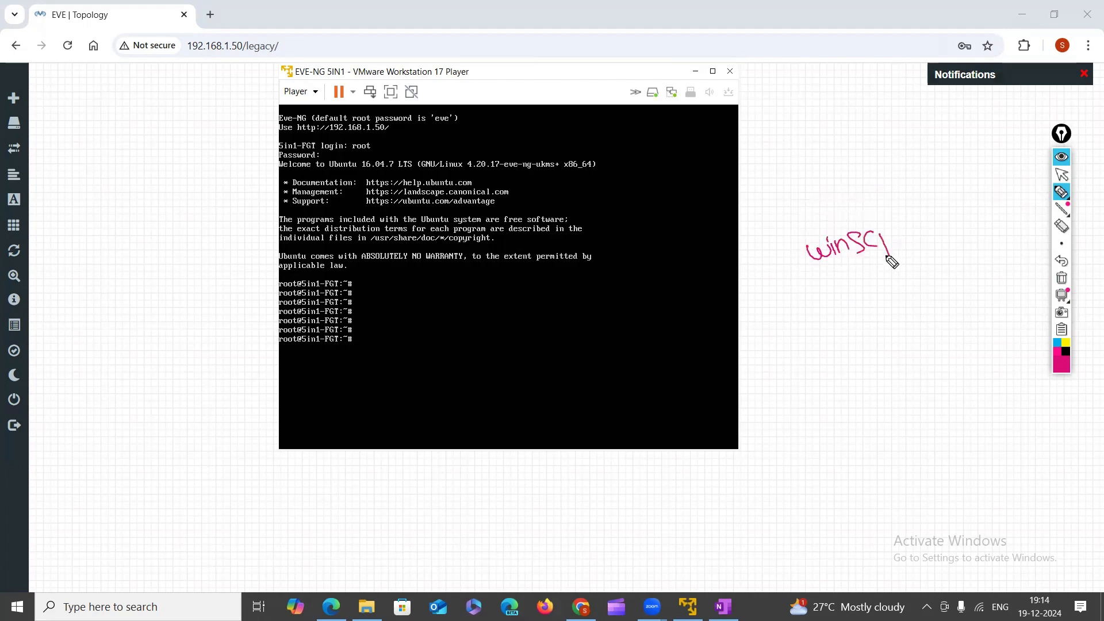
drag(805, 277, 909, 260)
mouse_move(784, 235)
mouse_down()
mouse_move(797, 278)
mouse_move(917, 210)
mouse_move(924, 254)
mouse_up()
Write TFTP and SFTP notes linked by arcs, then clear all the ink.
mouse_move(854, 128)
mouse_down()
mouse_move(873, 118)
mouse_move(873, 141)
mouse_move(891, 116)
mouse_up()
mouse_move(883, 119)
mouse_down()
mouse_move(886, 141)
mouse_move(912, 116)
mouse_up()
mouse_move(904, 118)
mouse_down()
mouse_move(906, 141)
mouse_move(918, 130)
mouse_move(943, 135)
mouse_move(880, 139)
mouse_up()
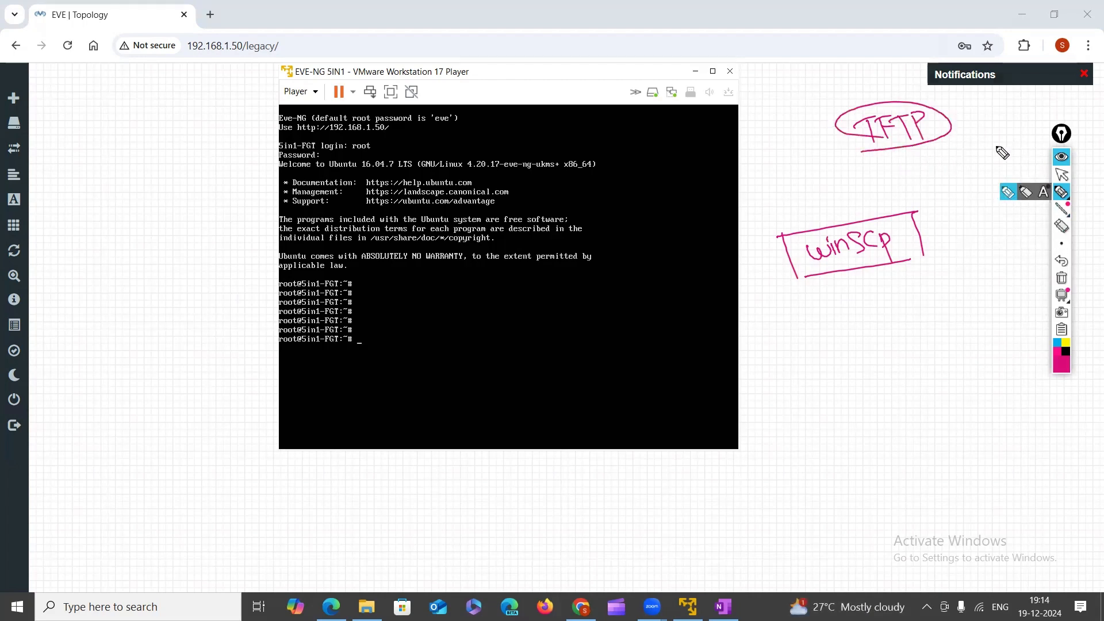
mouse_move(954, 150)
mouse_down()
mouse_move(966, 165)
mouse_move(985, 152)
mouse_move(985, 167)
mouse_move(942, 177)
mouse_up()
drag(1010, 136, 1013, 157)
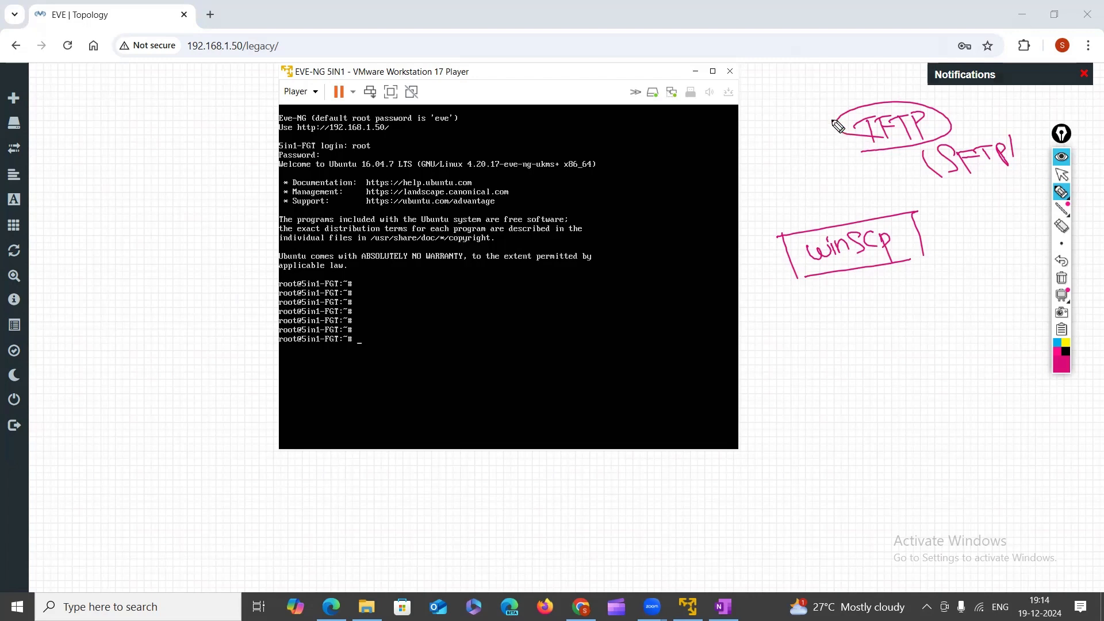
drag(829, 116, 843, 170)
drag(962, 91, 1021, 145)
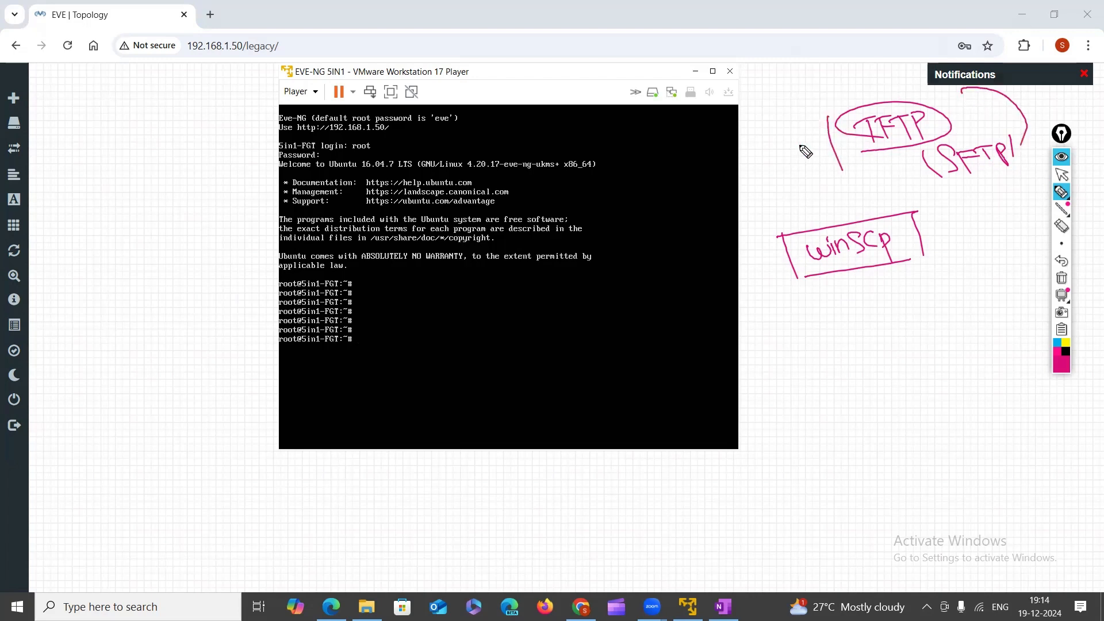
mouse_move(799, 139)
mouse_down()
mouse_move(818, 140)
mouse_move(832, 183)
mouse_move(866, 176)
mouse_up()
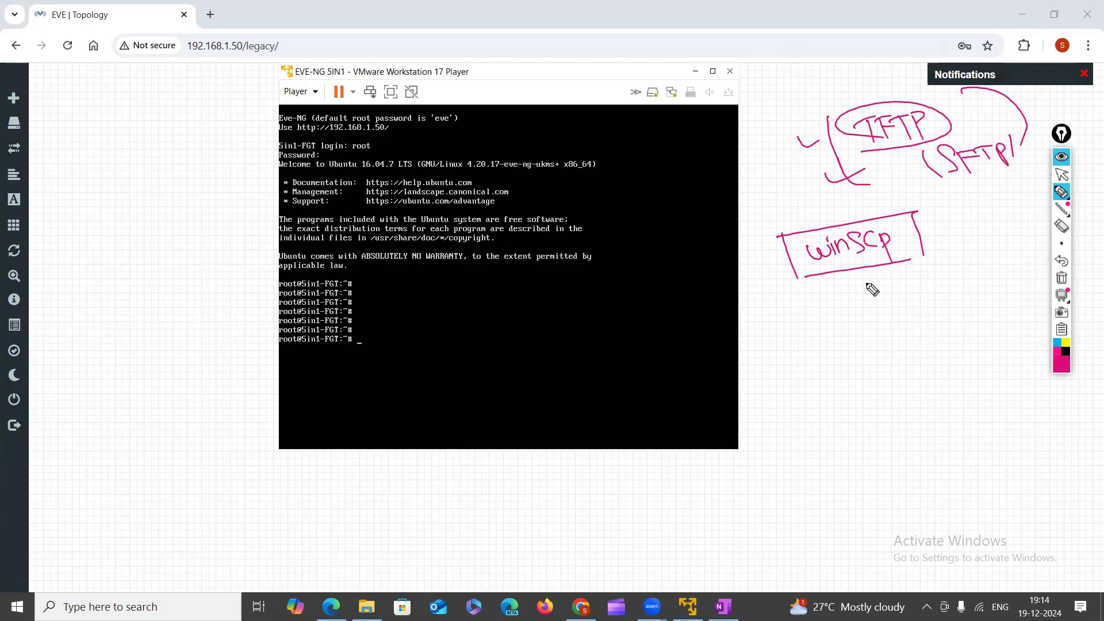
click(1062, 280)
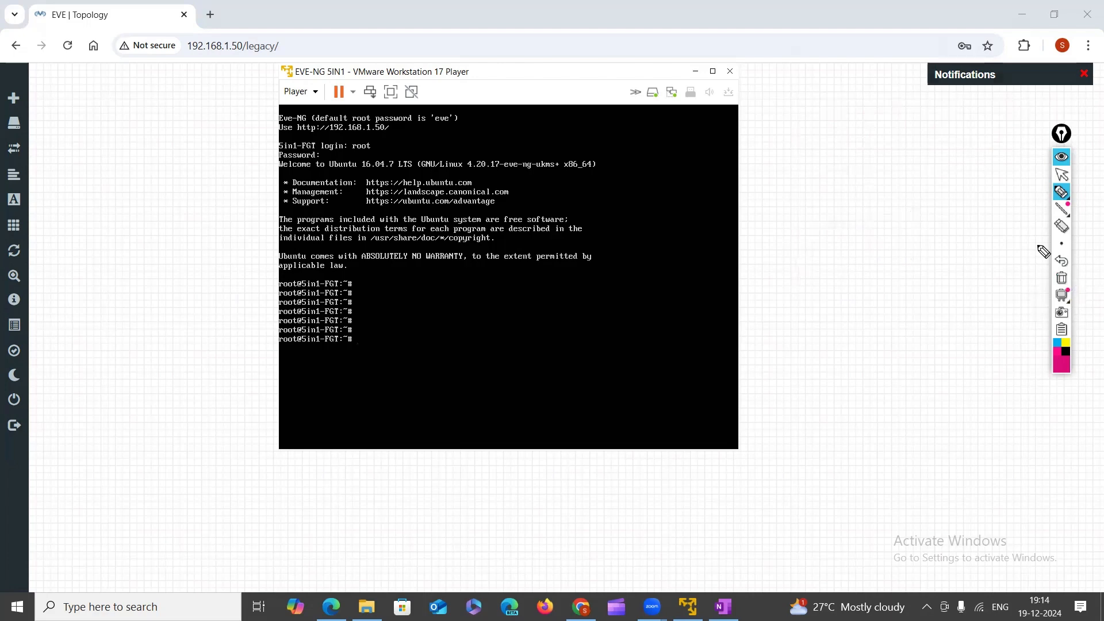
Return Epic Pen to the arrow tool and launch WinSCP by searching 'winscp'.
click(1061, 174)
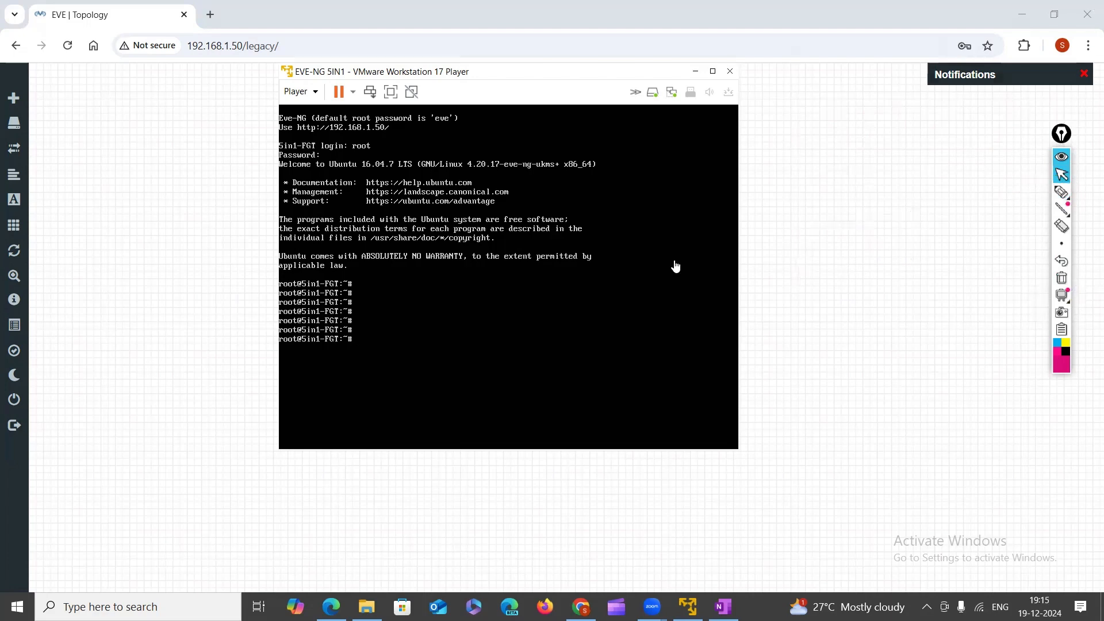
click(676, 266)
key(super)
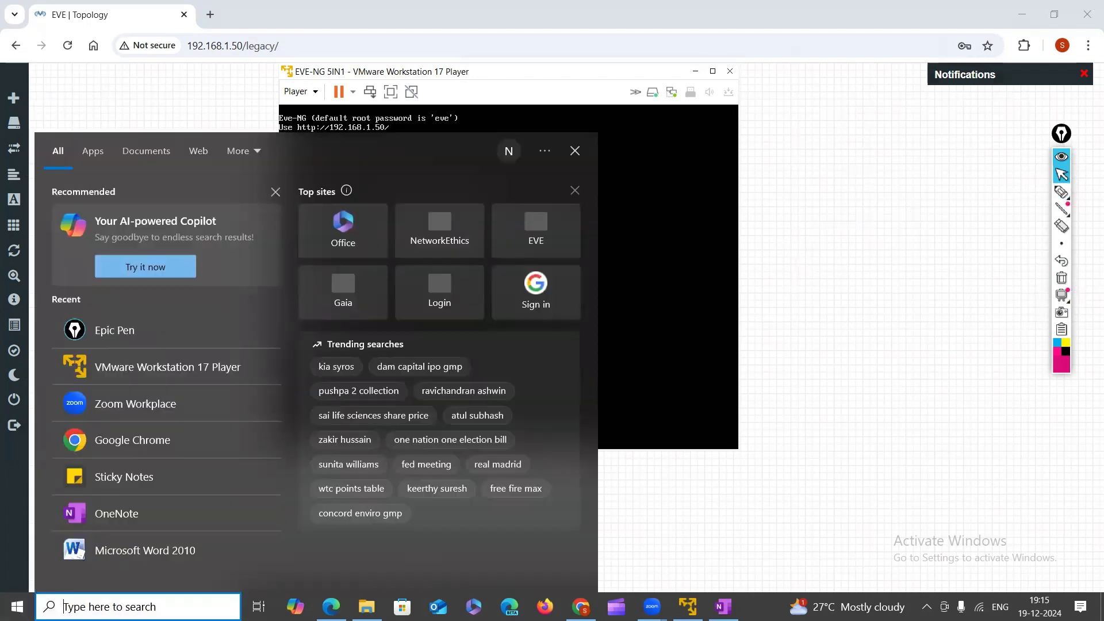
text(wi)
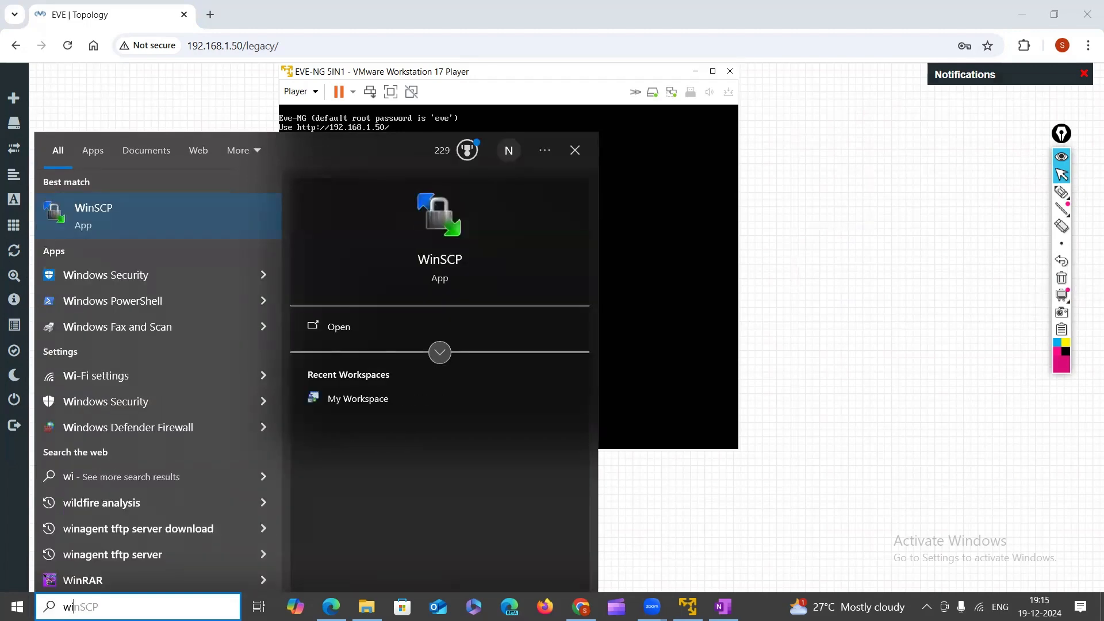
text(nscp)
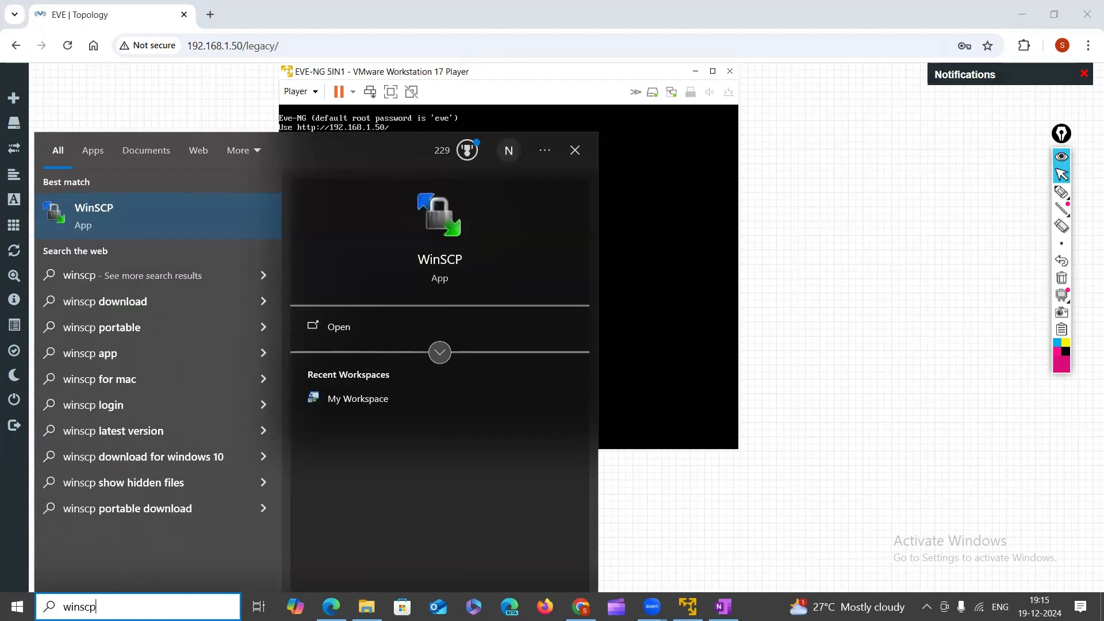
key(Return)
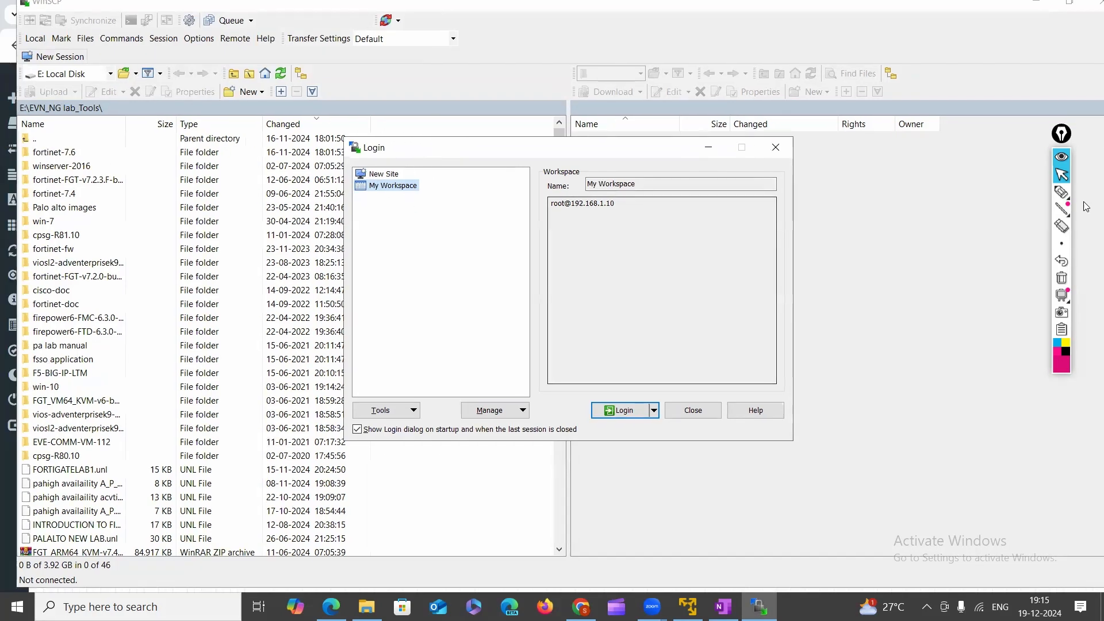
Highlight the E:\EVN_NG lab_Tools local path and files, with an arrow to the empty remote pane.
click(1061, 192)
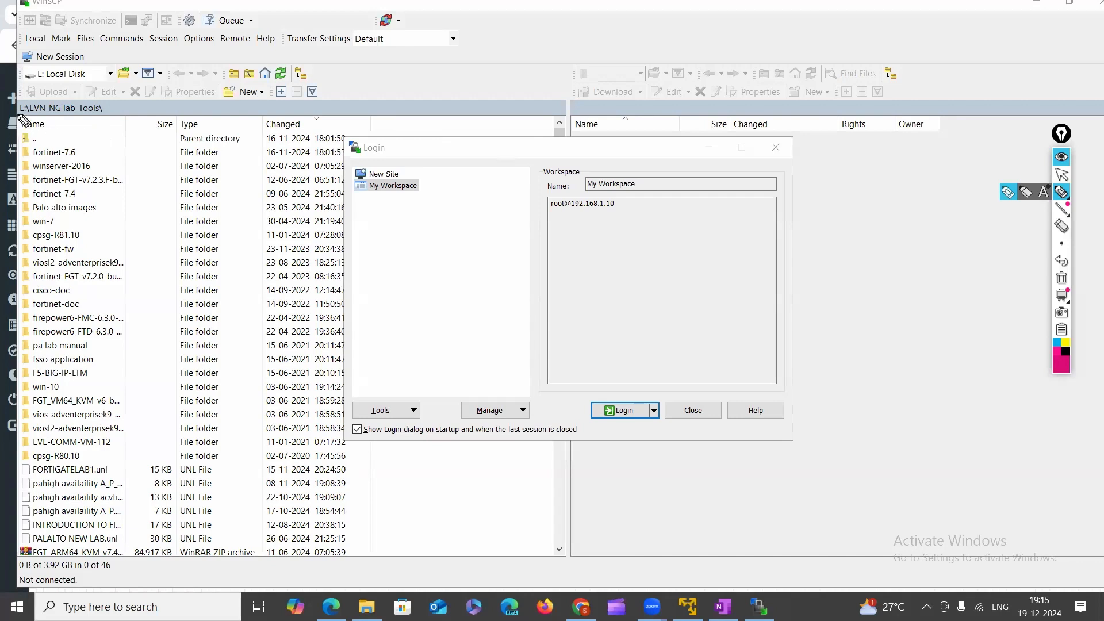
mouse_move(29, 102)
mouse_down()
mouse_move(142, 109)
mouse_move(43, 98)
mouse_move(104, 79)
mouse_move(80, 63)
mouse_move(34, 64)
mouse_move(25, 80)
mouse_up()
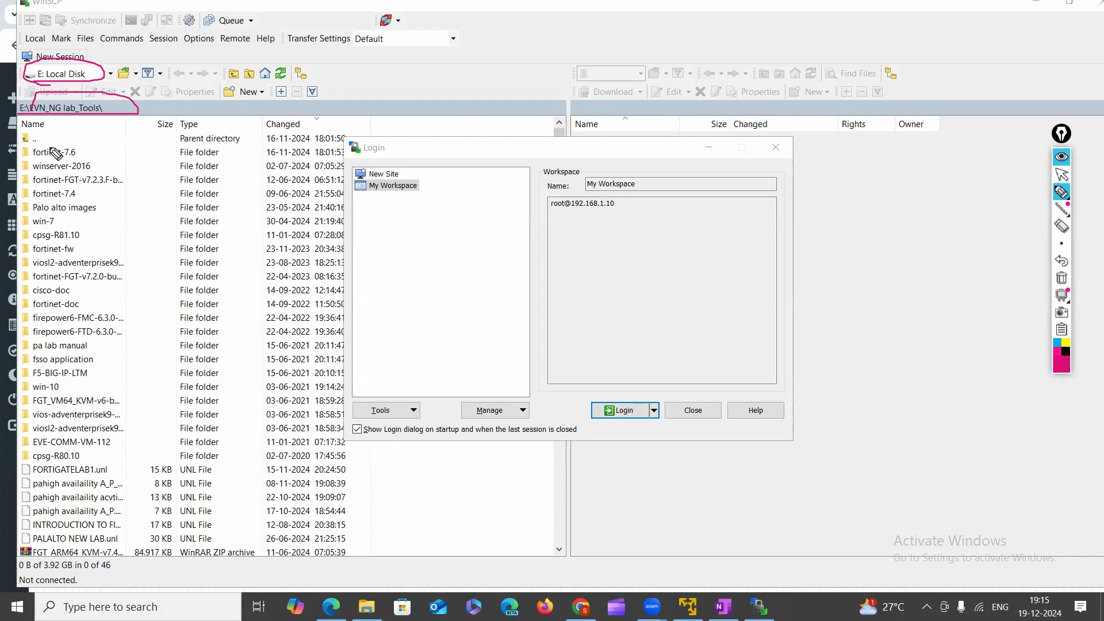
mouse_move(50, 149)
mouse_down()
mouse_move(49, 380)
mouse_move(69, 359)
mouse_up()
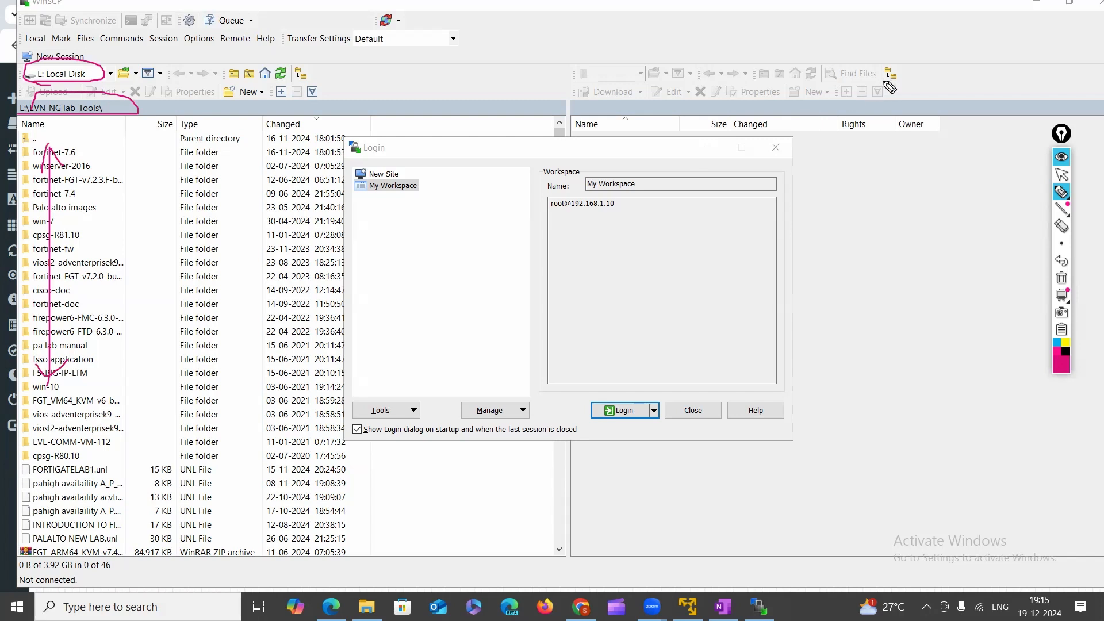
mouse_move(884, 81)
mouse_down()
mouse_move(940, 223)
mouse_move(951, 205)
mouse_up()
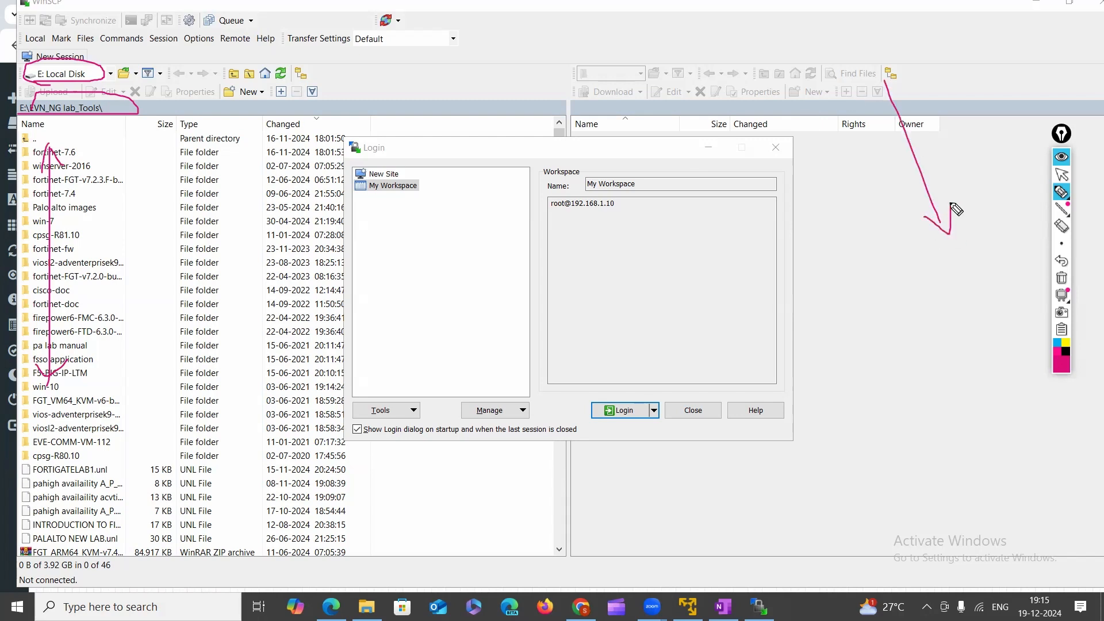
Handwrite and circle an 'EVE-NG' label on the remote side, then erase all annotations.
click(1060, 196)
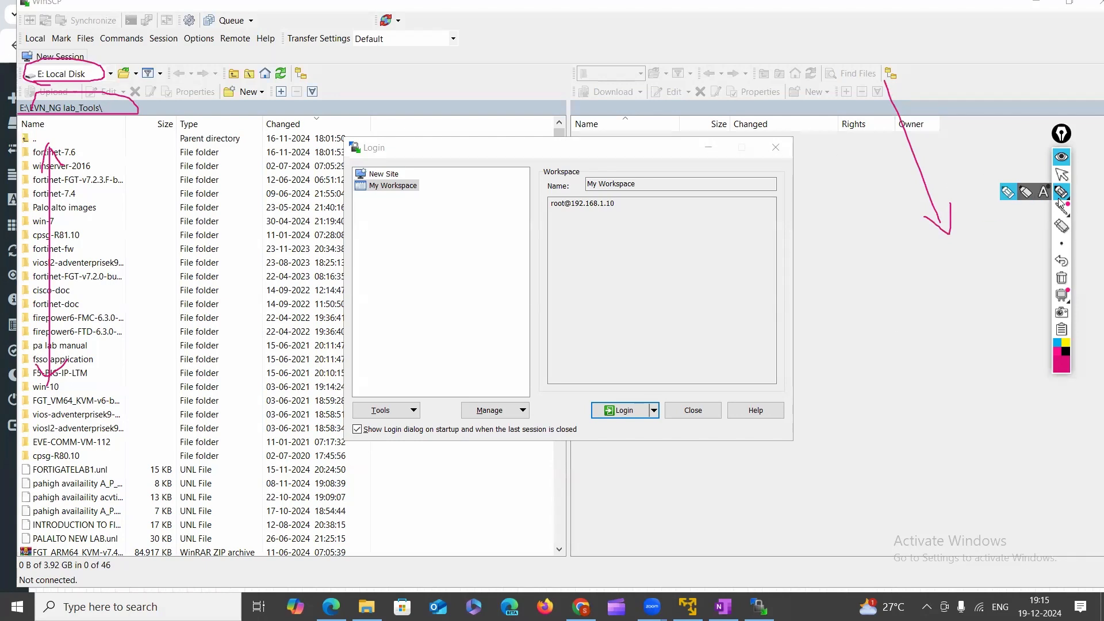
mouse_move(879, 269)
mouse_down()
mouse_move(880, 295)
mouse_move(894, 276)
mouse_move(937, 282)
mouse_up()
drag(939, 267, 944, 290)
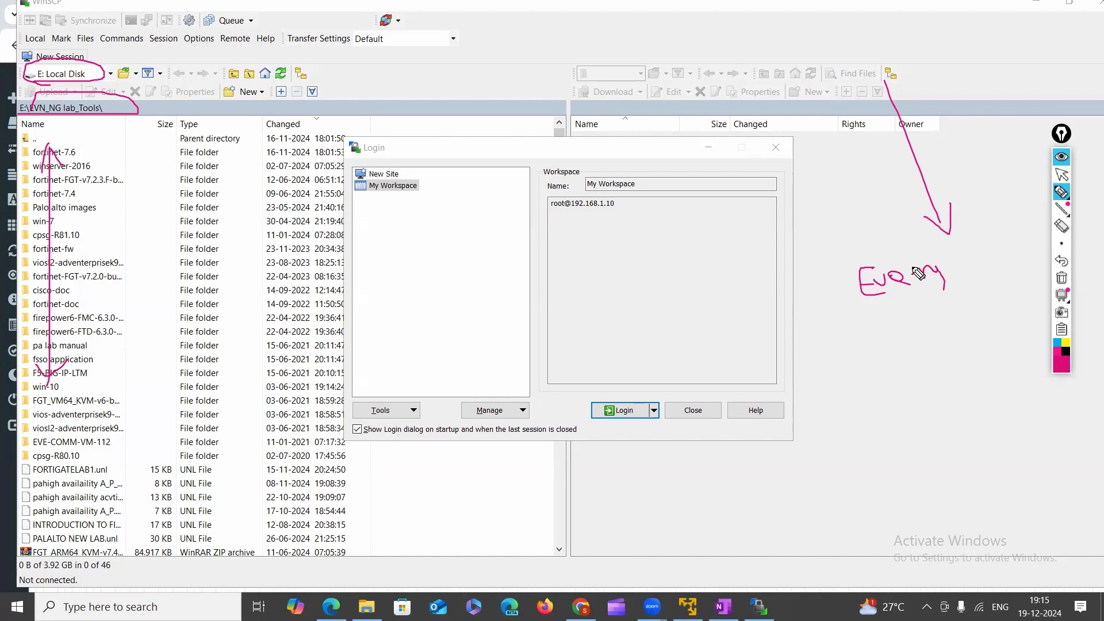
drag(866, 311, 975, 288)
mouse_move(854, 247)
mouse_down()
mouse_move(853, 212)
mouse_move(911, 183)
mouse_up()
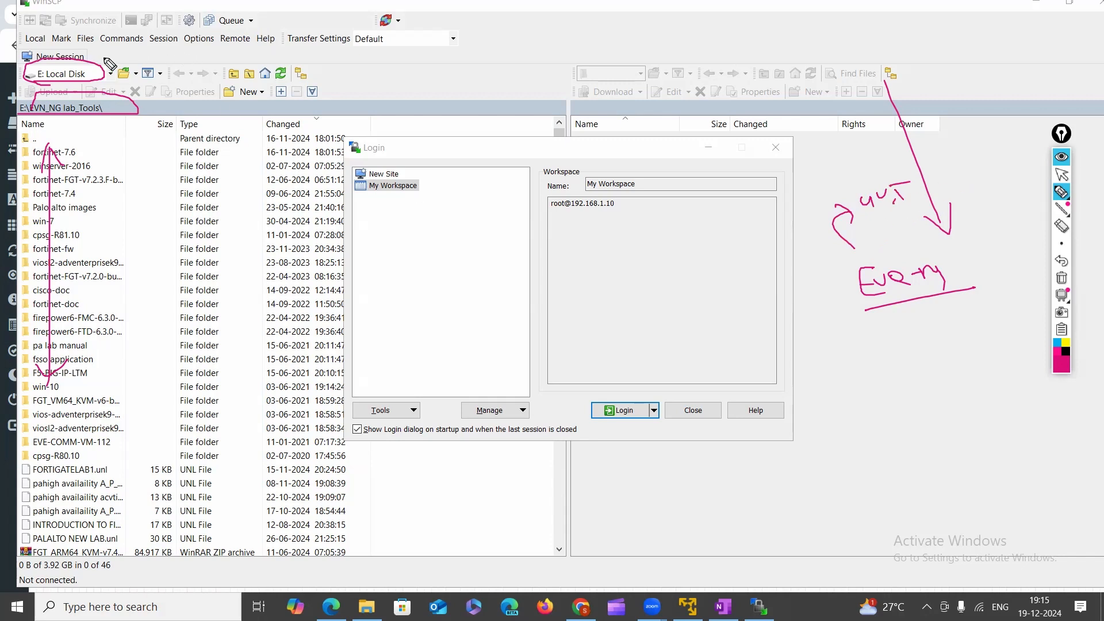
drag(32, 8, 58, 4)
mouse_move(866, 309)
mouse_down()
mouse_move(860, 258)
mouse_move(926, 300)
mouse_up()
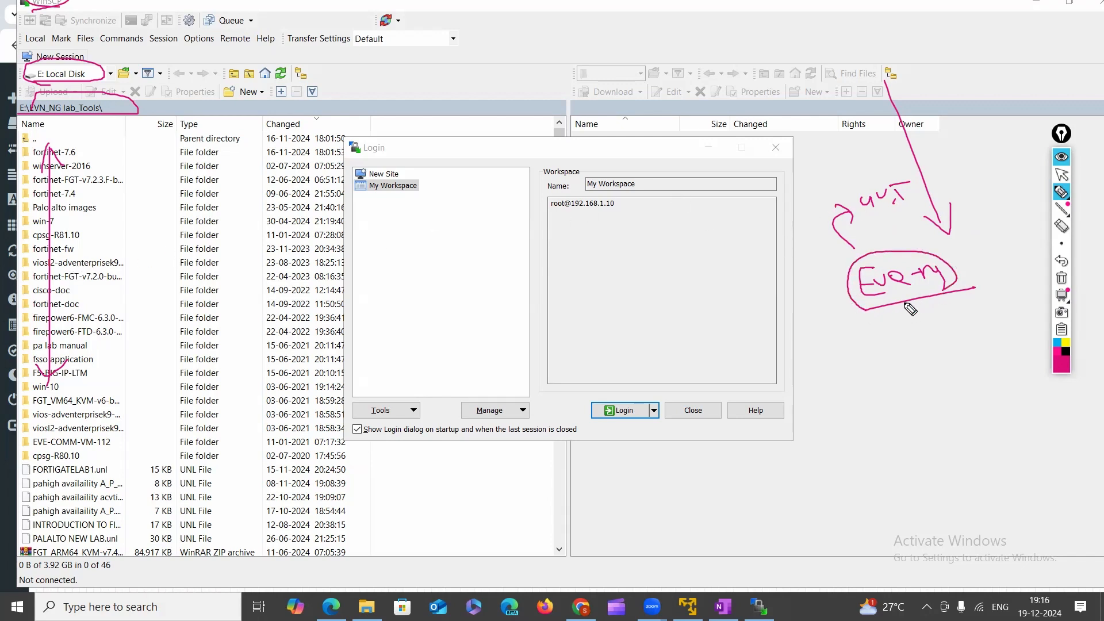
mouse_move(864, 218)
mouse_down()
mouse_move(886, 219)
mouse_move(850, 187)
mouse_move(898, 219)
mouse_up()
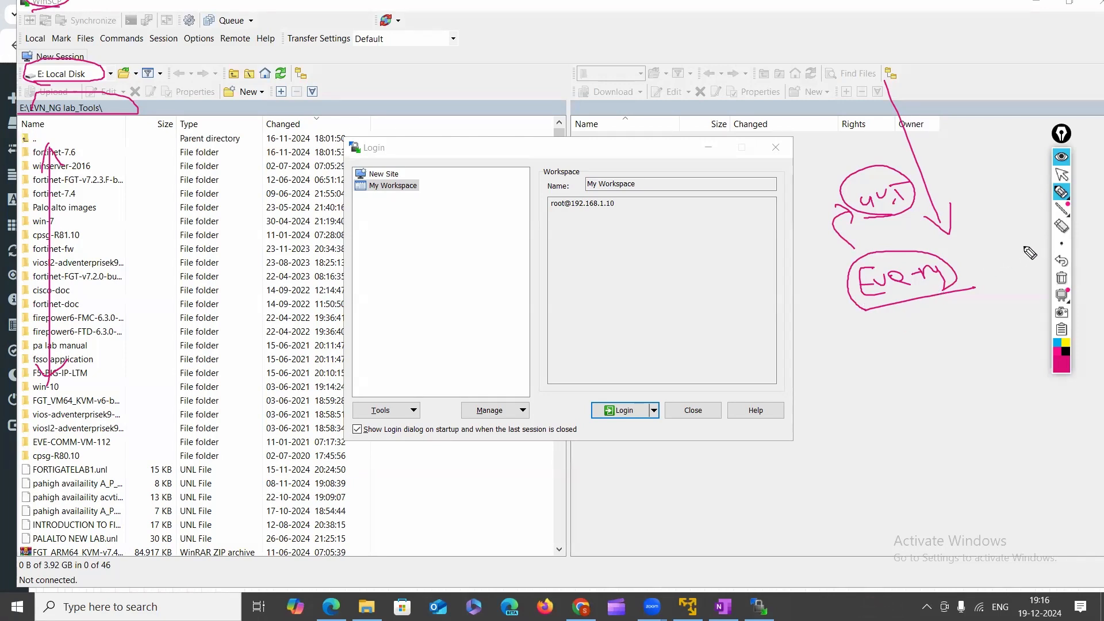
click(1061, 280)
Return to normal selection and choose New Site in the Login dialog's site tree.
click(1062, 175)
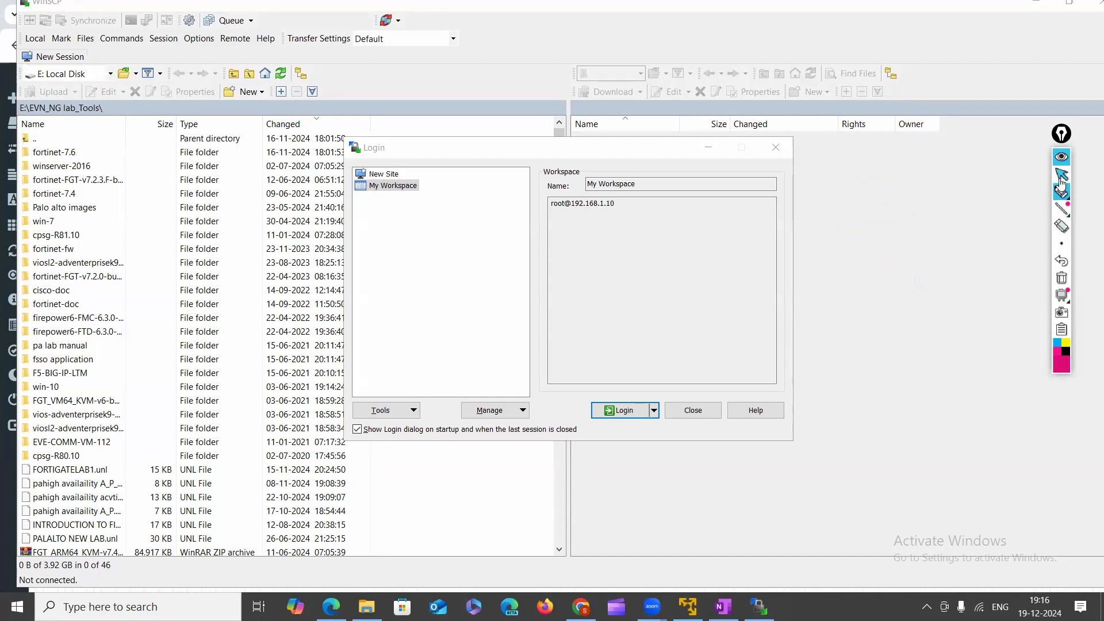
click(1060, 194)
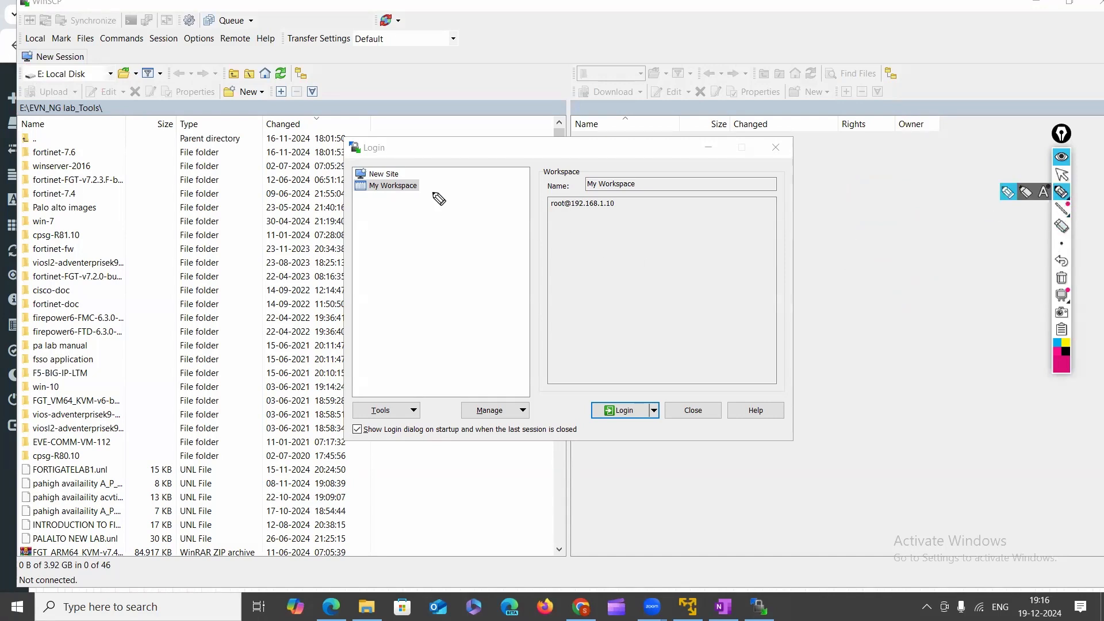
click(1061, 174)
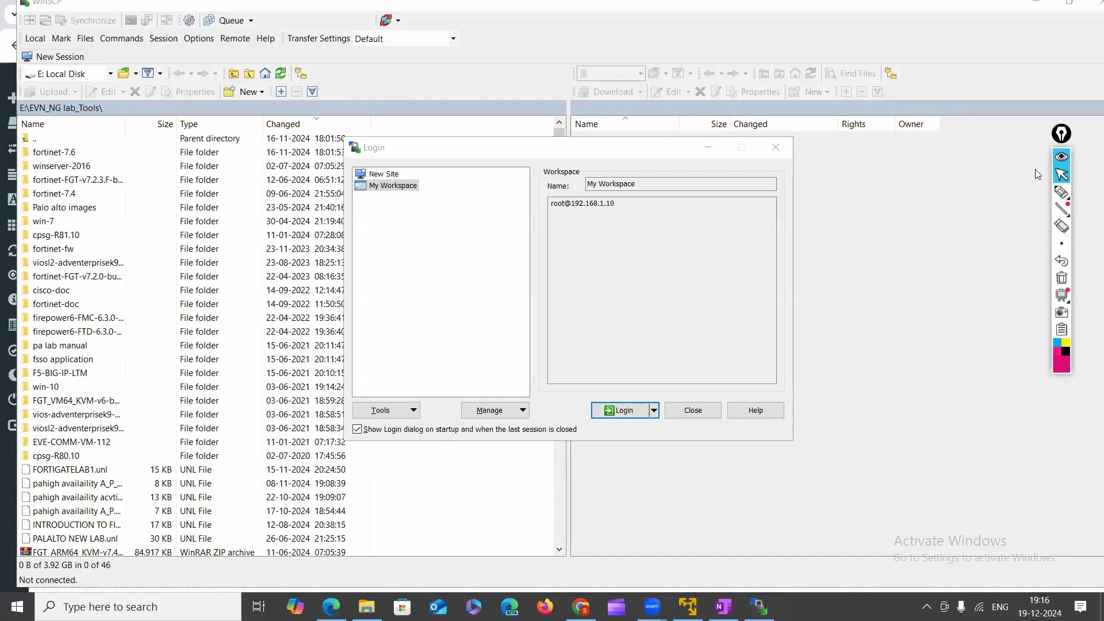
click(371, 175)
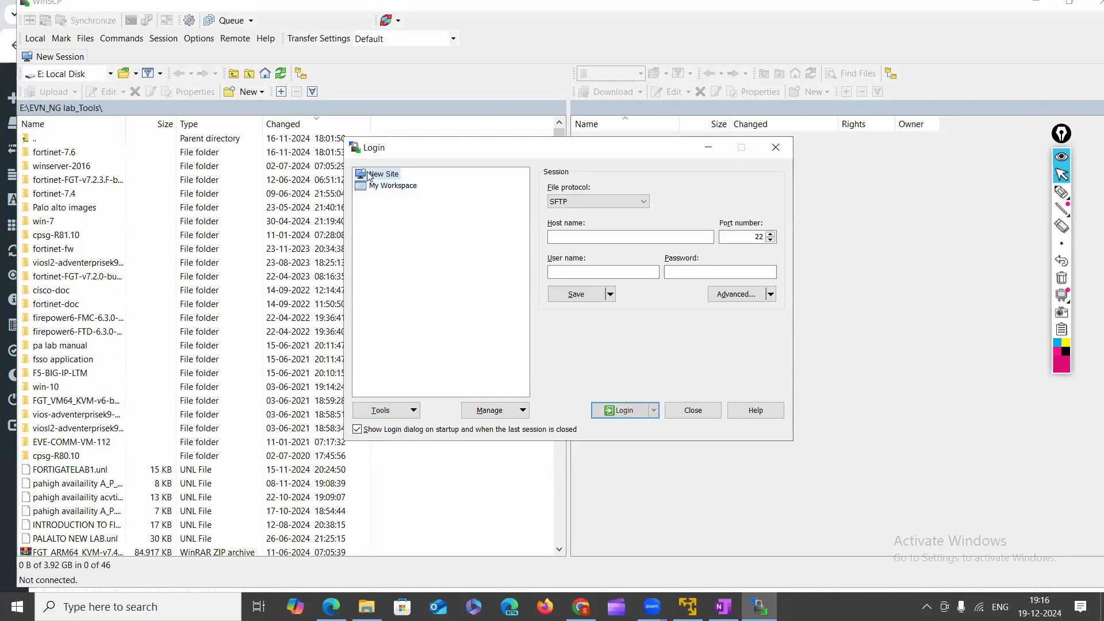
Keep SFTP as the file protocol and look up the EVE-NG address in the VM console.
click(628, 201)
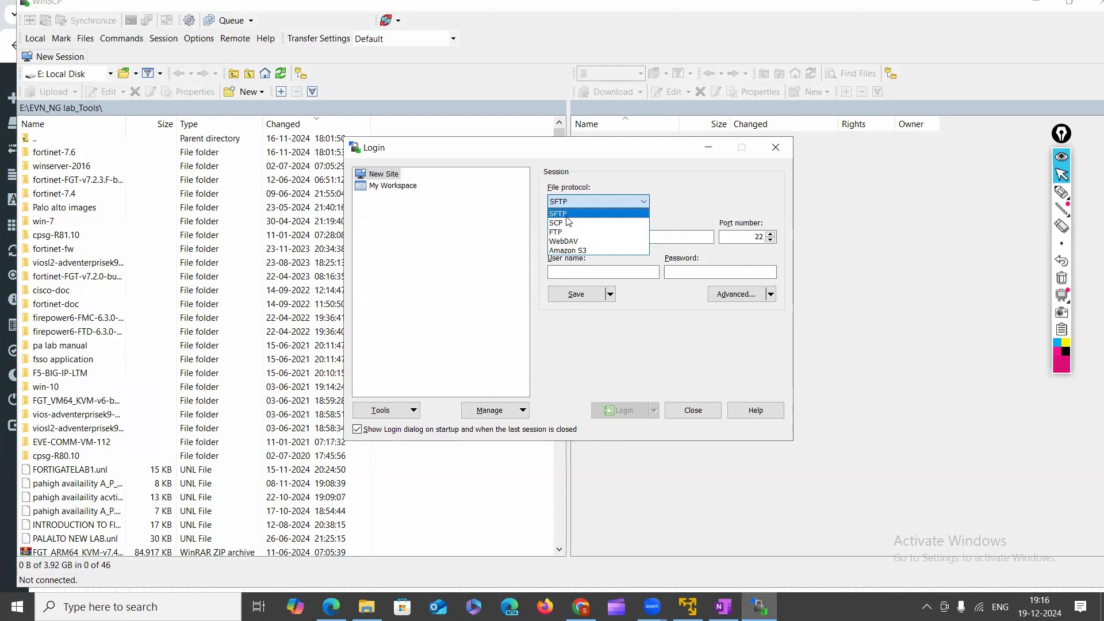
click(568, 217)
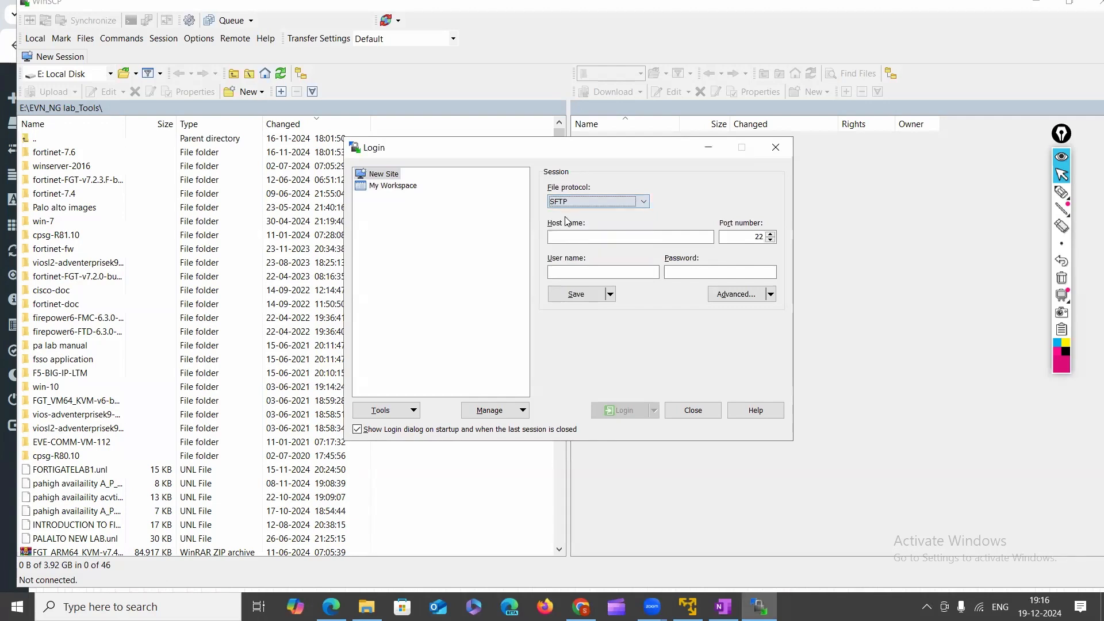
click(590, 237)
click(688, 607)
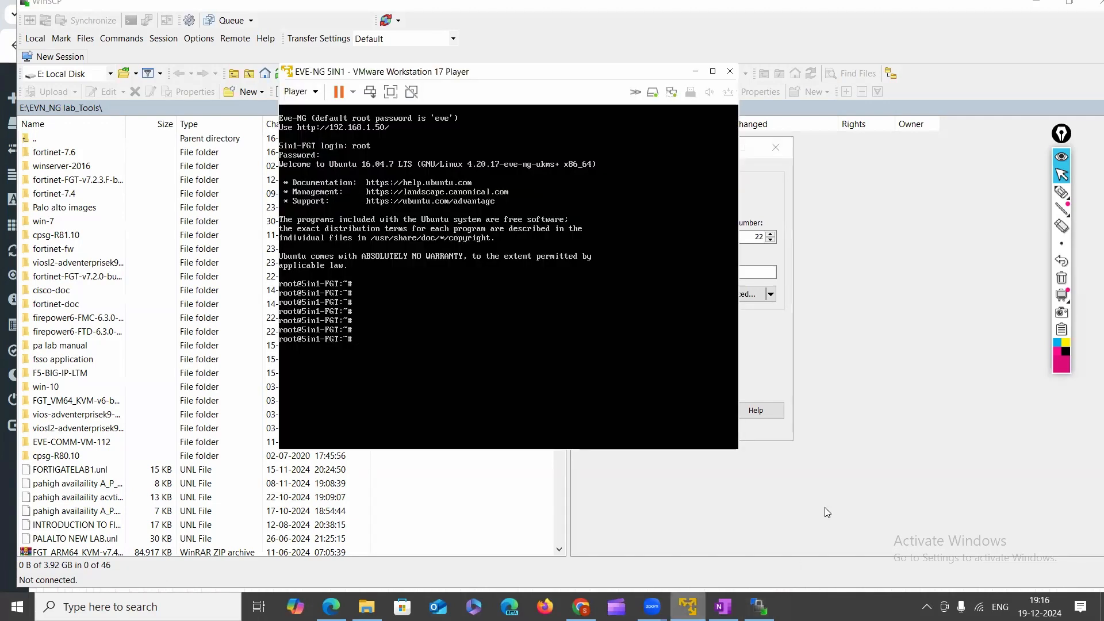
click(1060, 190)
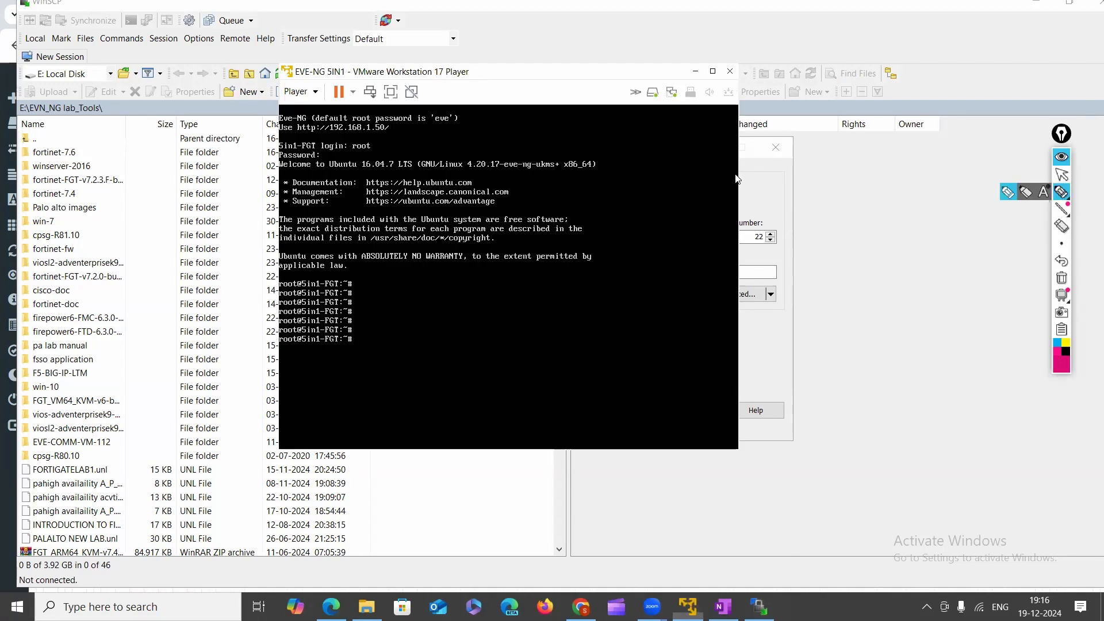
mouse_move(323, 146)
mouse_down()
mouse_move(397, 126)
mouse_move(303, 117)
mouse_move(325, 138)
mouse_up()
click(1060, 173)
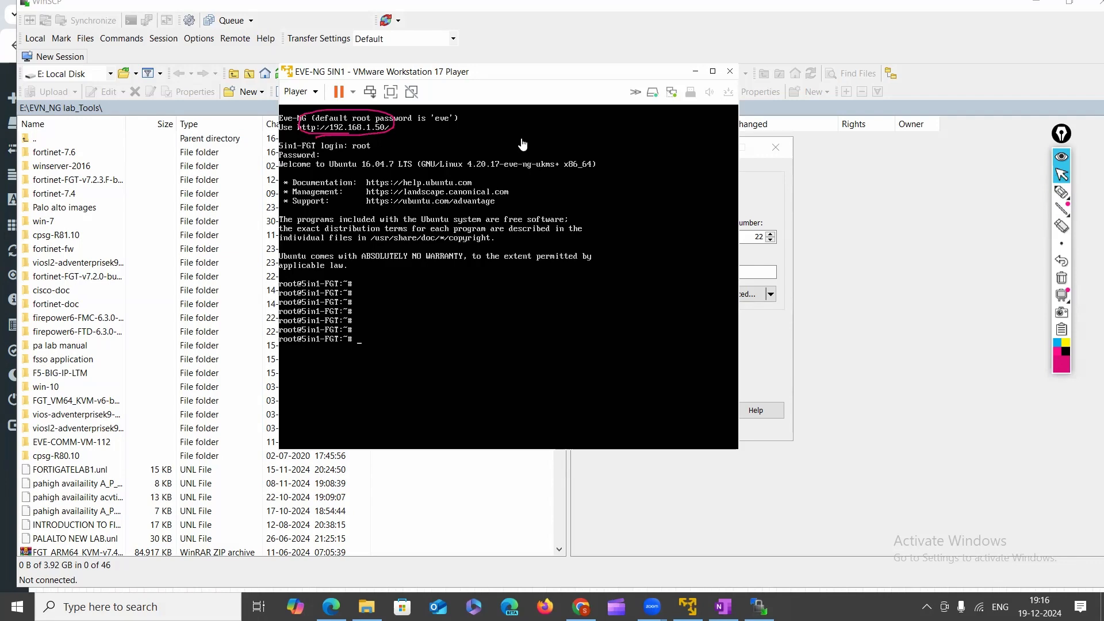
click(695, 70)
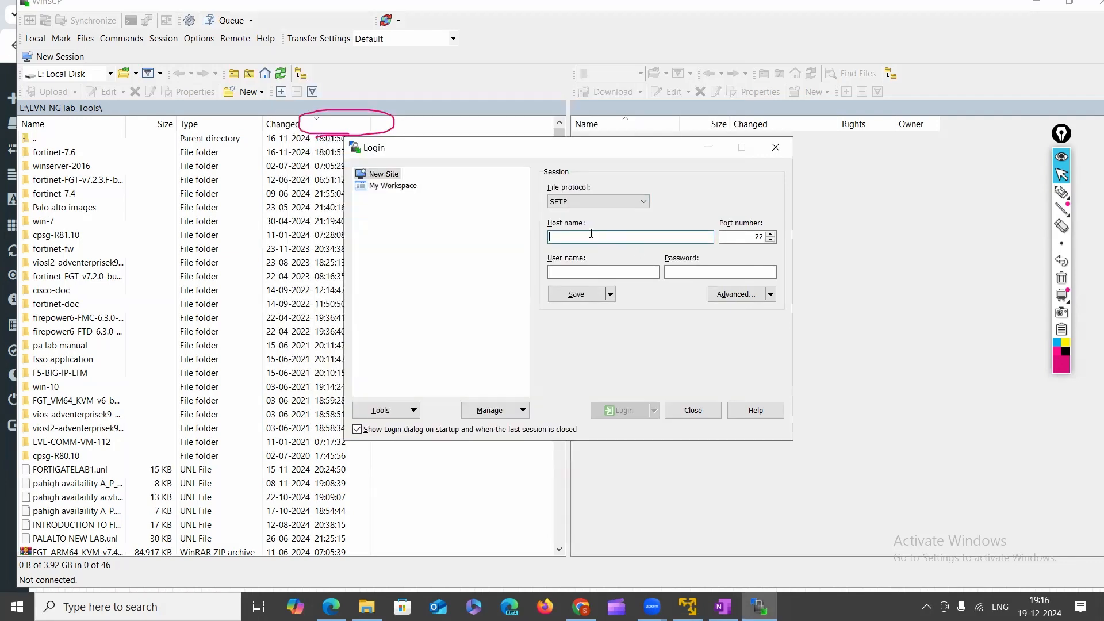
Enter host name 192.168.1.50, user name admin and the password.
text(192.16)
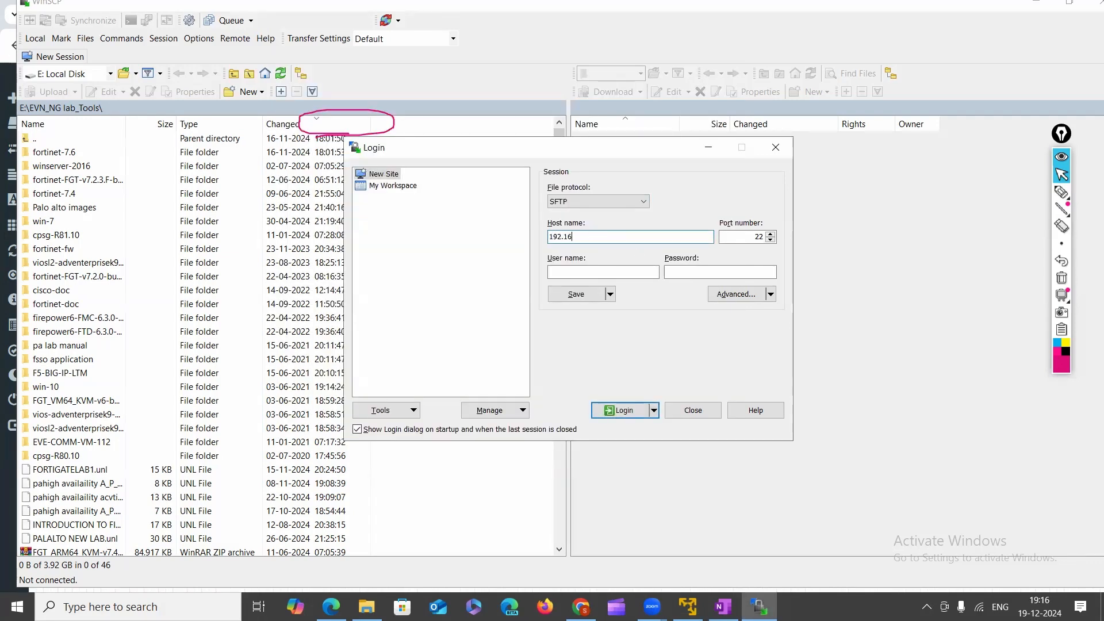
text(8.1.50)
click(586, 276)
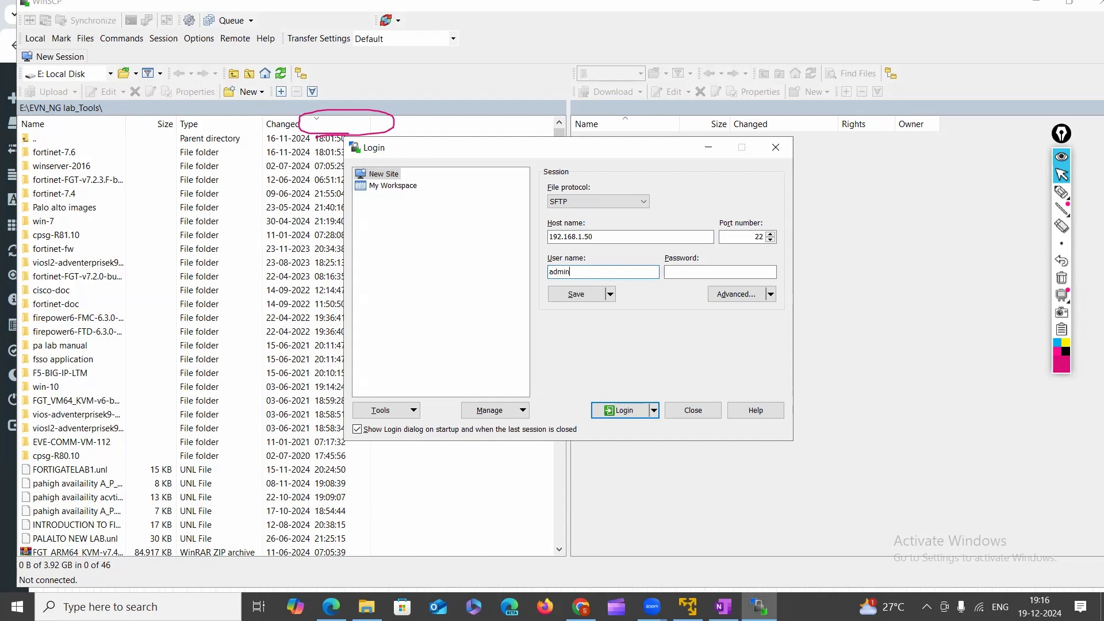
key(Tab)
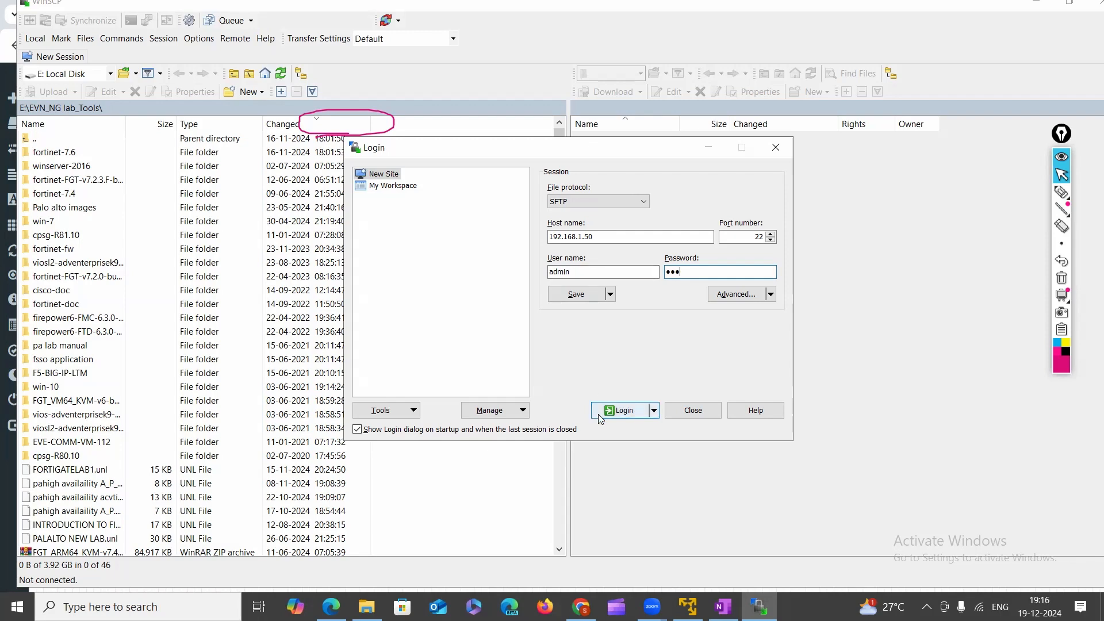
Accept the host key, then after admin is denied, log in again as root.
click(627, 412)
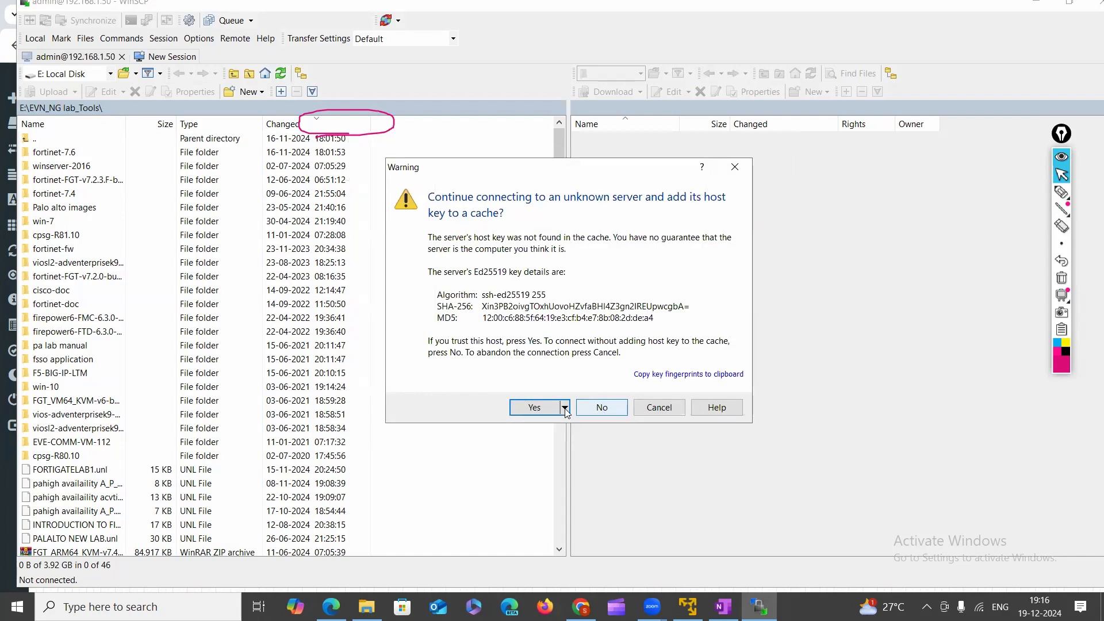
click(552, 408)
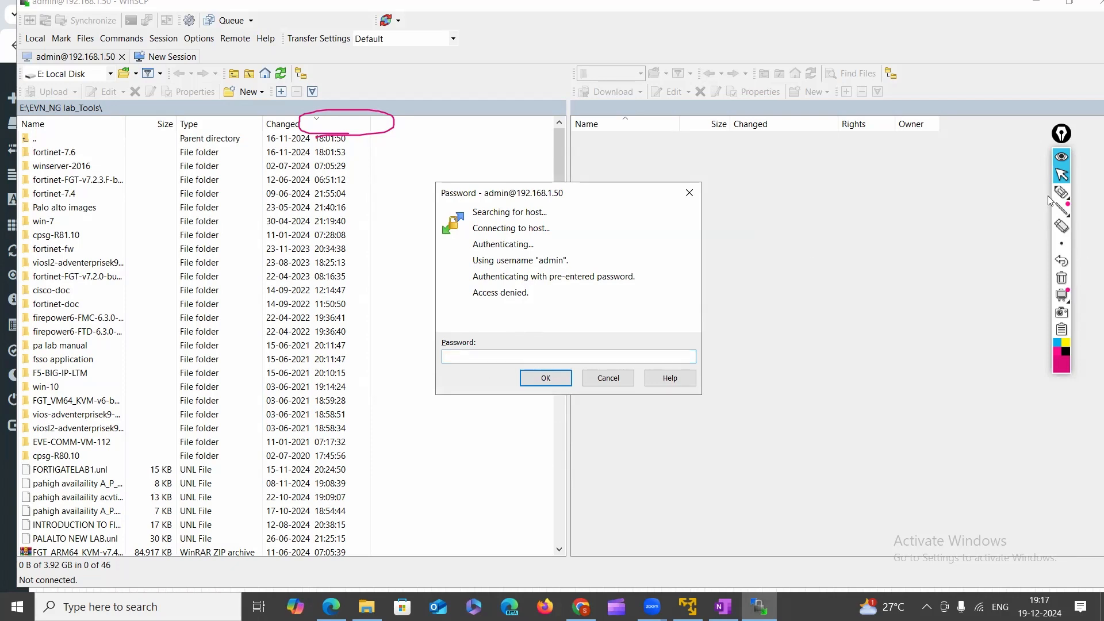
click(608, 377)
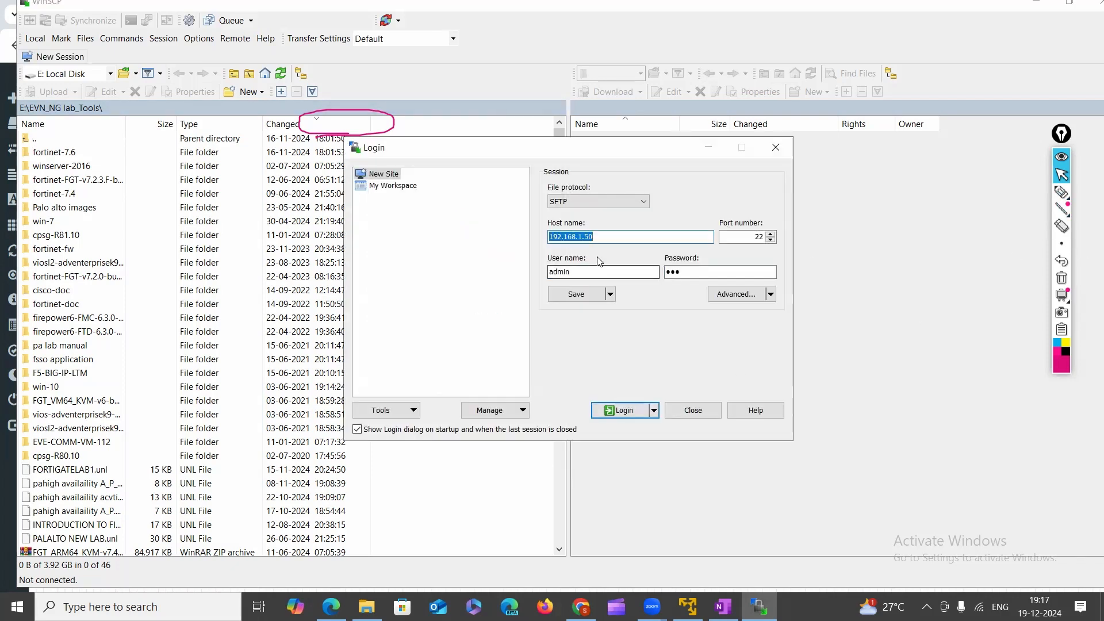
click(594, 268)
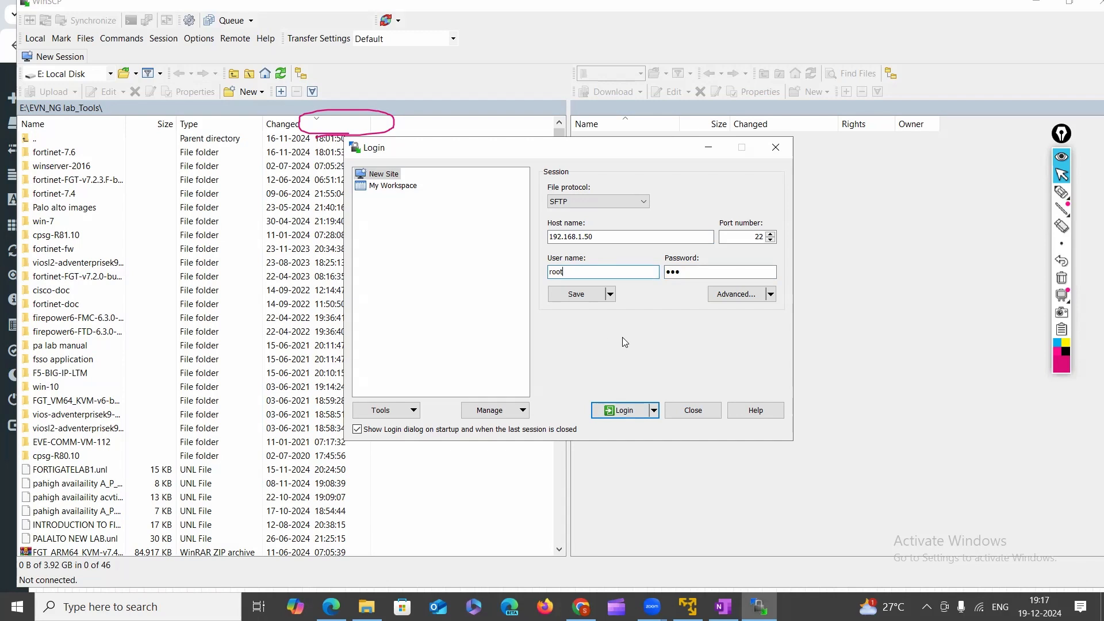
click(620, 412)
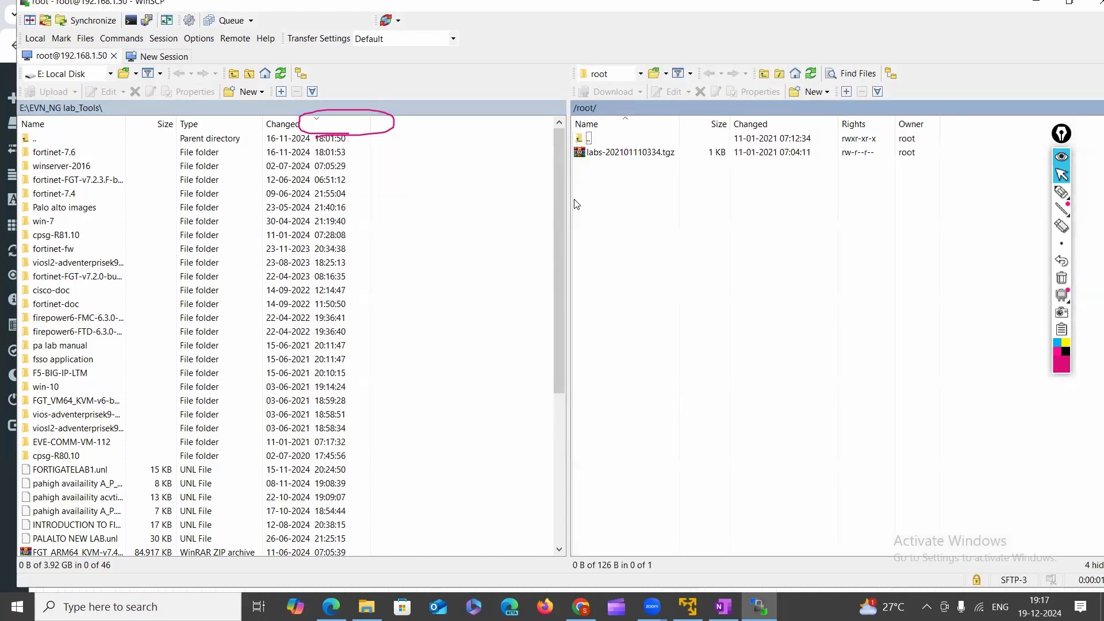
click(1061, 278)
click(1061, 192)
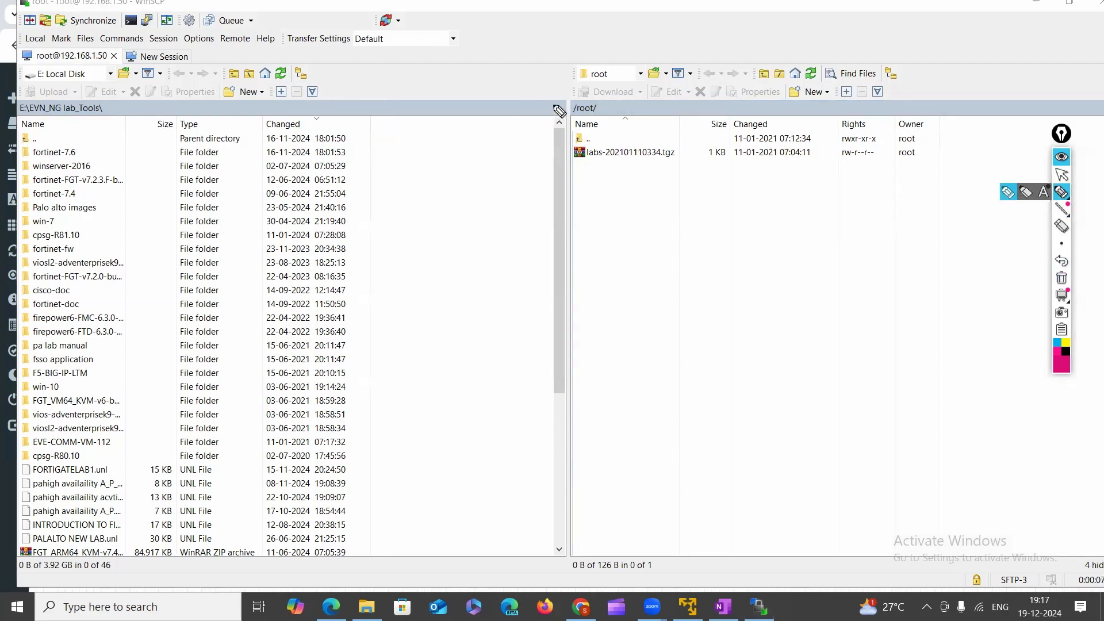
mouse_move(554, 109)
mouse_down()
mouse_move(516, 80)
mouse_move(298, 144)
mouse_move(309, 145)
mouse_up()
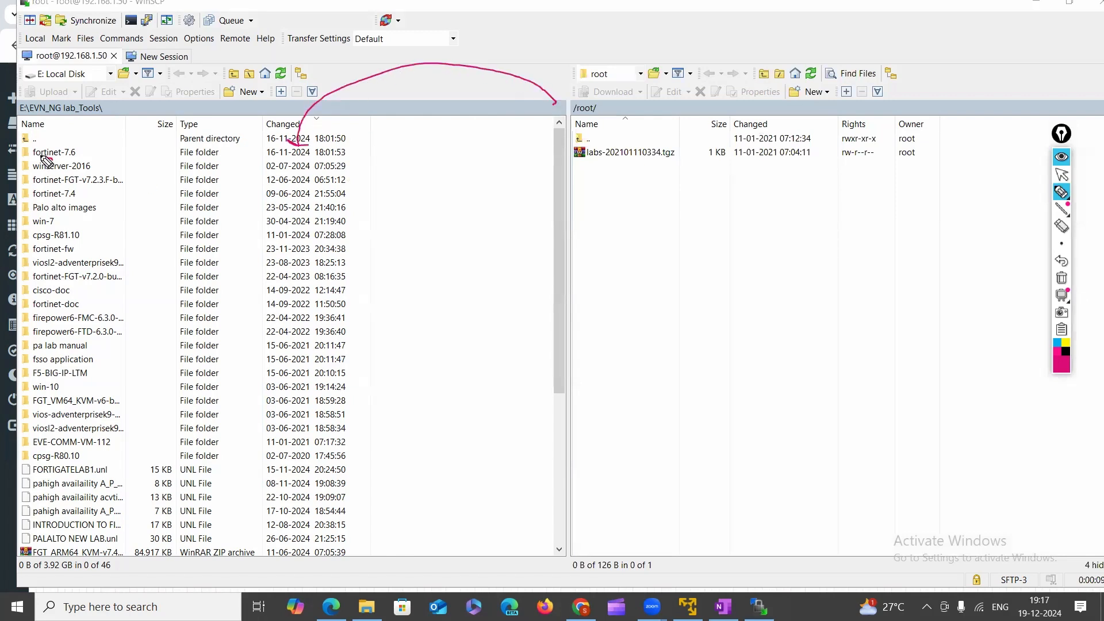
drag(42, 153, 41, 284)
drag(31, 181, 42, 148)
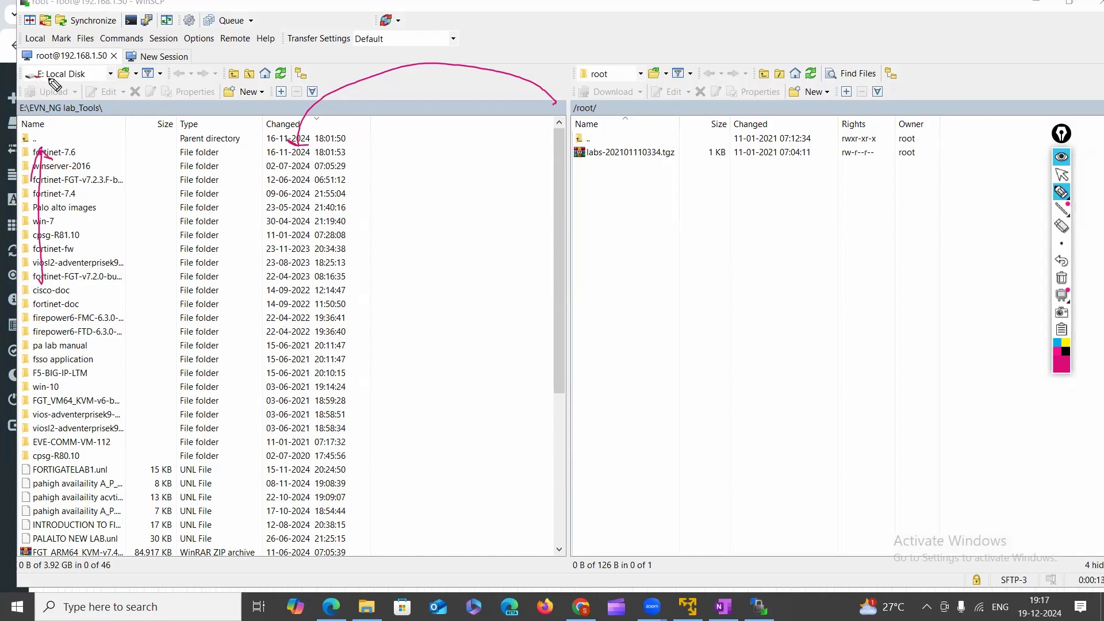
mouse_move(42, 85)
mouse_down()
mouse_move(20, 85)
mouse_move(22, 68)
mouse_up()
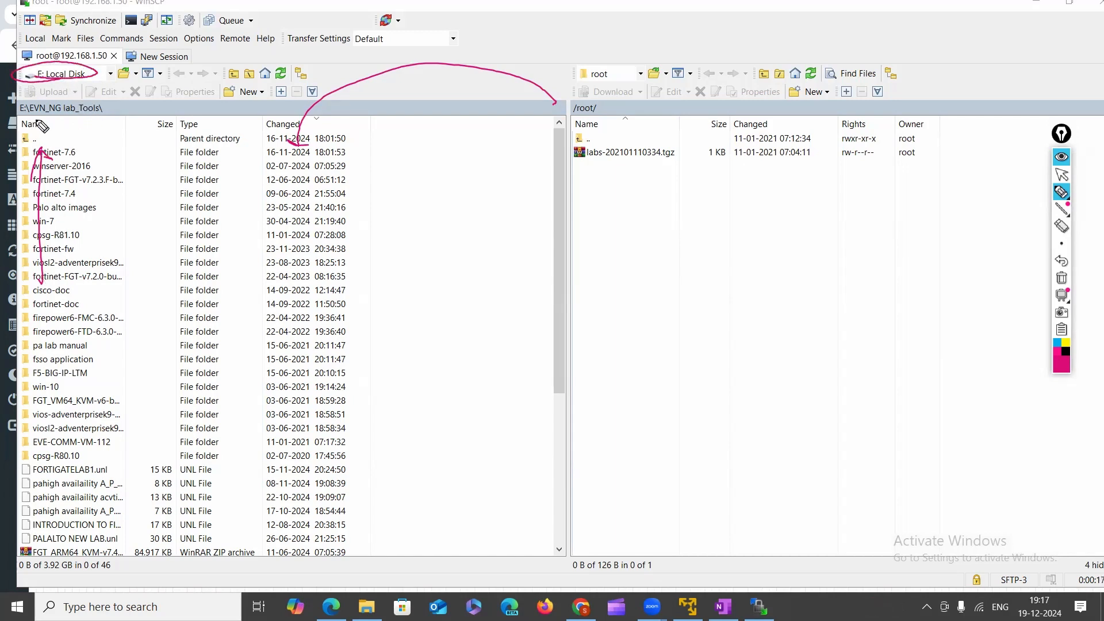
mouse_move(37, 122)
mouse_down()
mouse_move(99, 118)
mouse_move(109, 104)
mouse_move(7, 112)
mouse_move(48, 118)
mouse_up()
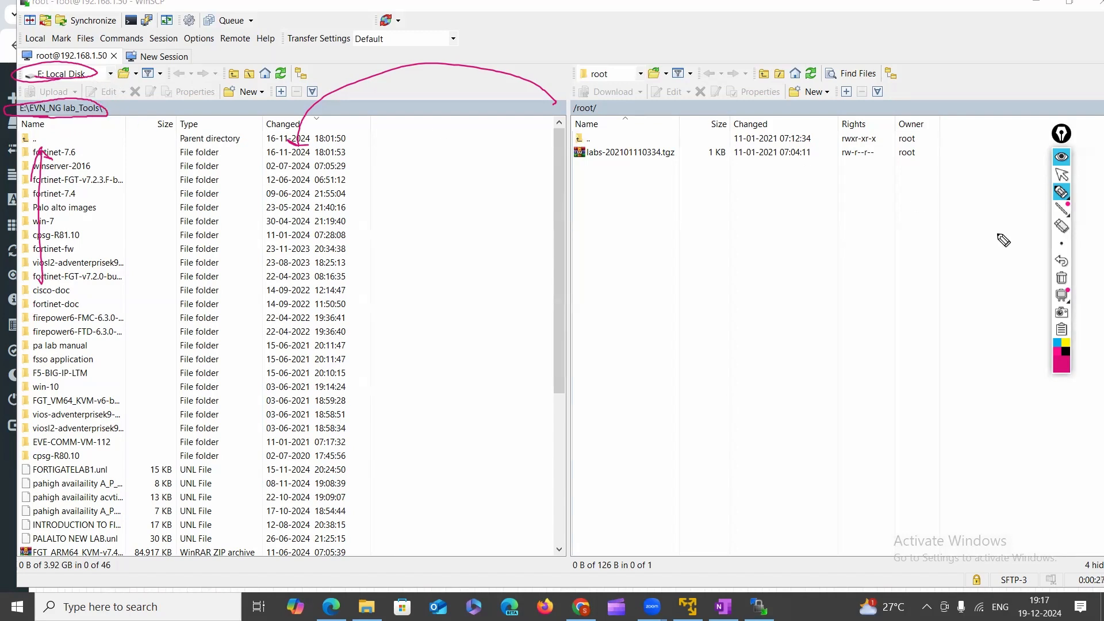
click(1061, 278)
click(1061, 191)
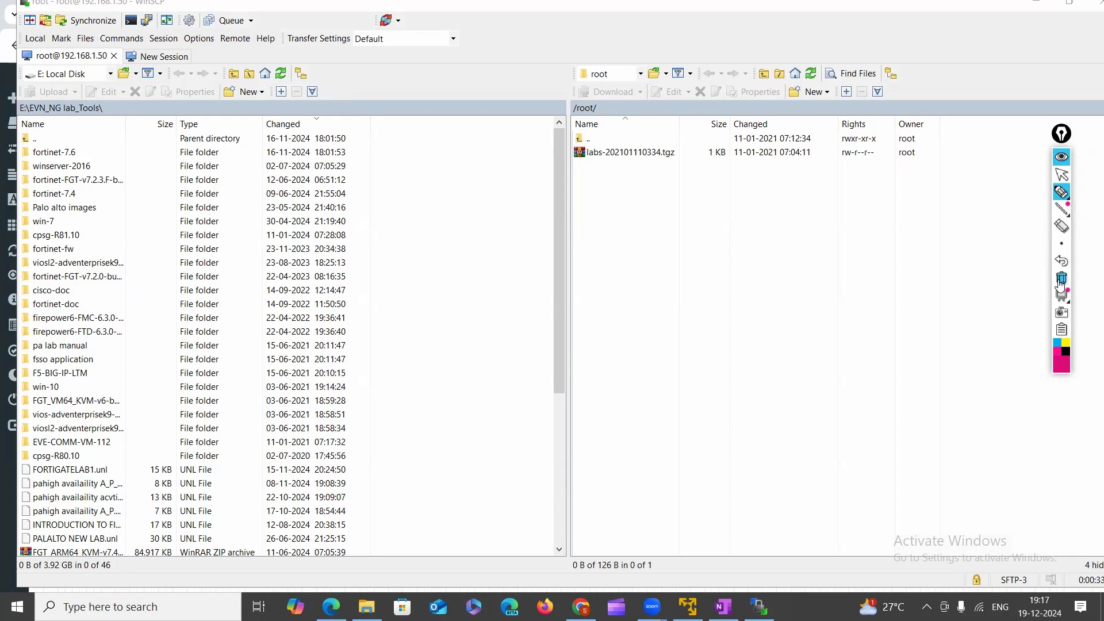
mouse_move(1045, 202)
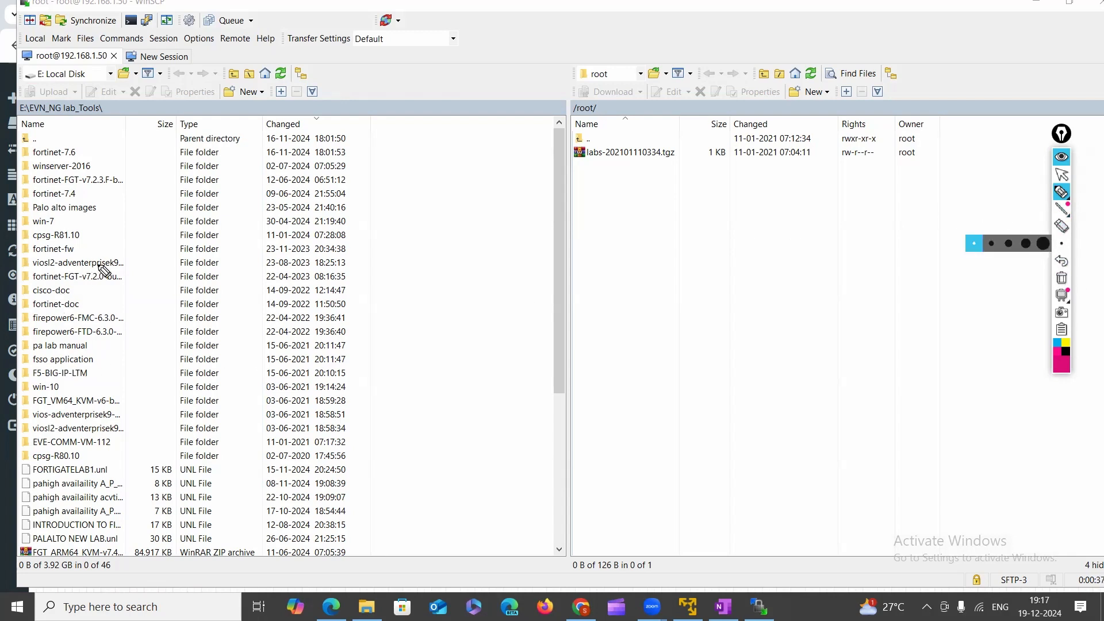
drag(99, 265, 176, 247)
drag(34, 266, 77, 266)
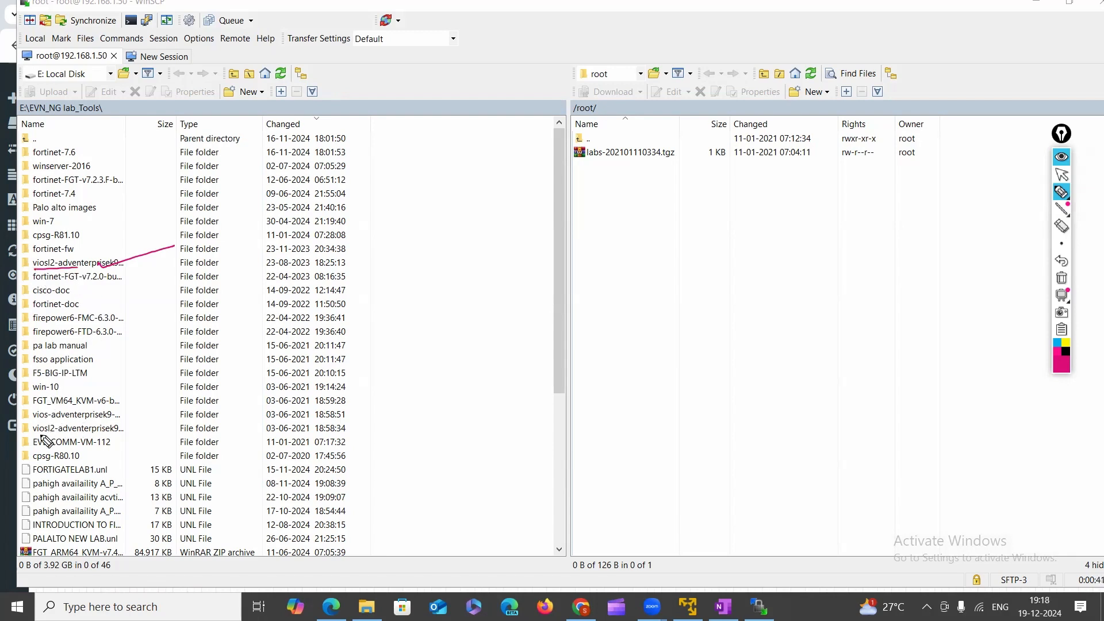
mouse_move(42, 439)
mouse_down()
mouse_move(35, 424)
mouse_move(127, 419)
mouse_move(21, 420)
mouse_move(81, 420)
mouse_up()
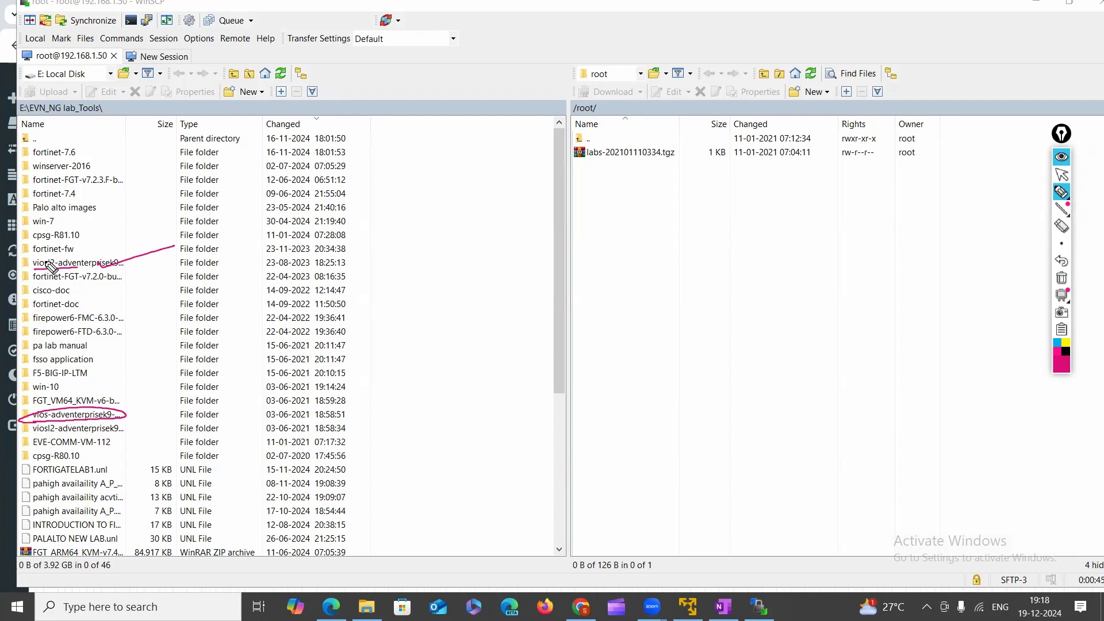
mouse_move(32, 200)
mouse_down()
mouse_move(86, 184)
mouse_move(15, 198)
mouse_move(17, 166)
mouse_up()
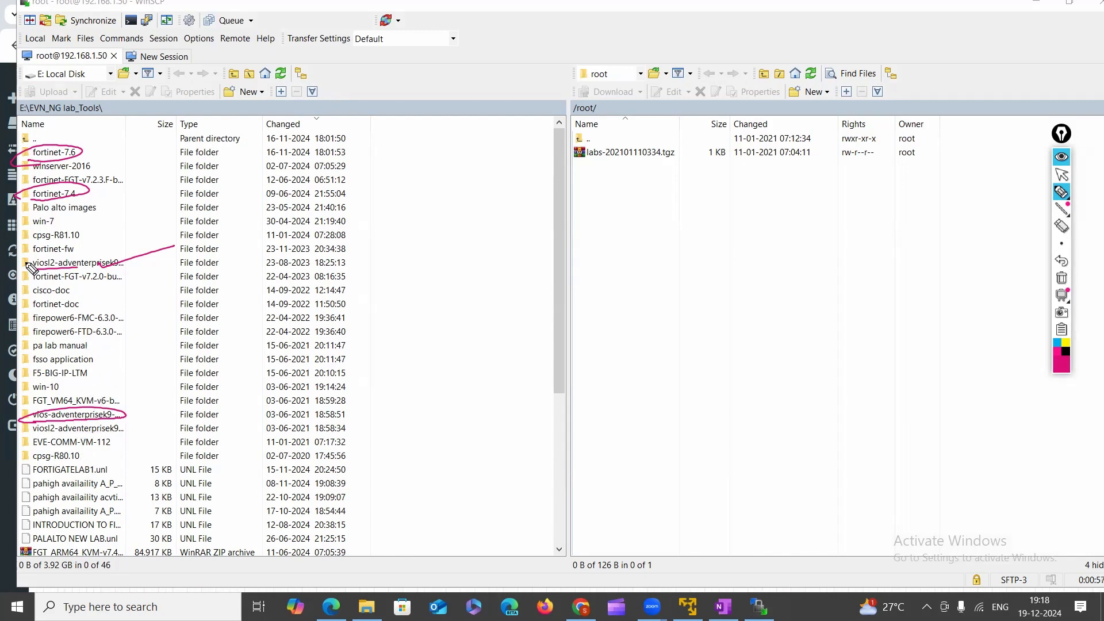
drag(31, 229, 74, 214)
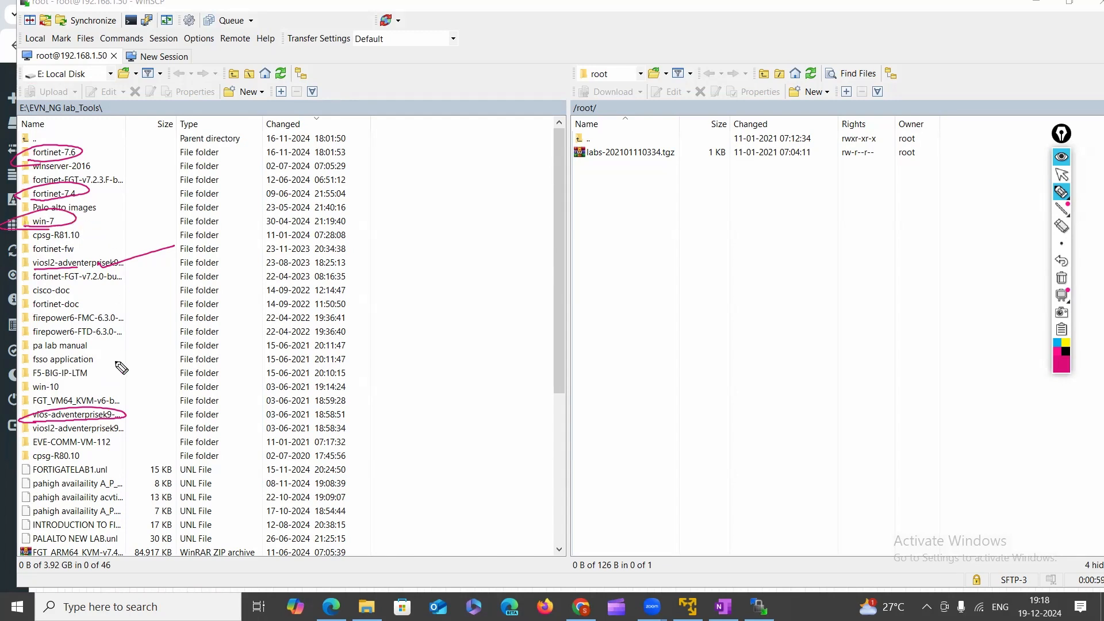
click(1061, 282)
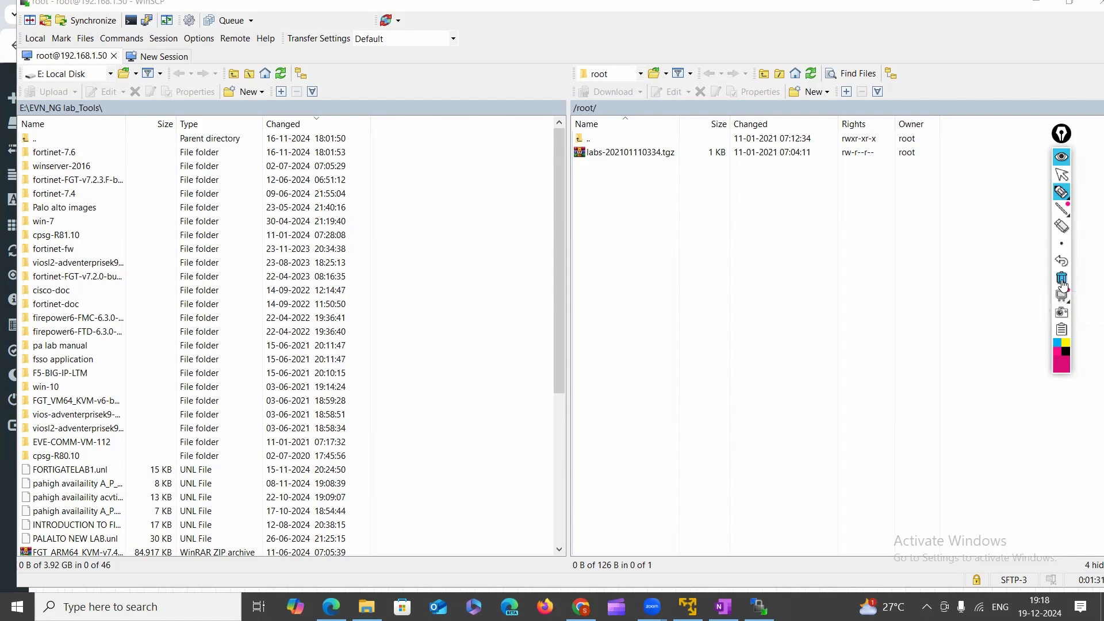
click(1057, 176)
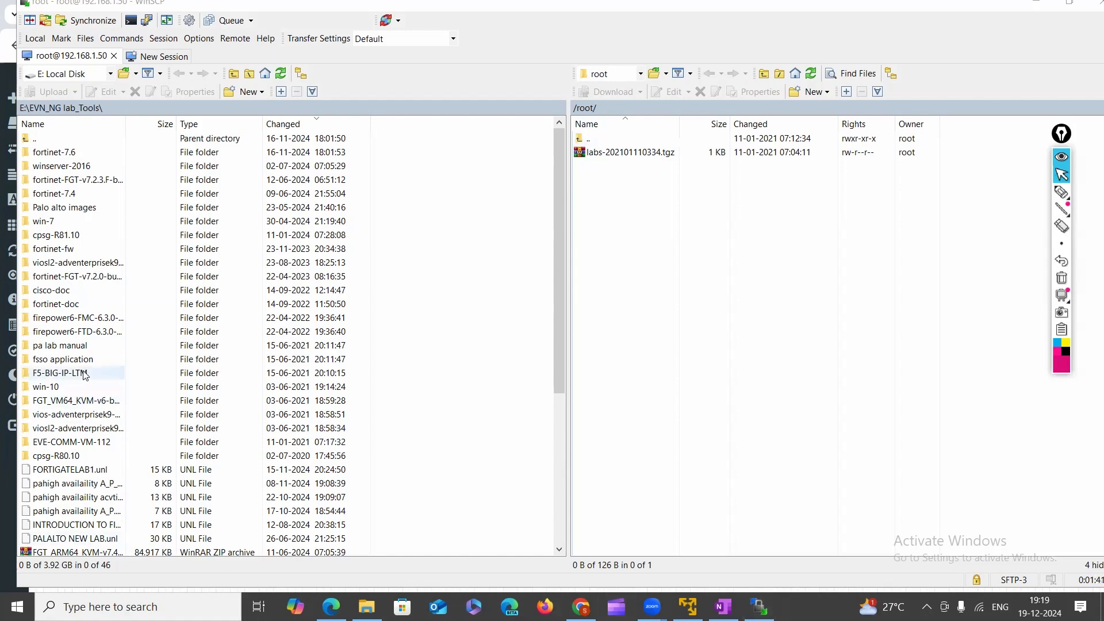
Check virtioa.qcow2 in the local viosl2 folder, then drag the folder into remote /root/.
click(68, 264)
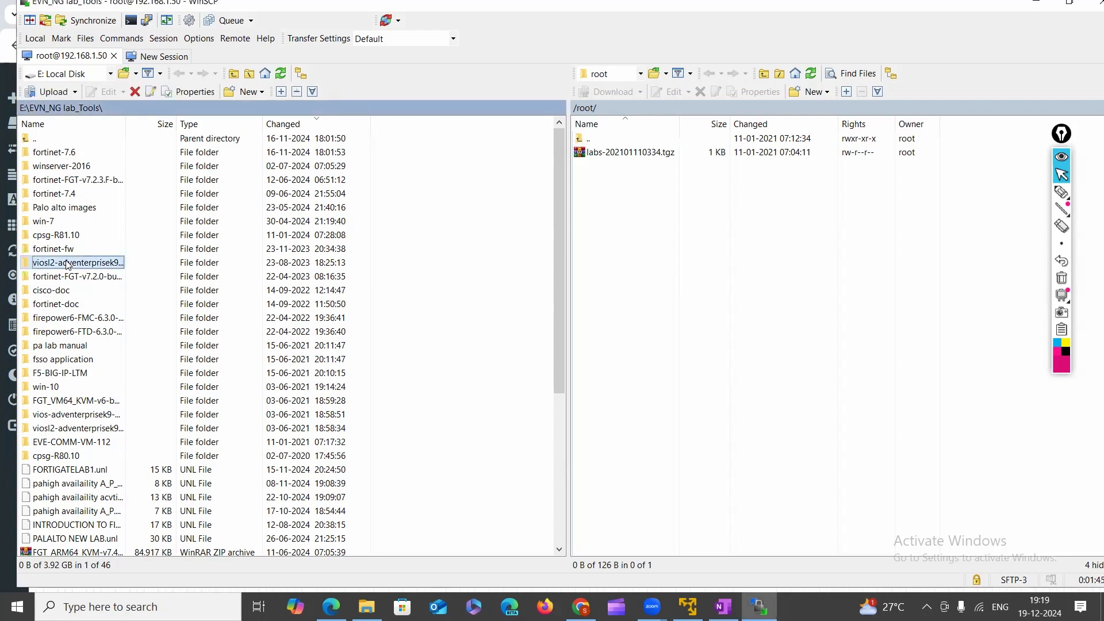
double_click(66, 266)
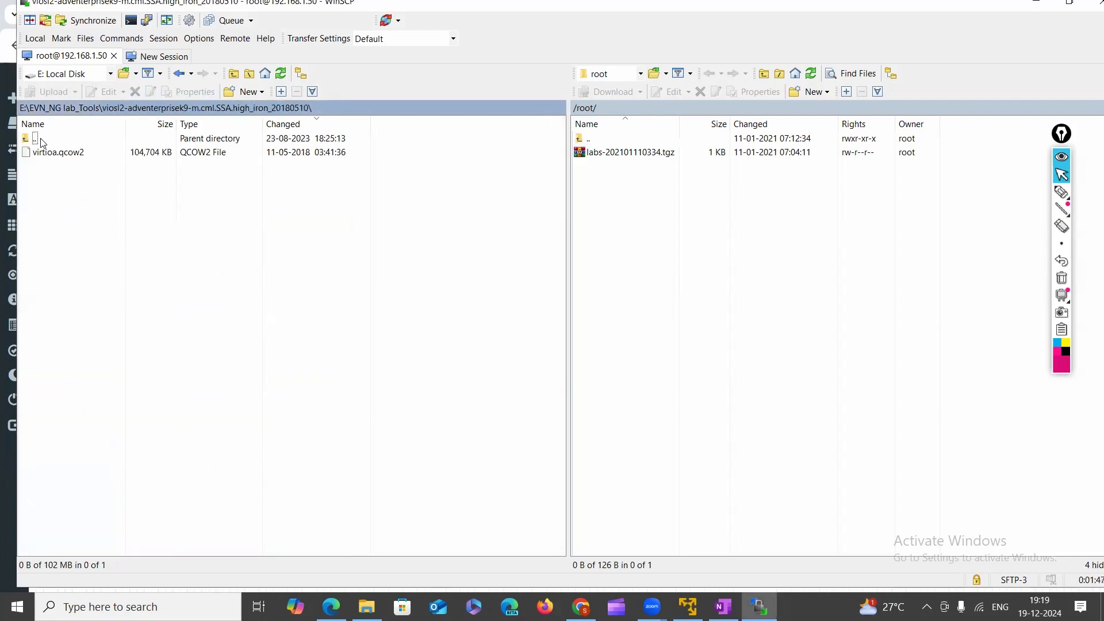
click(179, 73)
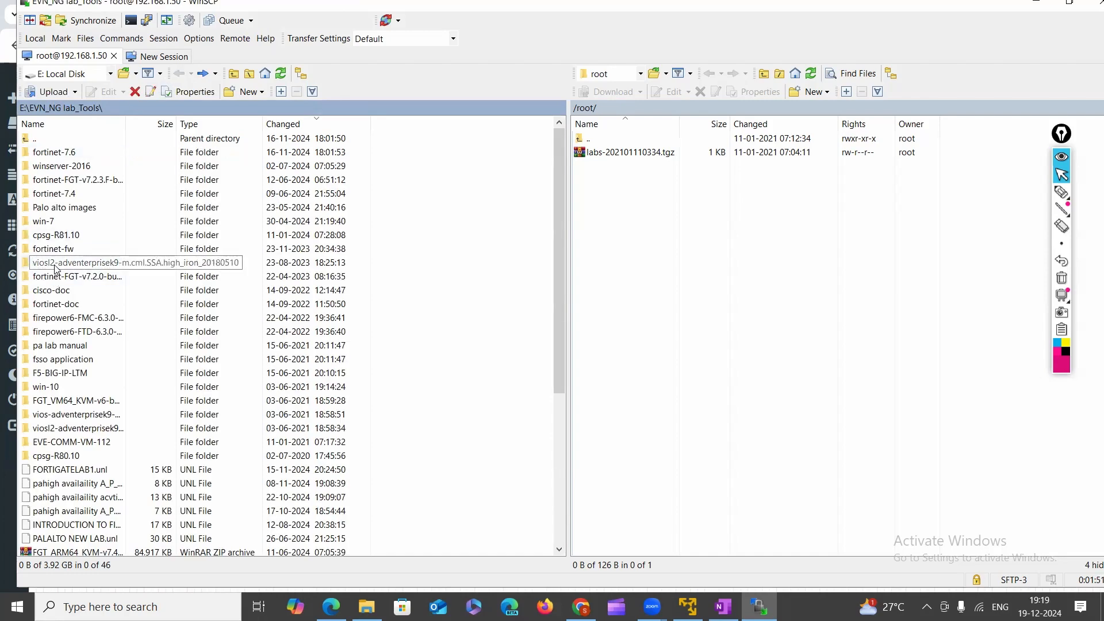
double_click(56, 265)
click(55, 154)
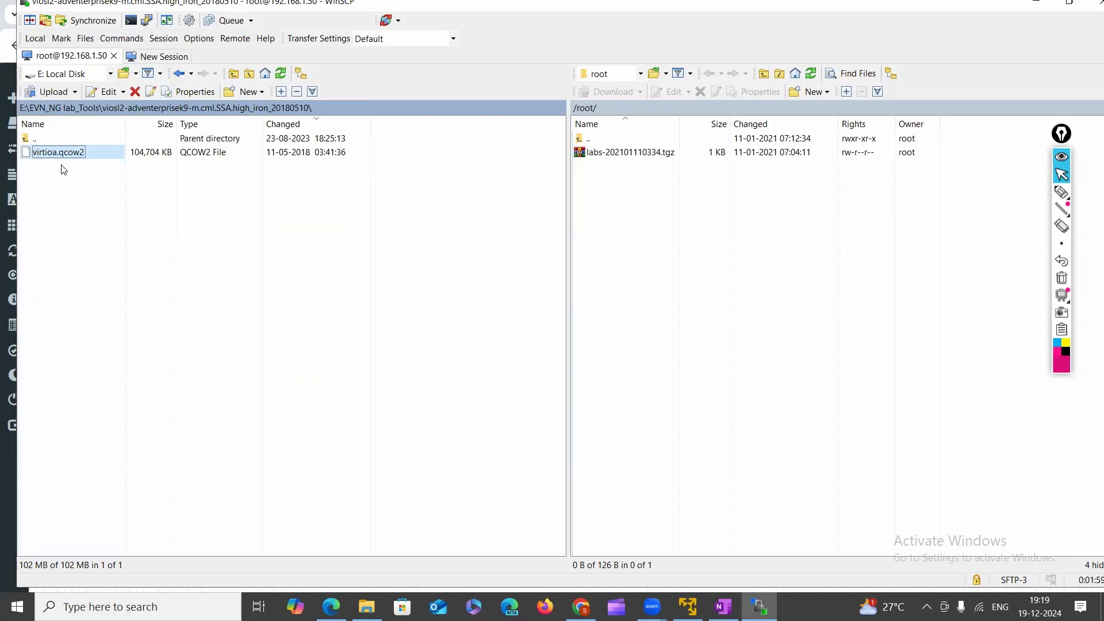
click(179, 73)
click(60, 266)
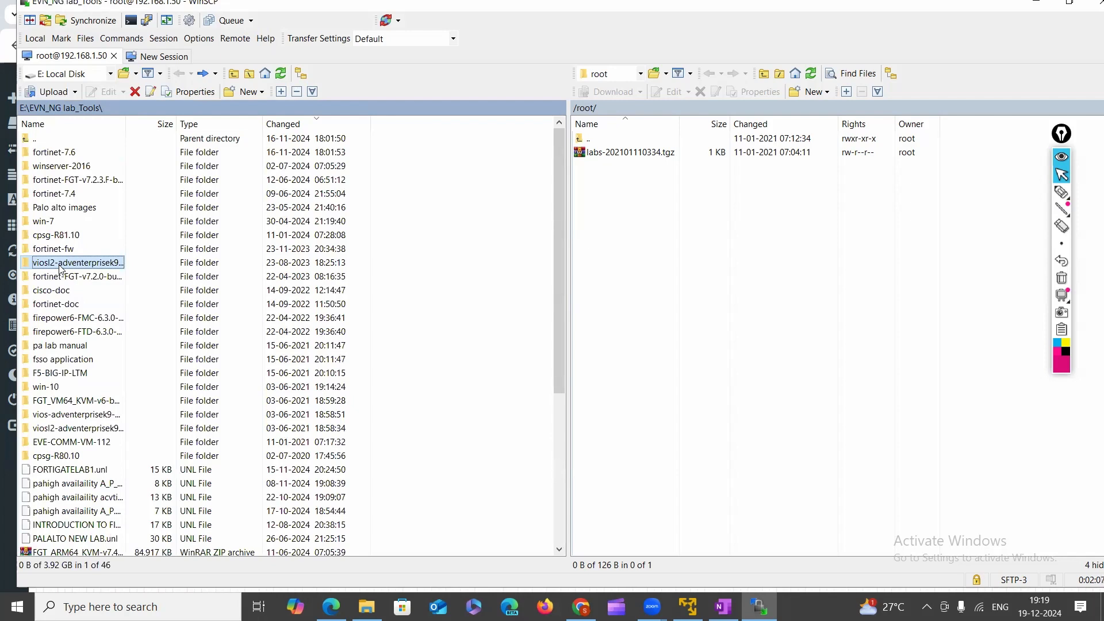
drag(189, 249, 633, 254)
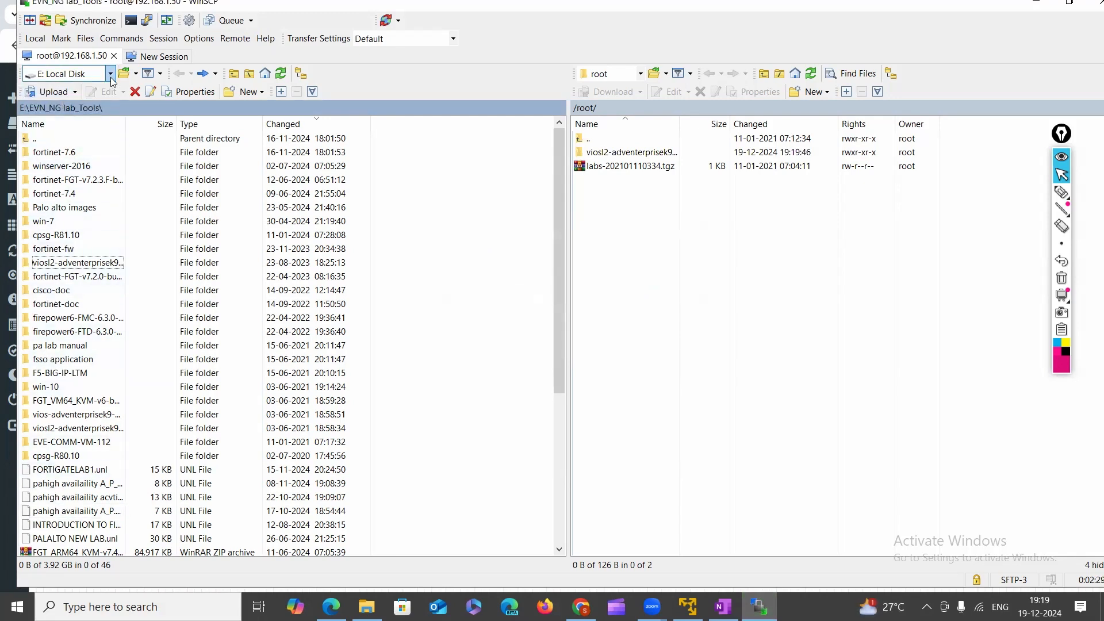
Confirm virtioa.qcow2 (104,704 KB) inside the uploaded remote viosl2 folder, then return to Chrome.
click(66, 74)
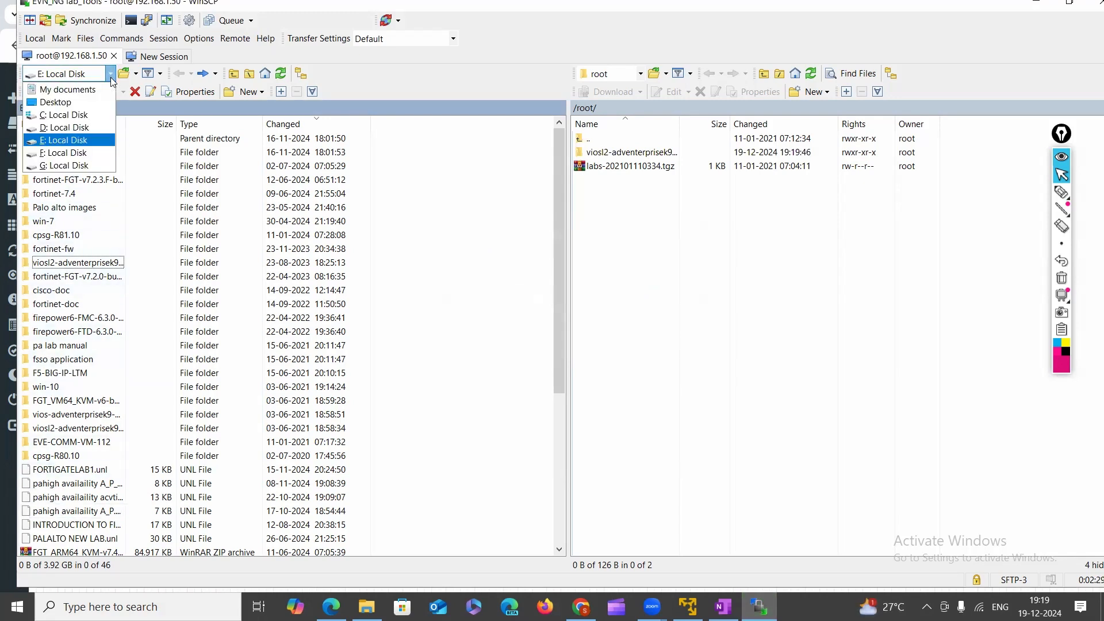
click(73, 116)
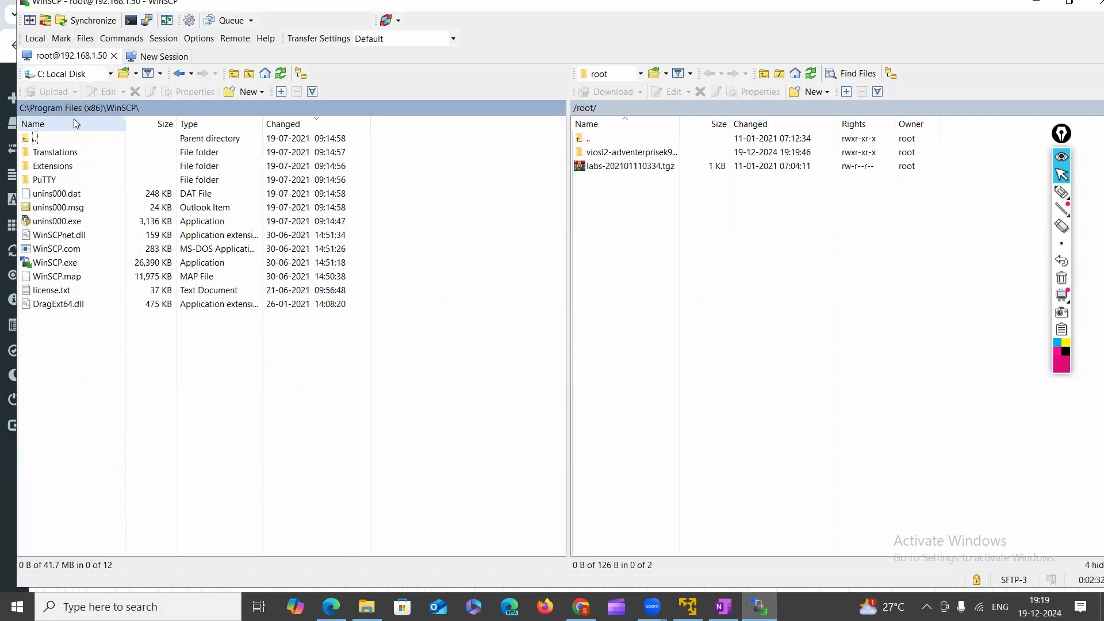
click(109, 74)
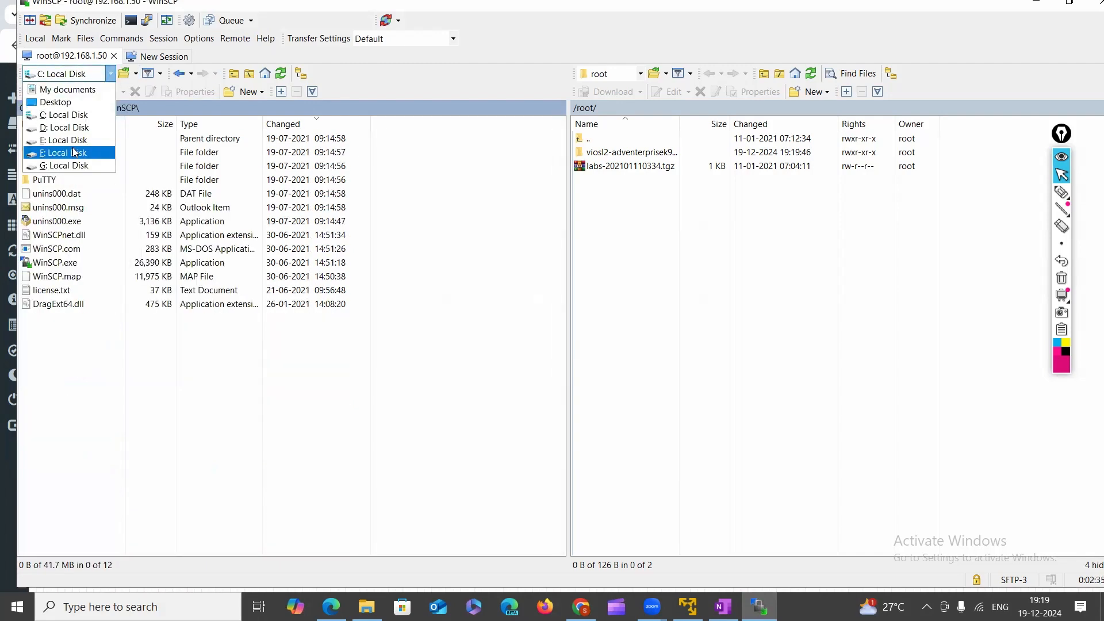
click(68, 139)
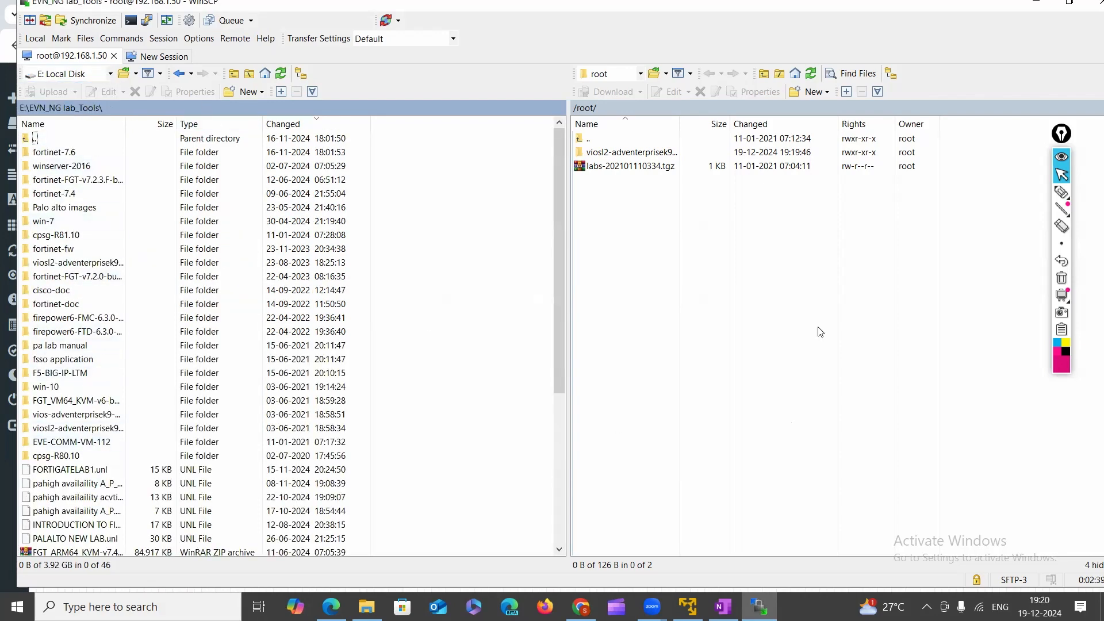
double_click(599, 154)
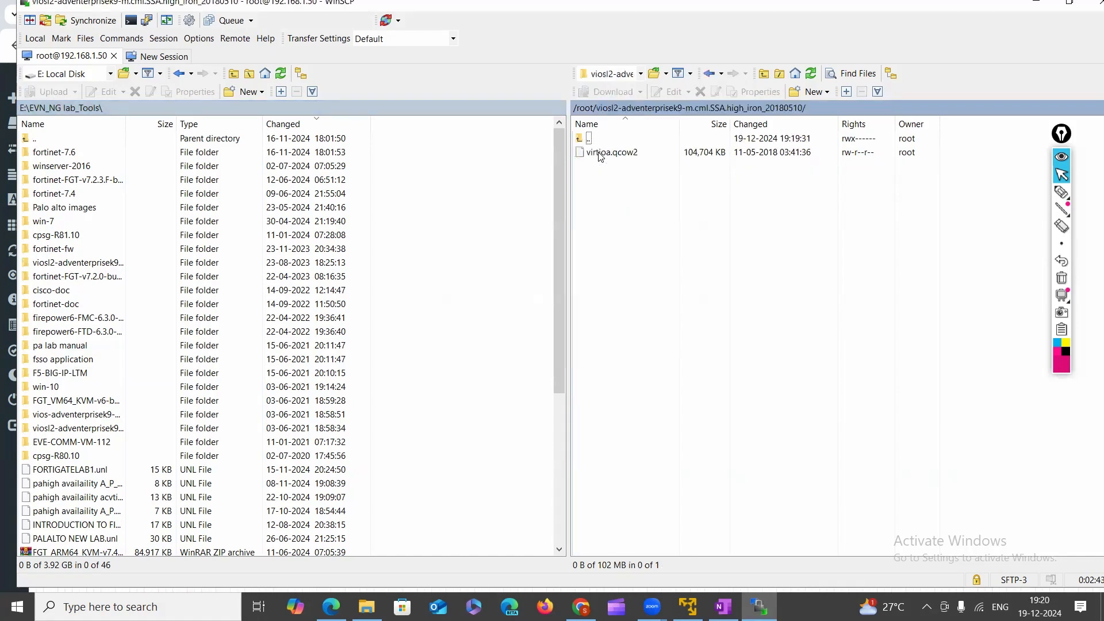
click(599, 154)
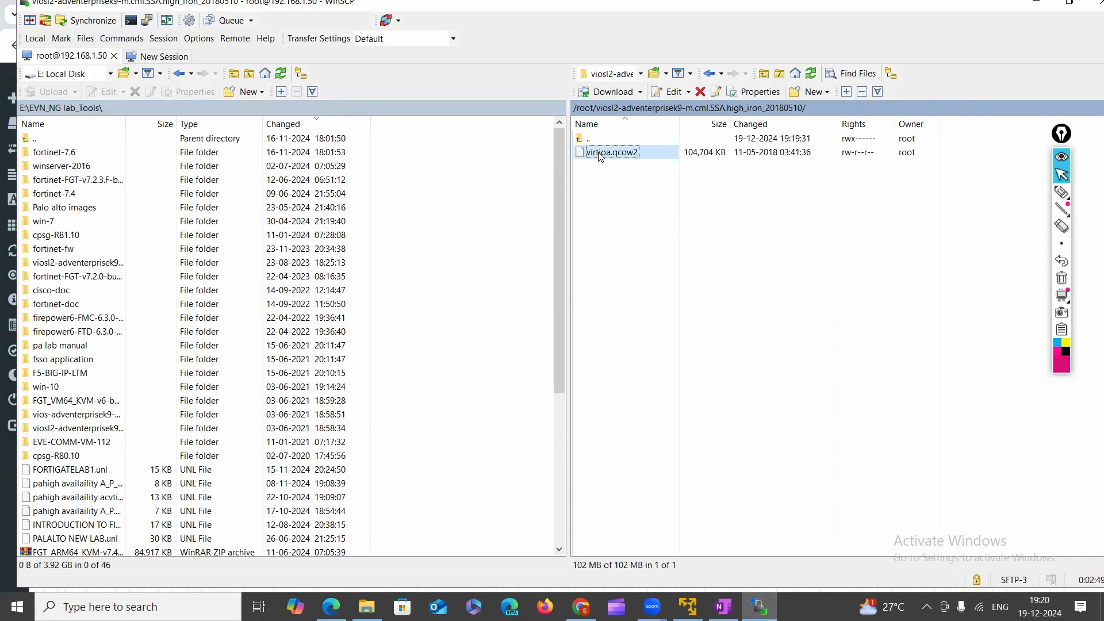
click(707, 75)
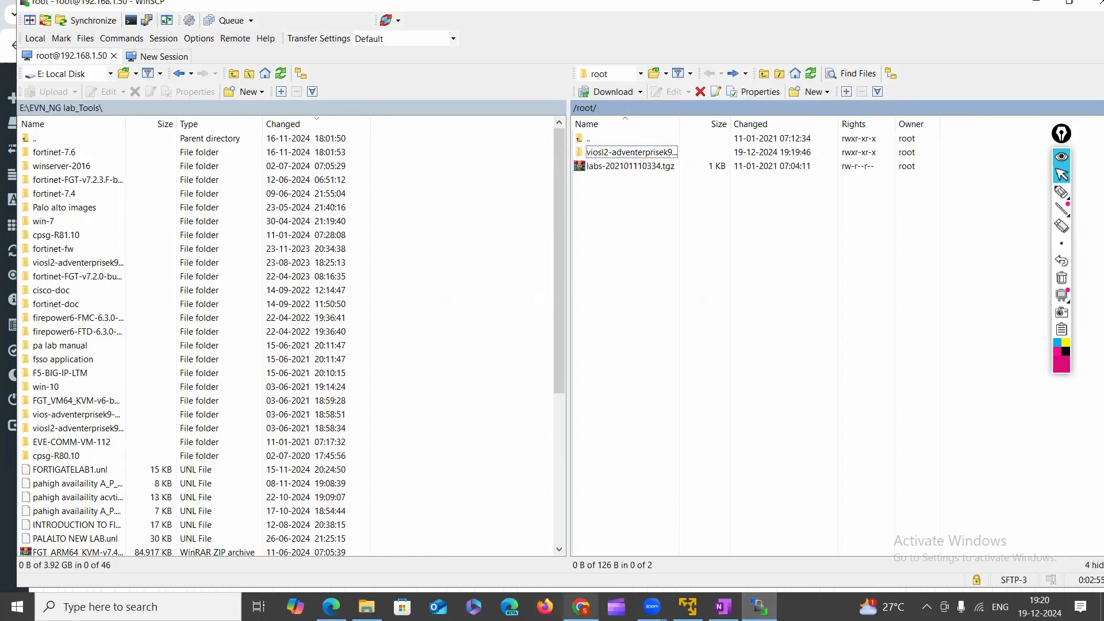
click(581, 606)
Reload the lab and open Add a New Node with the template list filtered by 'vi'.
click(68, 46)
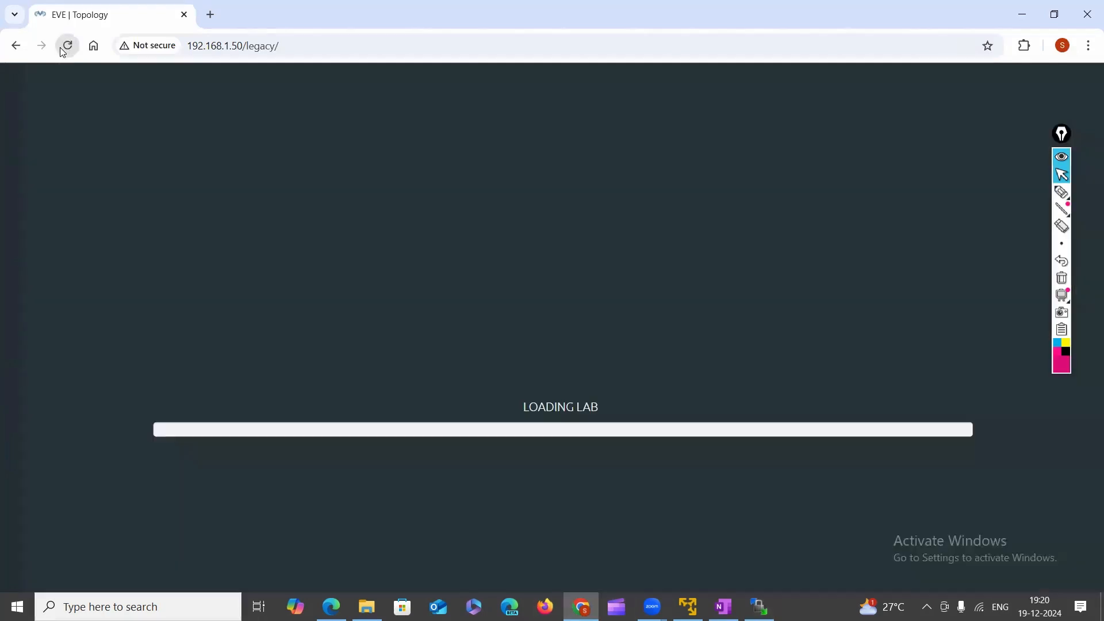
right_click(359, 137)
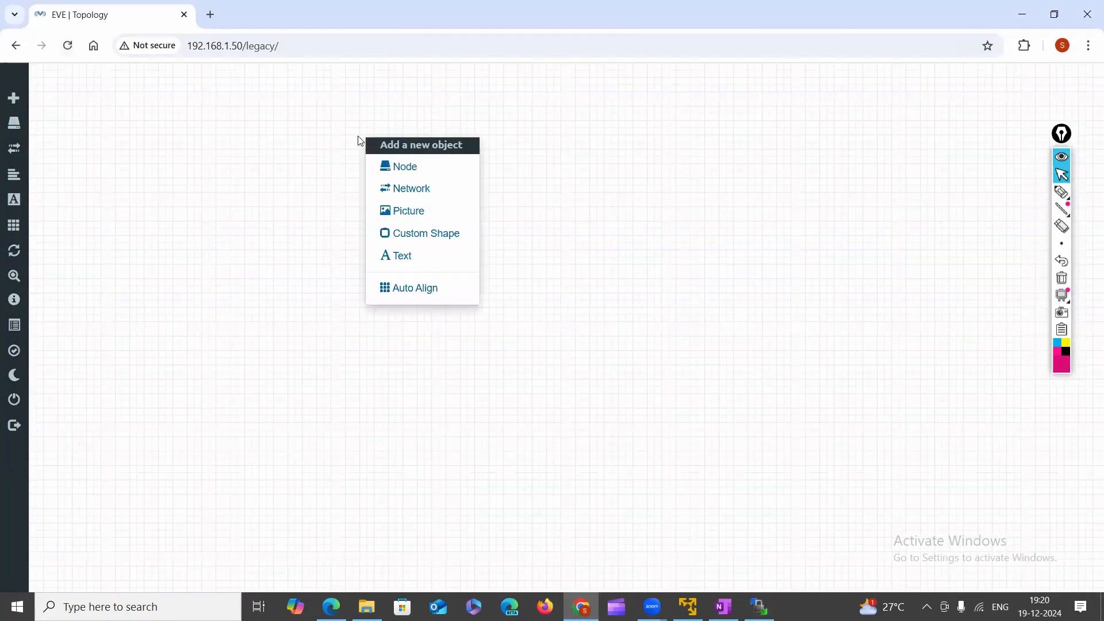
click(401, 165)
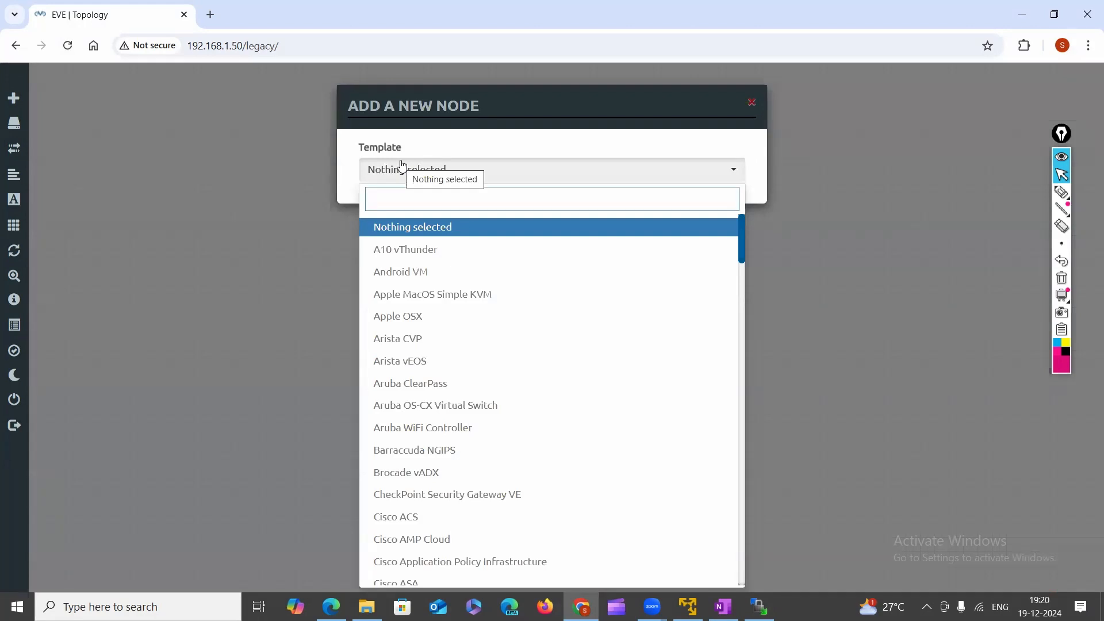
text(vi)
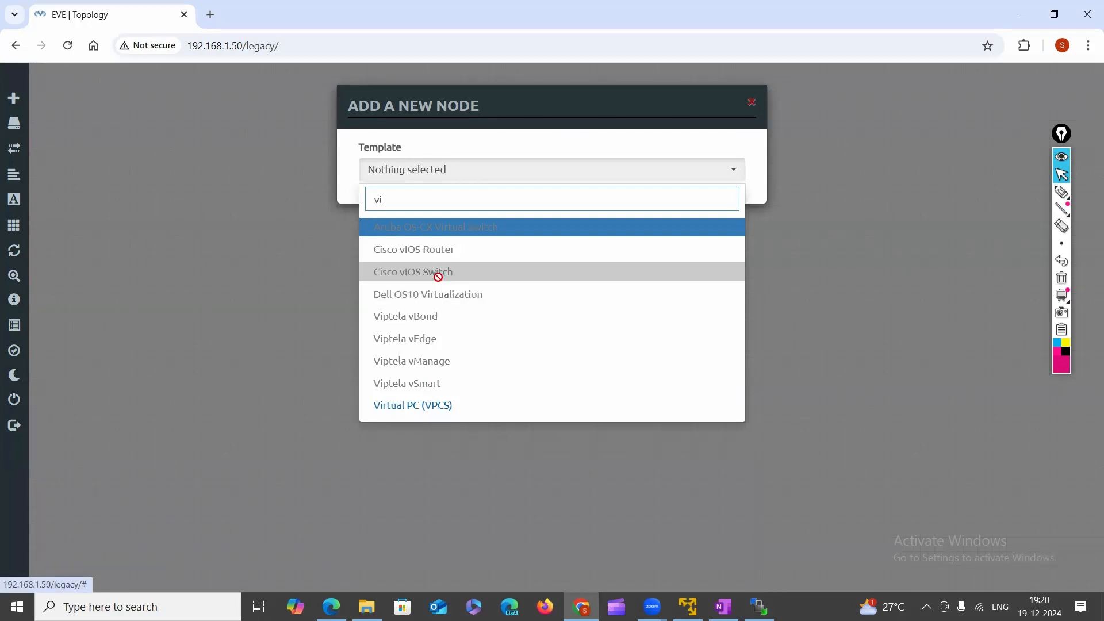
Circle Cisco vIOS Switch and Virtual PC (VPCS) in magenta, with arrows and a linking curve.
click(1063, 193)
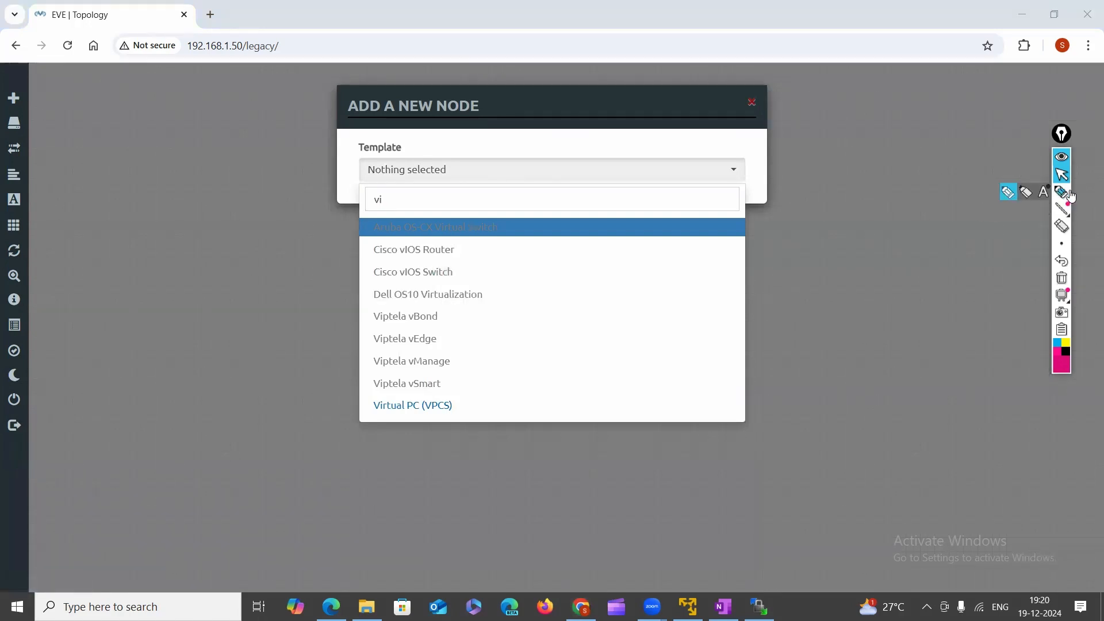
click(1061, 192)
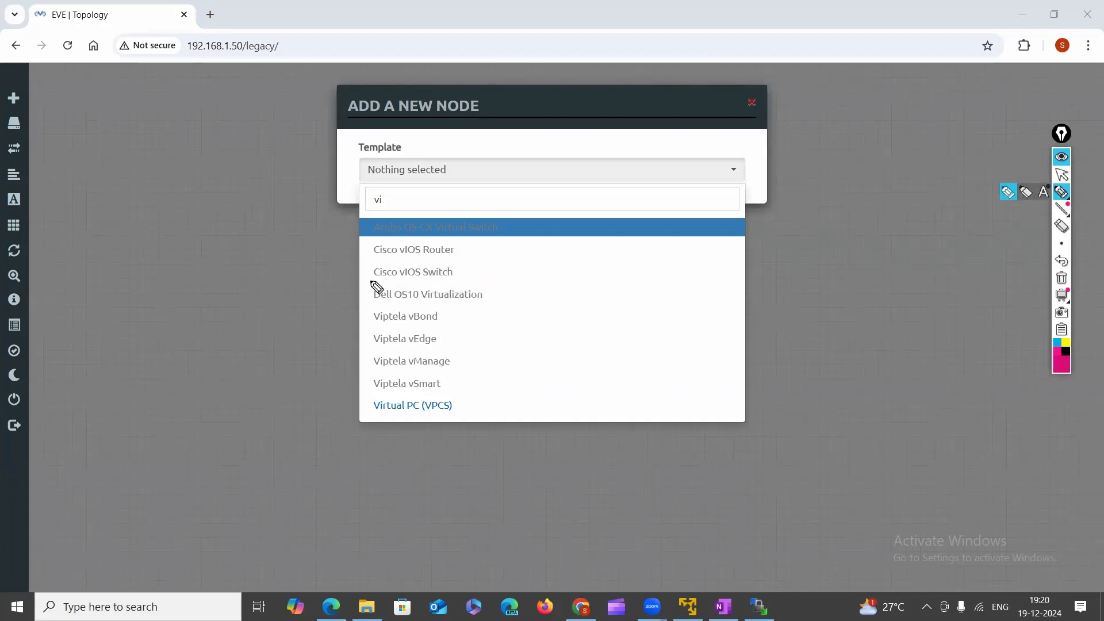
mouse_move(377, 287)
mouse_down()
mouse_move(456, 286)
mouse_move(459, 271)
mouse_move(392, 270)
mouse_move(377, 286)
mouse_up()
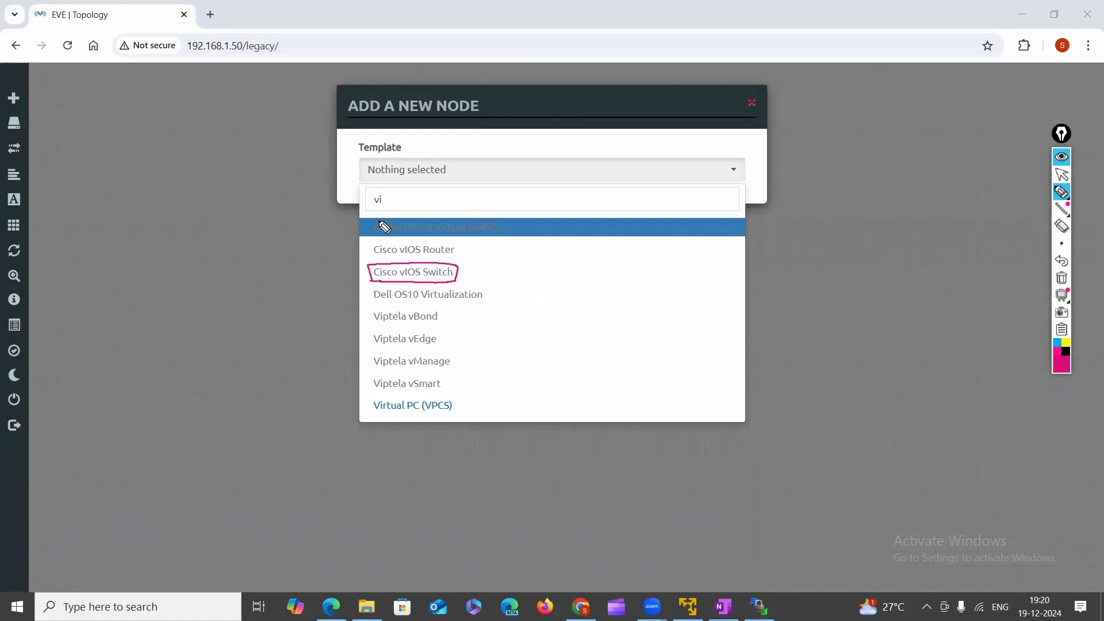
mouse_move(374, 412)
mouse_down()
mouse_move(463, 406)
mouse_move(379, 398)
mouse_move(398, 417)
mouse_up()
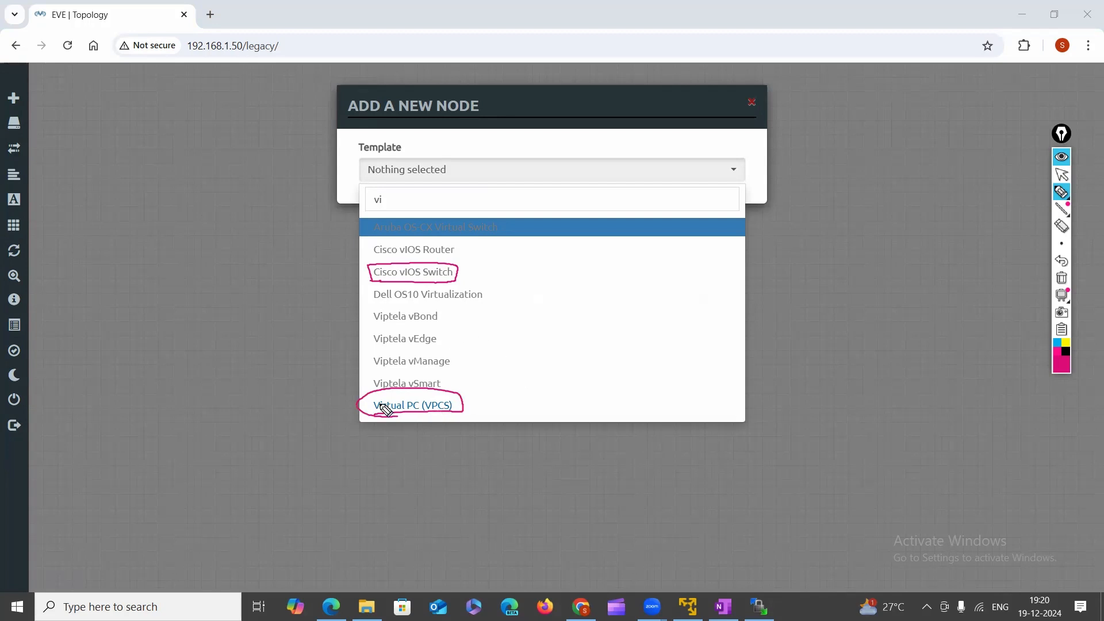
mouse_move(324, 413)
mouse_down()
mouse_move(363, 410)
mouse_move(359, 401)
mouse_up()
mouse_move(314, 280)
mouse_down()
mouse_move(365, 269)
mouse_move(351, 289)
mouse_up()
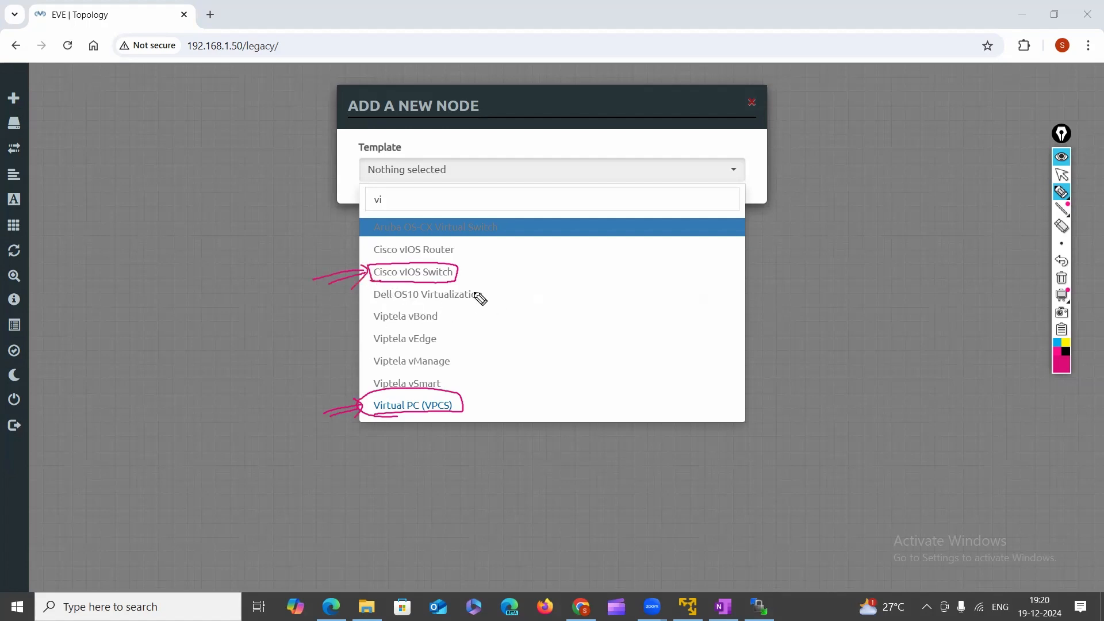
mouse_move(459, 274)
mouse_down()
mouse_move(515, 322)
mouse_move(460, 411)
mouse_up()
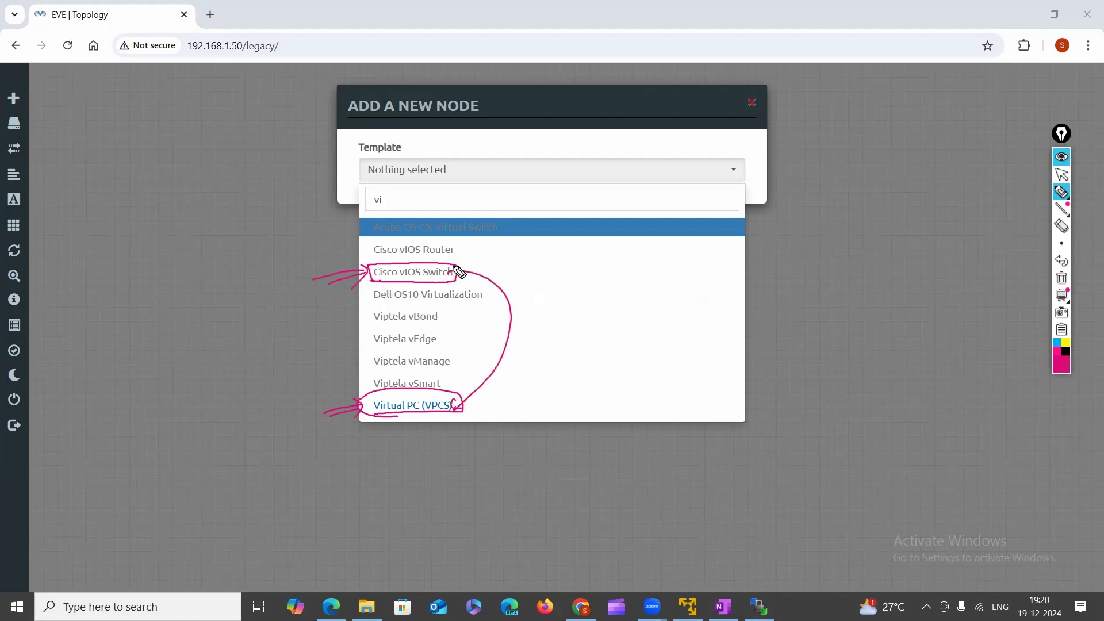
drag(455, 268, 463, 278)
click(1063, 194)
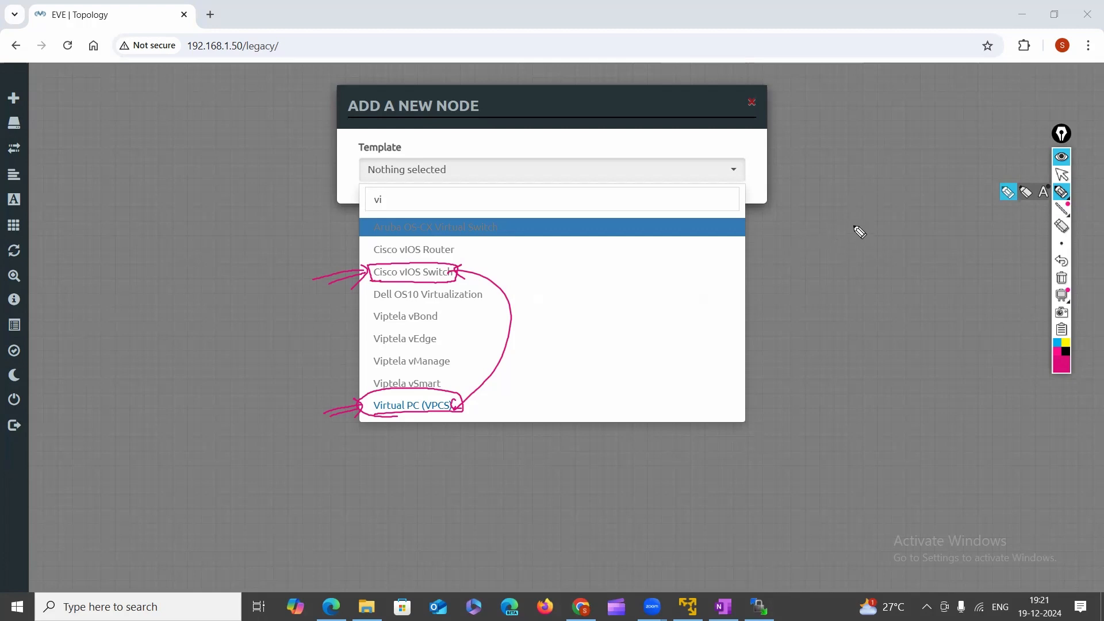
mouse_move(853, 222)
mouse_down()
mouse_move(860, 245)
mouse_move(885, 222)
mouse_move(902, 242)
mouse_move(820, 232)
mouse_move(914, 230)
mouse_up()
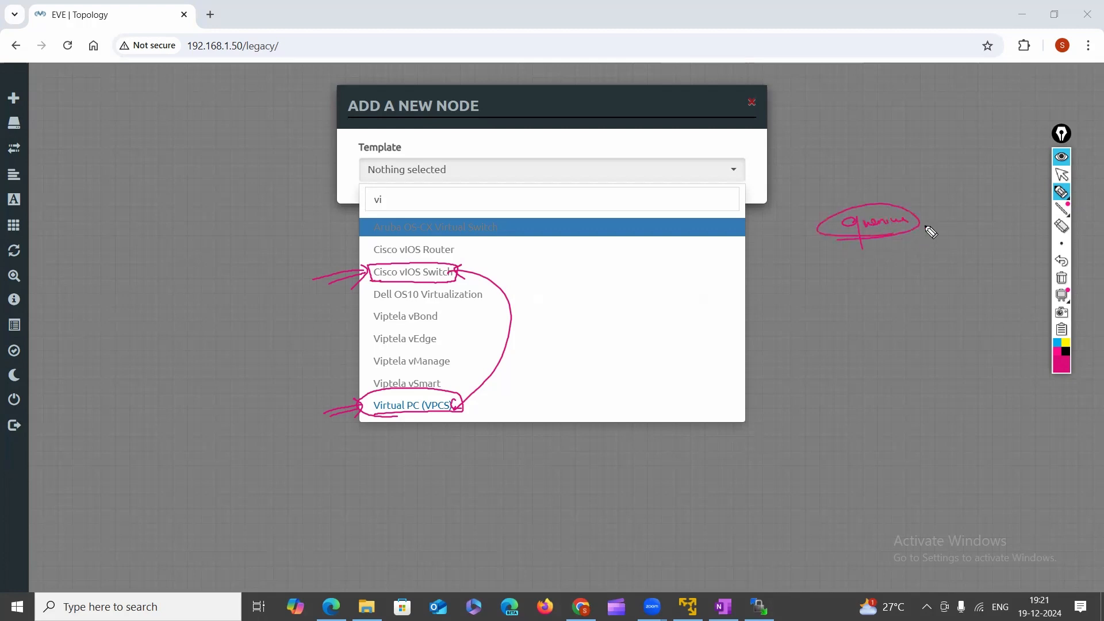
click(1063, 176)
click(1062, 192)
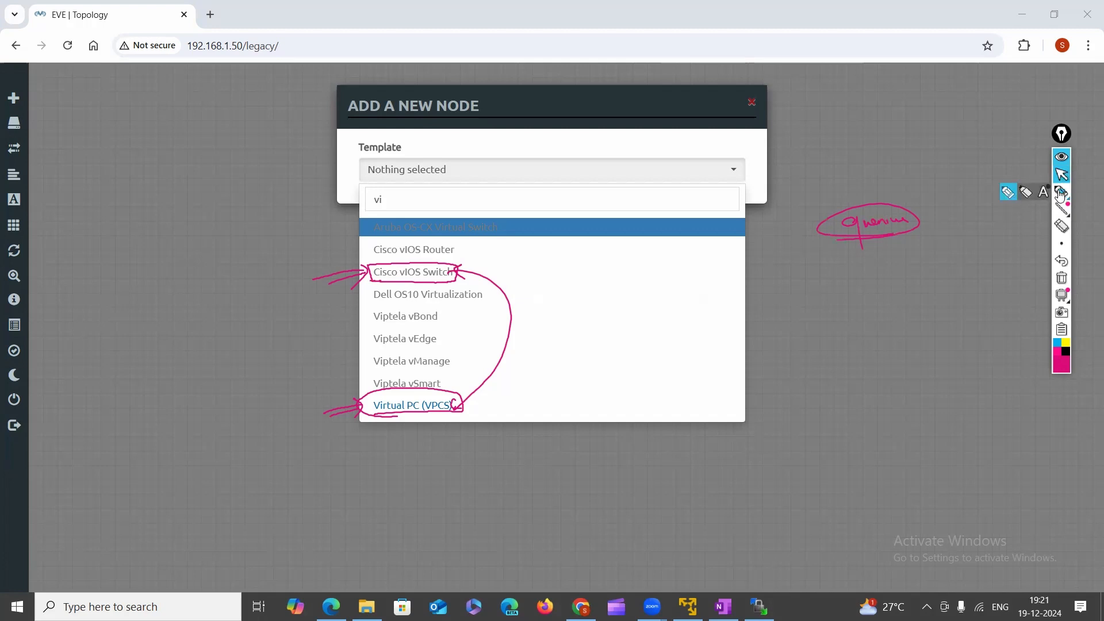
click(769, 233)
drag(781, 231, 822, 237)
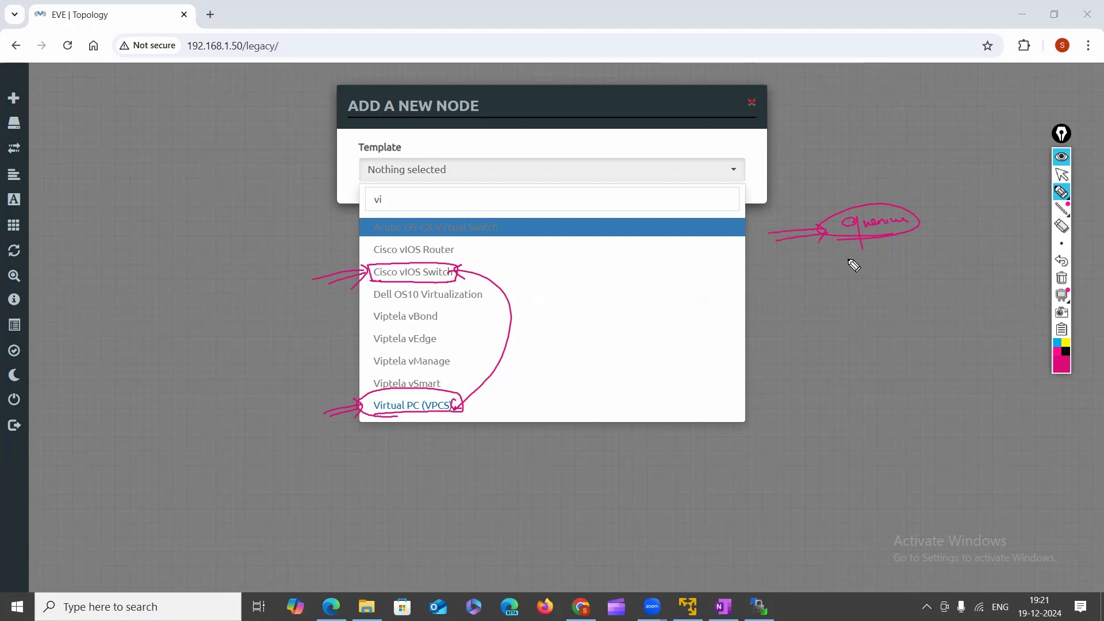
mouse_move(1053, 215)
click(1062, 278)
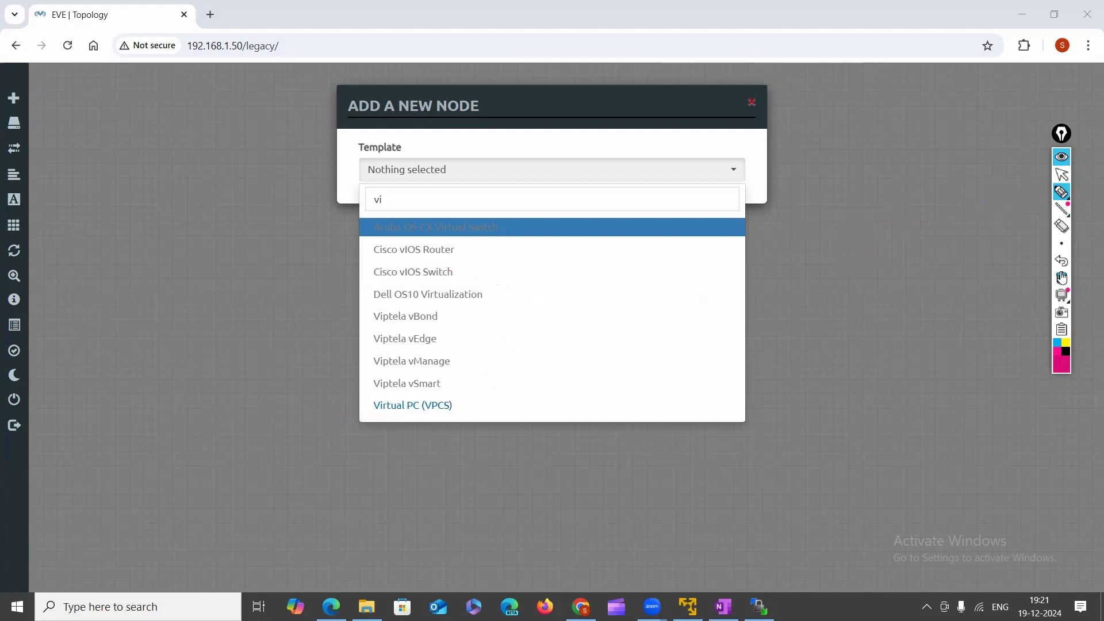
click(1064, 177)
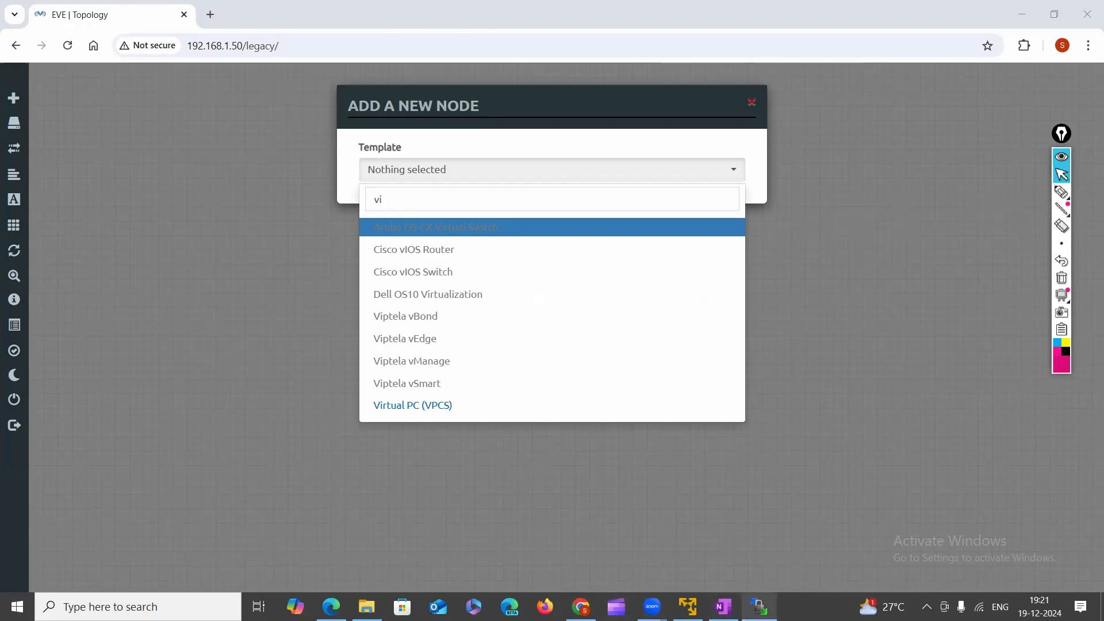
mouse_move(759, 607)
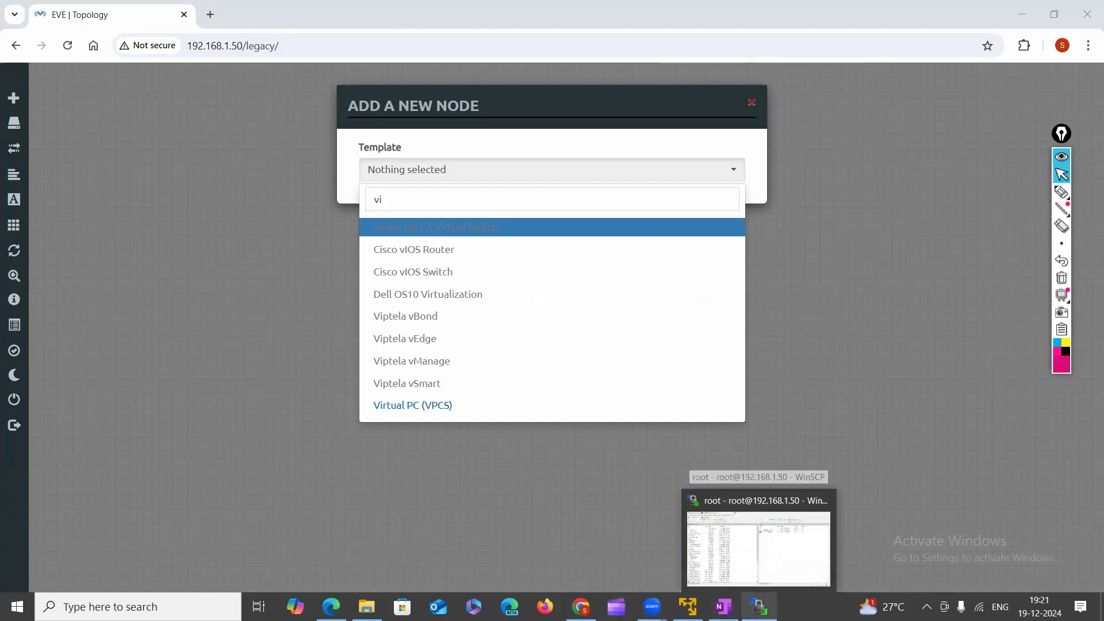
In the remote pane, go from root through opt, unetlab and addons into the empty qemu folder.
click(779, 572)
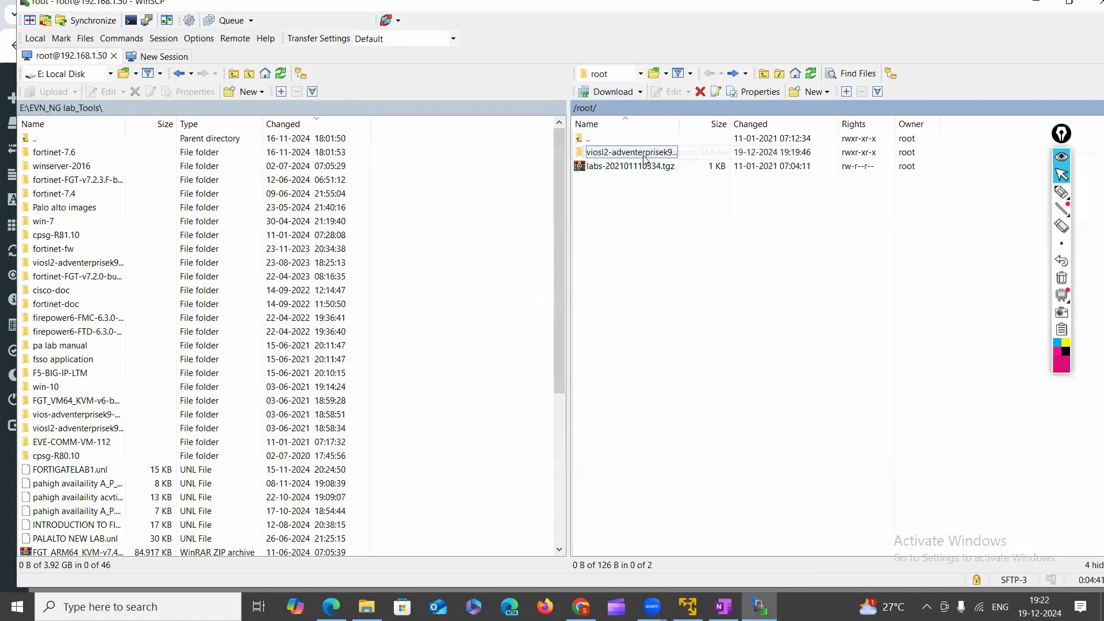
click(641, 74)
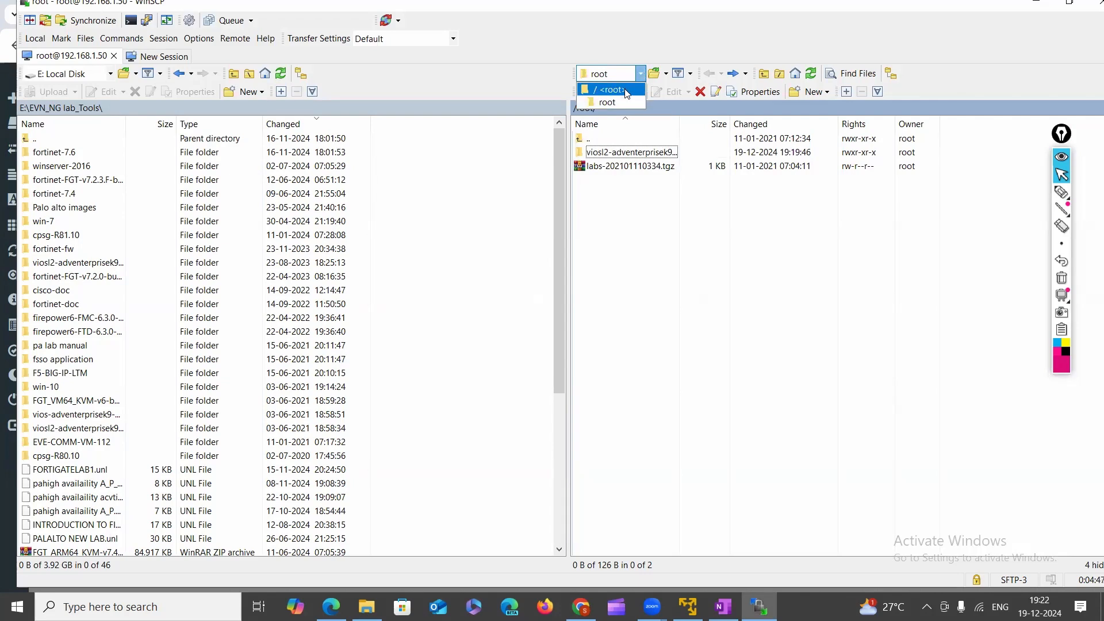
click(623, 86)
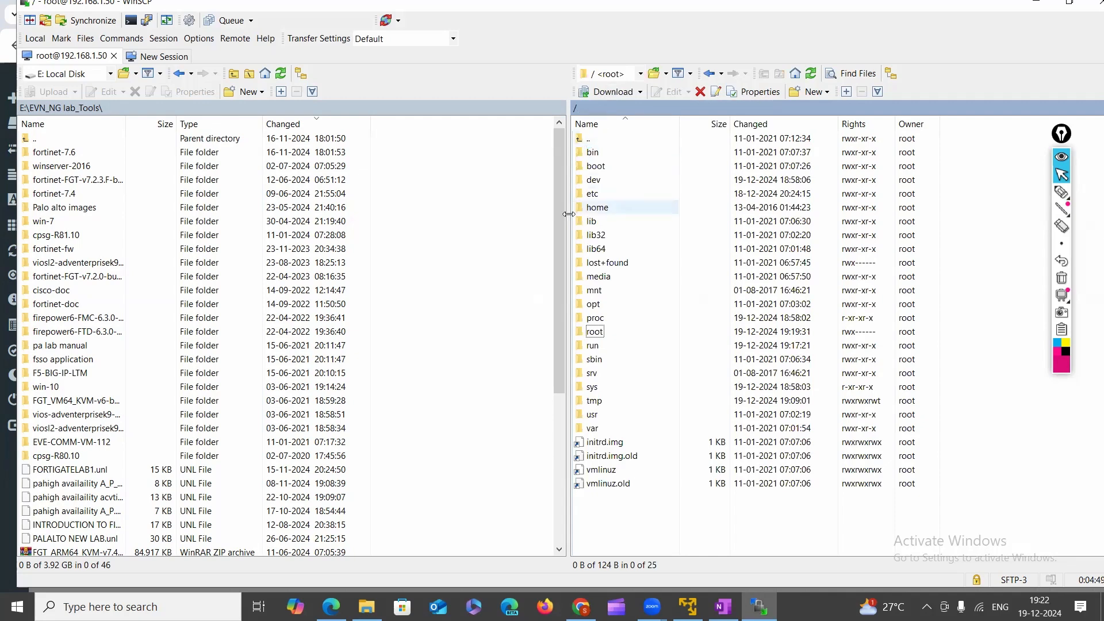
double_click(595, 305)
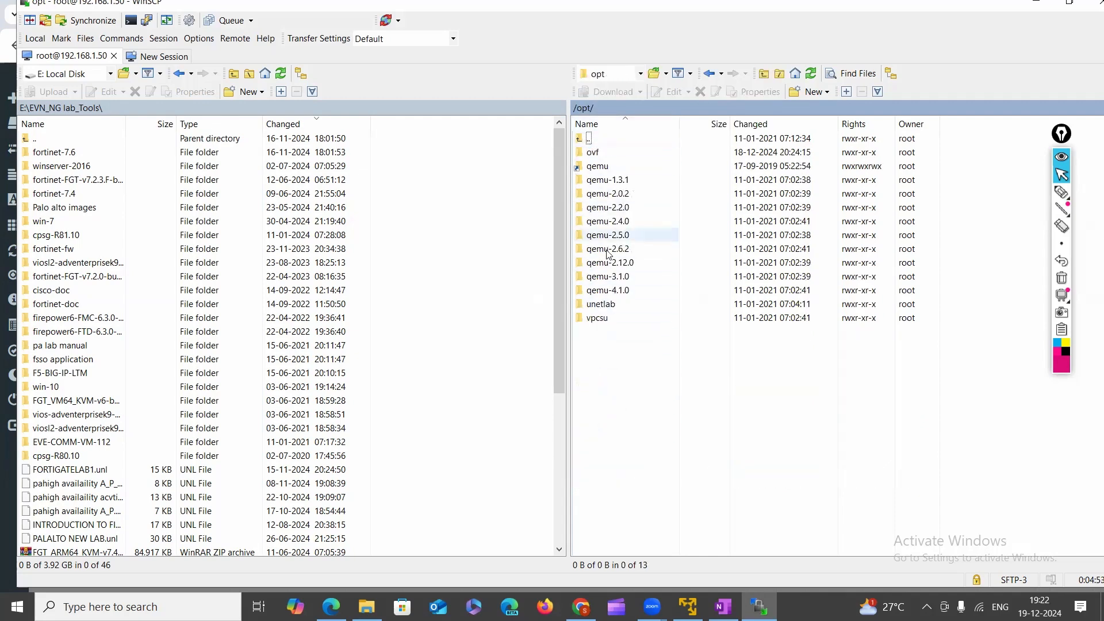
double_click(609, 308)
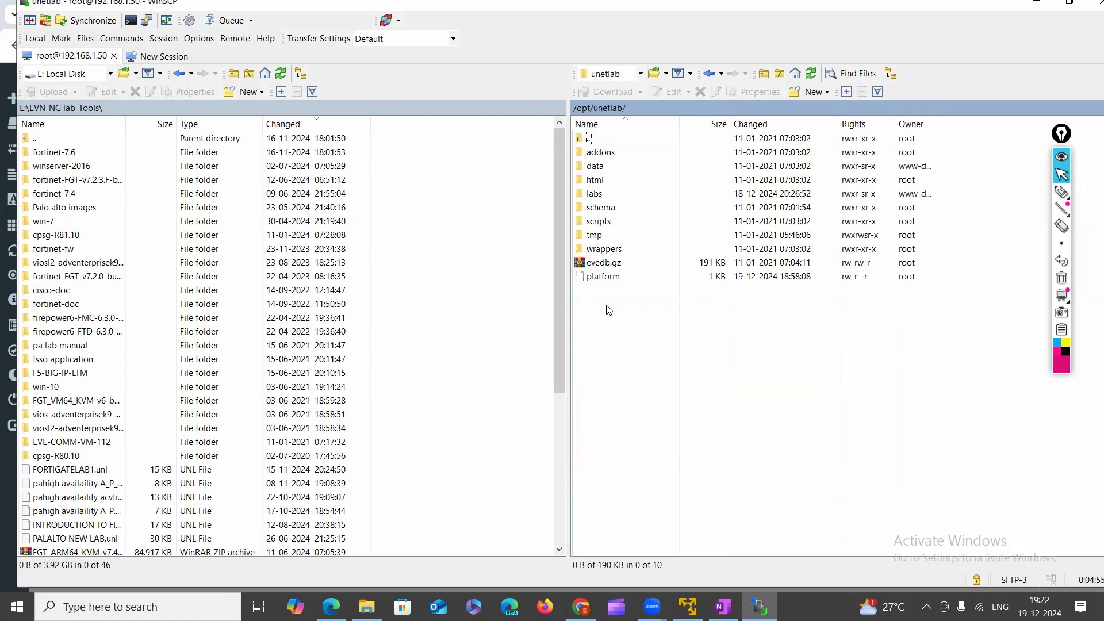
double_click(609, 156)
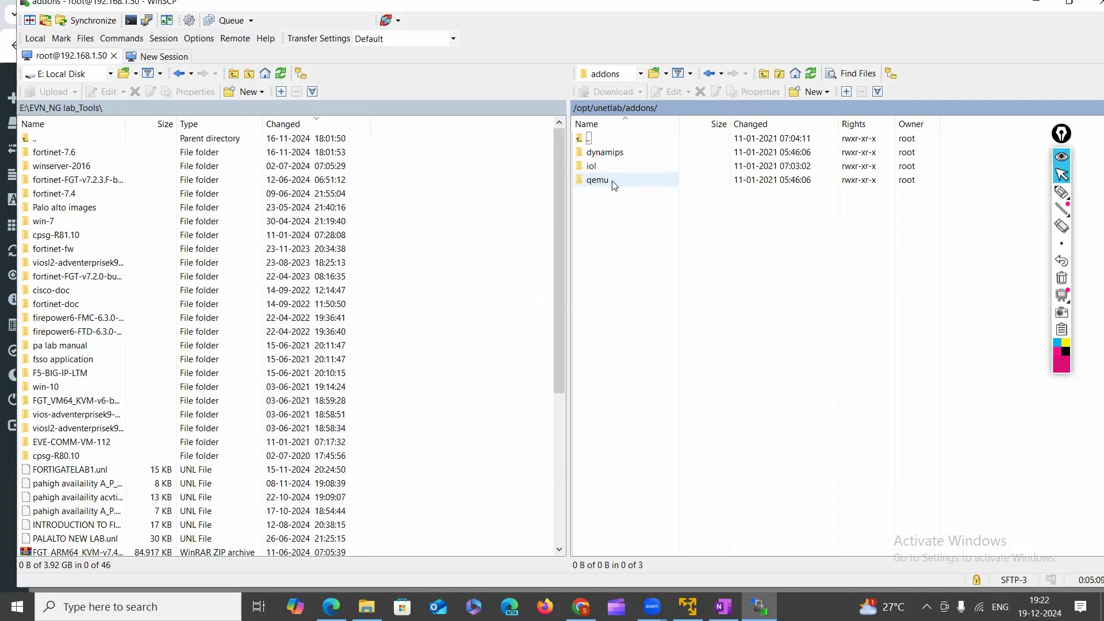
double_click(614, 185)
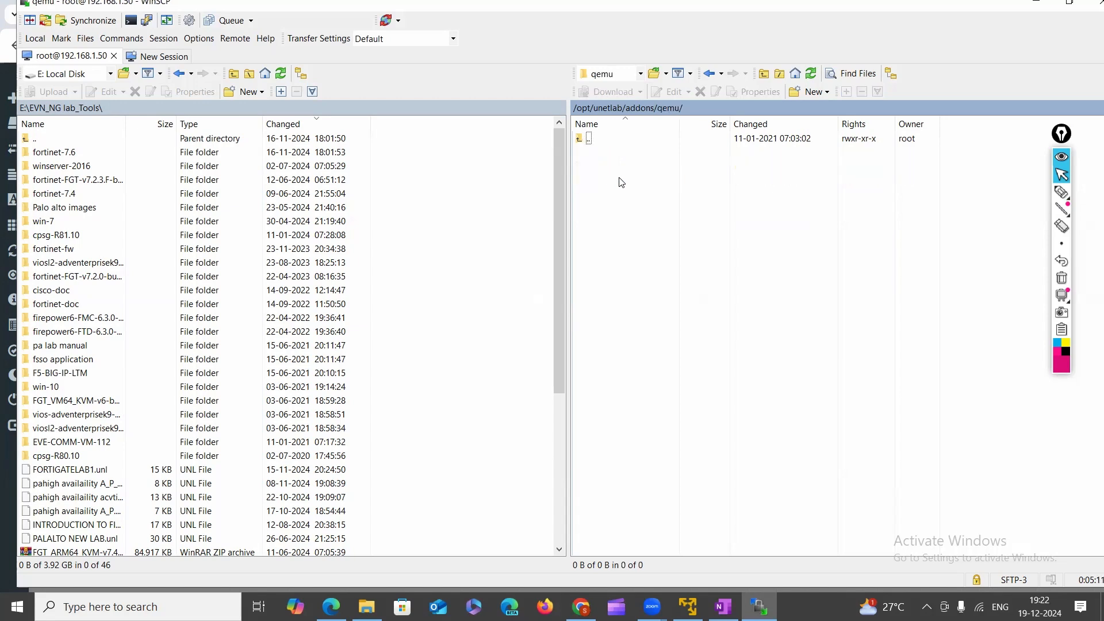
Draw Epic Pen arrows from the local viosl2 folder to the remote qemu path, then clear them.
click(1061, 191)
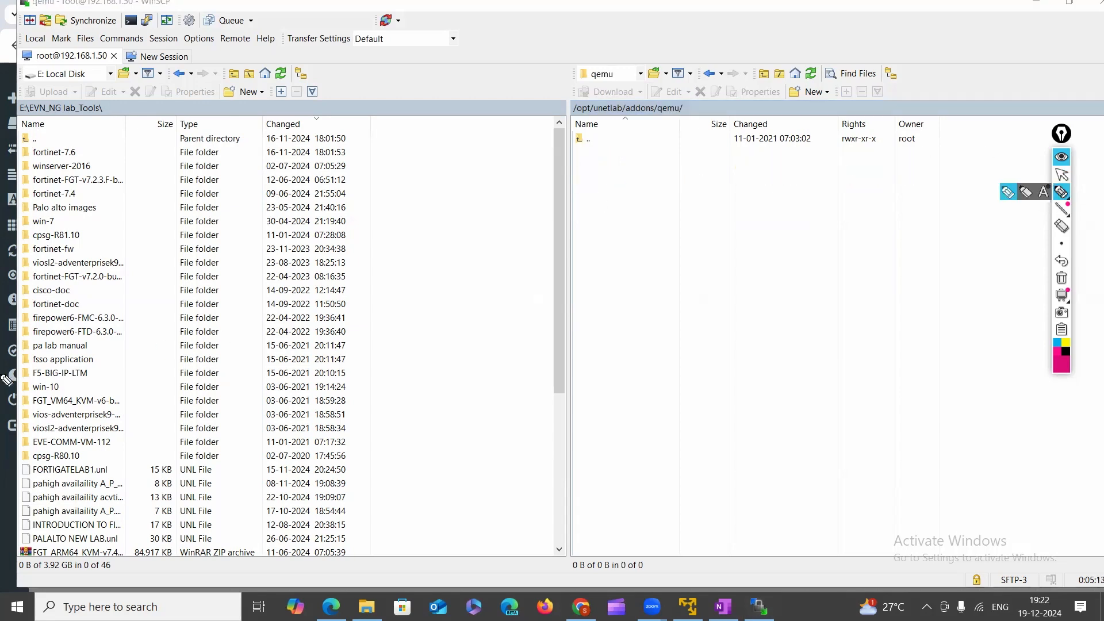
mouse_move(29, 438)
mouse_down()
mouse_move(110, 446)
mouse_move(133, 437)
mouse_move(24, 436)
mouse_move(87, 435)
mouse_up()
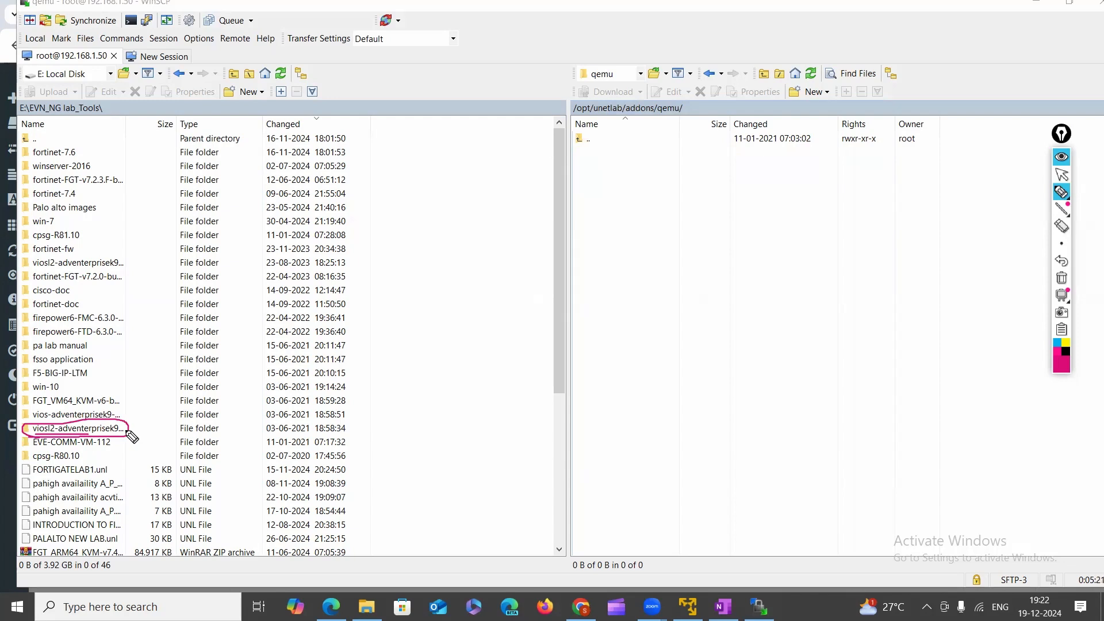
mouse_move(128, 430)
mouse_down()
mouse_move(586, 163)
mouse_move(590, 193)
mouse_up()
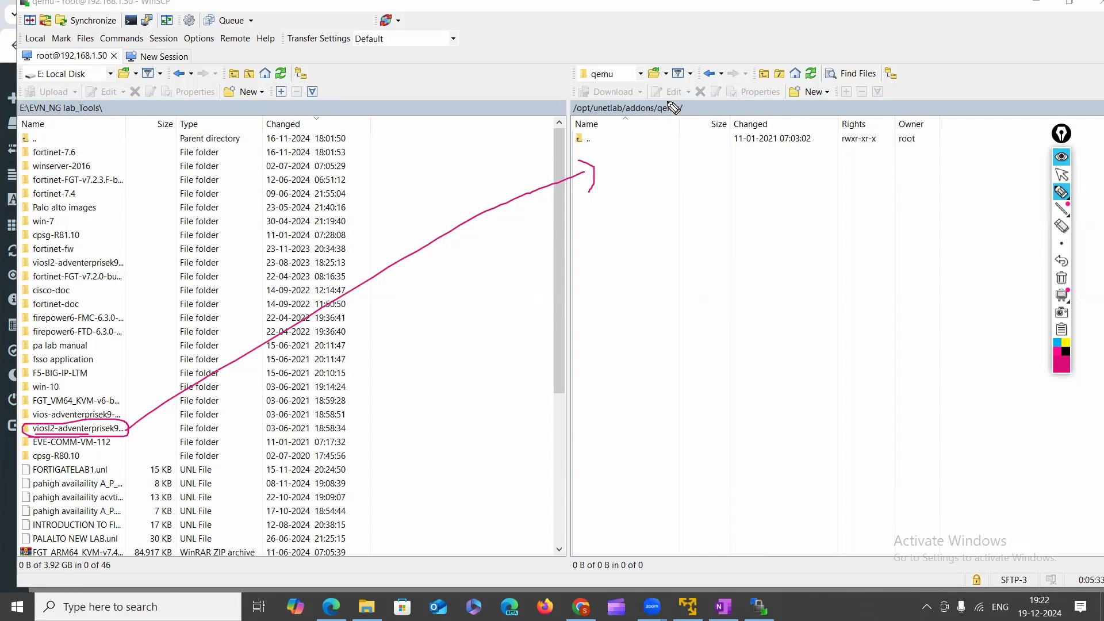
mouse_move(674, 108)
mouse_down()
mouse_move(657, 121)
mouse_move(682, 120)
mouse_move(678, 102)
mouse_move(626, 156)
mouse_up()
drag(618, 151, 690, 146)
mouse_move(605, 163)
mouse_down()
mouse_move(706, 174)
mouse_move(664, 147)
mouse_move(648, 182)
mouse_move(653, 215)
mouse_move(660, 196)
mouse_up()
click(1060, 279)
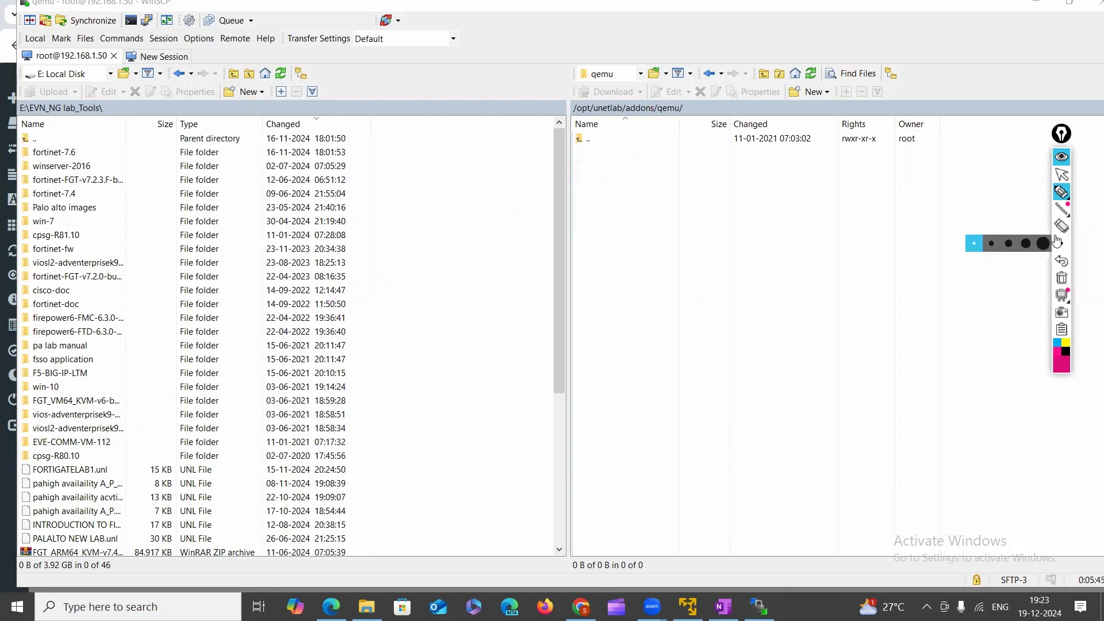
click(1062, 175)
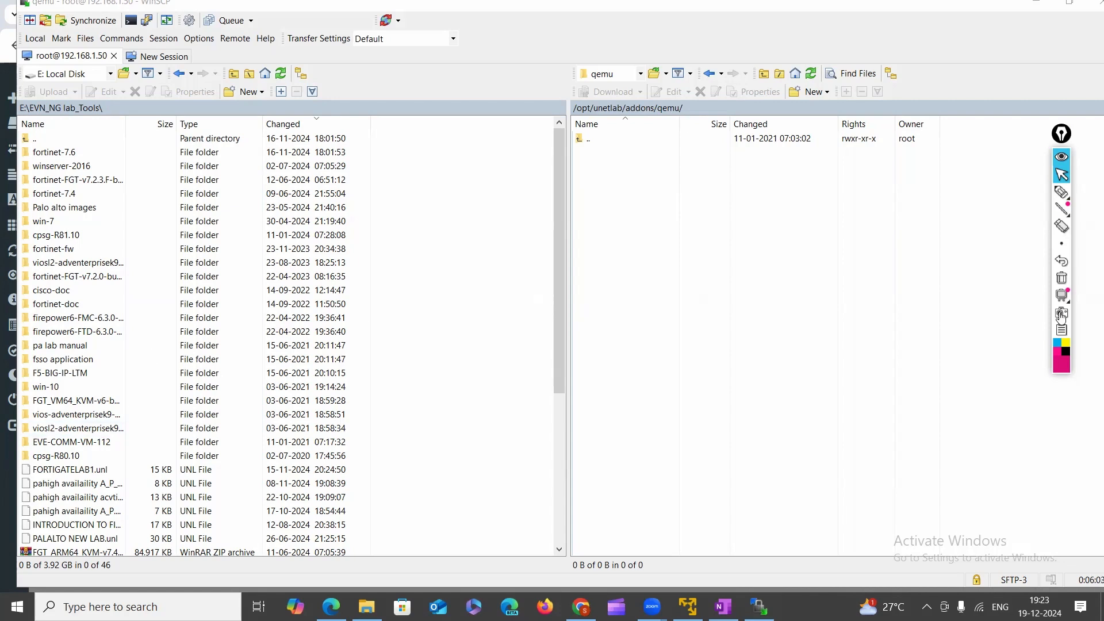
Underline the viosl2 folder, then open viosl2-adventerprisek9-m-15.2.4055 in the local pane.
click(1062, 192)
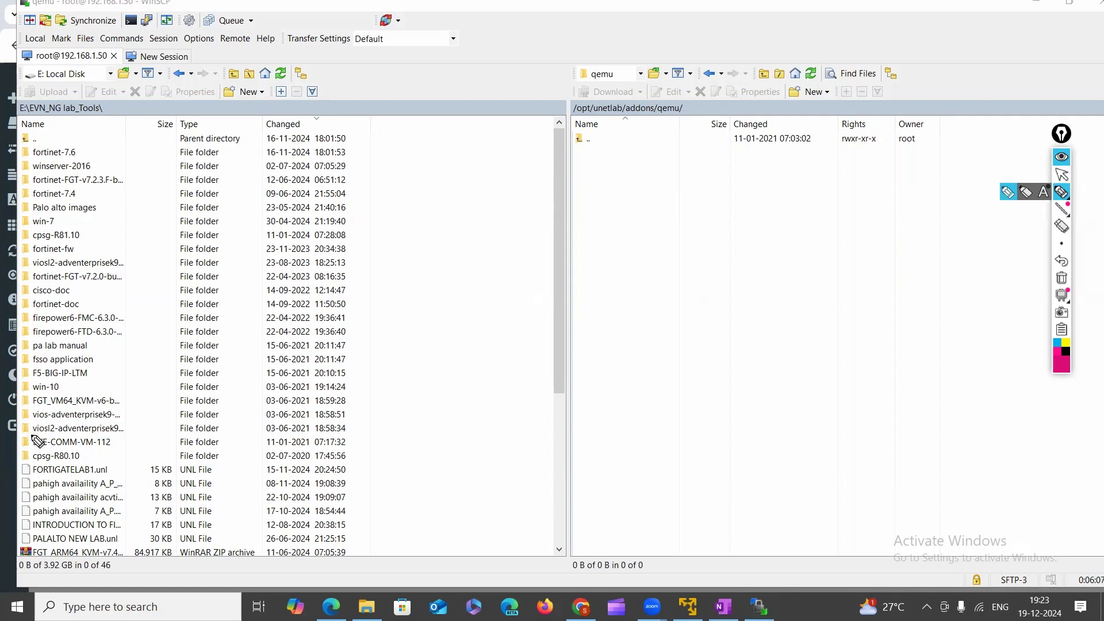
mouse_move(31, 436)
mouse_down()
mouse_move(90, 435)
mouse_move(30, 431)
mouse_move(43, 425)
mouse_move(117, 430)
mouse_move(39, 434)
mouse_up()
mouse_move(1056, 246)
click(1061, 174)
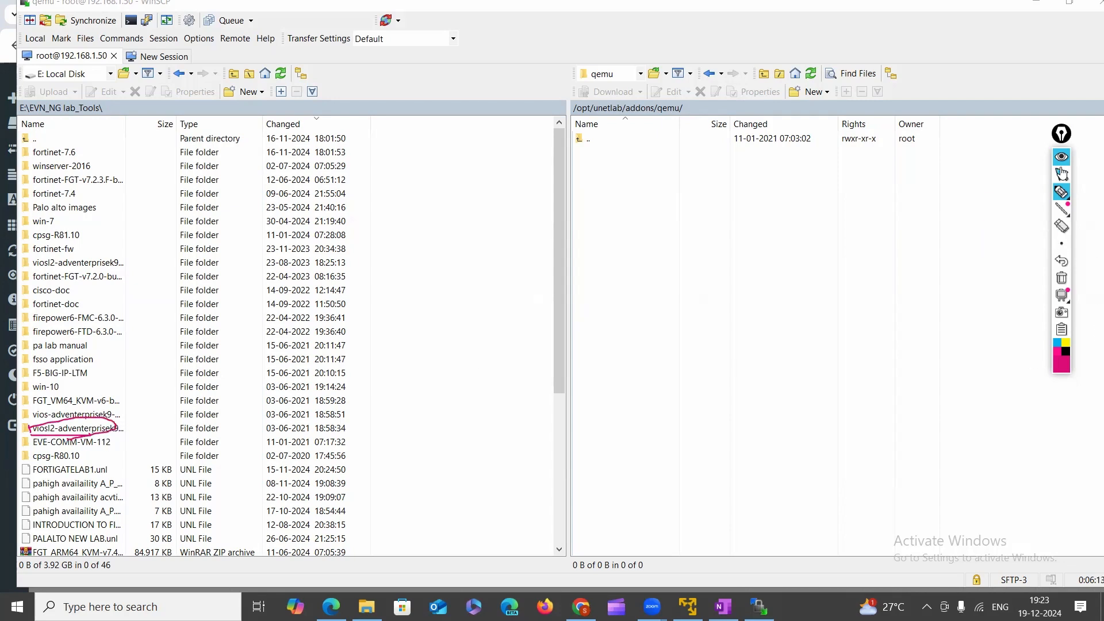
double_click(76, 433)
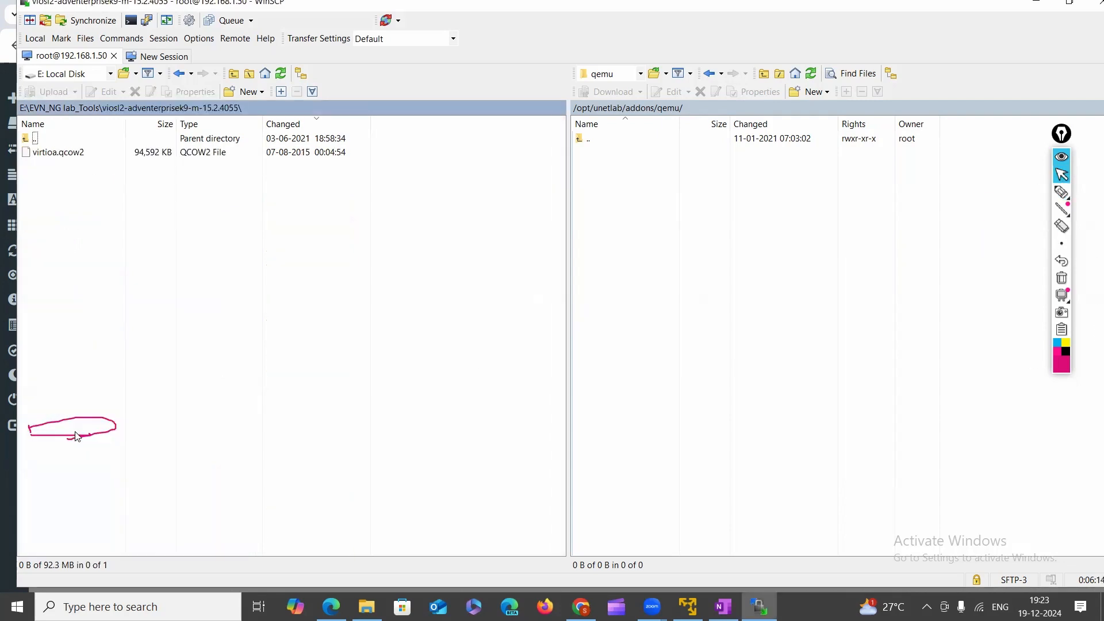
Select the viosl2 virtioa.qcow2, then compare it with the vios-adventerprisek9-m.SPA.156-1.T router's virtioa.qcow2.
click(72, 155)
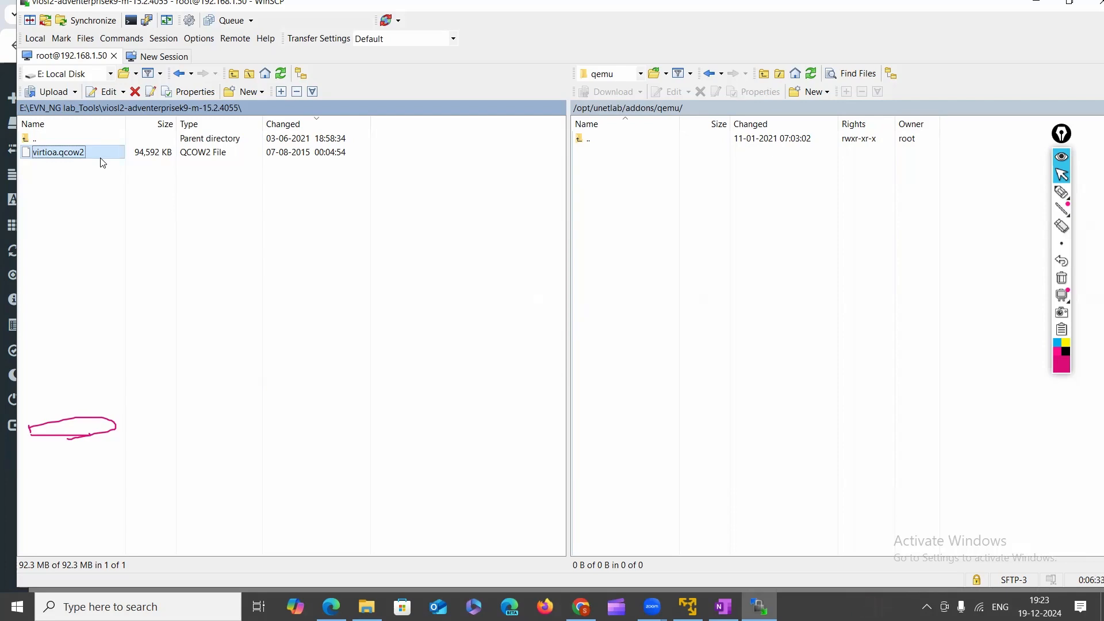
click(184, 74)
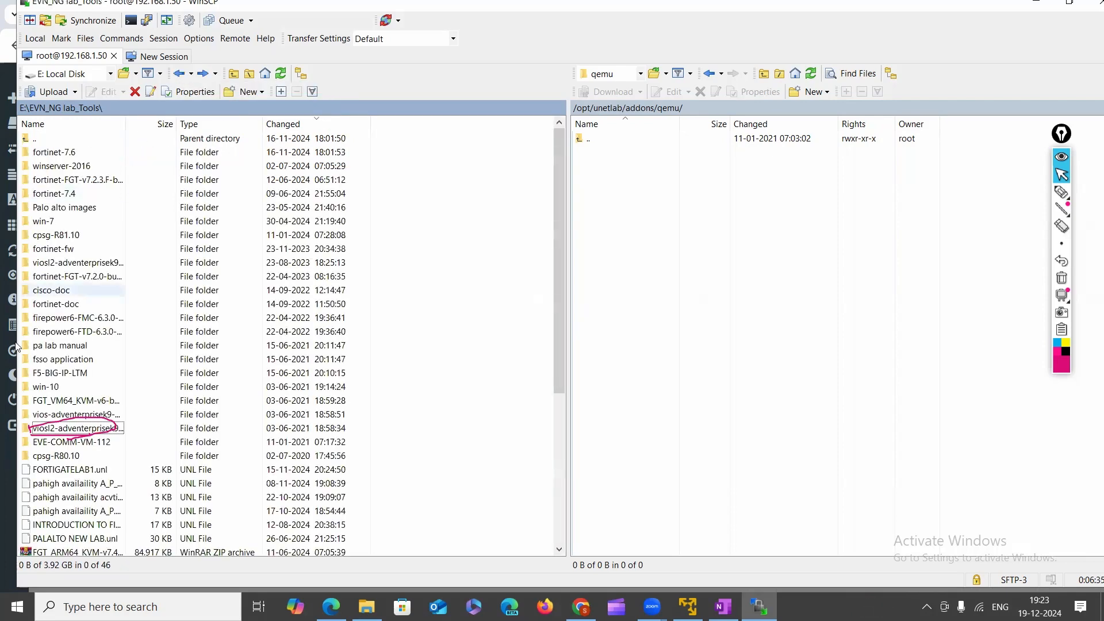
double_click(65, 415)
click(60, 158)
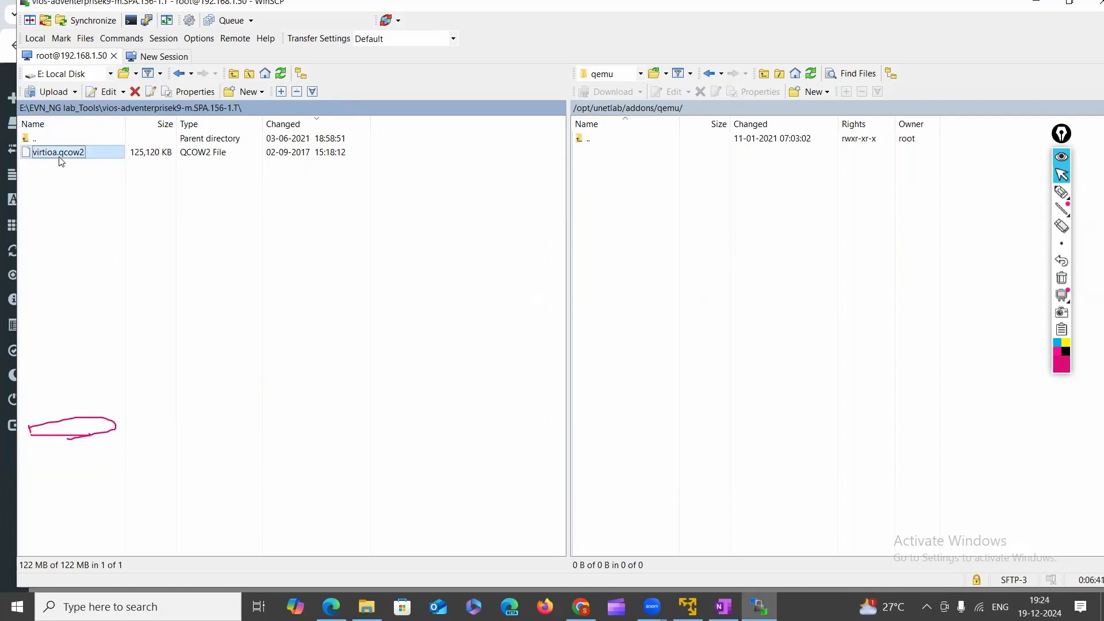
Recheck the router image, then return to viosl2 and select its 94,592 KB virtioa.qcow2.
click(178, 73)
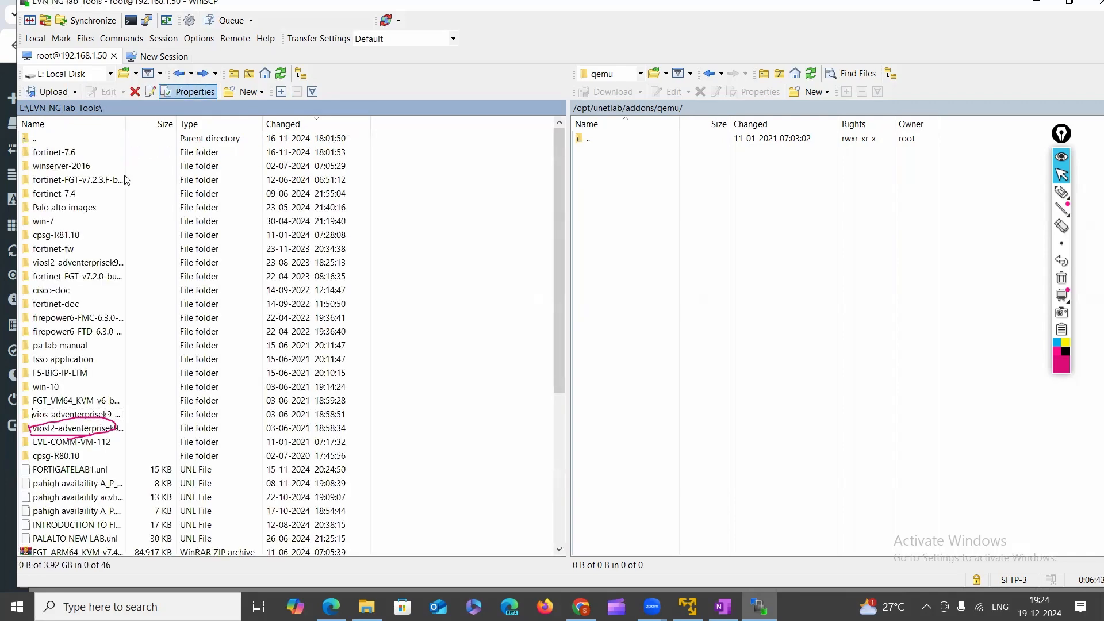
double_click(53, 416)
click(75, 154)
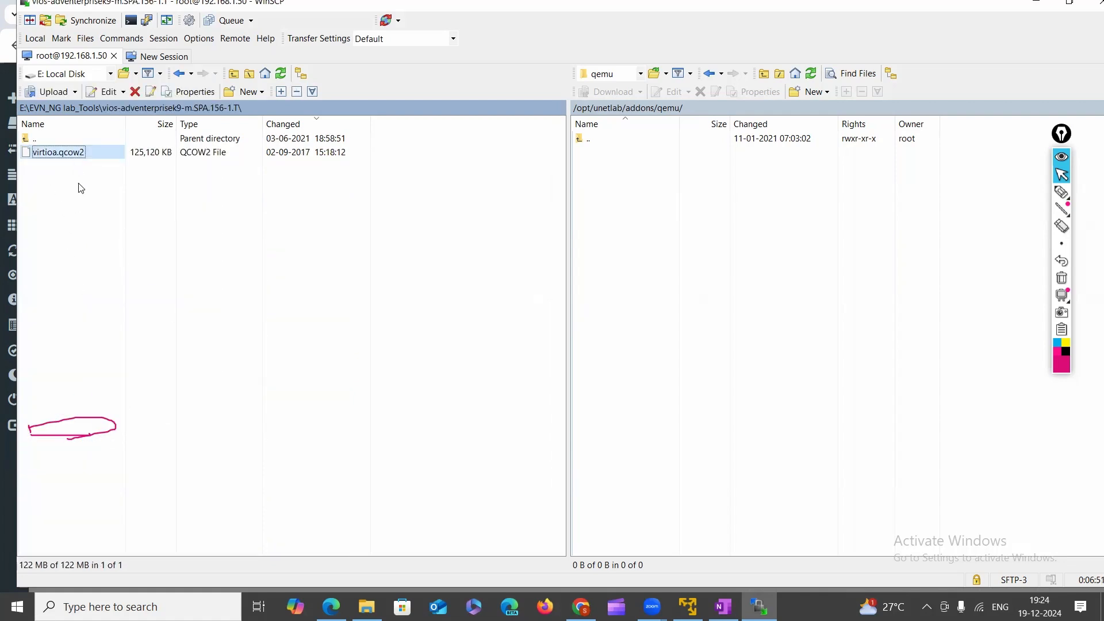
key(alt+Left)
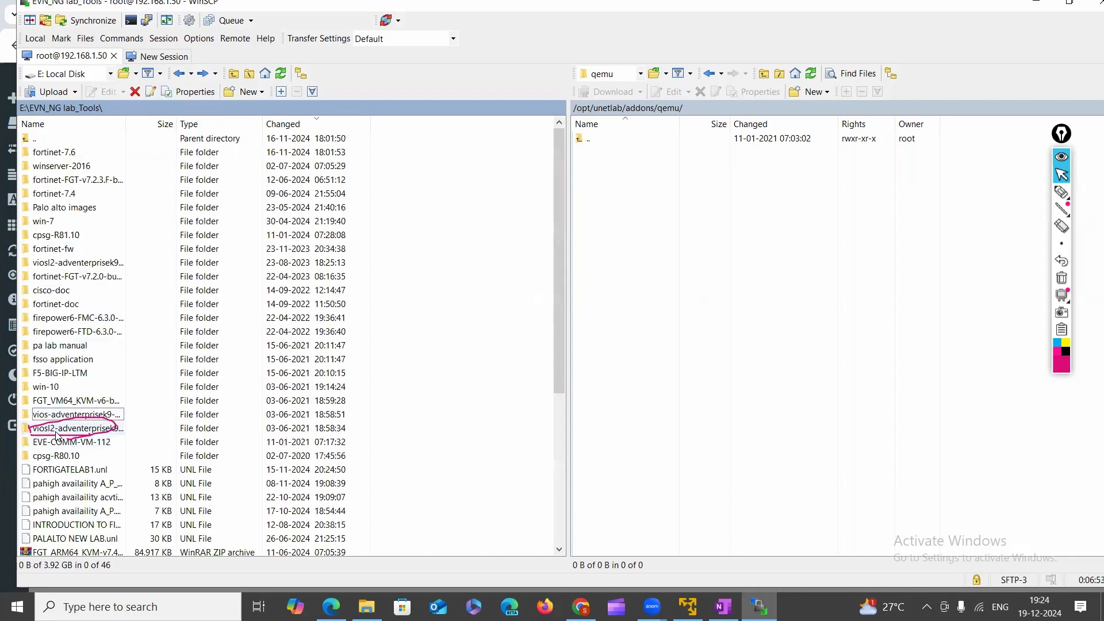
double_click(56, 430)
click(64, 154)
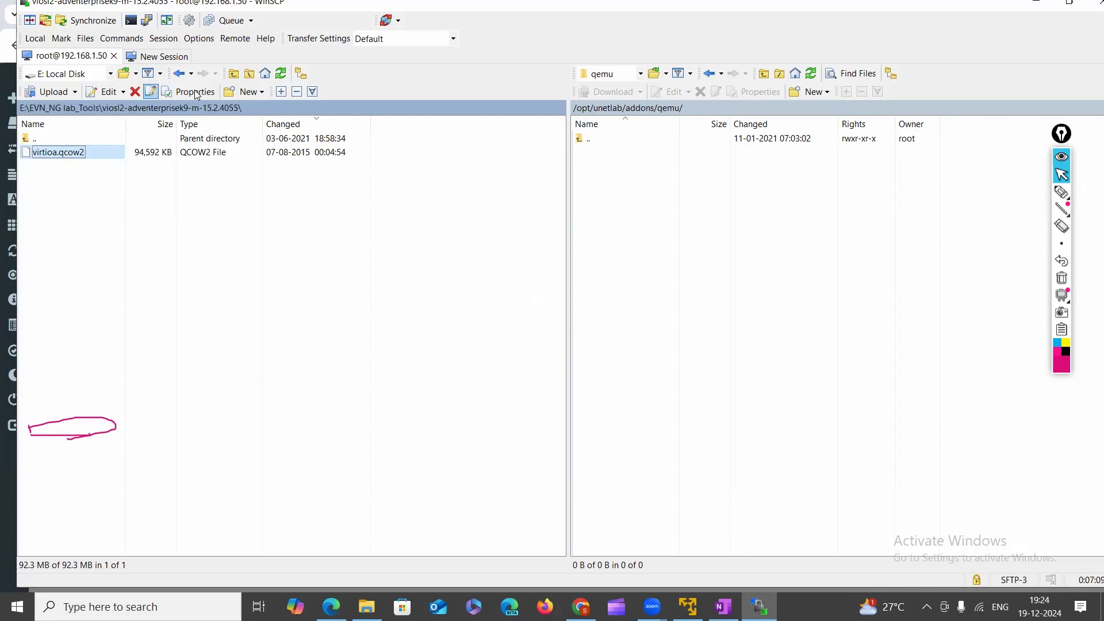
Mark the switch image's 94,592 KB file size with Epic Pen.
click(1062, 192)
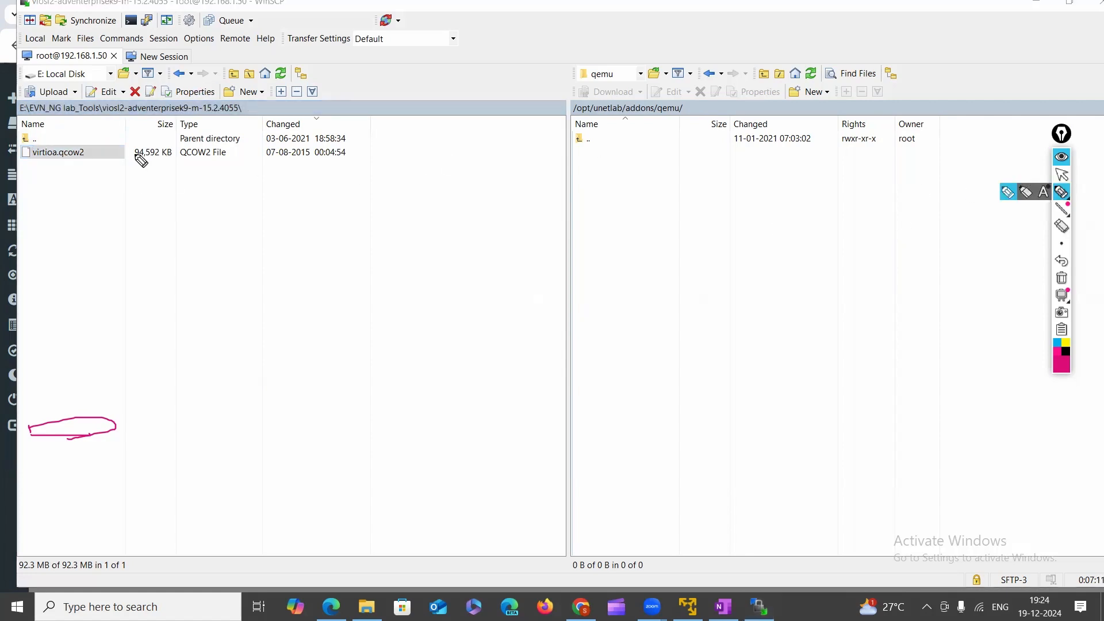
mouse_move(140, 158)
mouse_down()
mouse_move(184, 158)
mouse_move(129, 141)
mouse_move(125, 160)
mouse_up()
drag(107, 113, 131, 114)
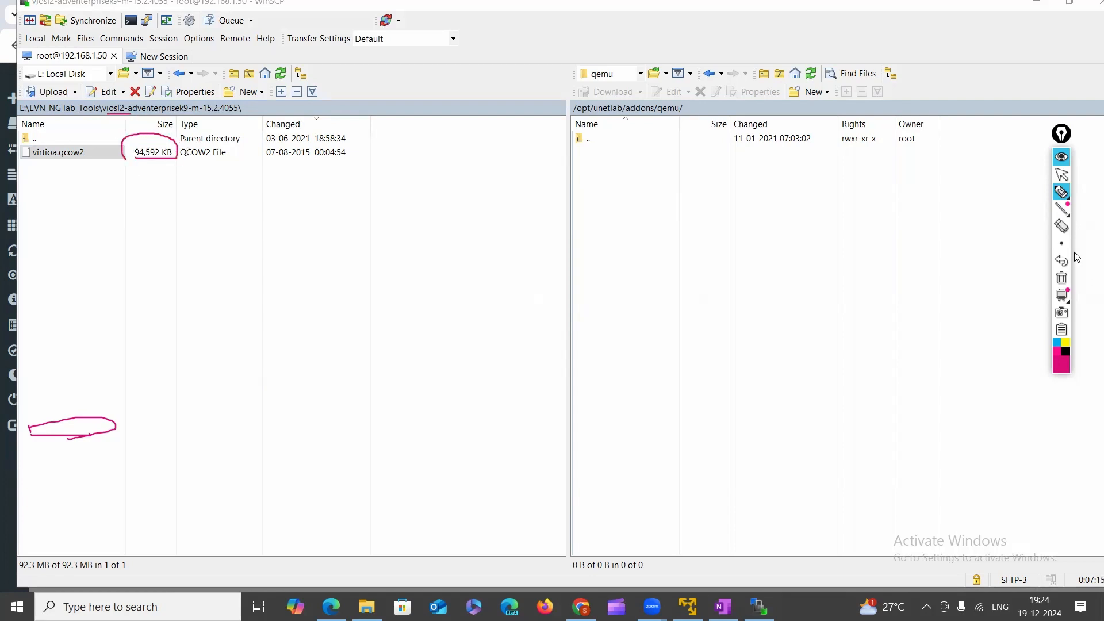
click(1061, 174)
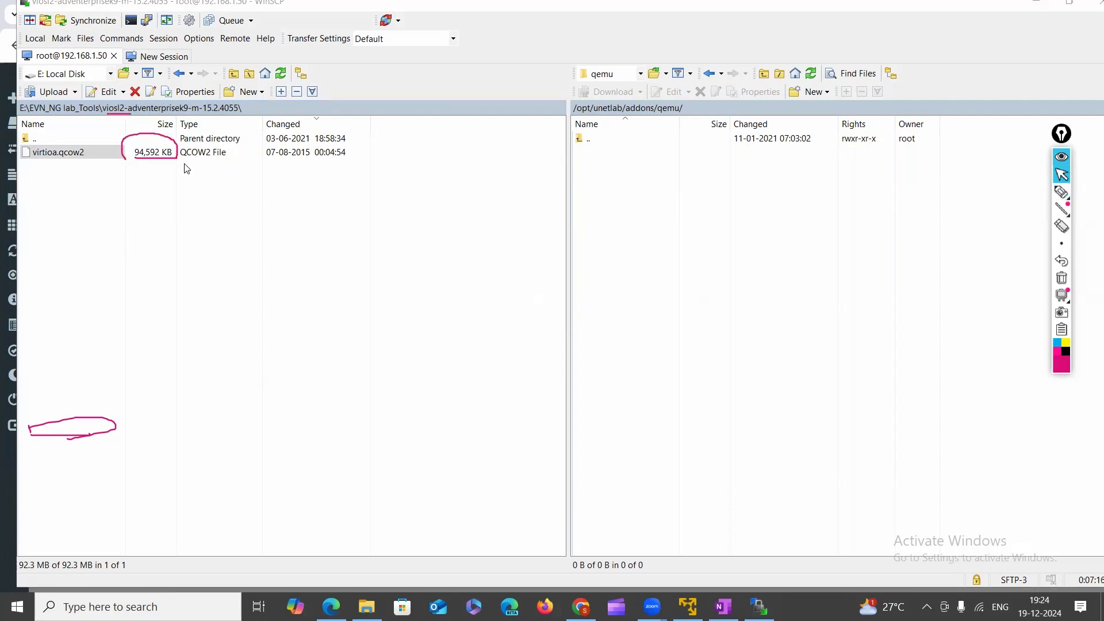
Open the vios-adventerprisek9-m.SPA.156-1.T folder, showing its 125,120 KB virtioa.qcow2.
click(178, 73)
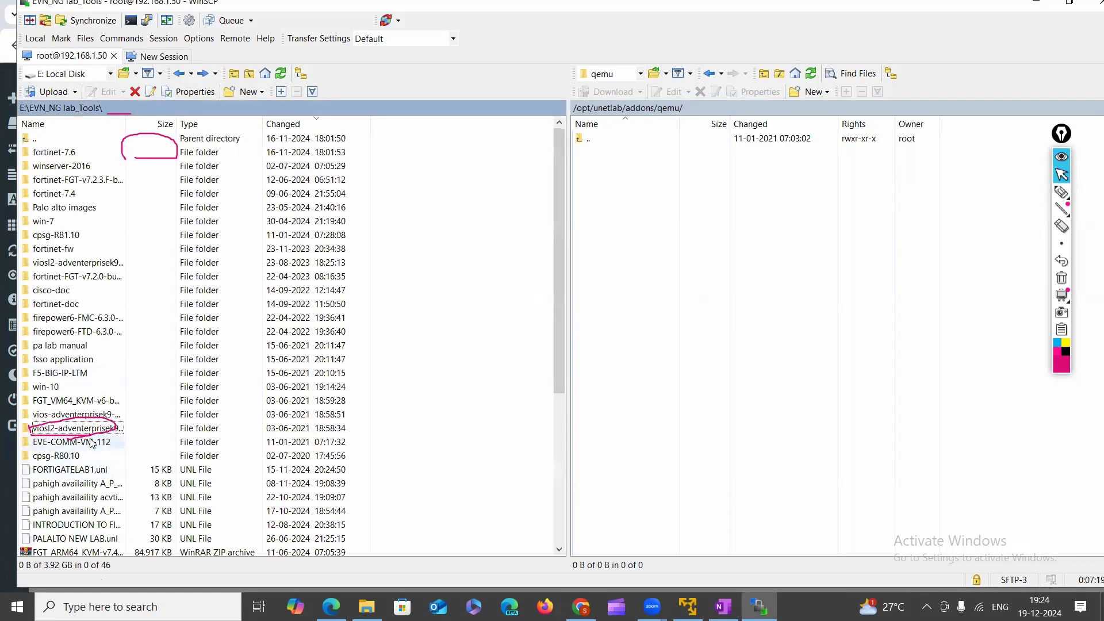
click(75, 415)
double_click(74, 415)
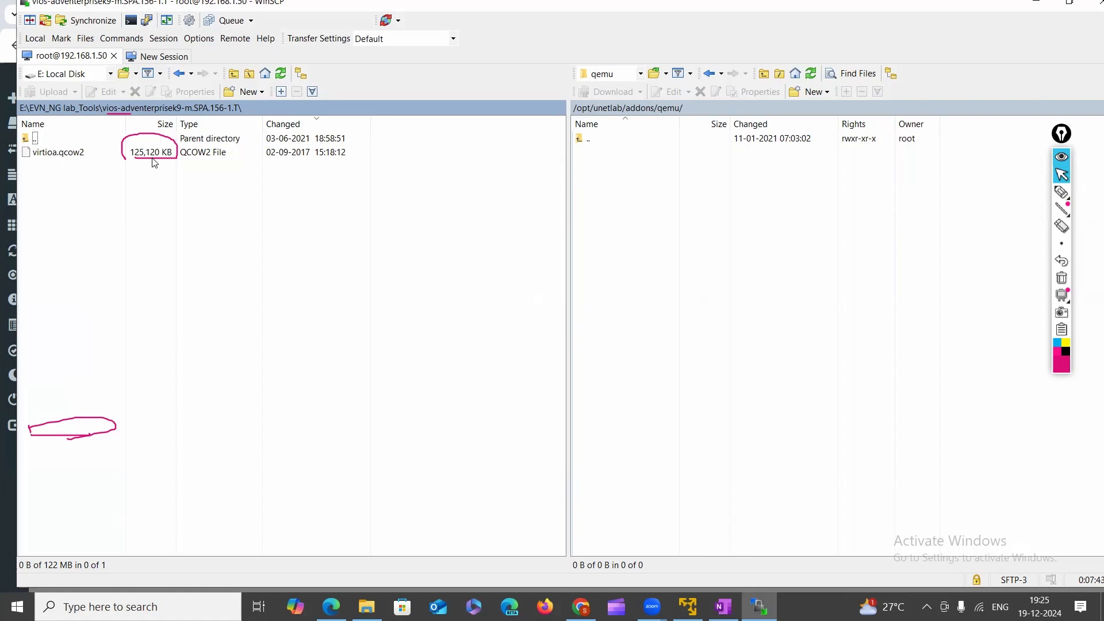
Draw an Epic Pen mark on the WinSCP file listing.
mouse_move(1062, 195)
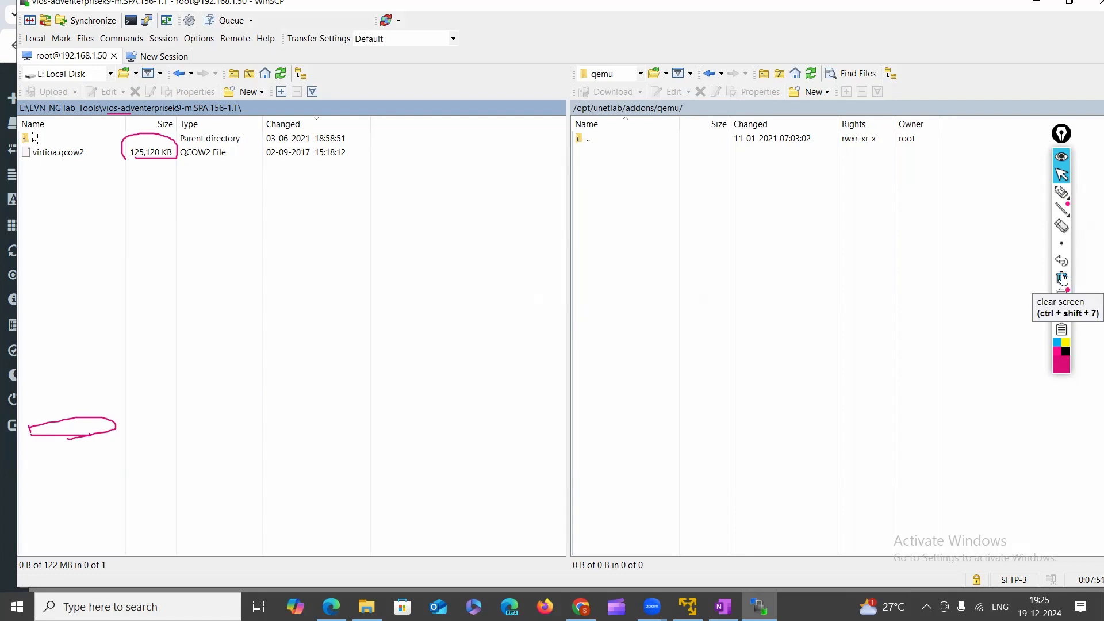
click(1062, 191)
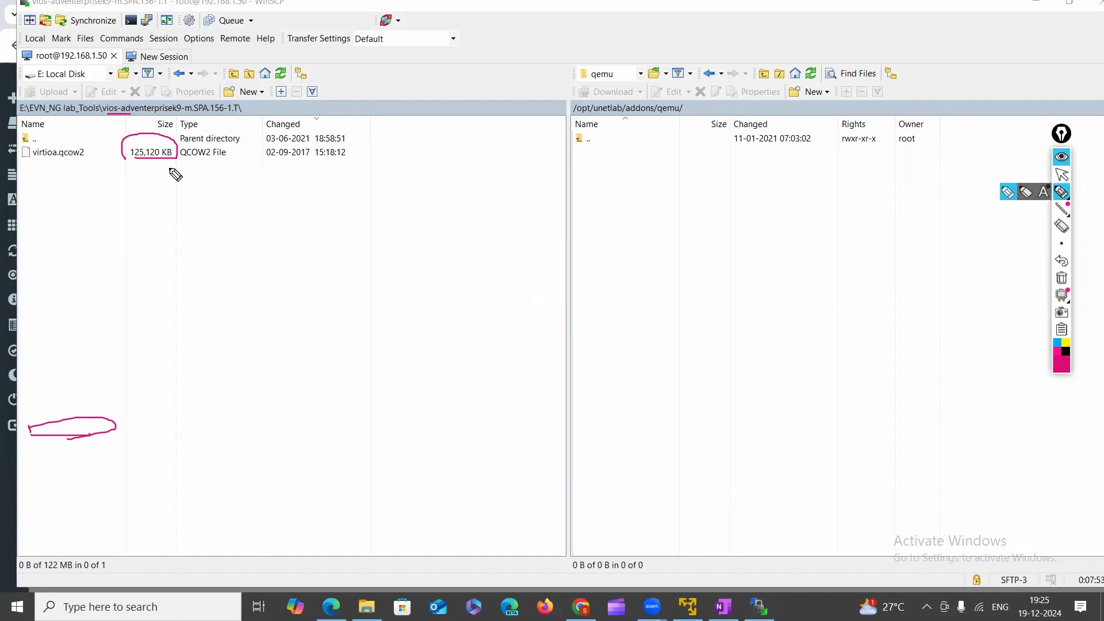
mouse_move(136, 165)
mouse_down()
mouse_move(175, 144)
mouse_move(118, 154)
mouse_move(125, 160)
mouse_up()
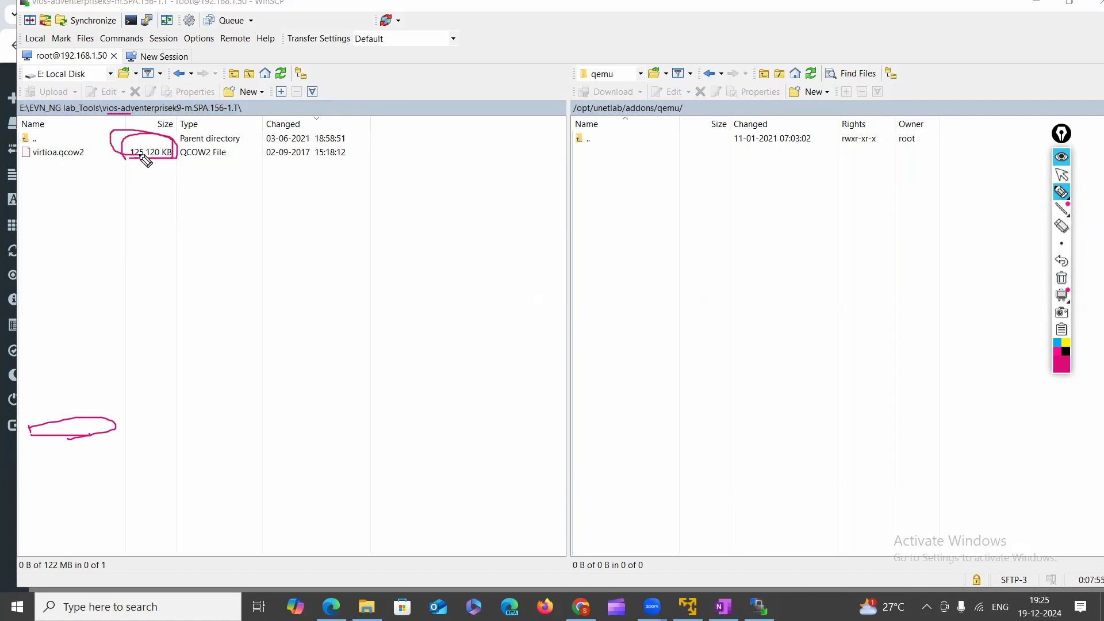
click(1062, 277)
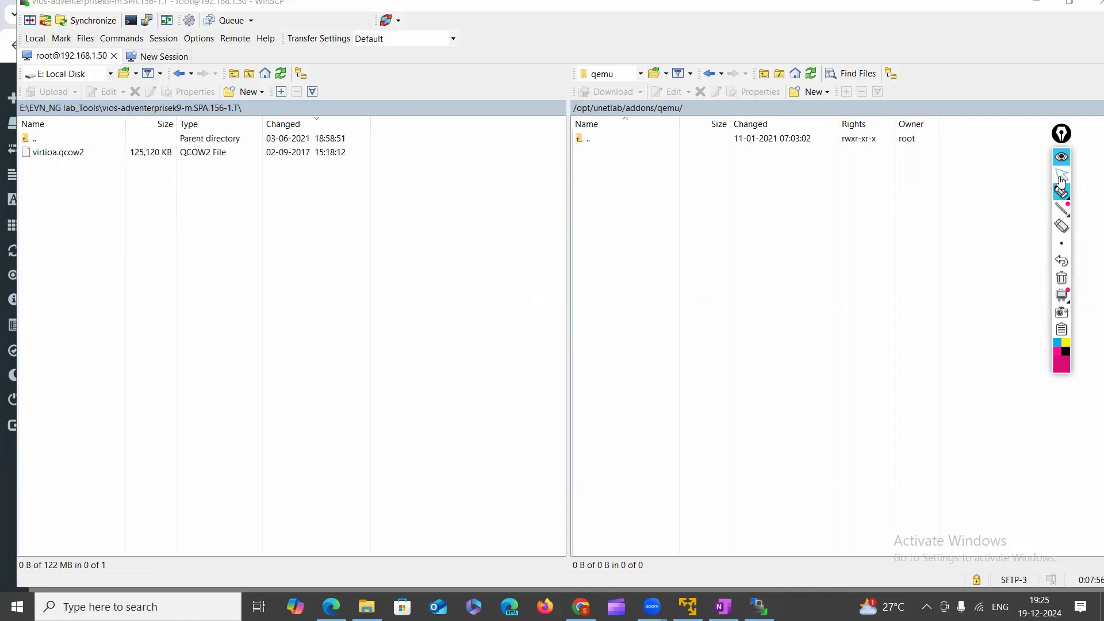
click(1062, 174)
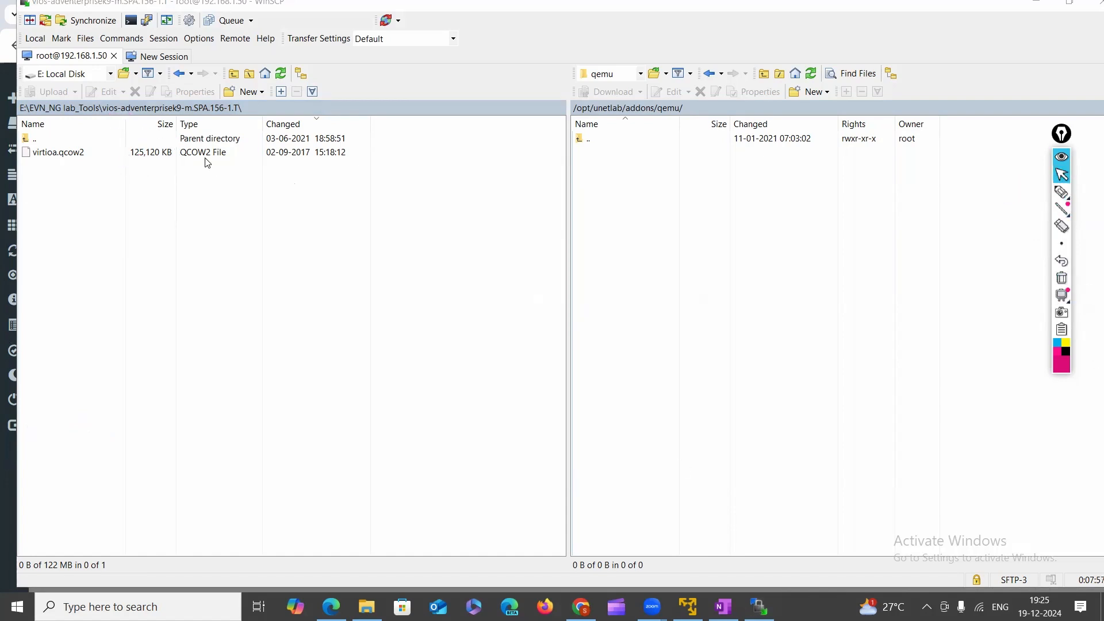
Upload the viosl2 folder from E:\EVN_NG lab_Tools to the server's qemu folder and check its virtioa.qcow2.
click(177, 75)
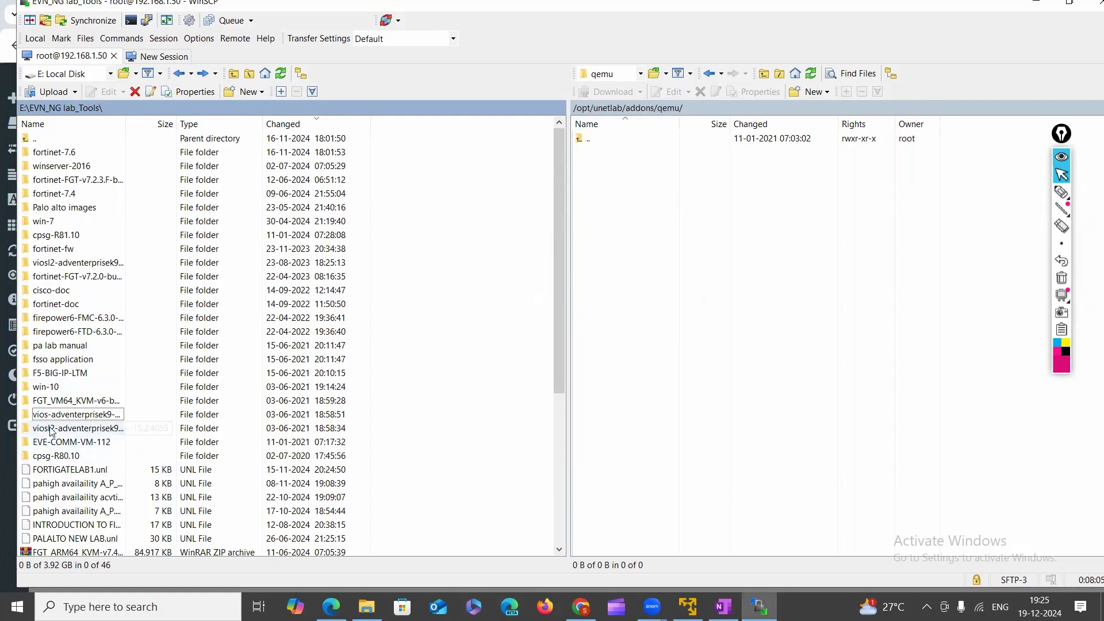
drag(50, 432, 631, 188)
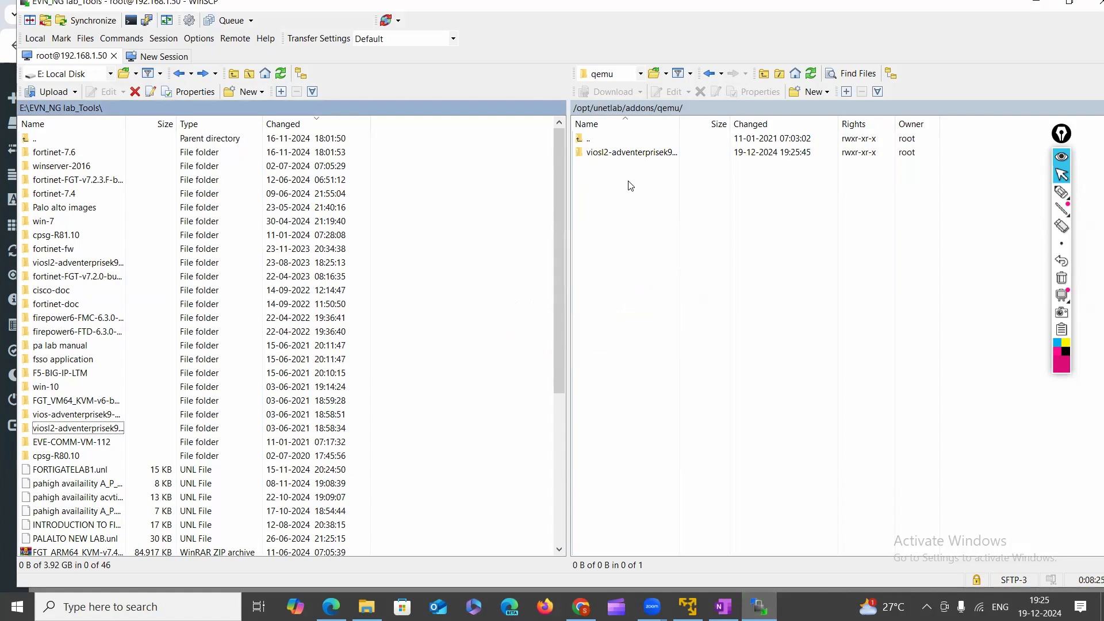
double_click(615, 153)
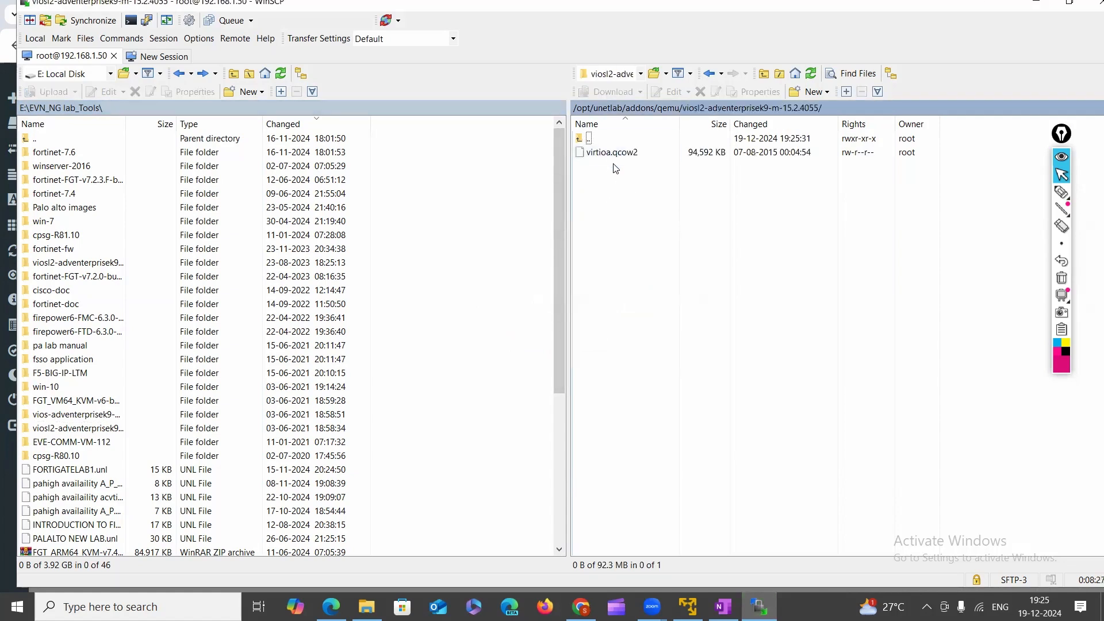
click(610, 158)
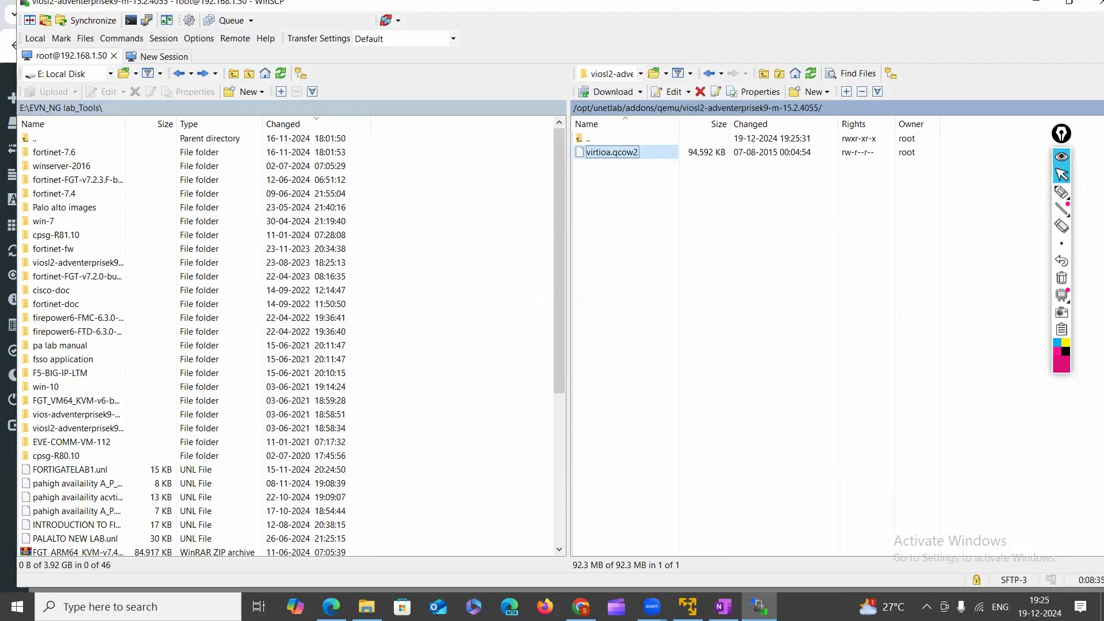
click(581, 607)
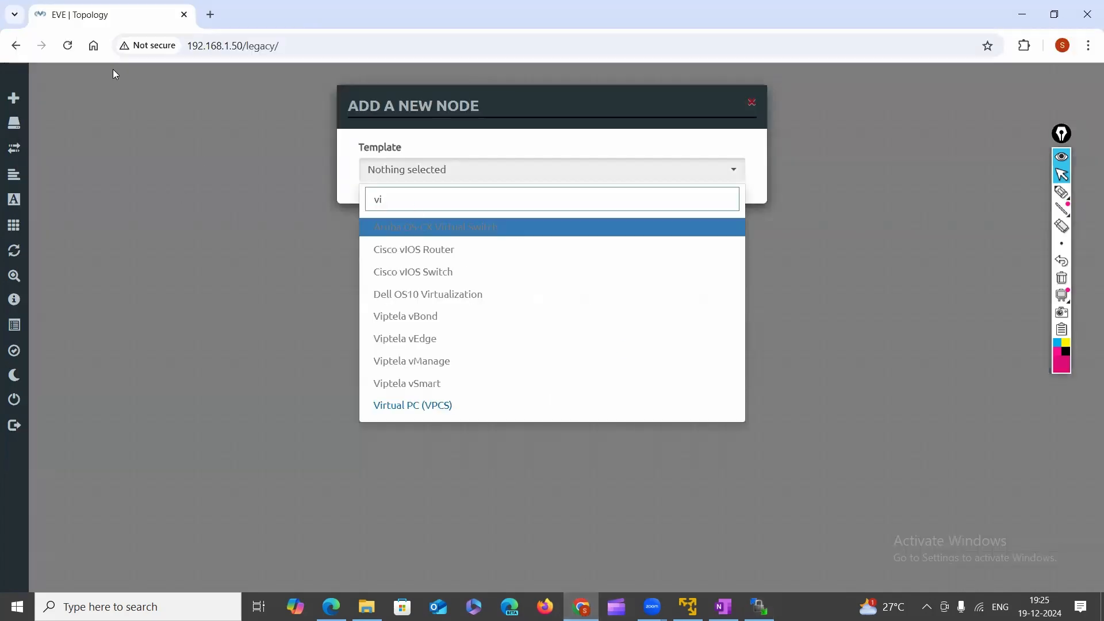
Reload the topology and add a node from the Cisco vIOS Switch template, found by searching 'vi'.
click(67, 45)
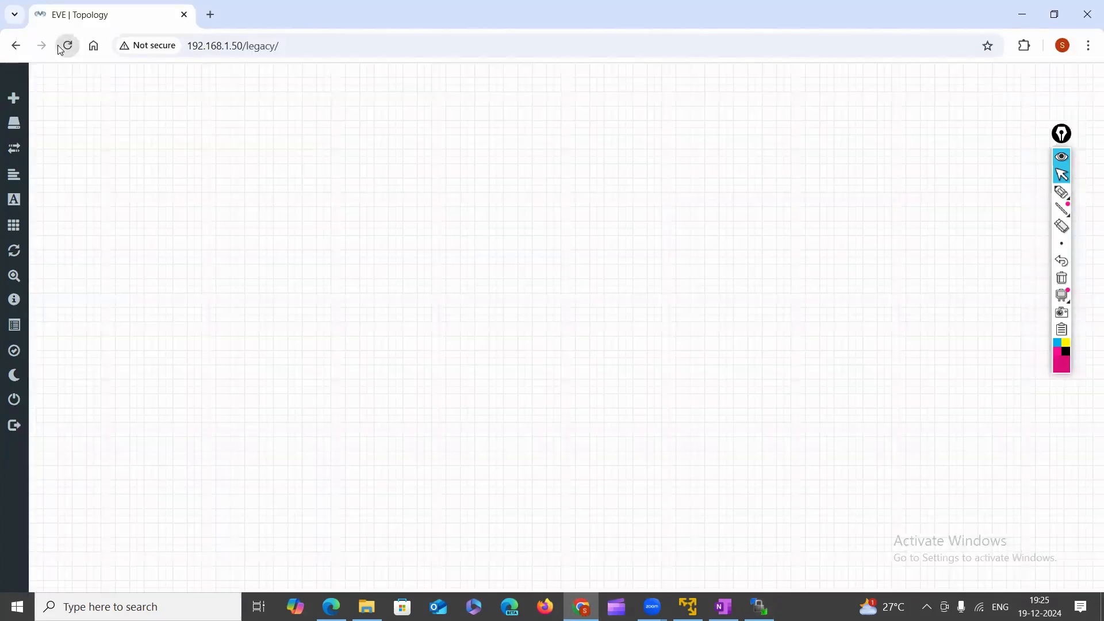
right_click(376, 192)
click(405, 218)
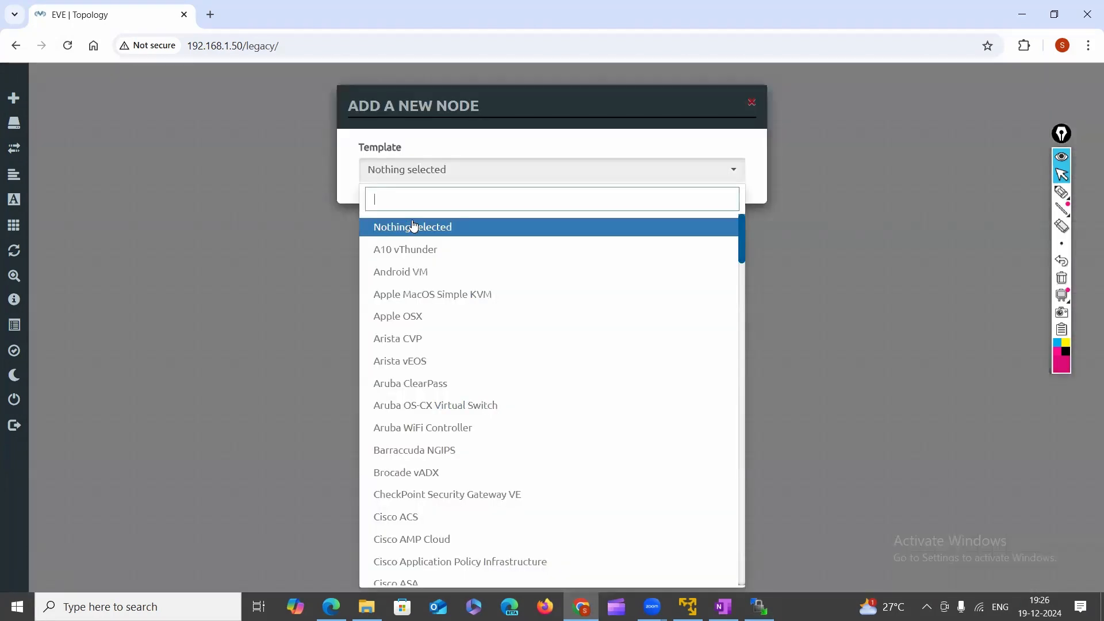
text(vi)
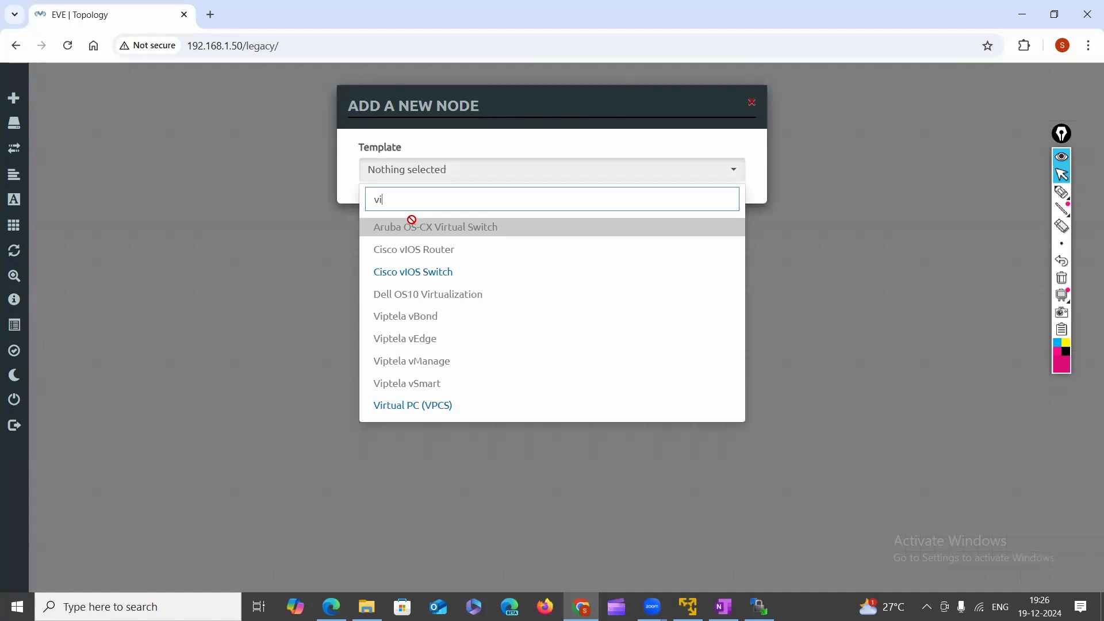
click(409, 272)
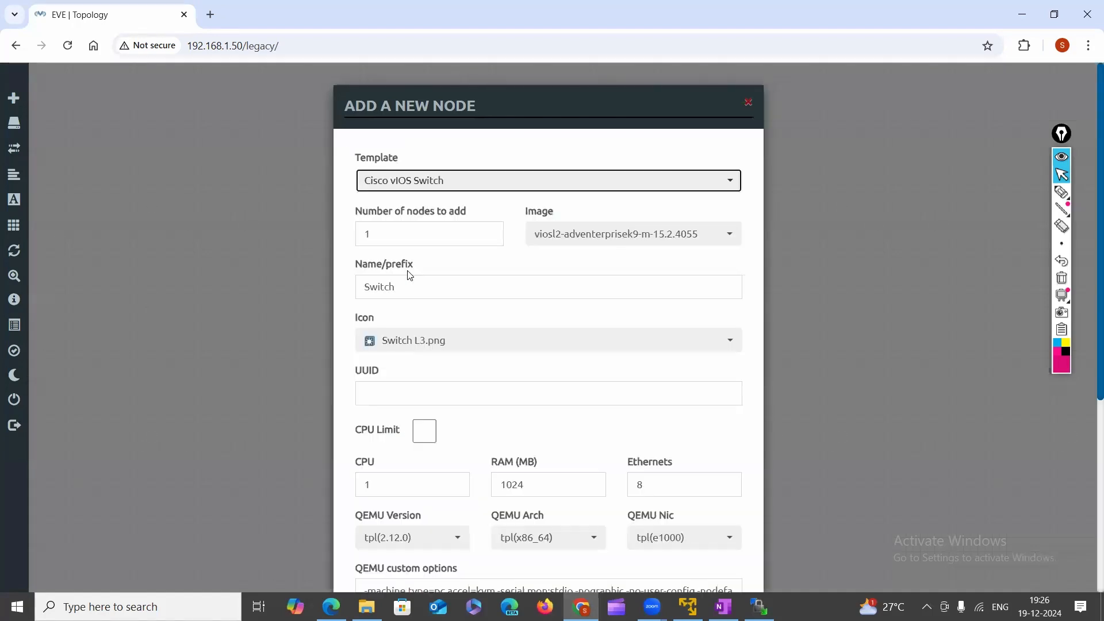
Confirm the viosl2-adventerprisek9-m-15.2.4055 image is chosen and set the number of nodes to 2.
click(721, 231)
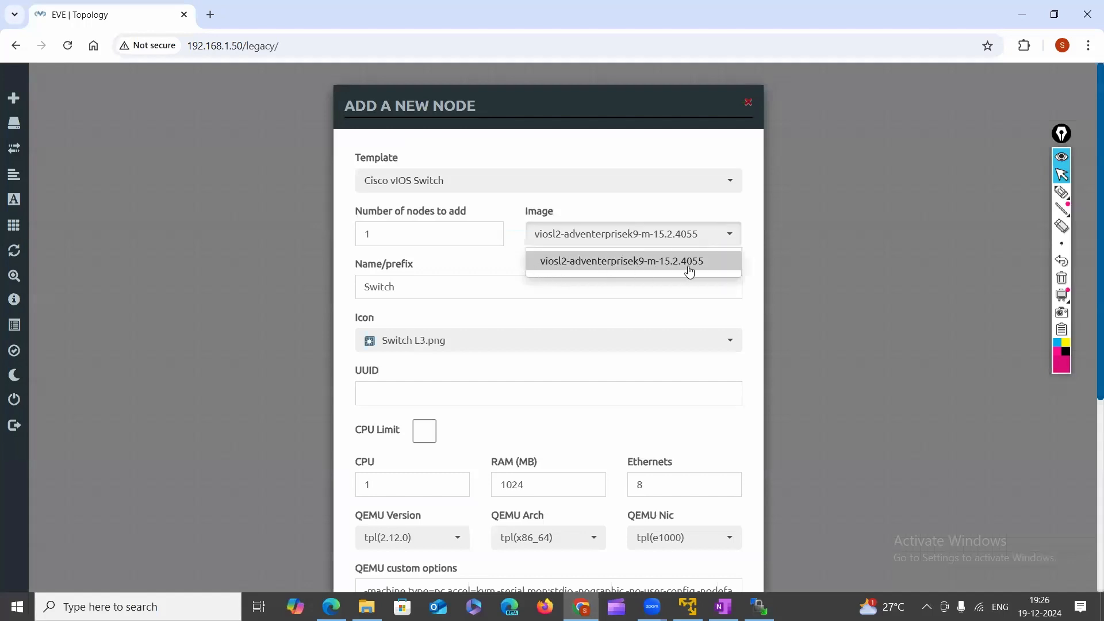
click(1061, 191)
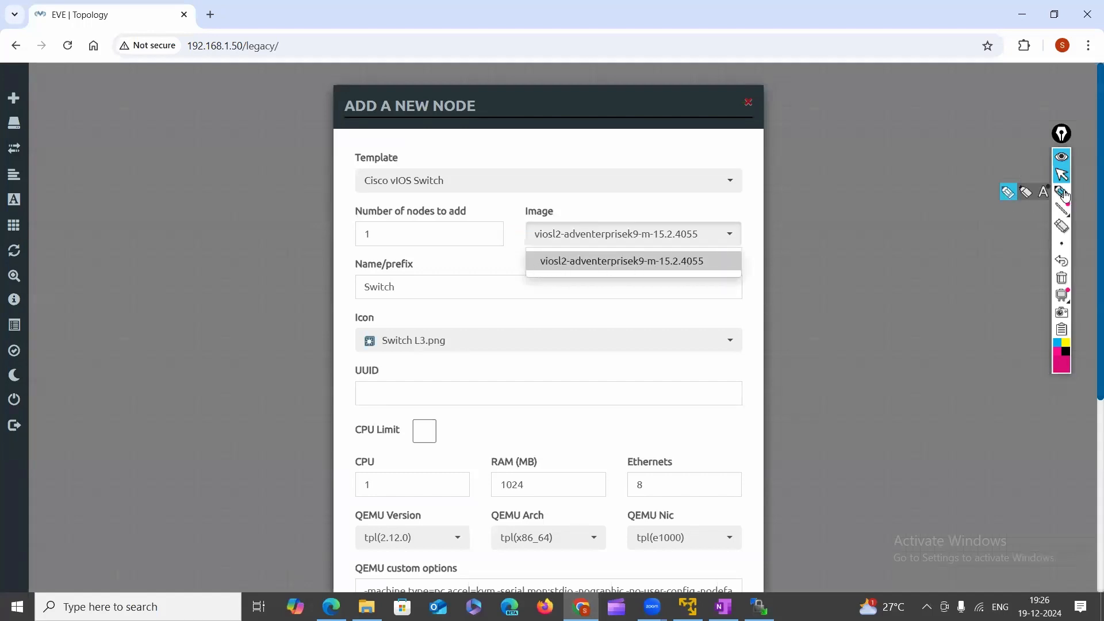
mouse_move(538, 249)
mouse_down()
mouse_move(716, 236)
mouse_move(522, 229)
mouse_move(594, 241)
mouse_up()
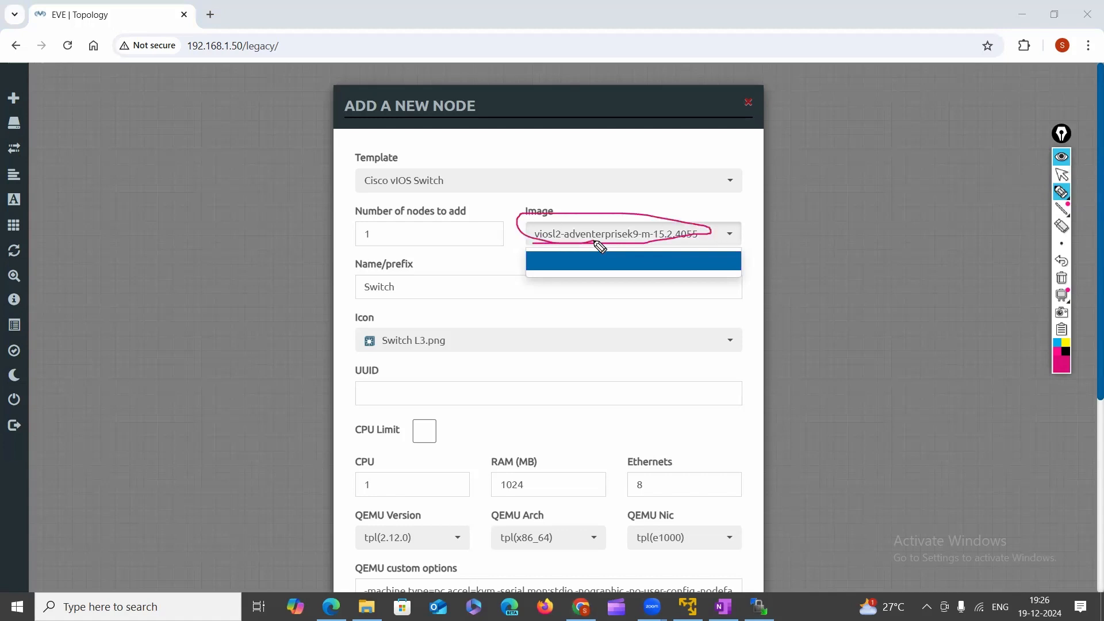
click(1062, 174)
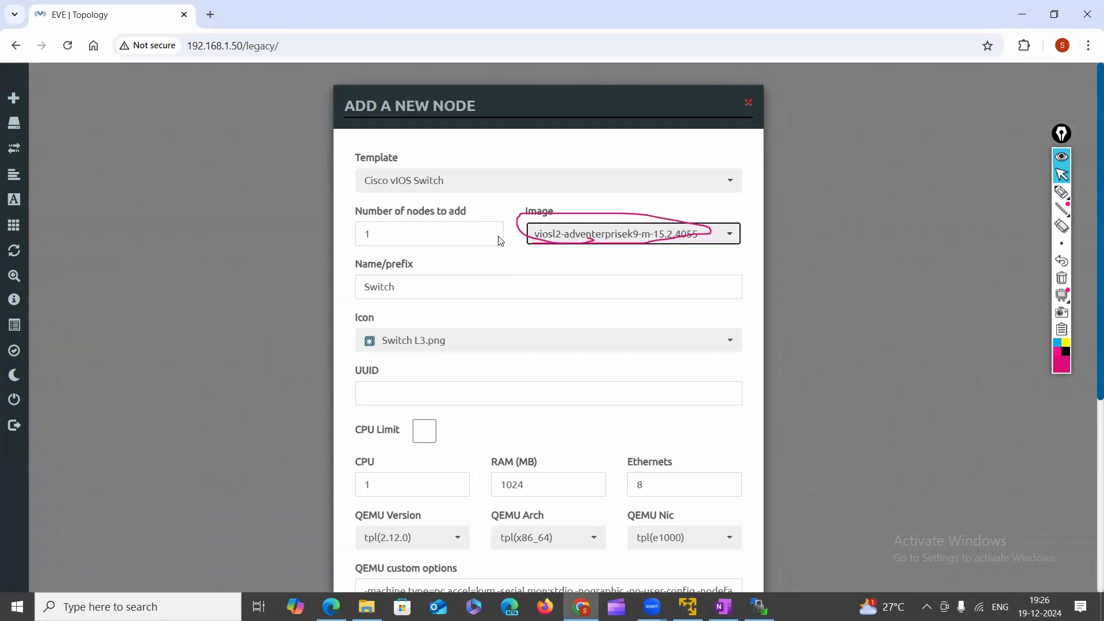
click(391, 242)
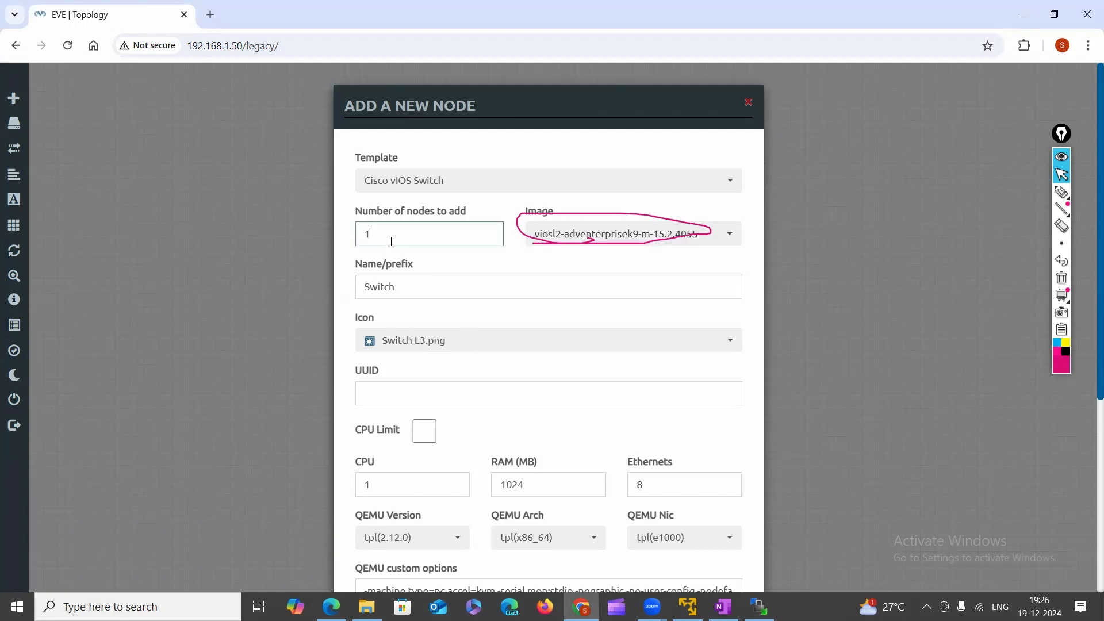
key(BackSpace)
click(678, 481)
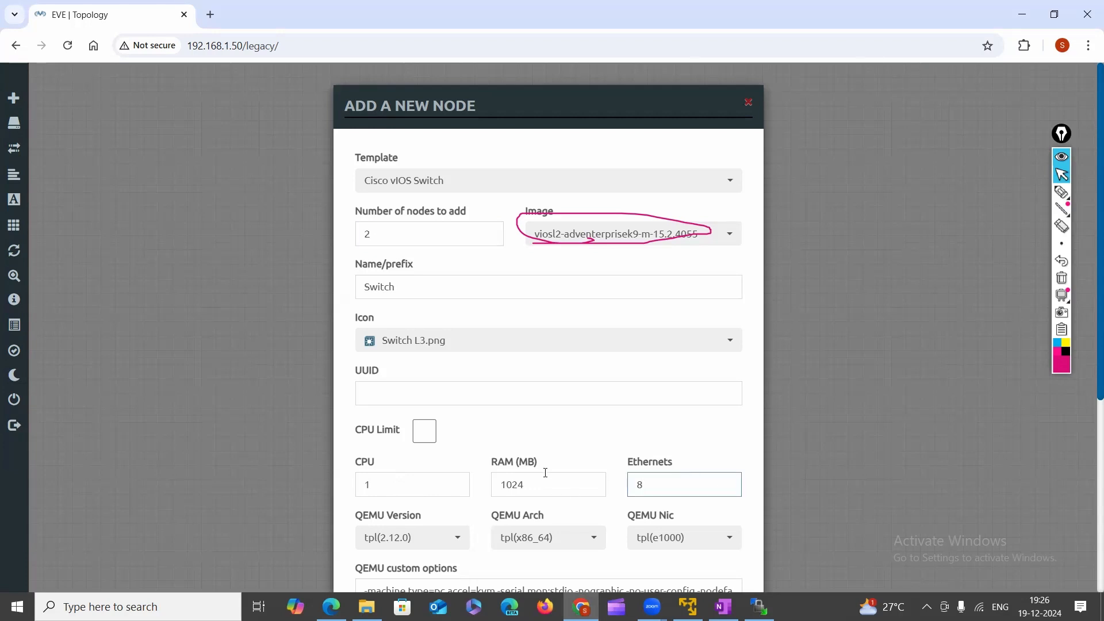
Scroll to the node's Console setting, show its type choices, and mark them with Epic Pen.
scroll(545, 472, down, 1)
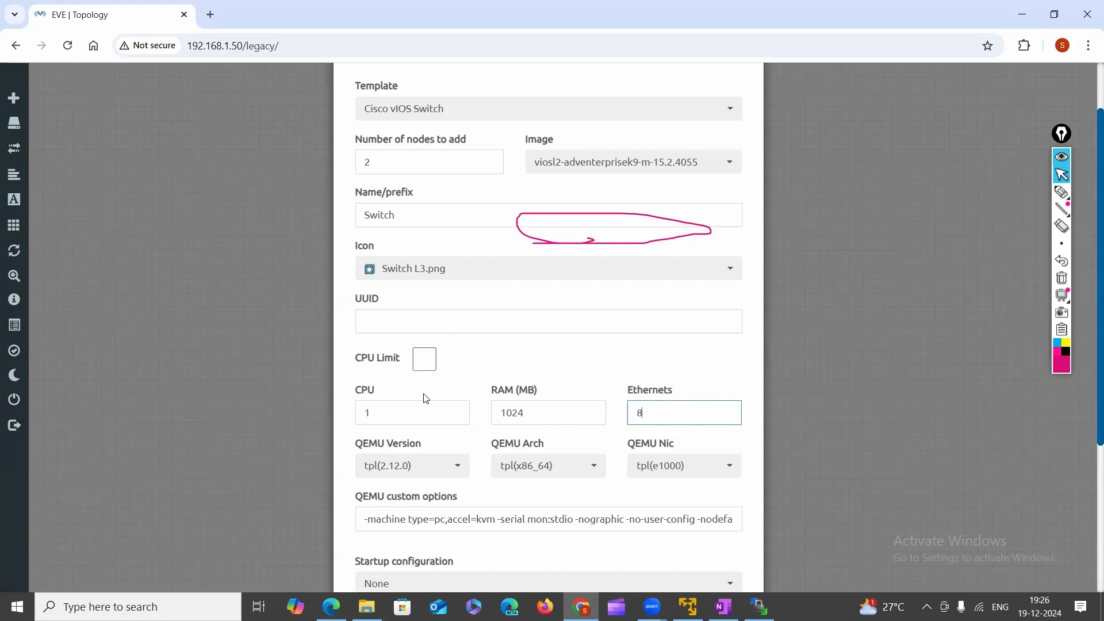
scroll(431, 423, down, 4)
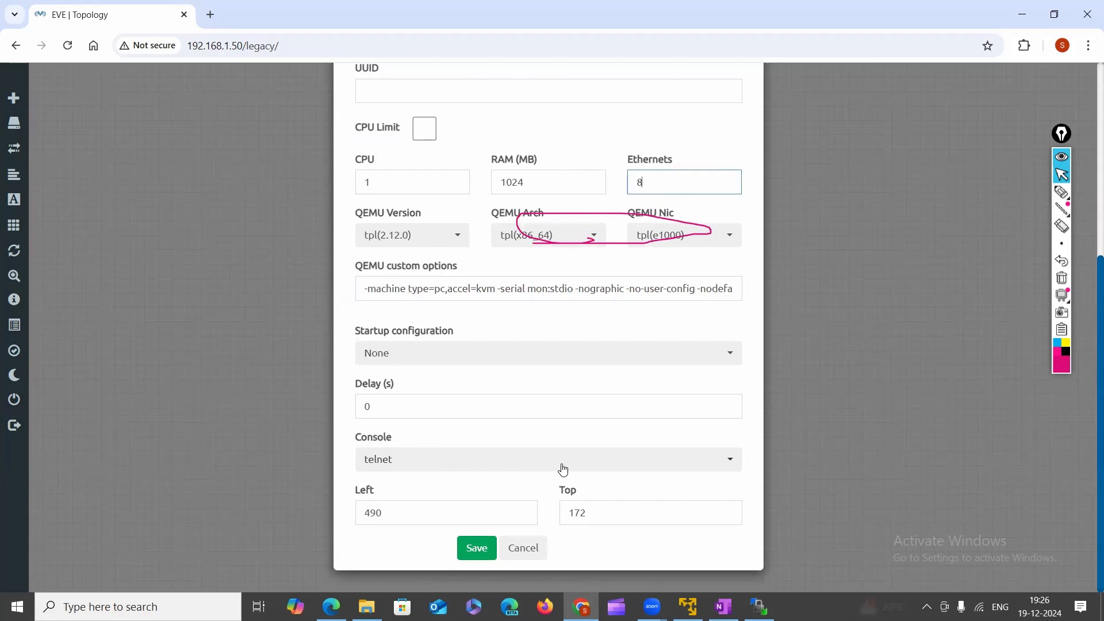
click(727, 469)
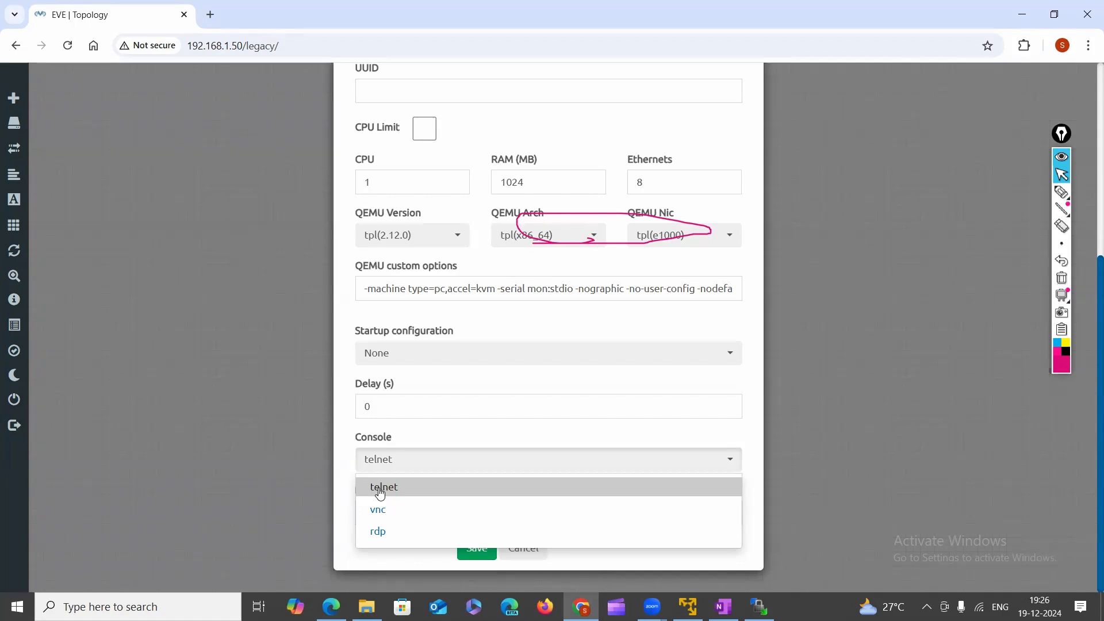
click(1061, 193)
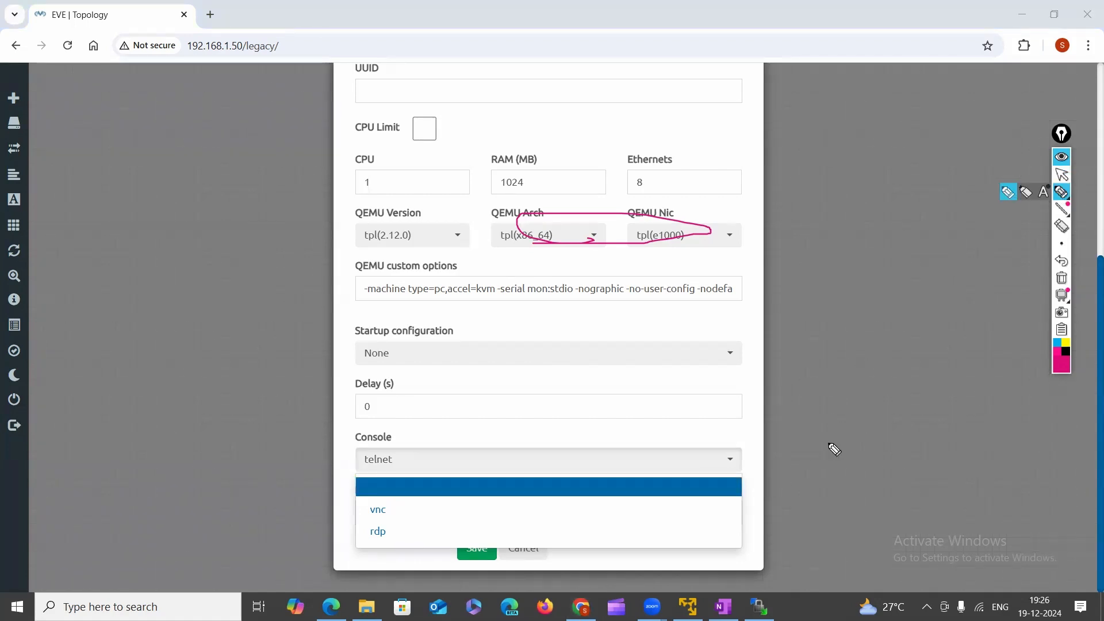
drag(742, 490, 867, 474)
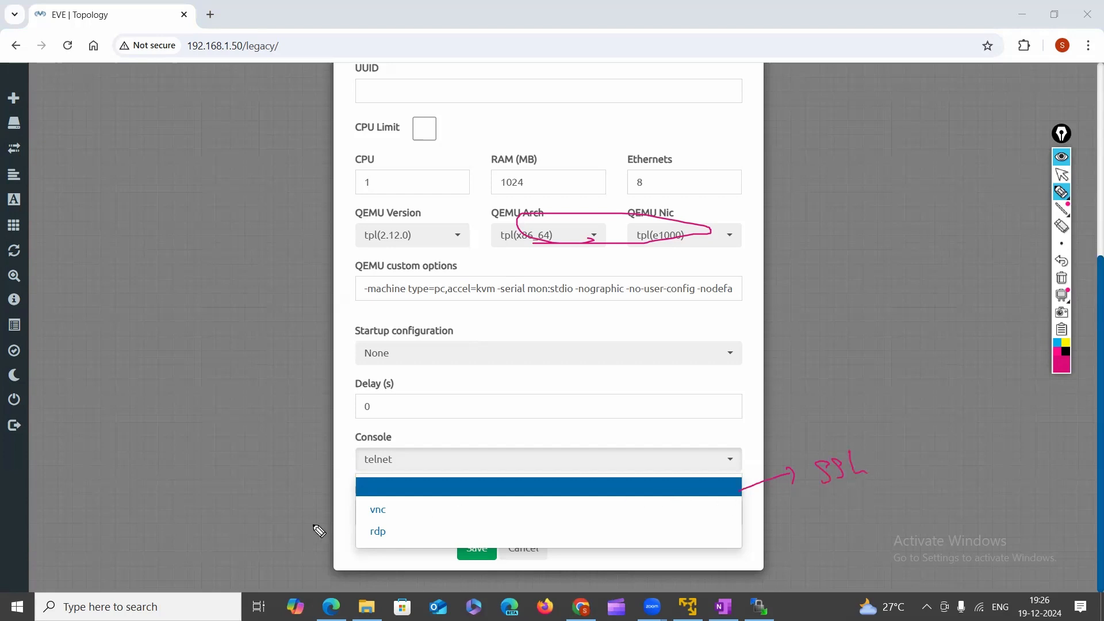
click(359, 500)
mouse_move(368, 469)
mouse_down()
mouse_move(400, 463)
mouse_move(360, 465)
mouse_move(344, 490)
mouse_move(352, 498)
mouse_up()
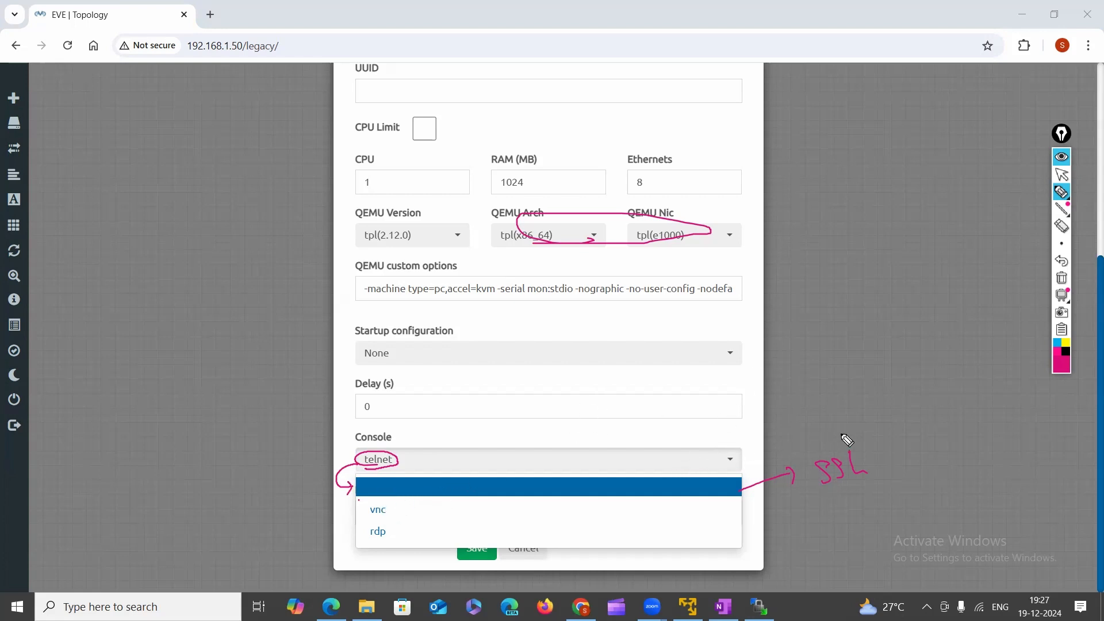
Draw further Epic Pen marks on the node settings, then keep telnet as the console type.
click(843, 321)
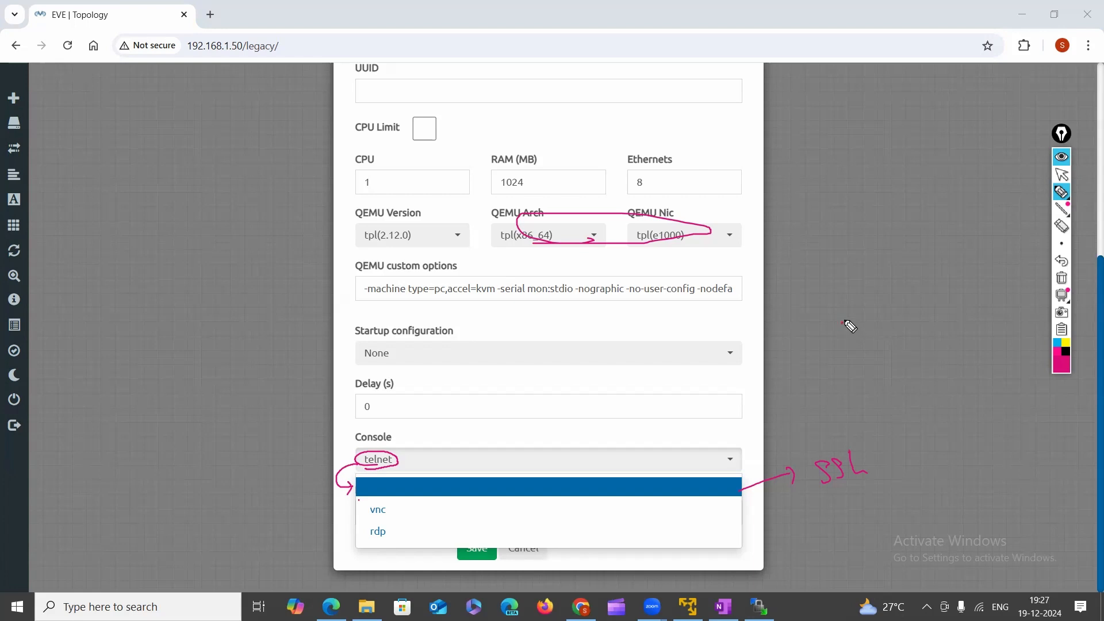
click(1062, 279)
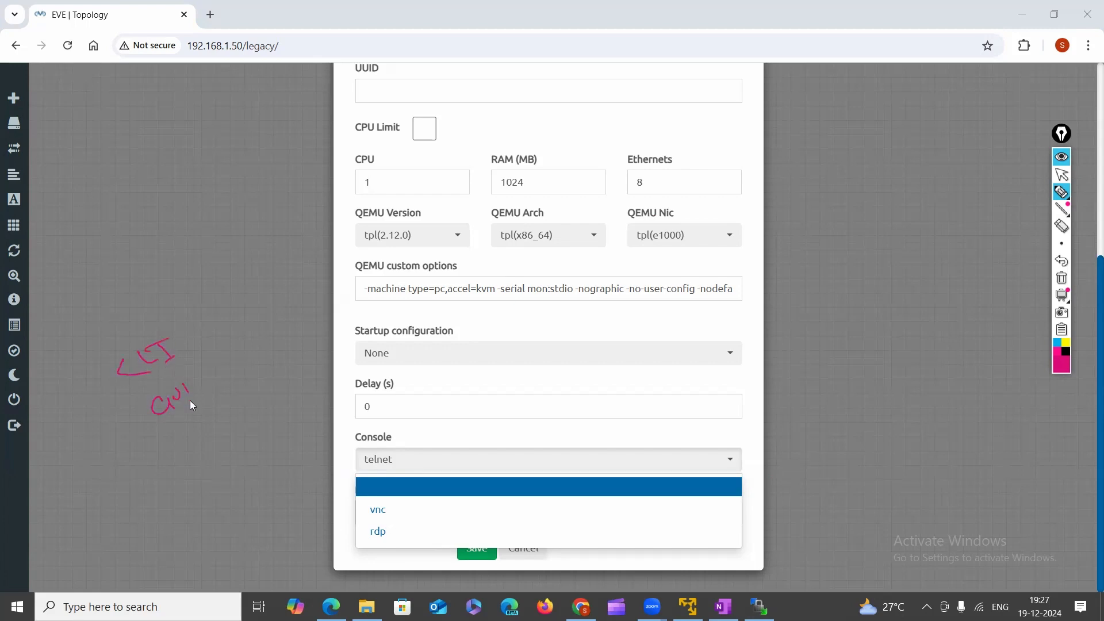
drag(176, 381, 198, 393)
mouse_move(364, 517)
mouse_down()
mouse_move(378, 504)
mouse_move(359, 516)
mouse_up()
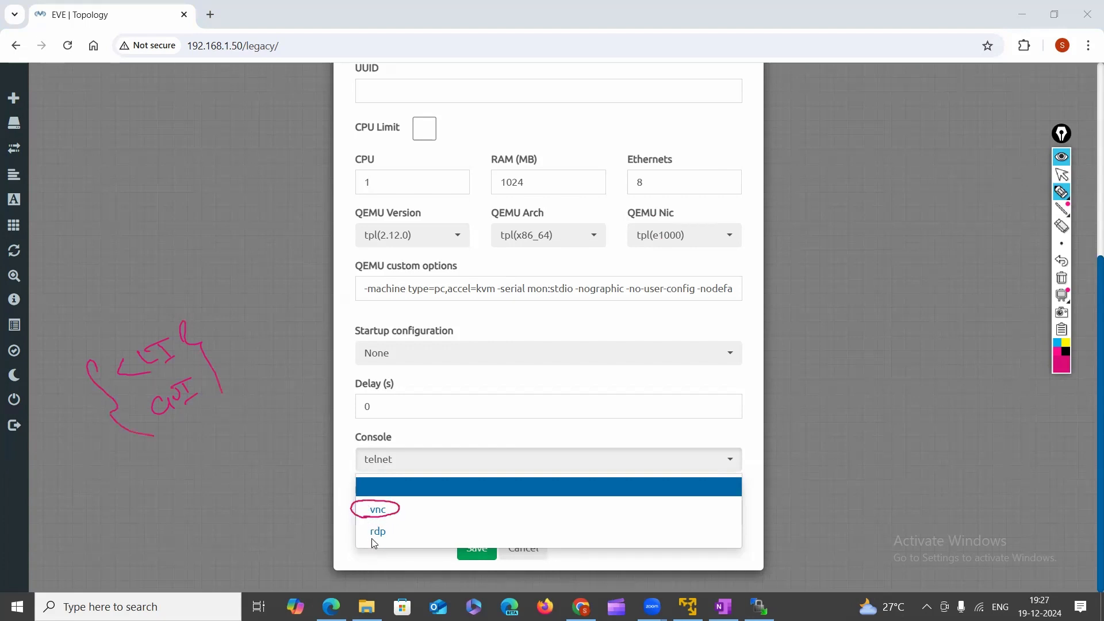
mouse_move(381, 528)
mouse_down()
mouse_move(363, 534)
mouse_move(393, 530)
mouse_move(335, 543)
mouse_move(355, 547)
mouse_up()
drag(241, 552, 283, 580)
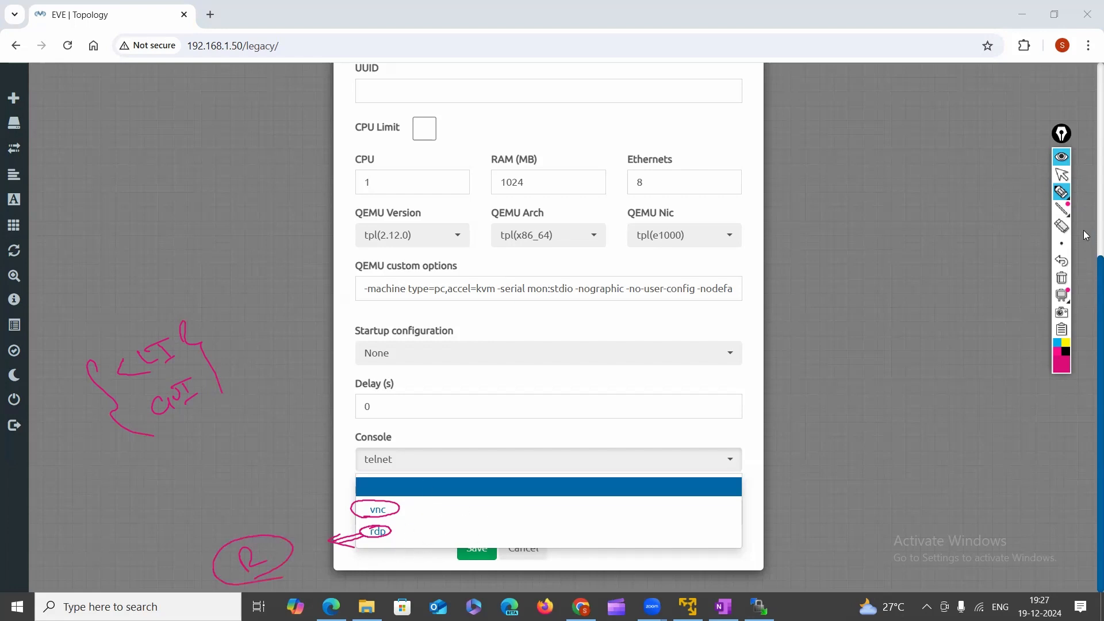
click(1061, 278)
click(1061, 174)
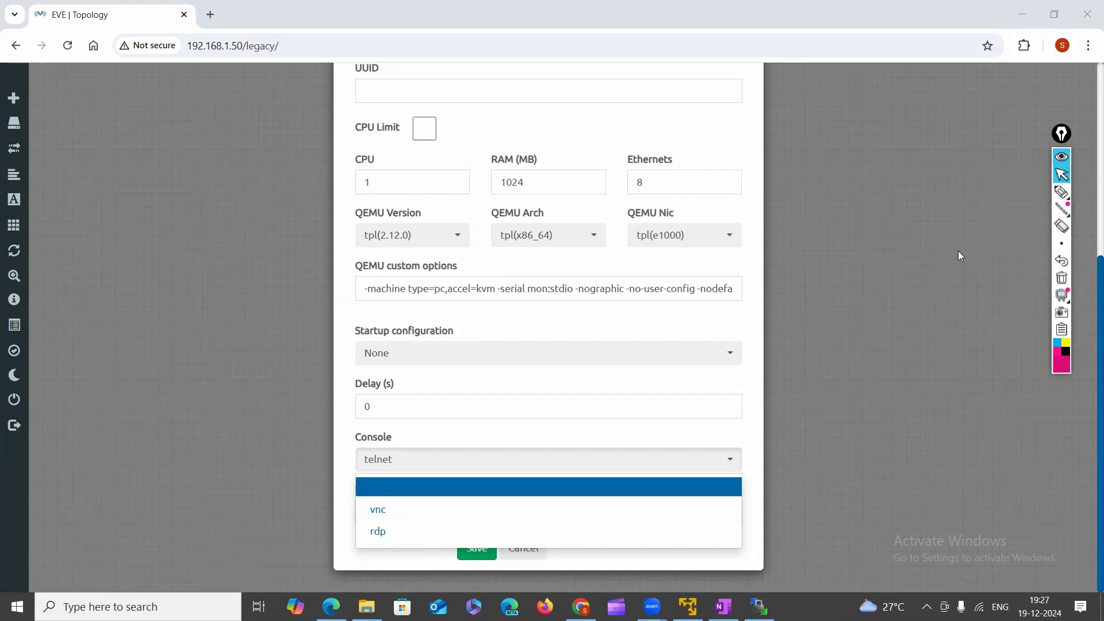
click(655, 457)
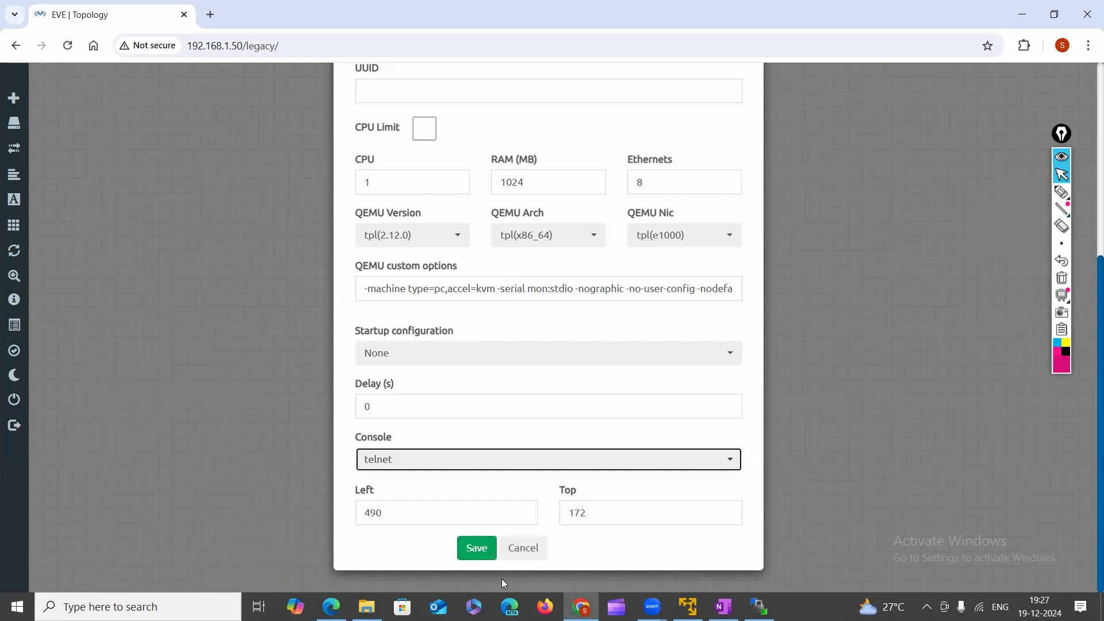
Save the switch nodes, place Switch1 left and Switch2 right, and drag a link between them.
click(482, 543)
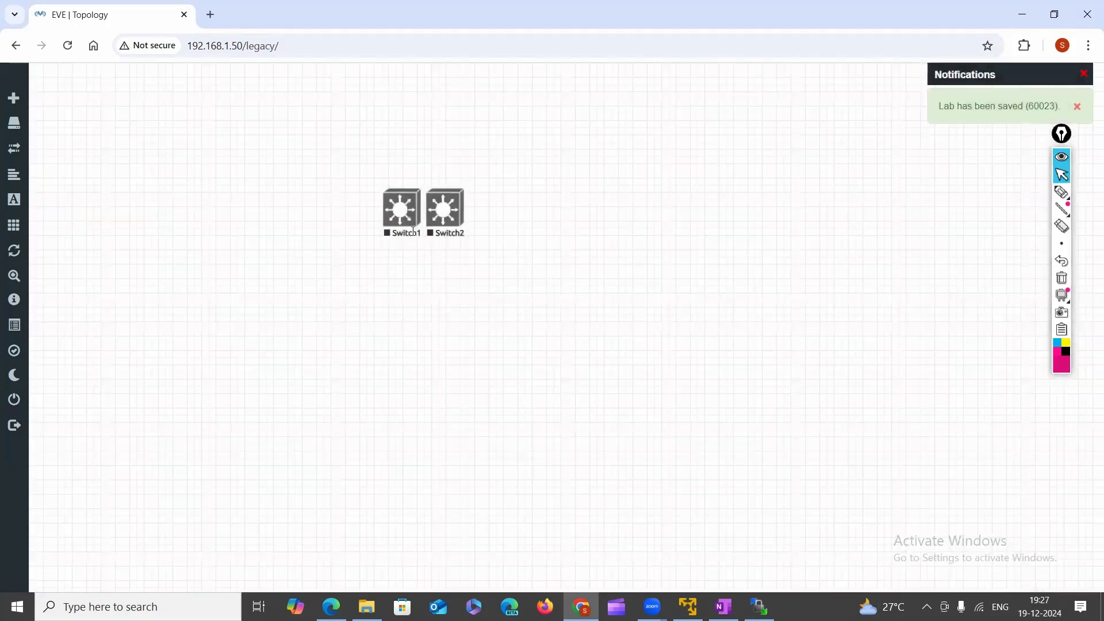
drag(382, 217, 242, 230)
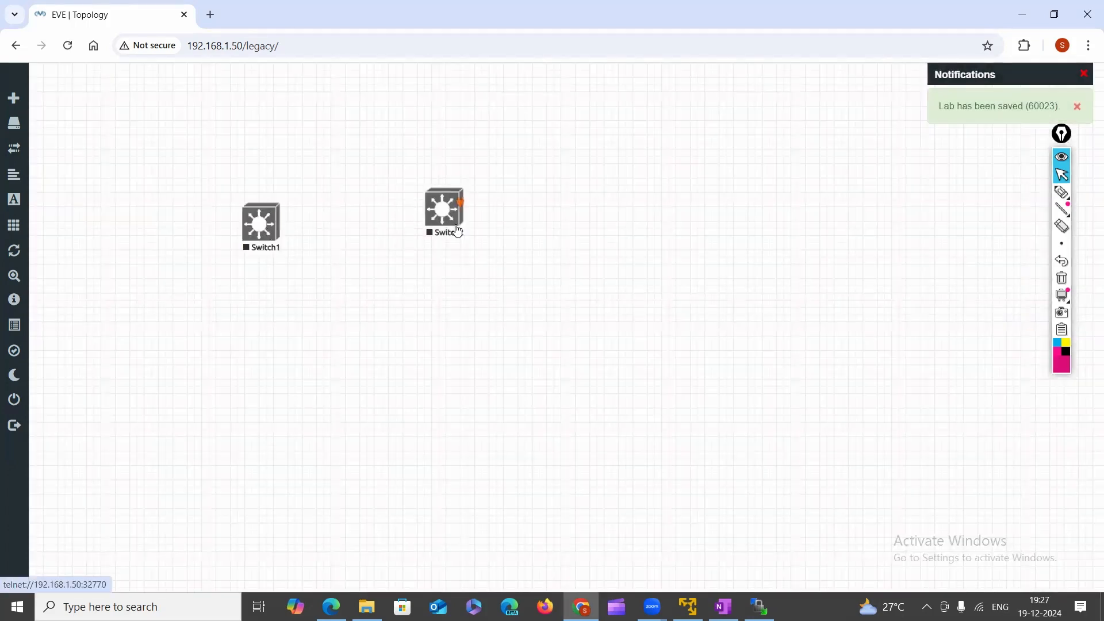
drag(456, 229, 569, 236)
drag(270, 230, 295, 232)
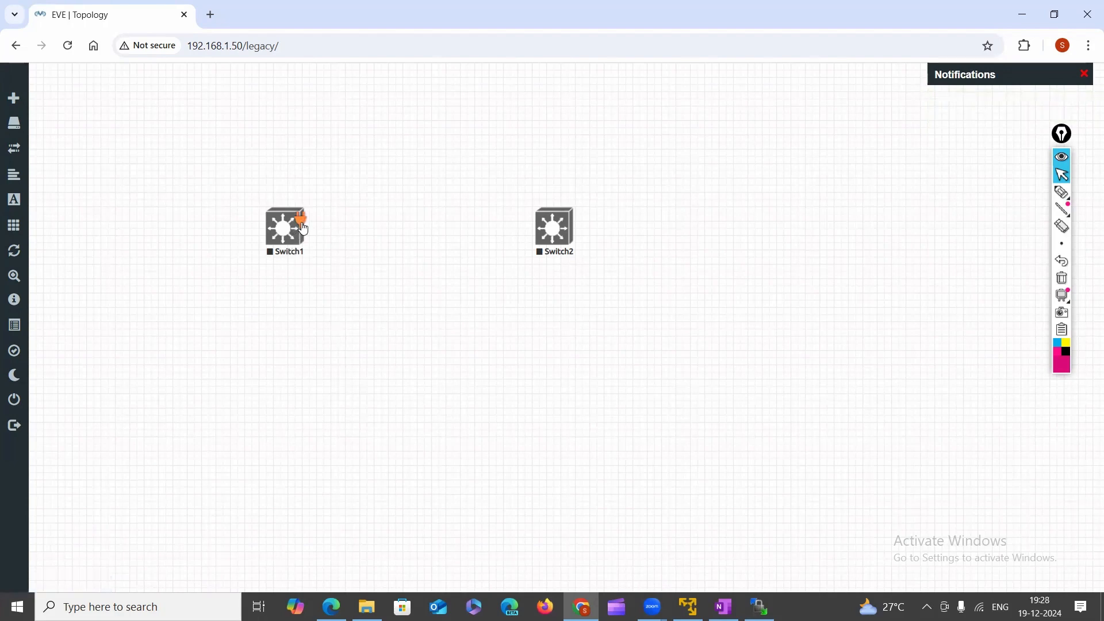
drag(303, 228, 550, 232)
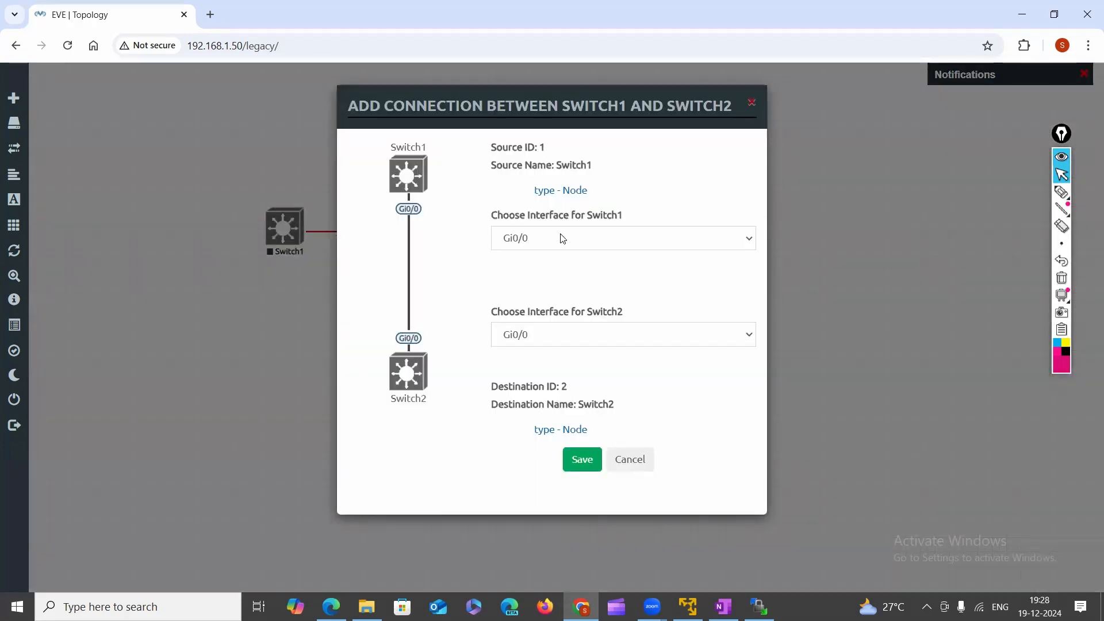
Connect Switch1's Gi0/0 to Switch2's Gi0/1 and save the link.
click(597, 240)
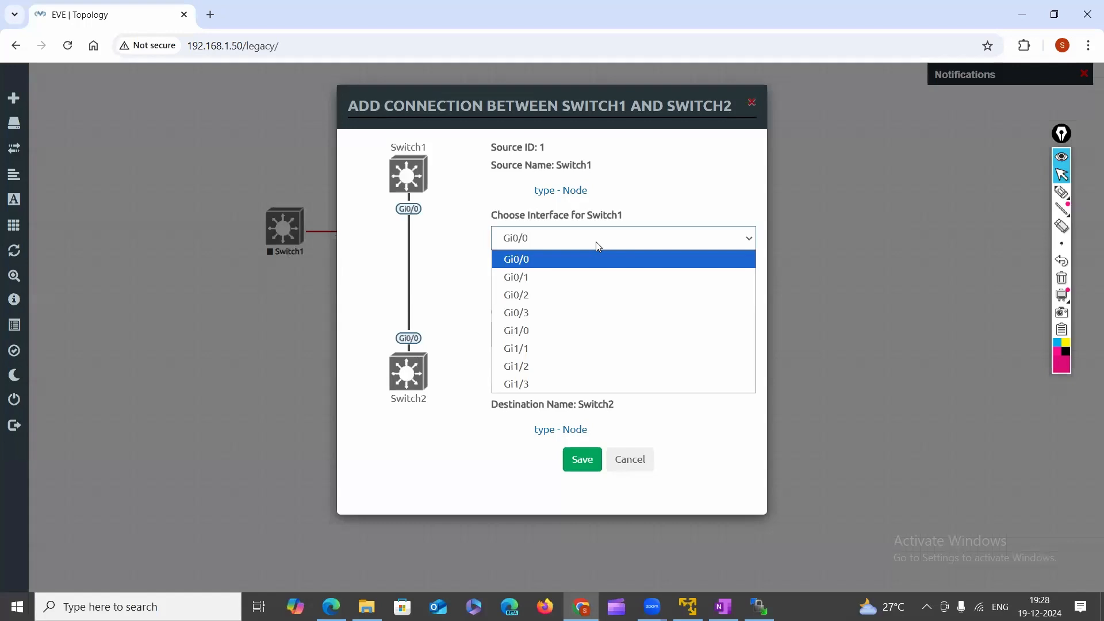
click(595, 241)
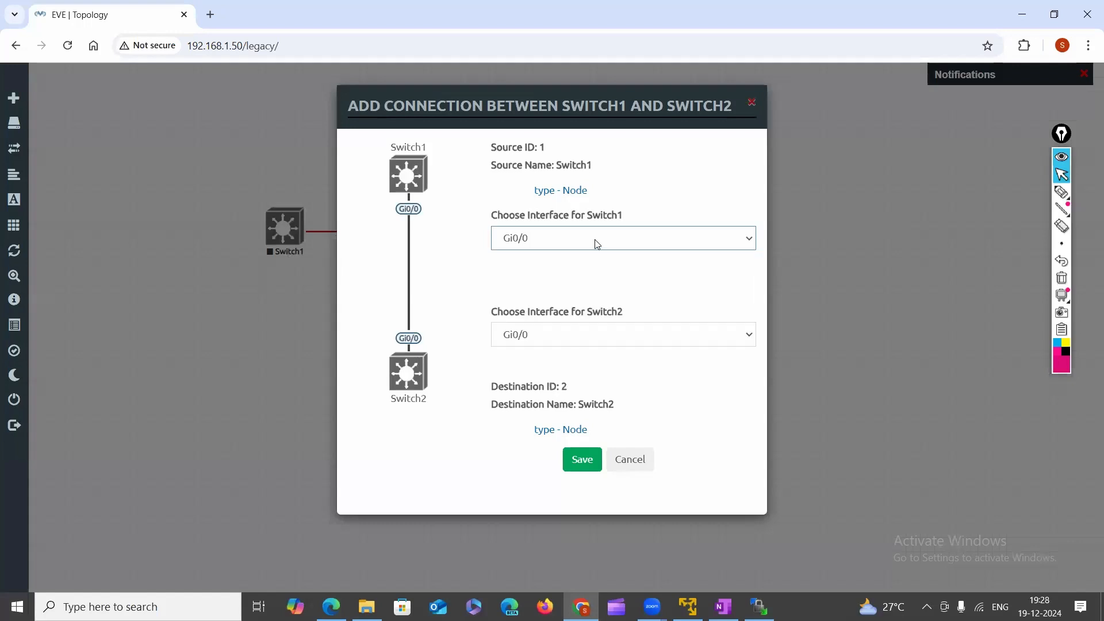
click(544, 242)
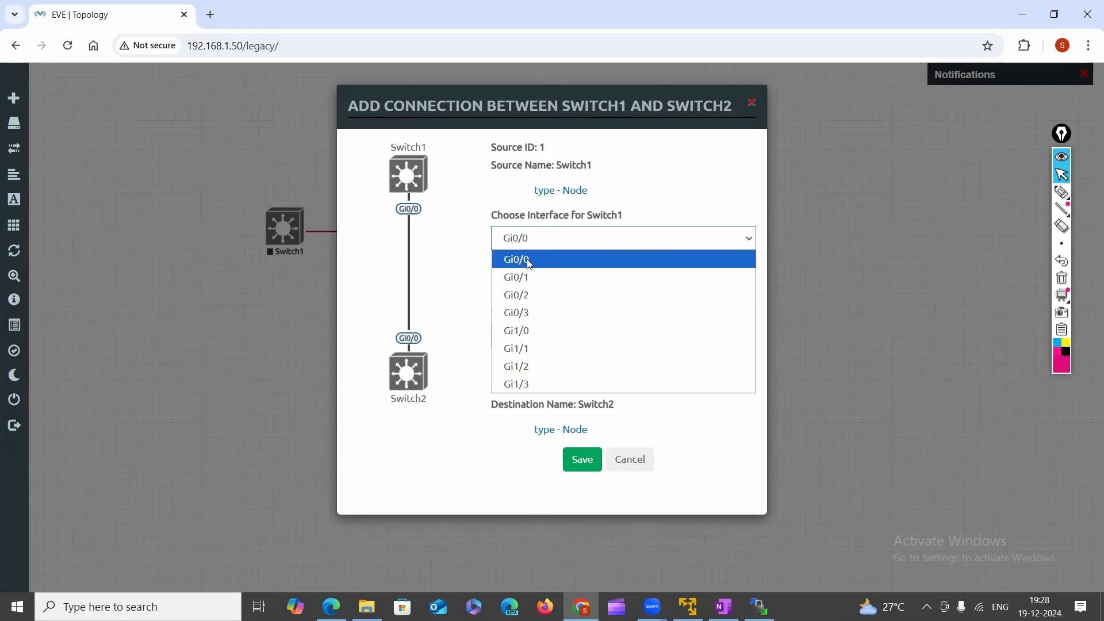
click(529, 261)
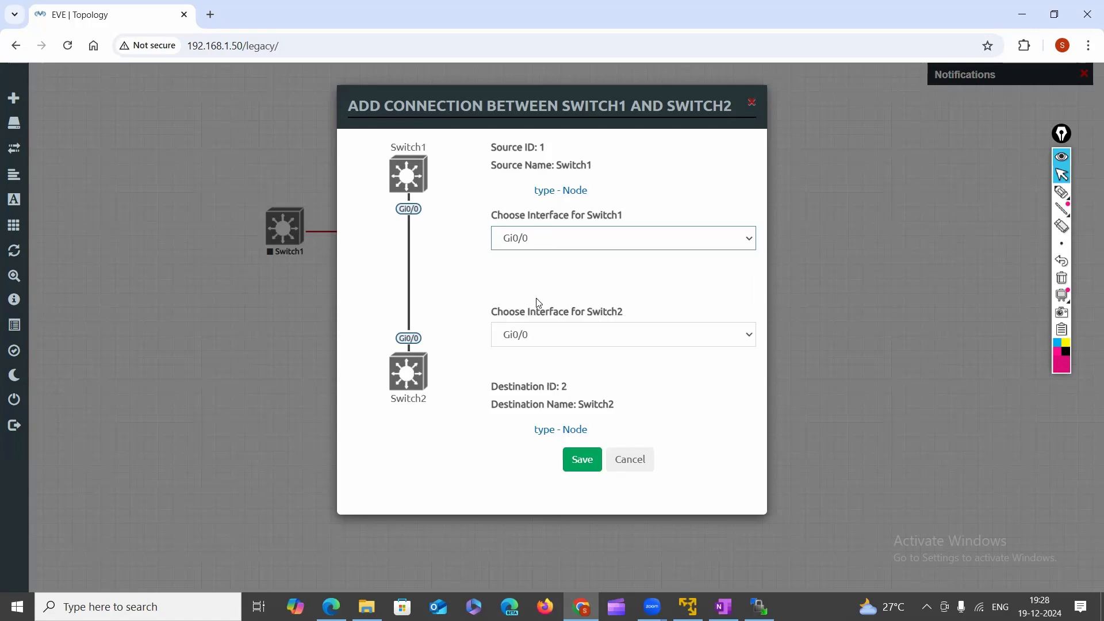
click(741, 342)
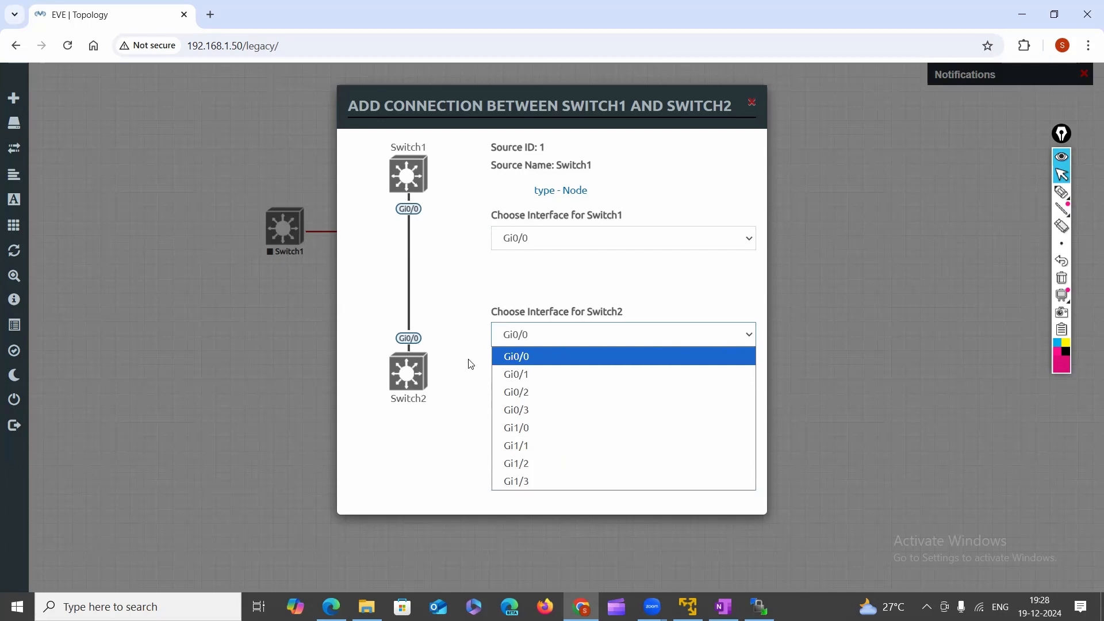
click(533, 382)
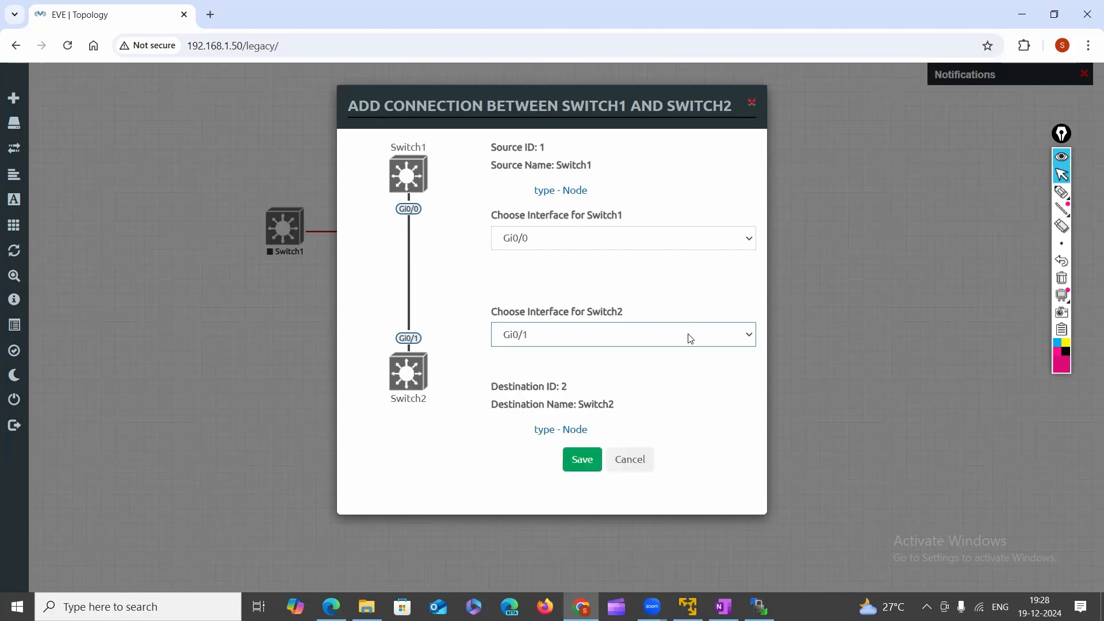
click(574, 464)
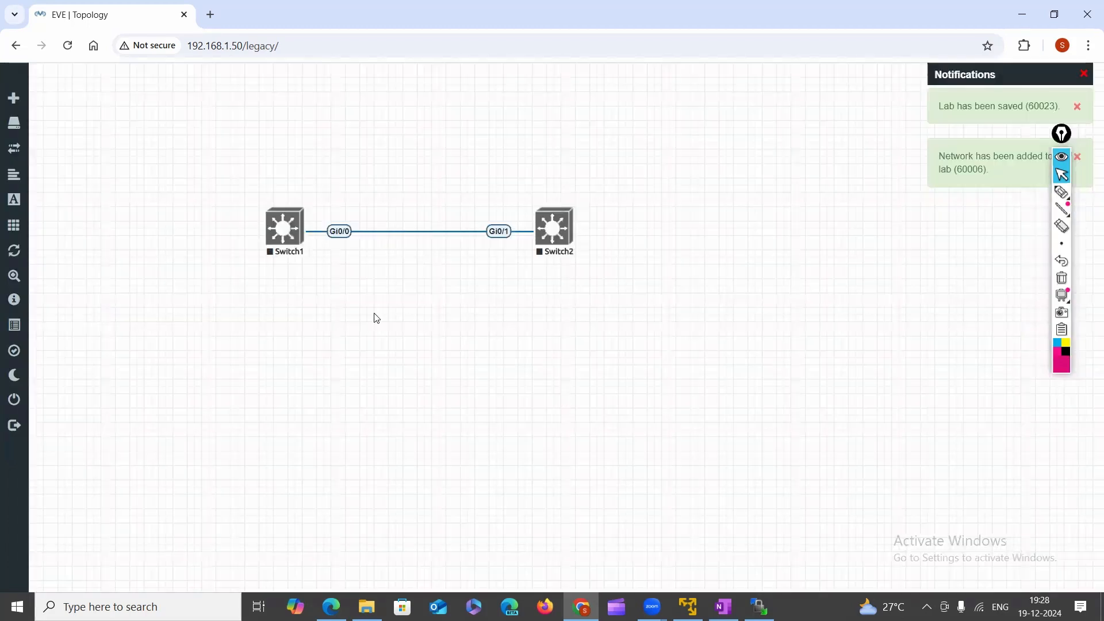
click(283, 233)
Start Switch1 and Switch2 from their right-click menus, then launch Switch1's telnet console.
click(201, 197)
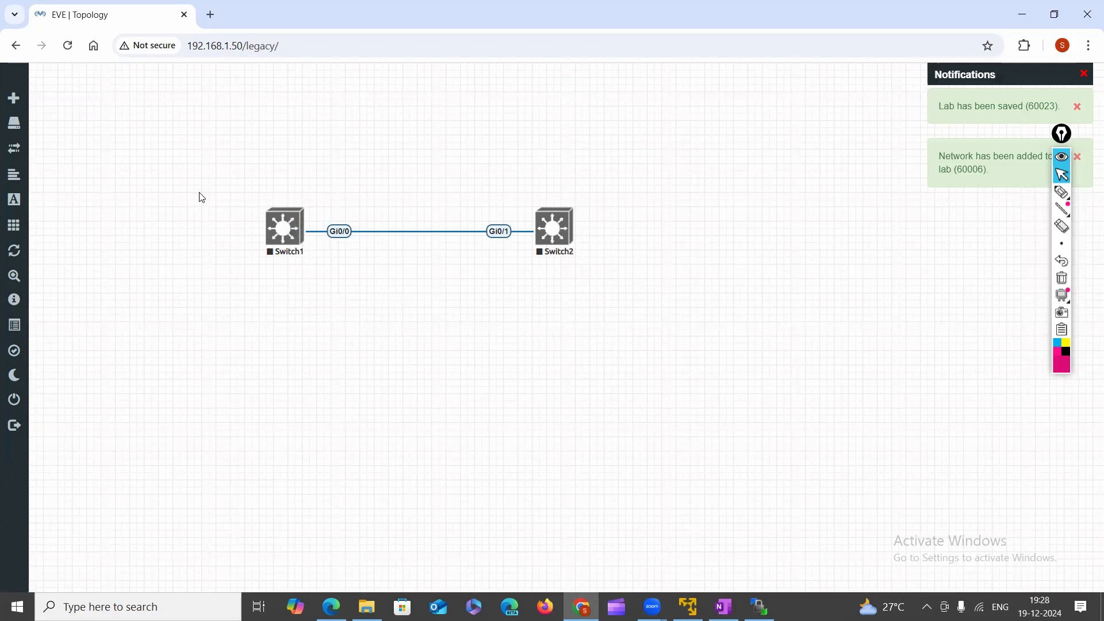
click(281, 232)
right_click(281, 232)
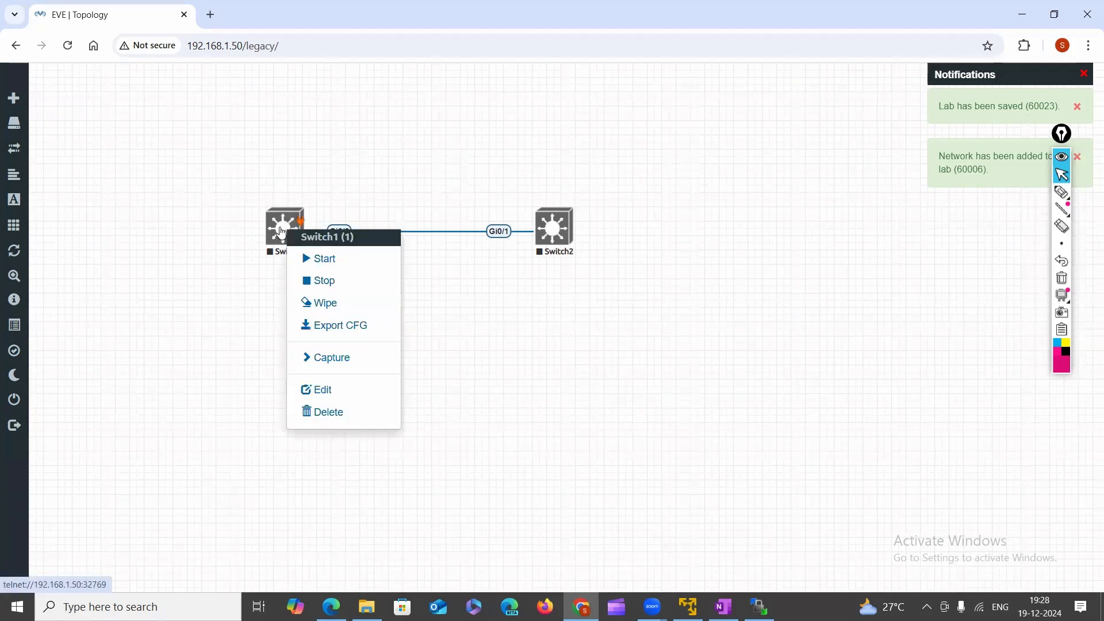
click(324, 259)
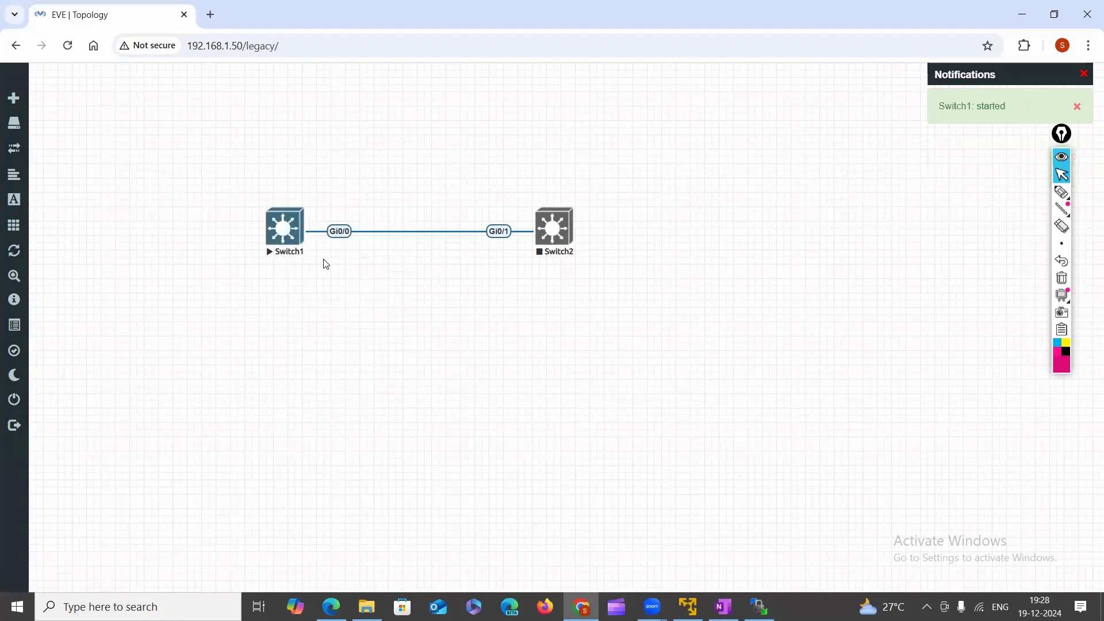
right_click(537, 233)
click(584, 262)
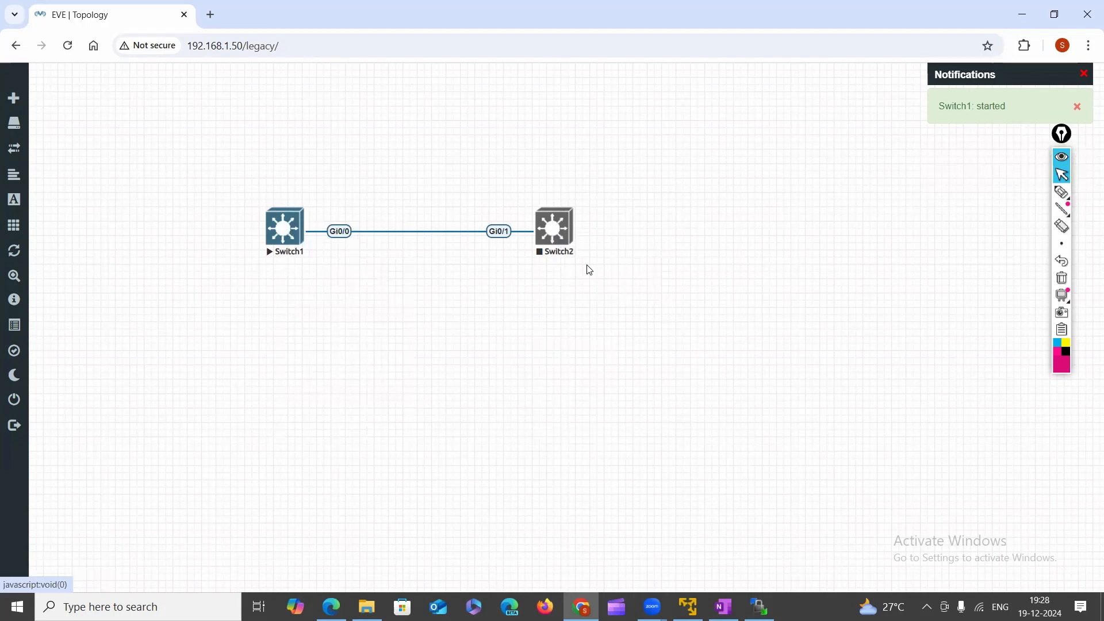
click(278, 231)
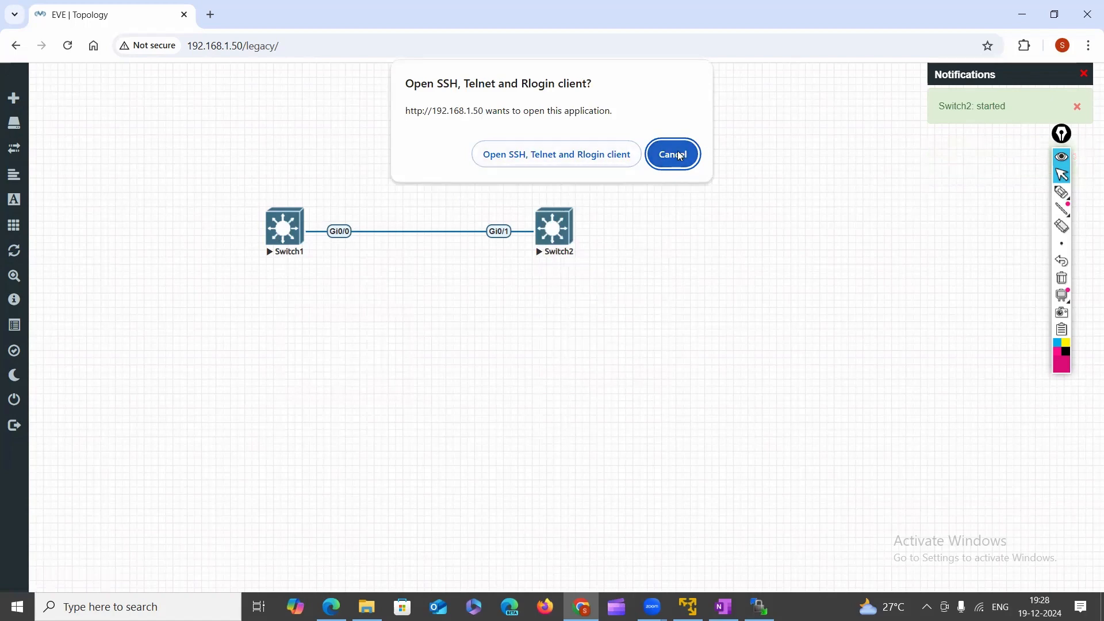
Launch PuTTY for Switch1, wake its console, and enter privileged mode with enable.
click(550, 159)
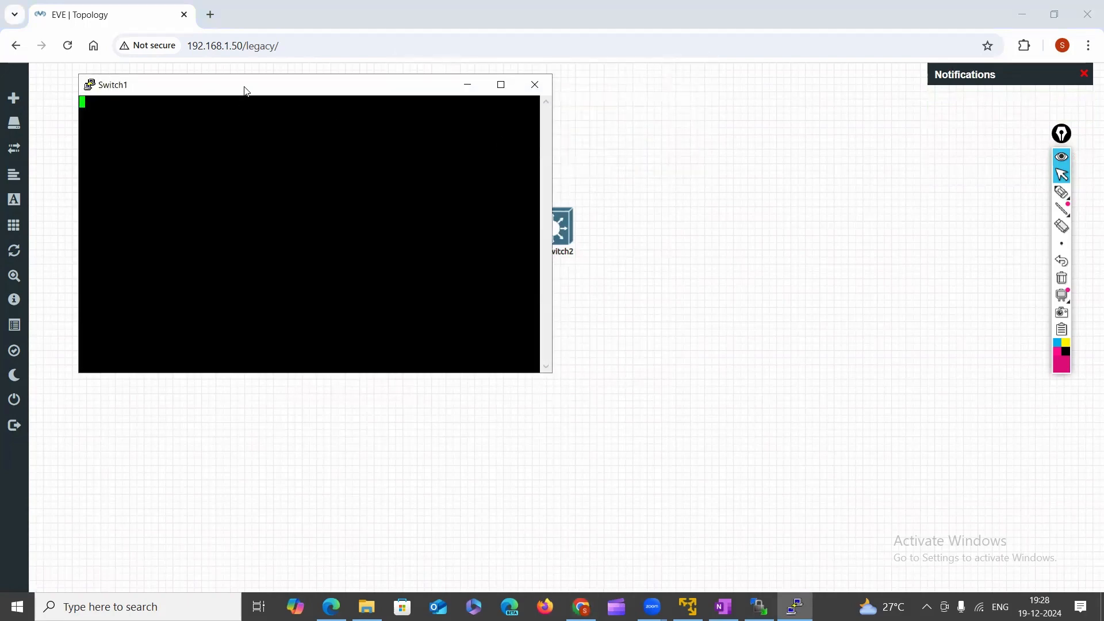
drag(249, 92, 456, 100)
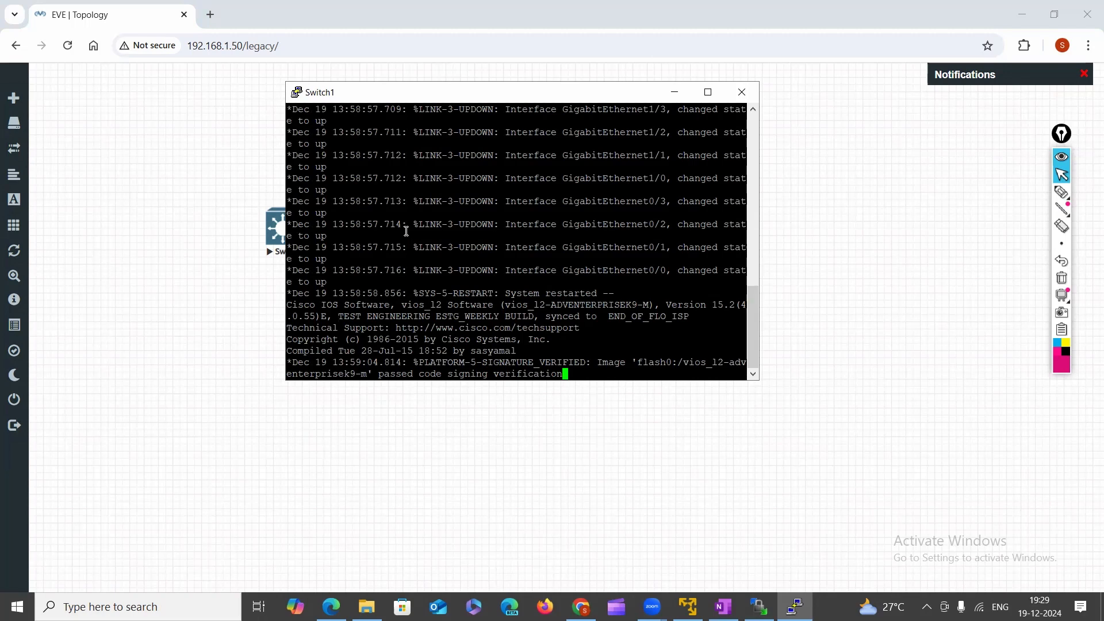
key(Return)
key(Return)
key(Return)
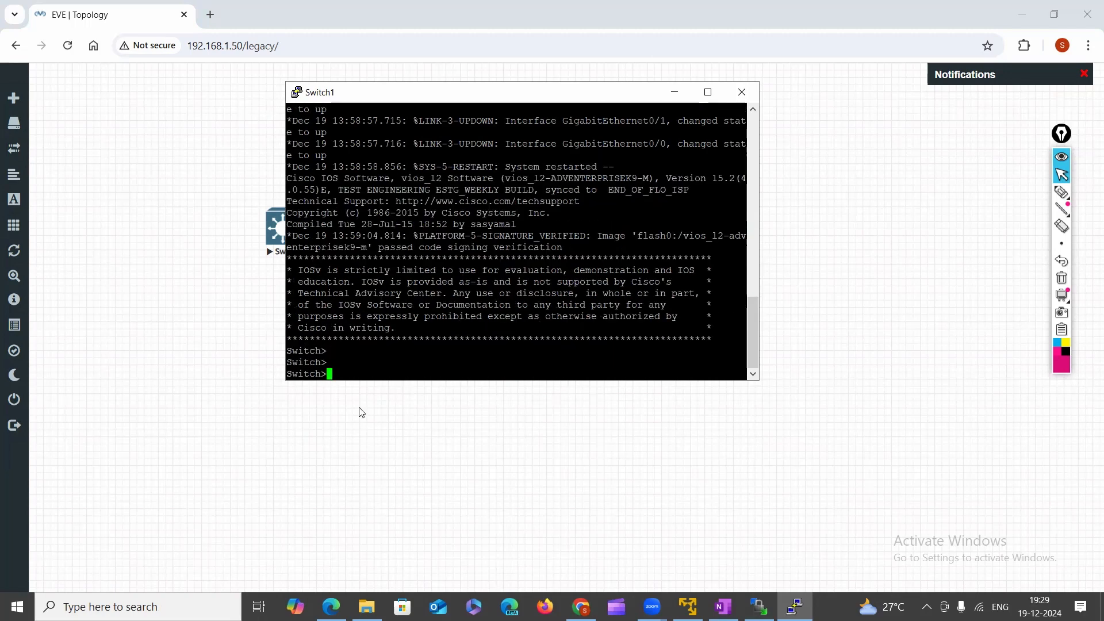
key(Return)
key(Return)
key(Return)
key(Return)
key(Return)
key(Return)
key(Return)
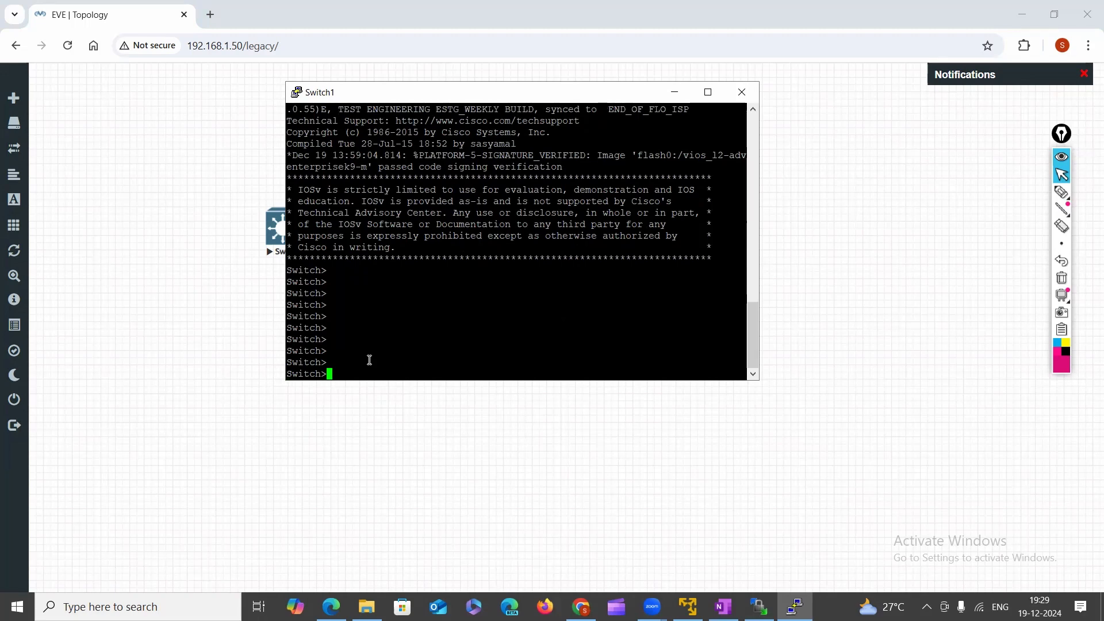
key(Return)
key(Return)
key(Return)
text(en)
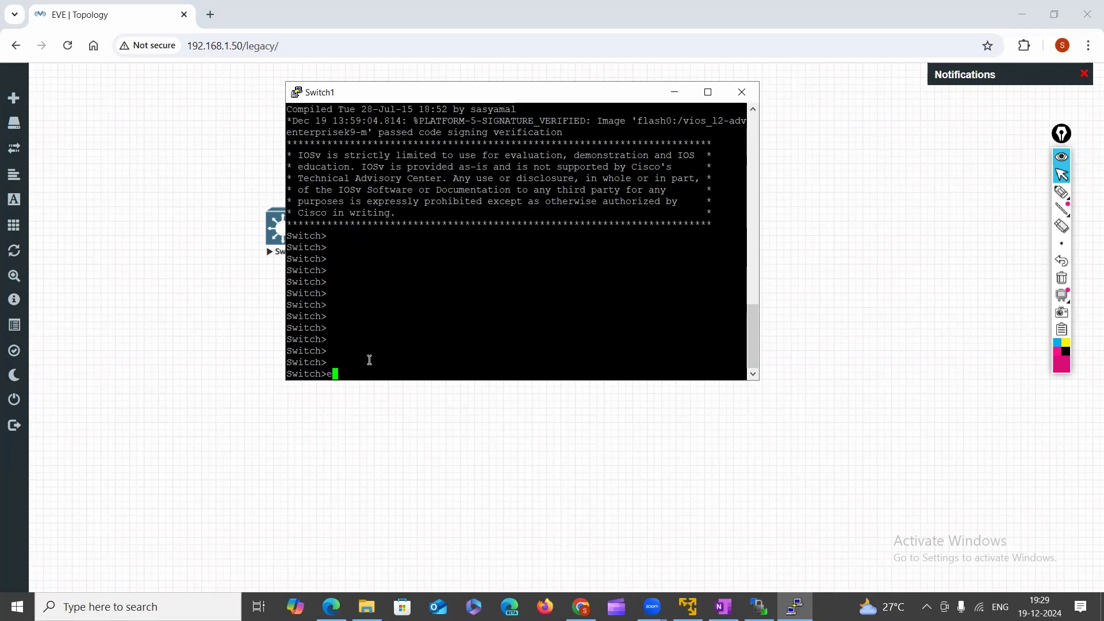
key(Tab)
key(Return)
key(Return)
key(Return)
key(Return)
key(Return)
key(Return)
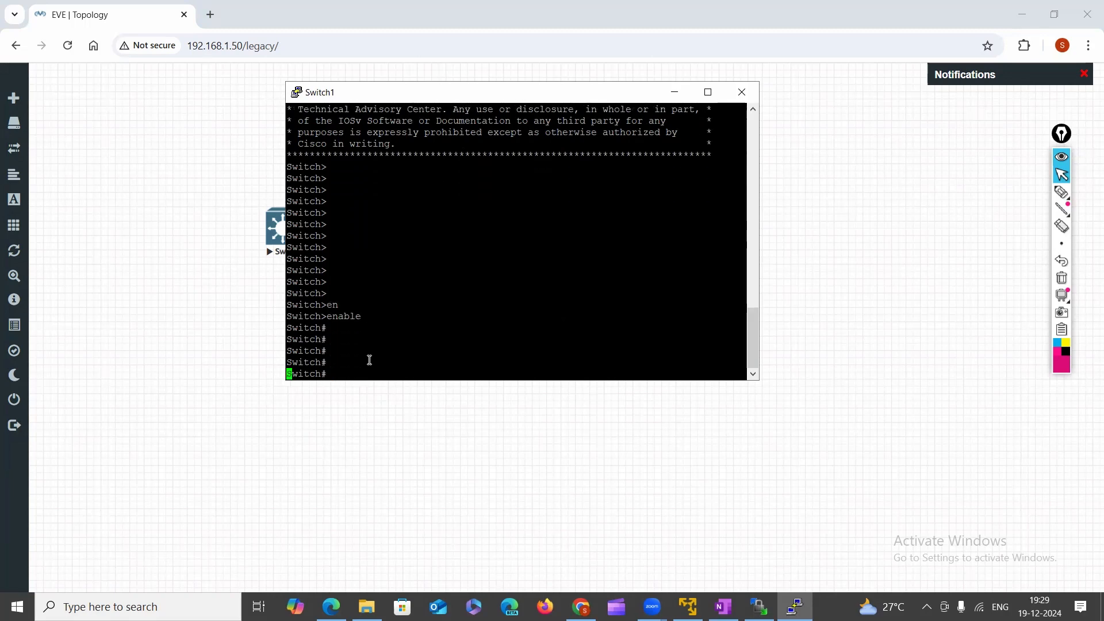
Try con and show interface completion at the Switch# prompt, then close the Switch1 console.
text(con)
key(Tab)
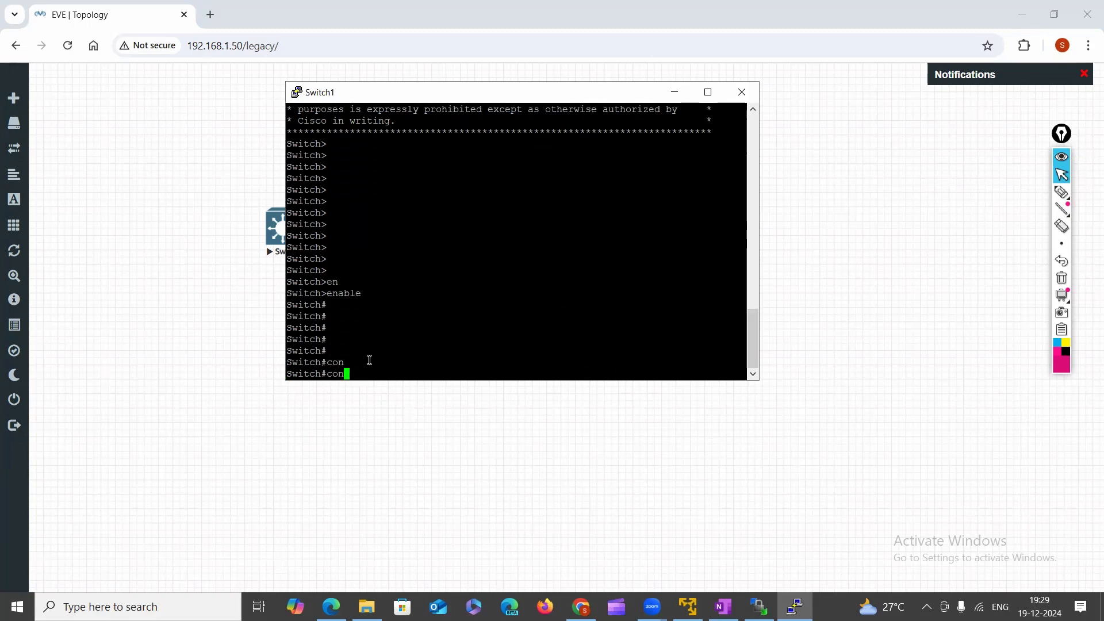
key(BackSpace)
key(BackSpace)
key(BackSpace)
text(sh)
key(Tab)
text(in)
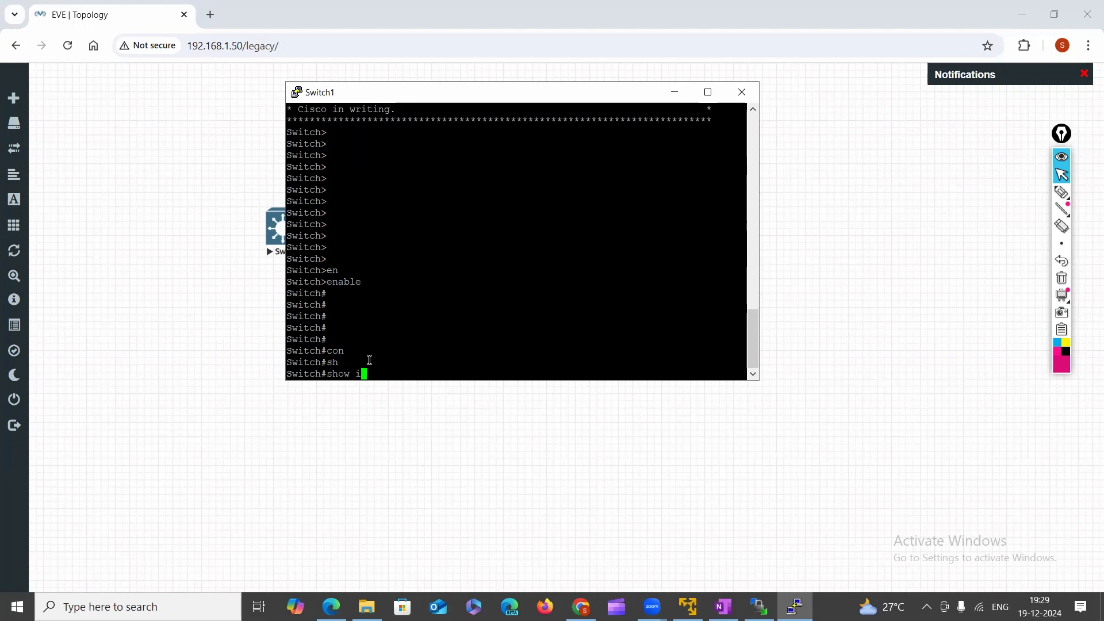
key(Tab)
key(BackSpace)
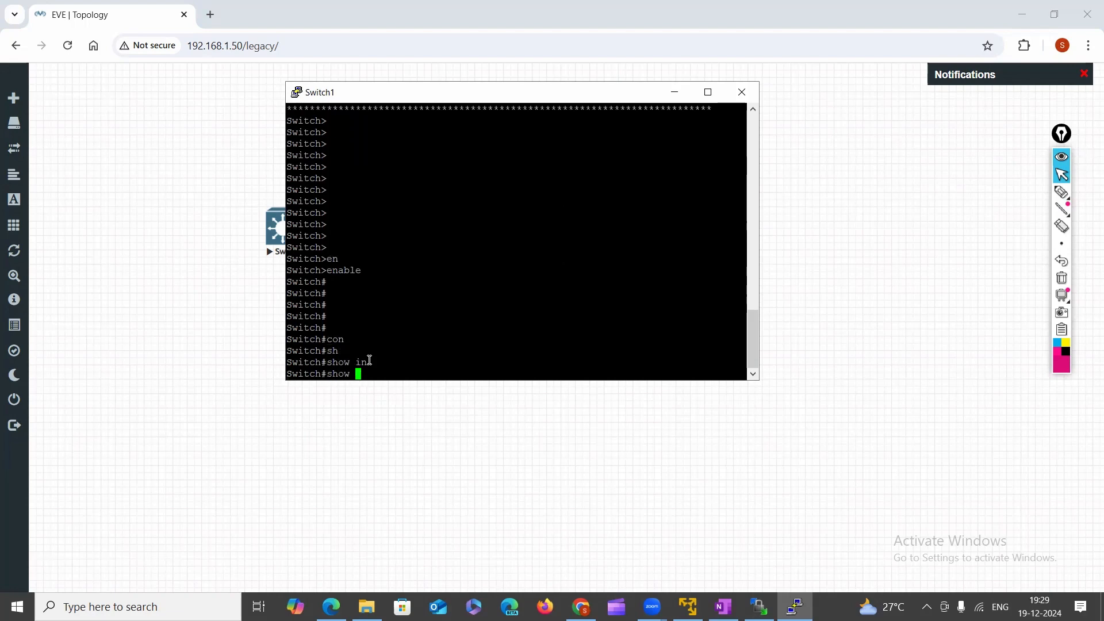
key(Return)
key(Return)
key(Return)
key(Return)
key(Return)
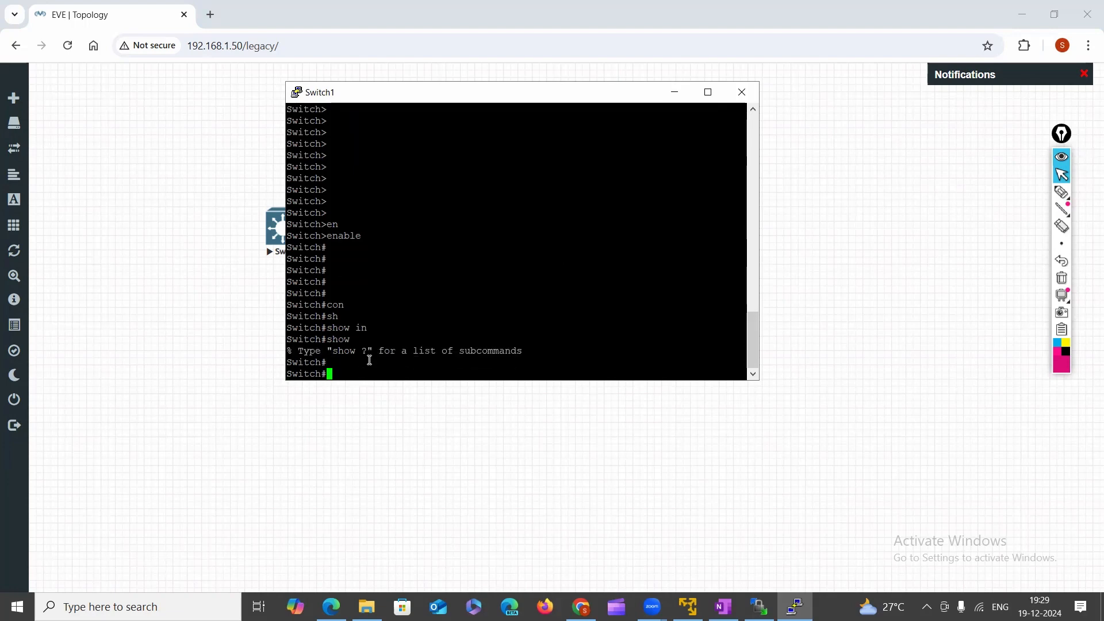
key(Return)
key(Return)
key(Return)
key(Return)
key(Return)
key(Return)
key(Return)
key(Return)
key(Return)
key(Return)
key(Return)
key(Return)
key(Return)
key(Return)
key(Return)
key(Return)
key(Return)
key(Return)
key(Return)
key(Return)
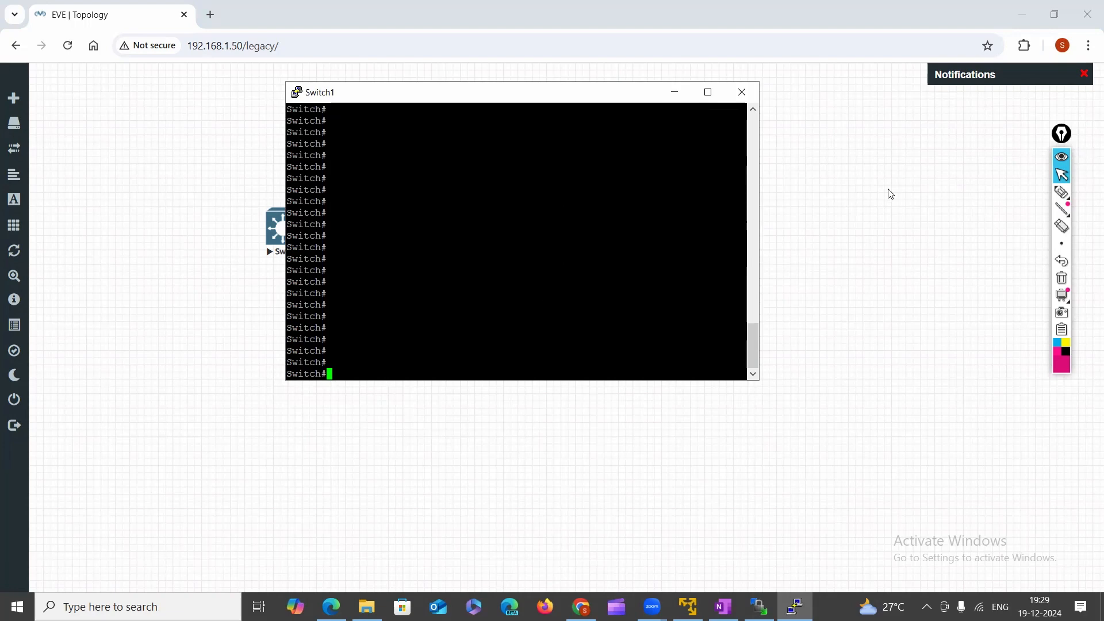
click(742, 92)
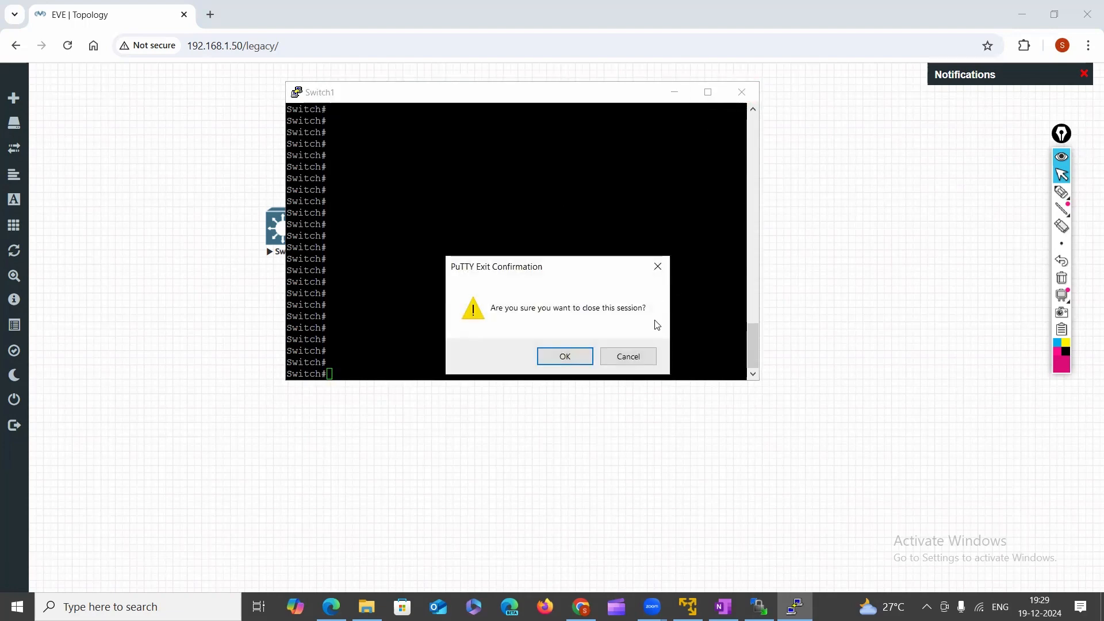
click(557, 357)
Open Switch2's telnet console, enter enable mode at Switch#, then close PuTTY.
click(566, 233)
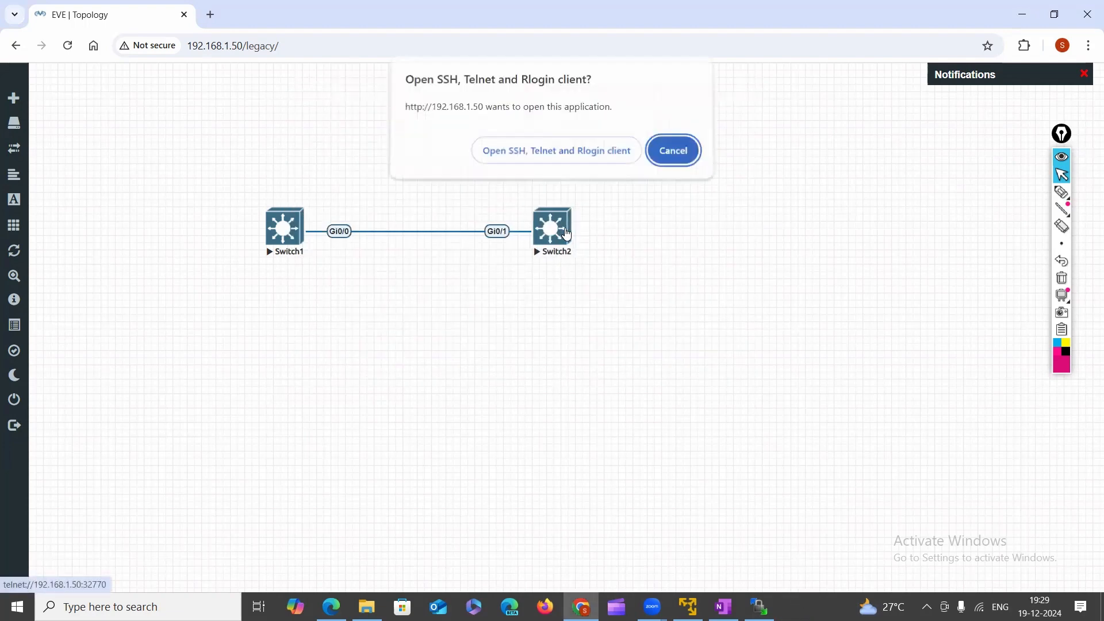
click(562, 152)
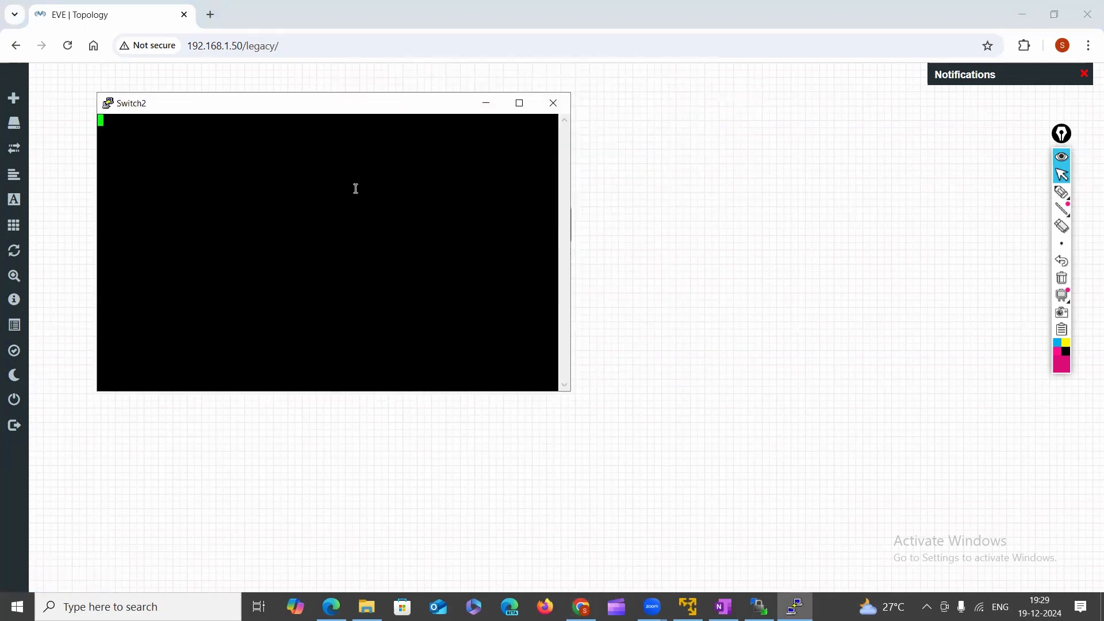
key(Return)
key(Return)
key(Return)
key(Return)
key(Return)
key(Return)
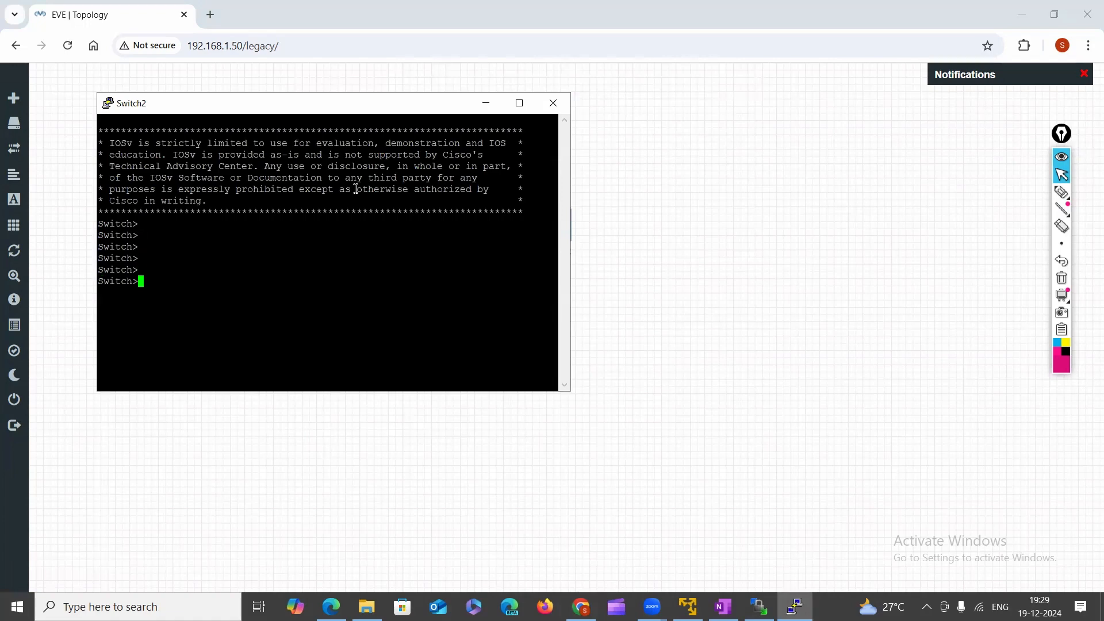
text(en)
key(Tab)
key(Return)
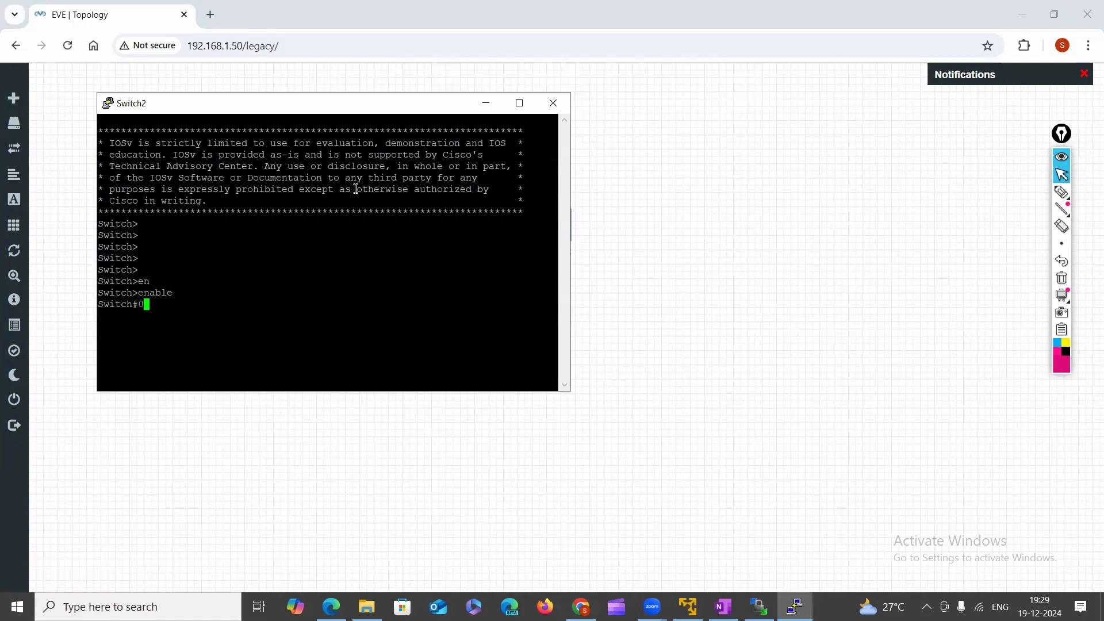
text(0)
key(Return)
key(Return)
key(Return)
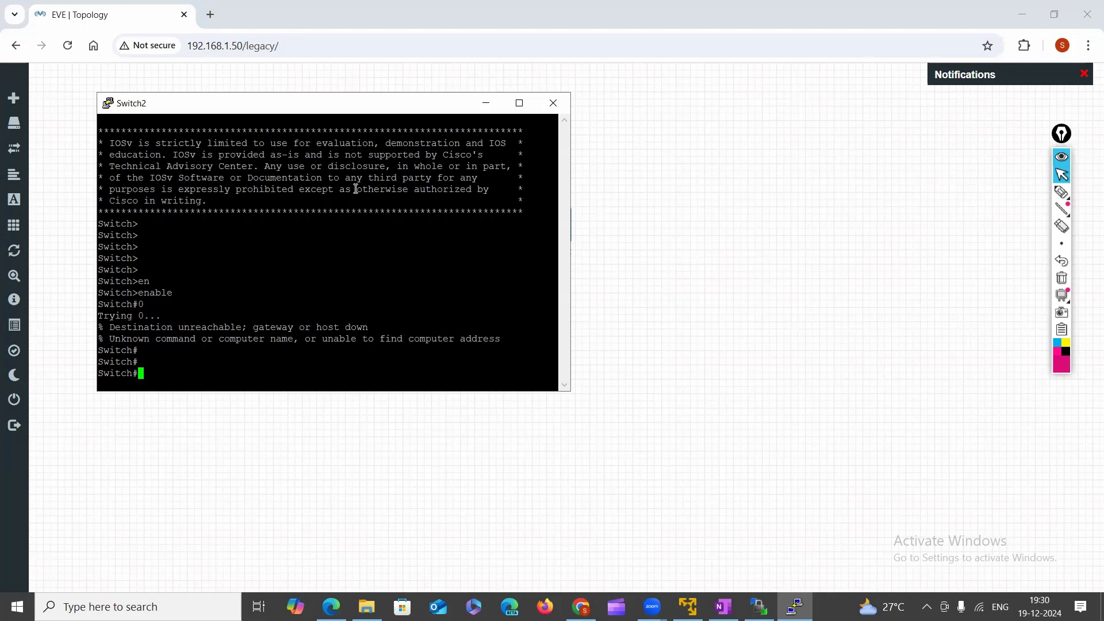
click(553, 103)
click(563, 357)
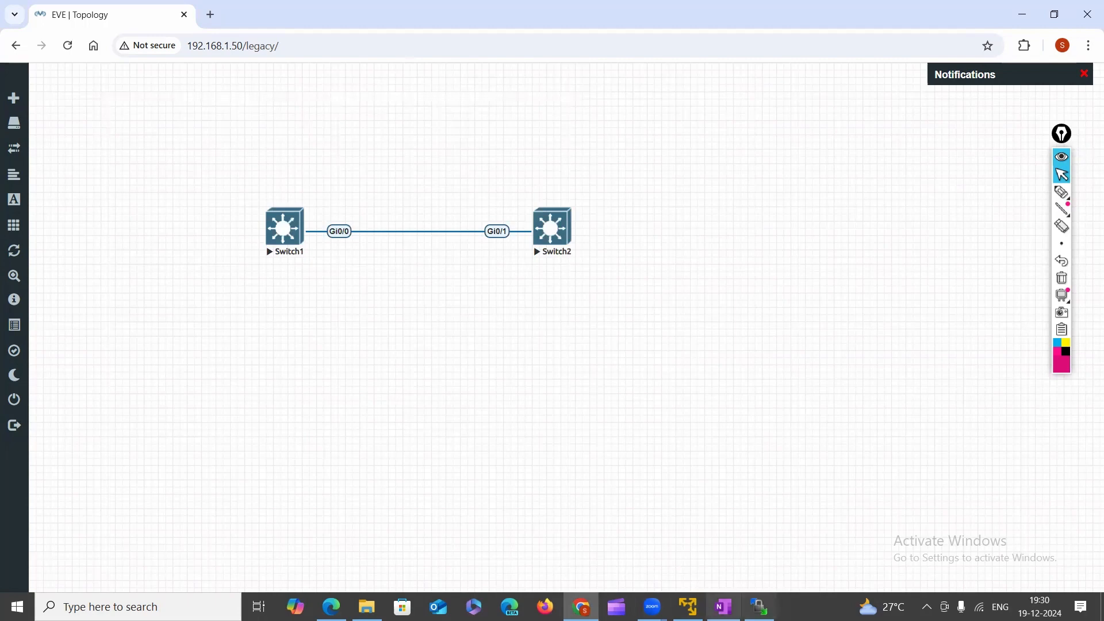
Rename the qemu folder viosl2-adventerprisek9-m-15.2.4055 to Viosl2-adventerprisek9-m-15.2.4055 in WinSCP.
click(759, 607)
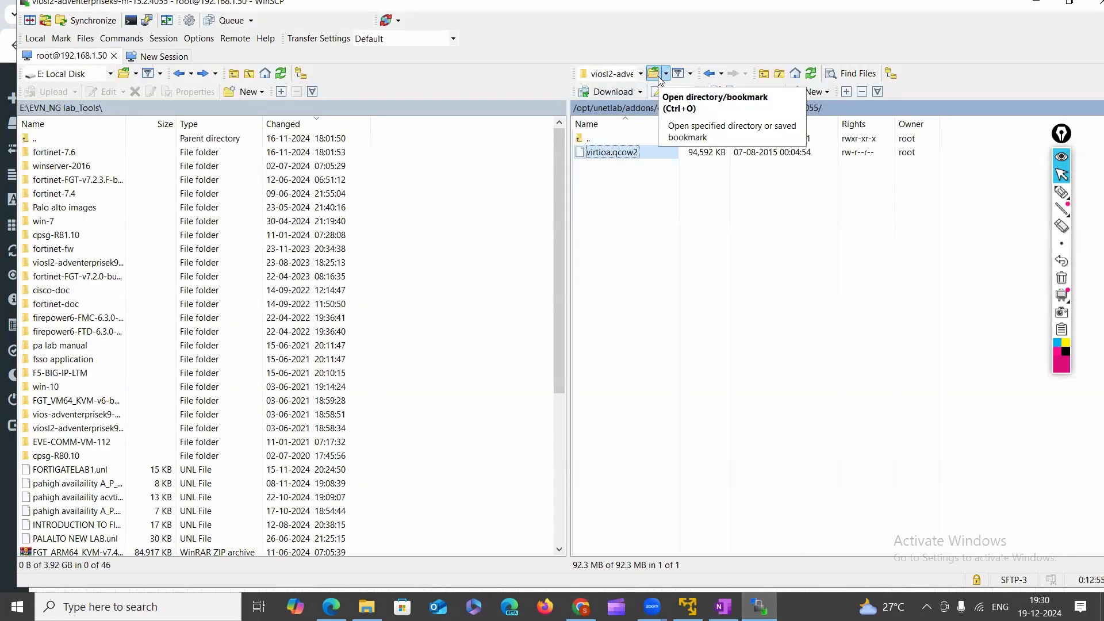
click(709, 73)
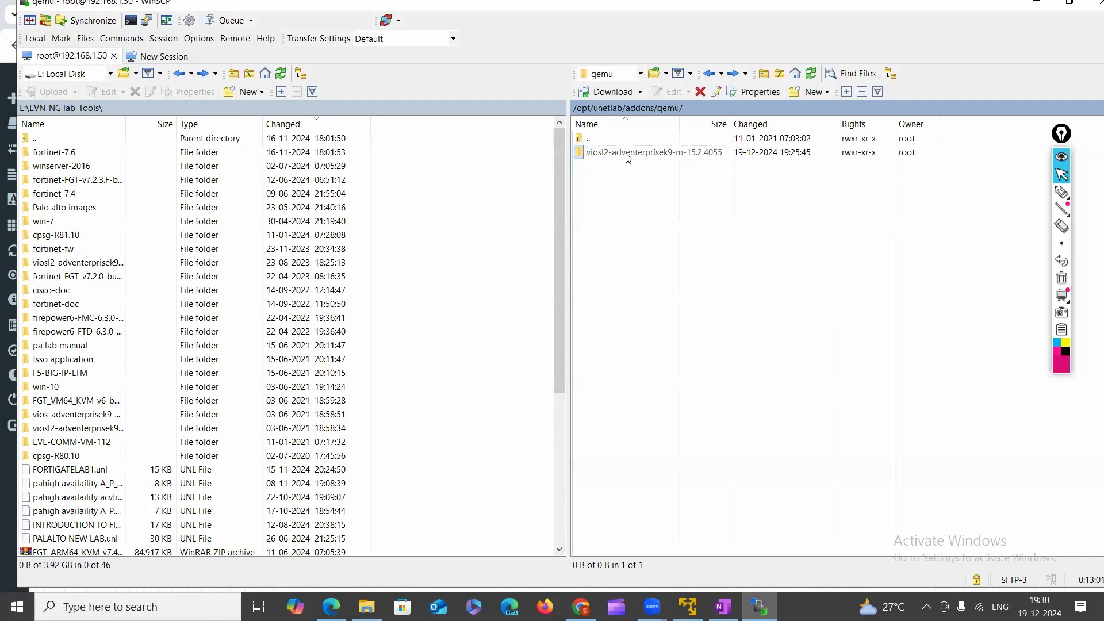
right_click(596, 154)
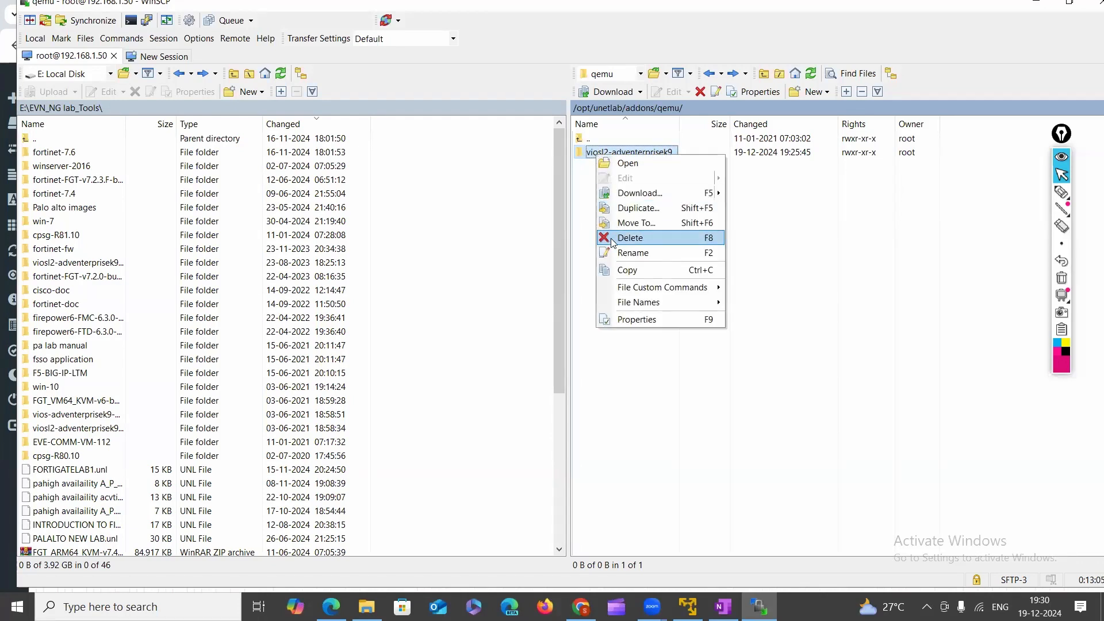
click(633, 253)
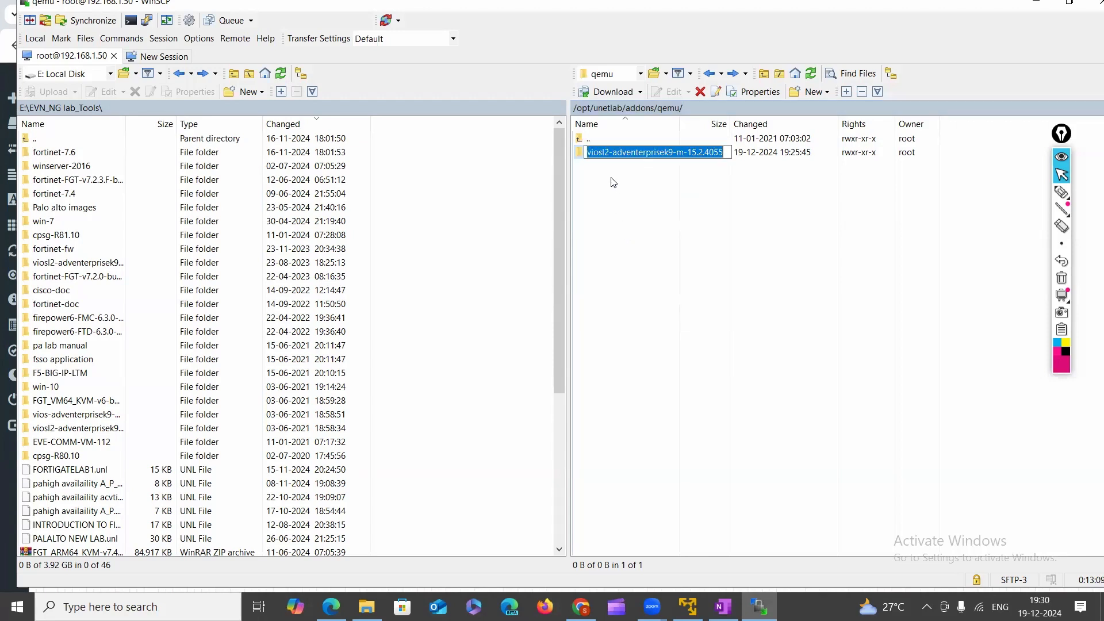
key(End)
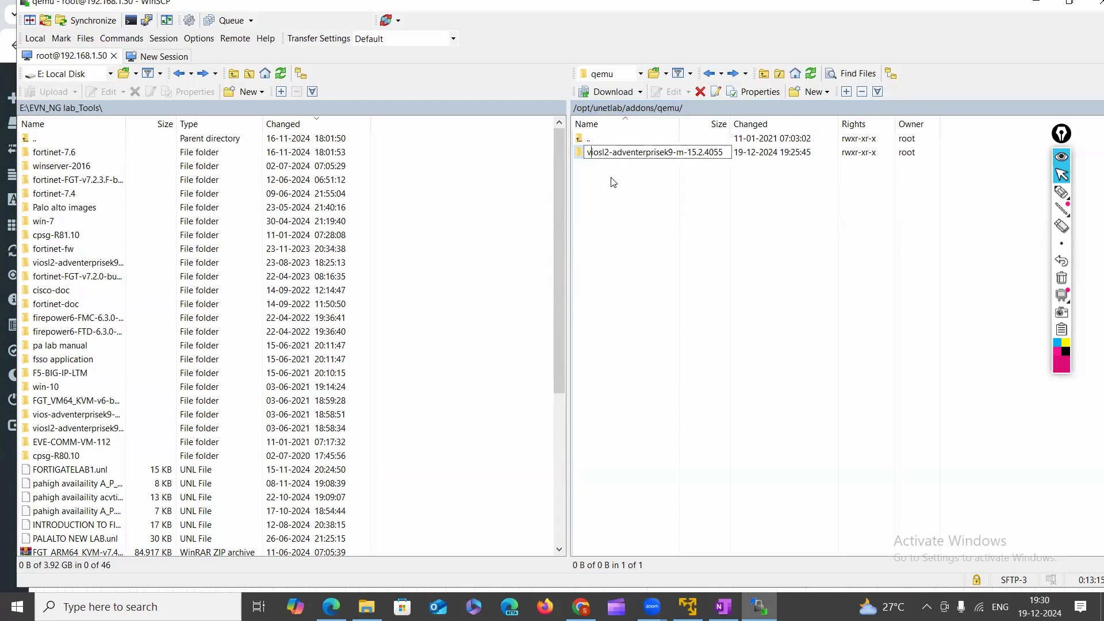
key(BackSpace)
text(V)
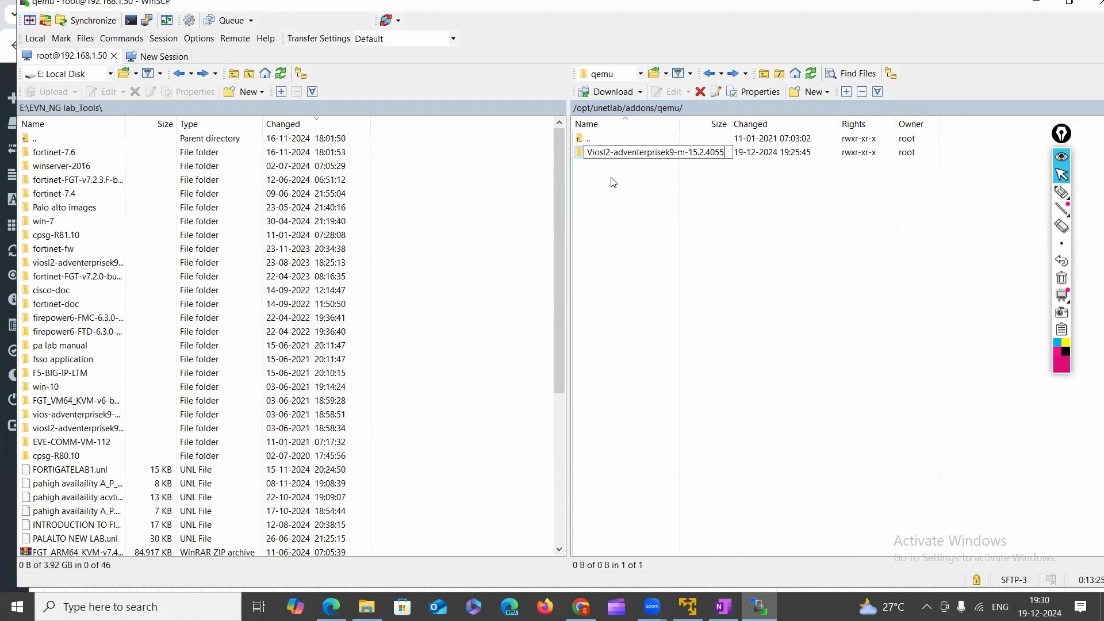
key(Return)
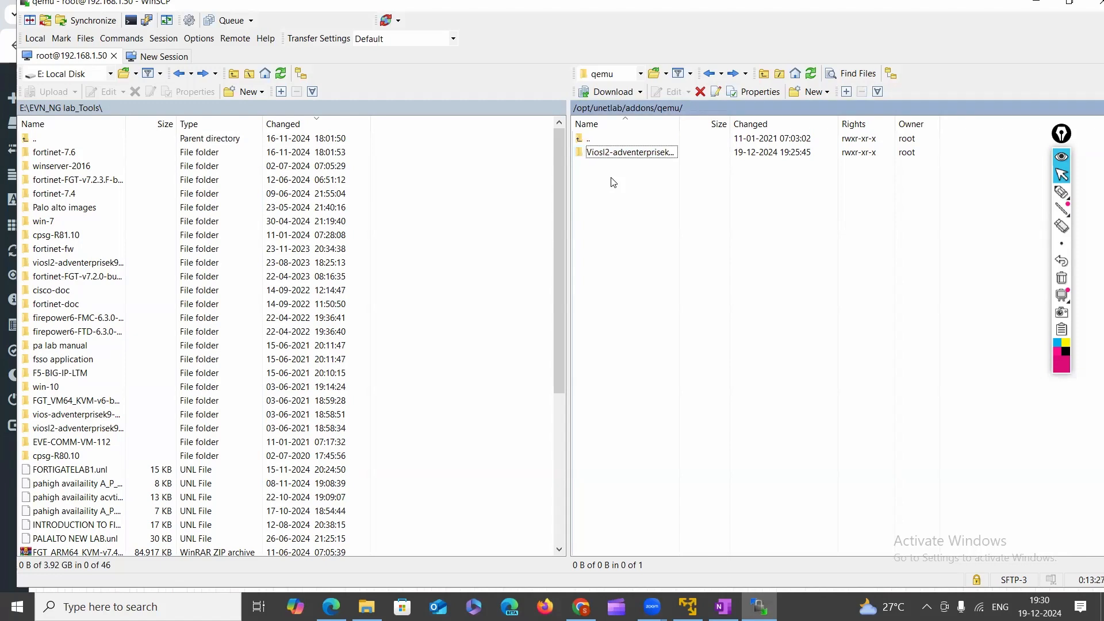
click(581, 606)
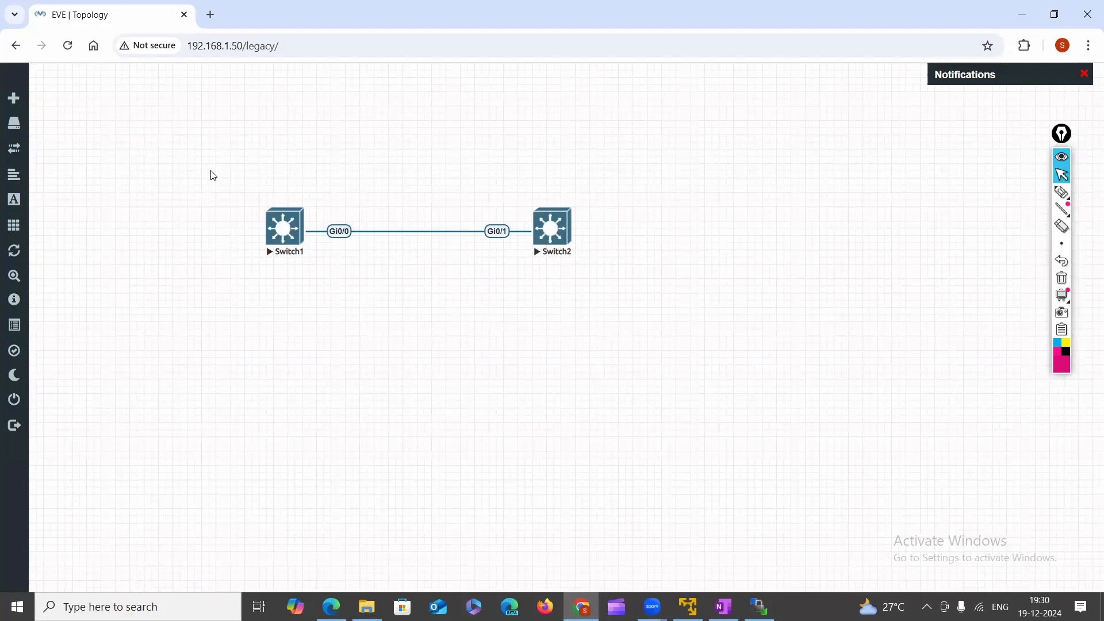
Select both switches, reopen Switch2's console to check its Switch# prompt, and close it.
drag(211, 171, 743, 356)
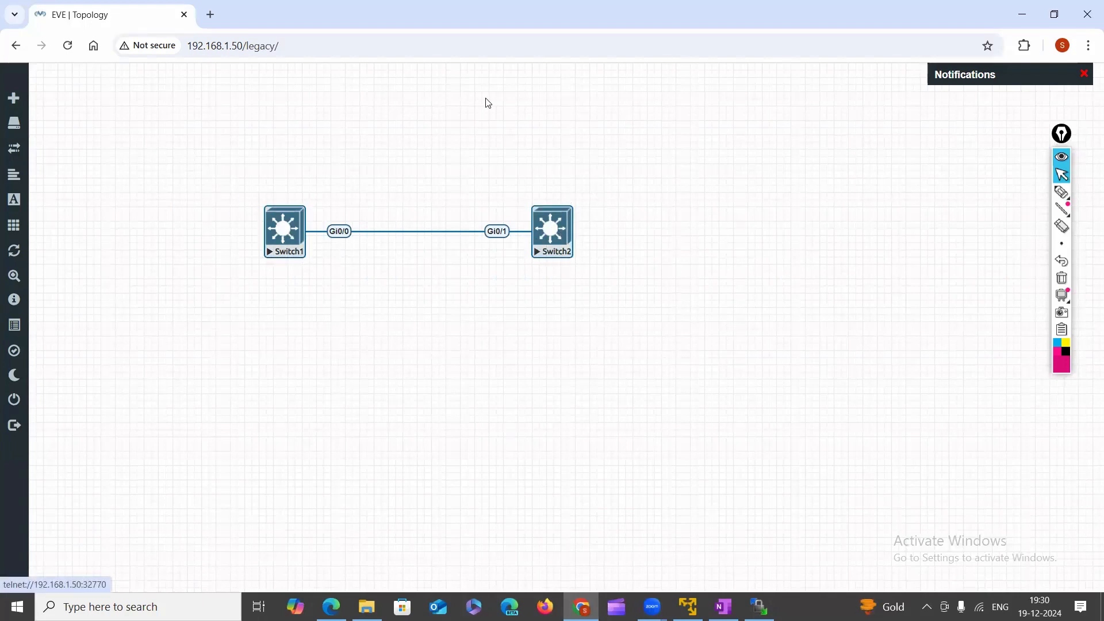
click(543, 236)
click(552, 151)
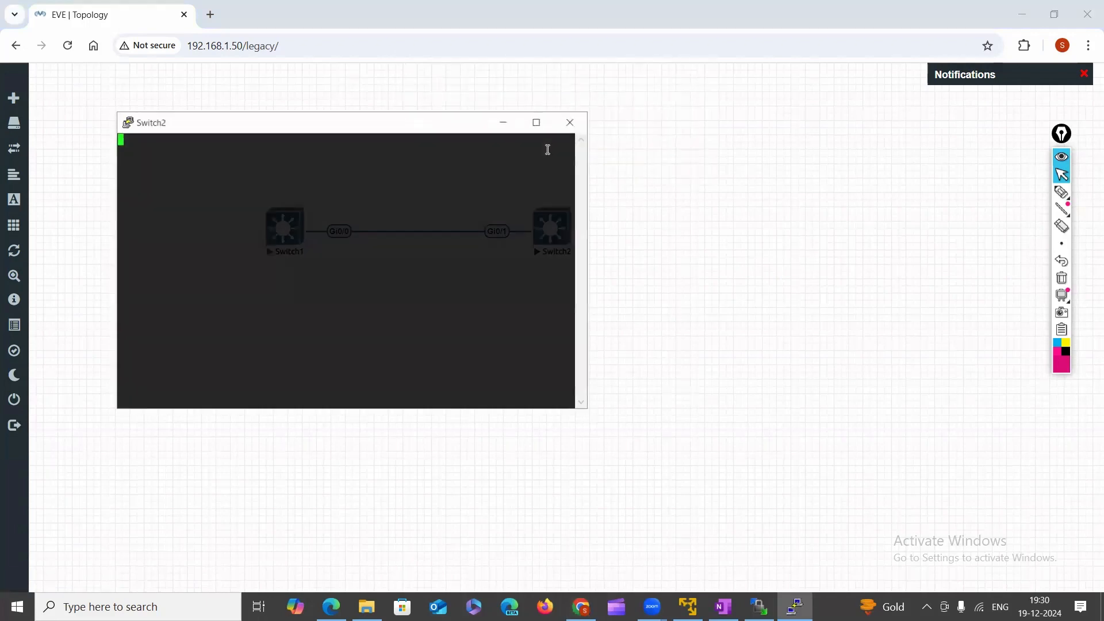
key(Return)
key(Return)
key(Return)
key(Return)
key(Return)
key(Return)
key(Return)
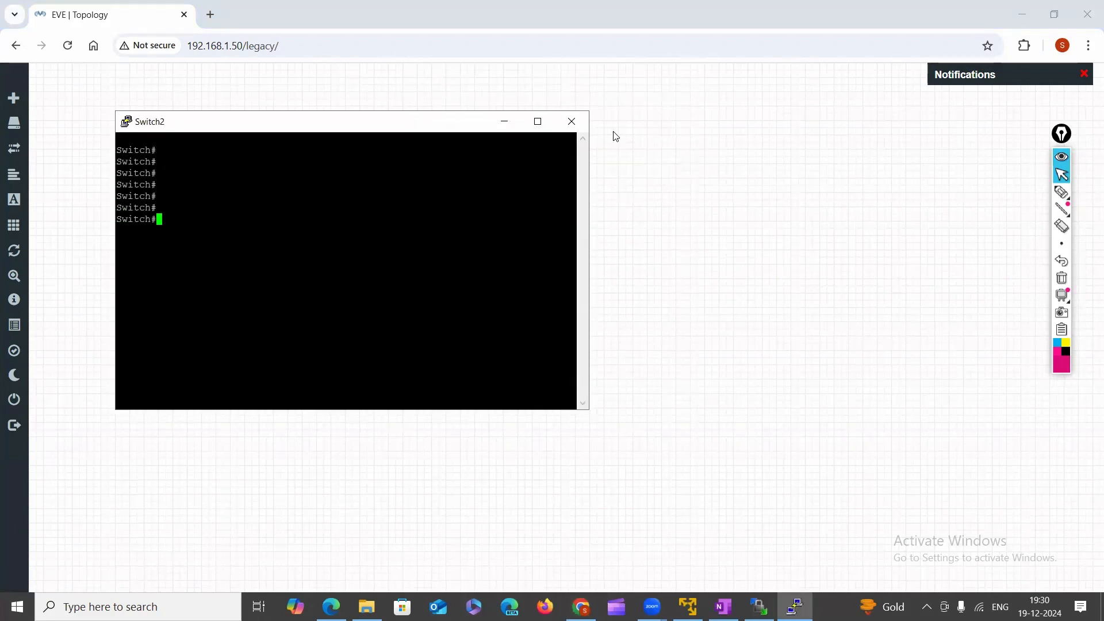
click(575, 121)
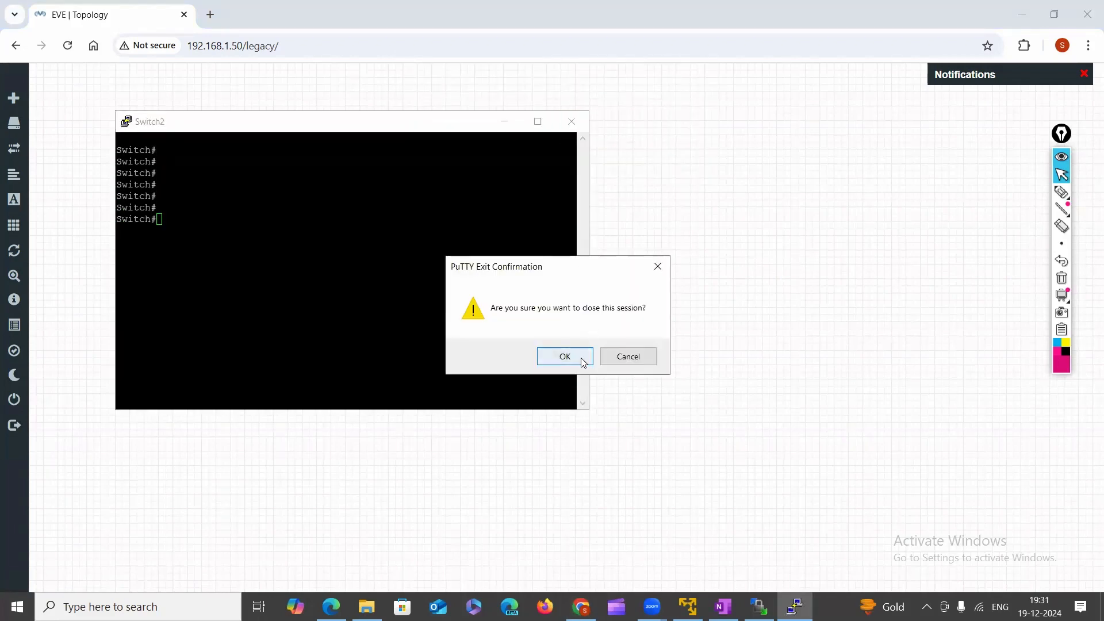
click(565, 356)
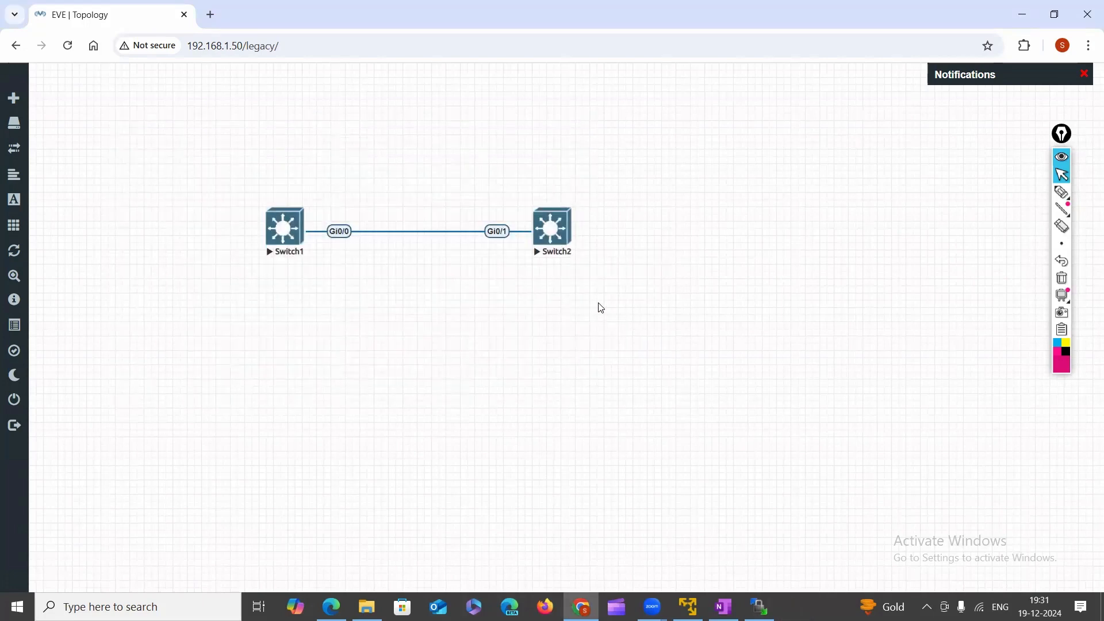
right_click(661, 206)
Reload the lab and open the add-node template list filtered by 'vi'.
click(675, 236)
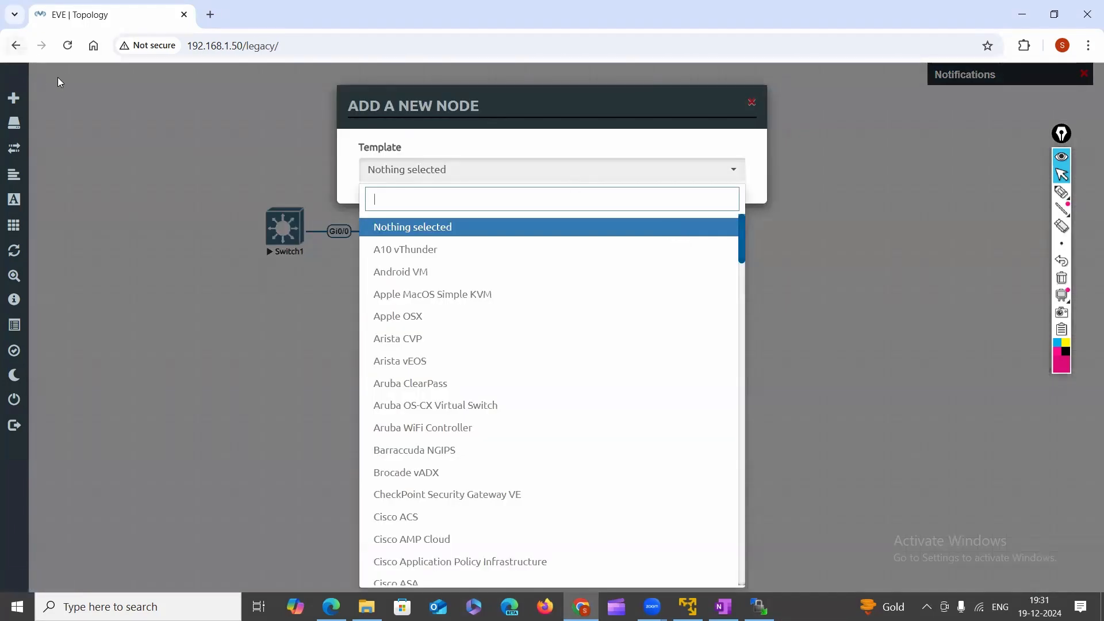
click(67, 46)
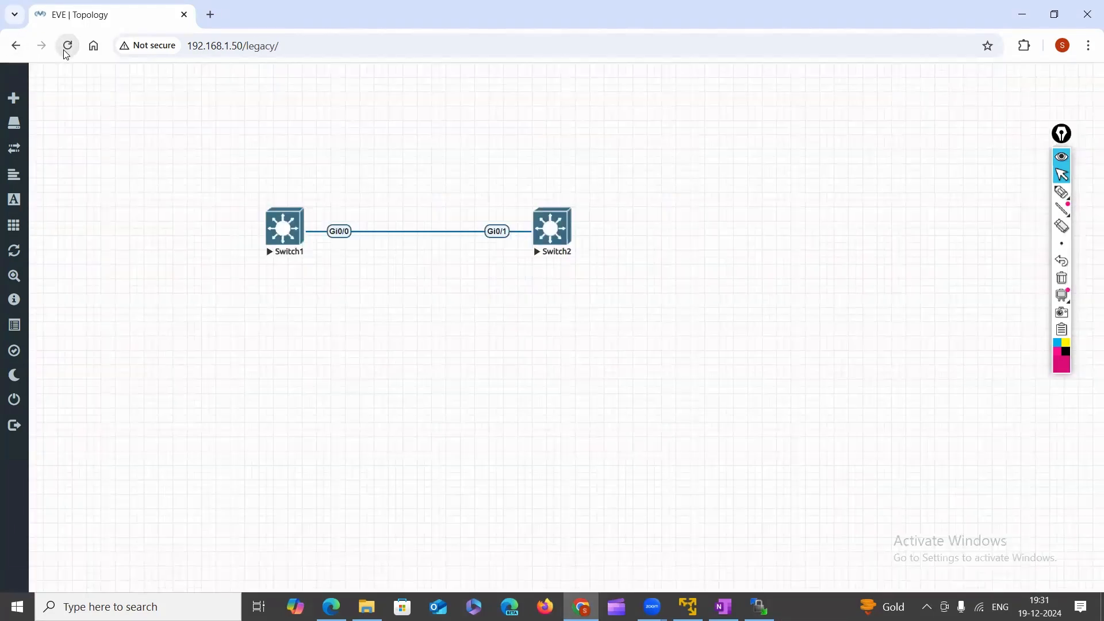
right_click(613, 120)
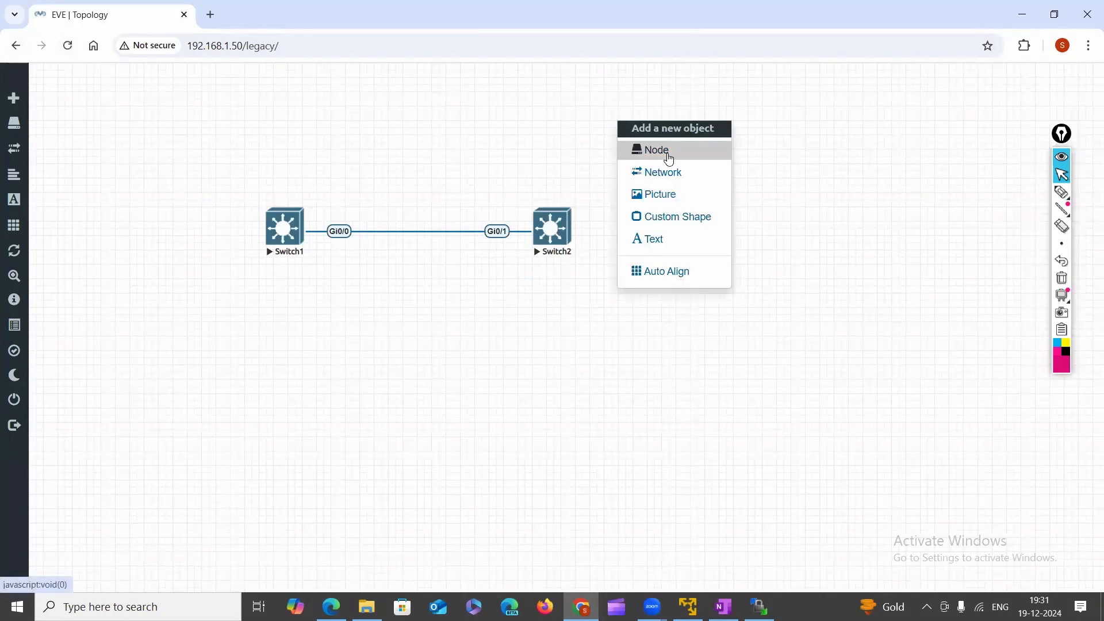
click(669, 154)
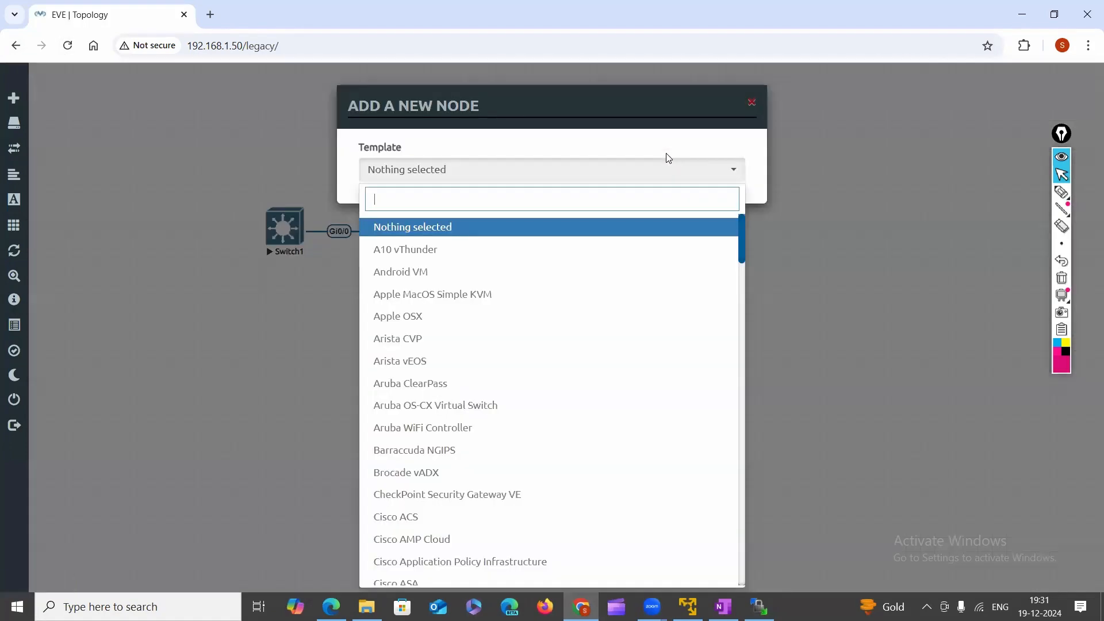
text(vf)
key(BackSpace)
key(BackSpace)
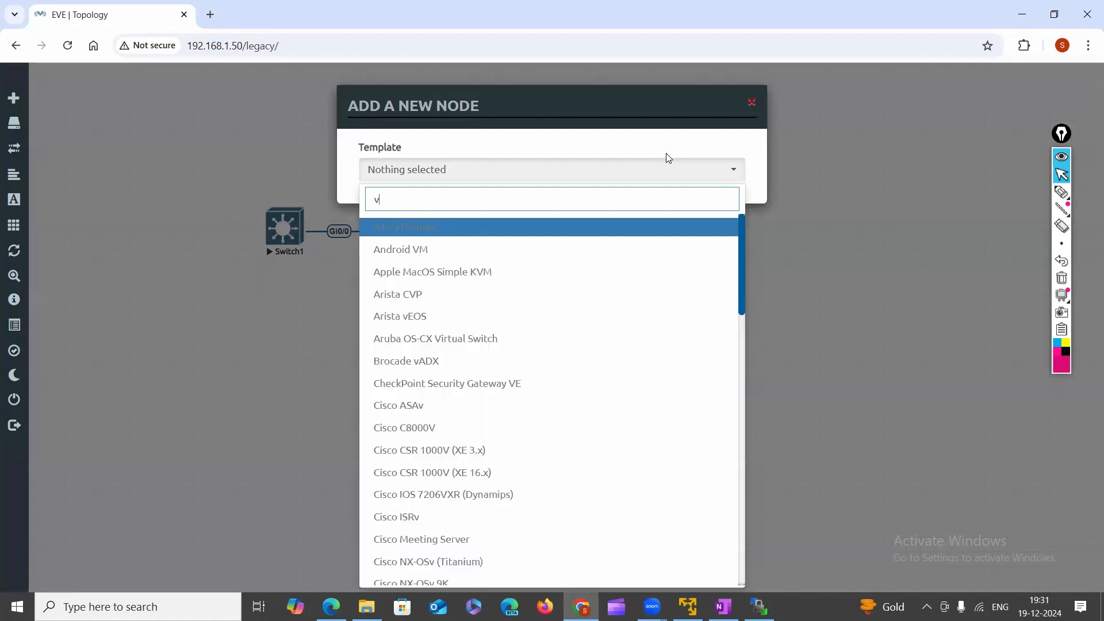
text(vi)
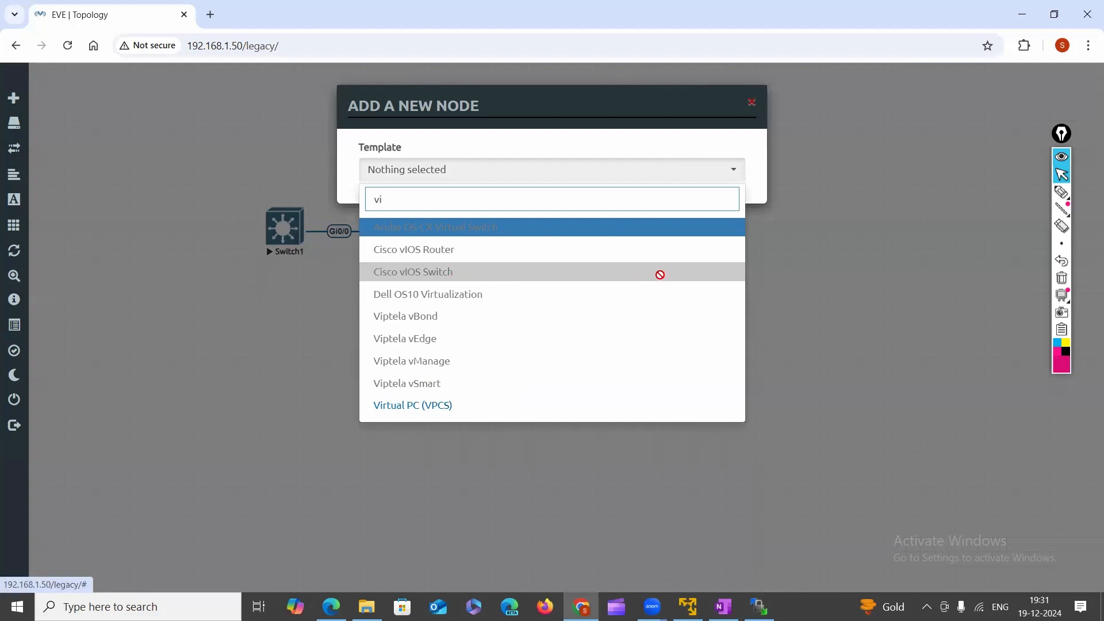
Circle the Cisco vIOS Switch template and the Switch1 node, then bring WinSCP forward.
click(1071, 197)
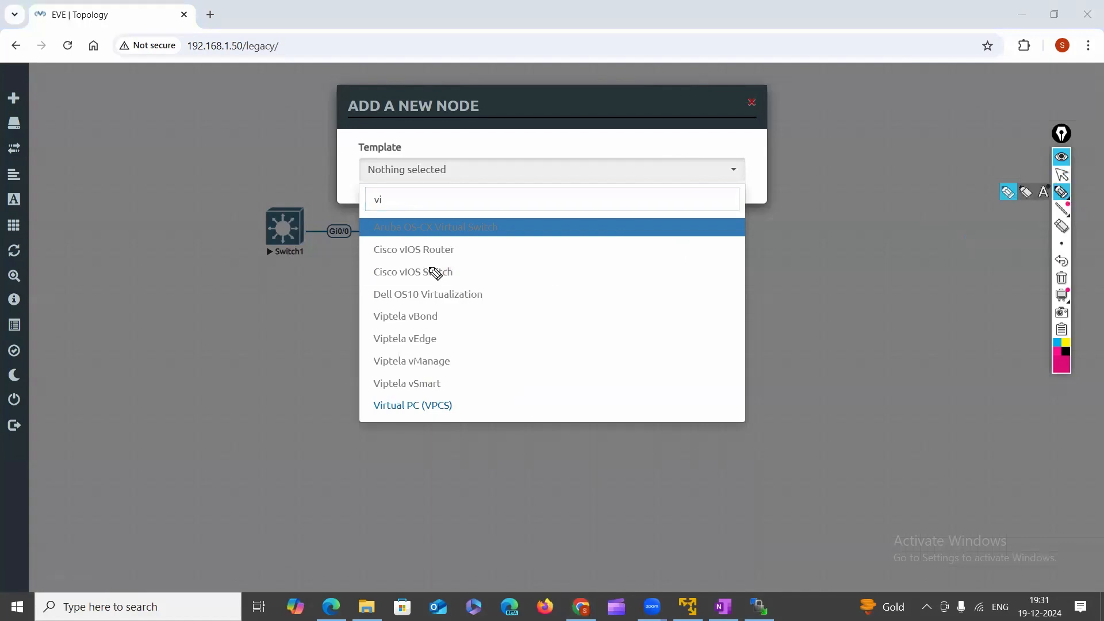
mouse_move(374, 283)
mouse_down()
mouse_move(473, 284)
mouse_move(404, 260)
mouse_move(363, 275)
mouse_move(405, 280)
mouse_up()
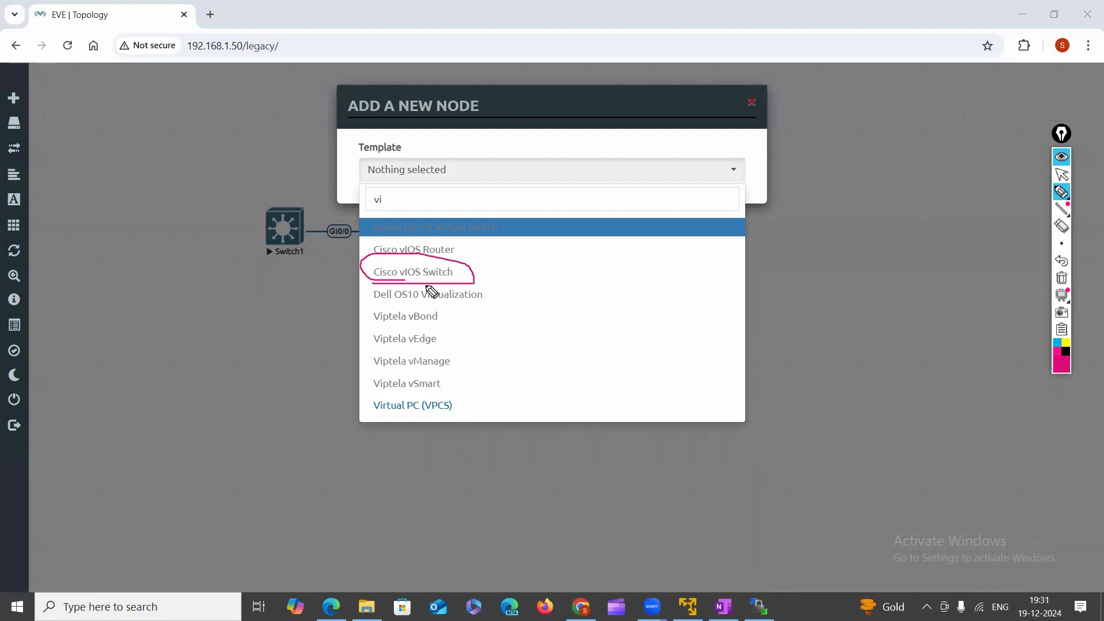
drag(316, 270, 368, 277)
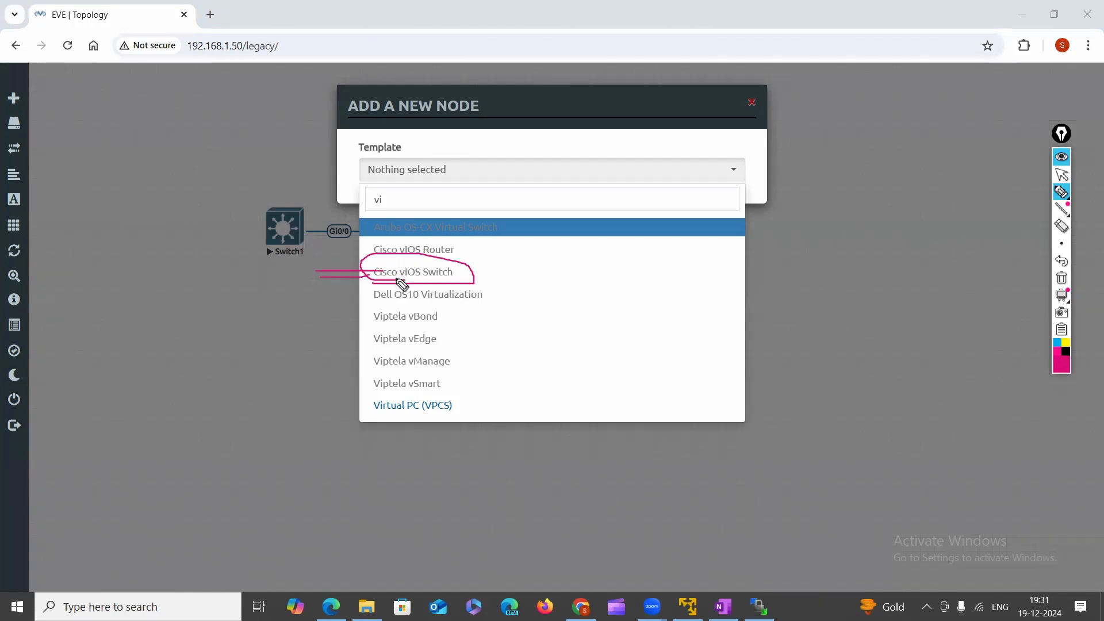
drag(463, 278, 510, 279)
mouse_move(260, 192)
mouse_down()
mouse_move(252, 235)
mouse_move(304, 248)
mouse_move(264, 196)
mouse_up()
mouse_move(389, 285)
mouse_down()
mouse_move(464, 286)
mouse_move(441, 257)
mouse_move(395, 288)
mouse_up()
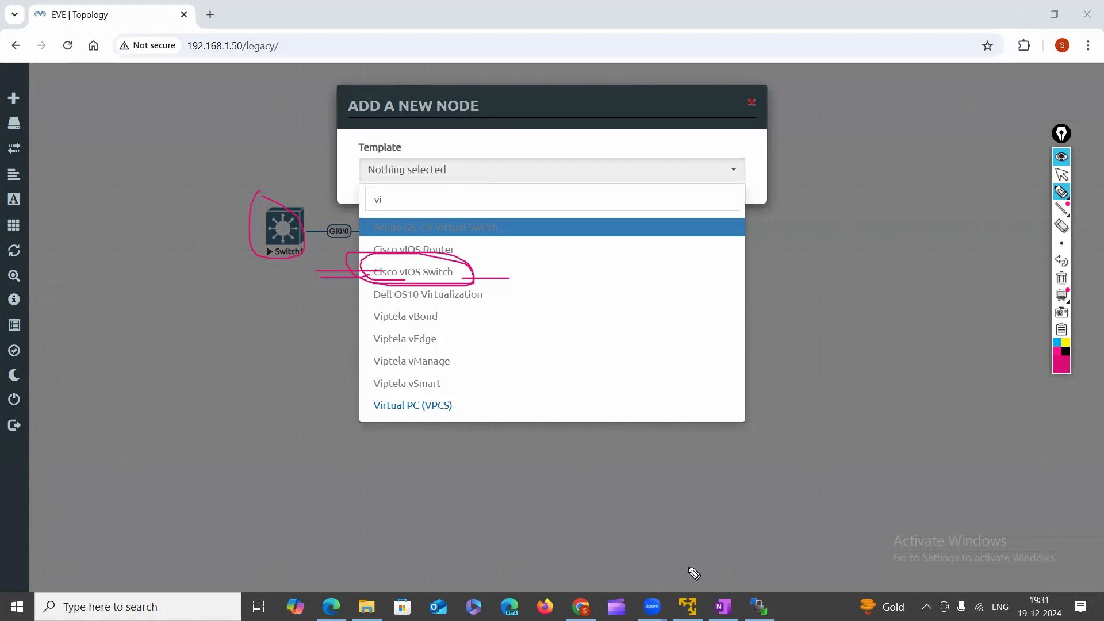
click(1062, 175)
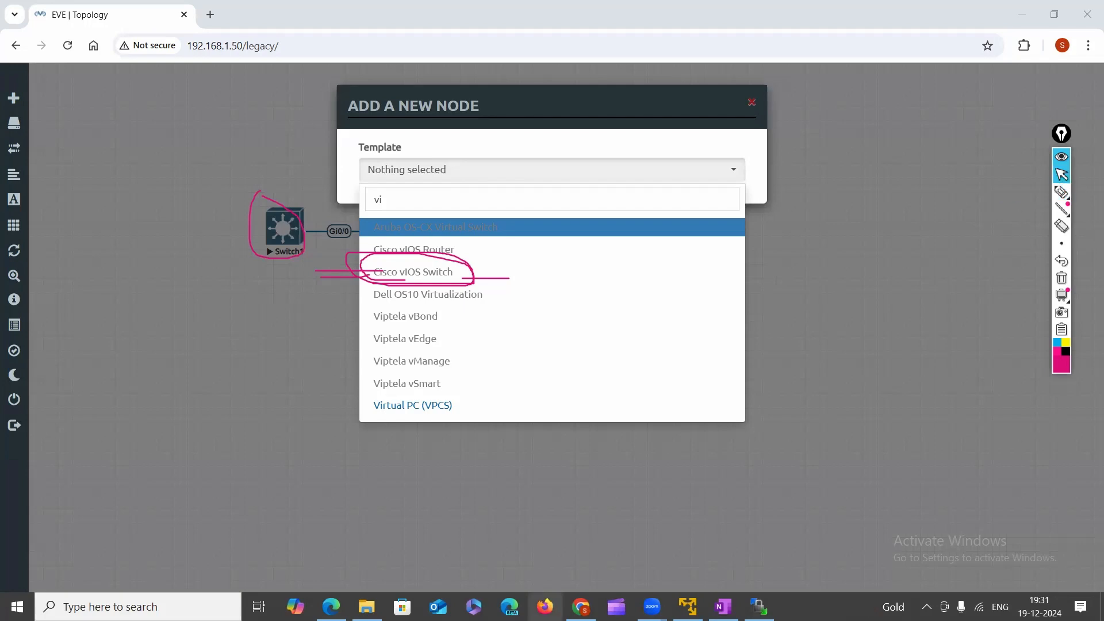
click(759, 606)
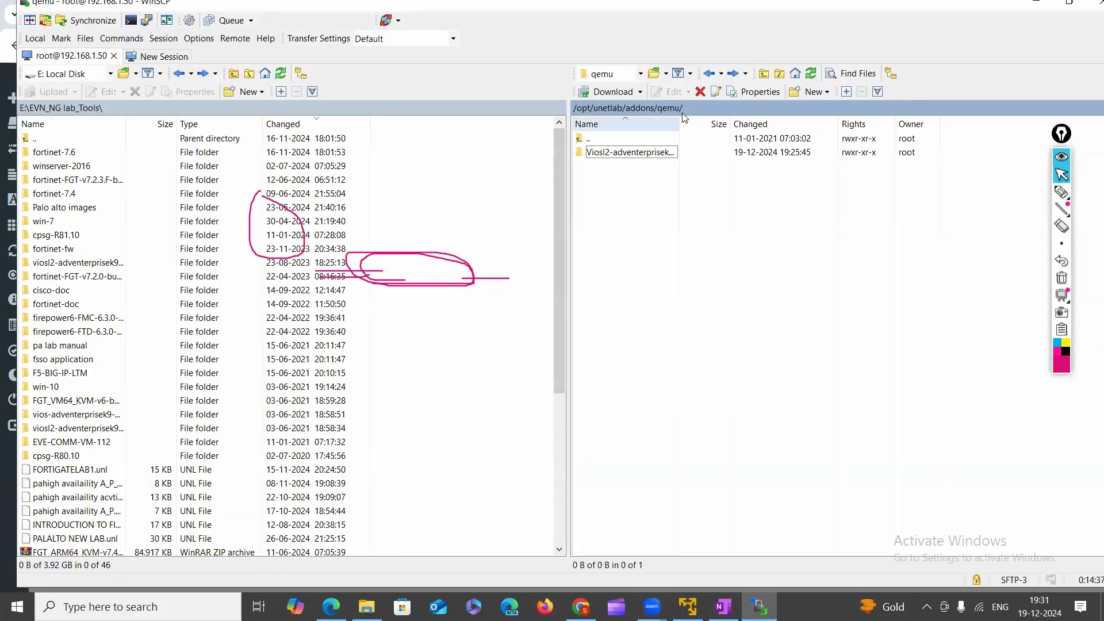
Go up to /opt/unetlab/addons on the server and circle the qemu folder.
click(708, 73)
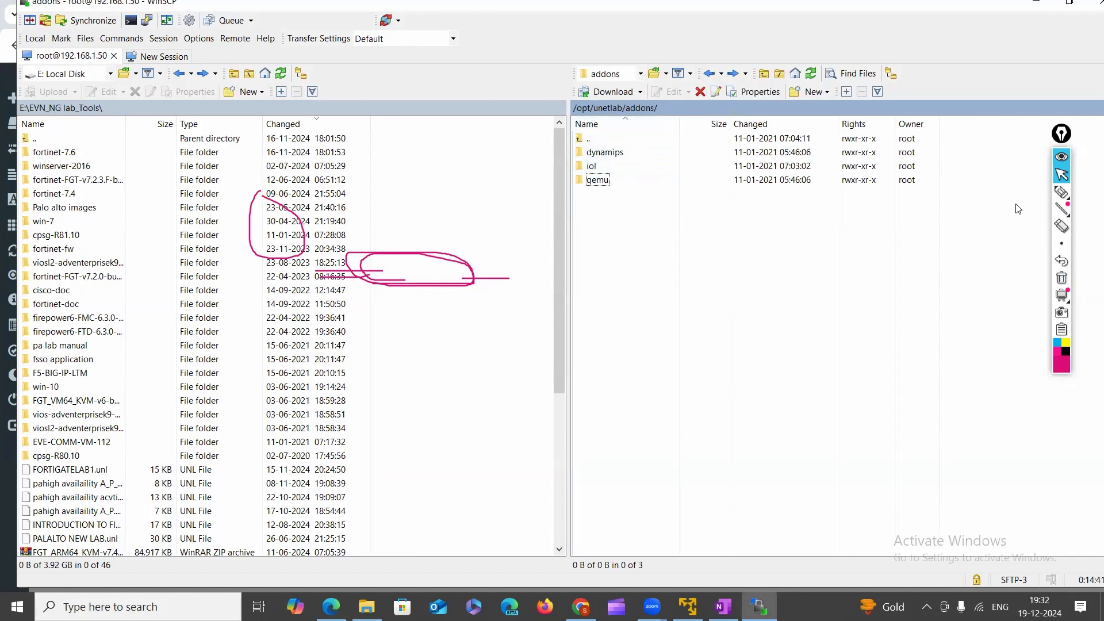
click(1062, 191)
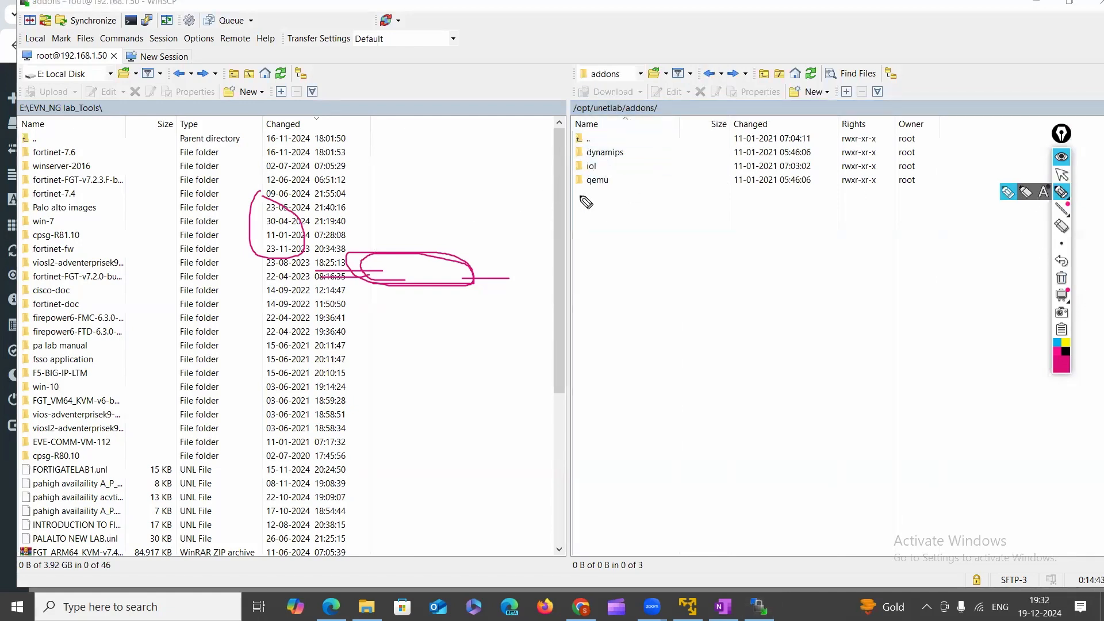
mouse_move(586, 201)
mouse_down()
mouse_move(637, 186)
mouse_move(555, 181)
mouse_move(585, 196)
mouse_move(639, 149)
mouse_move(558, 144)
mouse_move(595, 164)
mouse_up()
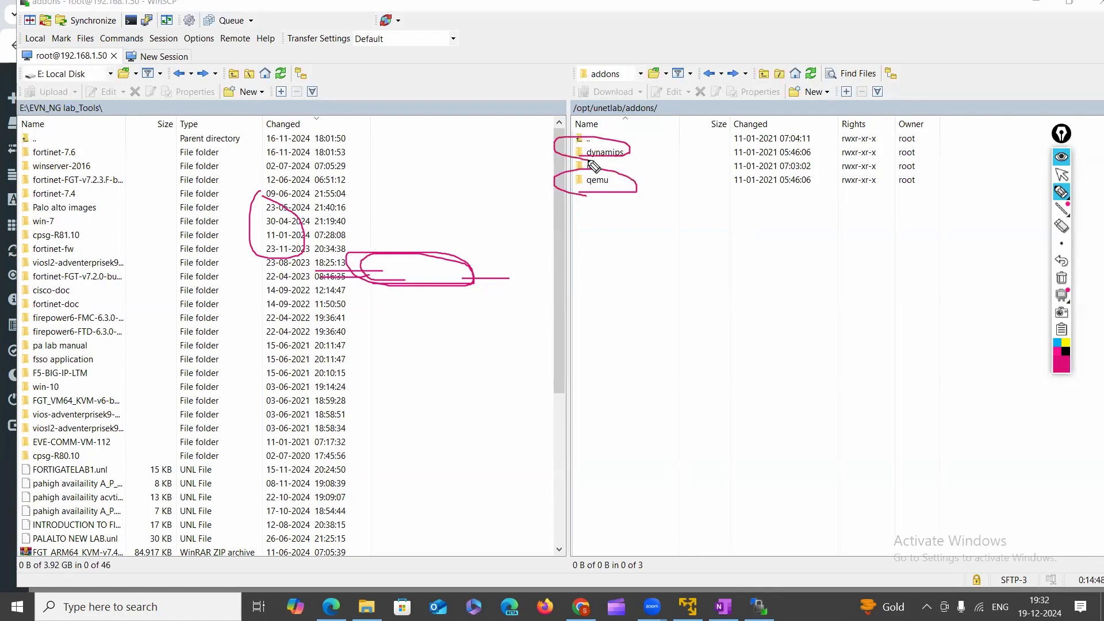
click(1061, 278)
click(1062, 174)
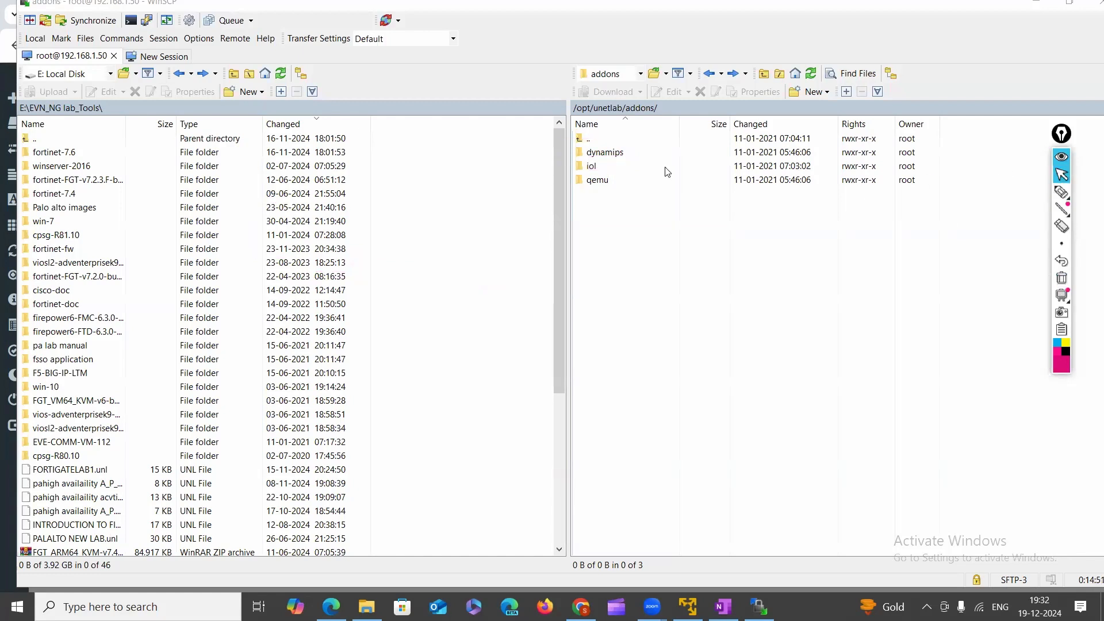
Check that the dynamips folder is empty, then return to addons and open qemu.
double_click(604, 153)
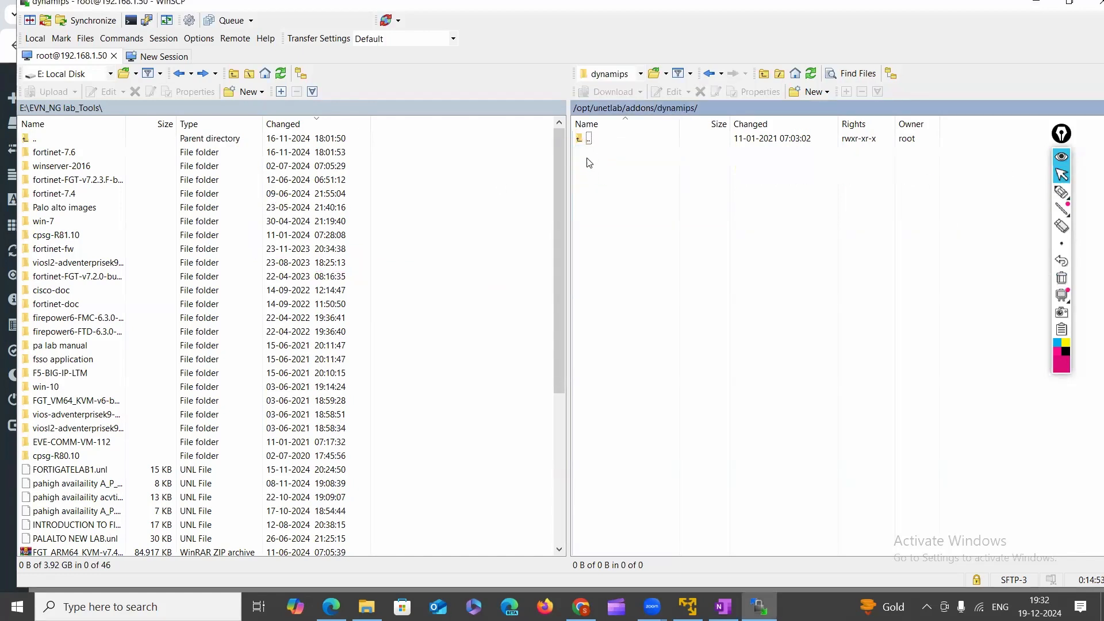
drag(589, 162, 896, 315)
click(709, 73)
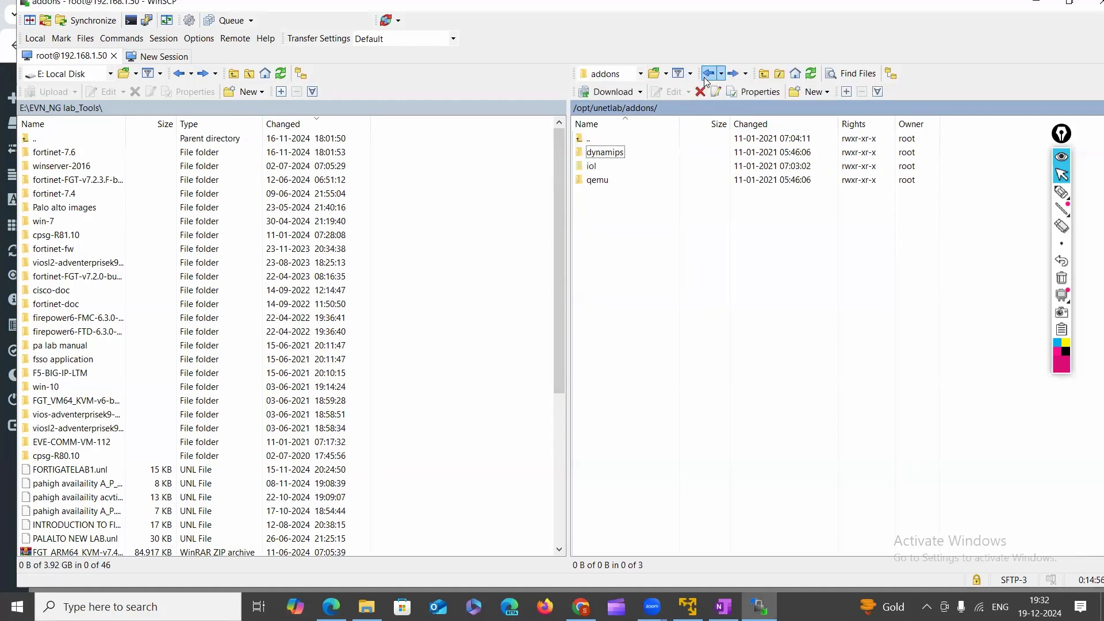
double_click(592, 182)
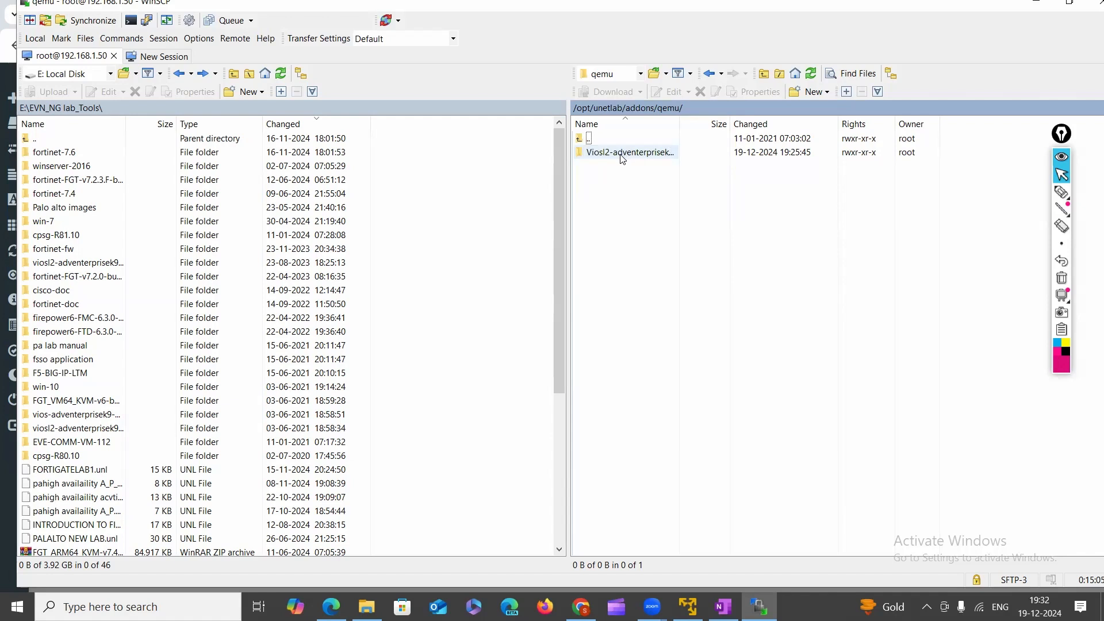
Select the Viosl2-adventerprisek9-m-15.2.4055 folder and annotate it with an EVE-ng note.
click(622, 156)
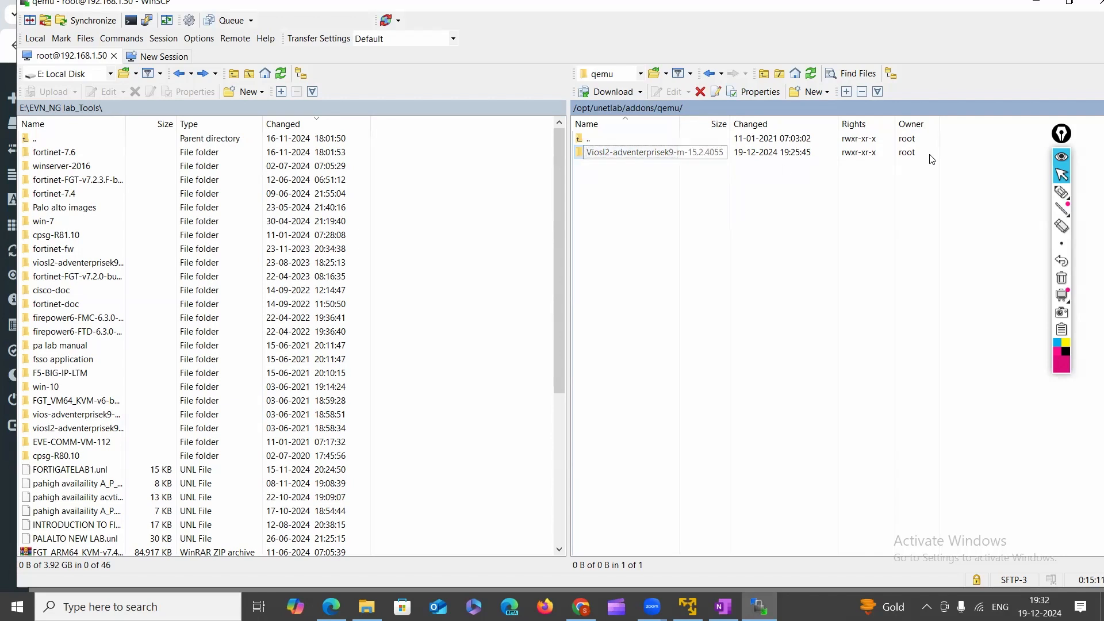
click(1062, 192)
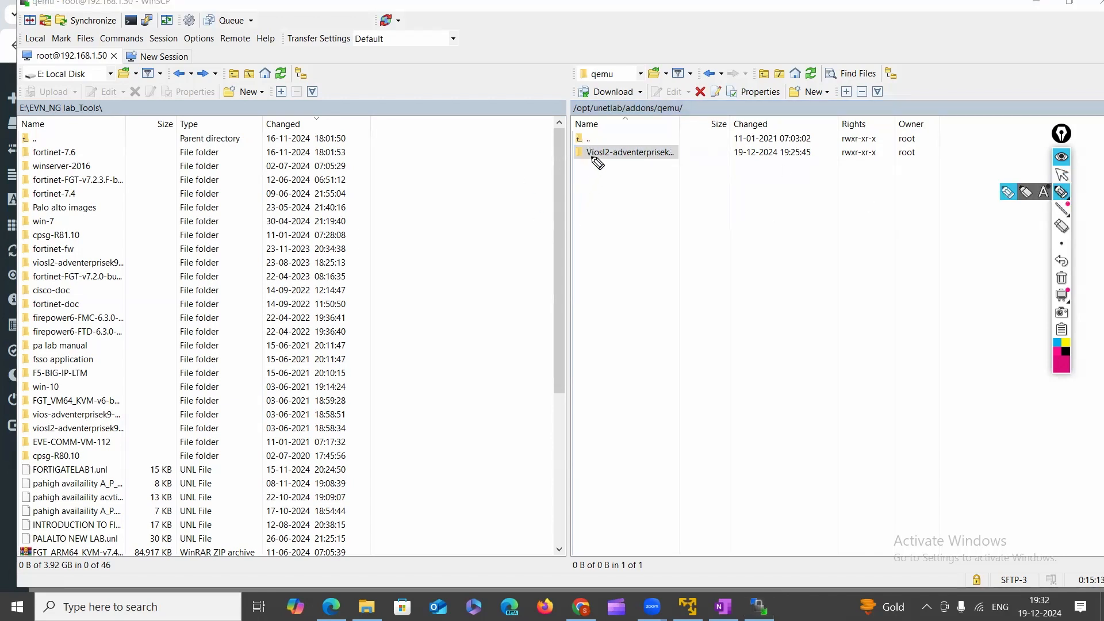
mouse_move(614, 150)
mouse_down()
mouse_move(602, 175)
mouse_move(630, 199)
mouse_up()
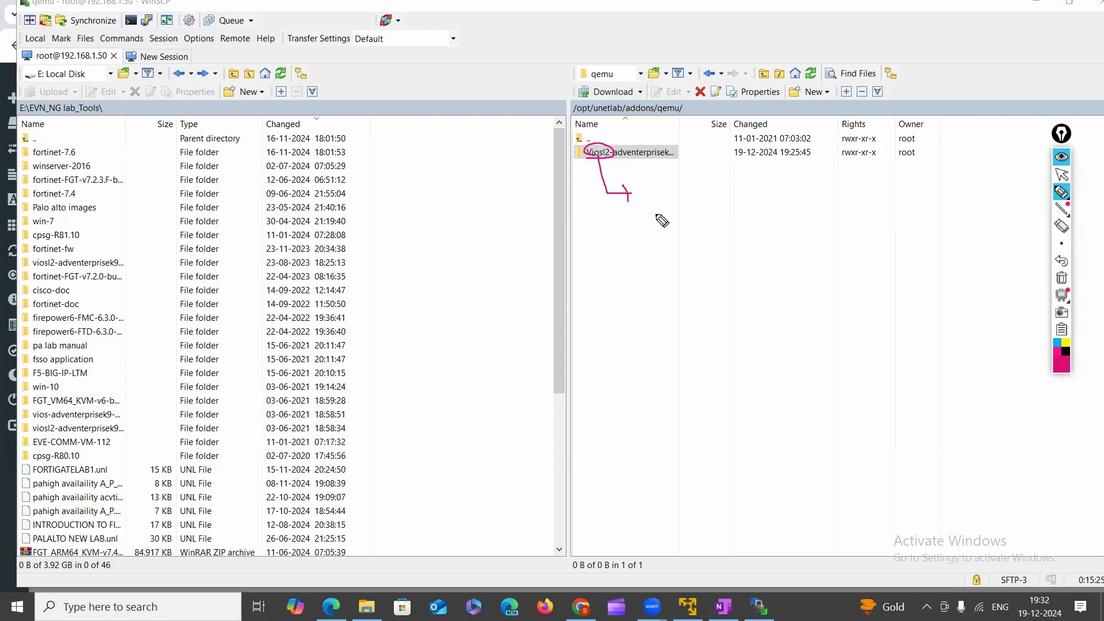
mouse_move(676, 197)
mouse_down()
mouse_move(697, 202)
mouse_move(702, 219)
mouse_move(750, 211)
mouse_move(701, 237)
mouse_move(689, 224)
mouse_up()
mouse_move(797, 211)
mouse_down()
mouse_move(879, 213)
mouse_move(841, 238)
mouse_up()
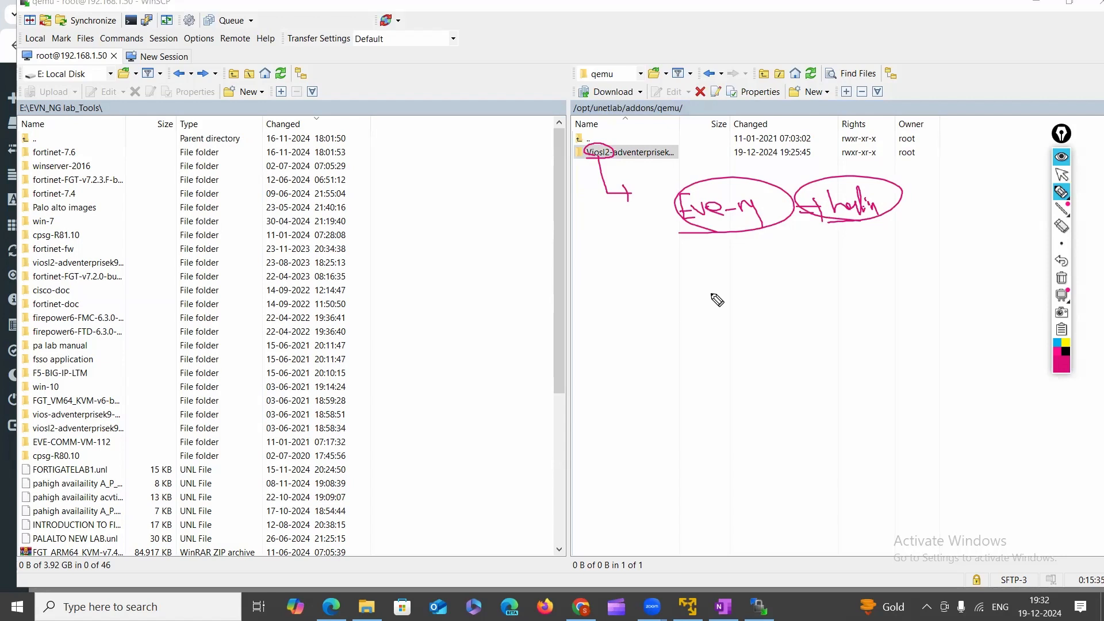
click(1063, 280)
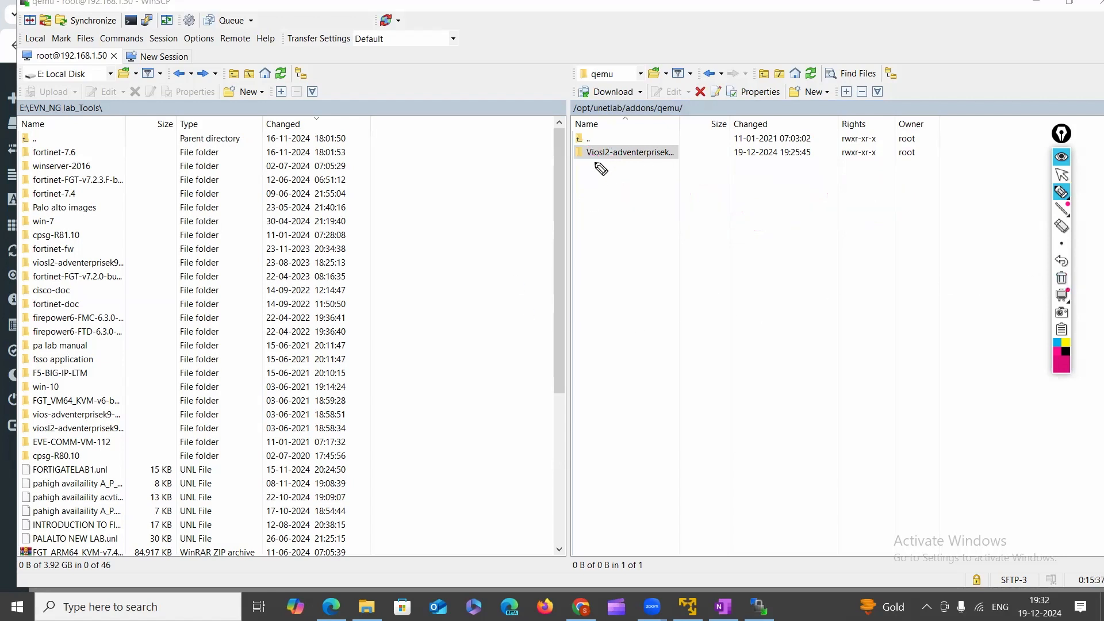
Mark the Viosl2 folder name with an oval, arrows and an os label, then clear annotations.
drag(588, 160, 615, 162)
drag(614, 151, 609, 146)
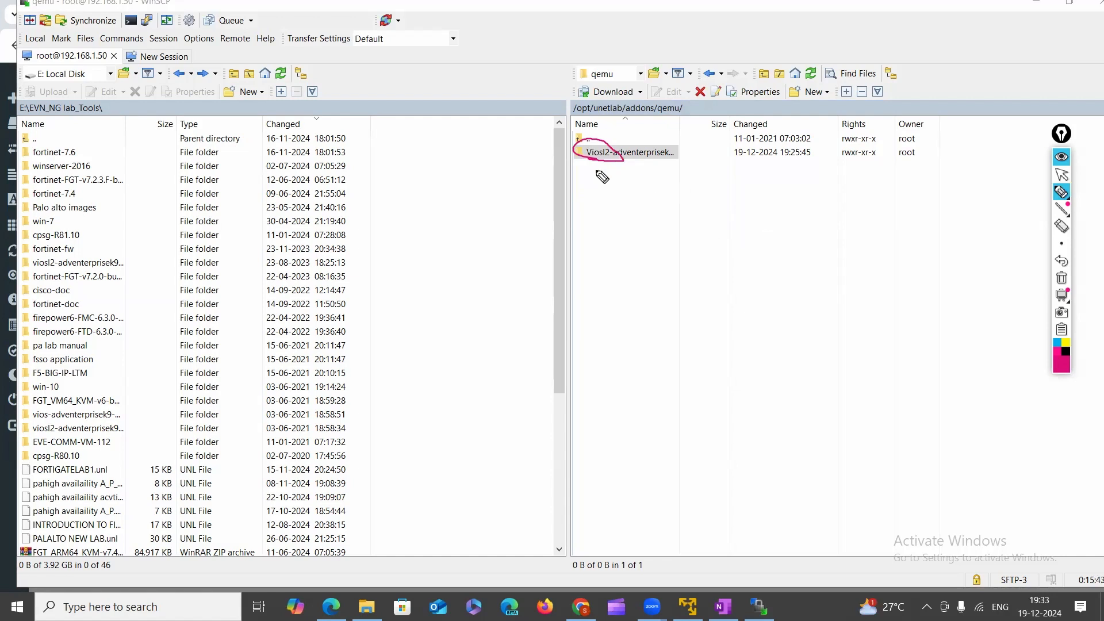
mouse_move(604, 161)
mouse_down()
mouse_move(606, 188)
mouse_move(677, 178)
mouse_move(678, 199)
mouse_move(706, 190)
mouse_move(726, 202)
mouse_up()
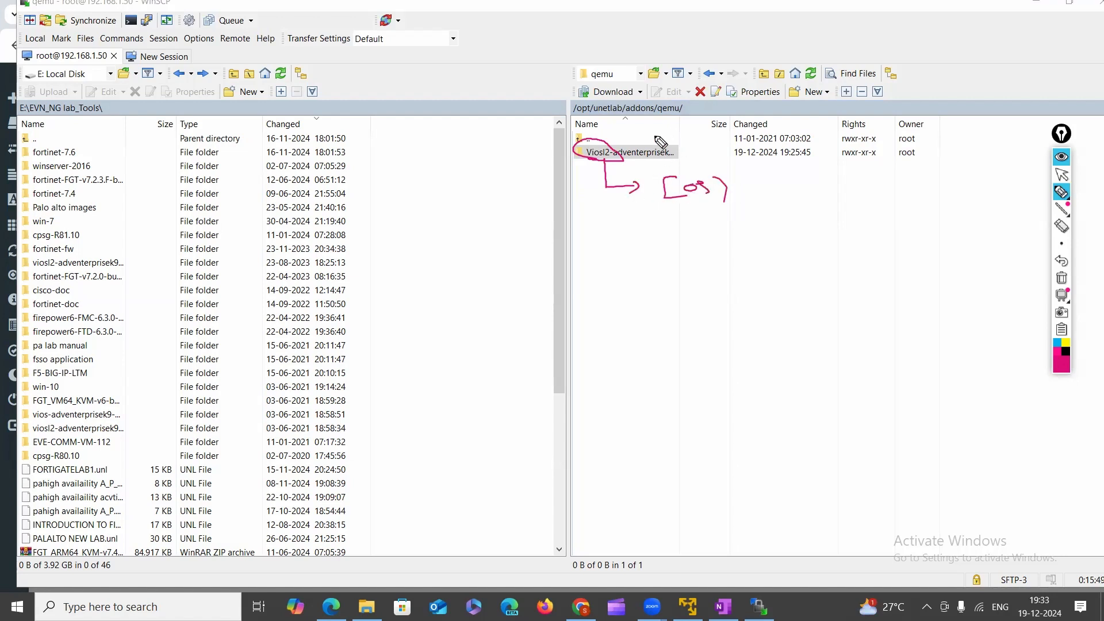
mouse_move(653, 143)
mouse_down()
mouse_move(668, 148)
mouse_move(730, 123)
mouse_up()
click(638, 253)
mouse_move(666, 178)
mouse_down()
mouse_move(732, 179)
mouse_move(652, 197)
mouse_up()
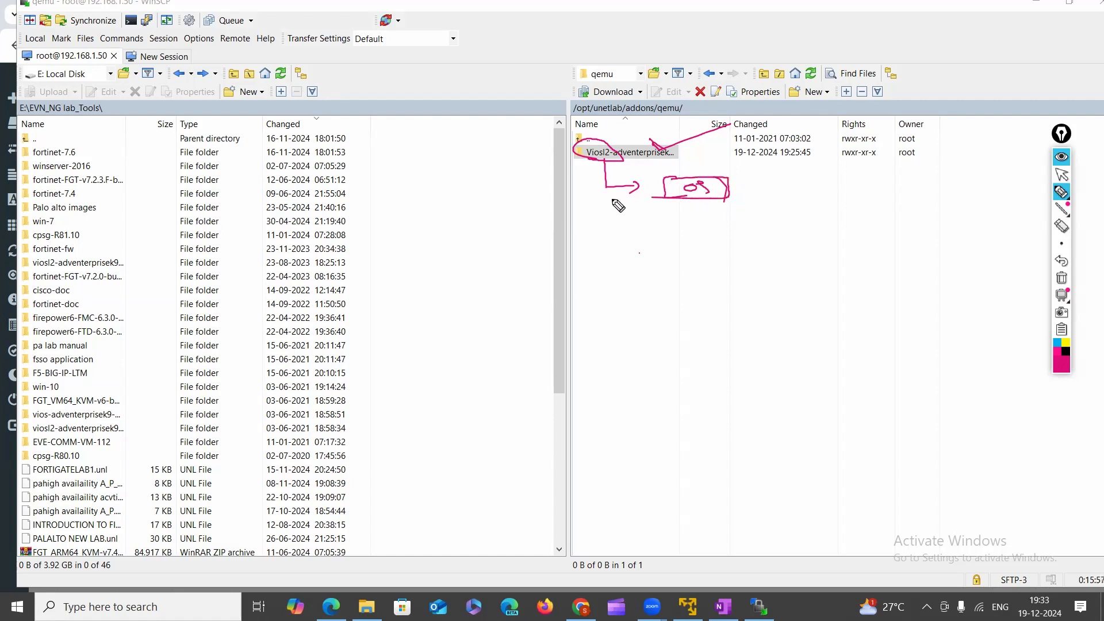
drag(729, 199, 782, 194)
mouse_move(689, 197)
mouse_down()
mouse_move(700, 228)
mouse_move(689, 214)
mouse_move(740, 193)
mouse_up()
click(733, 190)
drag(742, 186, 741, 196)
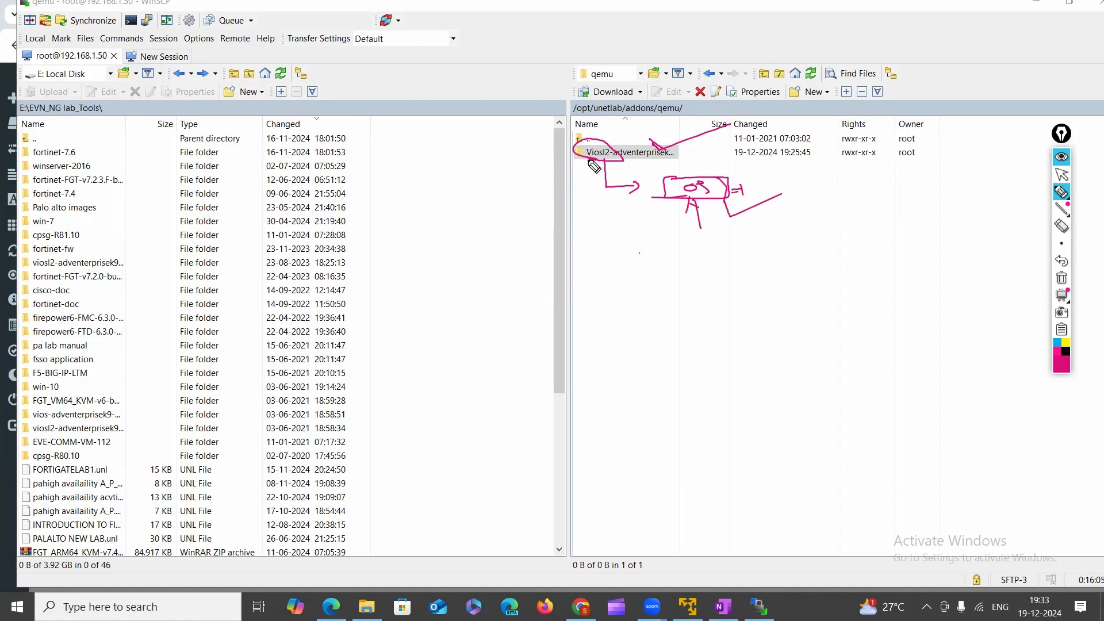
mouse_move(589, 164)
mouse_down()
mouse_move(629, 159)
mouse_move(601, 143)
mouse_move(577, 156)
mouse_up()
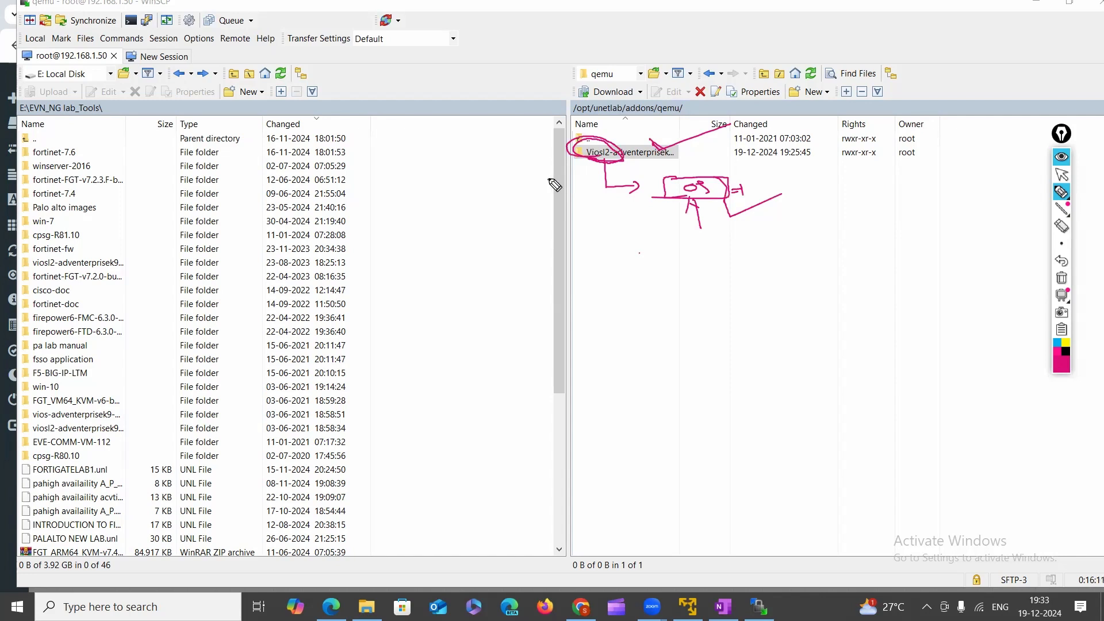
mouse_move(549, 183)
mouse_down()
mouse_move(572, 187)
mouse_move(593, 164)
mouse_up()
click(1062, 278)
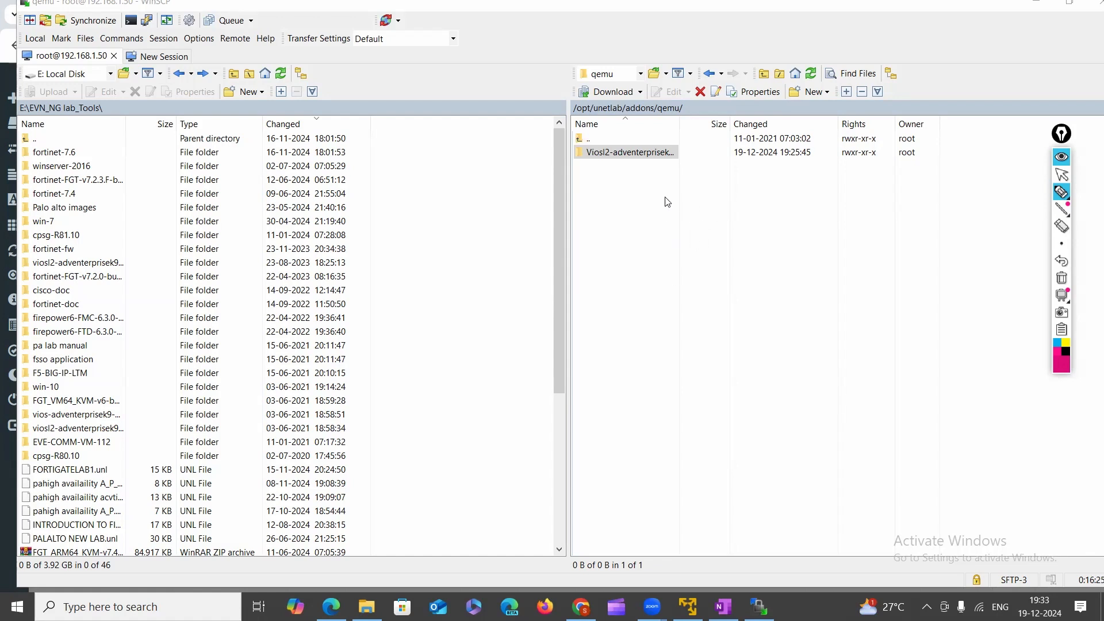
drag(747, 213, 759, 212)
click(1062, 277)
mouse_move(606, 230)
mouse_down()
mouse_move(608, 253)
mouse_move(626, 239)
mouse_move(675, 235)
mouse_up()
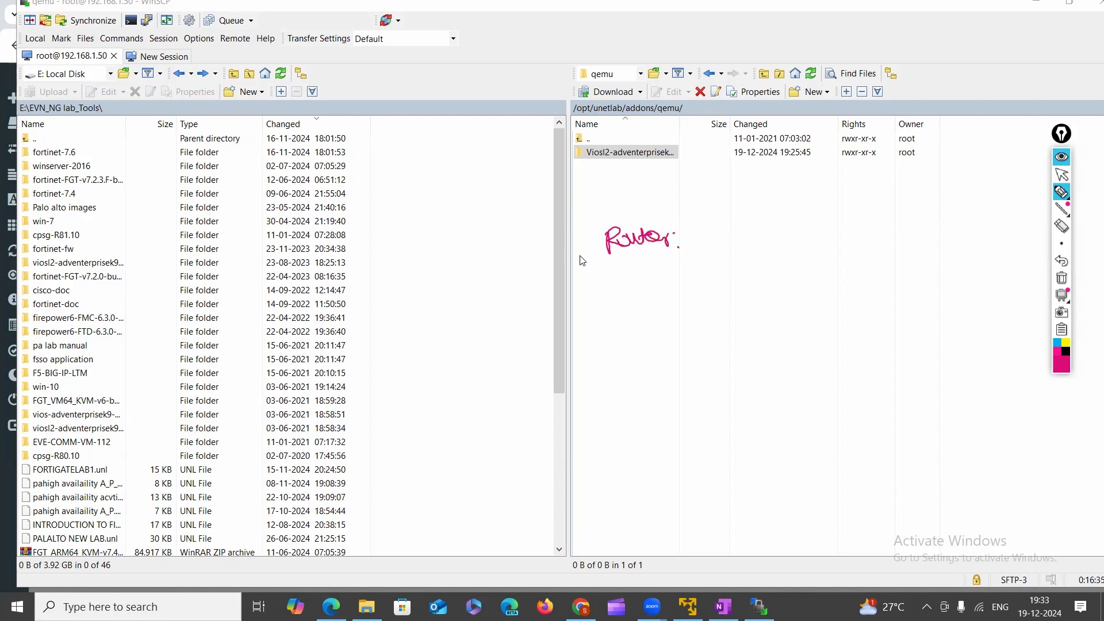
drag(559, 236, 576, 253)
drag(591, 243, 592, 244)
mouse_move(596, 233)
mouse_down()
mouse_move(595, 254)
mouse_move(553, 262)
mouse_up()
drag(731, 230, 762, 235)
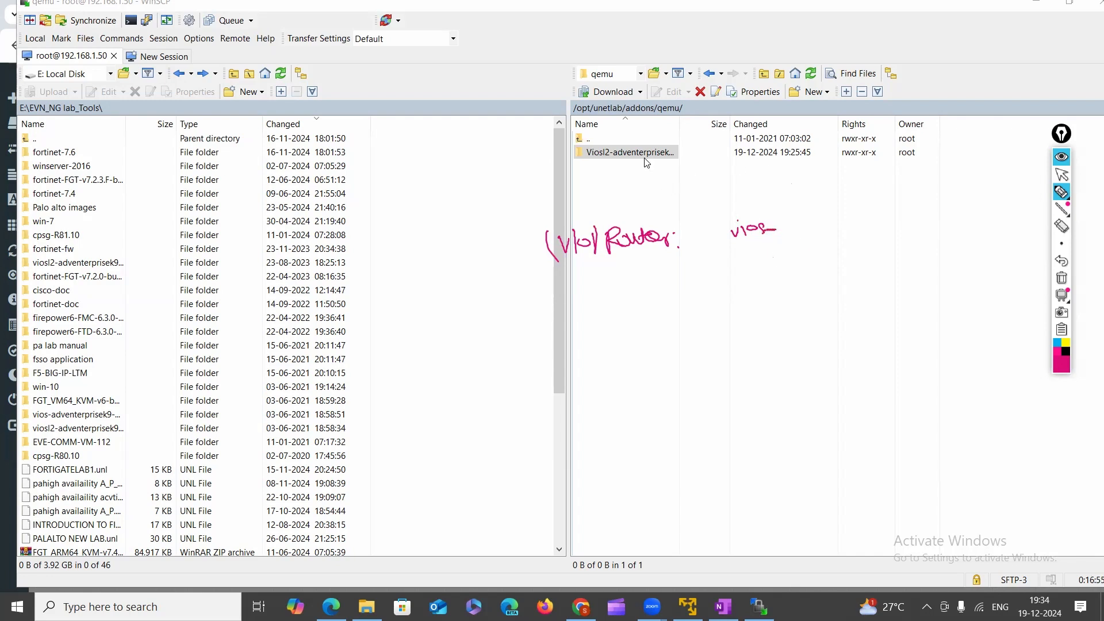
mouse_move(615, 158)
mouse_down()
mouse_move(673, 161)
mouse_move(622, 151)
mouse_up()
mouse_move(587, 156)
mouse_down()
mouse_move(613, 156)
mouse_move(578, 148)
mouse_move(601, 157)
mouse_up()
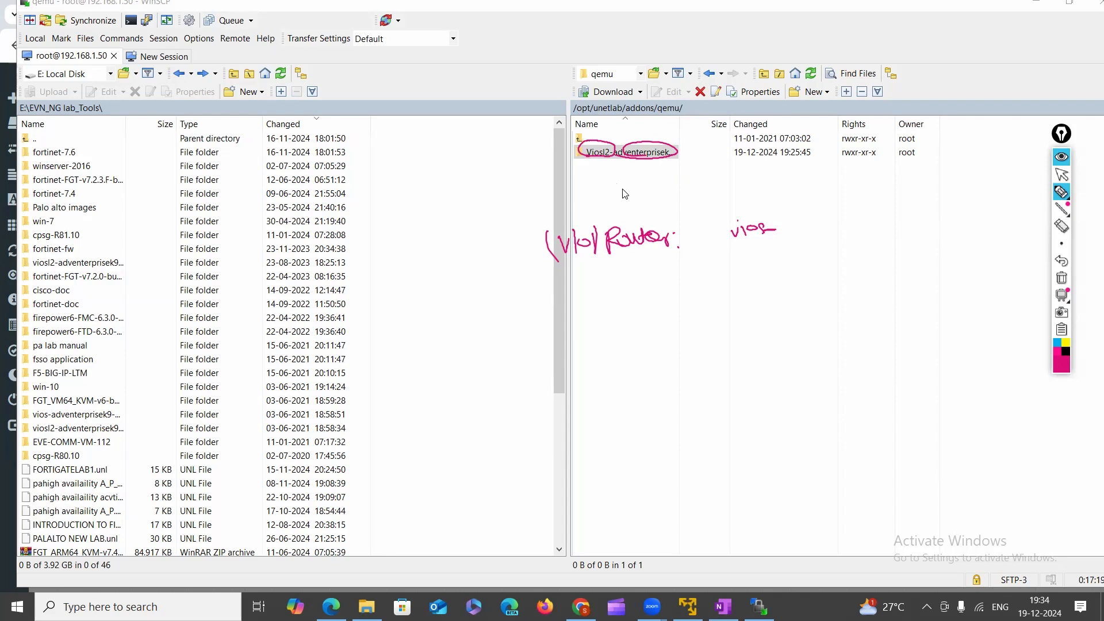
click(1061, 278)
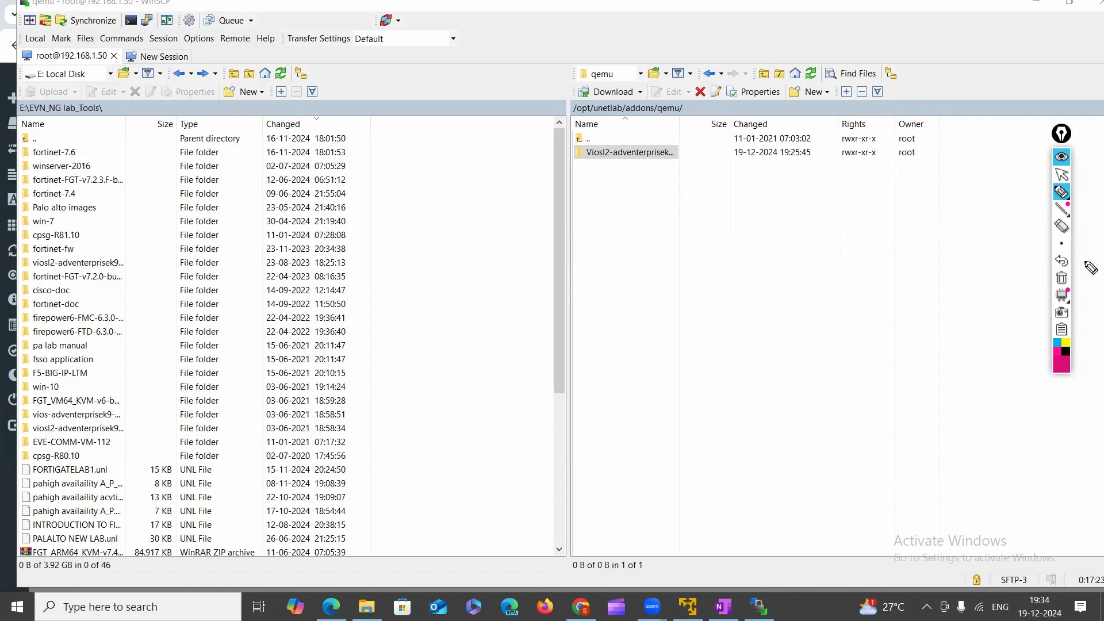
click(1061, 175)
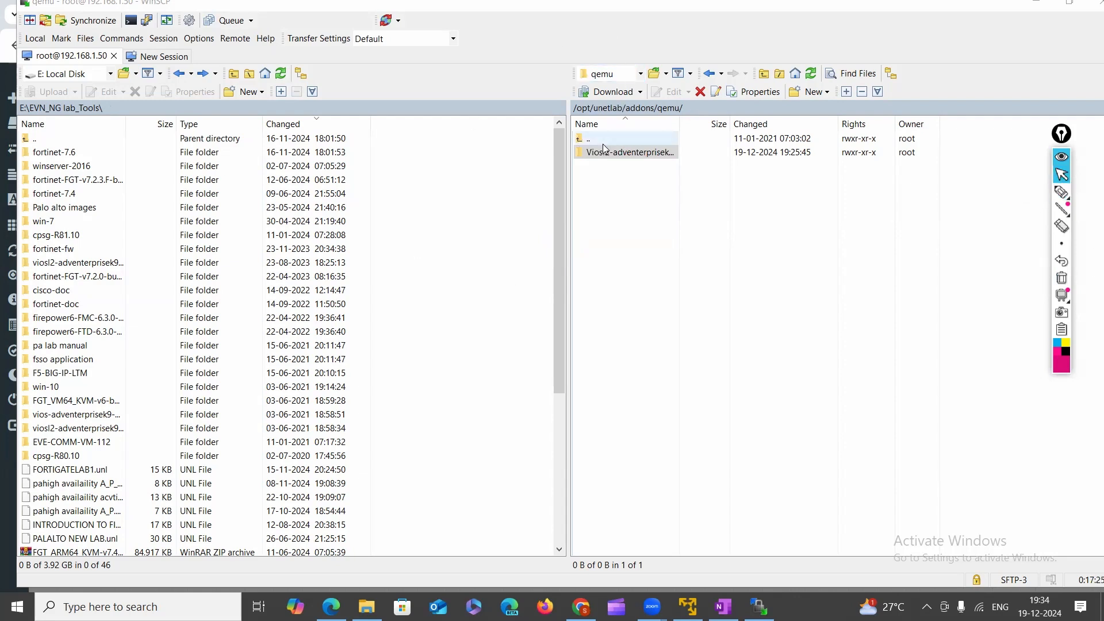
Rename the Viosl2-adventerprisek9-m-15.2.4055 folder to Viosl2-switch-file.
right_click(630, 152)
click(656, 253)
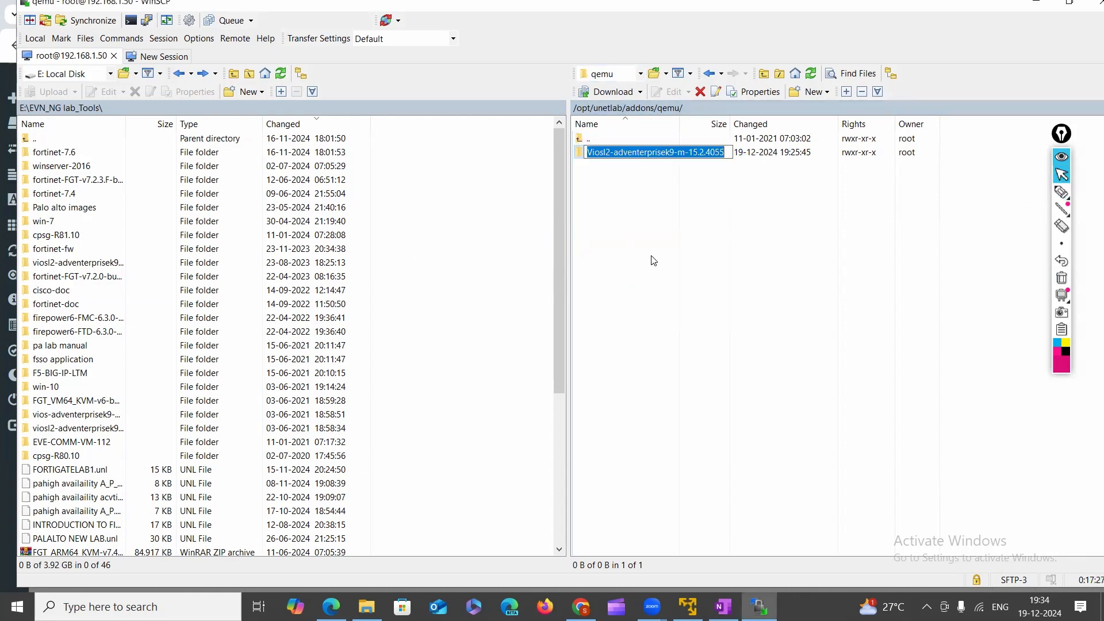
click(630, 152)
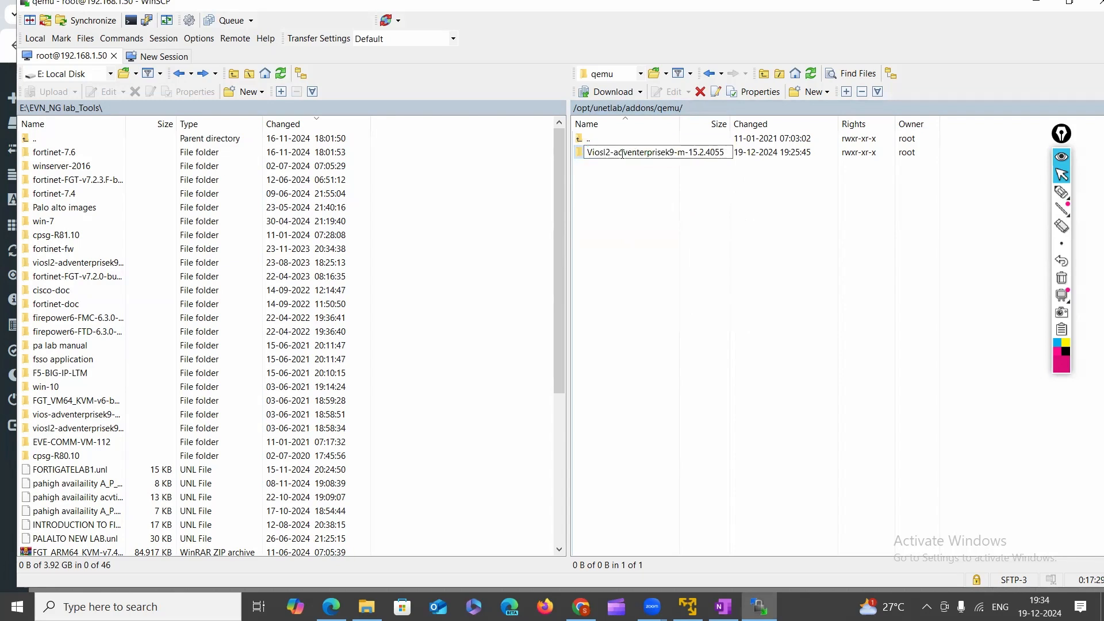
drag(614, 153, 726, 157)
key(BackSpace)
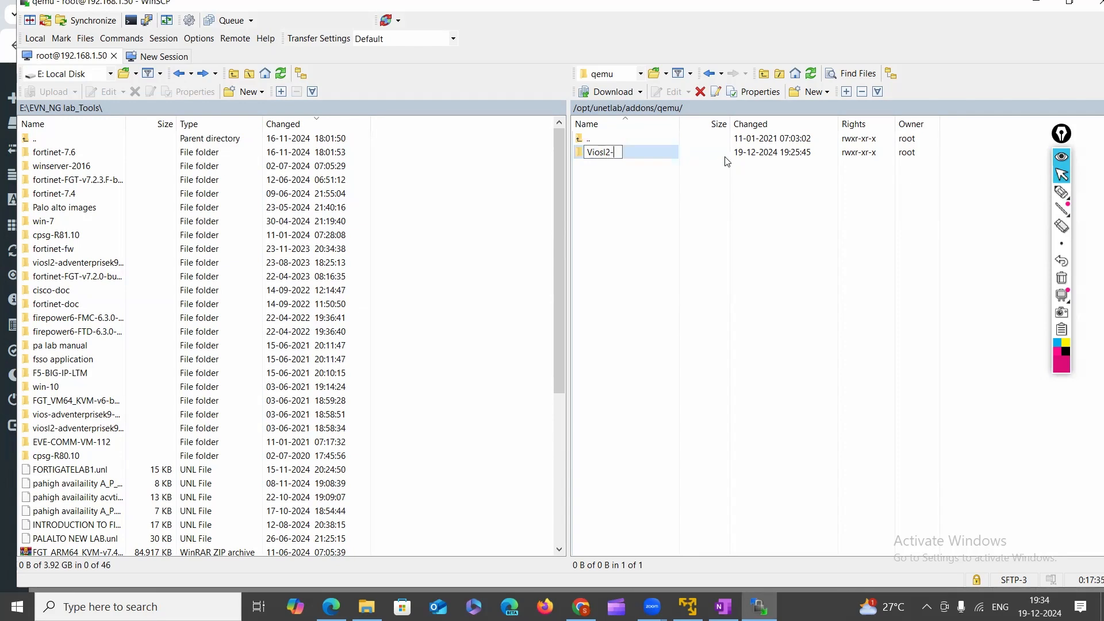
text(switc)
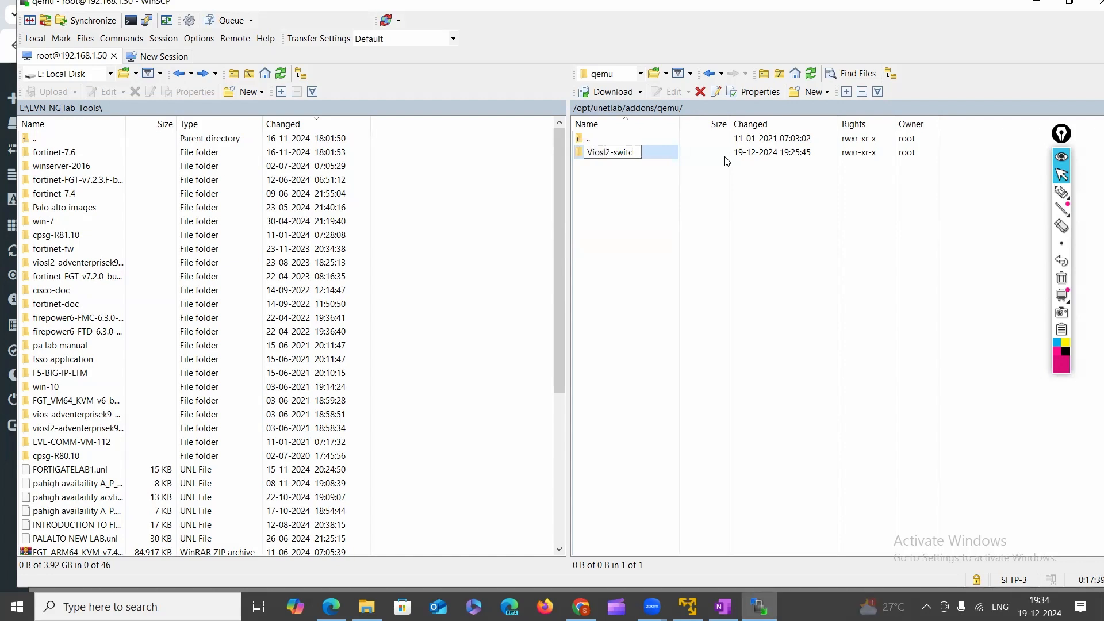
text(jh-file)
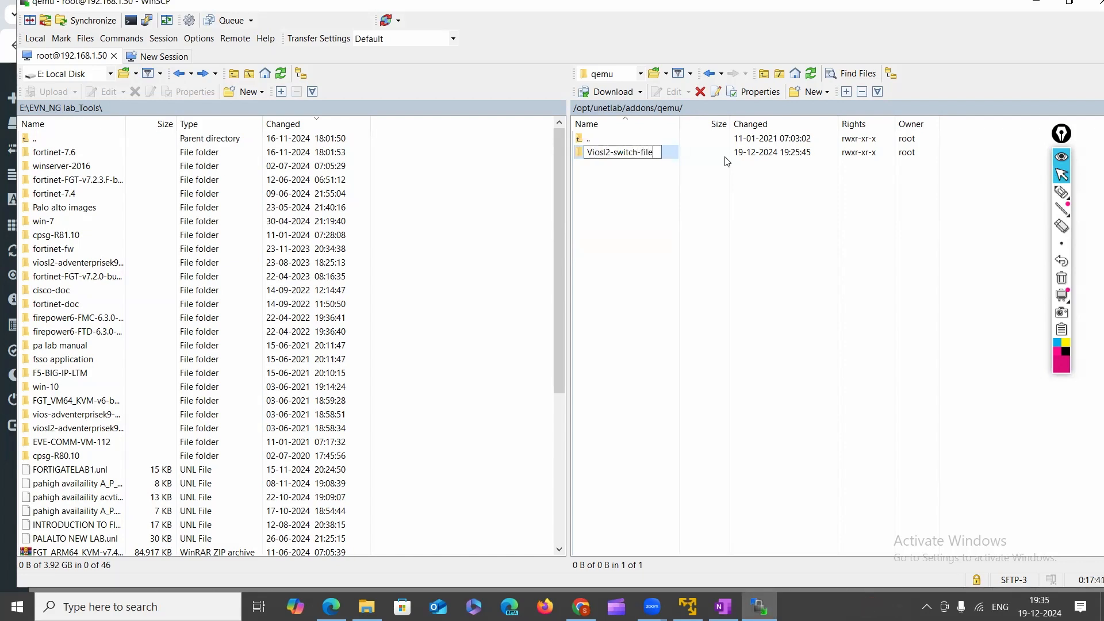
click(703, 195)
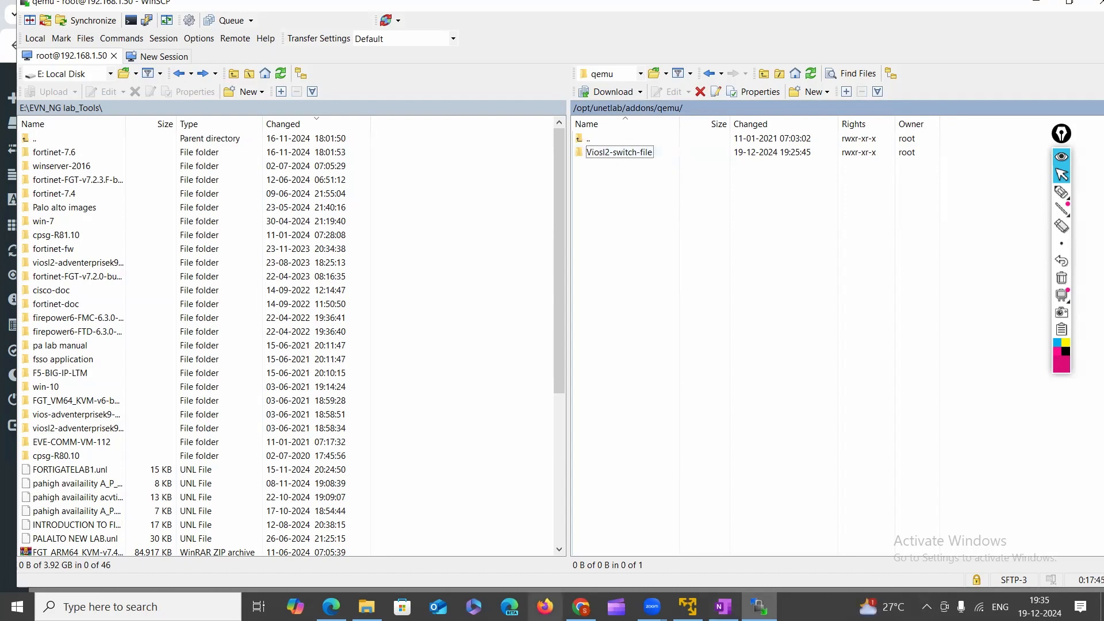
click(581, 607)
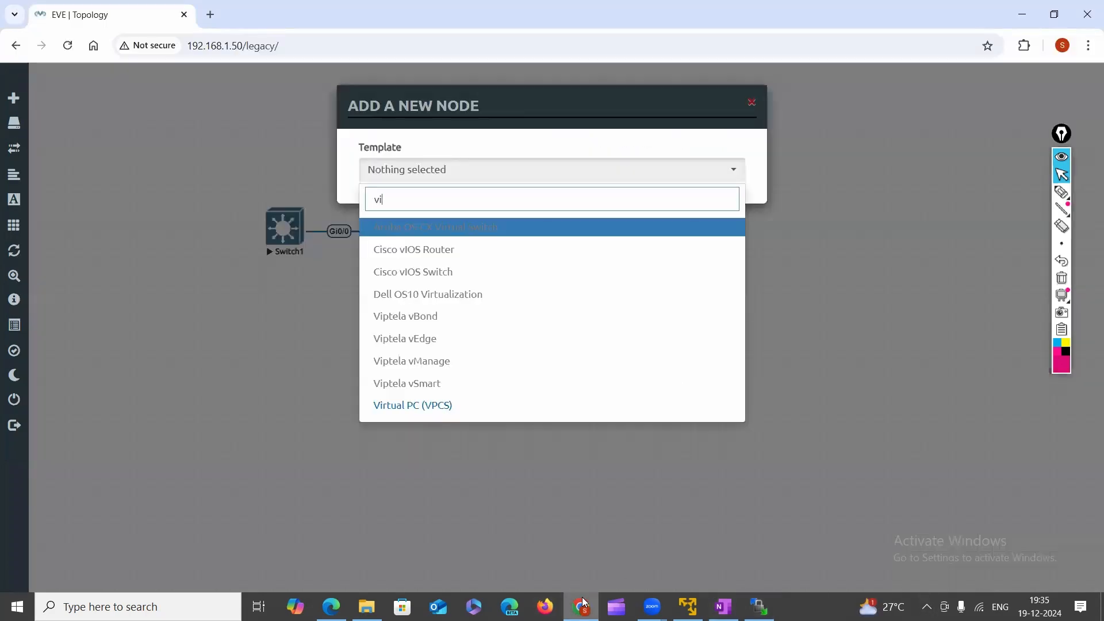
Reload the lab and search node templates for 'vi' to confirm Cisco vIOS Switch appears.
click(67, 46)
right_click(677, 309)
click(745, 345)
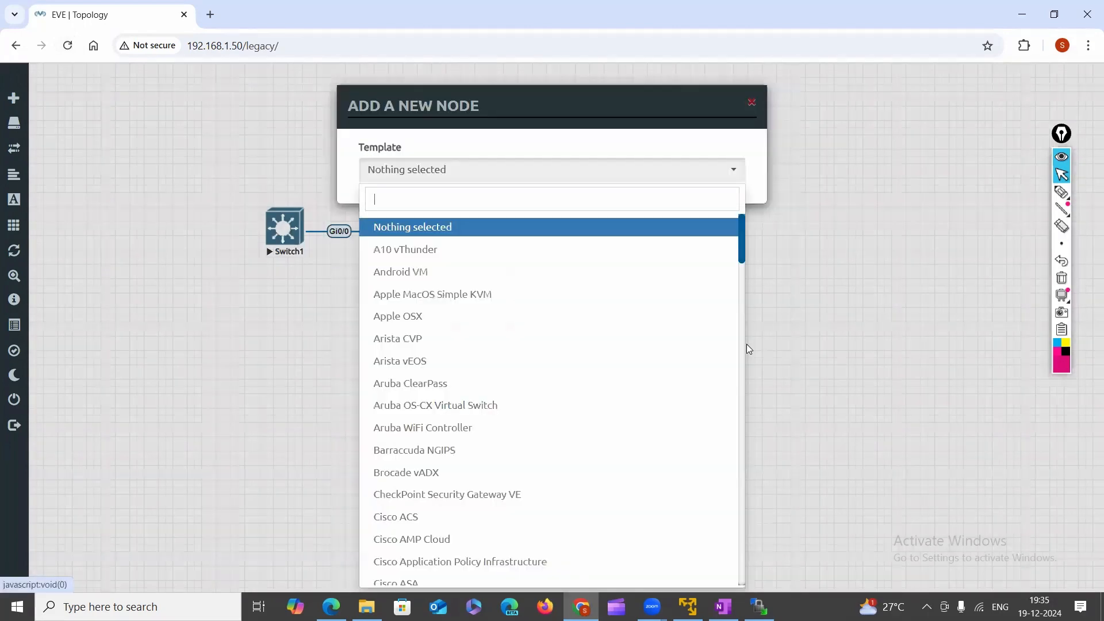
text(vi)
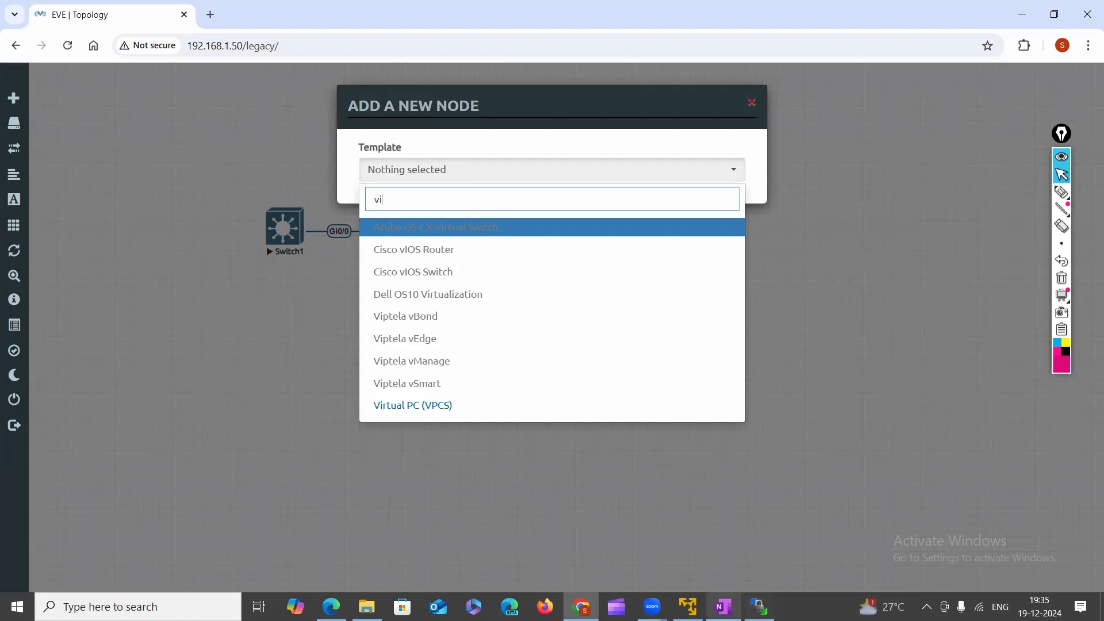
click(758, 606)
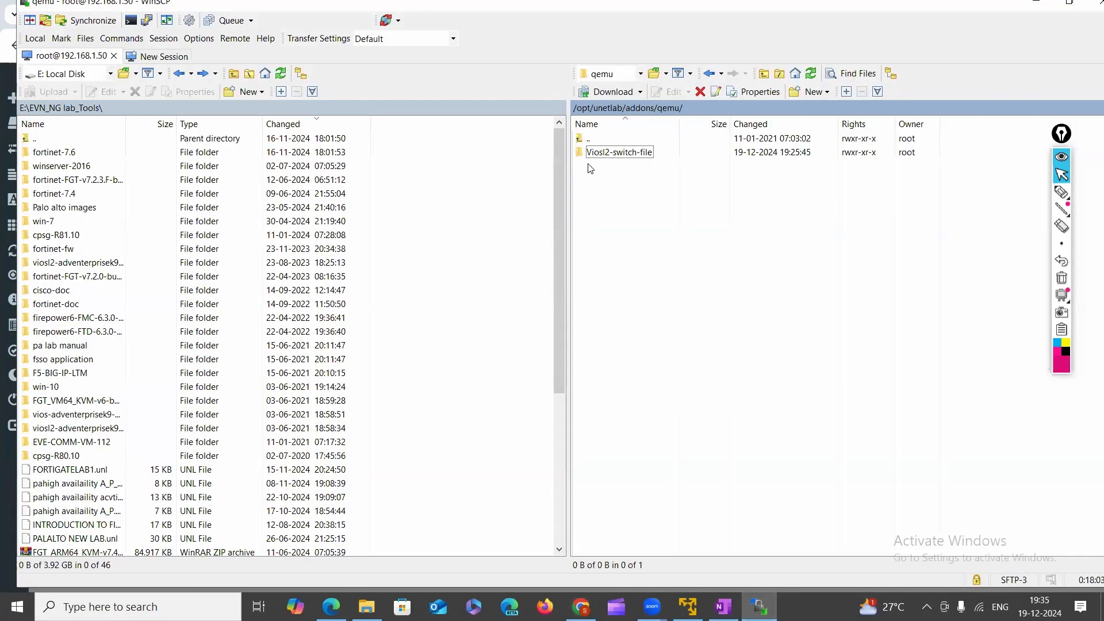
Rename the Viosl2-switch-file folder to lowercase viosl2-switch-file.
click(600, 156)
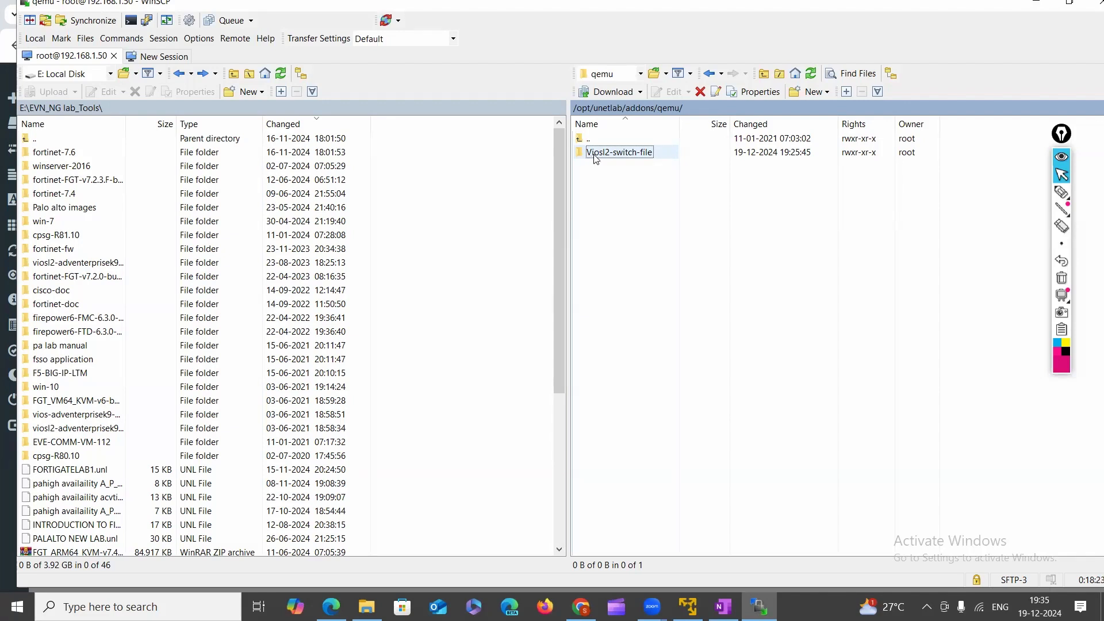
right_click(595, 159)
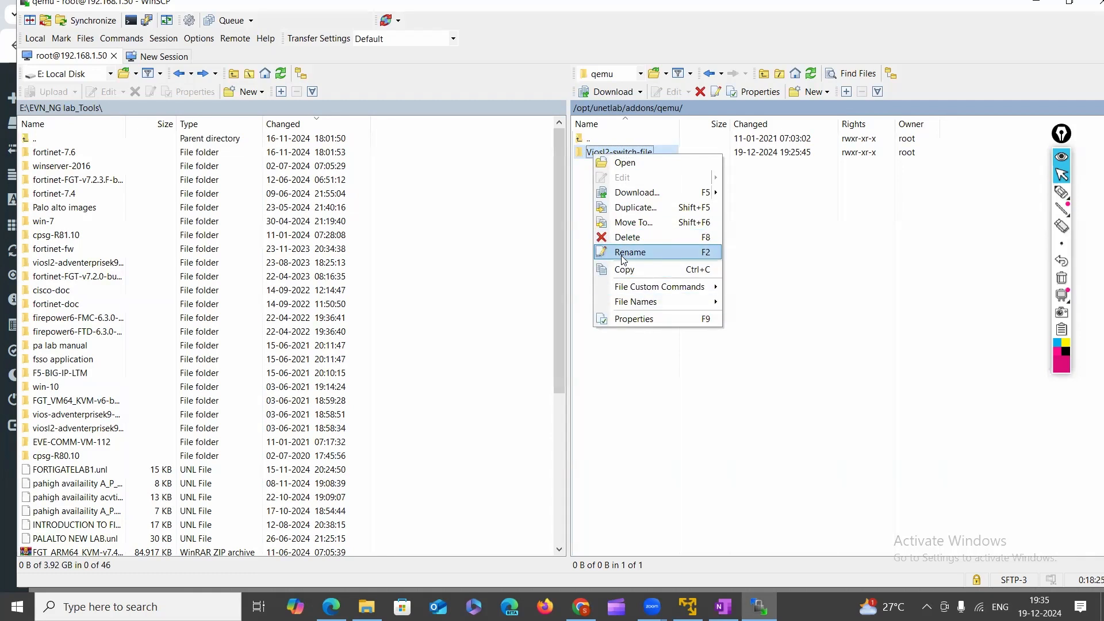
click(623, 253)
click(591, 153)
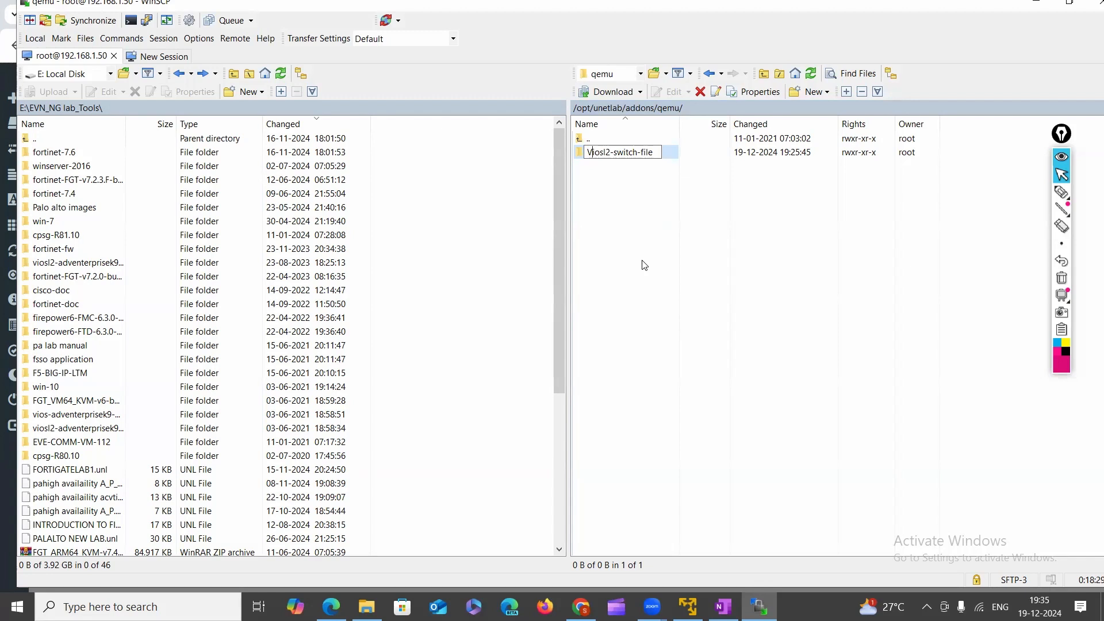
key(BackSpace)
text(v)
click(644, 265)
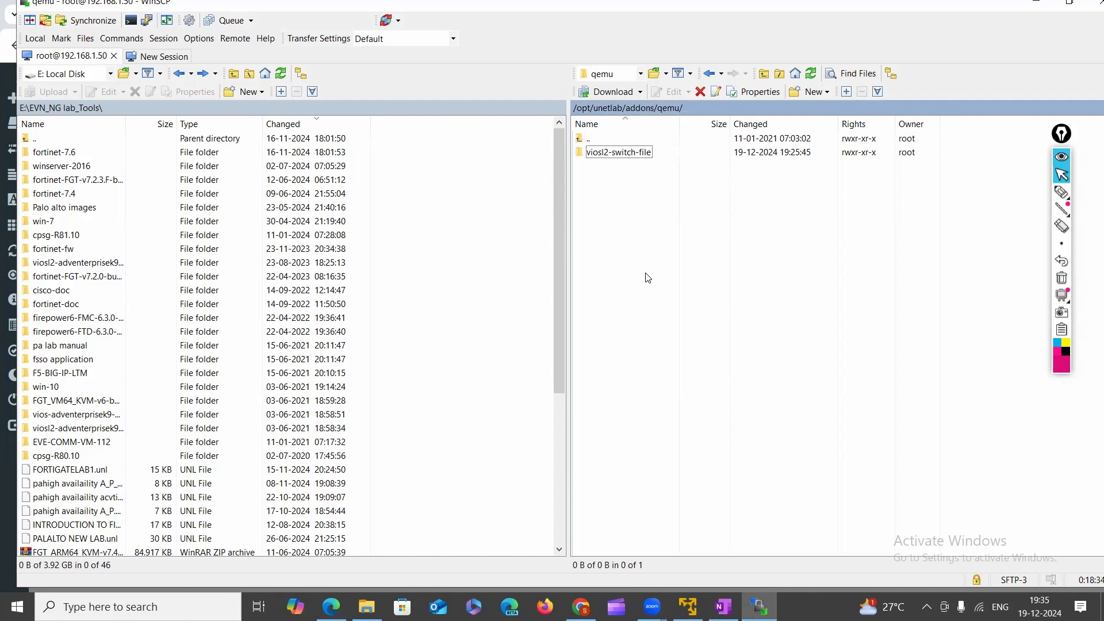
Circle and underline the viosl2-switch-file folder name, then clear the annotations.
click(626, 152)
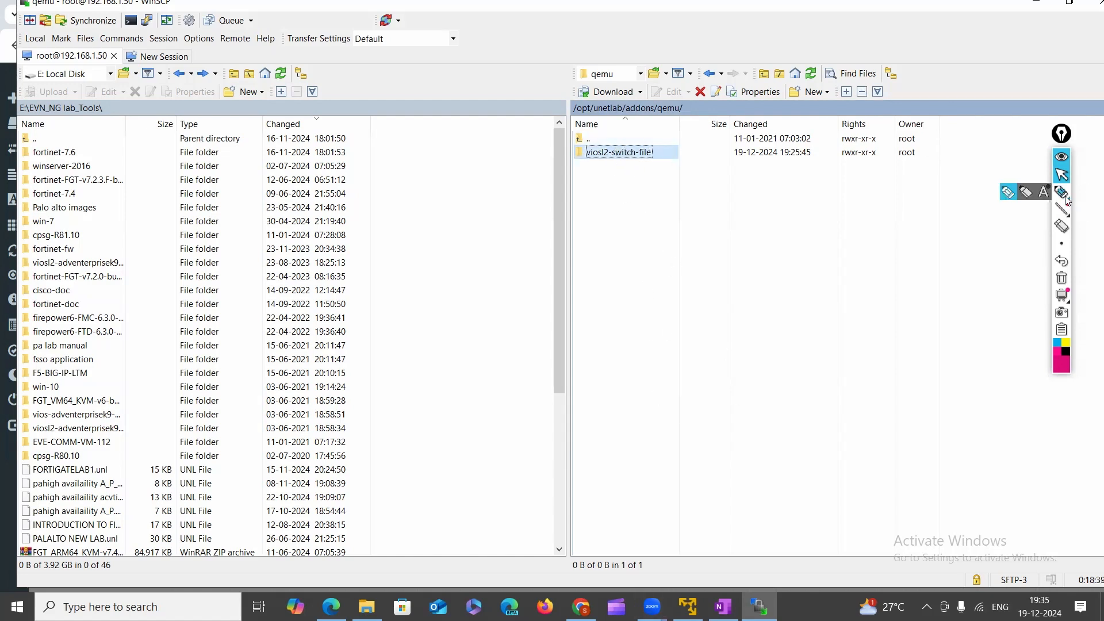
click(1065, 196)
mouse_move(622, 137)
mouse_down()
mouse_move(612, 162)
mouse_move(656, 166)
mouse_move(631, 136)
mouse_move(647, 213)
mouse_up()
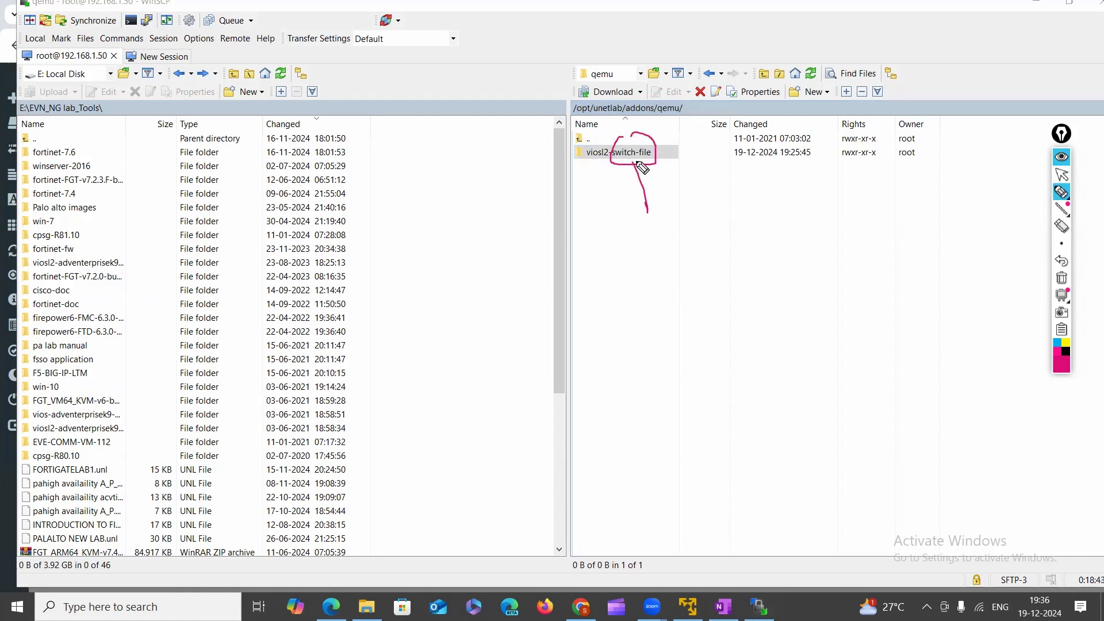
drag(637, 163, 632, 175)
mouse_move(592, 165)
mouse_down()
mouse_move(586, 139)
mouse_move(581, 164)
mouse_up()
mouse_move(587, 163)
mouse_down()
mouse_move(586, 183)
mouse_move(600, 172)
mouse_up()
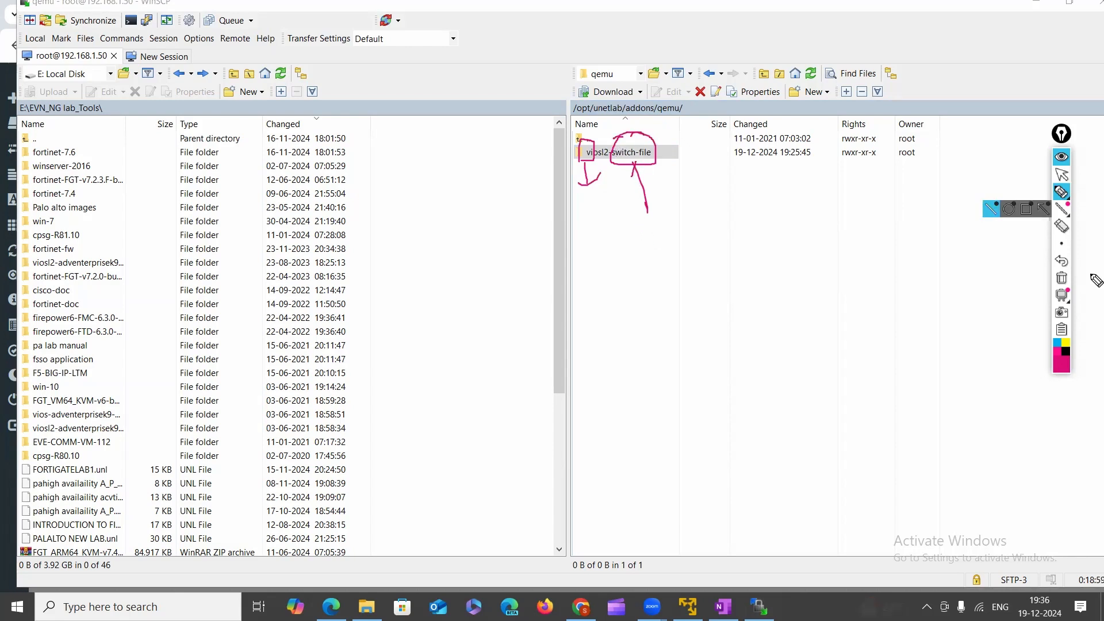
click(1060, 278)
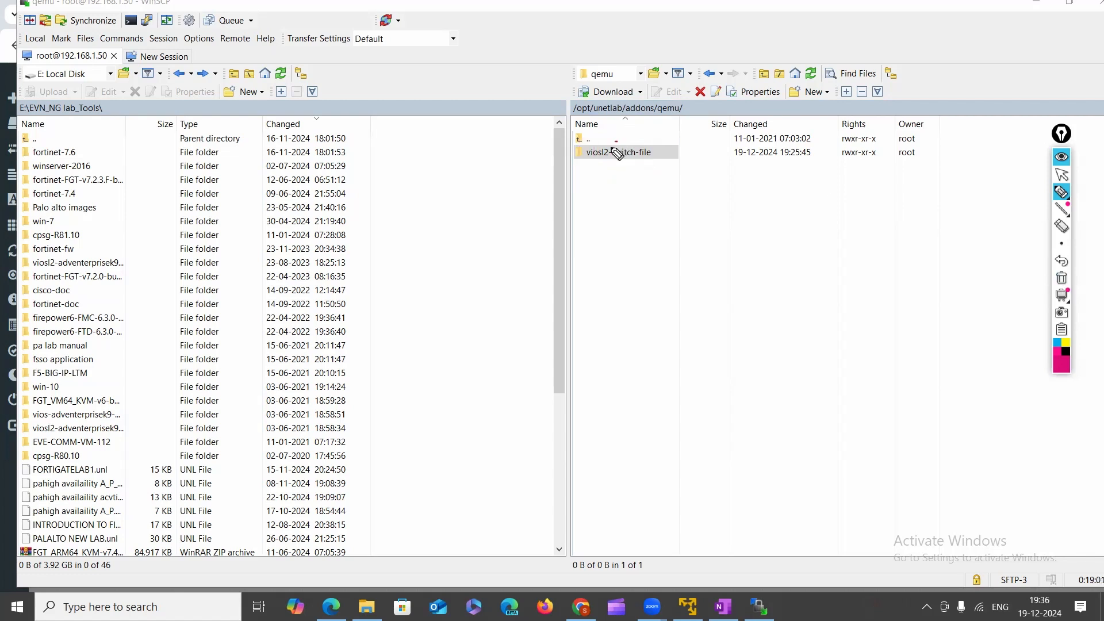
mouse_move(612, 148)
mouse_down()
mouse_move(621, 163)
mouse_move(671, 155)
mouse_move(611, 148)
mouse_up()
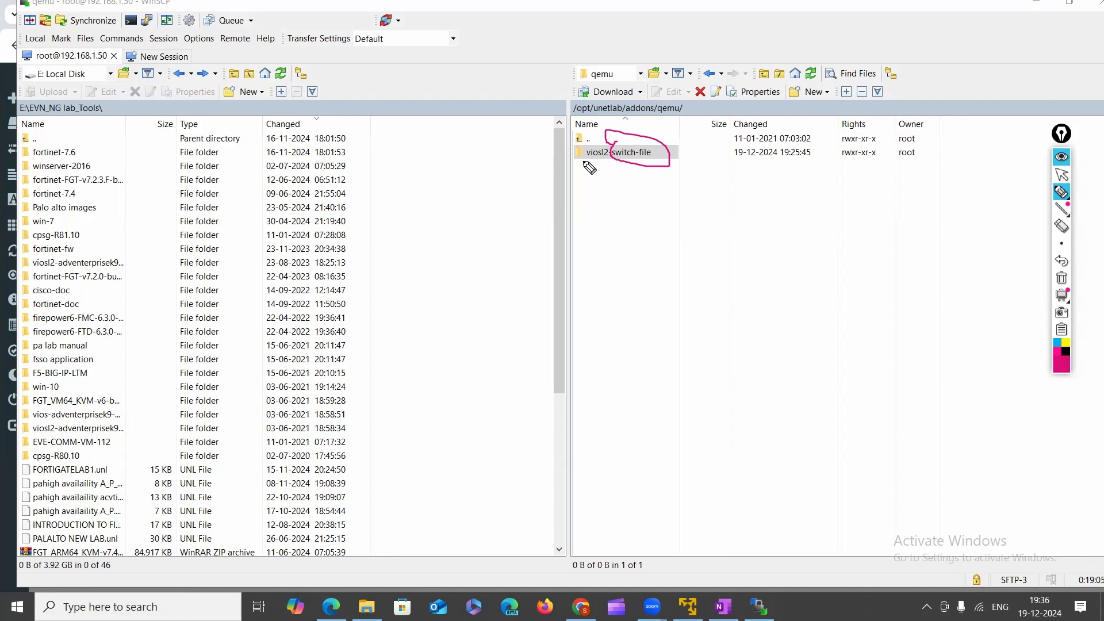
mouse_move(616, 148)
mouse_down()
mouse_move(591, 139)
mouse_move(600, 163)
mouse_up()
click(1061, 278)
click(1062, 174)
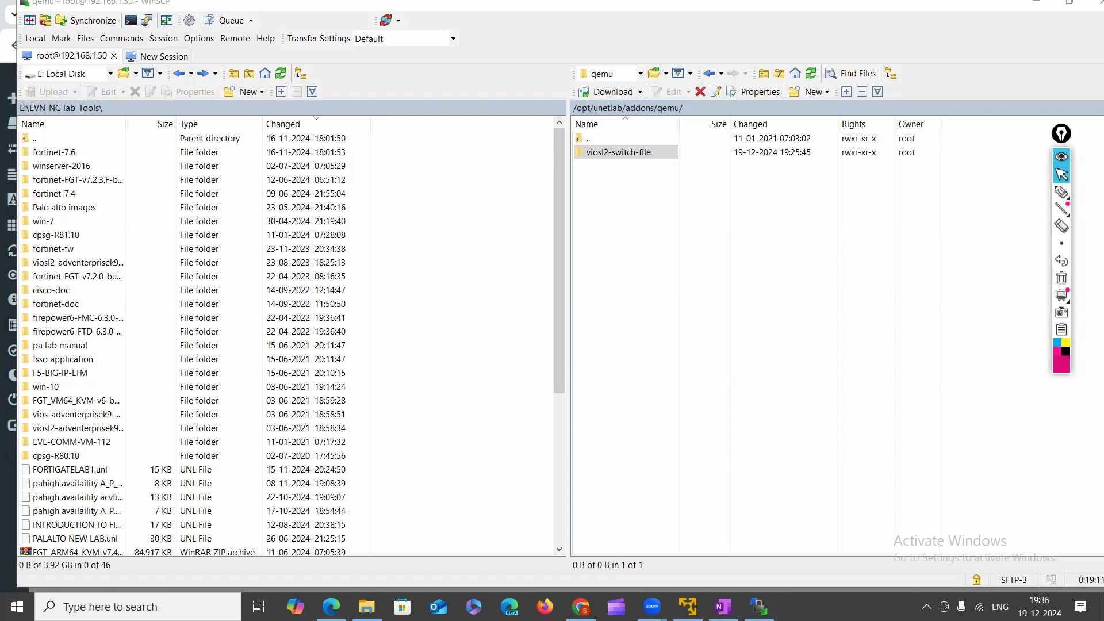
Reload the lab and choose the Cisco vIOS Switch template from the 'vi' search.
click(581, 607)
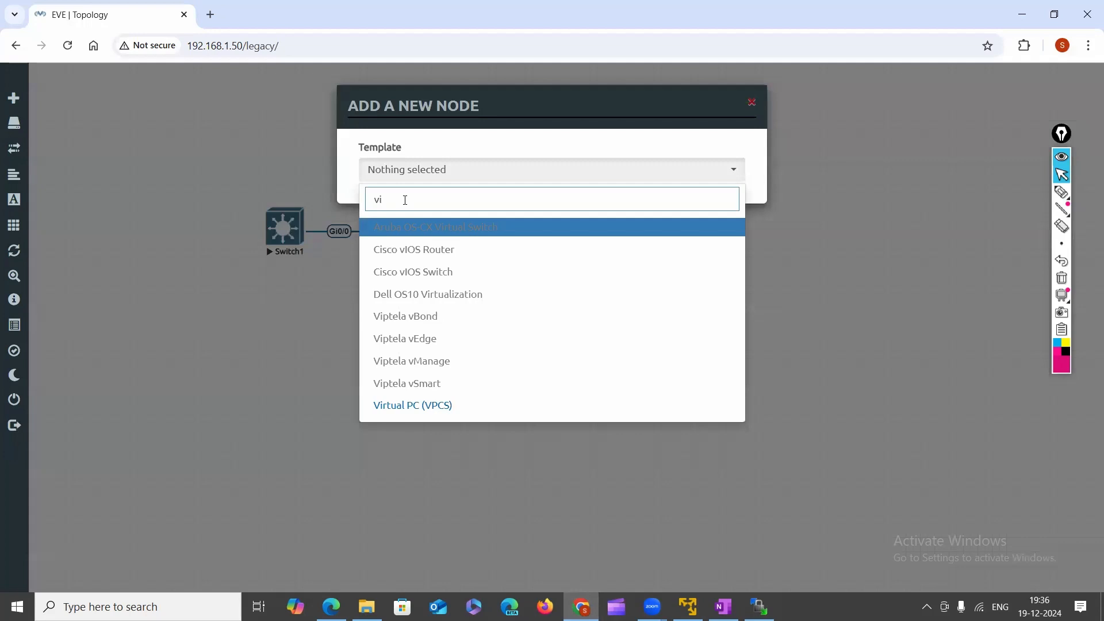
text(os)
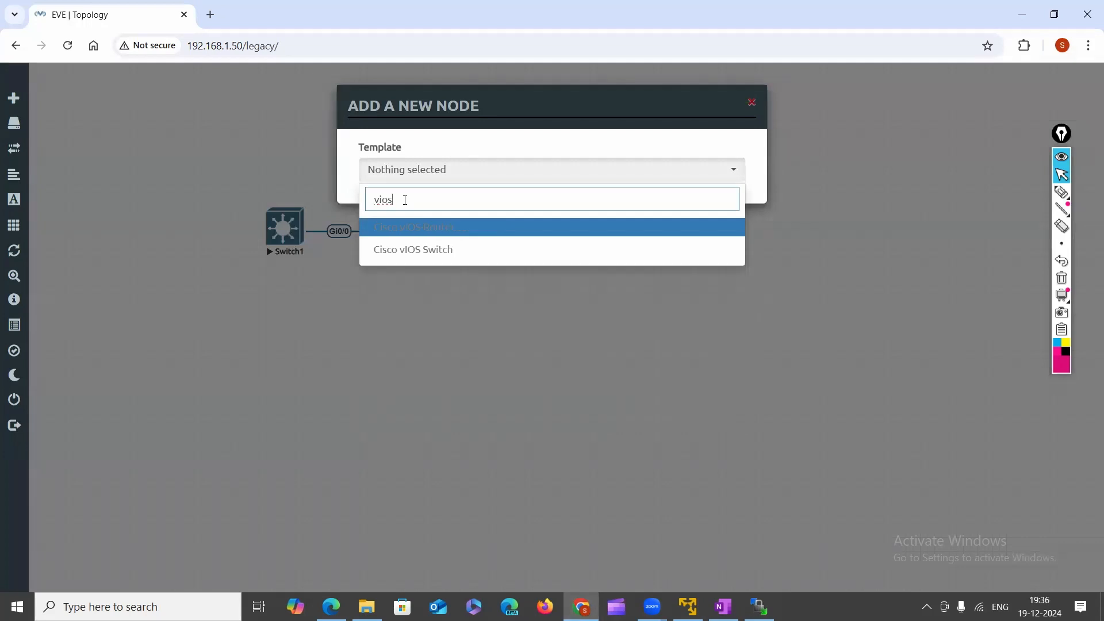
click(68, 46)
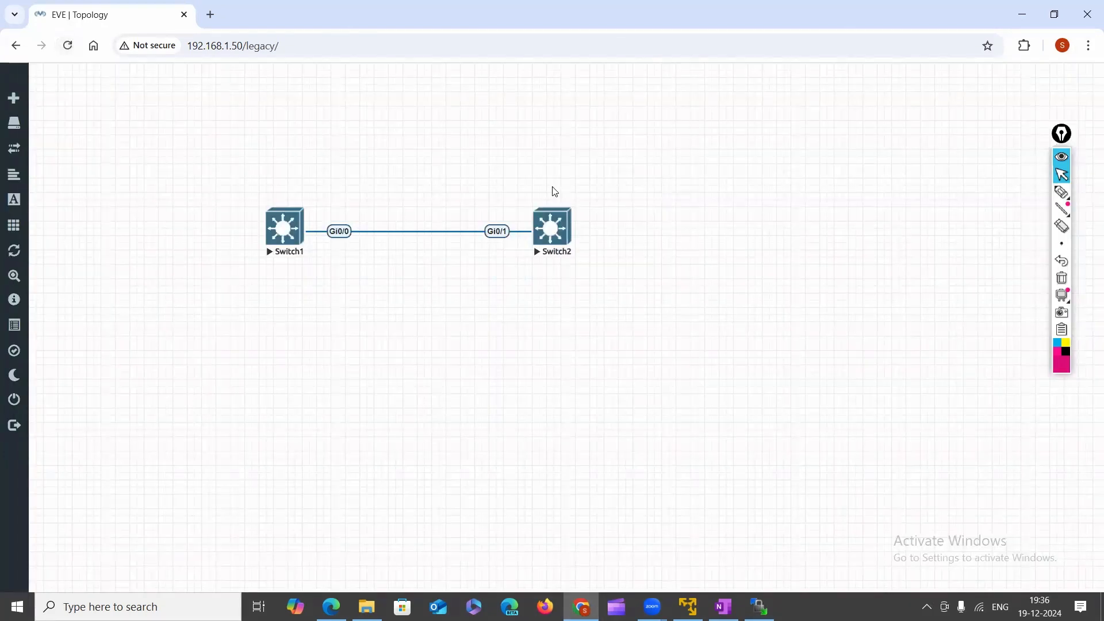
right_click(634, 143)
click(667, 168)
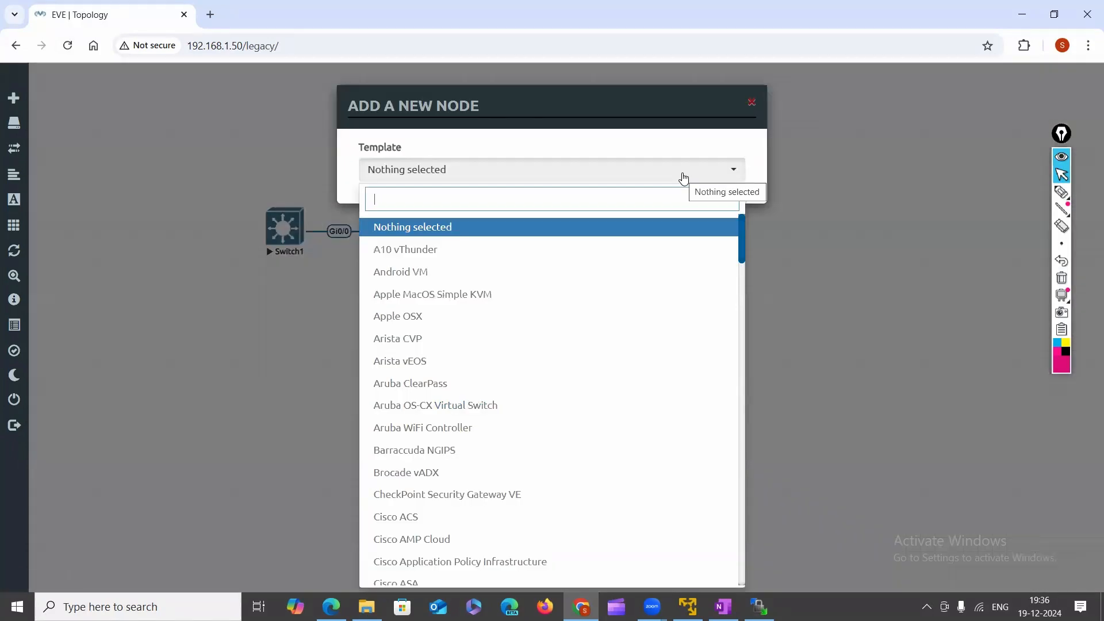
text(vi)
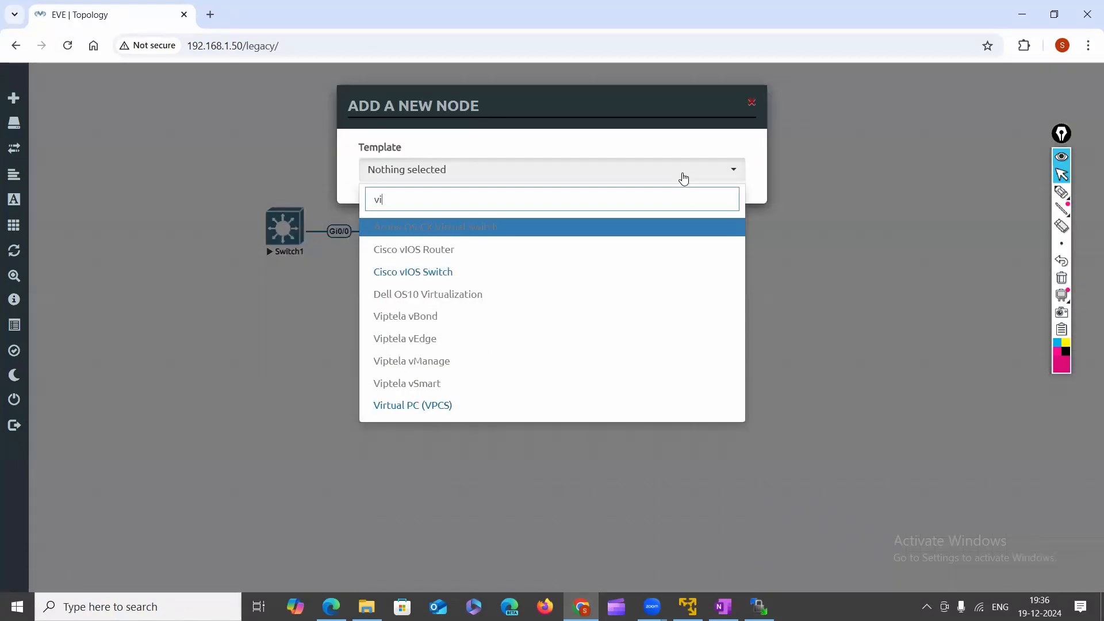
click(463, 276)
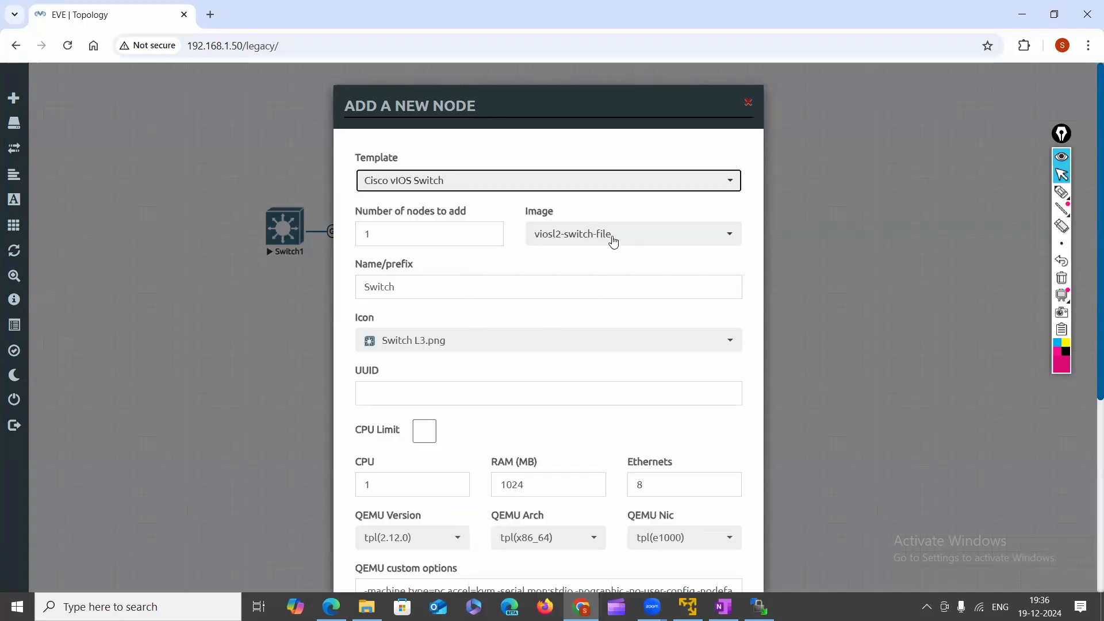
Highlight the viosl2-switch-file image and save the new Switch node.
click(1063, 191)
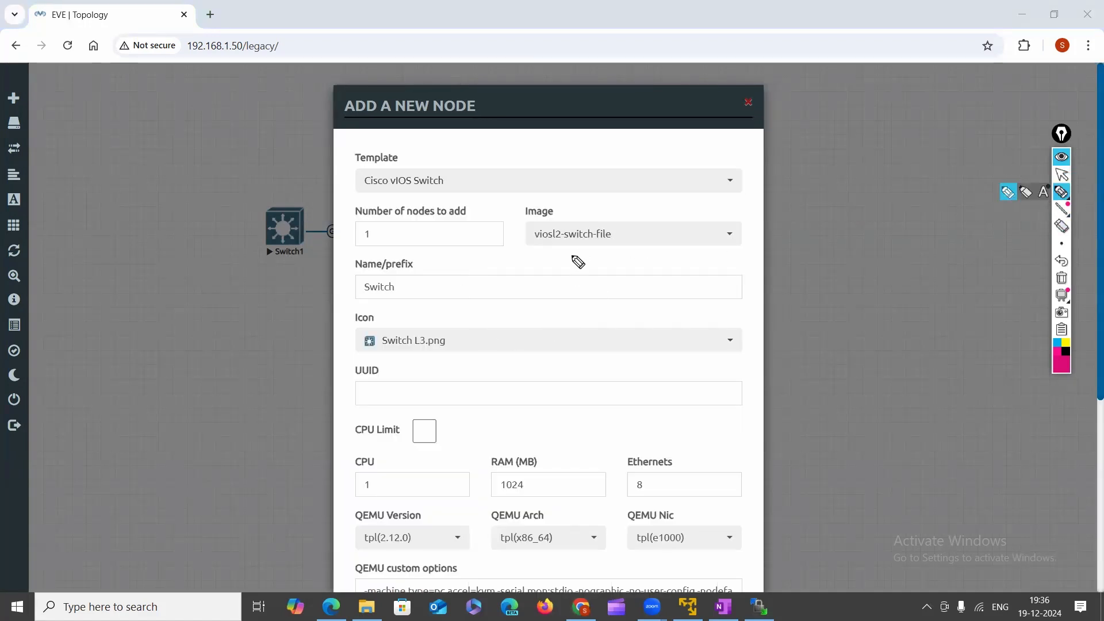
mouse_move(541, 241)
mouse_down()
mouse_move(615, 236)
mouse_move(509, 227)
mouse_move(572, 247)
mouse_up()
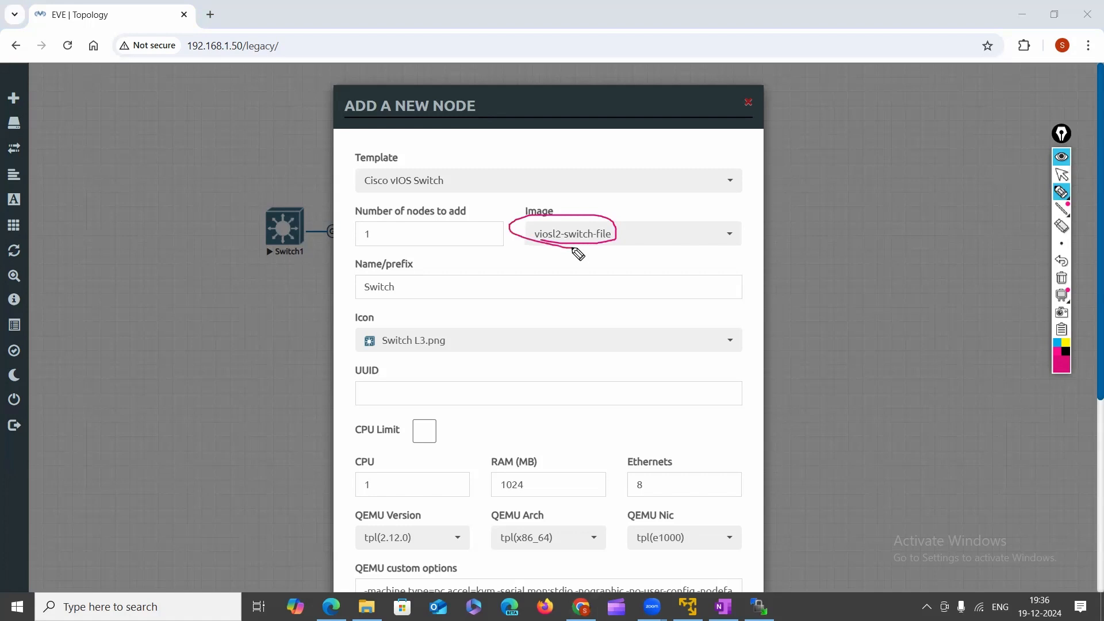
click(573, 185)
mouse_move(573, 185)
mouse_down()
mouse_move(572, 226)
mouse_move(585, 214)
mouse_up()
click(1061, 174)
scroll(517, 414, down, 5)
click(479, 559)
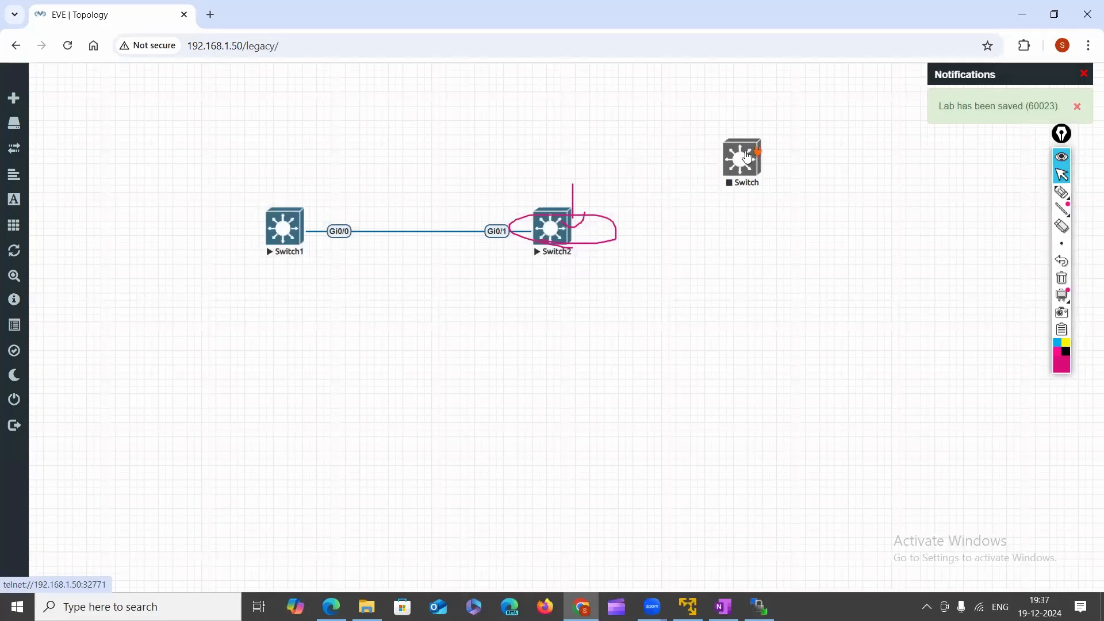
Start the new Switch node, bring its console to the Switch> prompt, then close PuTTY.
right_click(747, 159)
click(786, 179)
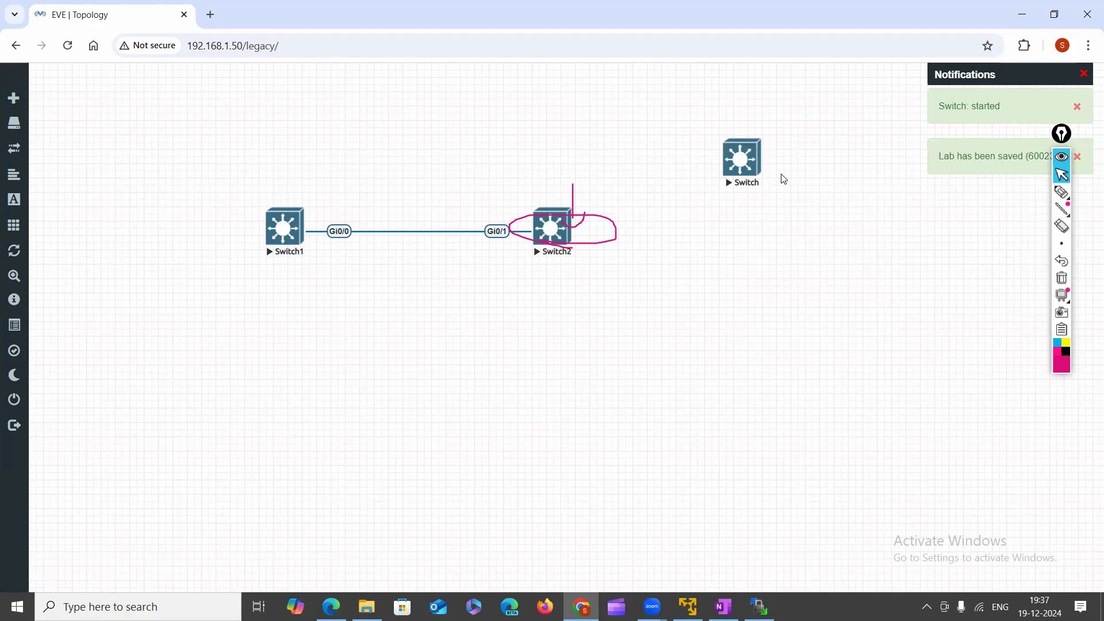
click(736, 164)
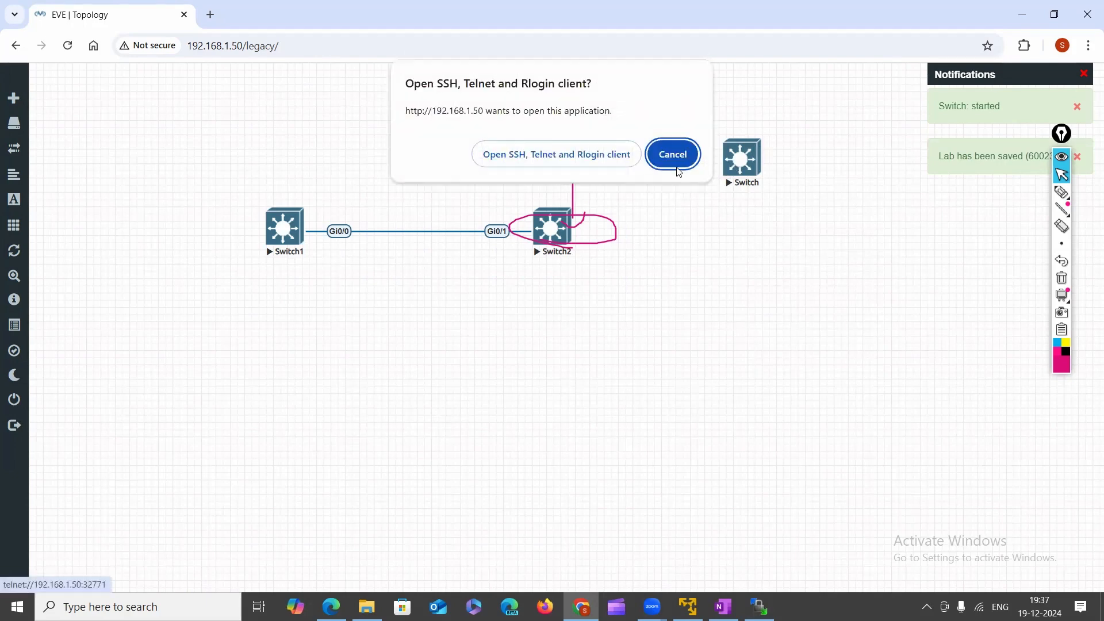
click(573, 154)
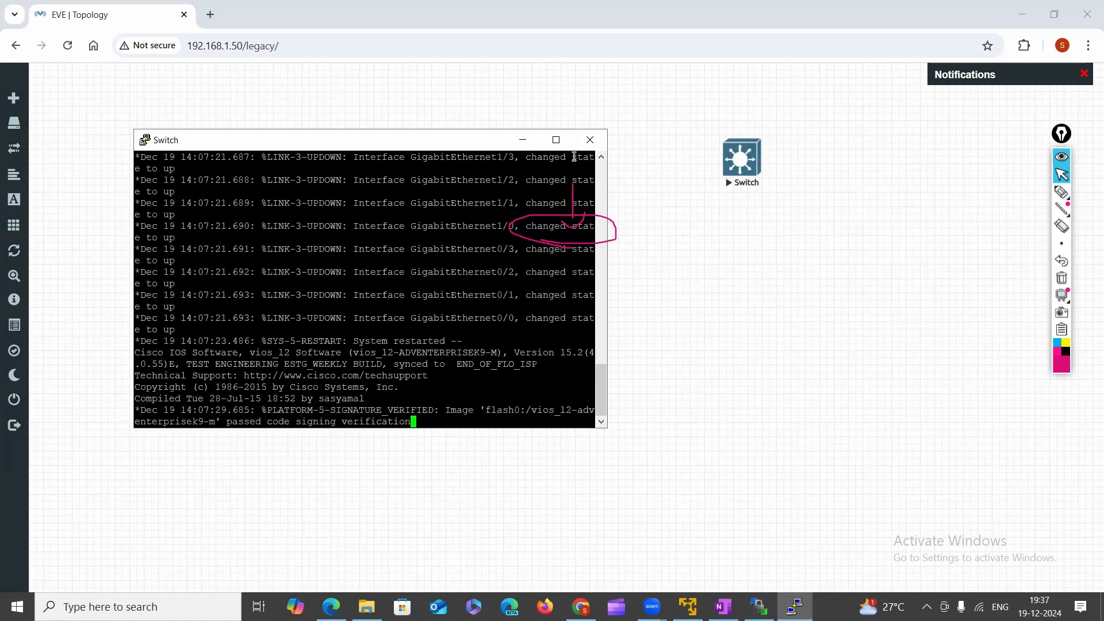
key(Return)
key(Return)
key(Return)
key(Return)
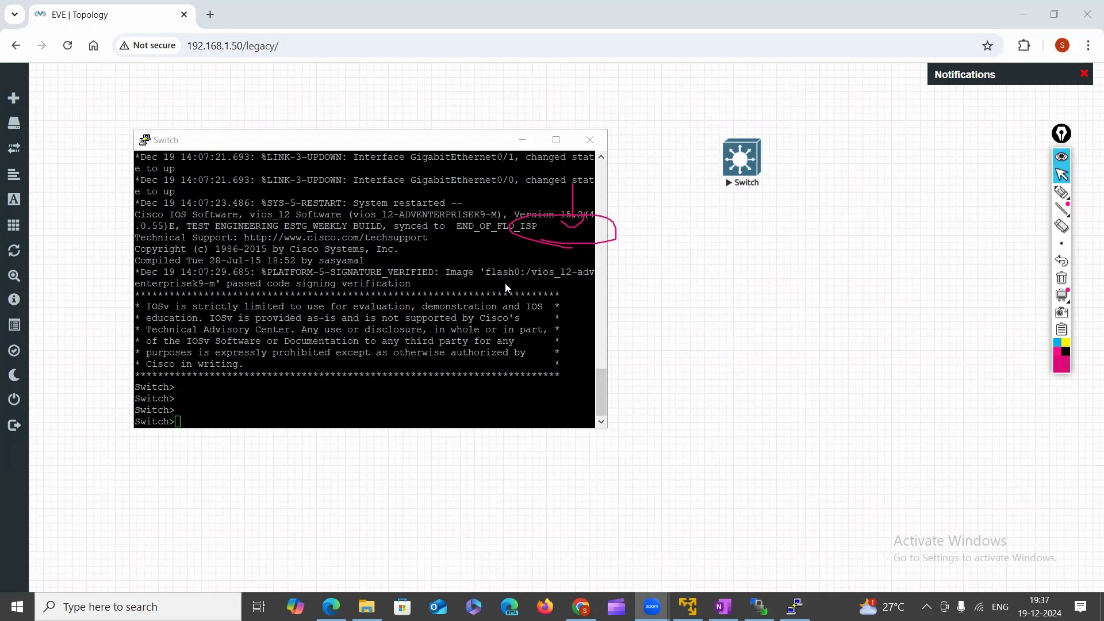
click(589, 140)
click(565, 354)
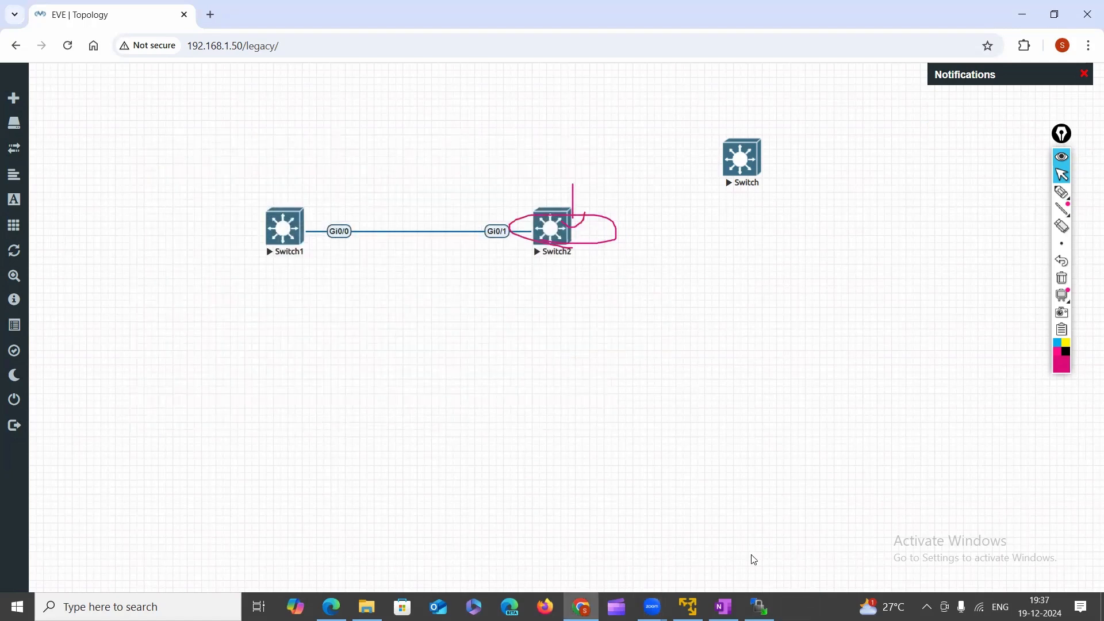
Bring WinSCP forward and open the viosl2-switch-file folder on the server.
mouse_move(759, 607)
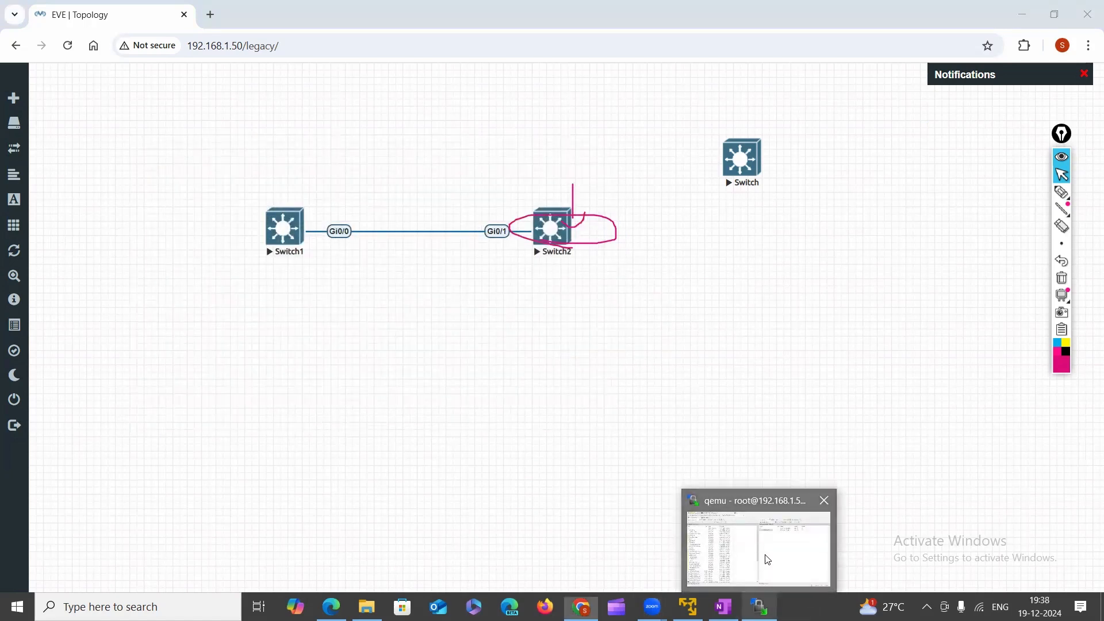
click(768, 559)
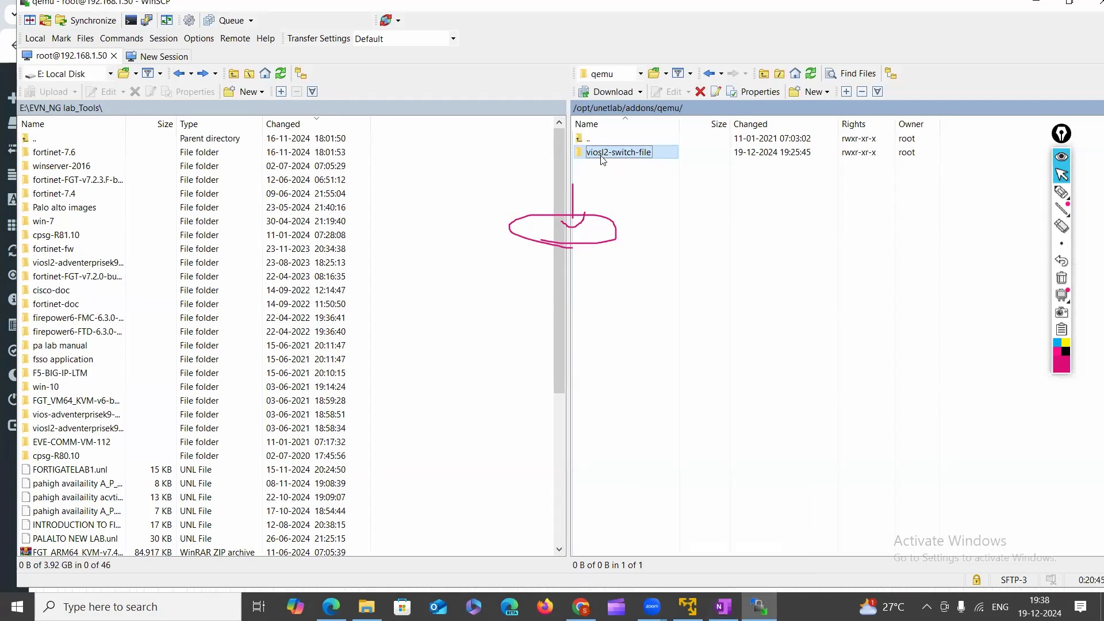
click(1061, 277)
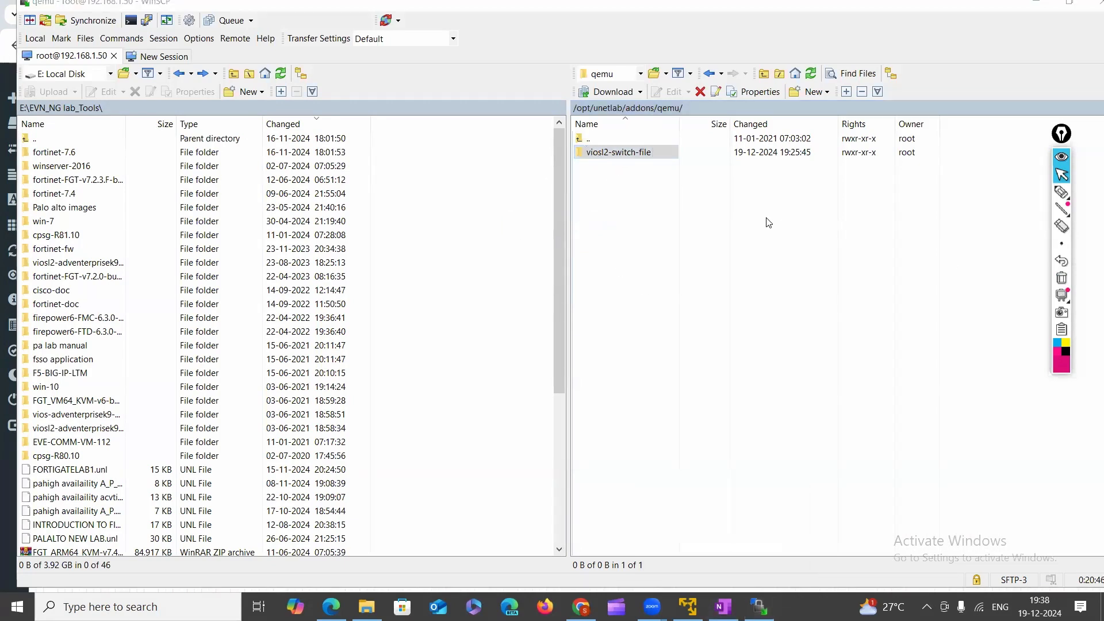
click(1061, 193)
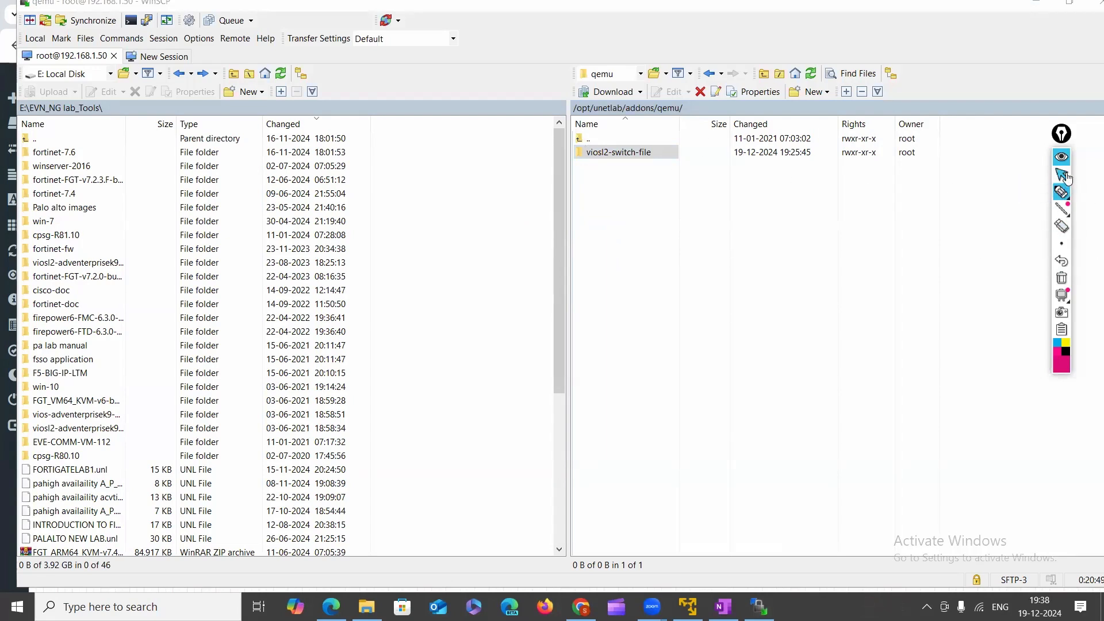
click(1063, 175)
click(618, 156)
double_click(607, 155)
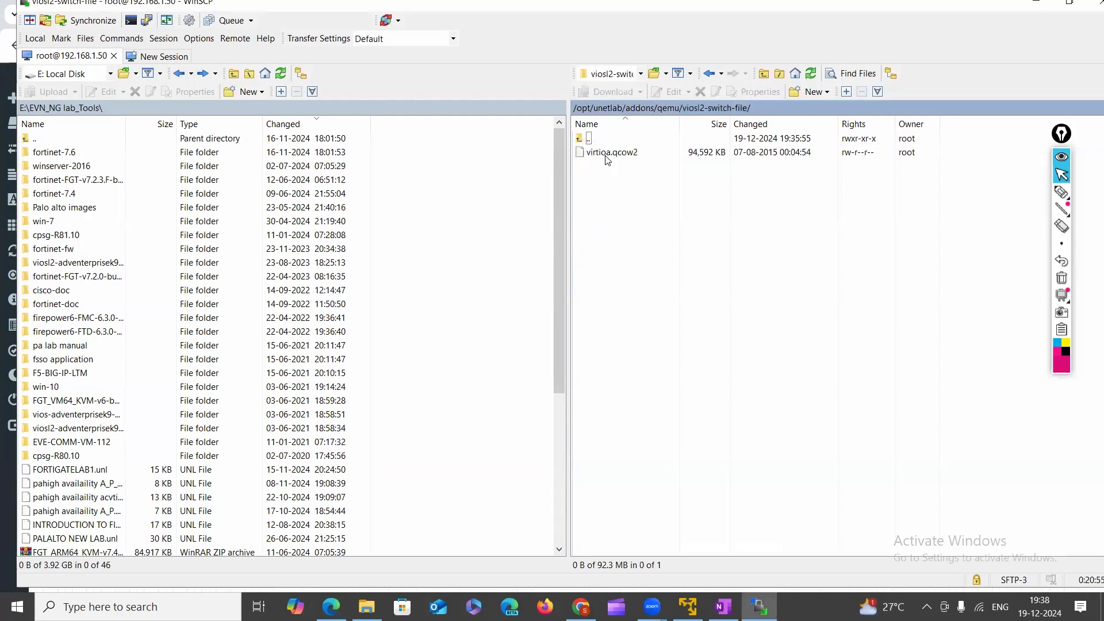
Rename virtioa.qcow2 to Virtioa.qcow2.
click(608, 156)
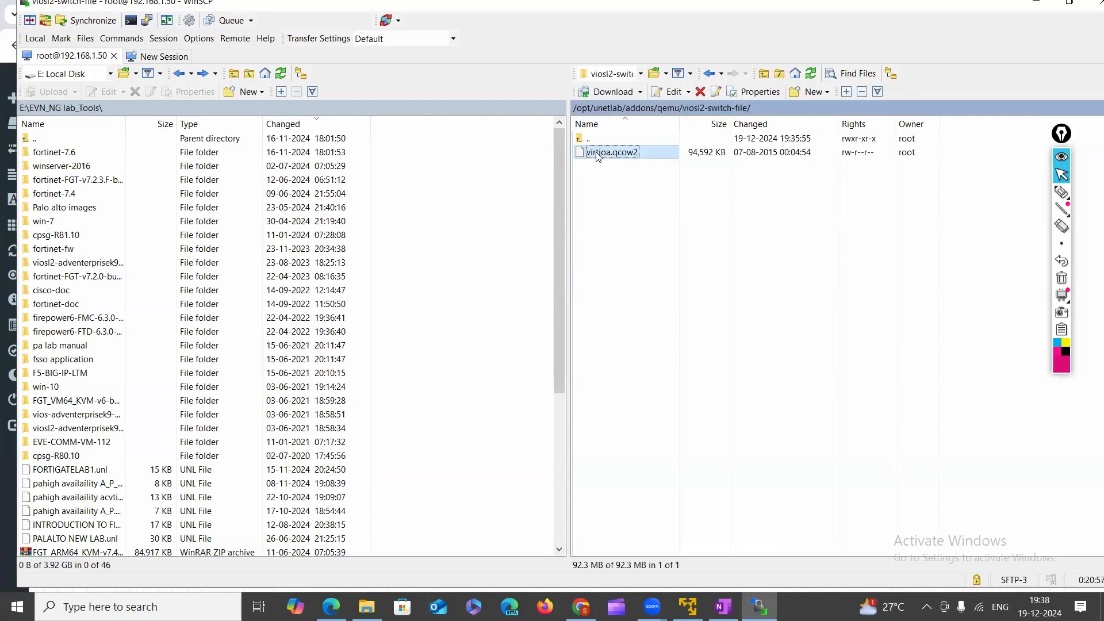
right_click(598, 157)
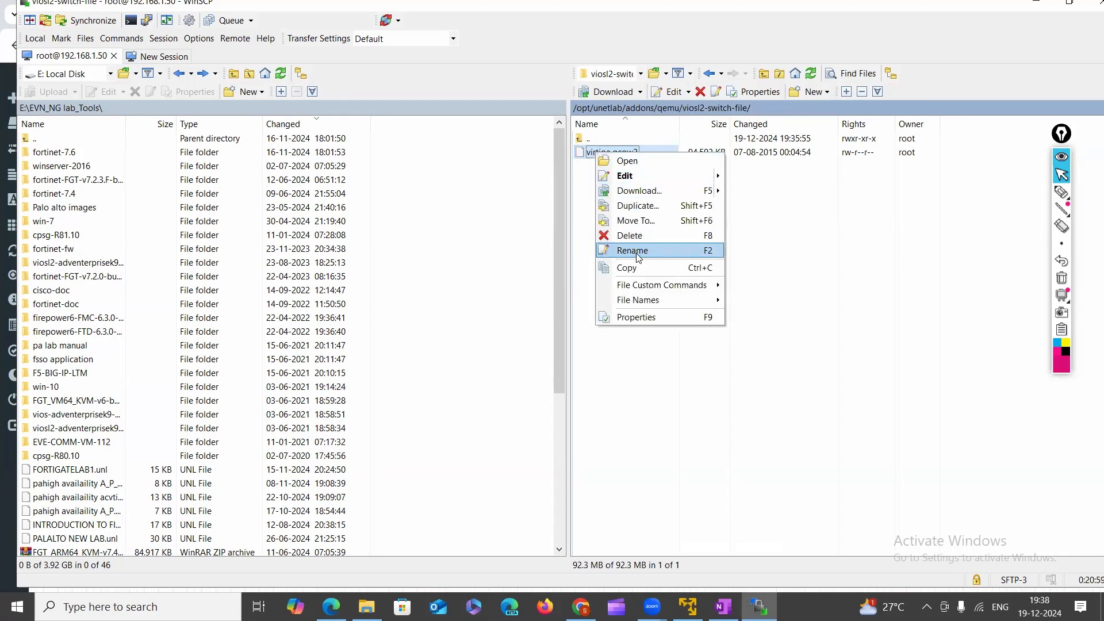
click(639, 257)
click(592, 153)
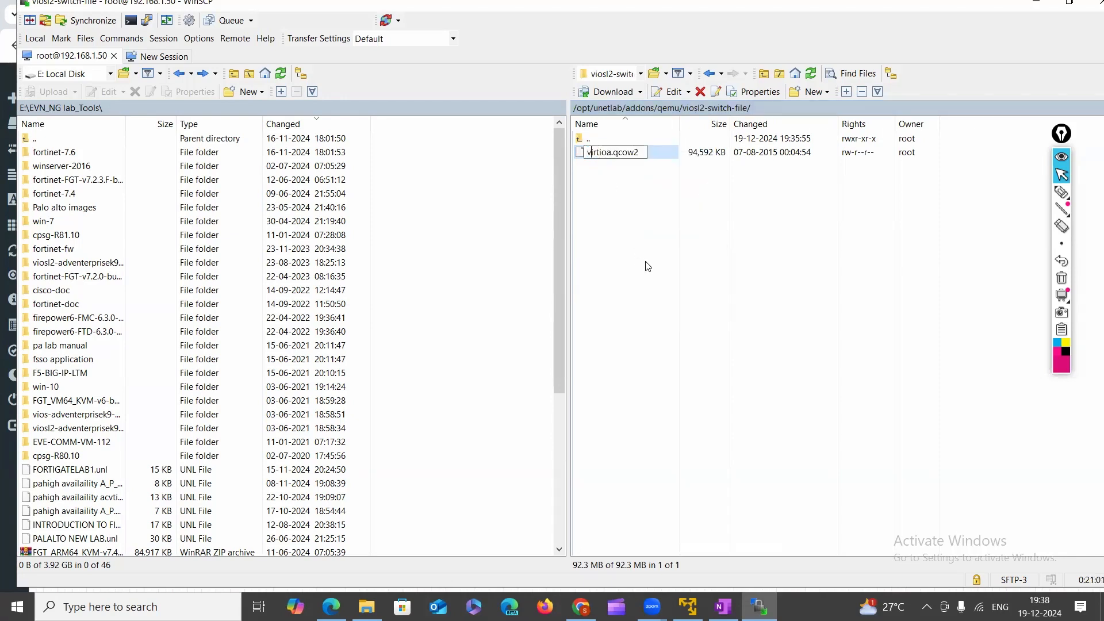
key(BackSpace)
text(V)
key(Return)
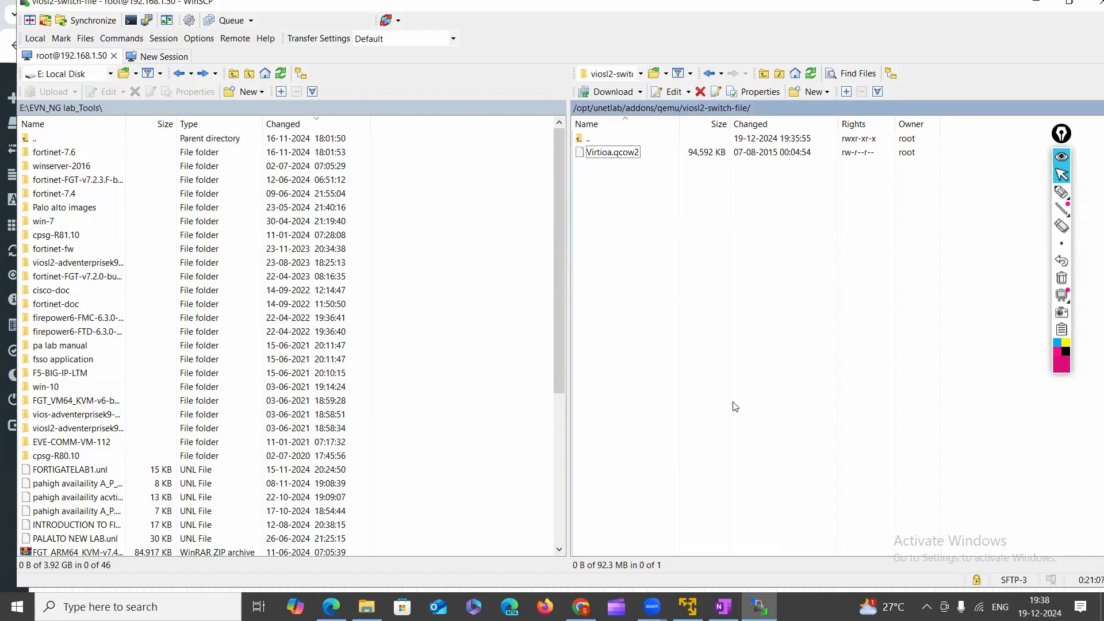
click(581, 607)
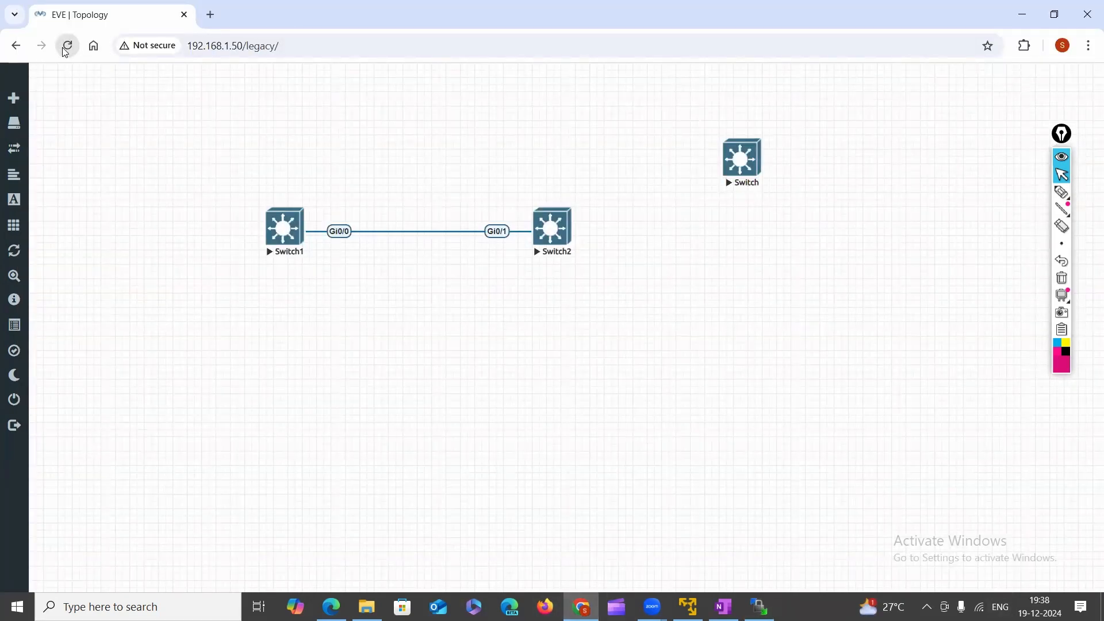
Stop the new Switch node, then stop Switch1 and Switch2 together.
right_click(716, 251)
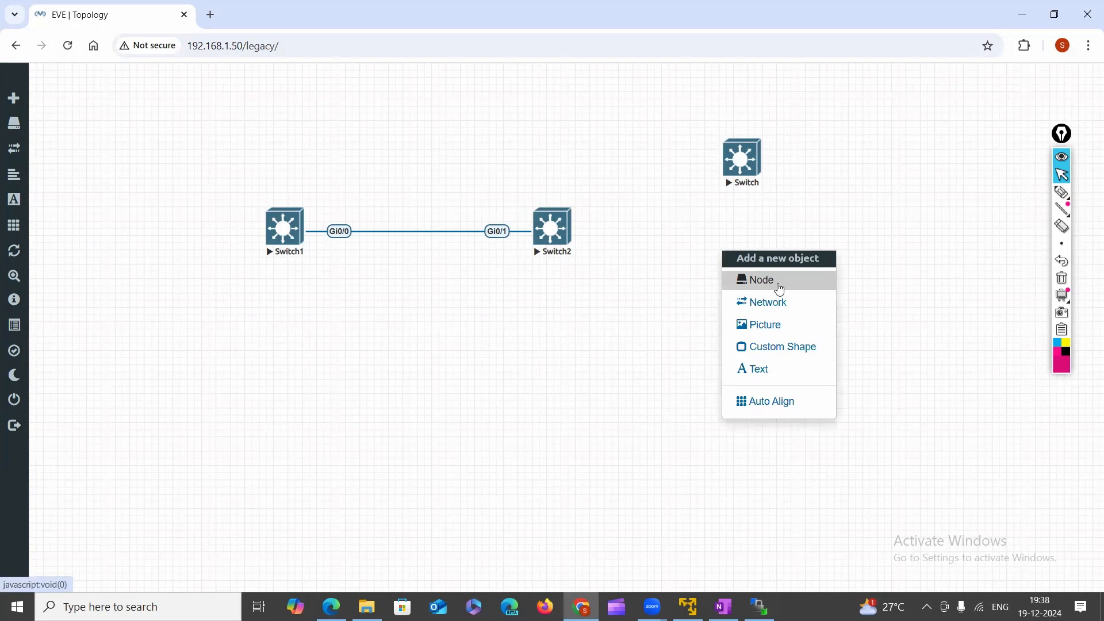
right_click(734, 161)
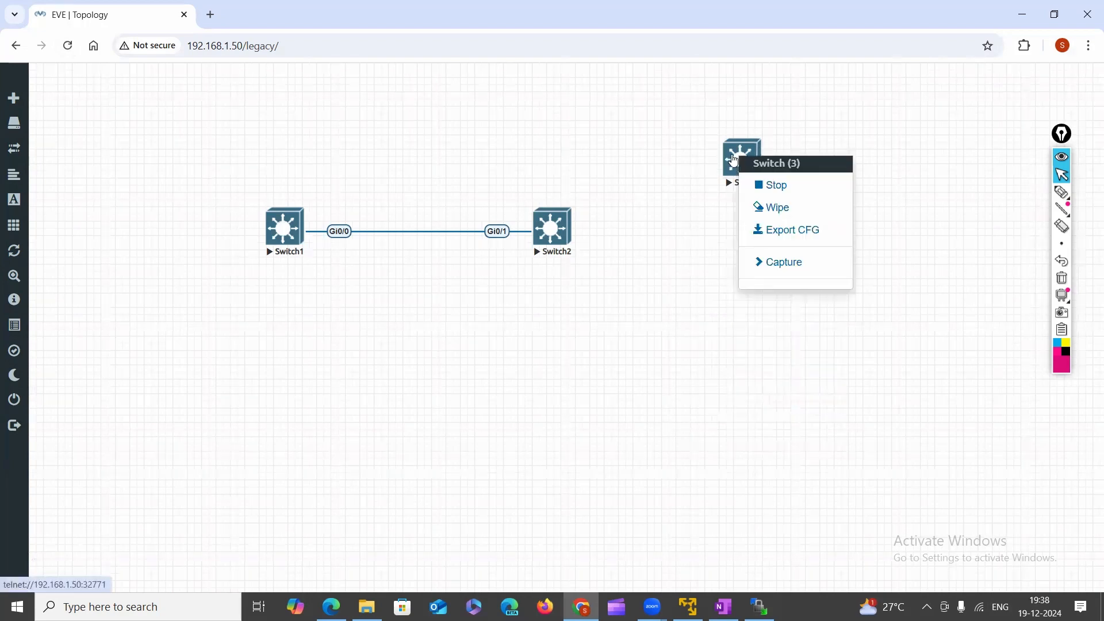
click(807, 190)
drag(144, 157, 476, 262)
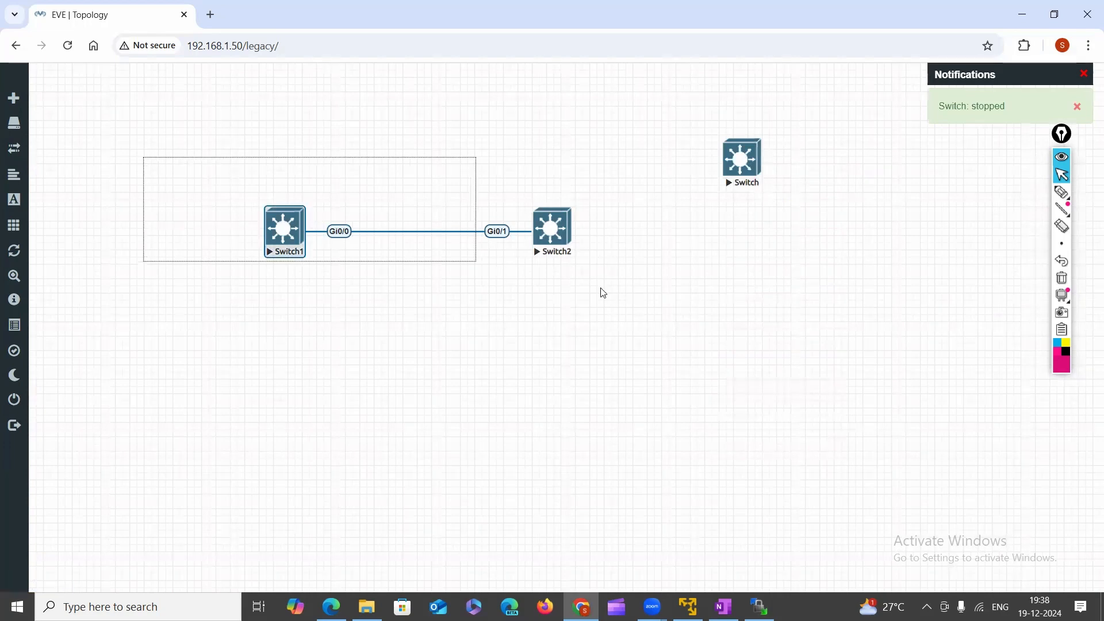
drag(603, 293, 684, 302)
right_click(546, 231)
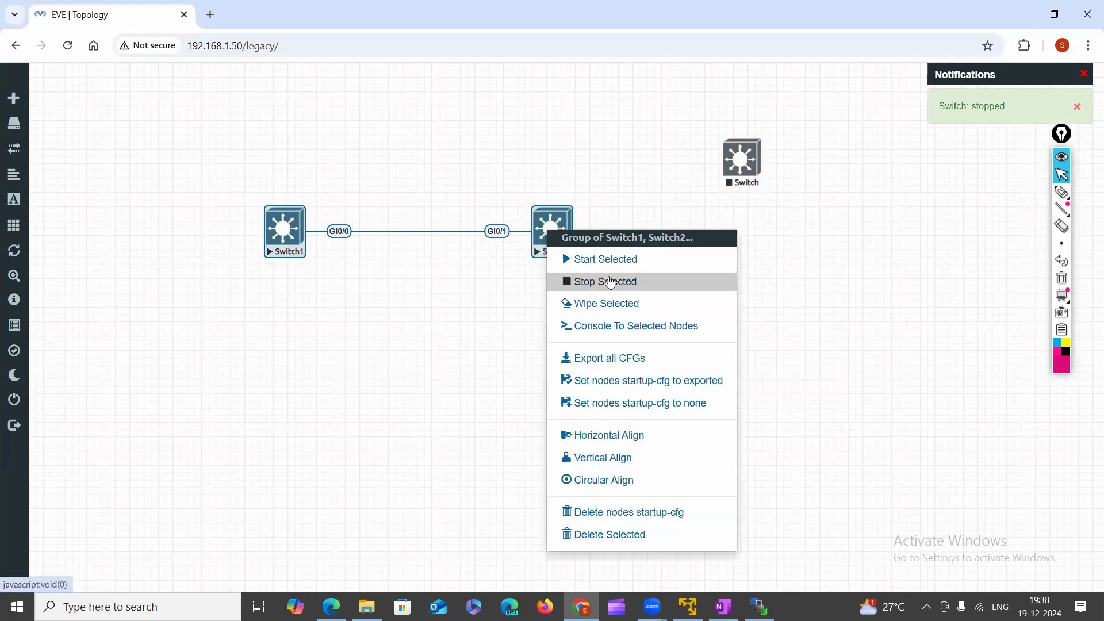
click(610, 282)
drag(215, 175, 648, 316)
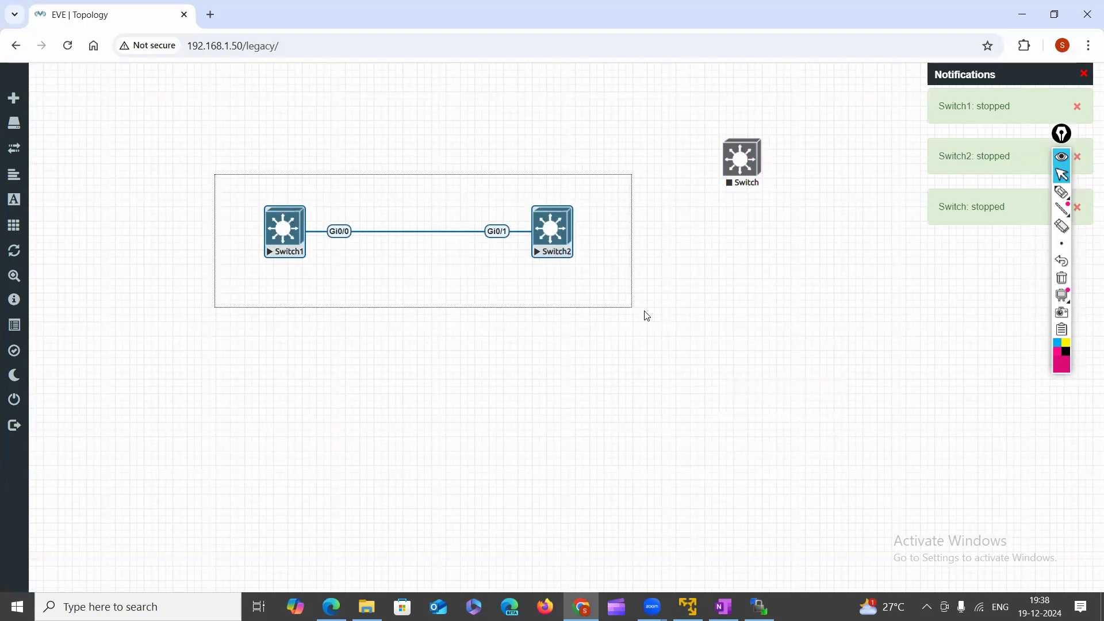
click(216, 186)
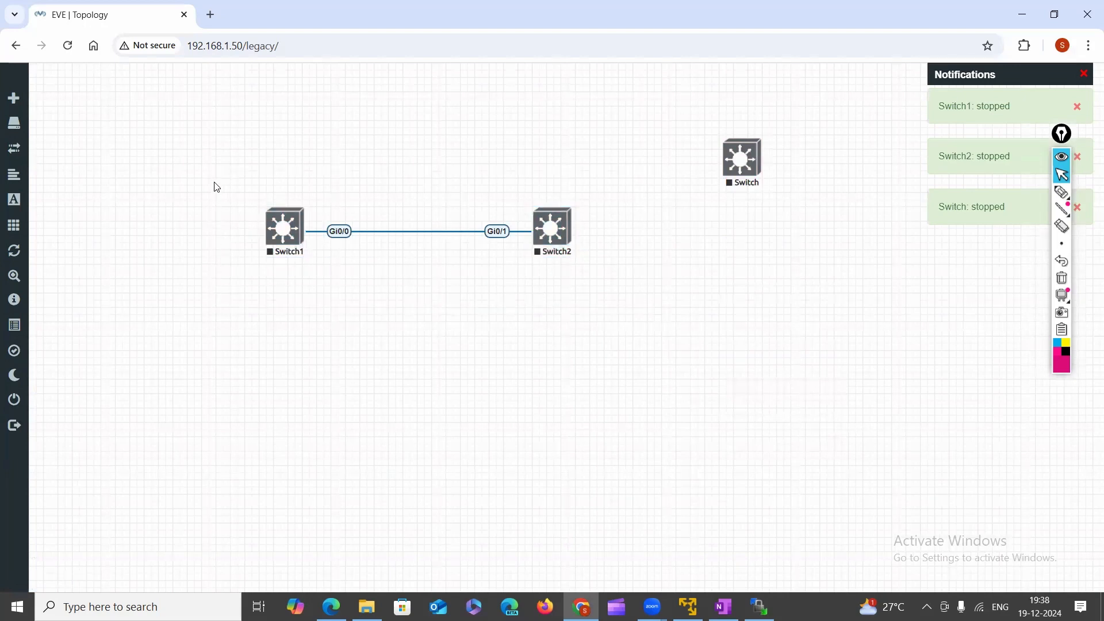
Start Switch1 and Switch2 again, leaving the new Switch stopped.
right_click(283, 233)
click(340, 268)
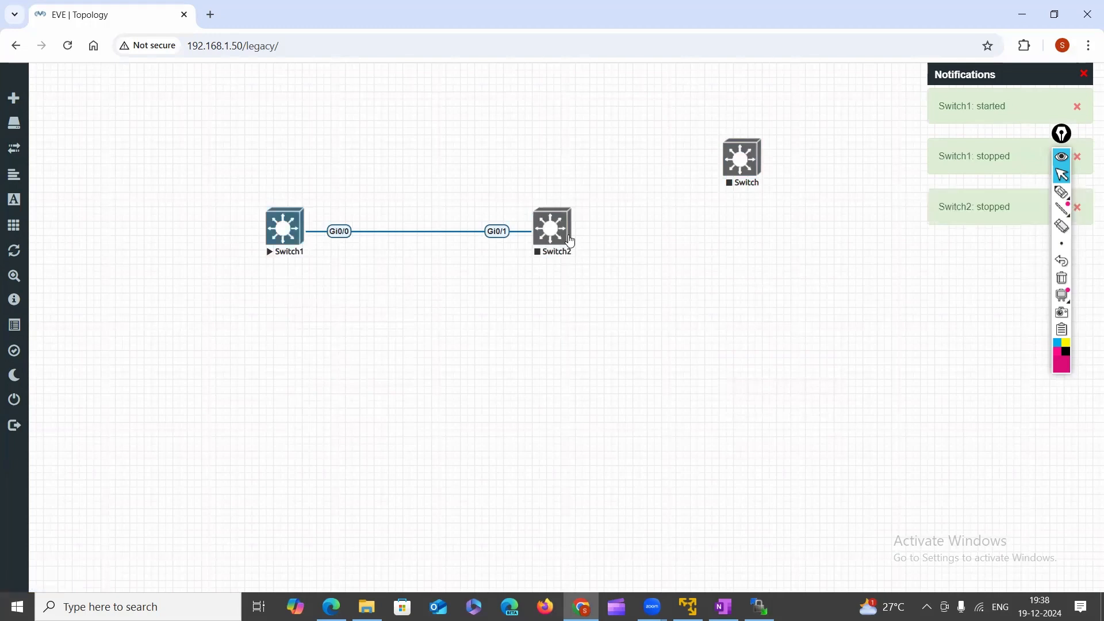
click(274, 244)
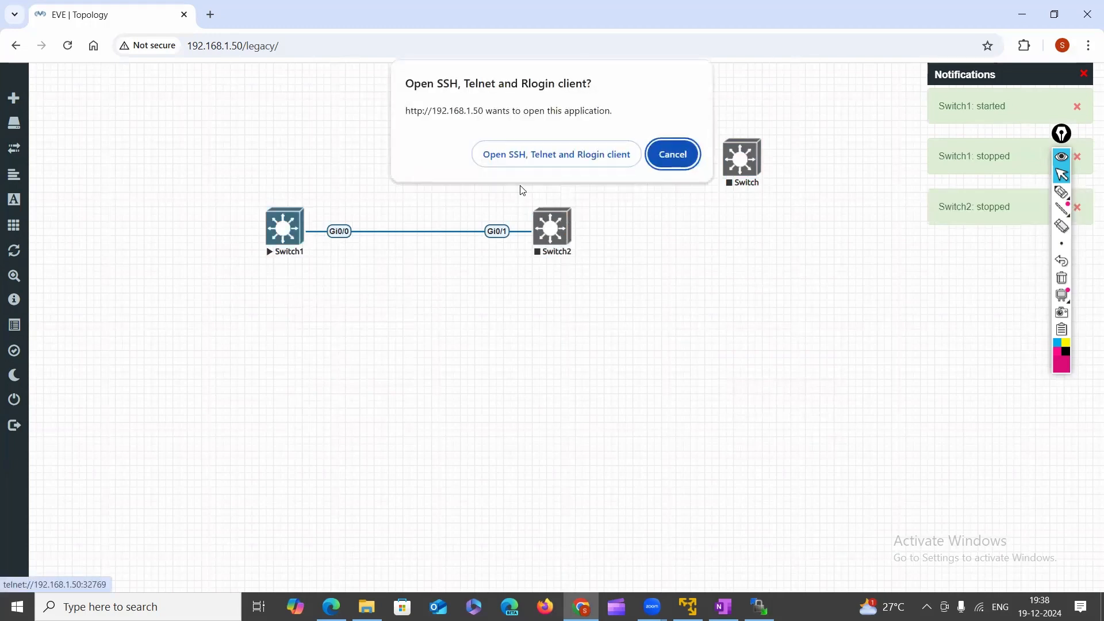
click(542, 162)
click(551, 229)
right_click(551, 230)
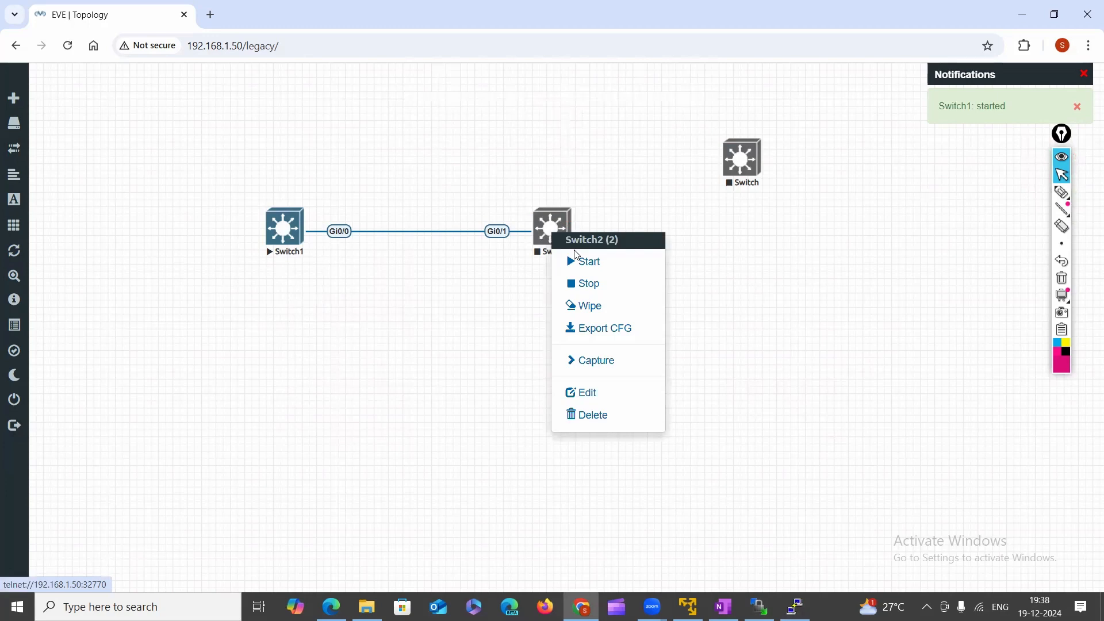
click(592, 264)
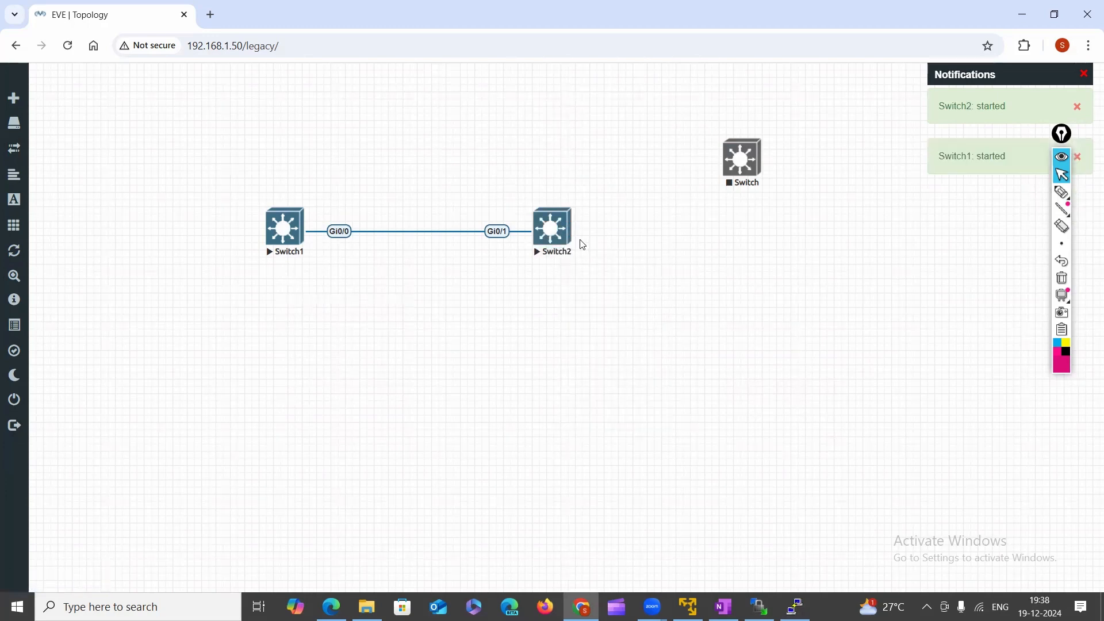
Change the third Switch node from 8 Ethernets to 1, save the edit, and start it.
right_click(742, 160)
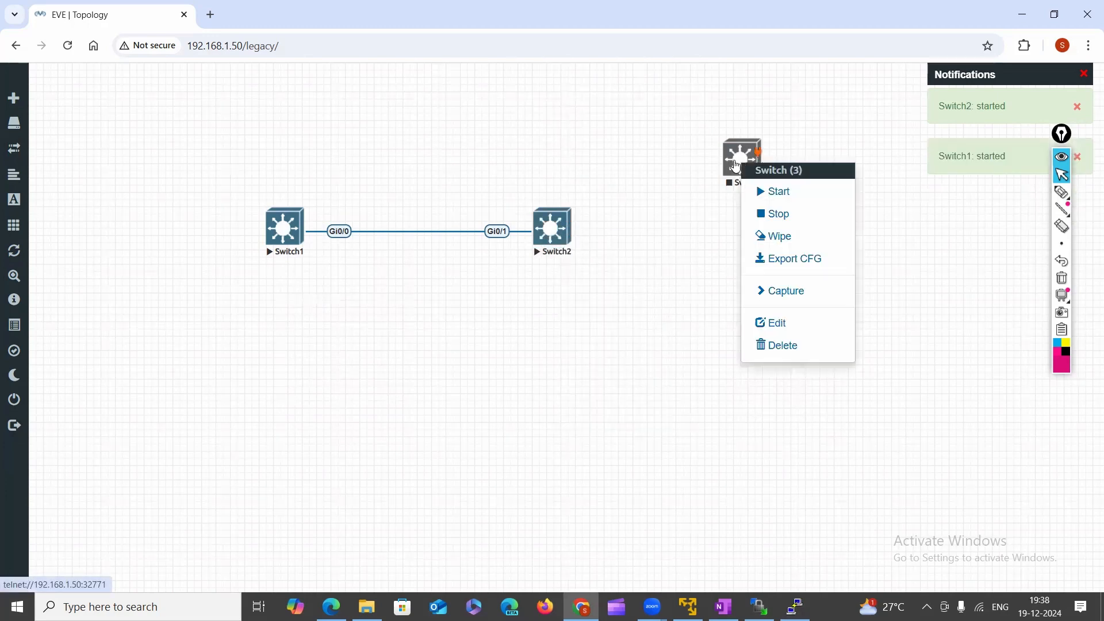
click(773, 317)
scroll(631, 340, down, 6)
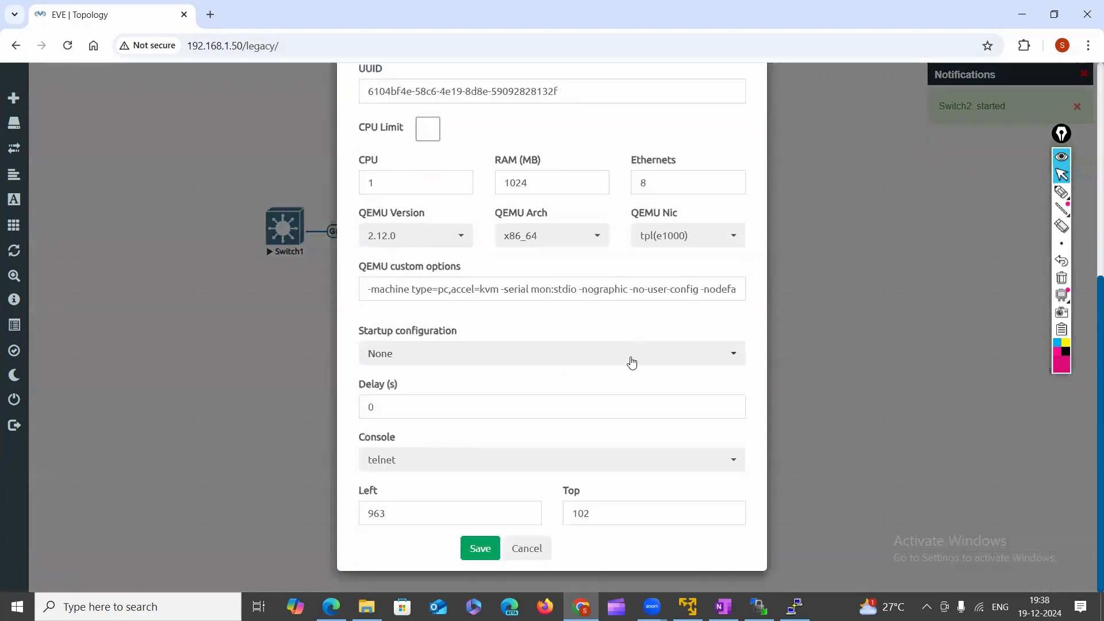
click(710, 183)
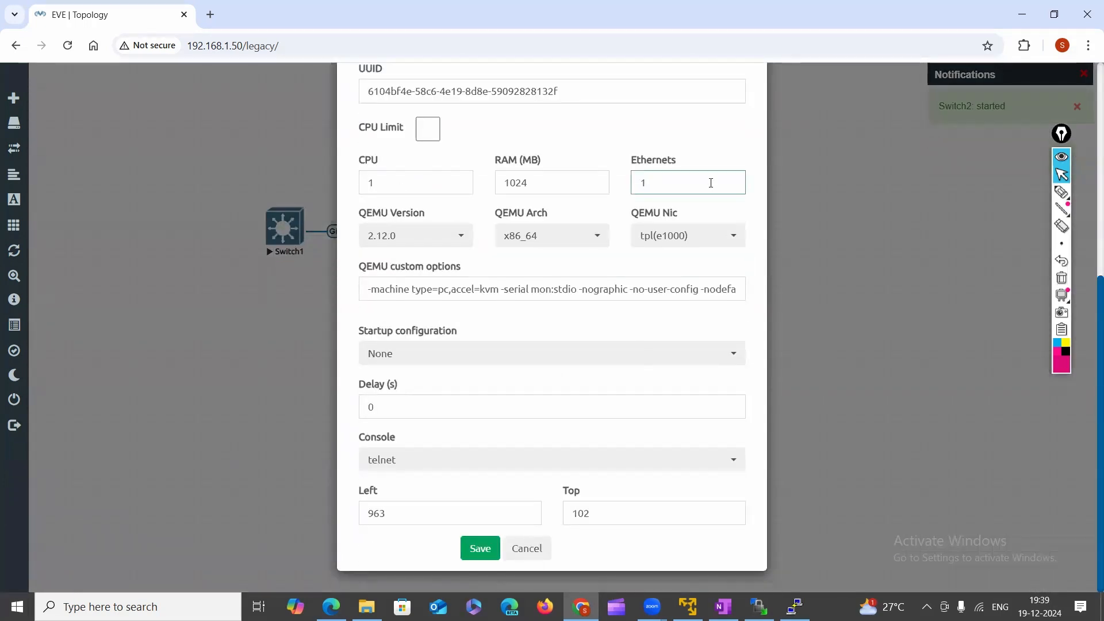
click(489, 552)
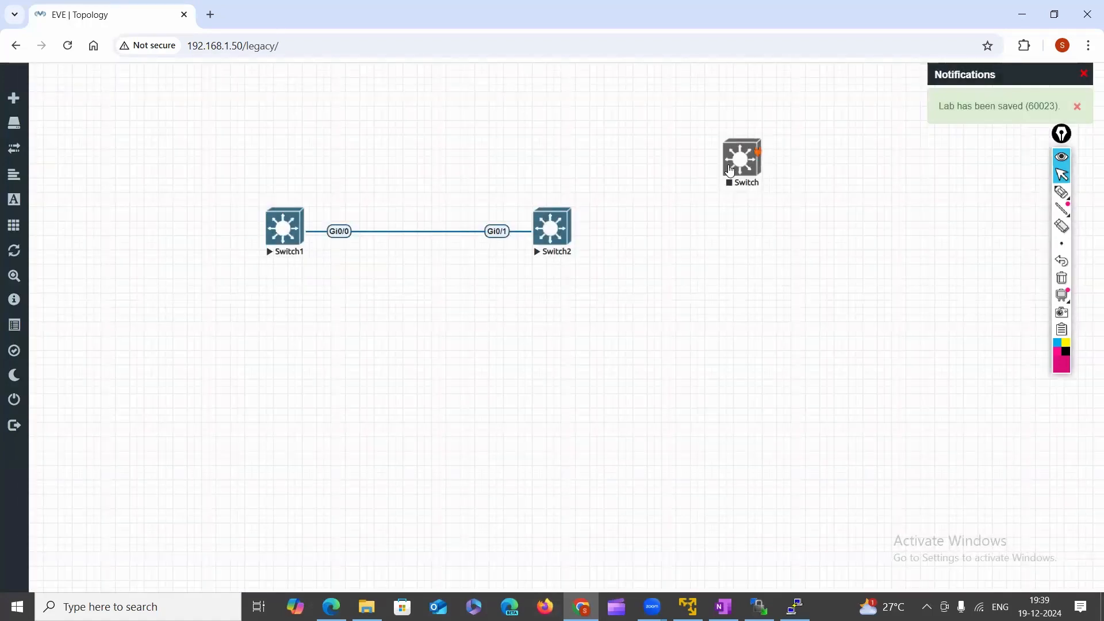
right_click(730, 171)
click(764, 185)
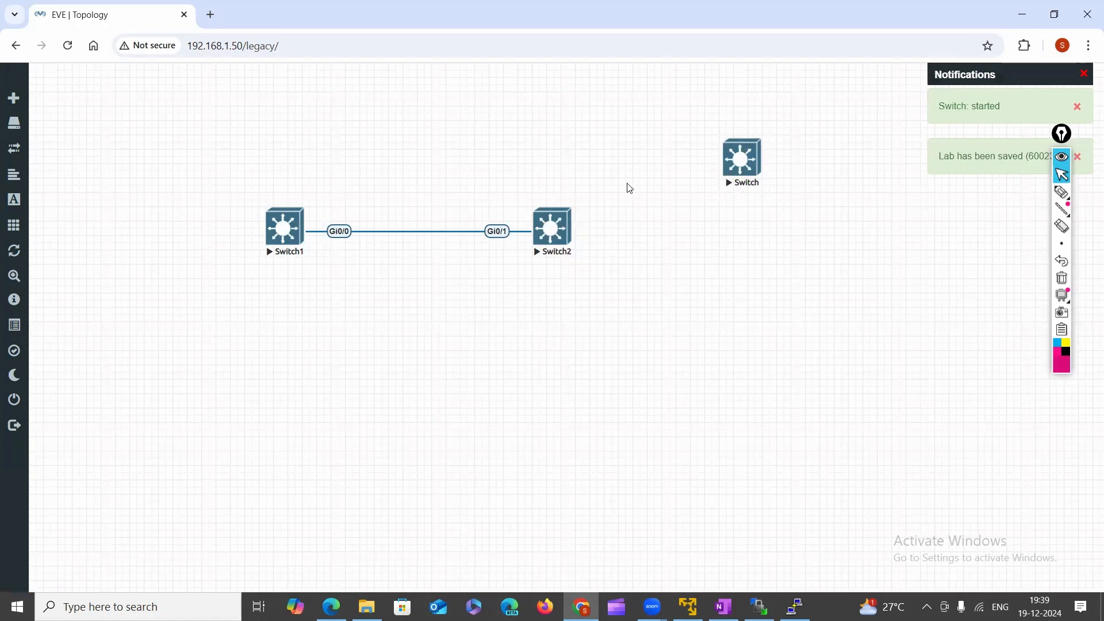
Open the started Switch1's telnet console and move its window aside.
click(286, 240)
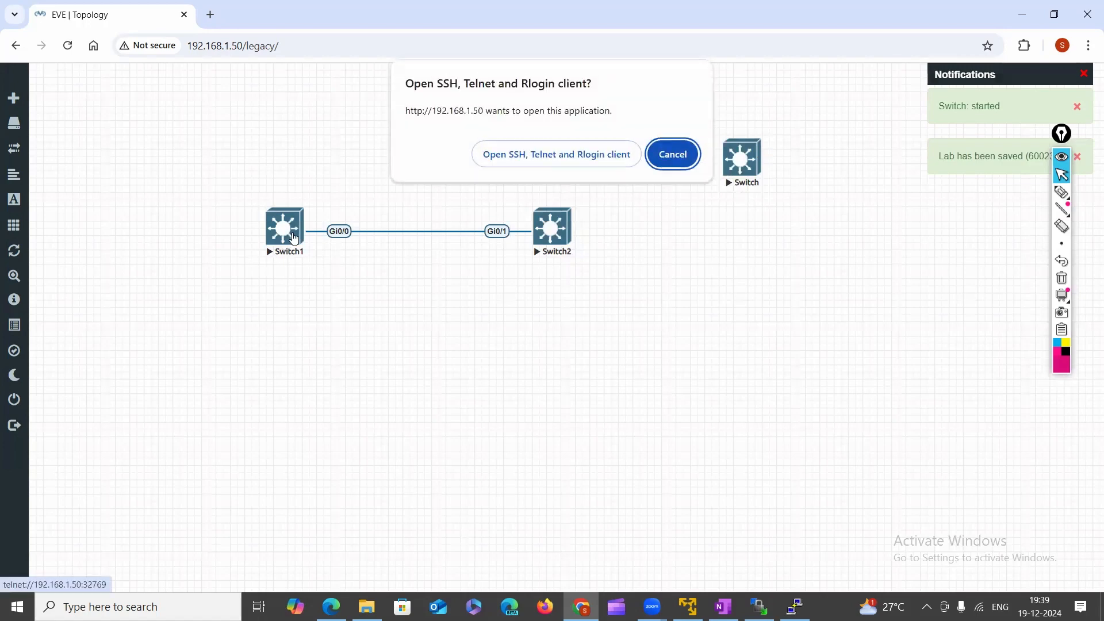
click(557, 153)
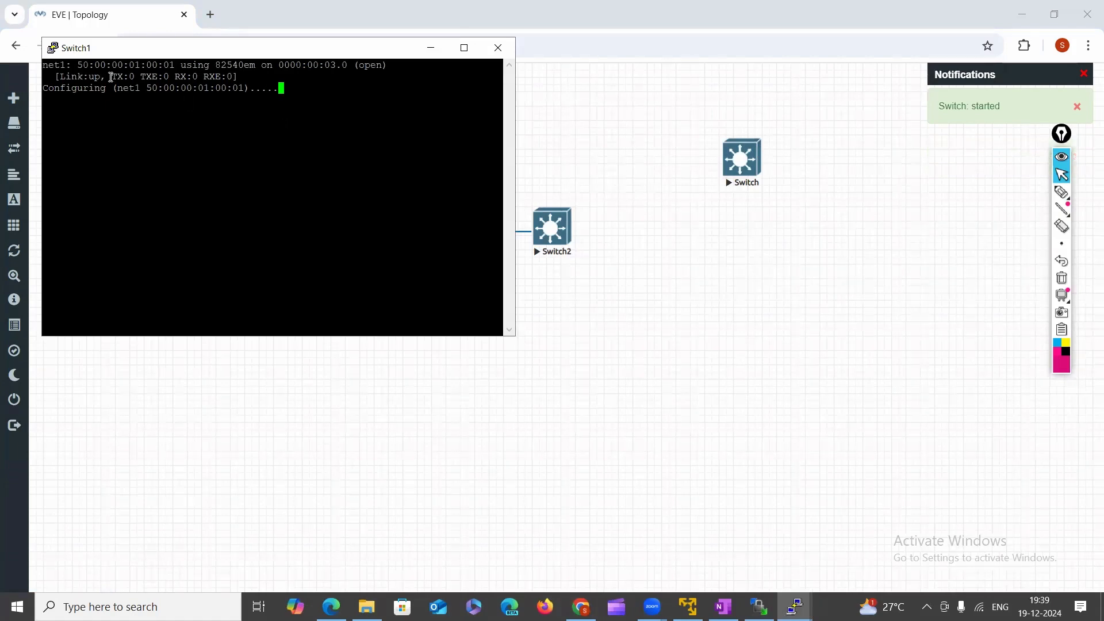
drag(78, 58, 183, 81)
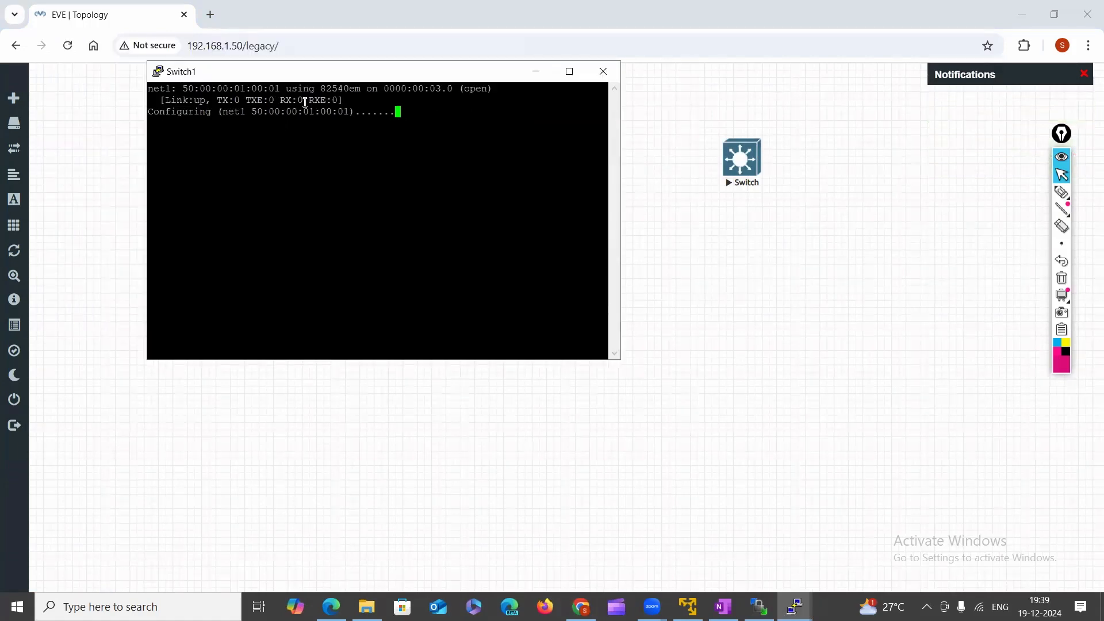
drag(304, 100, 608, 100)
click(635, 157)
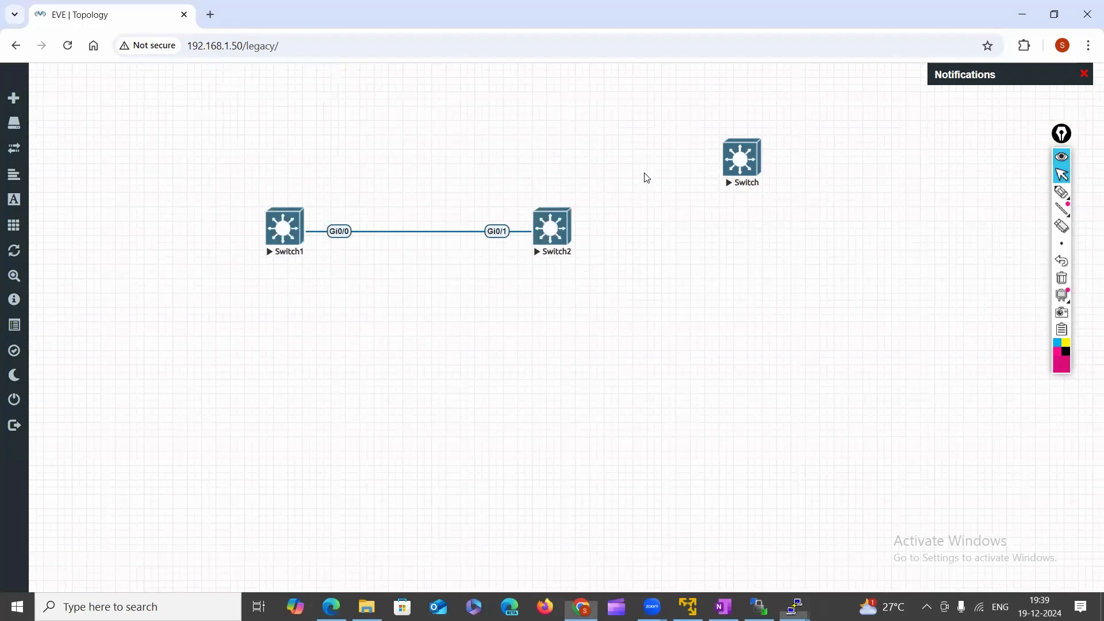
Launch telnet consoles for Switch2 and the new Switch node.
click(549, 230)
click(572, 164)
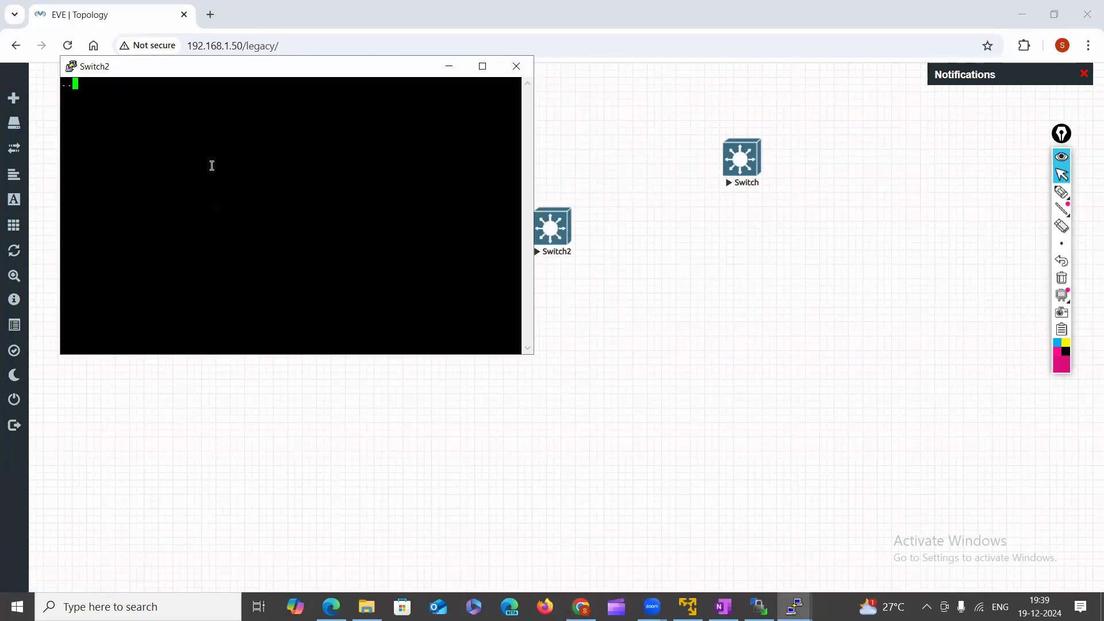
click(740, 164)
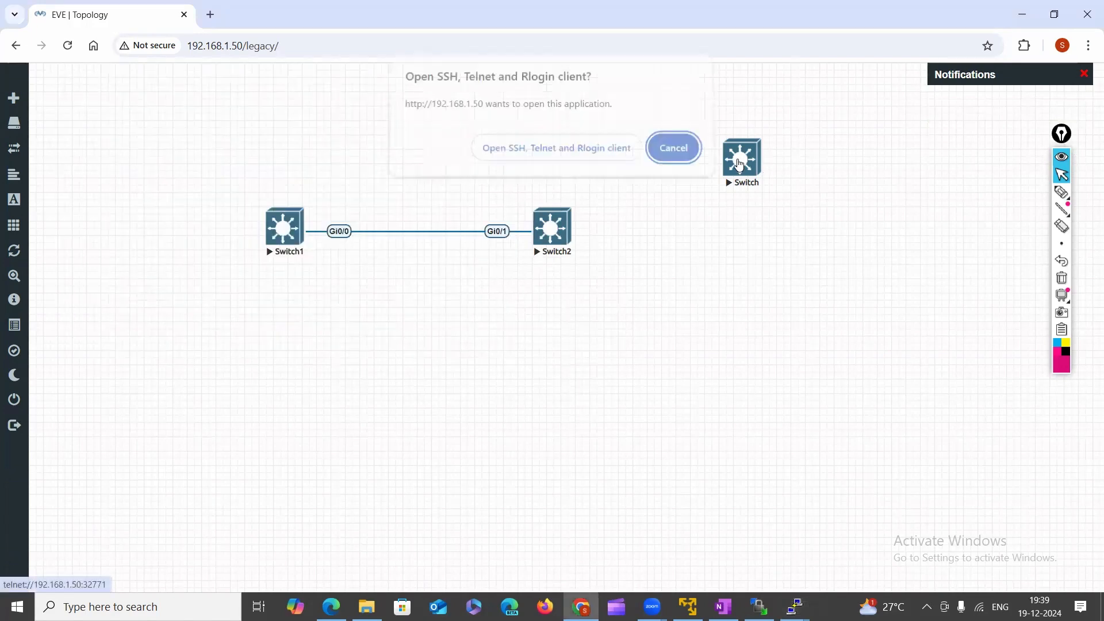
click(595, 163)
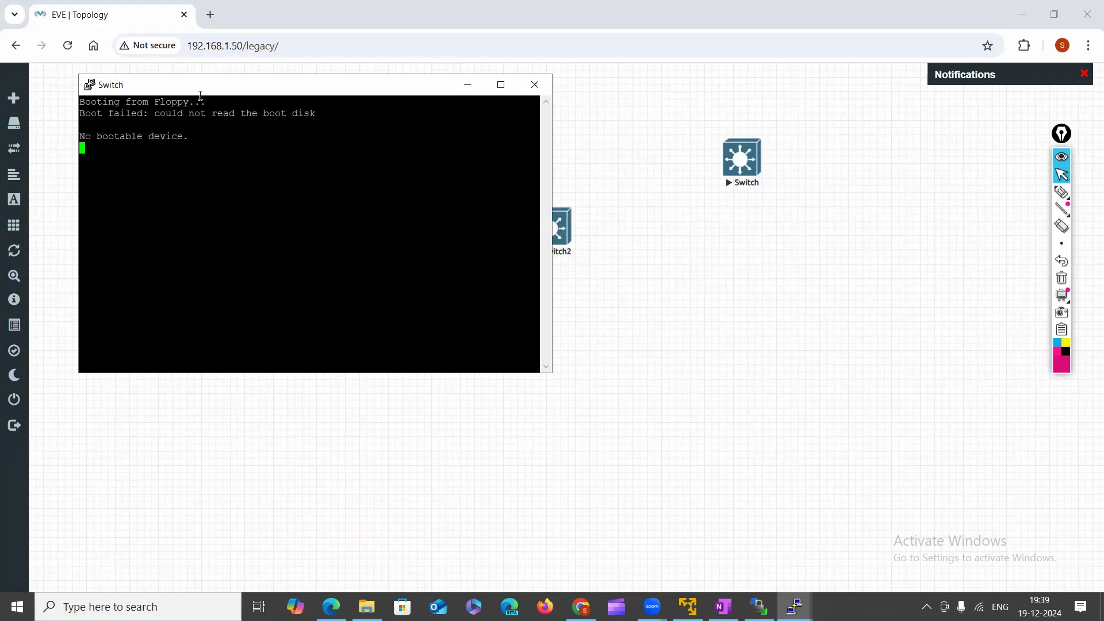
Circle the new Switch node in magenta with the freehand pen.
click(1062, 191)
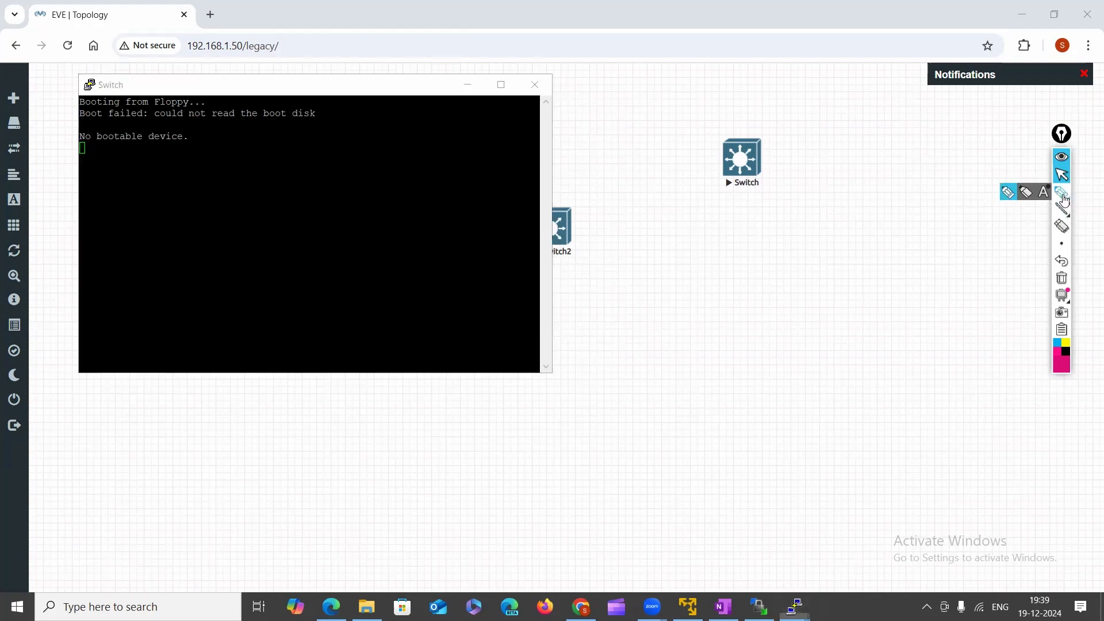
mouse_move(747, 117)
mouse_down()
mouse_move(707, 165)
mouse_move(801, 178)
mouse_move(725, 118)
mouse_up()
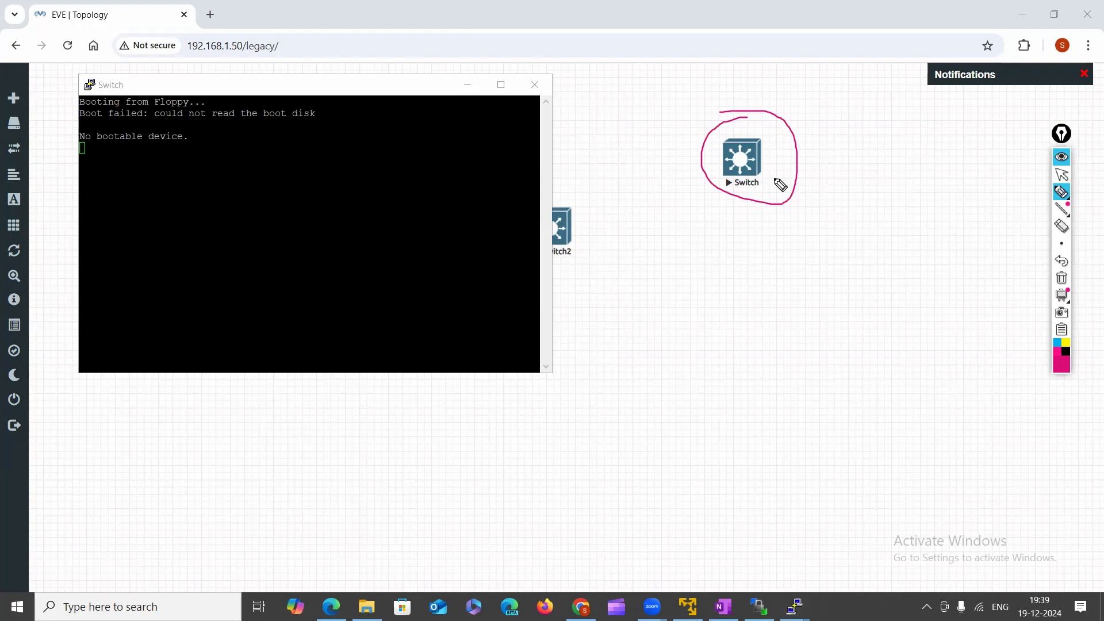
click(1061, 175)
Move the failed Switch console aside and bring both Switch1 consoles forward.
click(337, 96)
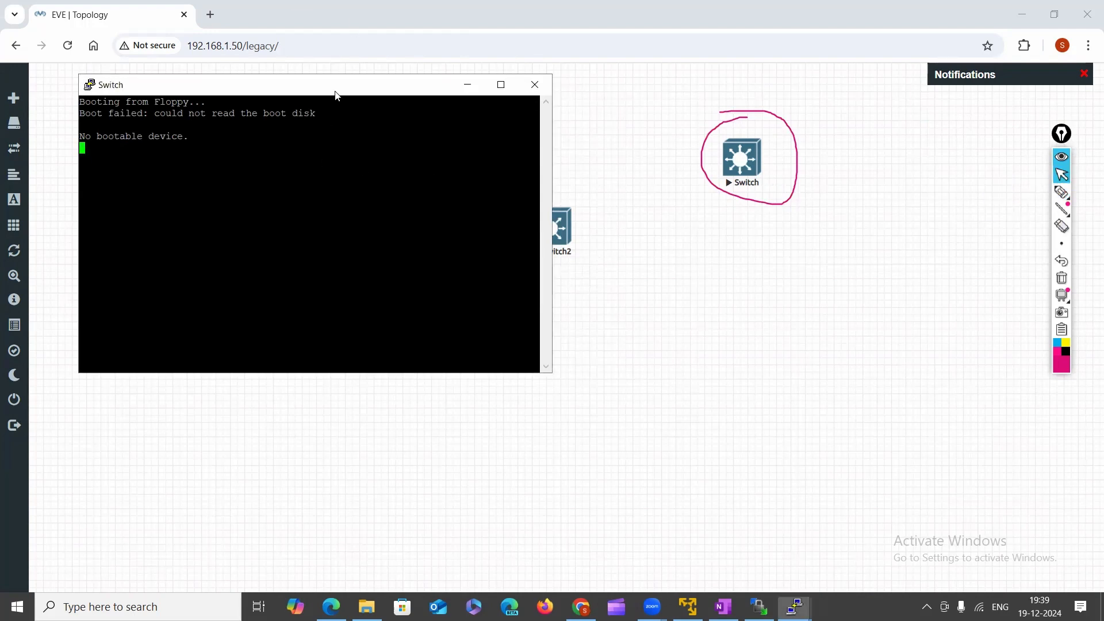
drag(337, 96, 726, 139)
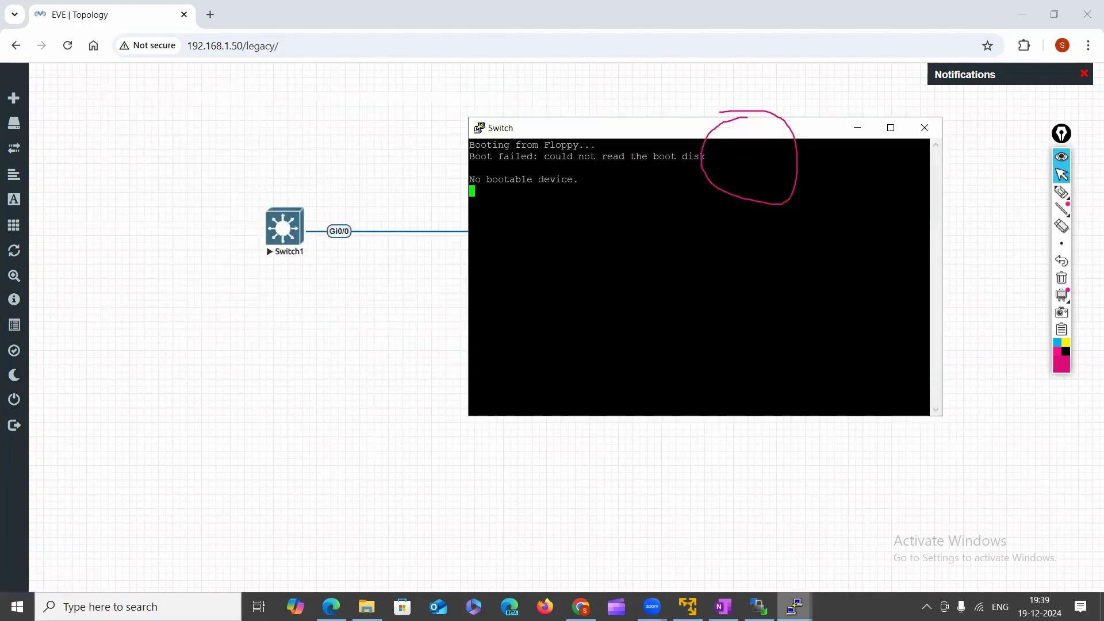
mouse_move(795, 607)
click(585, 550)
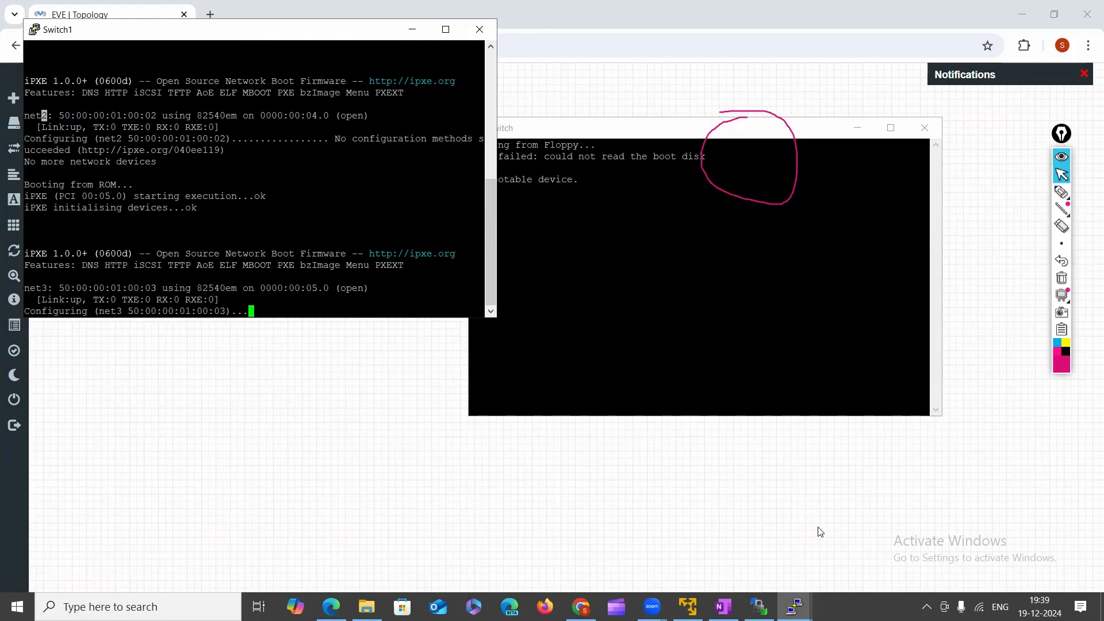
click(795, 607)
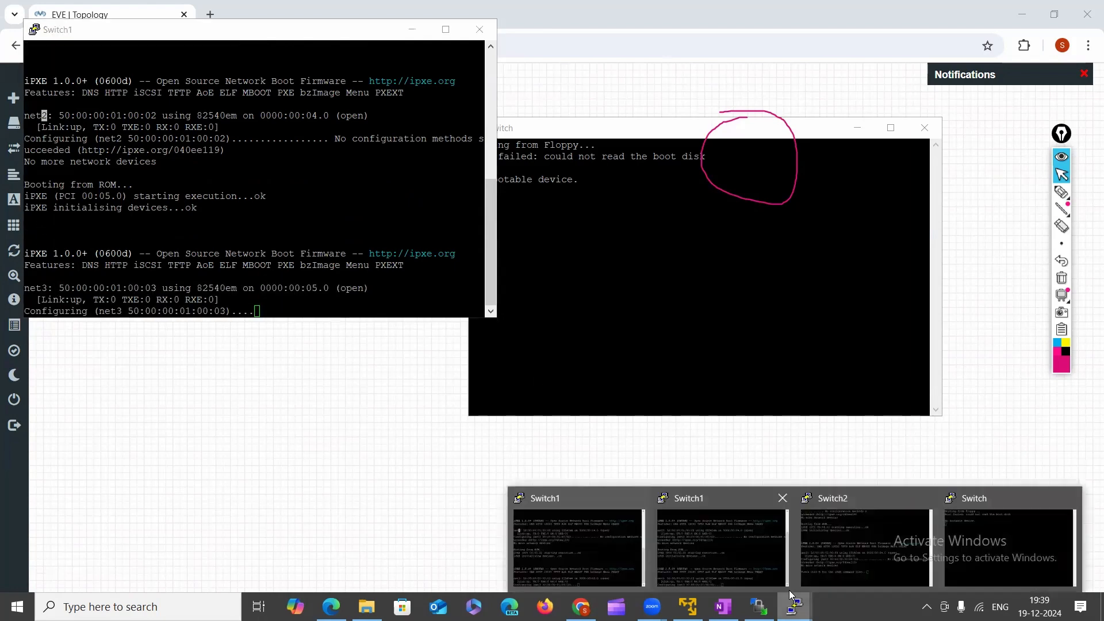
click(669, 546)
drag(151, 332, 189, 332)
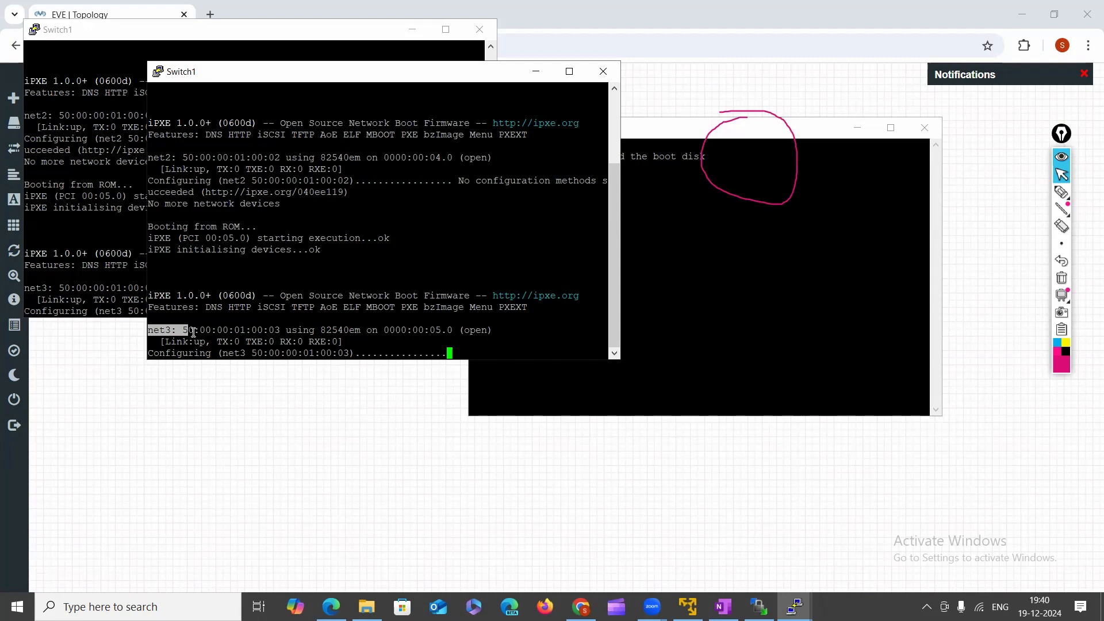
Highlight the Switch console's 'No bootable device' message, then minimize that console.
click(657, 352)
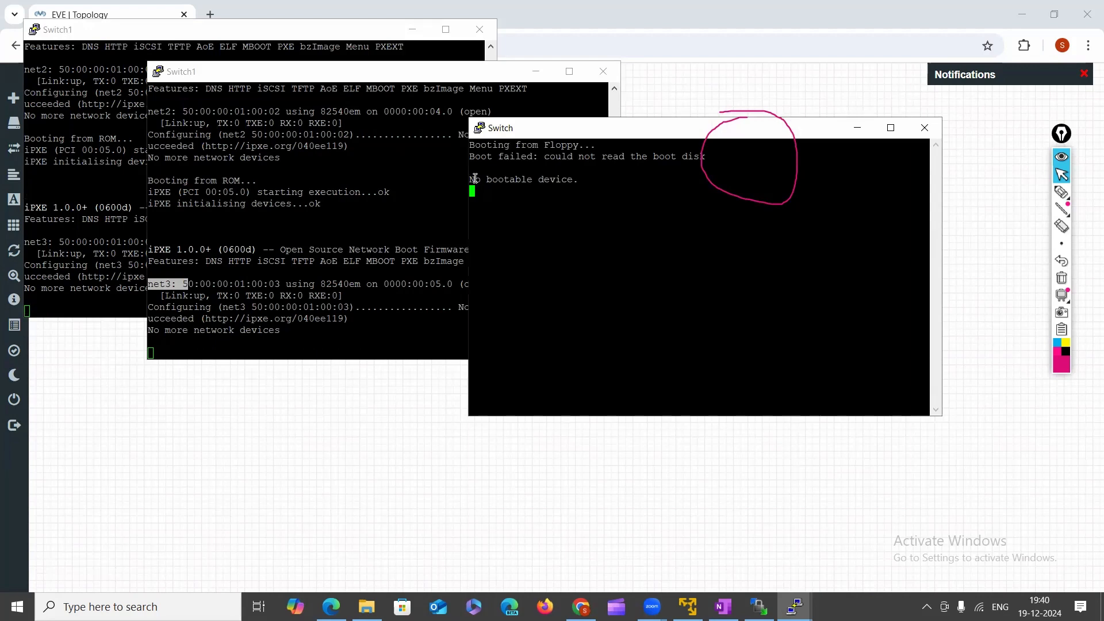
drag(471, 183, 596, 181)
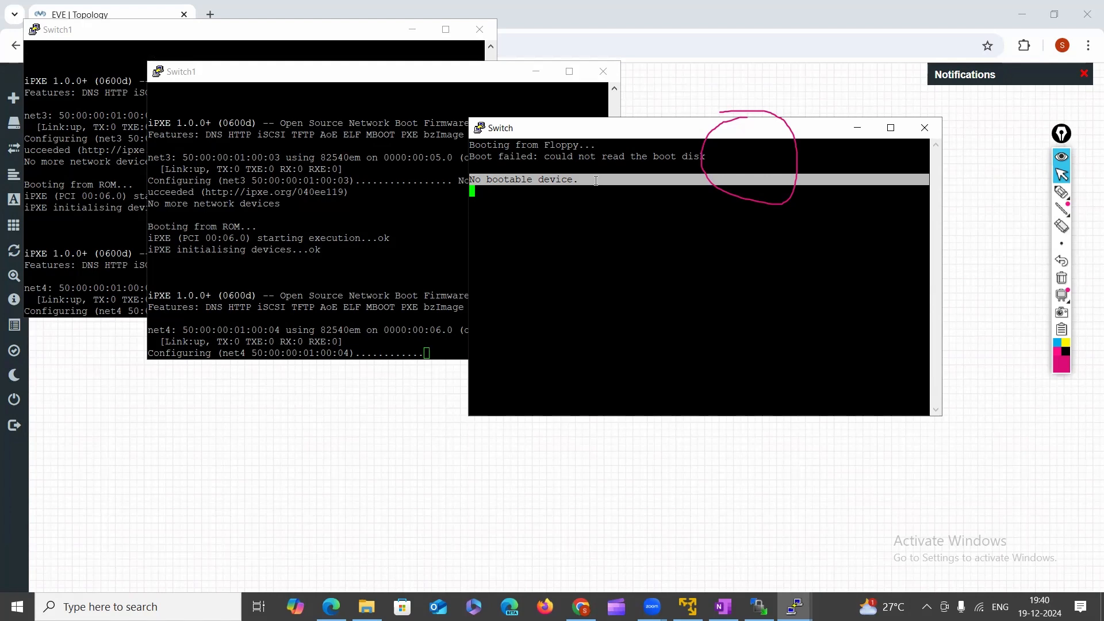
click(857, 128)
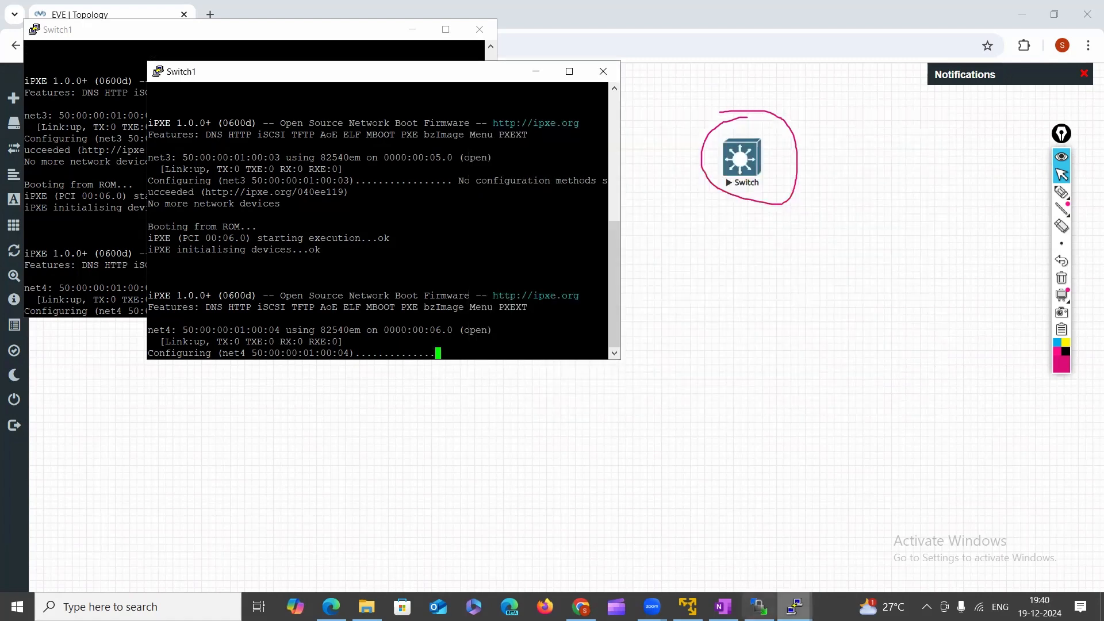
click(795, 606)
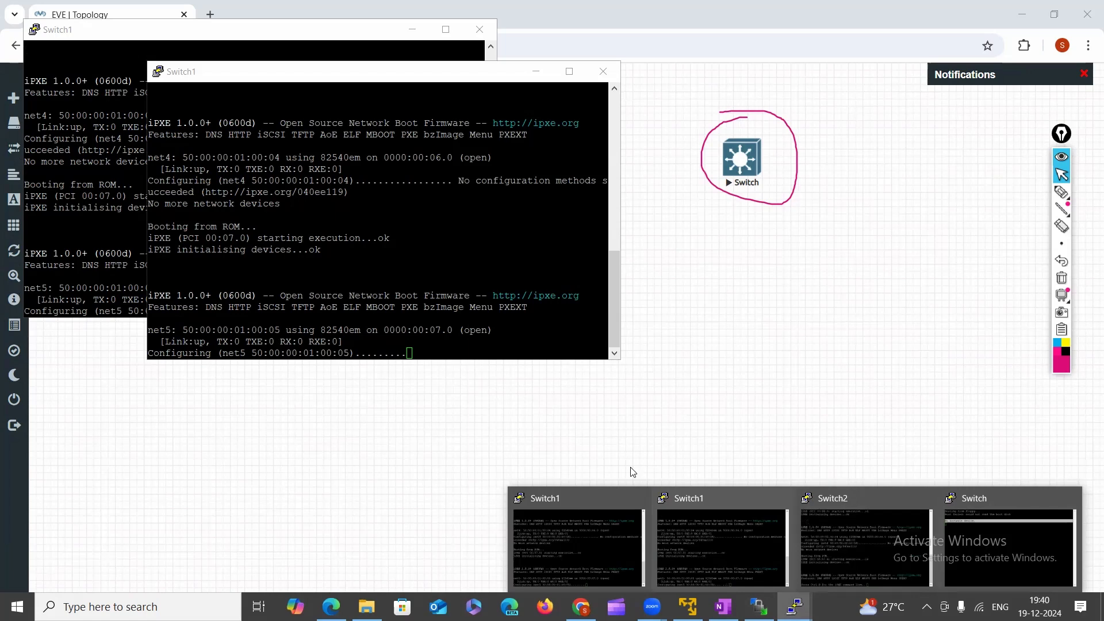
click(1062, 192)
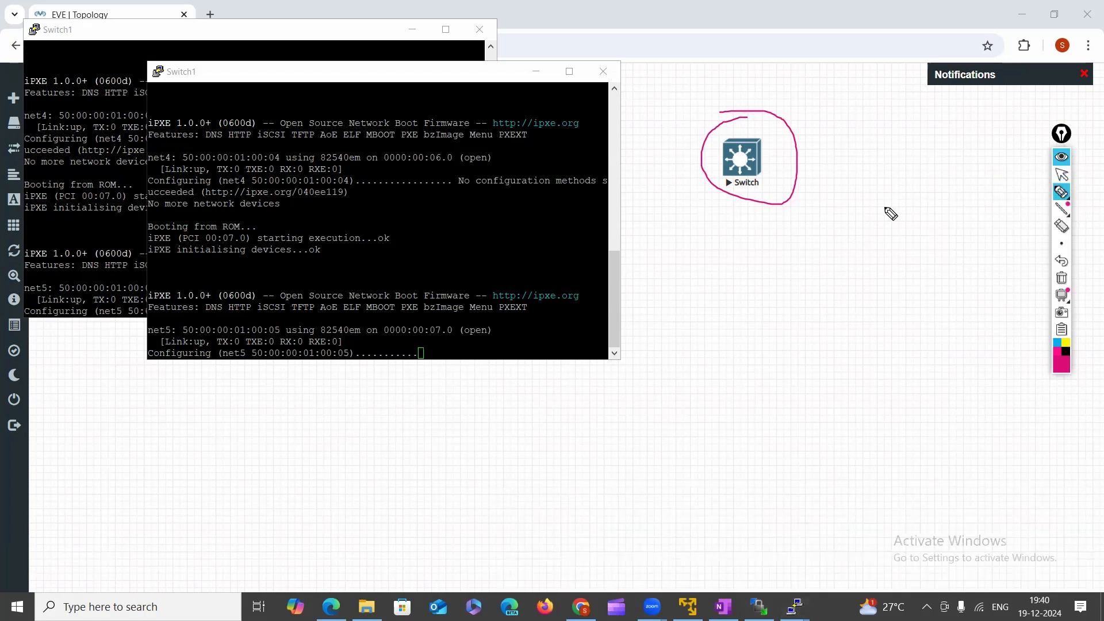
Handwrite magenta notes, a bracket arrow and a Cisco label beside the circled Switch node.
drag(874, 200, 970, 195)
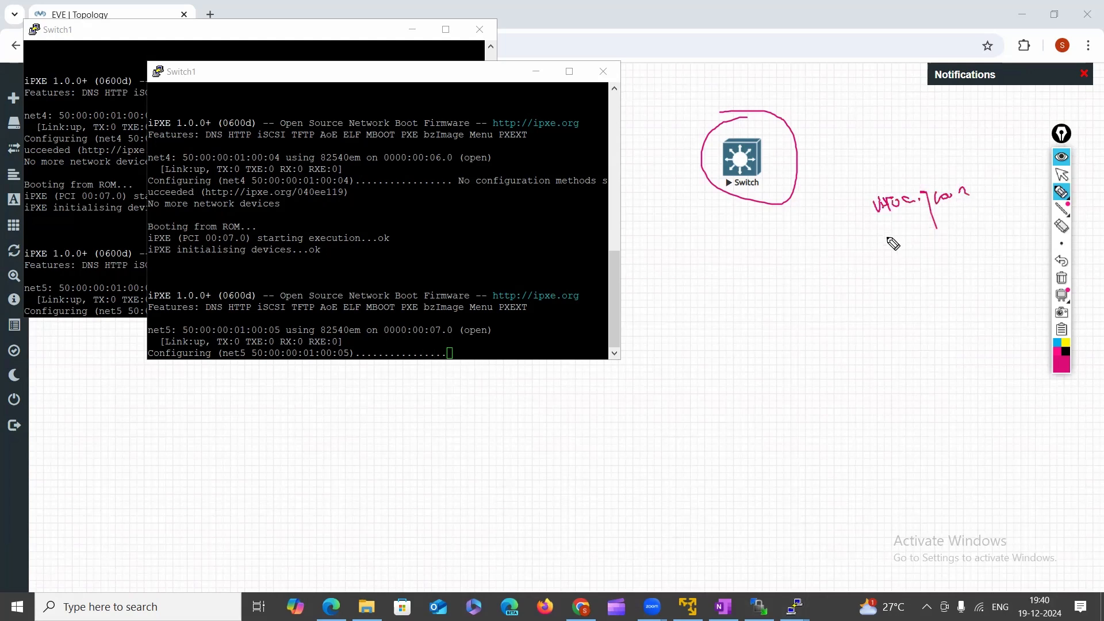
mouse_move(886, 233)
mouse_down()
mouse_move(905, 248)
mouse_move(934, 241)
mouse_move(947, 257)
mouse_move(979, 233)
mouse_up()
mouse_move(859, 197)
mouse_down()
mouse_move(868, 257)
mouse_move(950, 255)
mouse_move(938, 292)
mouse_move(944, 280)
mouse_move(918, 268)
mouse_up()
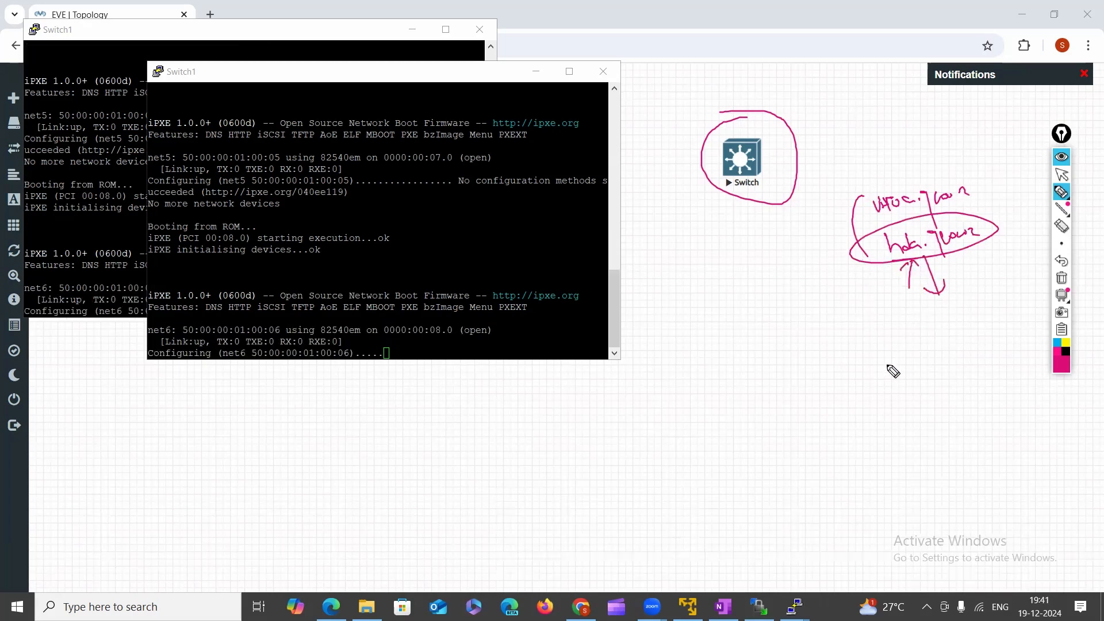
mouse_move(857, 205)
mouse_down()
mouse_move(827, 216)
mouse_move(835, 222)
mouse_up()
mouse_move(741, 274)
mouse_down()
mouse_move(730, 262)
mouse_move(784, 231)
mouse_move(750, 286)
mouse_move(789, 272)
mouse_up()
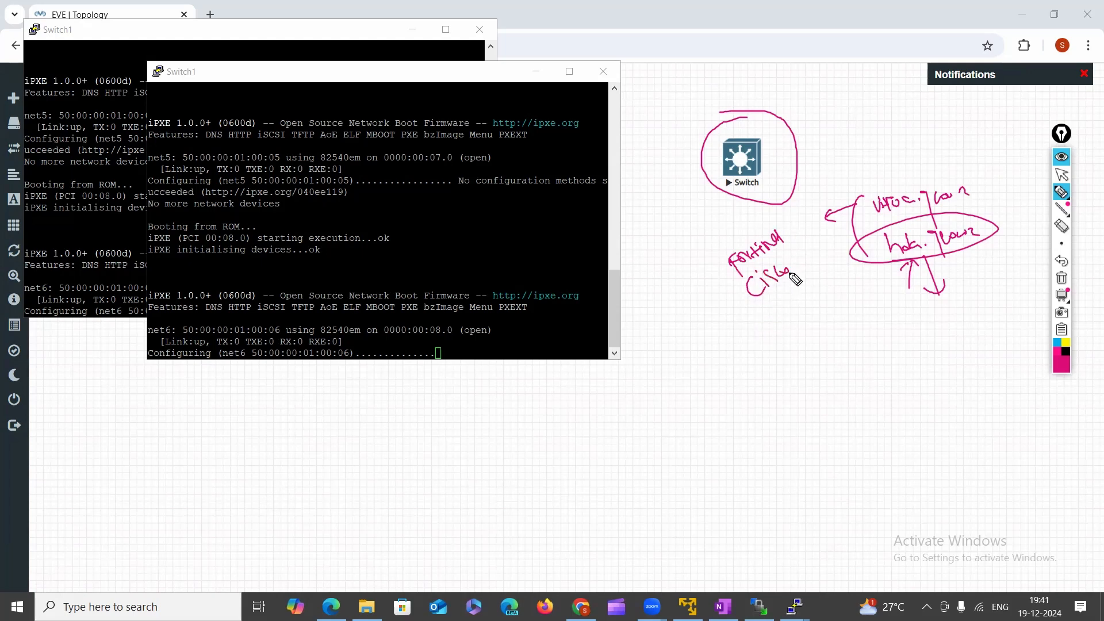
drag(793, 269, 810, 259)
mouse_move(814, 248)
mouse_down()
mouse_move(808, 263)
mouse_move(828, 252)
mouse_up()
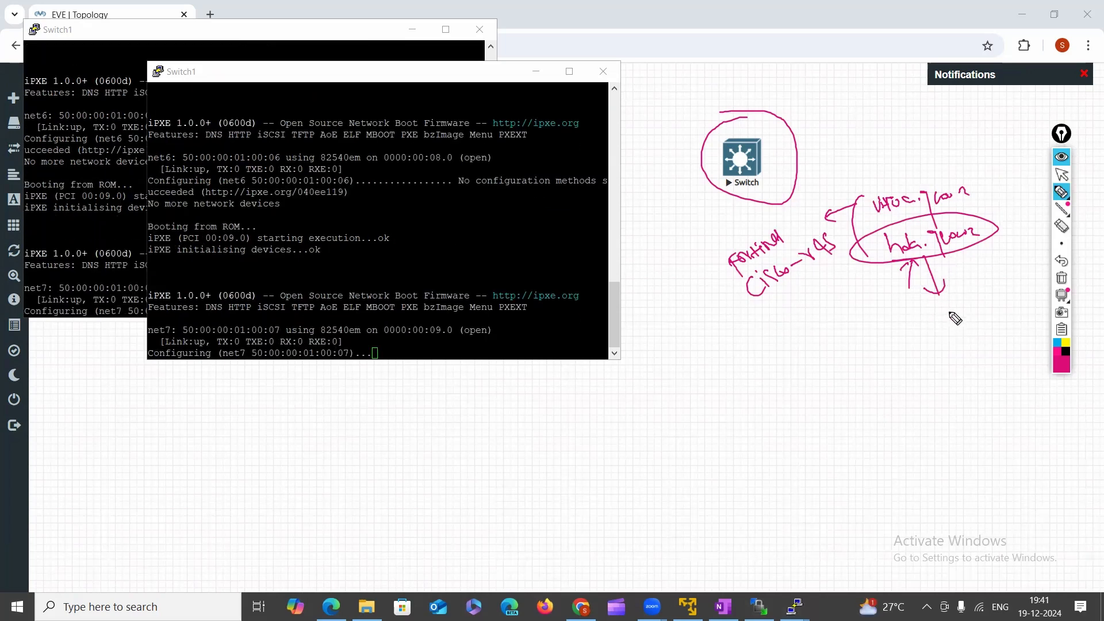
Write a 'check window' note with a tick and circle the Fortinet and Cisco note.
mouse_move(937, 332)
mouse_down()
mouse_move(934, 308)
mouse_move(959, 311)
mouse_move(969, 339)
mouse_move(1026, 332)
mouse_up()
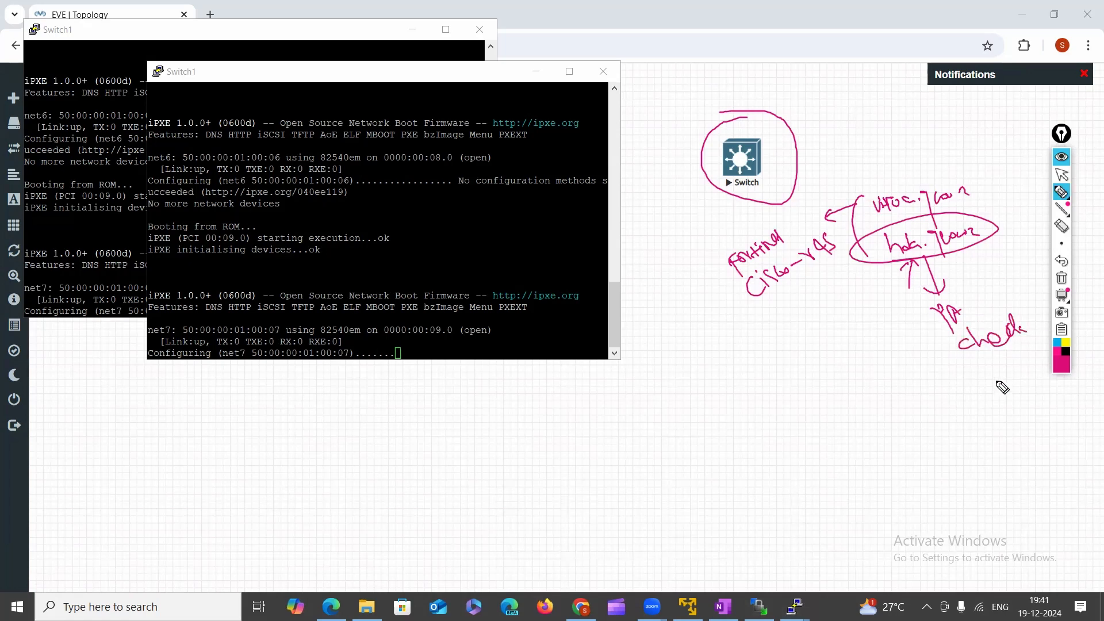
mouse_move(981, 377)
mouse_down()
mouse_move(986, 393)
mouse_move(1025, 355)
mouse_move(1035, 368)
mouse_up()
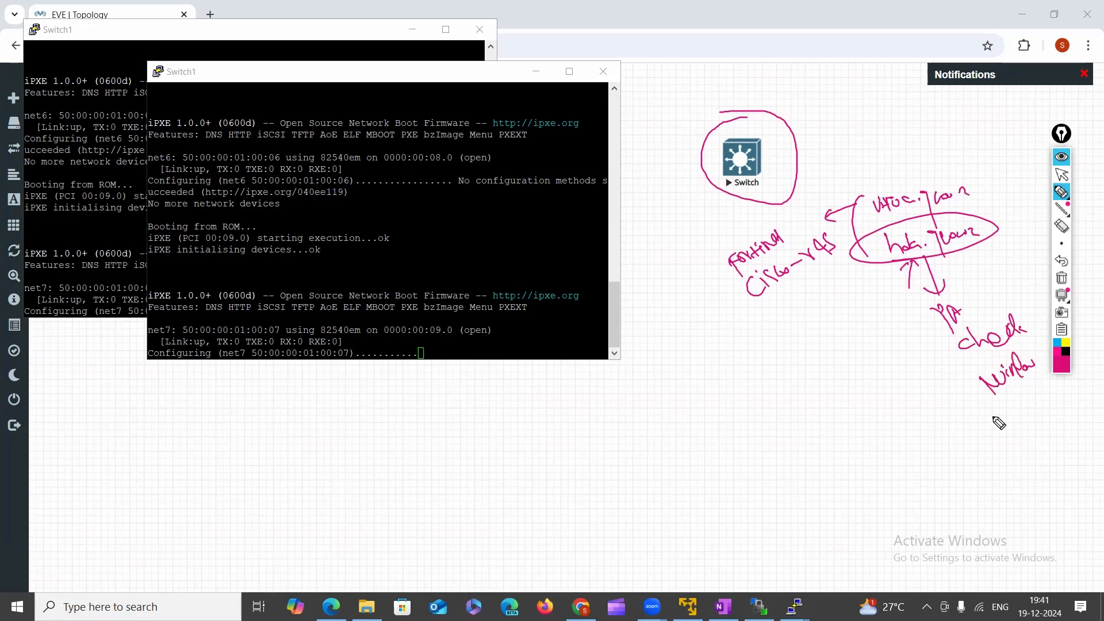
drag(1006, 413, 1055, 391)
mouse_move(921, 314)
mouse_down()
mouse_move(1041, 415)
mouse_move(956, 287)
mouse_move(1043, 381)
mouse_up()
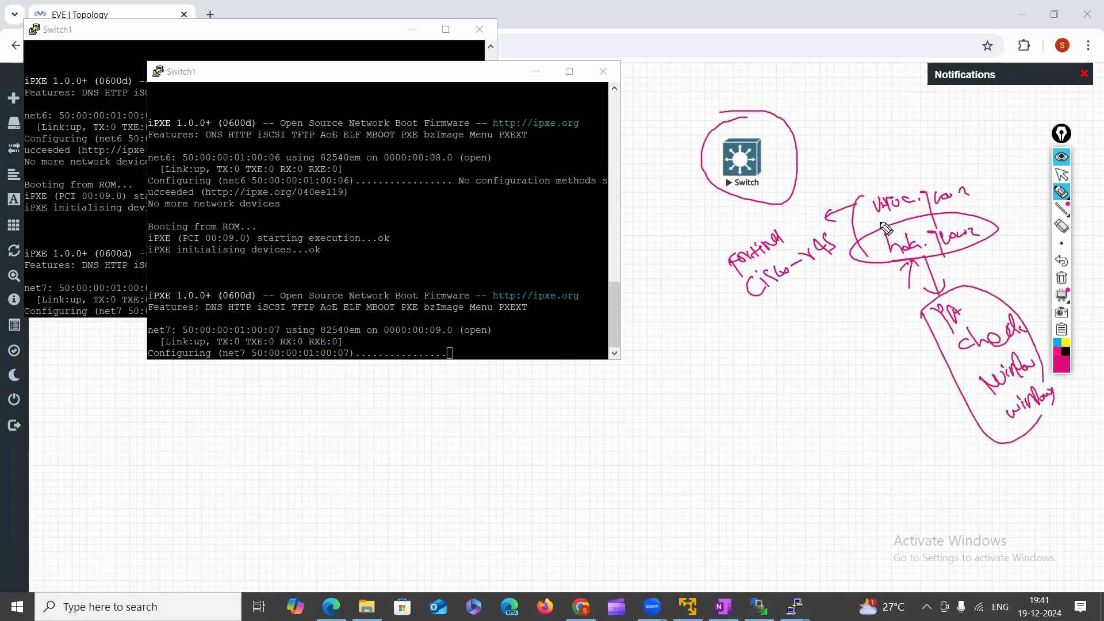
mouse_move(717, 237)
mouse_down()
mouse_move(782, 305)
mouse_move(831, 212)
mouse_move(722, 247)
mouse_up()
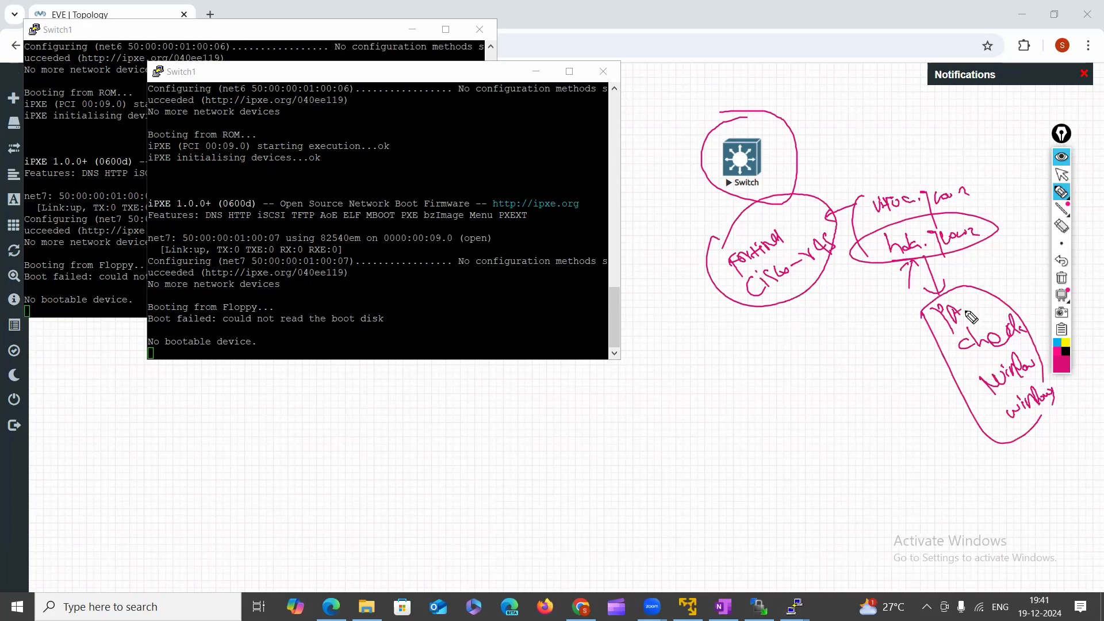
click(1062, 281)
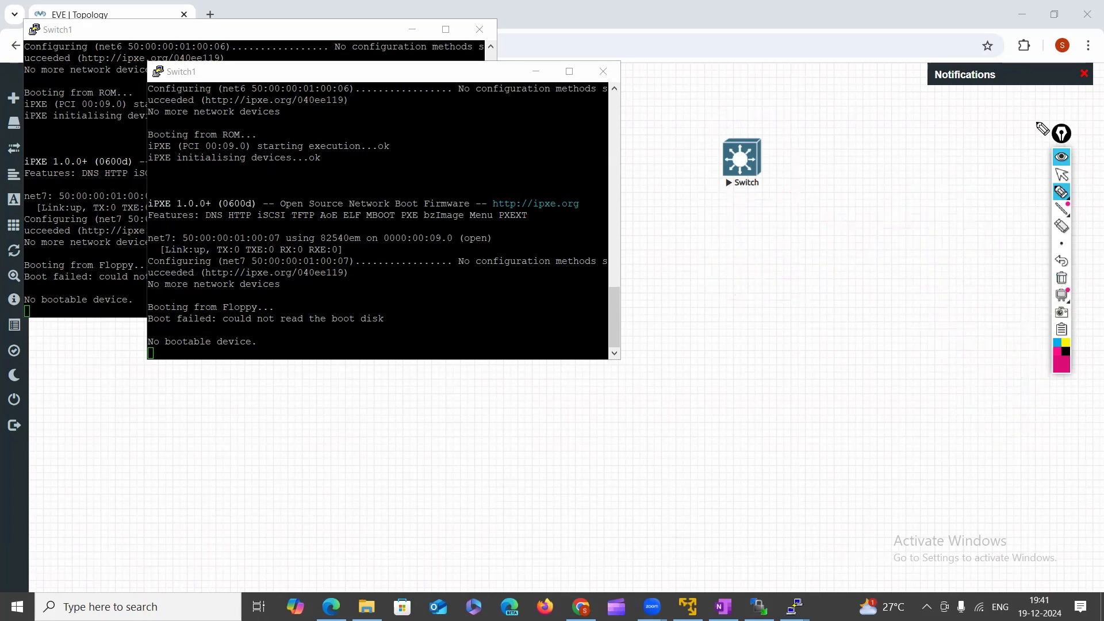
click(1062, 174)
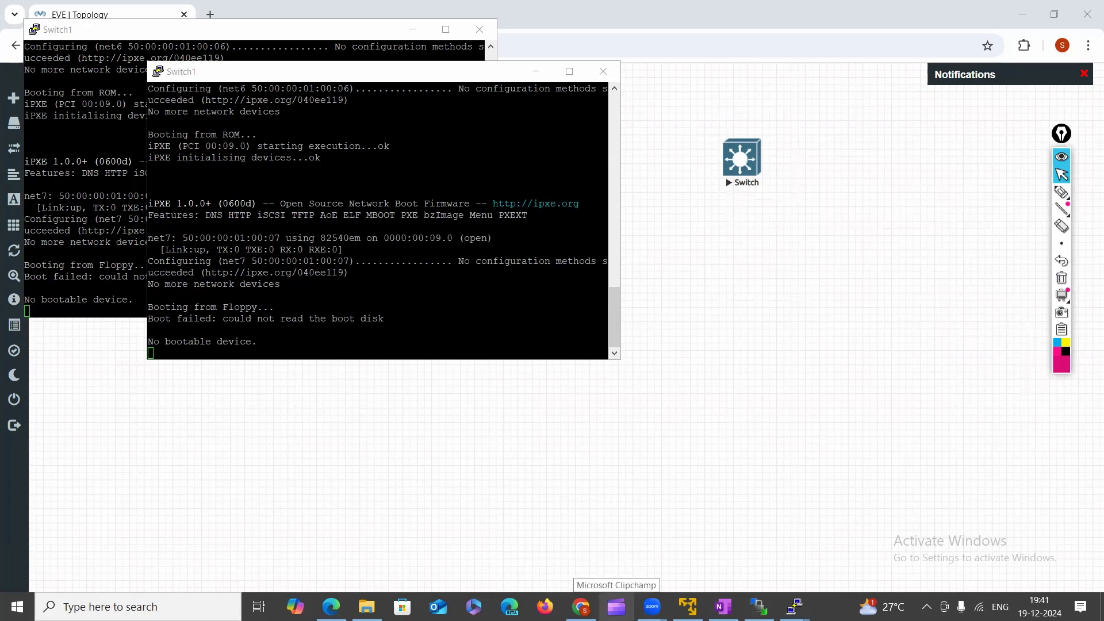
mouse_move(795, 607)
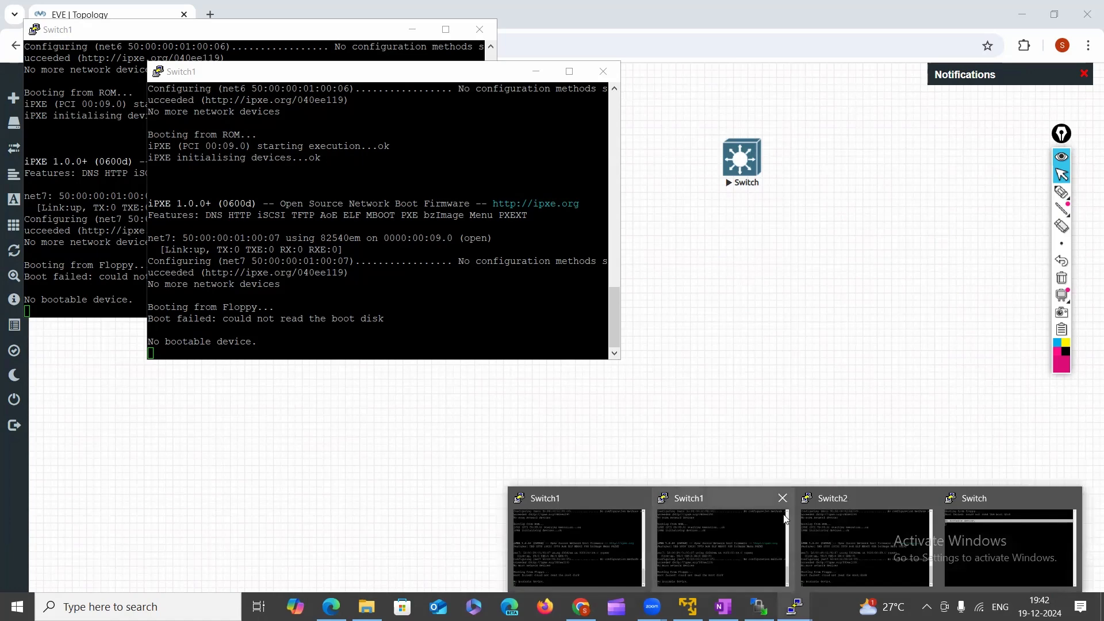
click(839, 263)
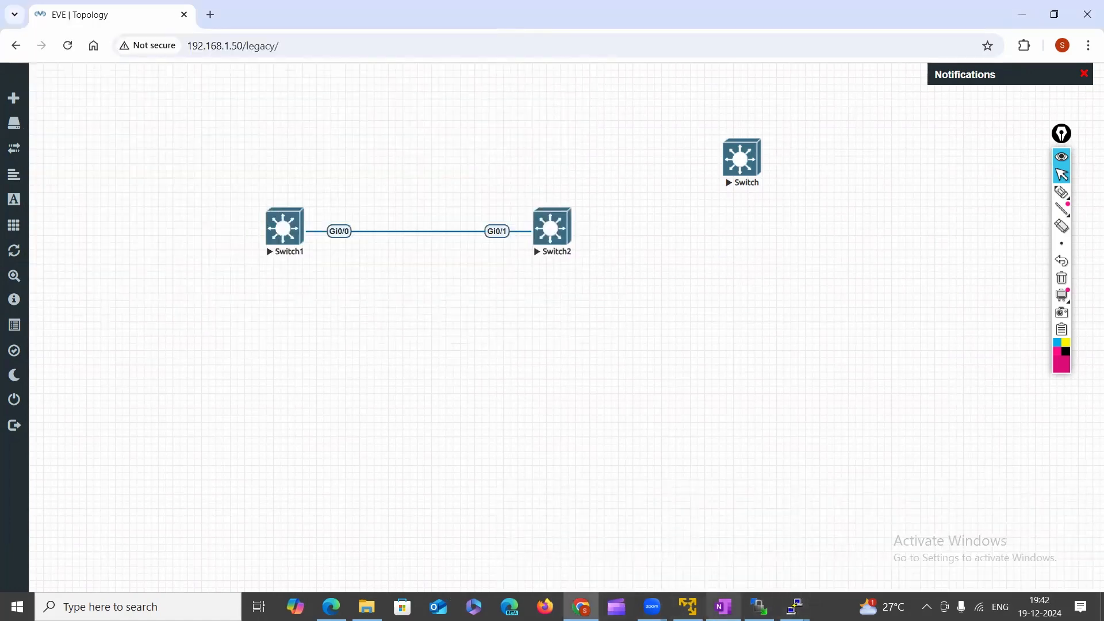
mouse_move(795, 606)
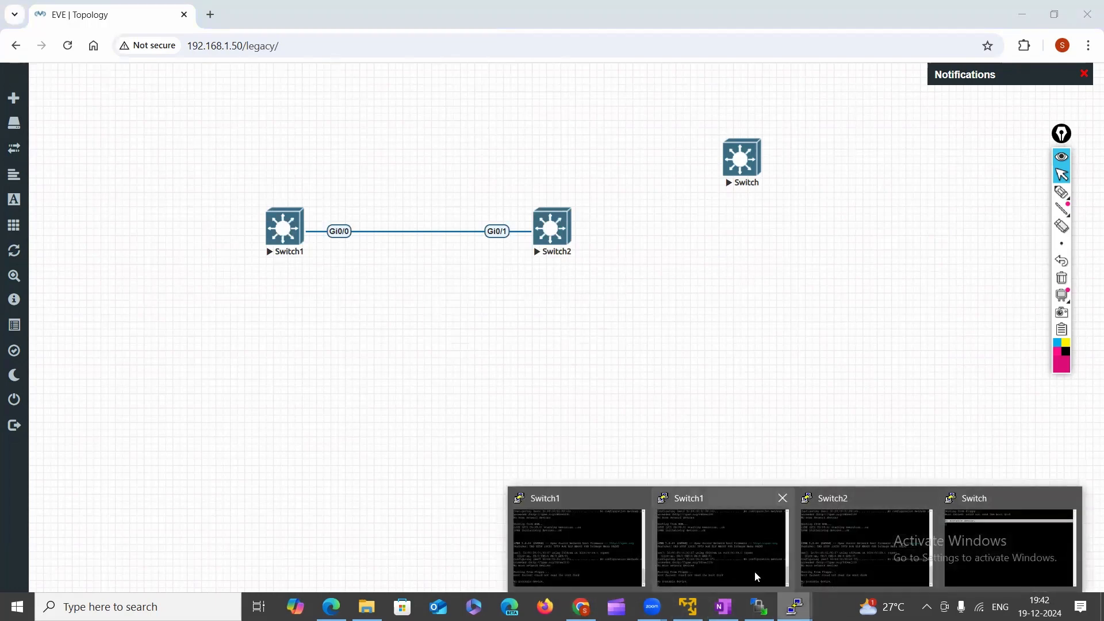
In WinSCP, rename Virtioa.qcow2 to lowercase virtioa.qcow2, then go back to the EVE-NG topology.
click(759, 606)
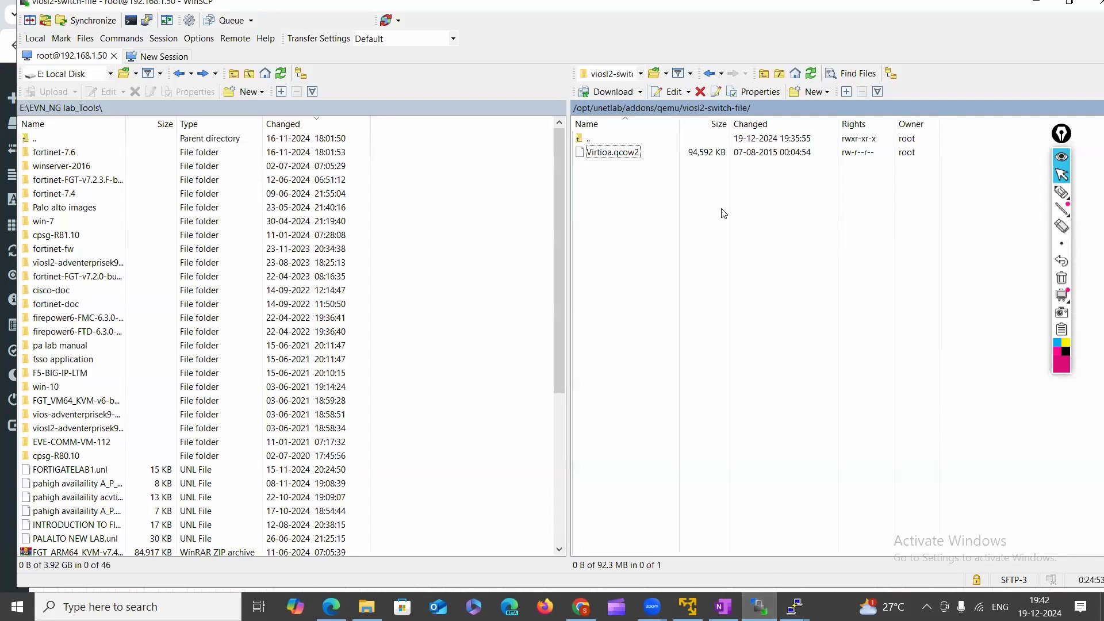
right_click(593, 153)
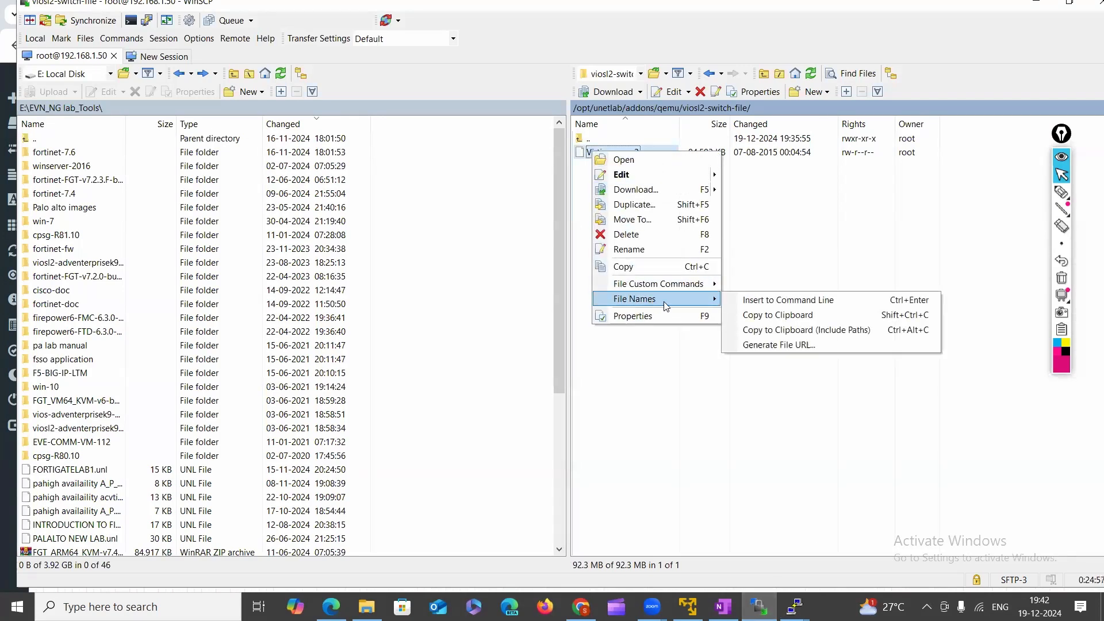
mouse_move(631, 298)
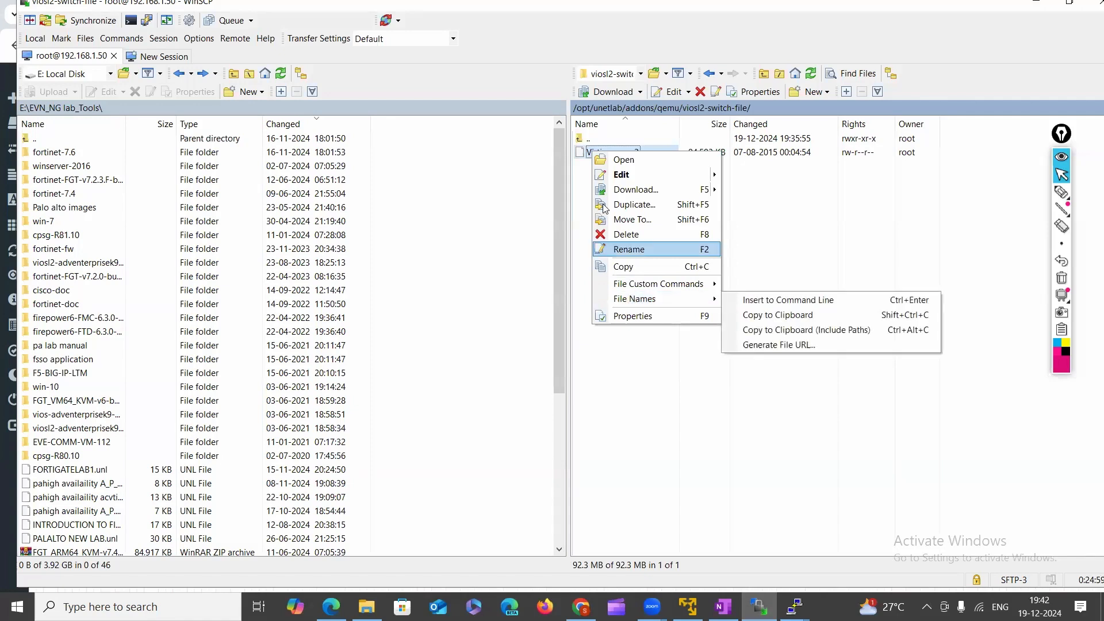
click(625, 248)
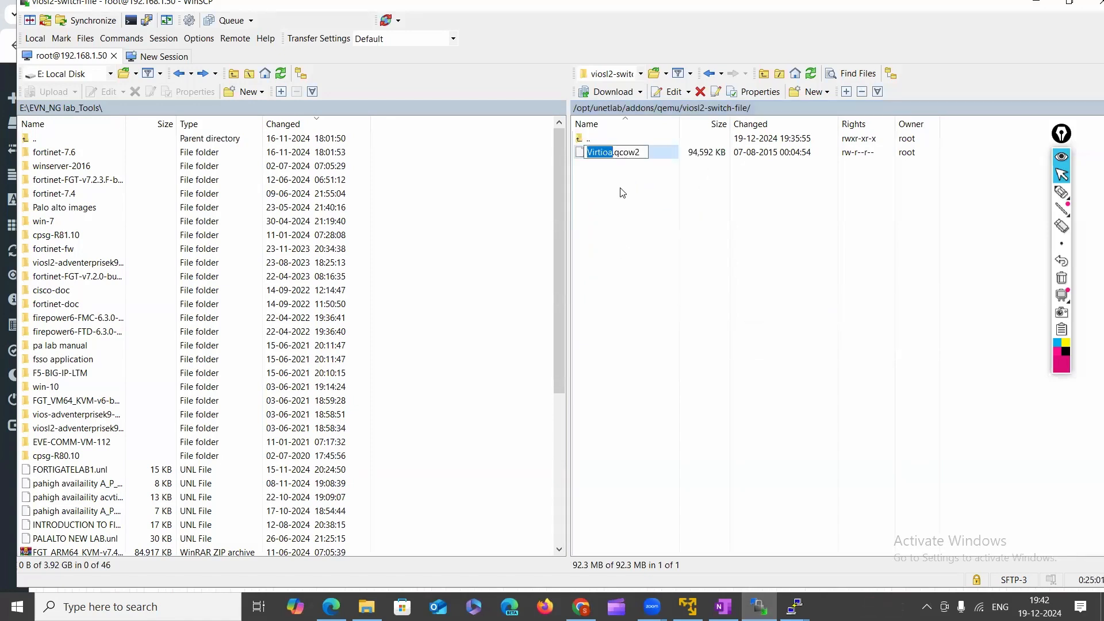
key(Home)
key(Delete)
text(v)
key(Return)
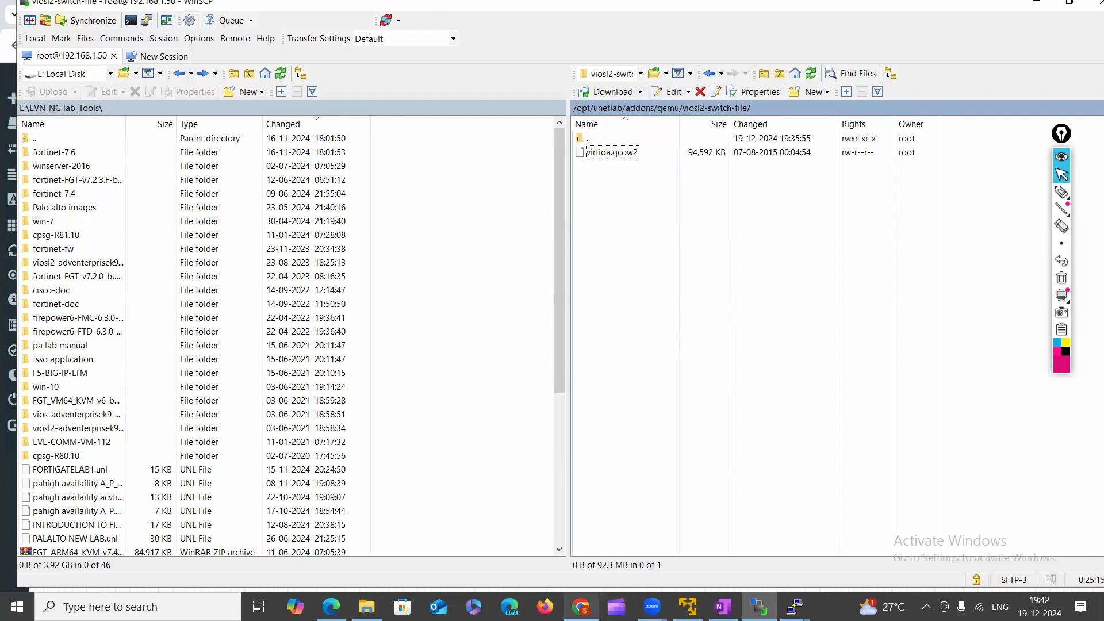
click(581, 606)
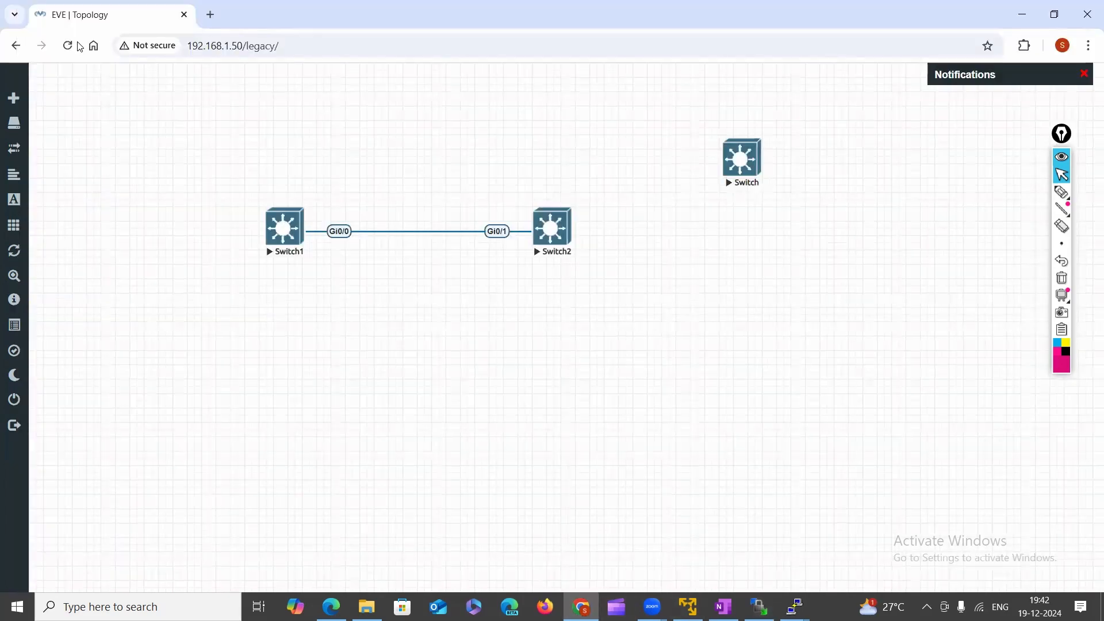
Open the Add a New Node dialog, search 'vi', then close it without adding a node.
right_click(671, 334)
click(644, 370)
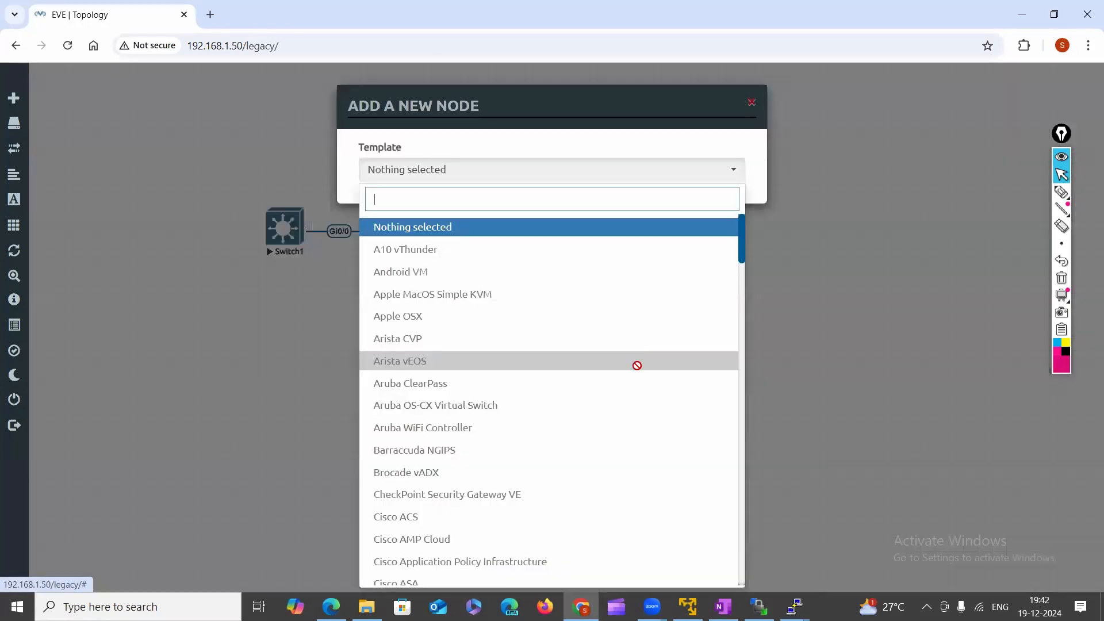
text(vi)
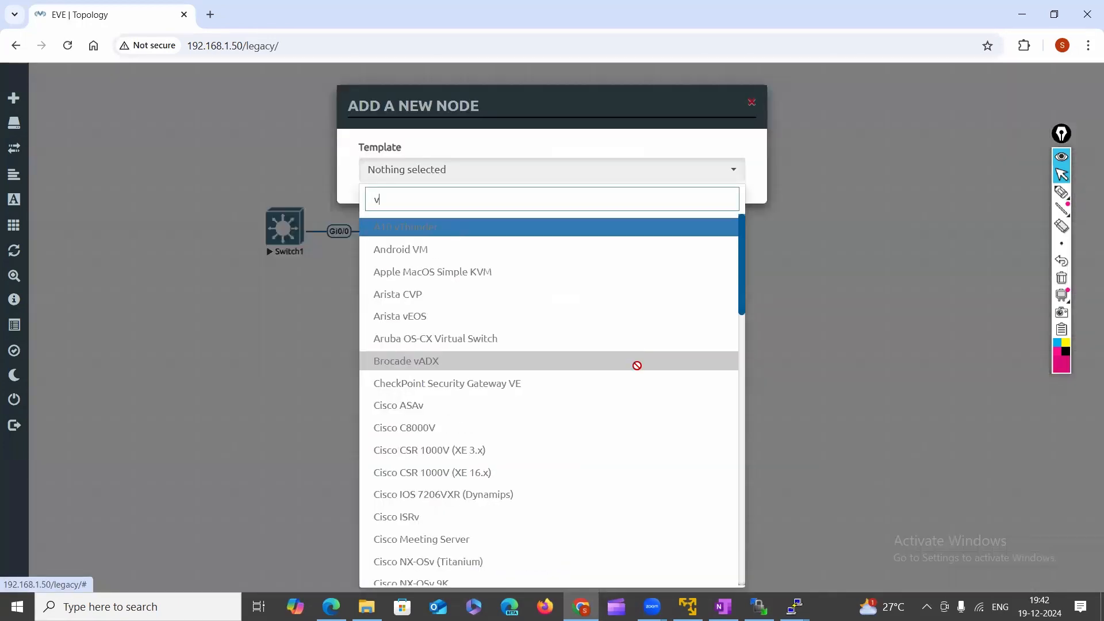
click(192, 276)
Box-select Switch1, Switch2 and Switch and stop all three.
drag(178, 150, 1090, 267)
right_click(552, 227)
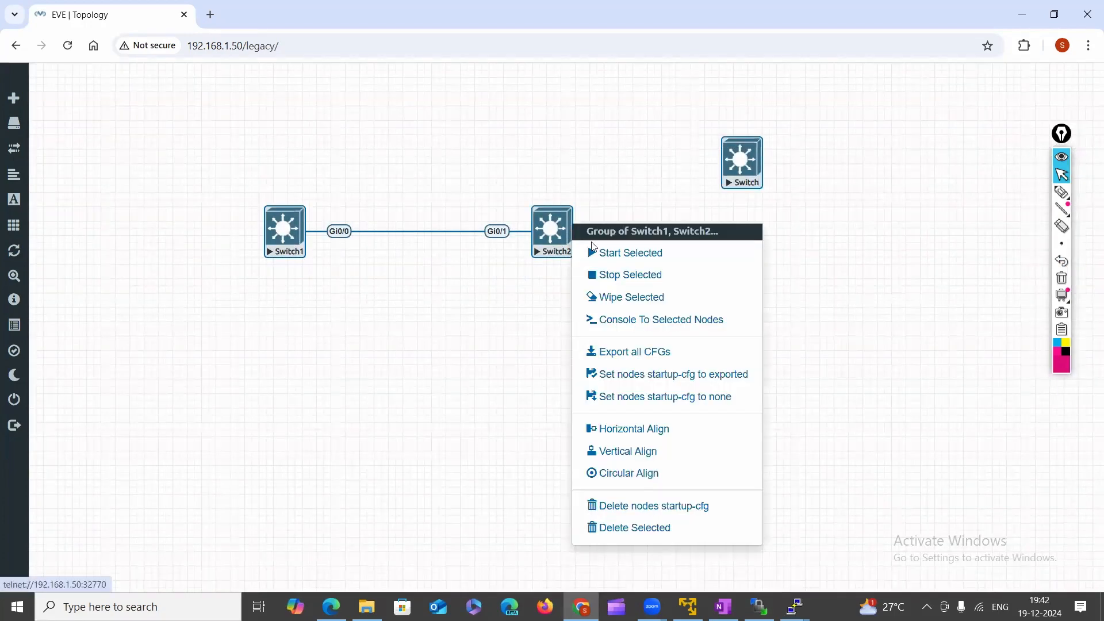
click(683, 283)
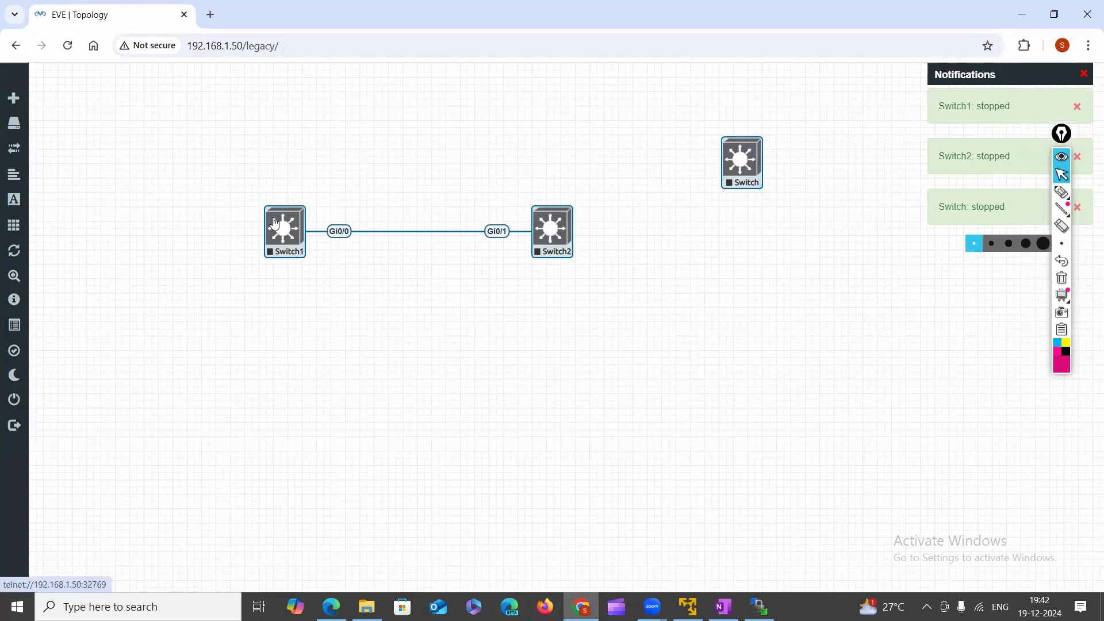
drag(171, 152, 867, 350)
Start all three selected switch nodes.
right_click(280, 239)
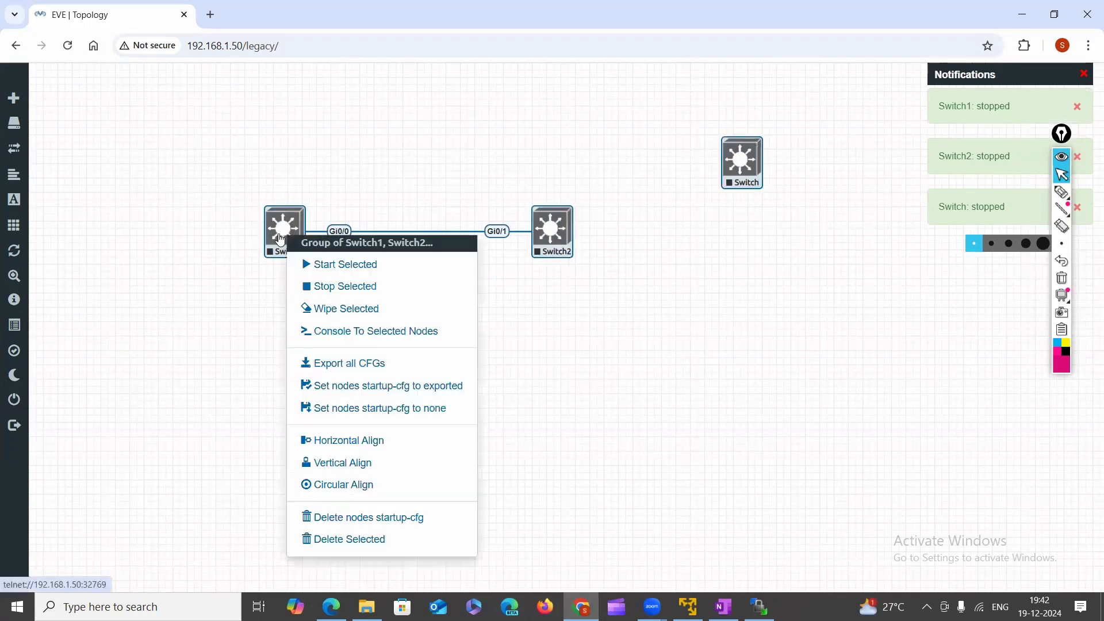
click(365, 265)
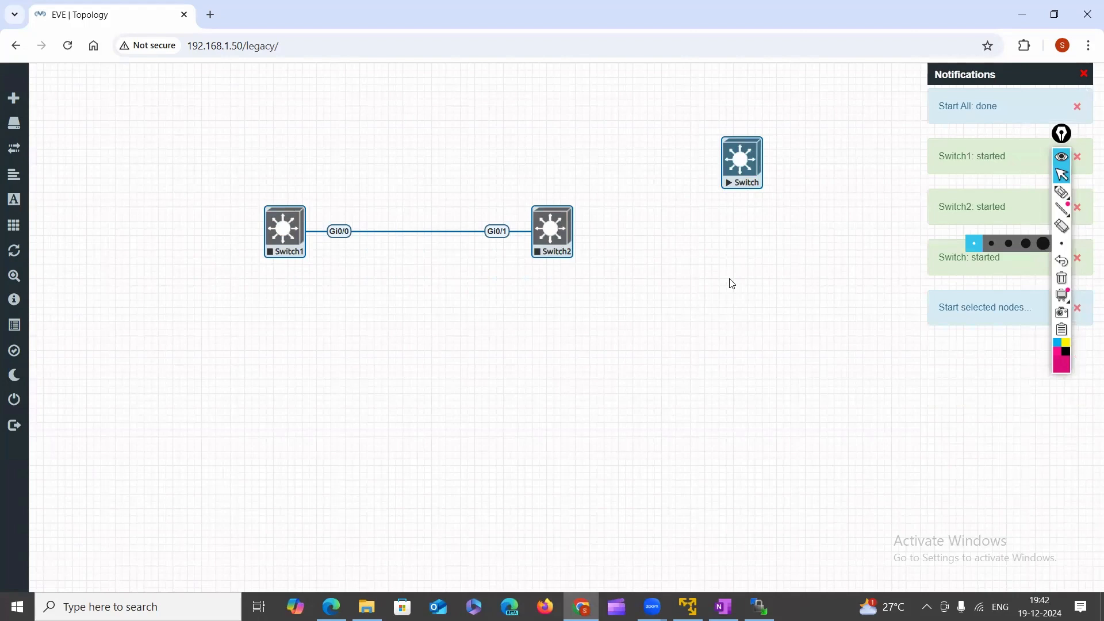
click(760, 352)
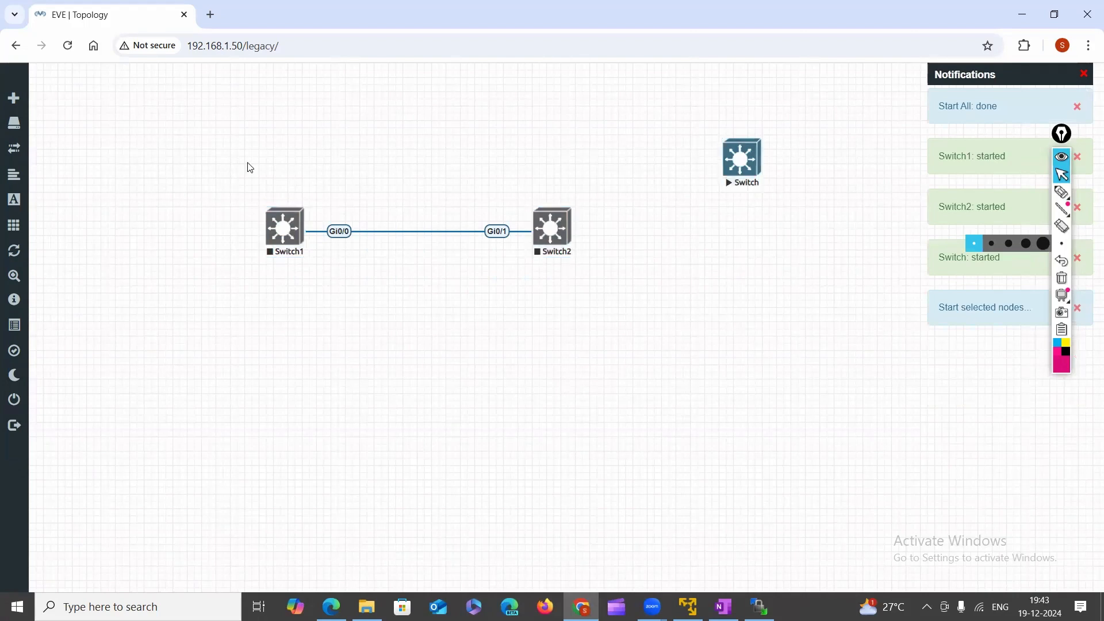
Stop Switch1 and Switch2, leaving only the new Switch node running.
drag(235, 174, 665, 316)
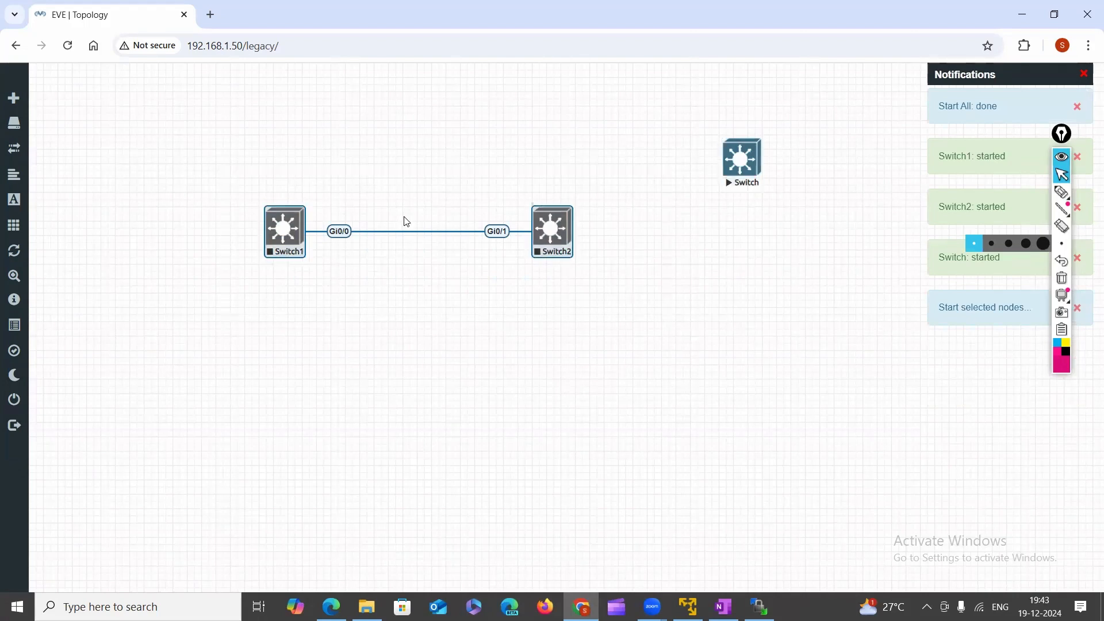
right_click(281, 236)
click(376, 287)
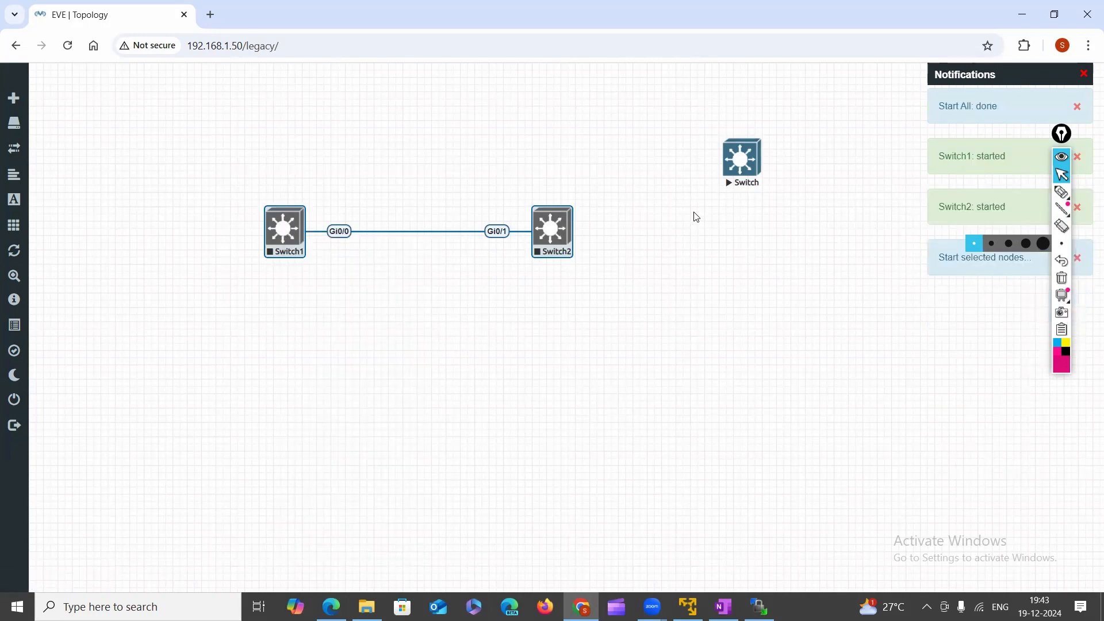
click(739, 168)
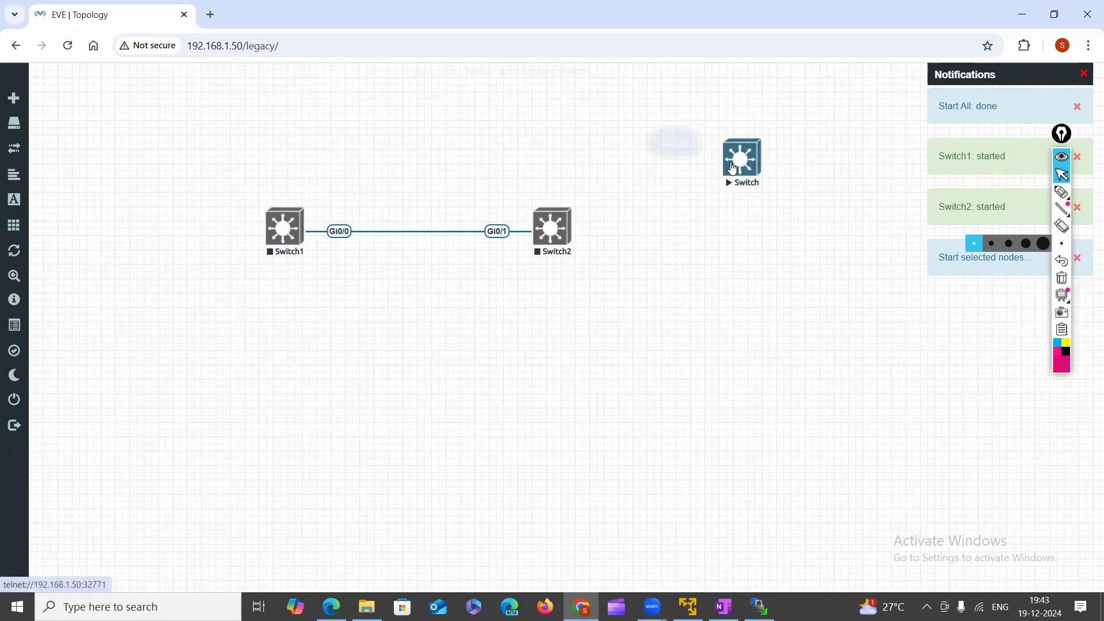
Launch the new Switch node's telnet console and press Enter to reach the Switch> prompt.
click(571, 156)
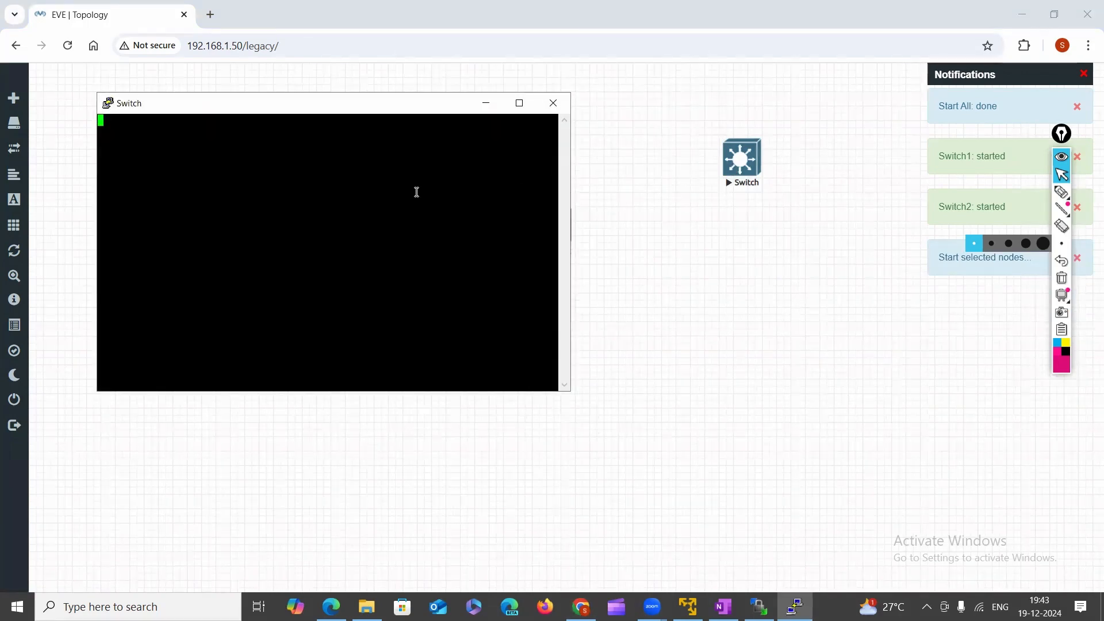
key(Return)
key(Return)
key(Return)
key(Return)
key(Return)
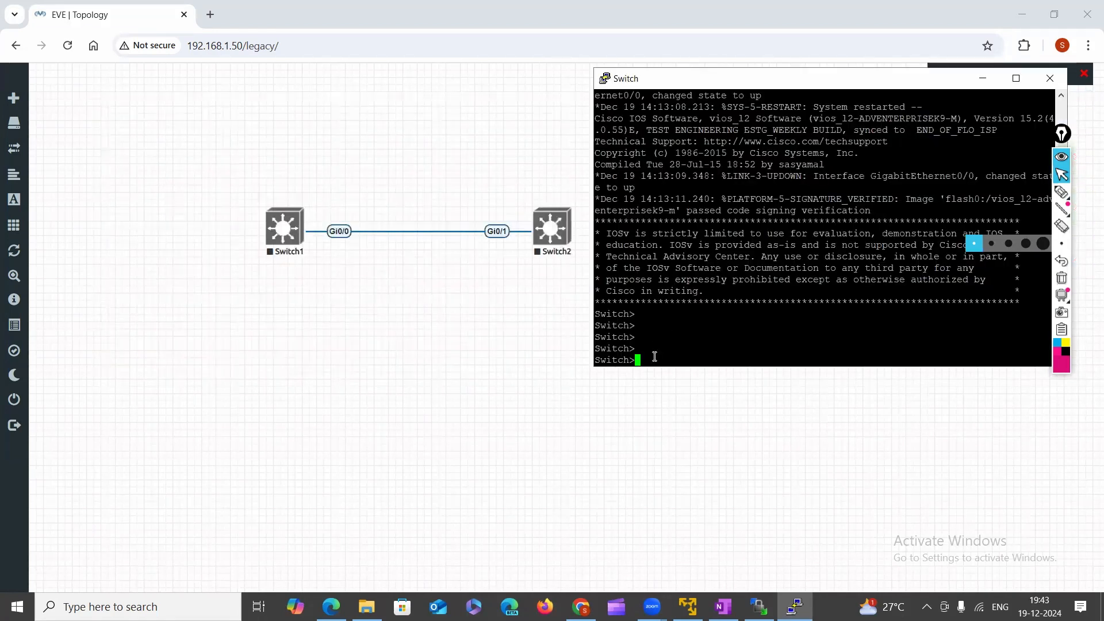
key(Return)
key(Return)
key(Return)
key(Return)
key(Return)
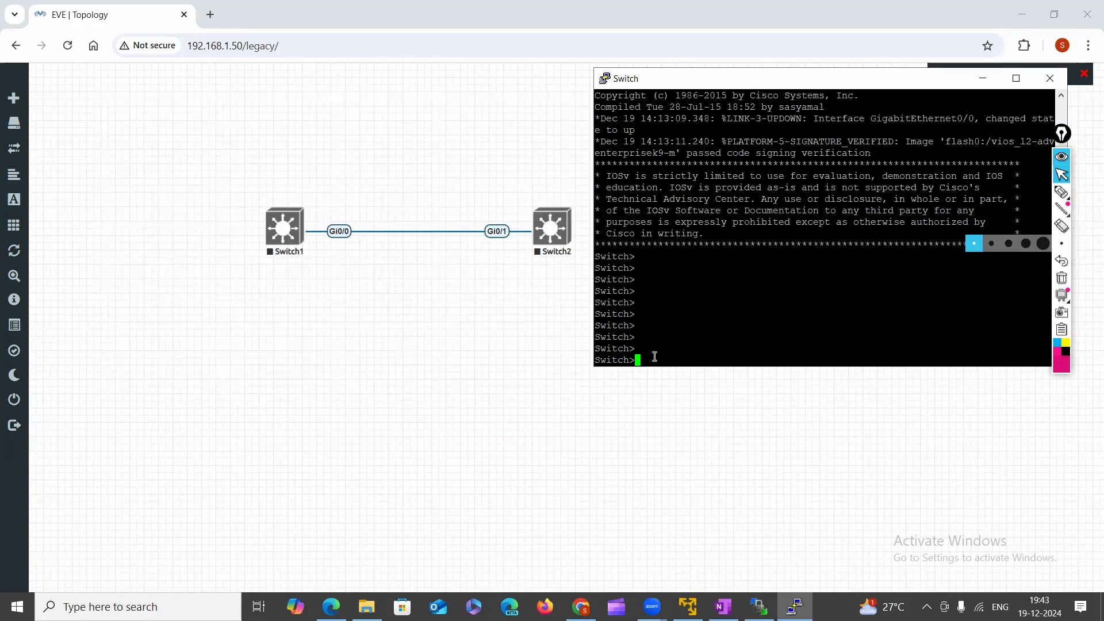
Cancel closing the Switch console, move it aside, and bring the EVE-NG topology forward.
click(1048, 79)
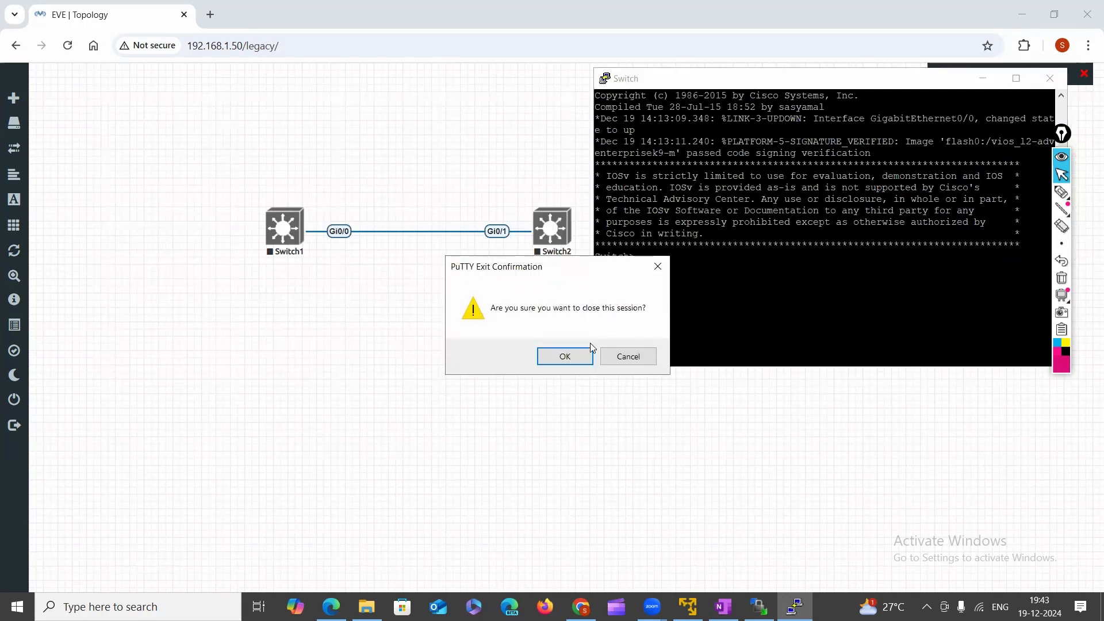
click(745, 92)
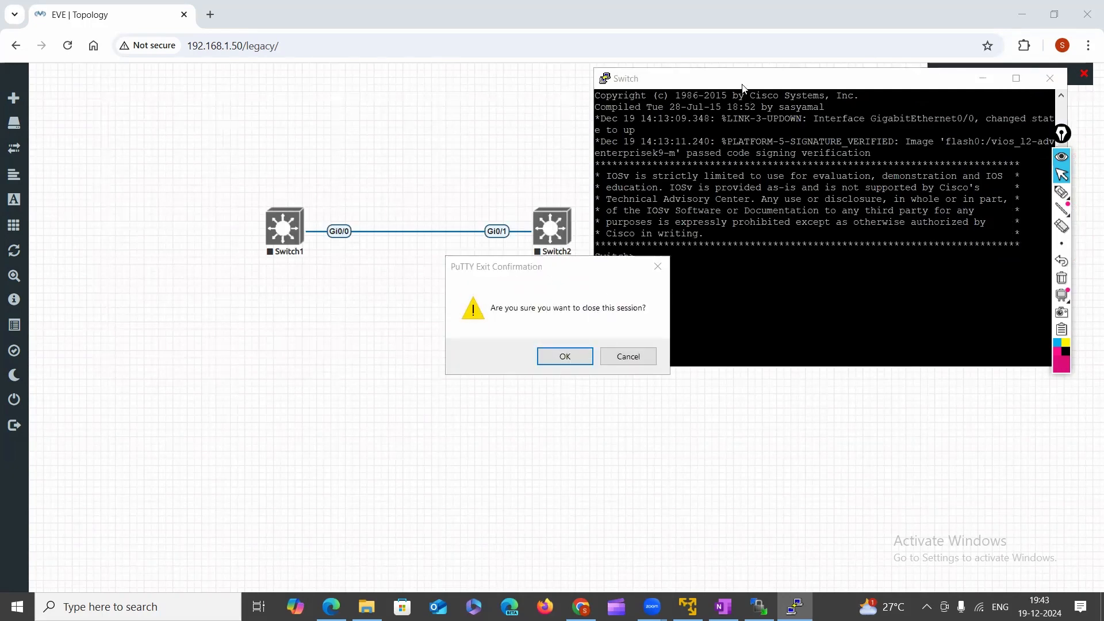
click(662, 265)
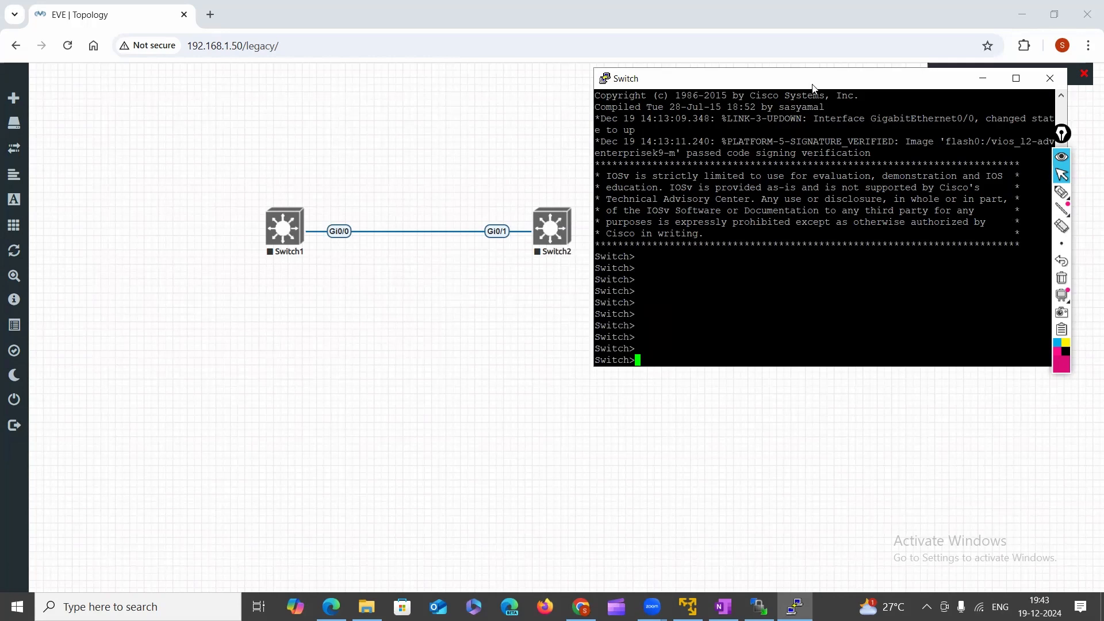
drag(813, 85, 896, 342)
click(564, 229)
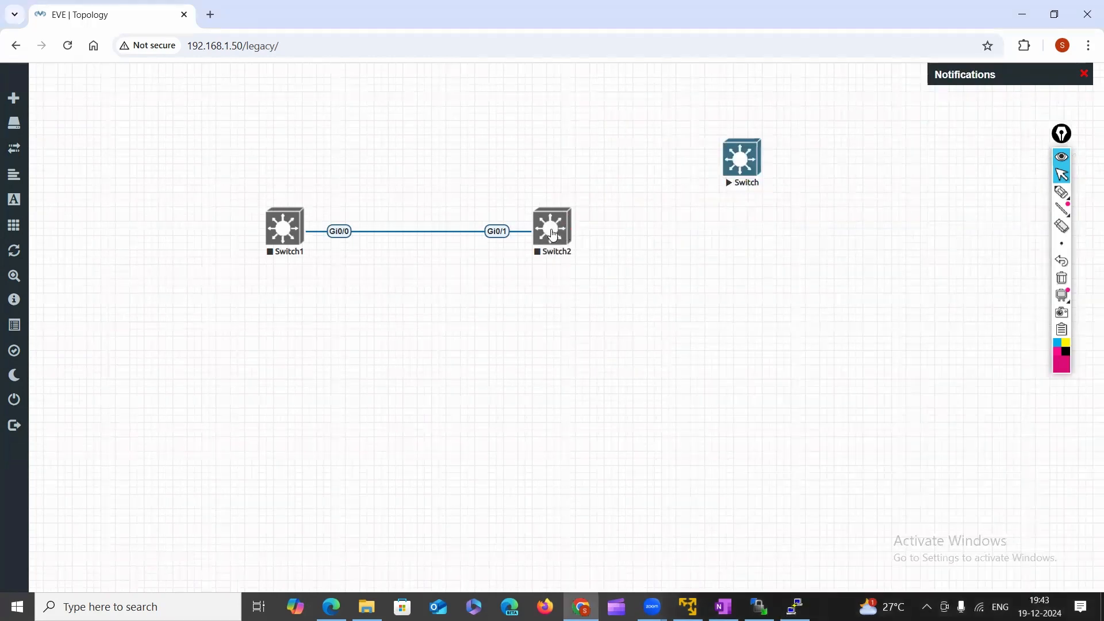
Start Switch2 and try its console, dismissing the telnet launch prompt.
right_click(542, 235)
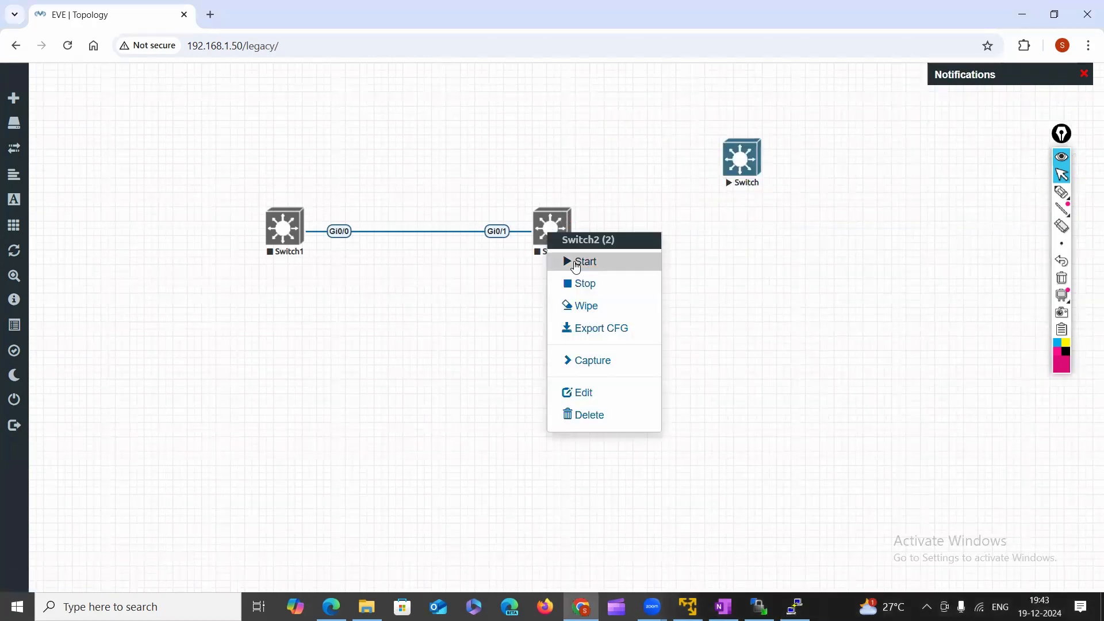
click(576, 261)
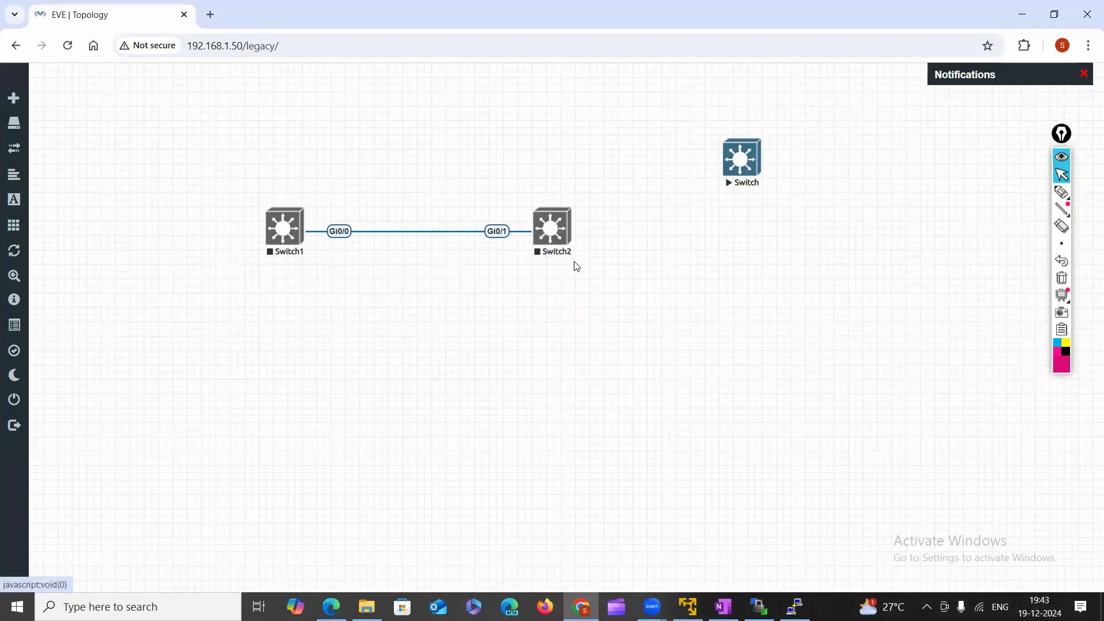
click(559, 227)
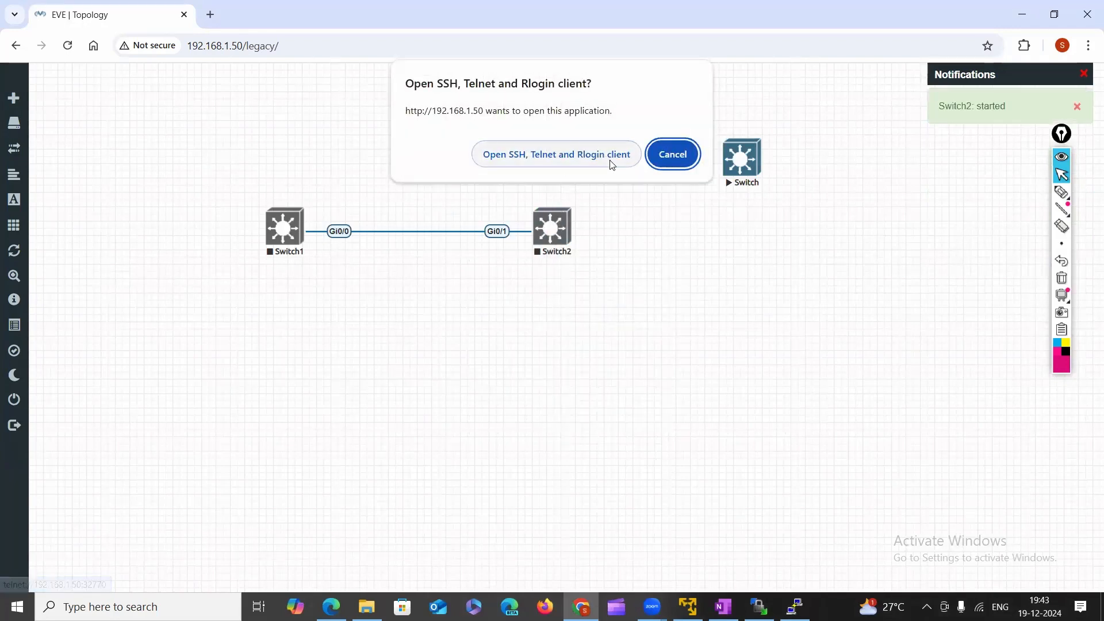
click(673, 154)
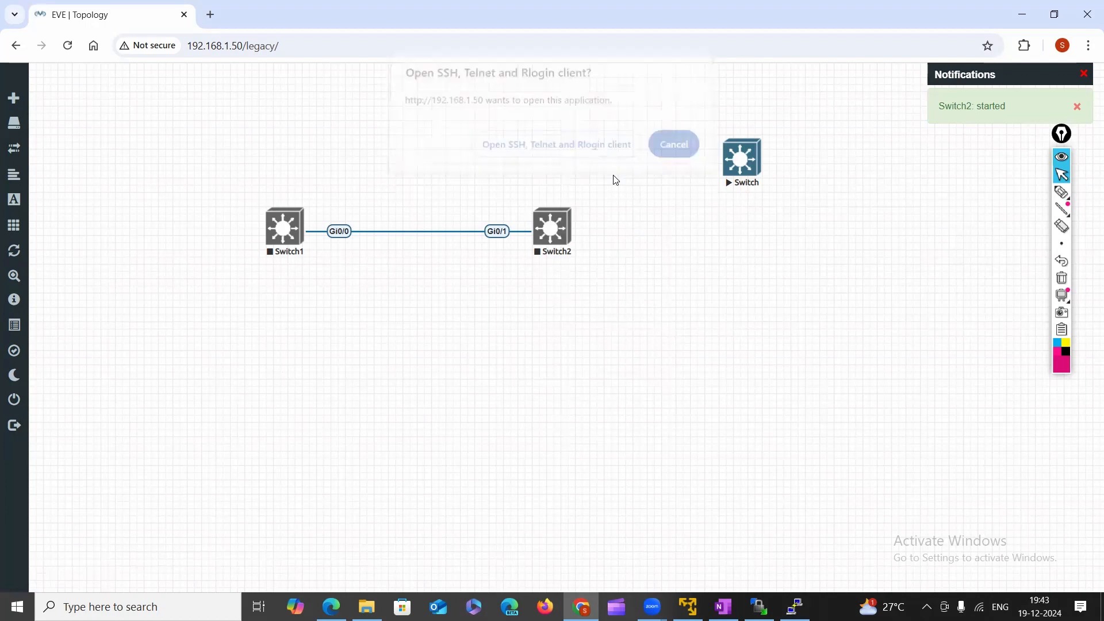
Start Switch1 and open its console, closing it after the connection is refused.
right_click(330, 240)
click(330, 257)
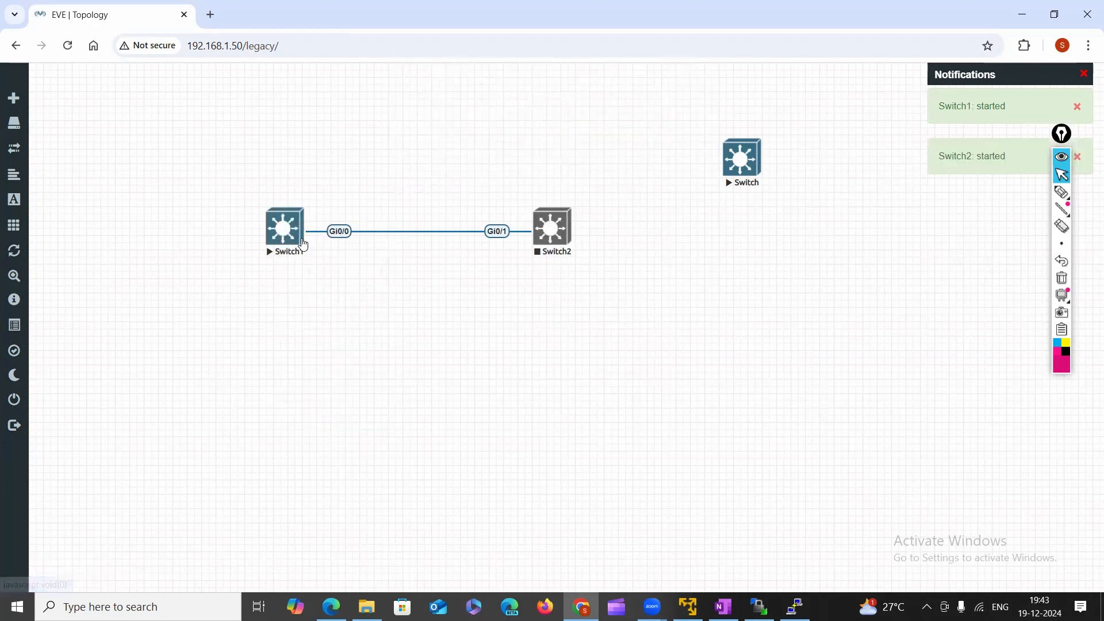
click(295, 241)
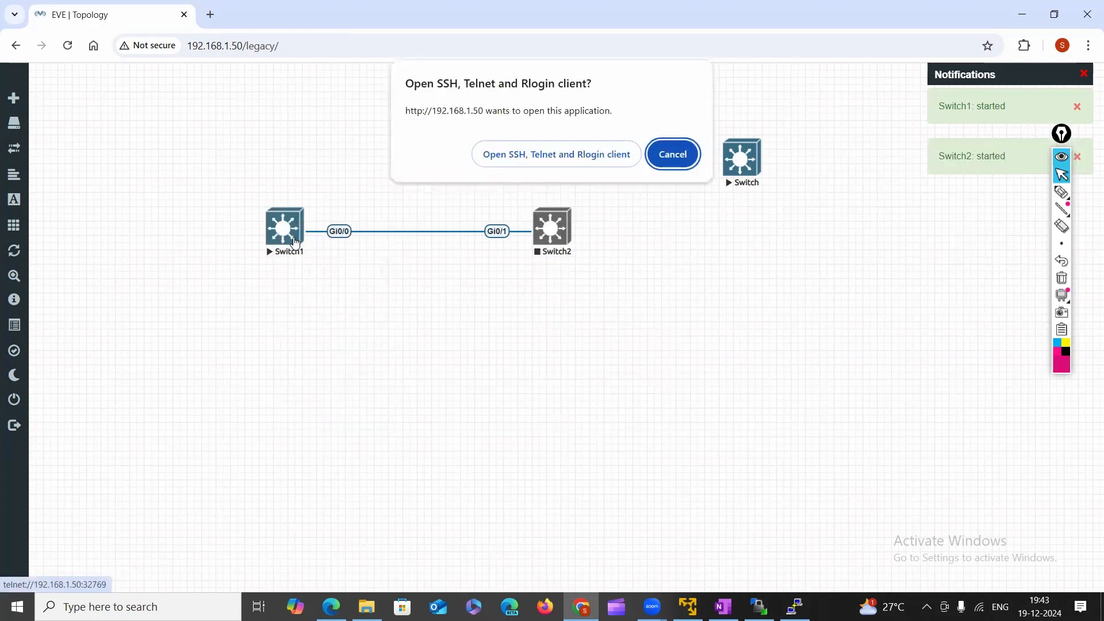
click(580, 154)
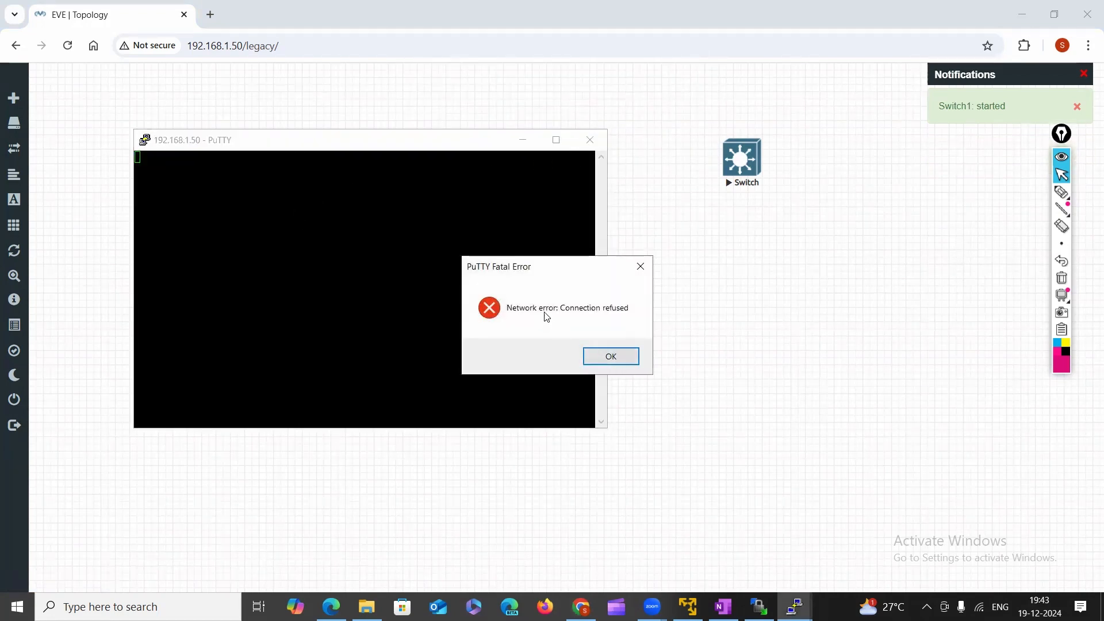
click(626, 359)
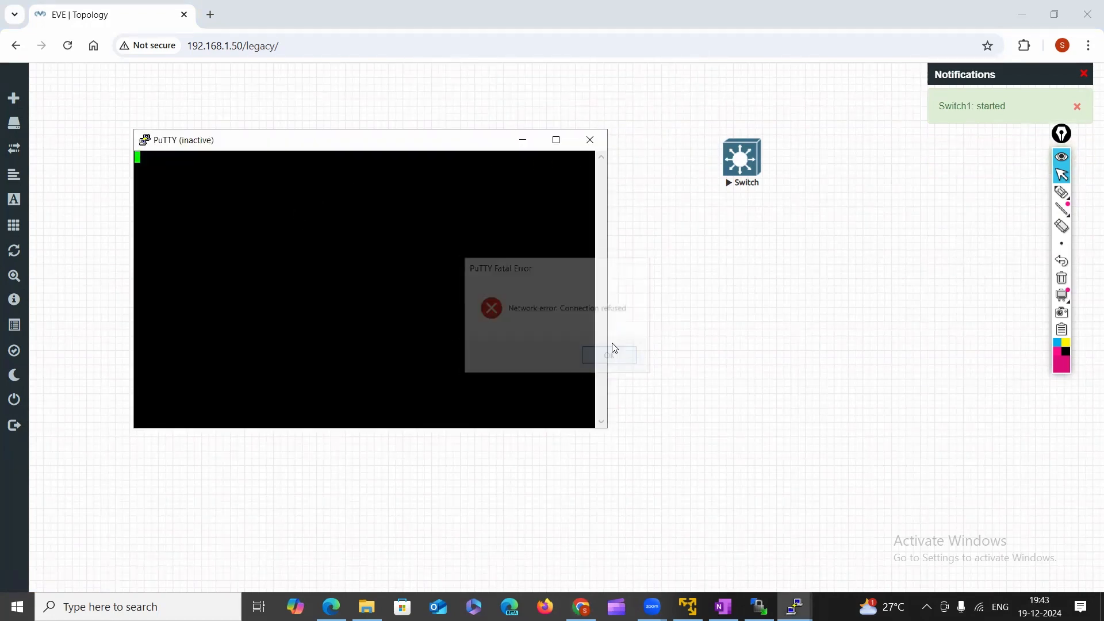
click(590, 140)
Box-select Switch1 and Switch2 and start them together.
drag(217, 204, 476, 278)
drag(205, 176, 596, 358)
right_click(298, 220)
click(337, 247)
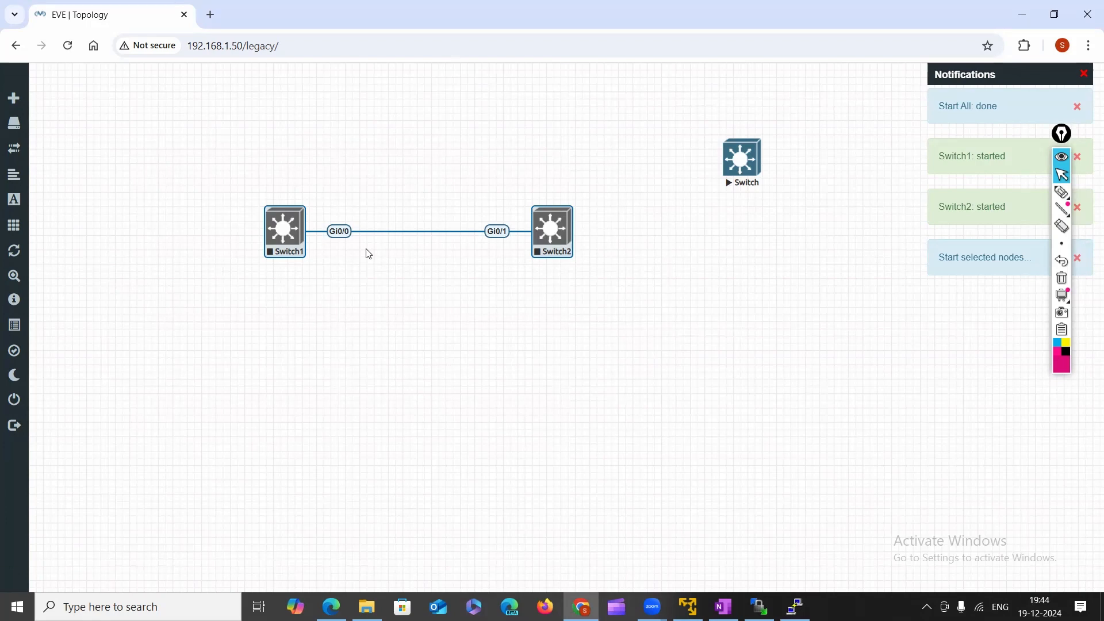
Handwrite a pink 'No-bootable device error' note with an underline and arc on the canvas.
click(1057, 197)
mouse_move(532, 113)
mouse_down()
mouse_move(602, 103)
mouse_move(637, 81)
mouse_move(652, 86)
mouse_move(651, 107)
mouse_move(631, 110)
mouse_move(696, 77)
mouse_up()
drag(678, 130, 700, 92)
drag(530, 124, 625, 155)
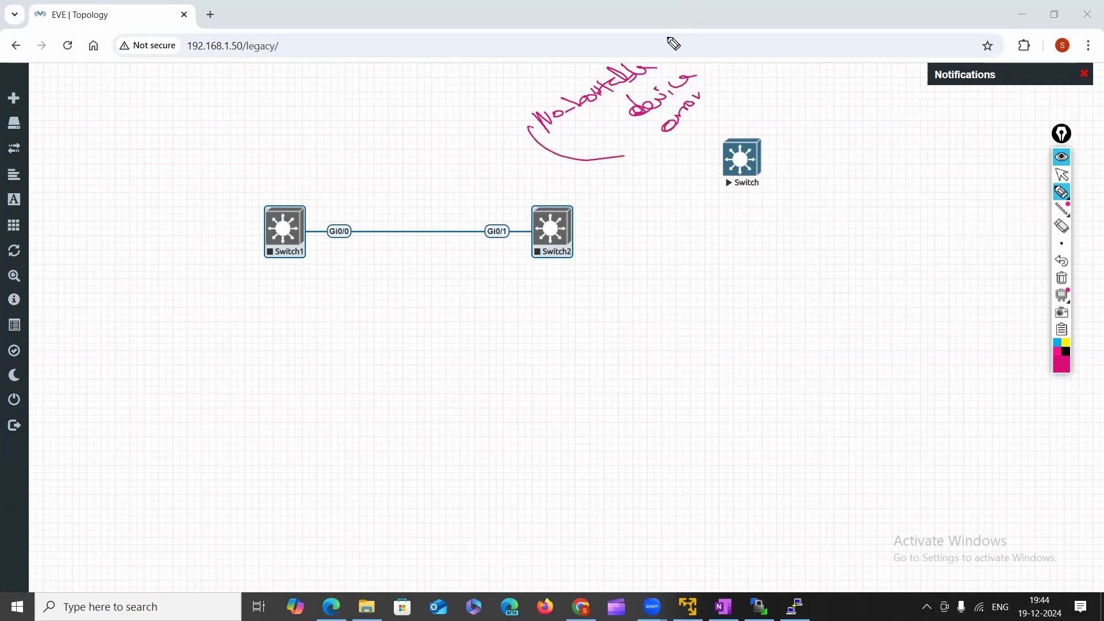
drag(639, 36, 728, 95)
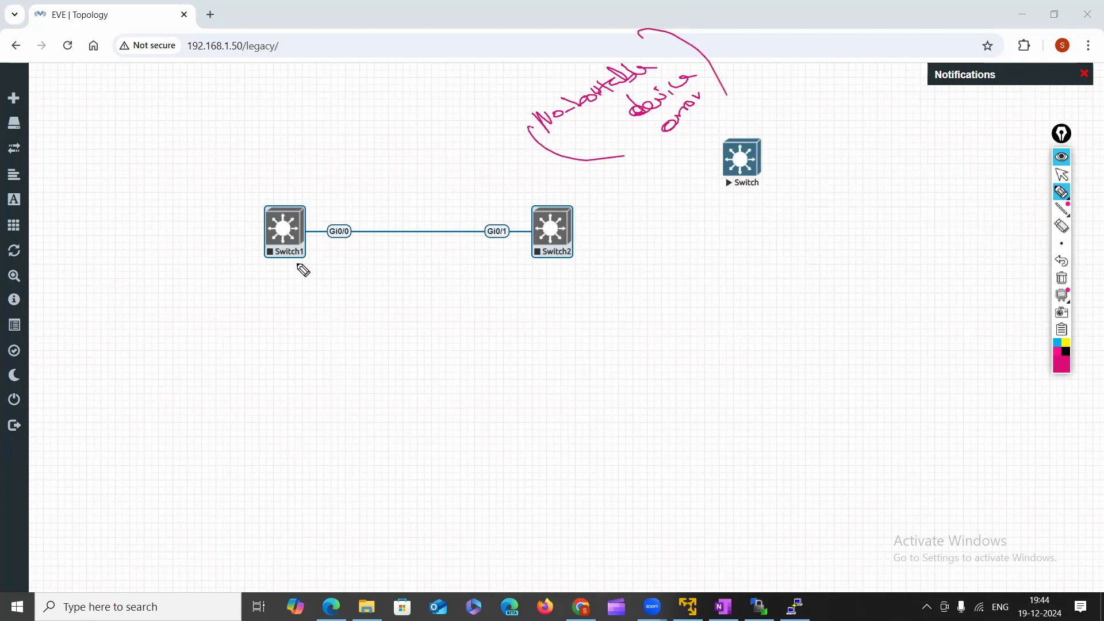
click(1063, 176)
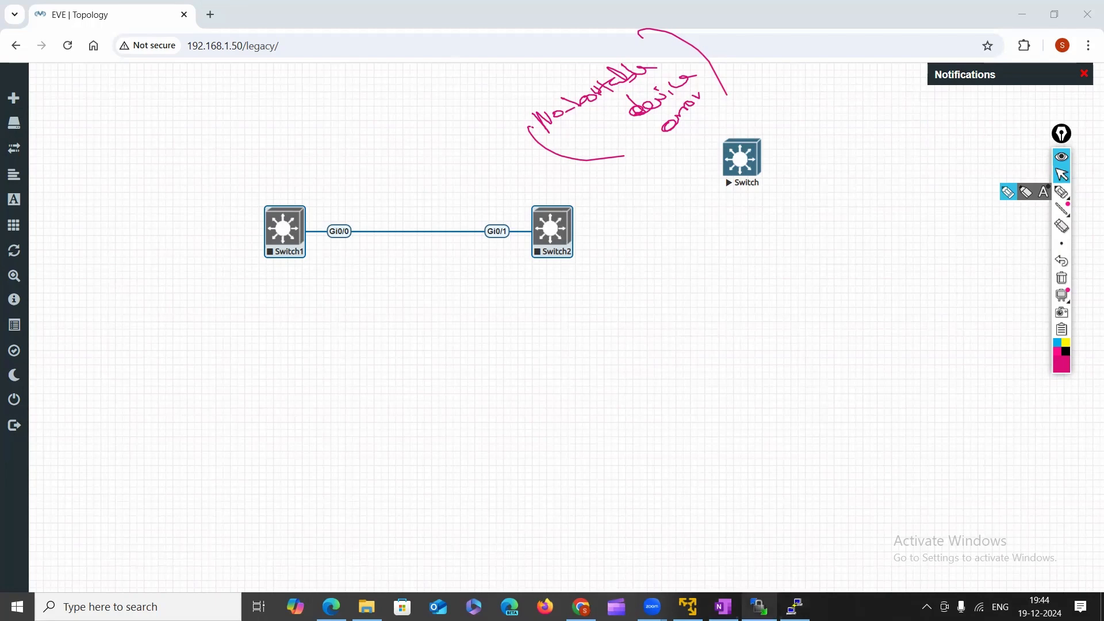
Check virtioa.qcow2 in WinSCP, then return to the EVE-NG topology.
click(759, 607)
click(601, 154)
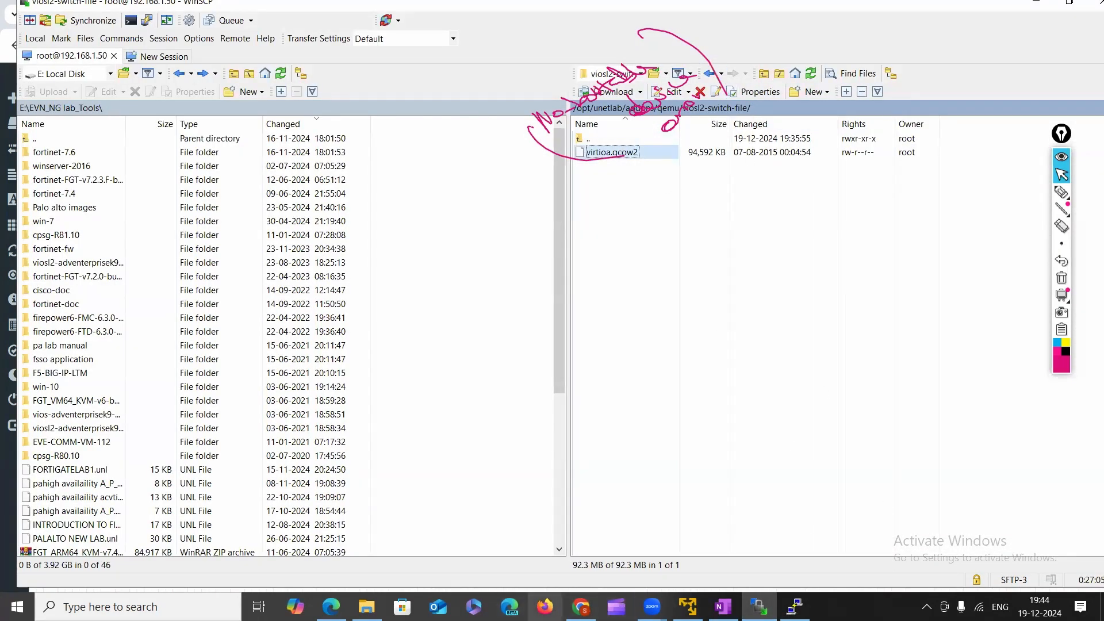
click(581, 606)
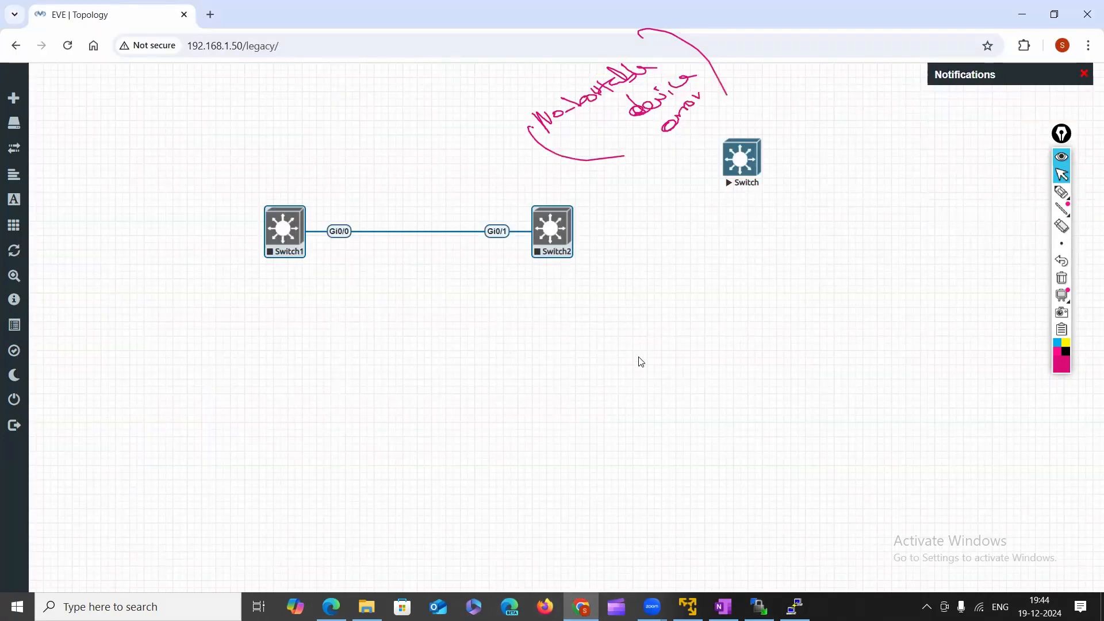
click(1063, 176)
Add a Cisco vIOS Switch node with 1 Ethernet interface to the lab from the viosl2 template.
click(409, 277)
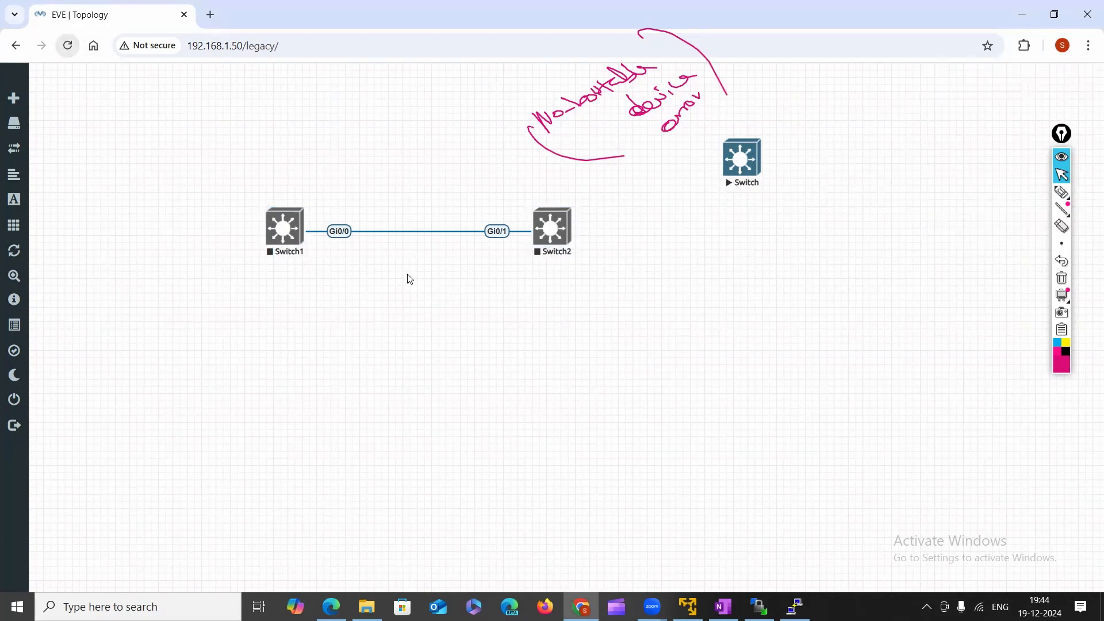
right_click(410, 273)
click(436, 299)
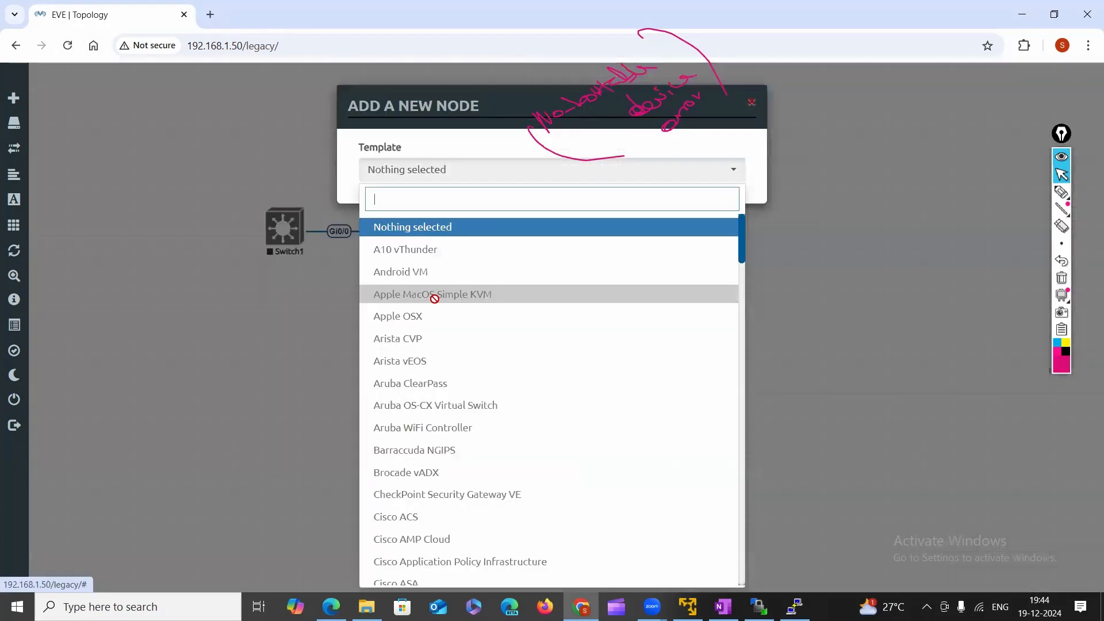
text(vi)
click(433, 273)
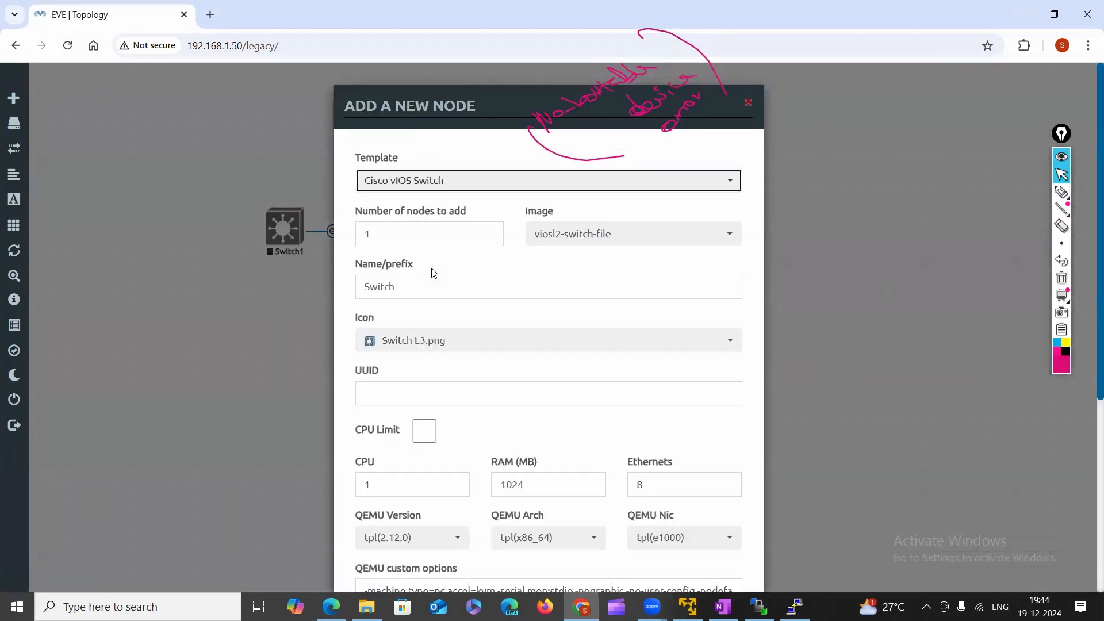
scroll(480, 483, down, 5)
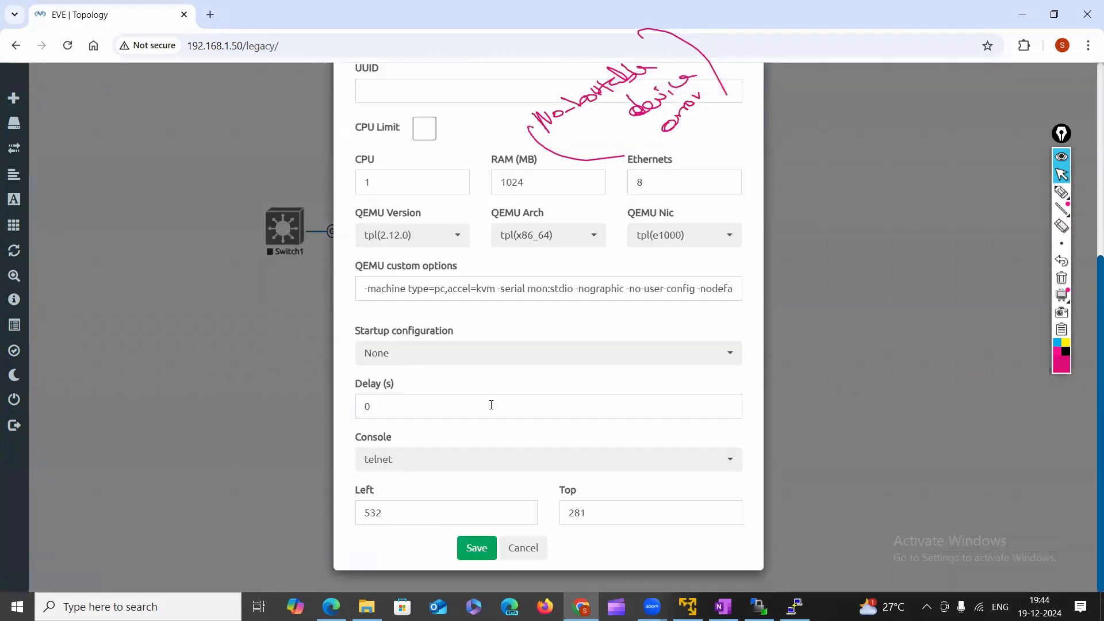
click(686, 180)
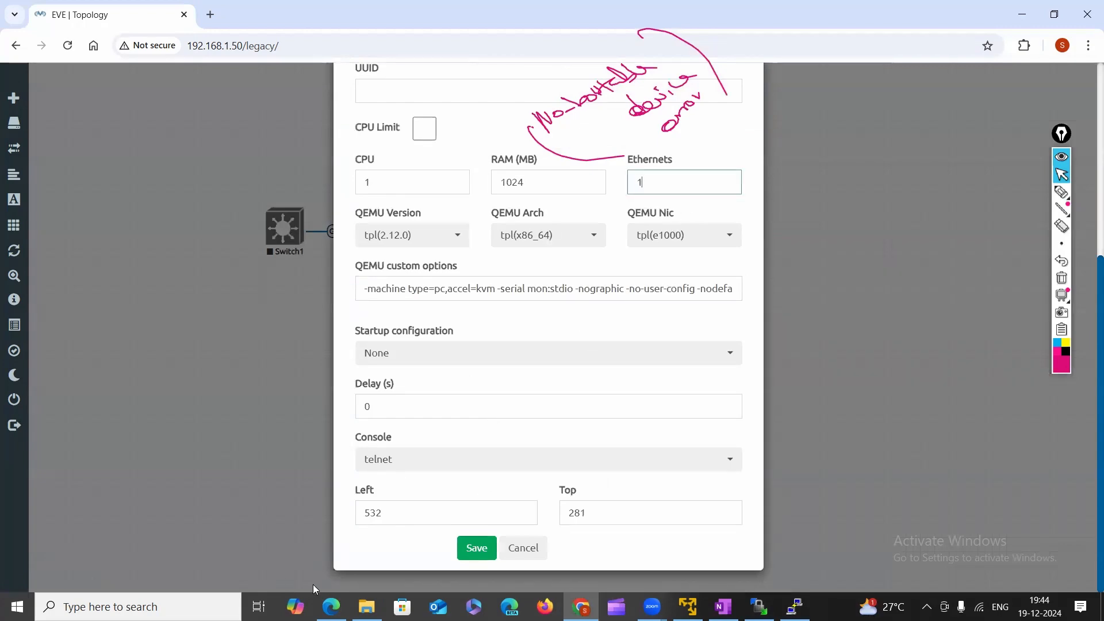
click(476, 547)
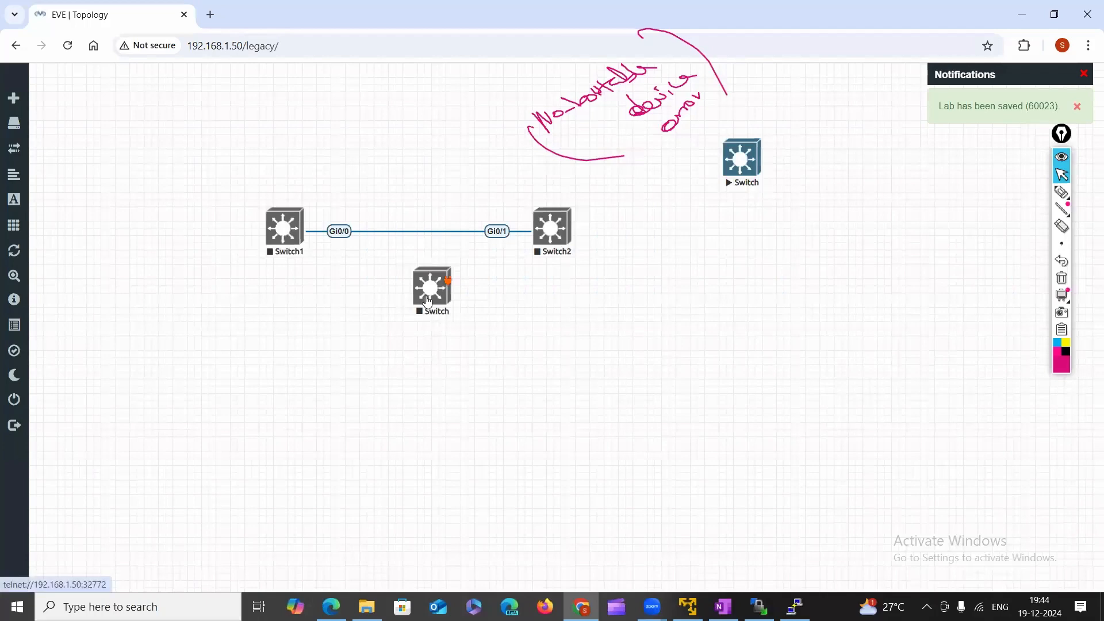
Move the new Switch to the lower right, start it, and open its telnet console.
drag(427, 301, 804, 341)
right_click(810, 334)
click(857, 367)
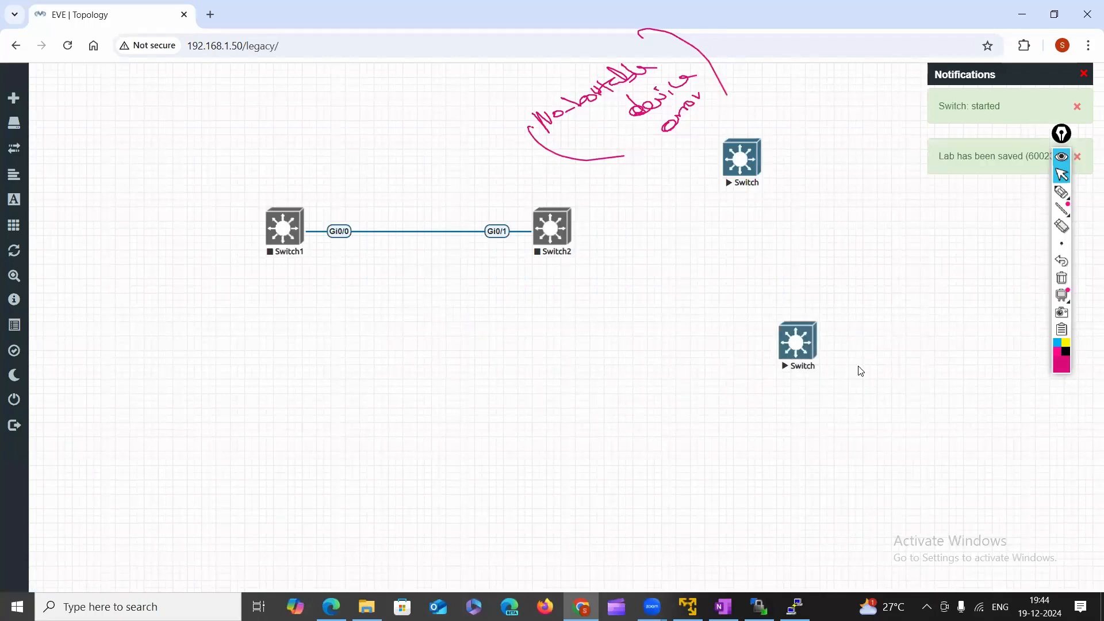
click(794, 348)
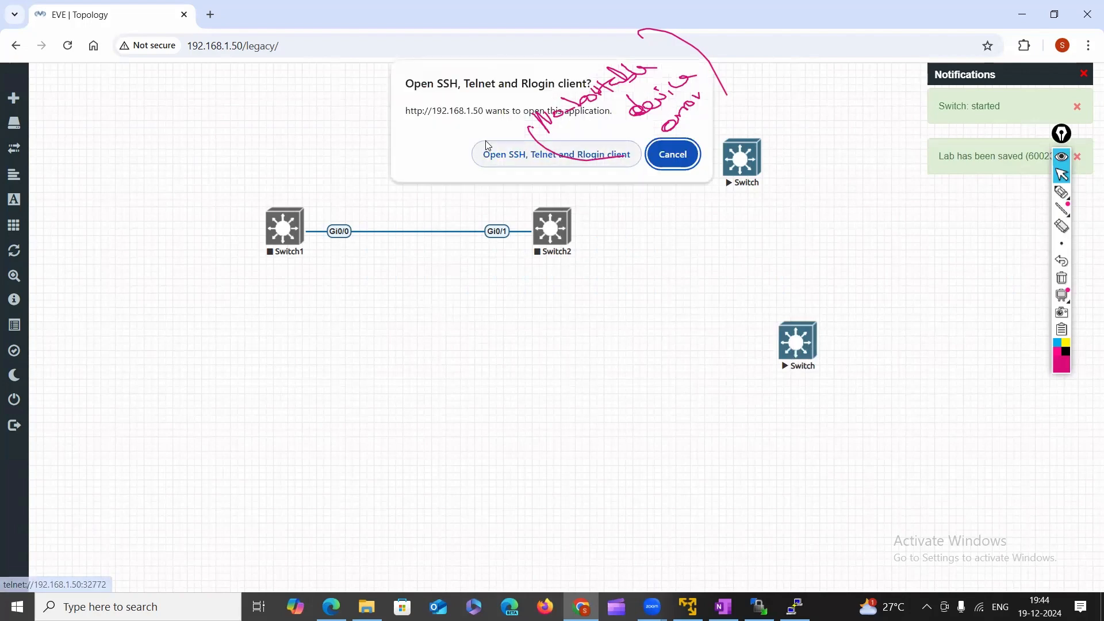
click(491, 158)
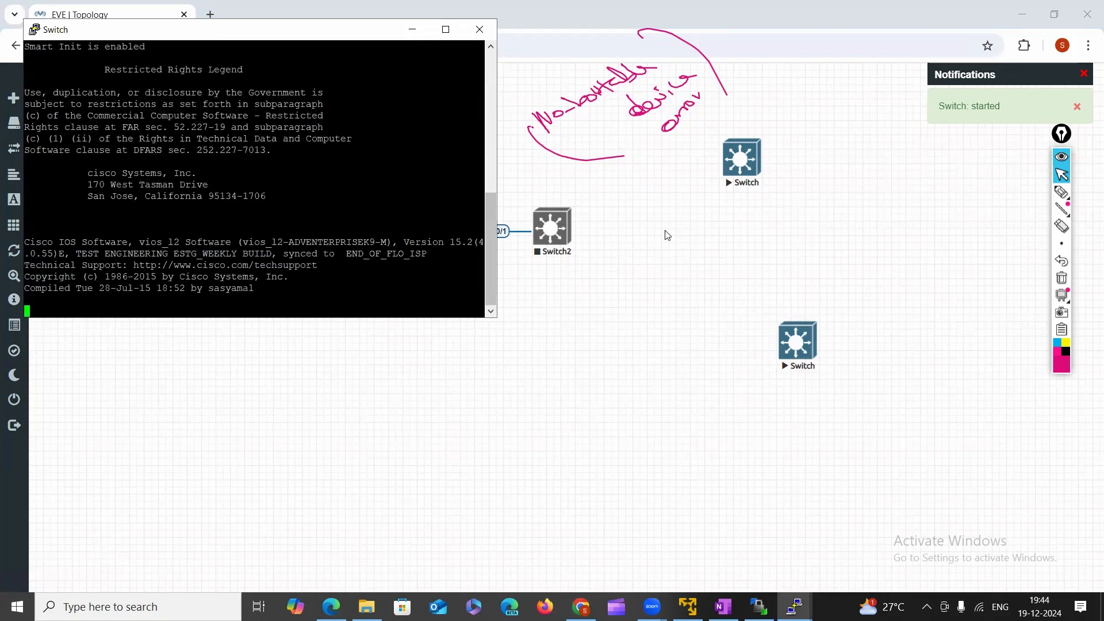
Box-select Switch1 and Switch2 and start them with Start Selected.
right_click(802, 348)
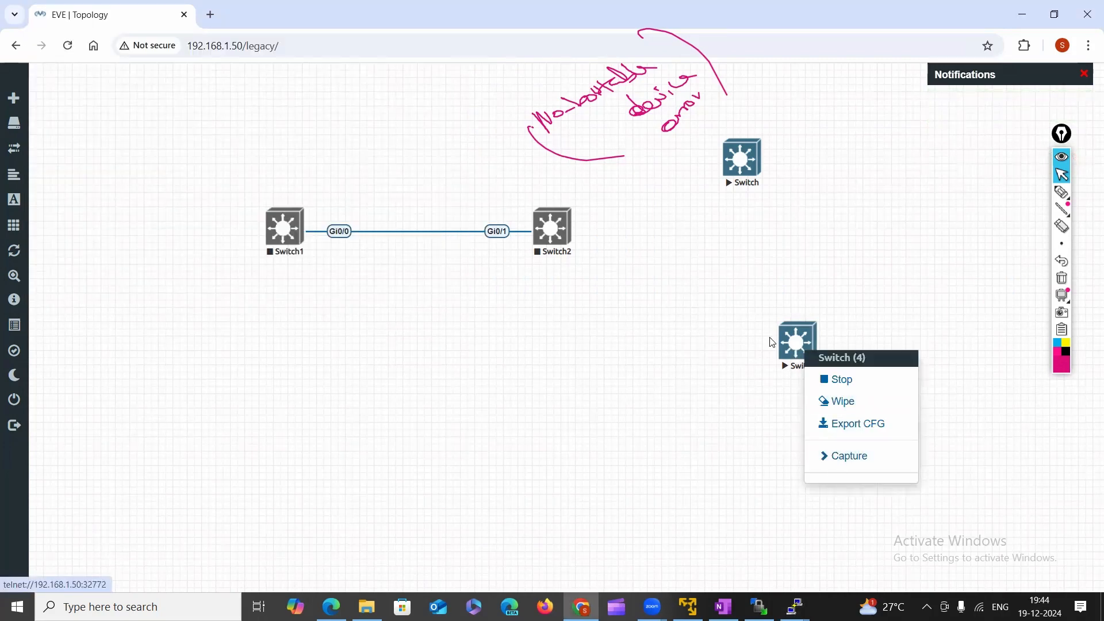
click(726, 312)
right_click(841, 388)
click(755, 326)
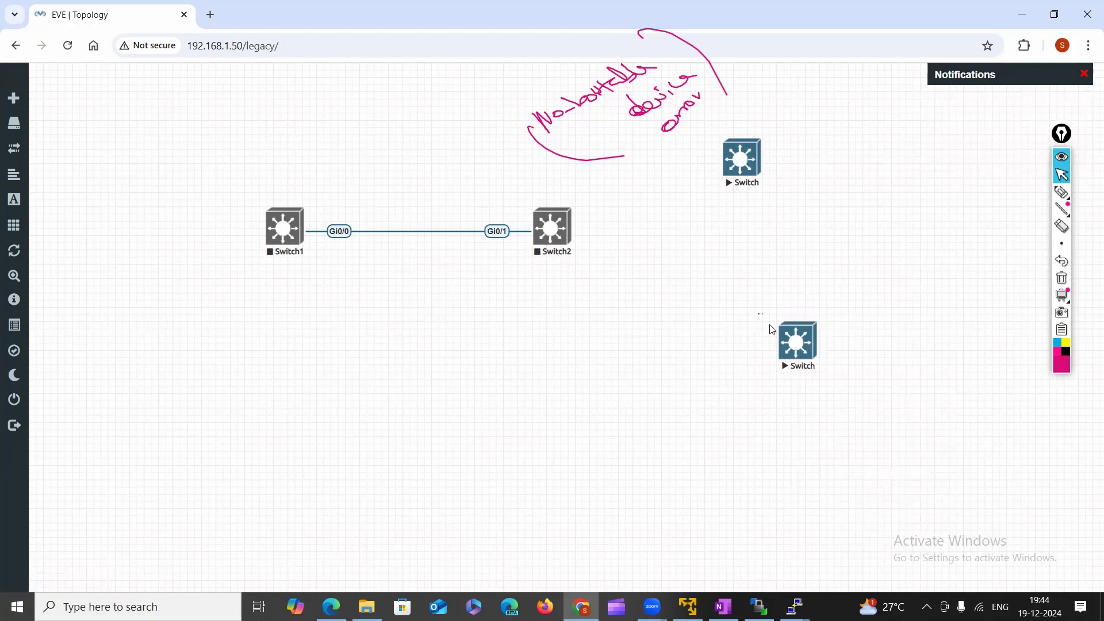
right_click(809, 361)
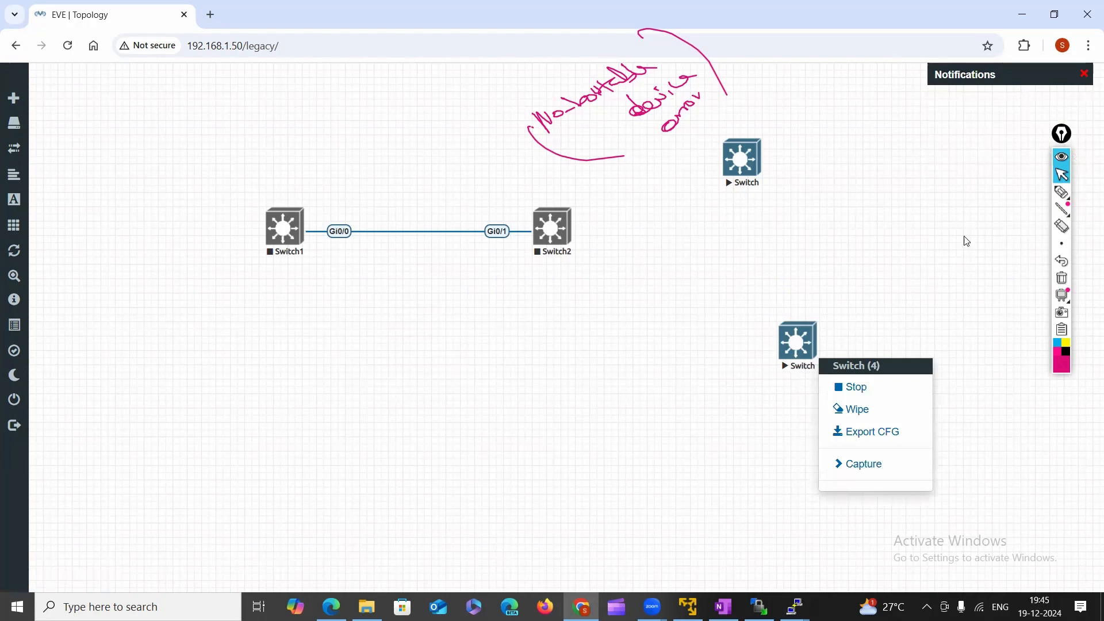
drag(217, 178, 578, 266)
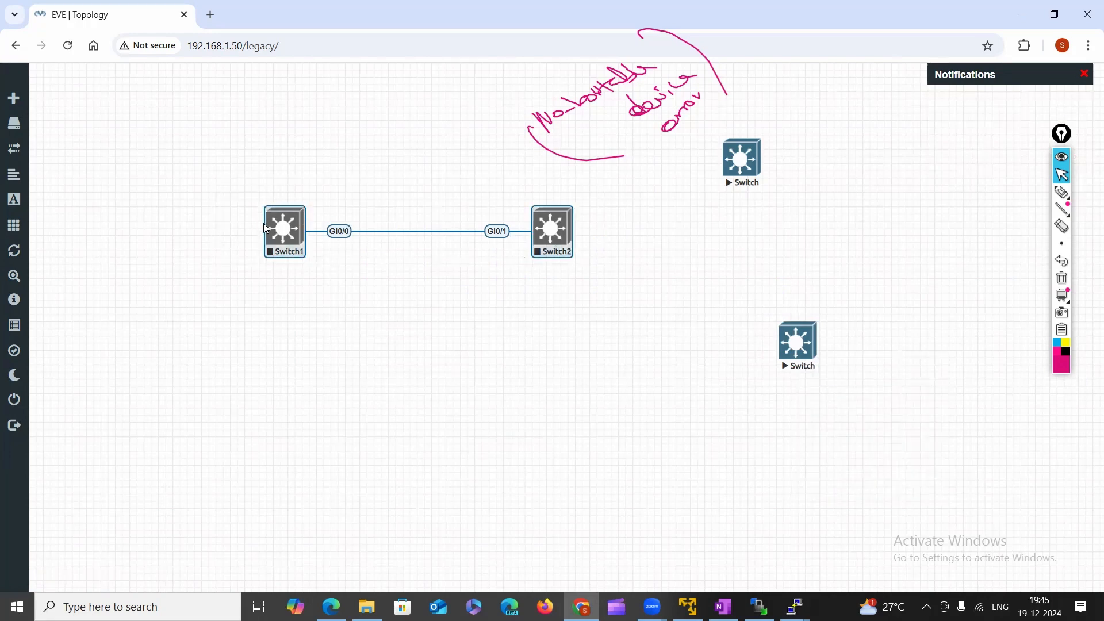
right_click(279, 227)
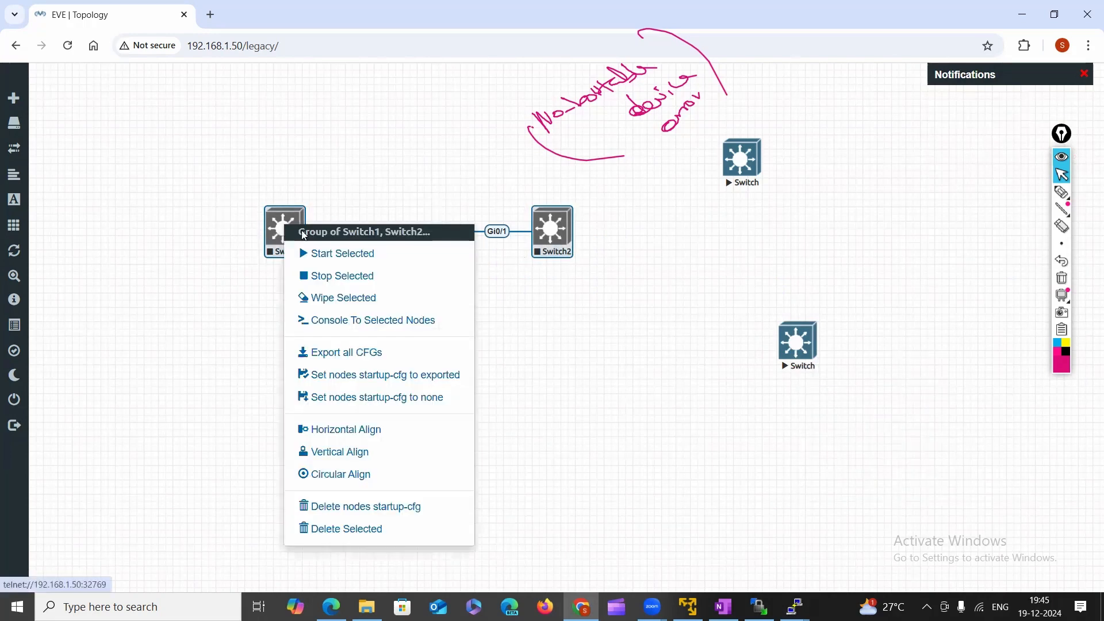
click(343, 257)
Start Switch1 and Switch2 again, then start them together with the top Switch.
drag(201, 172, 598, 276)
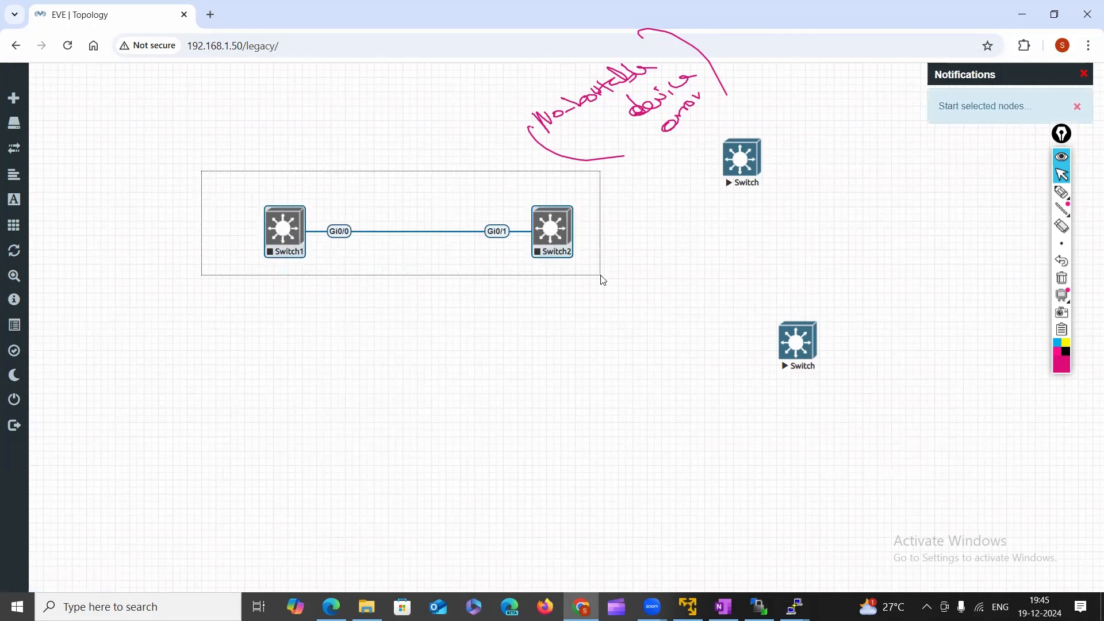
right_click(316, 238)
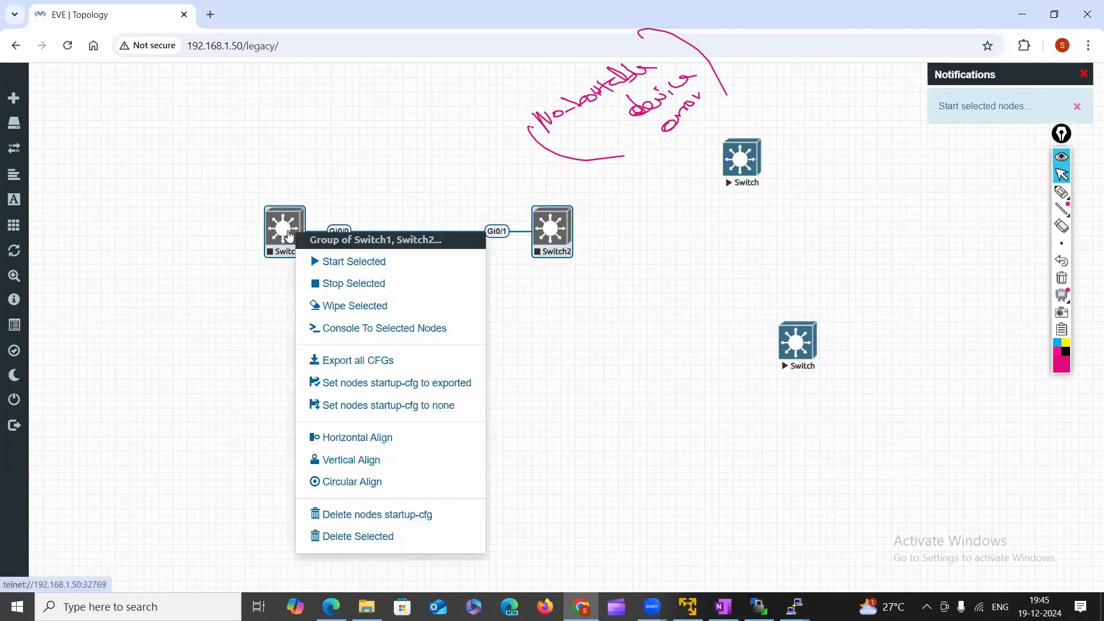
click(347, 260)
drag(230, 198, 764, 318)
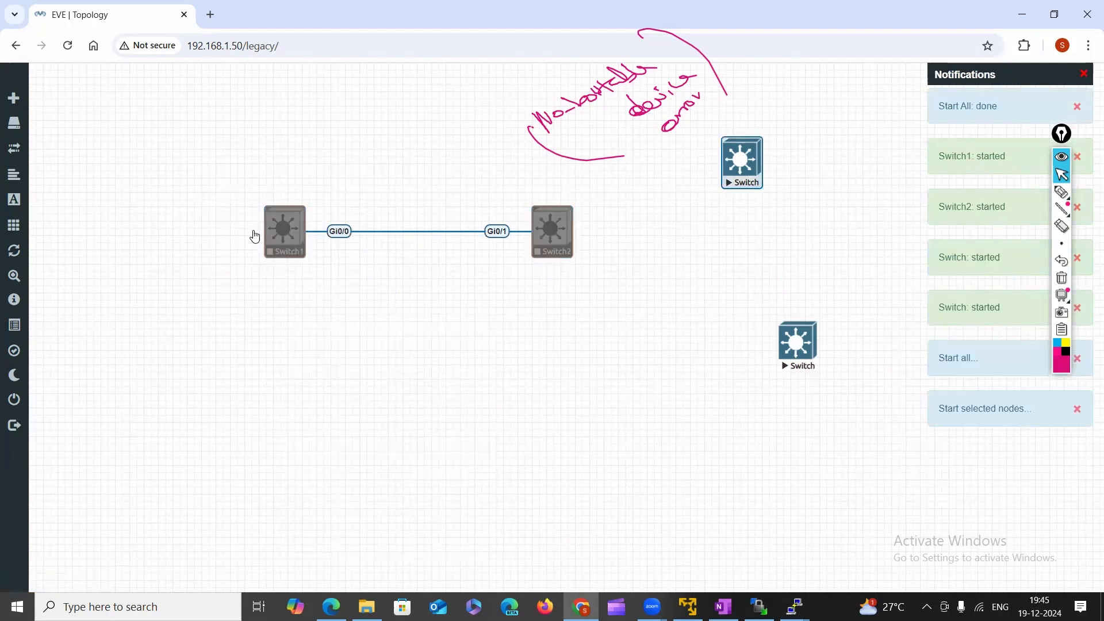
right_click(286, 234)
click(342, 264)
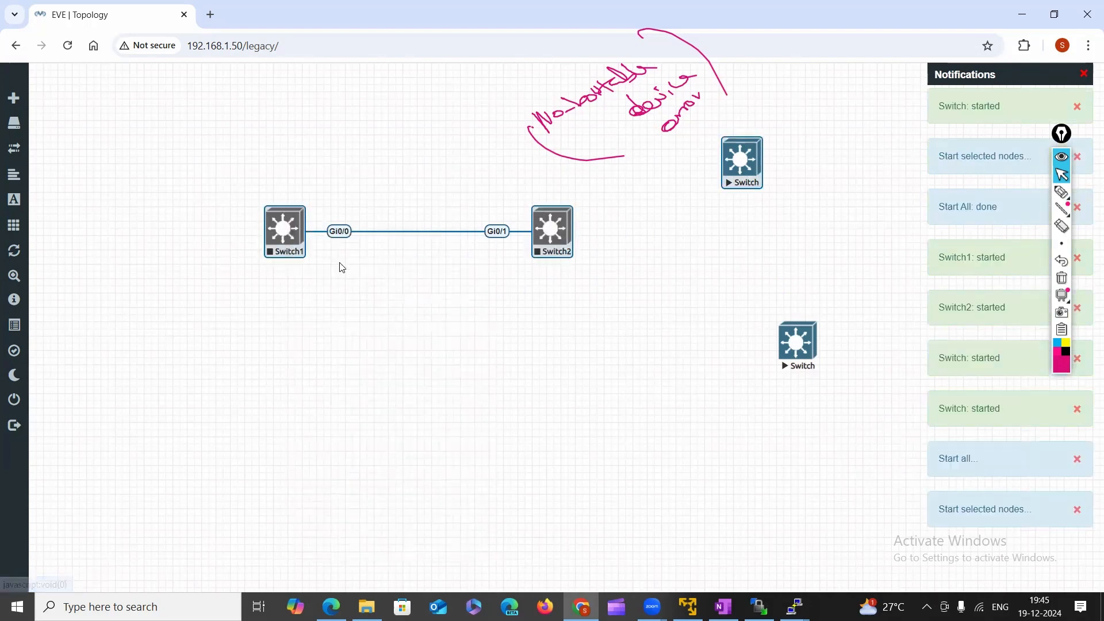
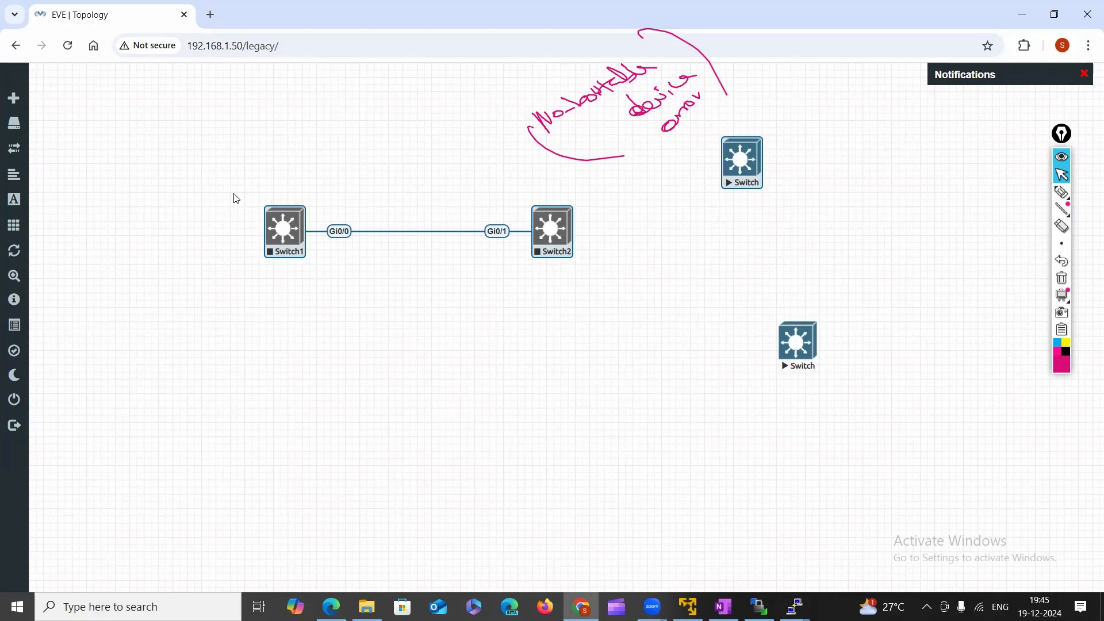
Box-select Switch1 and Switch2 with their link and shift them up-left.
drag(236, 198, 593, 284)
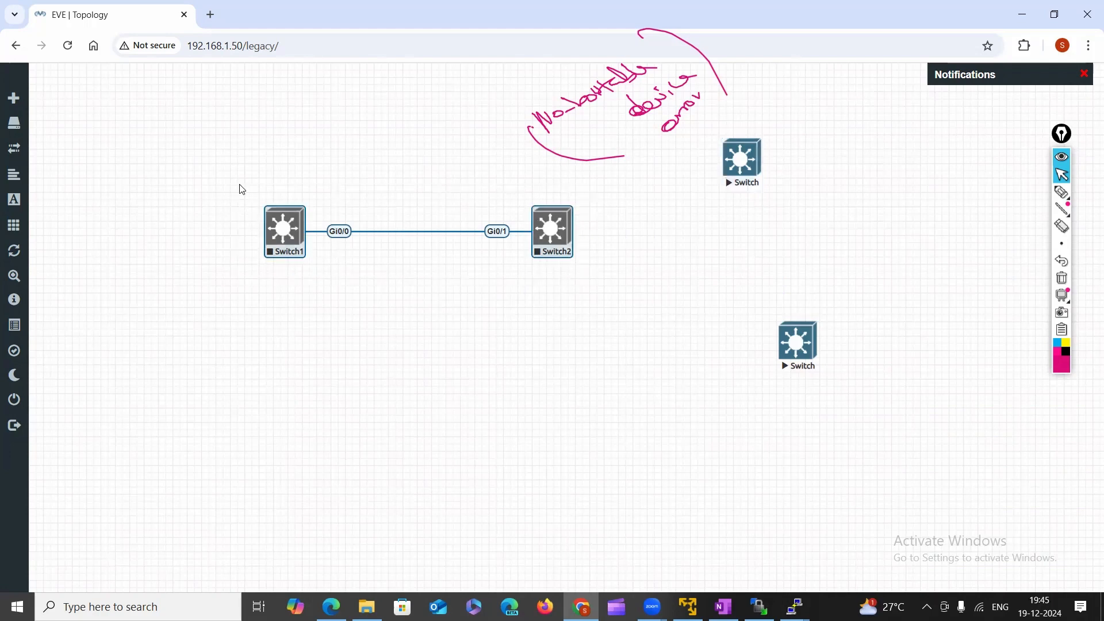
drag(173, 179, 584, 298)
drag(186, 180, 719, 371)
drag(543, 237, 408, 213)
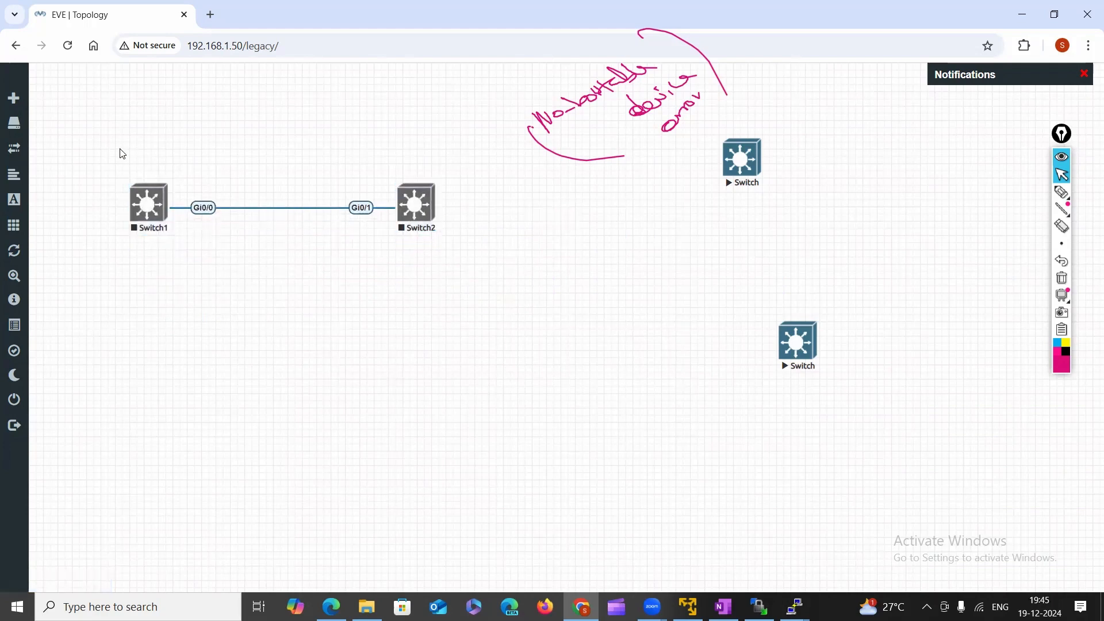
drag(120, 149, 453, 303)
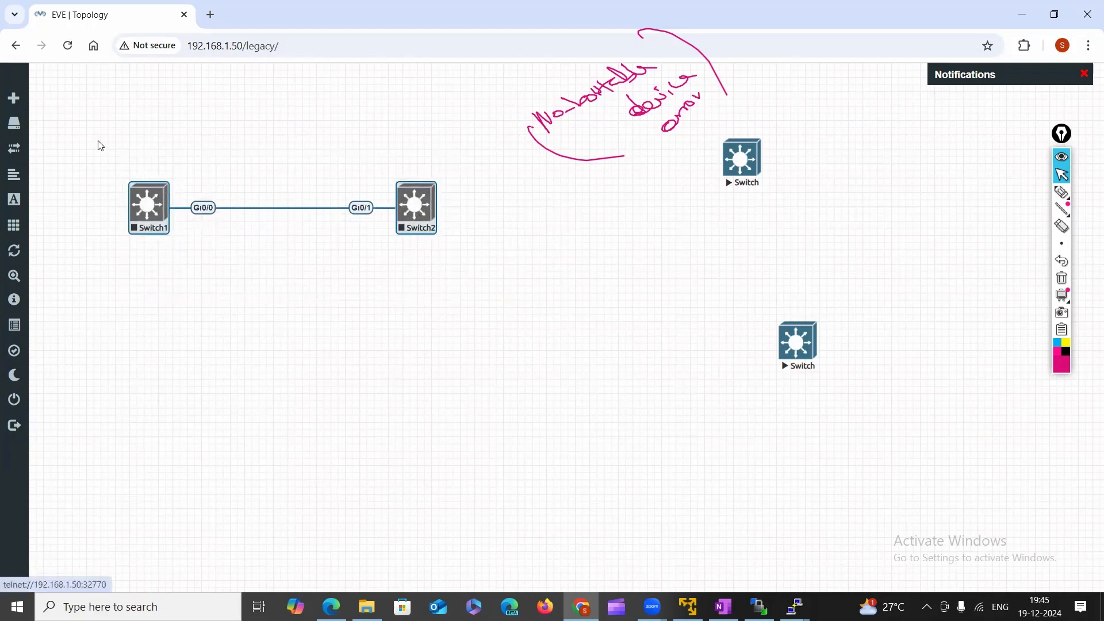
drag(95, 139, 460, 277)
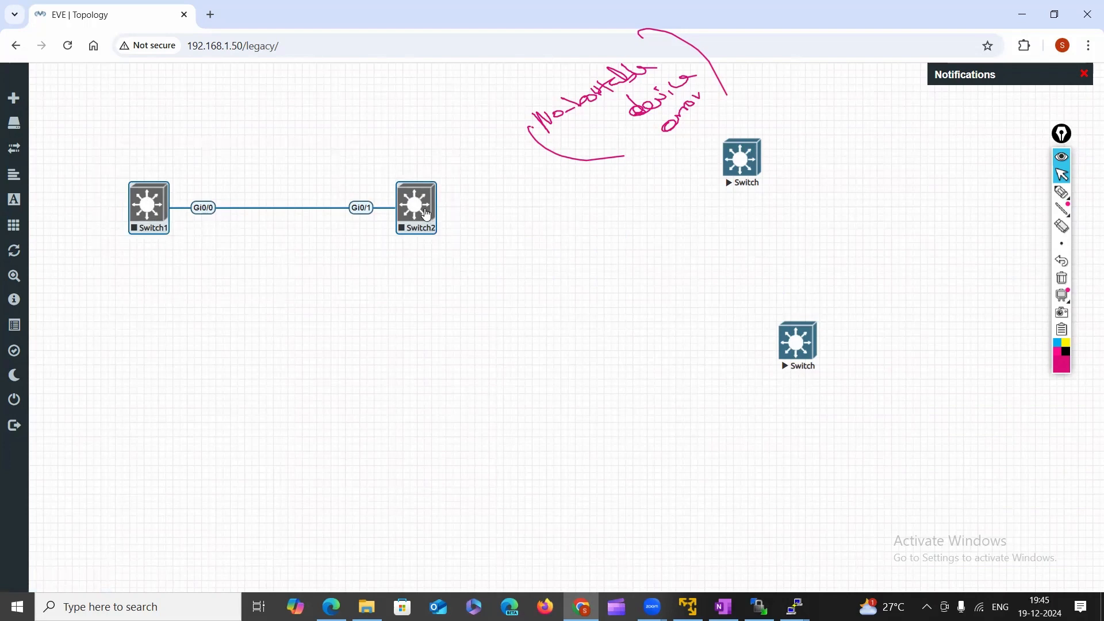
Delete Switch1 and Switch2 via Delete Selected, then spread the two remaining Switch nodes to the centre.
click(488, 303)
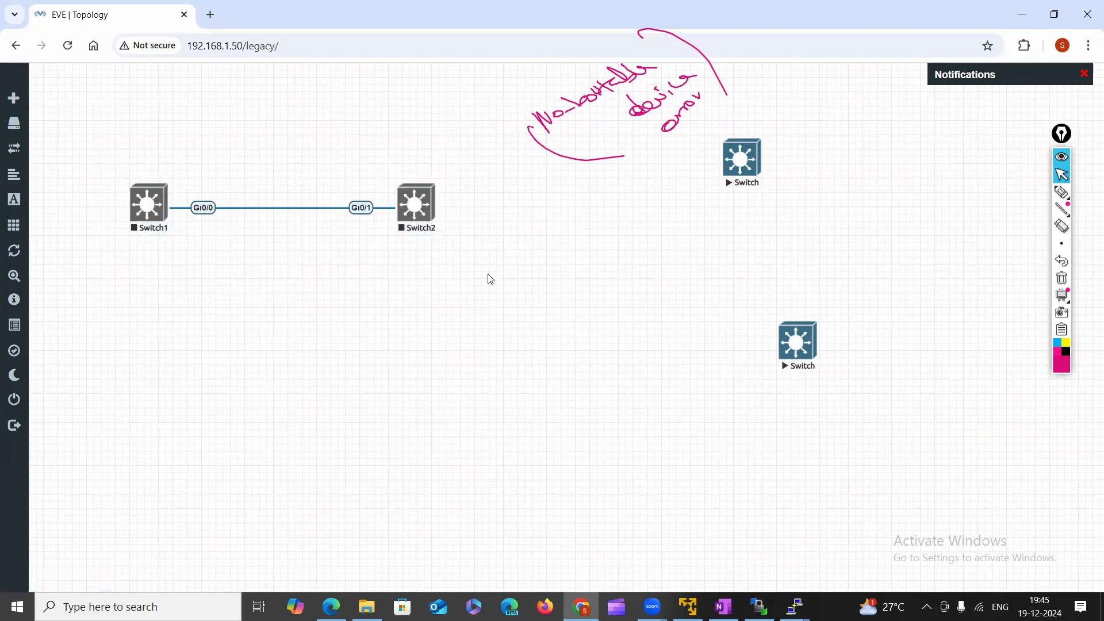
right_click(489, 278)
drag(95, 167, 492, 266)
right_click(418, 220)
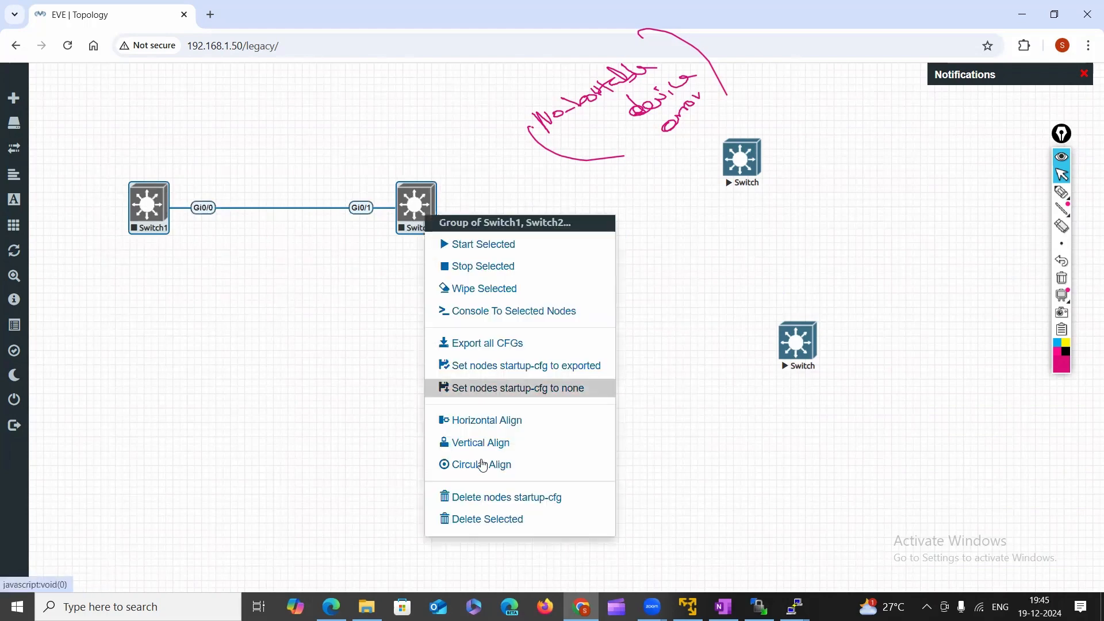
click(470, 520)
click(506, 173)
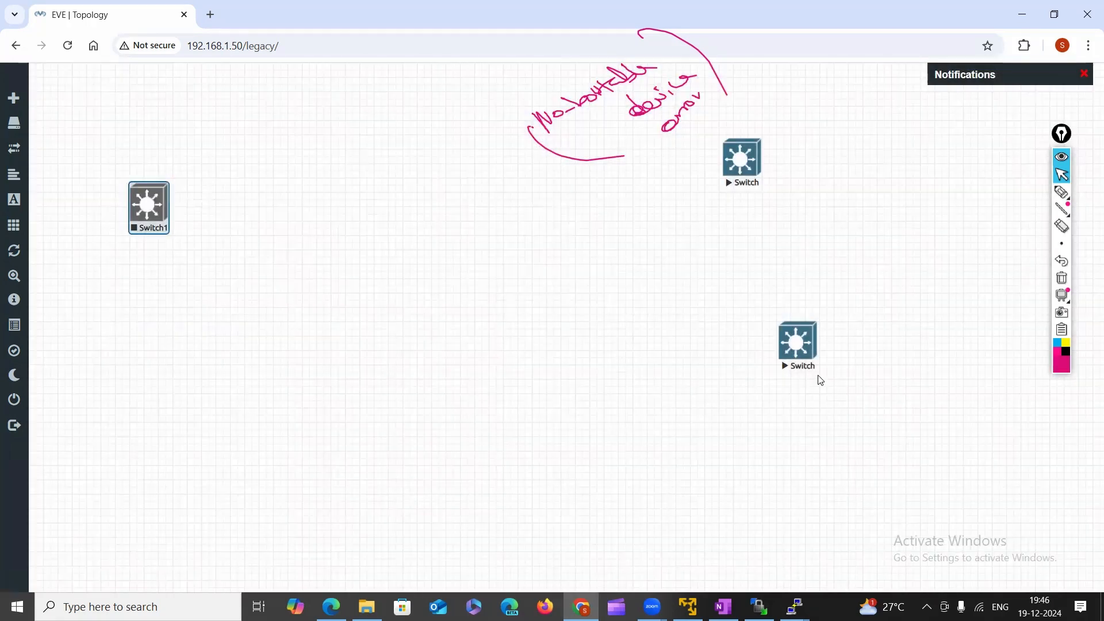
drag(798, 348, 352, 251)
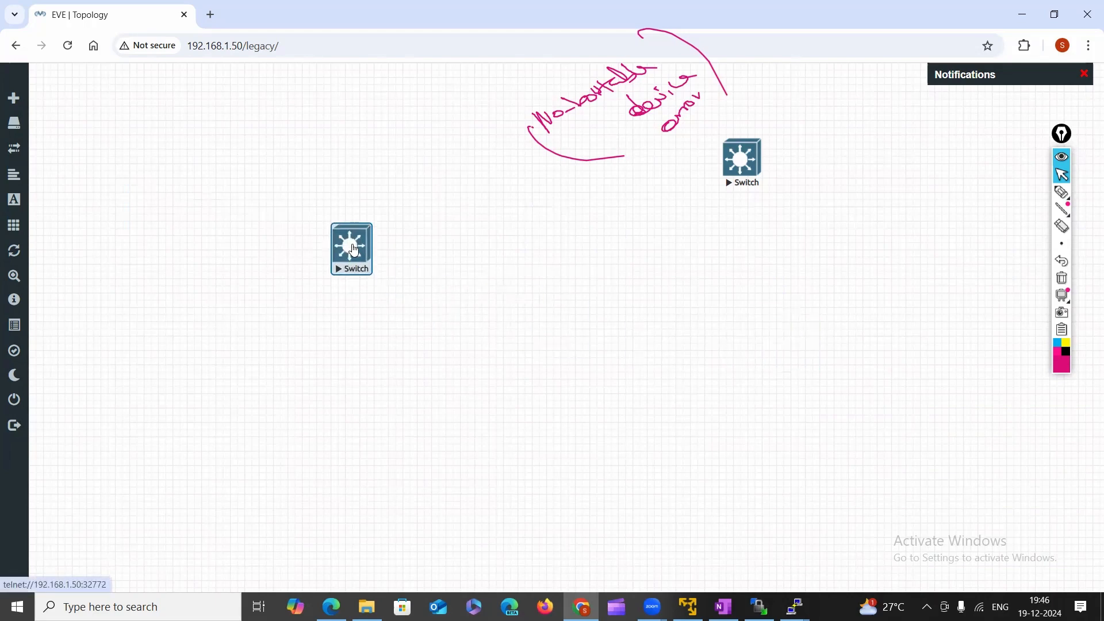
drag(758, 179, 751, 275)
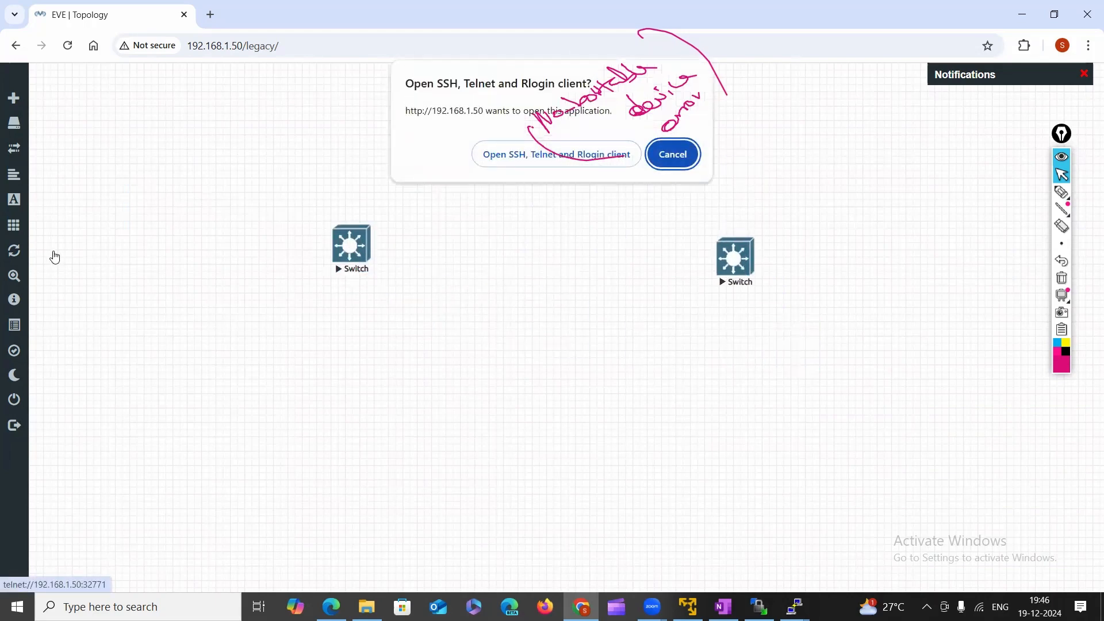
Clear the old pink scribble and handwrite a circled 1, 'not listed (wrong path)' and a circled 2.
click(681, 155)
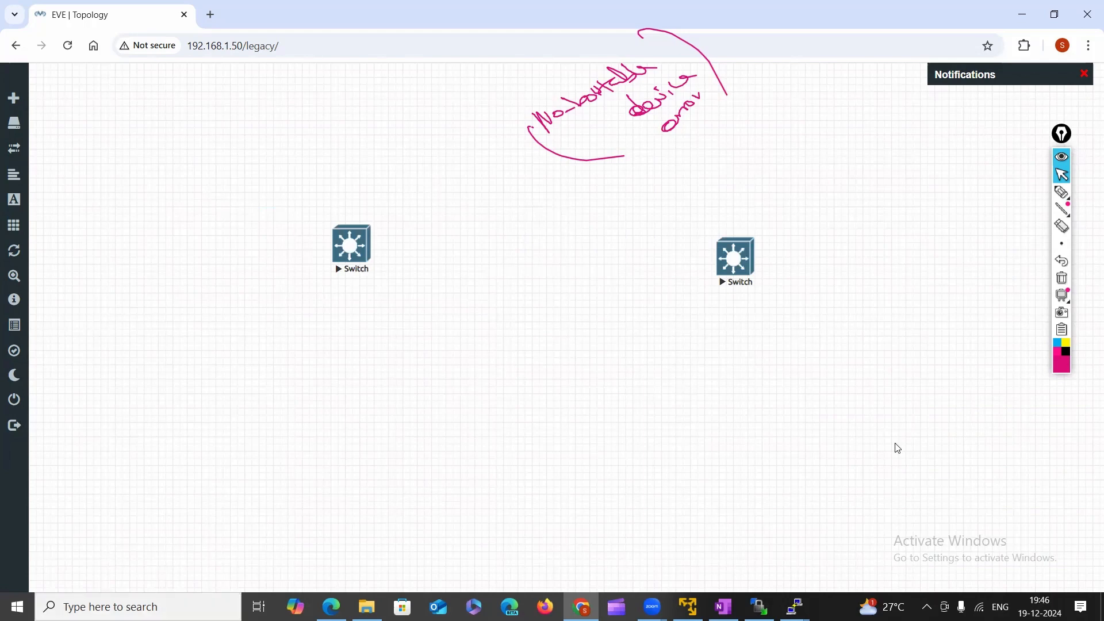
click(1061, 278)
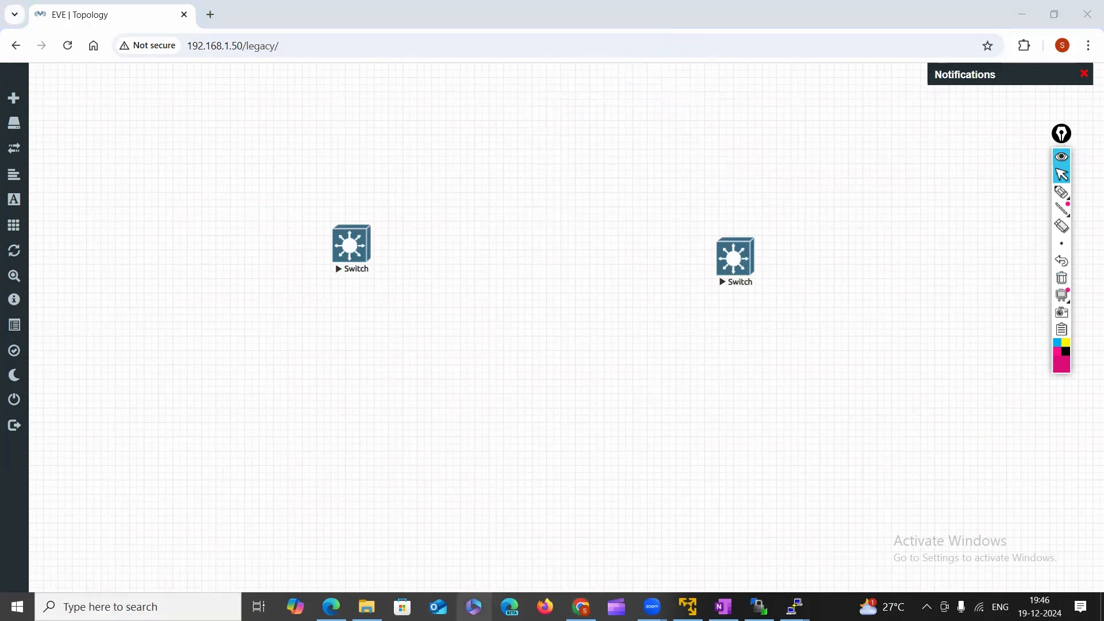
click(1061, 191)
mouse_move(577, 113)
mouse_down()
mouse_move(726, 113)
mouse_move(759, 81)
mouse_move(767, 99)
mouse_up()
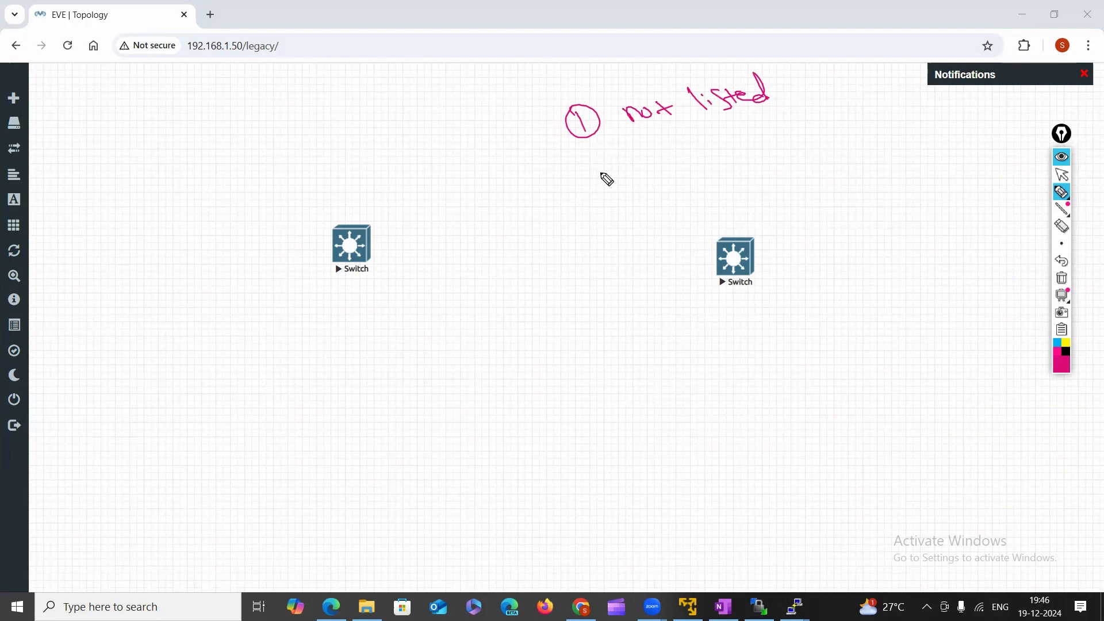
mouse_move(826, 72)
mouse_down()
mouse_move(854, 80)
mouse_move(904, 67)
mouse_move(909, 54)
mouse_move(930, 56)
mouse_move(923, 68)
mouse_up()
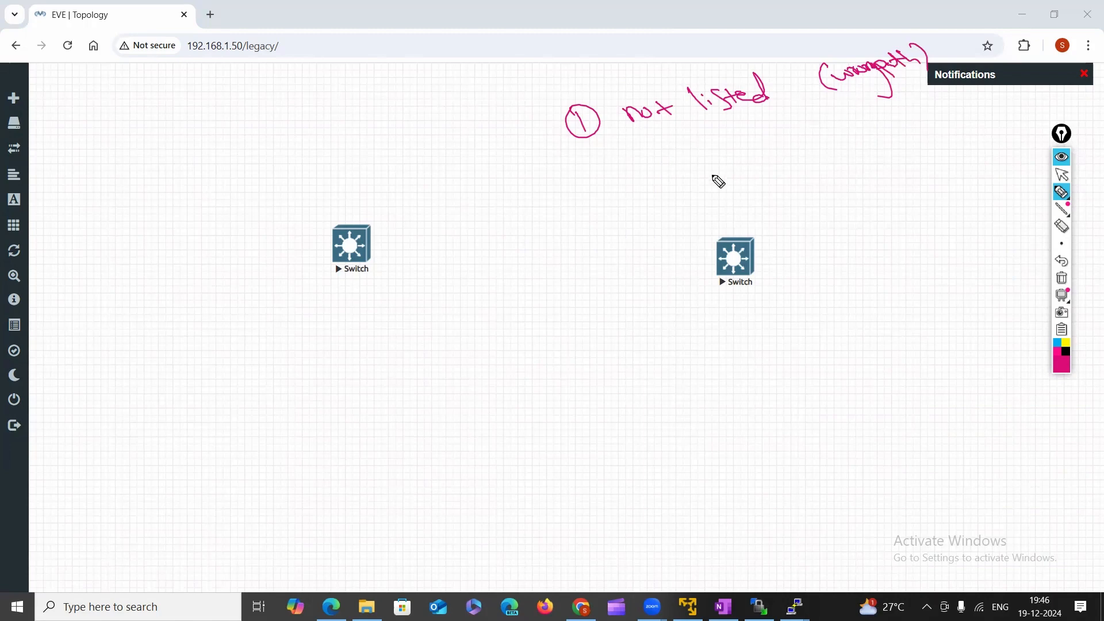
mouse_move(602, 181)
mouse_down()
mouse_move(628, 189)
mouse_move(625, 175)
mouse_up()
Erase the circled 2 and the '(wrong path)' note, then write '↳ wrong path' under 'not listed'.
click(1061, 226)
mouse_move(603, 180)
mouse_down()
mouse_move(611, 191)
mouse_move(624, 182)
mouse_up()
mouse_move(853, 80)
mouse_down()
mouse_move(828, 75)
mouse_move(881, 91)
mouse_up()
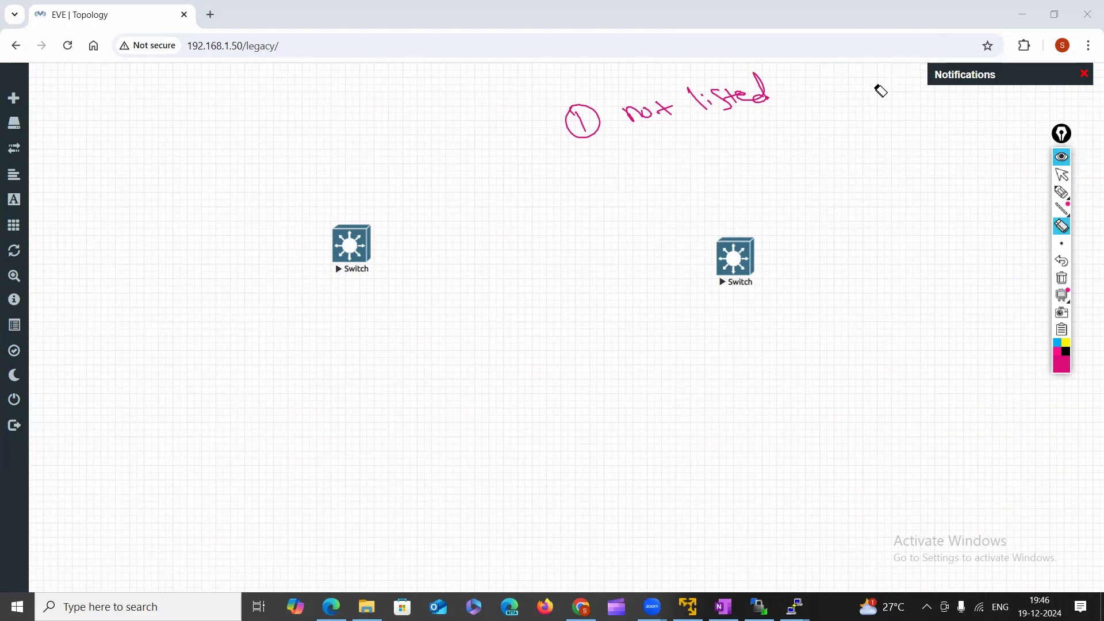
click(1062, 192)
click(686, 127)
mouse_move(699, 144)
mouse_down()
mouse_move(727, 157)
mouse_move(768, 125)
mouse_move(822, 124)
mouse_move(831, 101)
mouse_move(841, 106)
mouse_up()
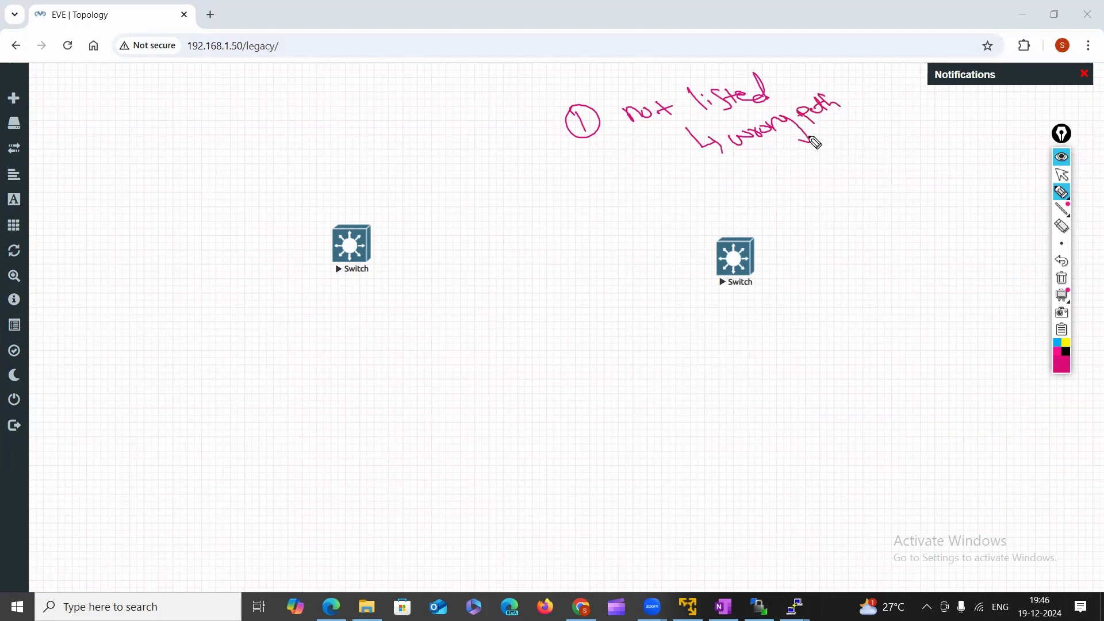
Write '→ Path is correct, Folder-name is wrong' below 'wrong path'.
drag(715, 167, 756, 187)
mouse_move(762, 173)
mouse_down()
mouse_move(764, 187)
mouse_move(766, 173)
mouse_move(814, 155)
mouse_up()
mouse_move(821, 142)
mouse_down()
mouse_move(825, 153)
mouse_move(875, 119)
mouse_move(908, 114)
mouse_up()
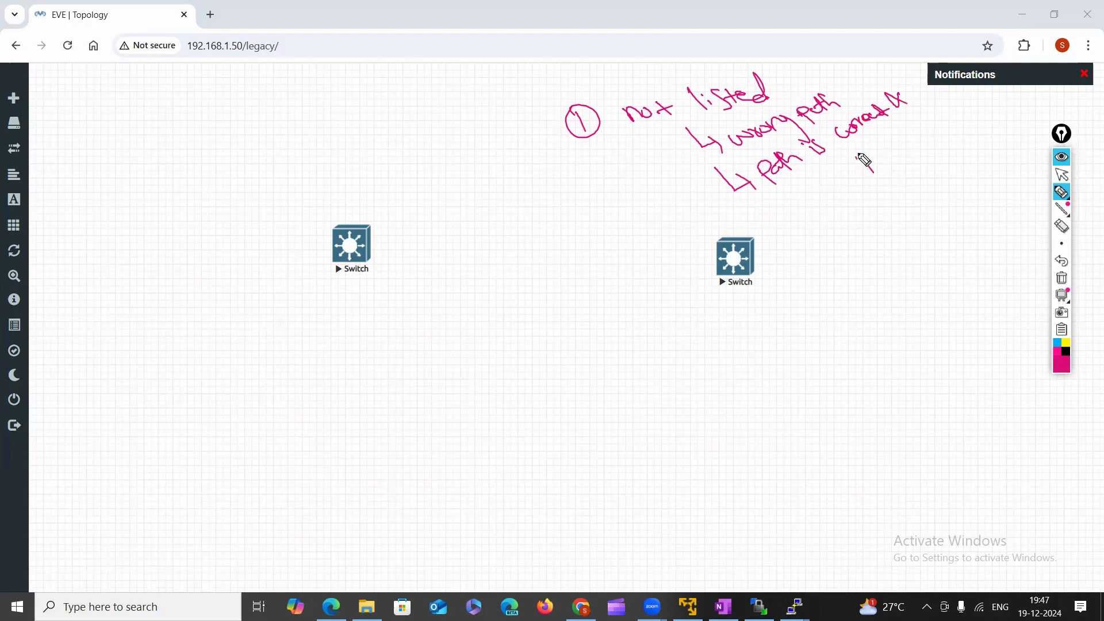
mouse_move(860, 155)
mouse_down()
mouse_move(939, 137)
mouse_move(978, 103)
mouse_move(1001, 125)
mouse_move(1011, 113)
mouse_move(1026, 123)
mouse_up()
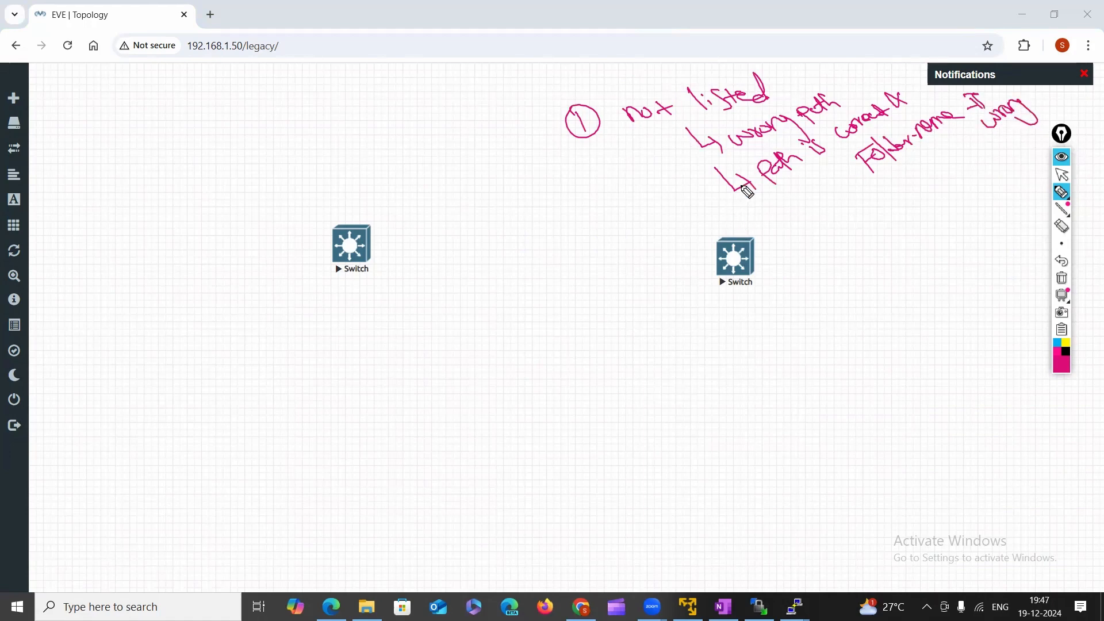
Box 'not listed', underline 'wrong path', add a circled 10 at upper left, then bring WinSCP forward.
drag(637, 133, 714, 109)
mouse_move(614, 124)
mouse_down()
mouse_move(626, 97)
mouse_move(708, 114)
mouse_up()
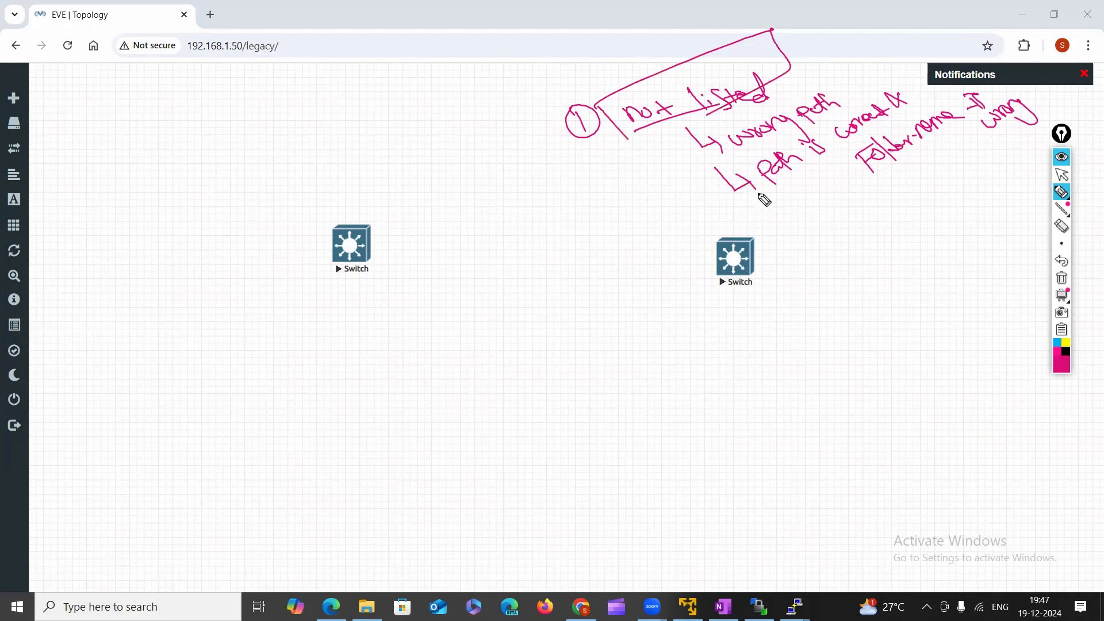
click(1062, 193)
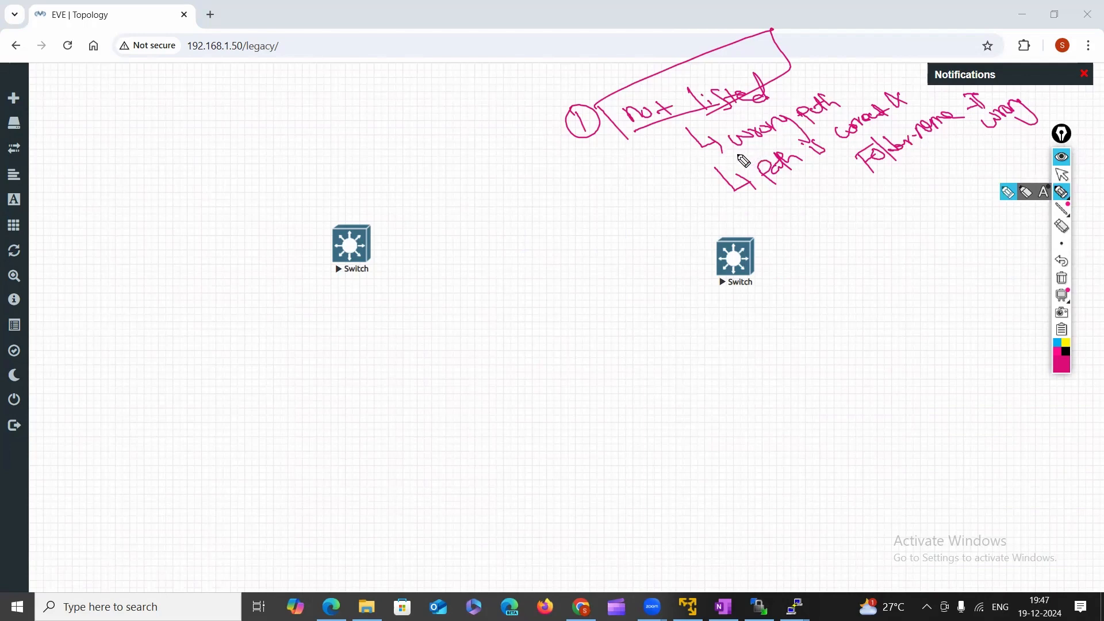
drag(736, 154, 776, 144)
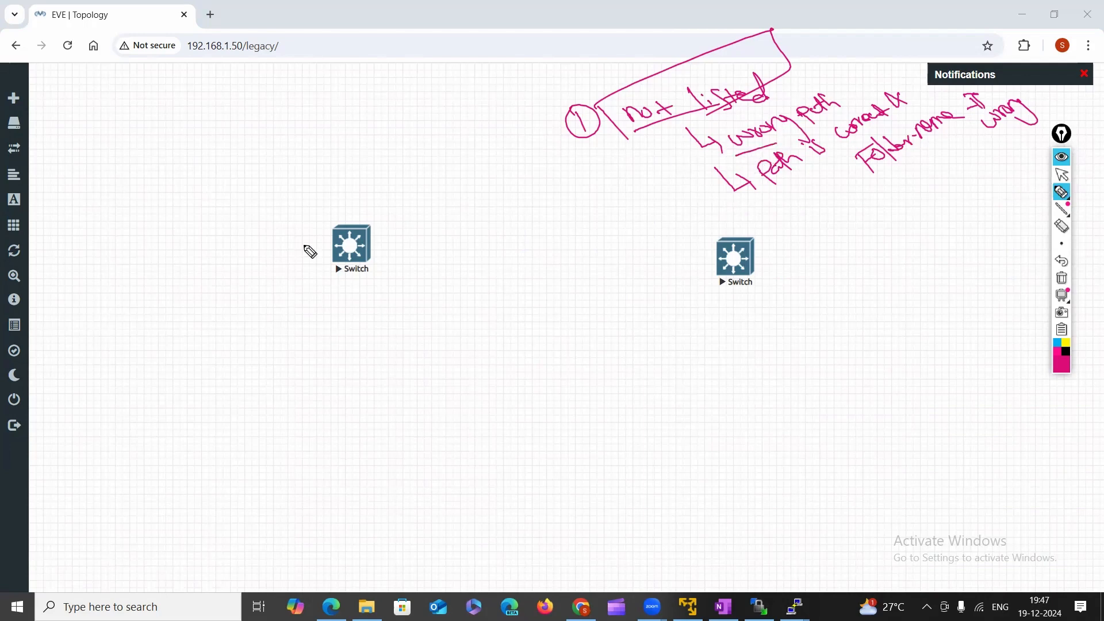
mouse_move(347, 146)
mouse_down()
mouse_move(349, 159)
mouse_move(368, 159)
mouse_move(379, 144)
mouse_up()
mouse_move(333, 117)
mouse_down()
mouse_move(338, 105)
mouse_move(360, 113)
mouse_move(345, 136)
mouse_move(360, 110)
mouse_up()
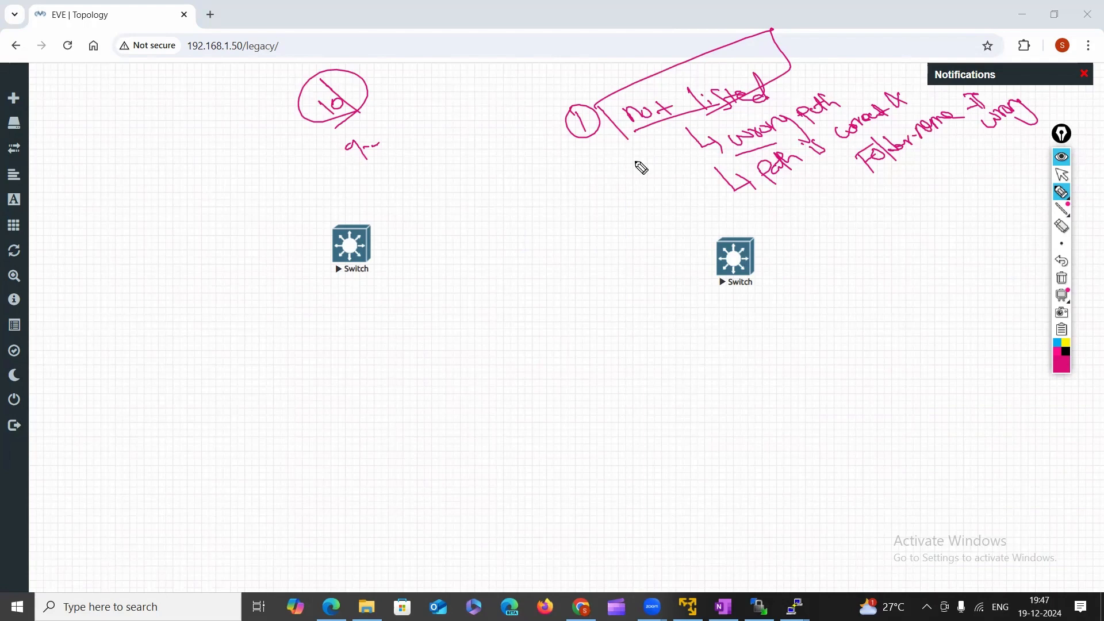
click(1061, 175)
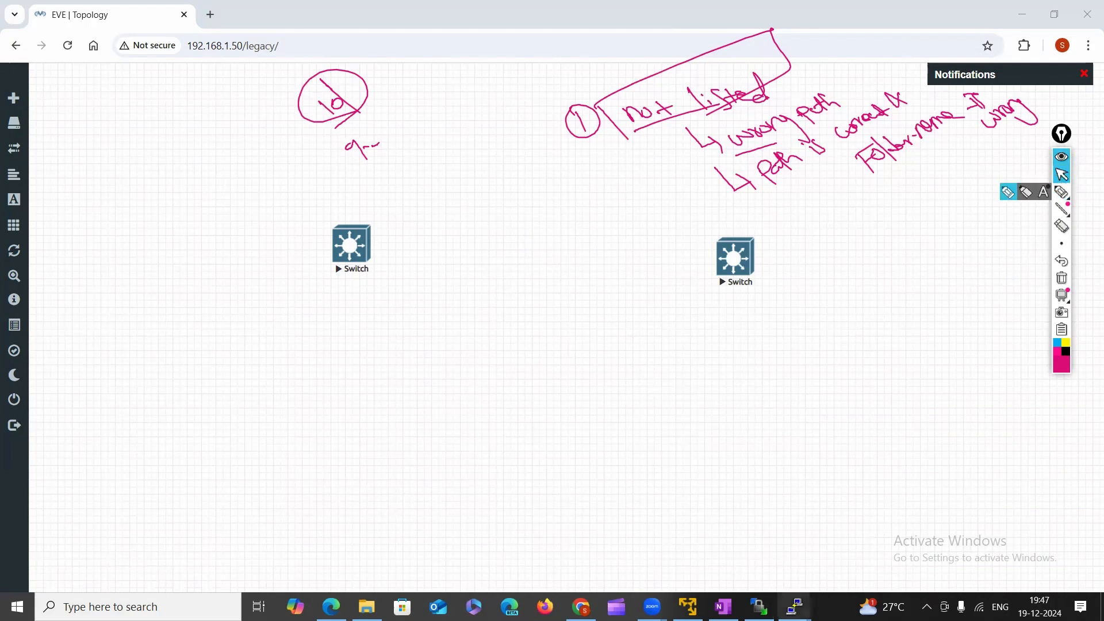
click(759, 607)
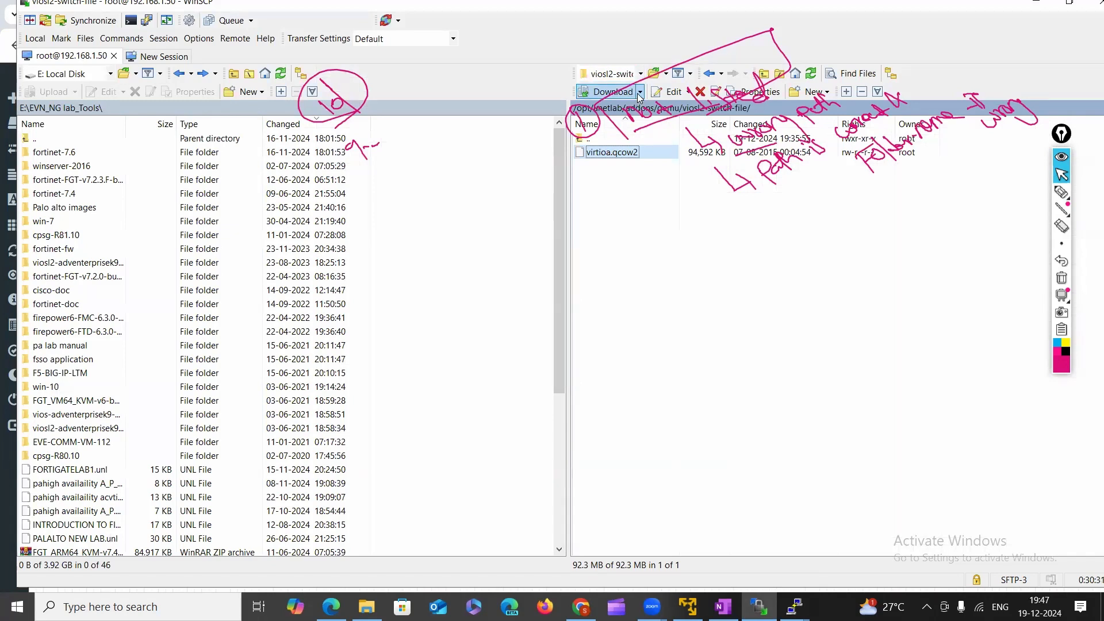
Glance at virtioa.qcow2's download options, toggle the annotations off and on, then switch to OneNote.
click(639, 93)
click(676, 267)
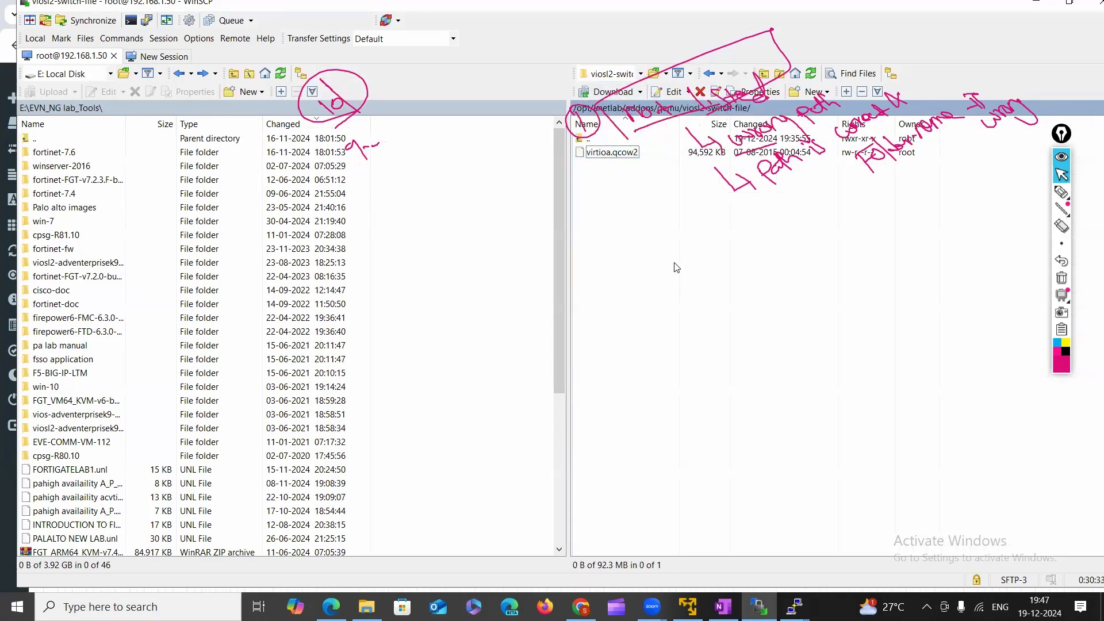
click(1061, 156)
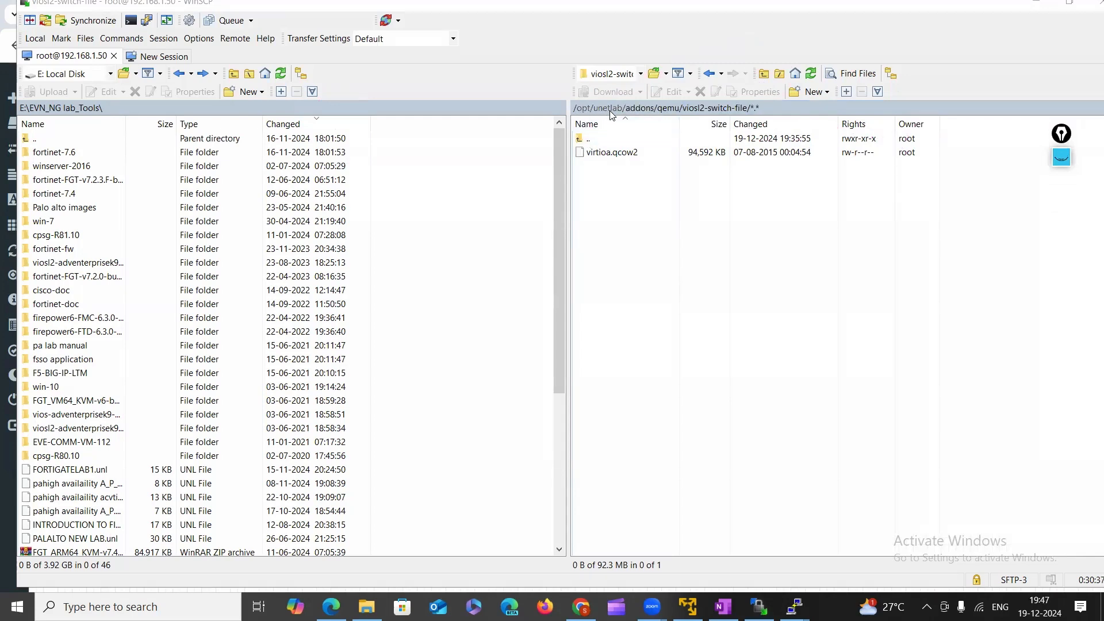
click(1062, 159)
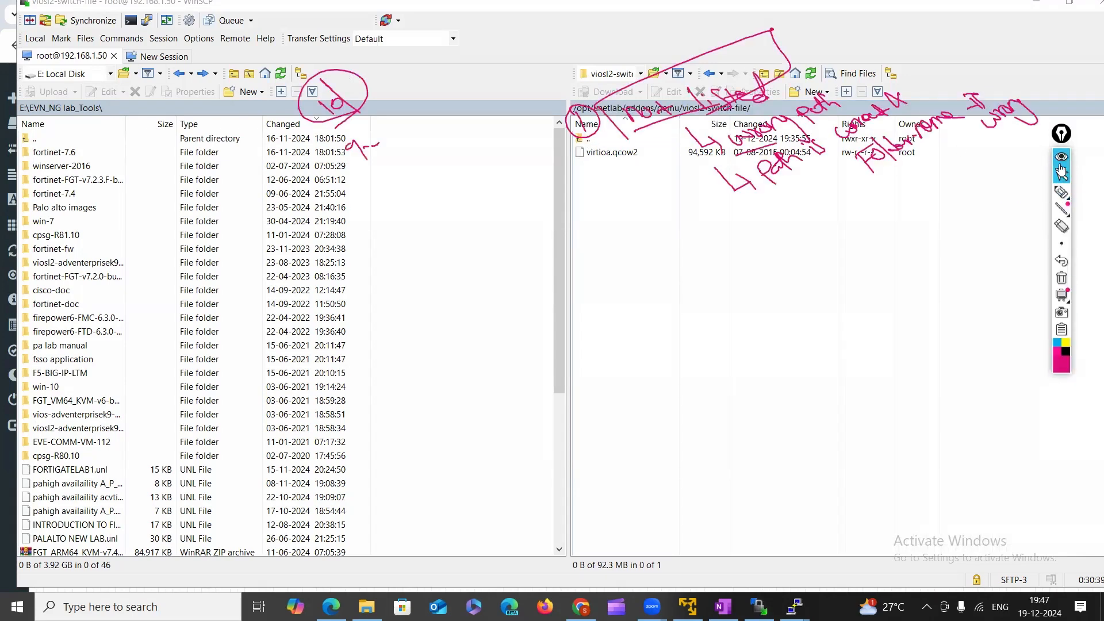
click(1061, 159)
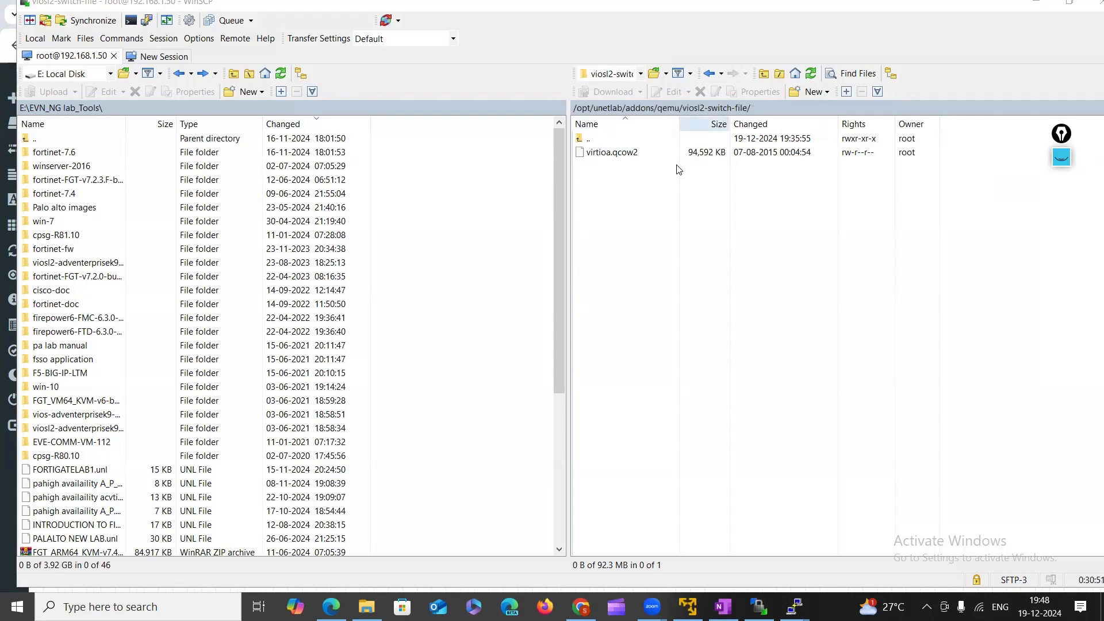
click(1063, 166)
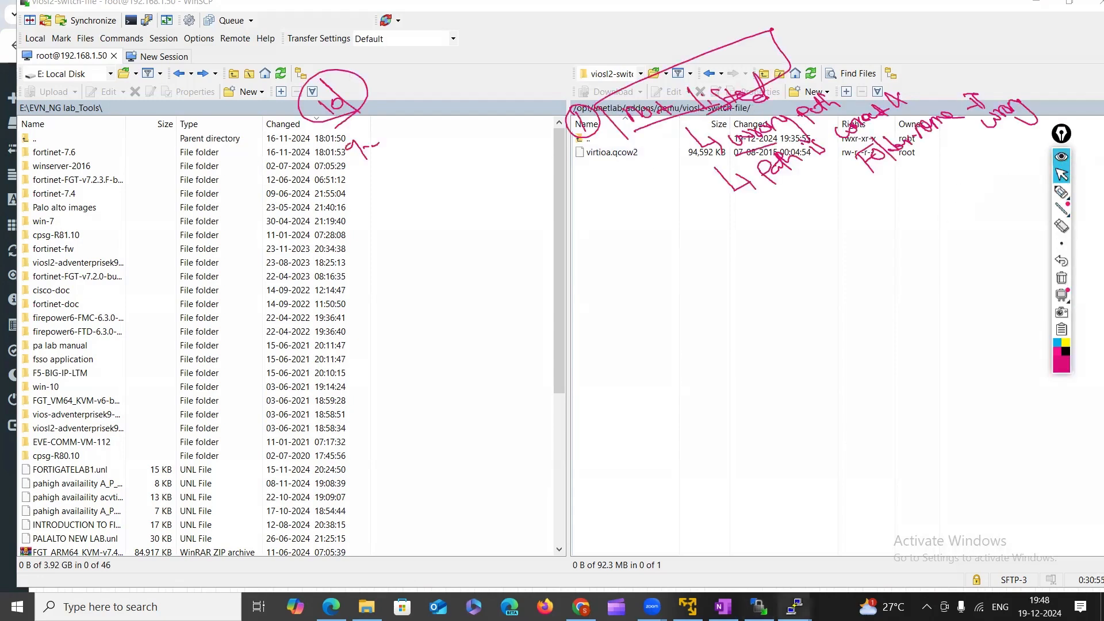
click(758, 606)
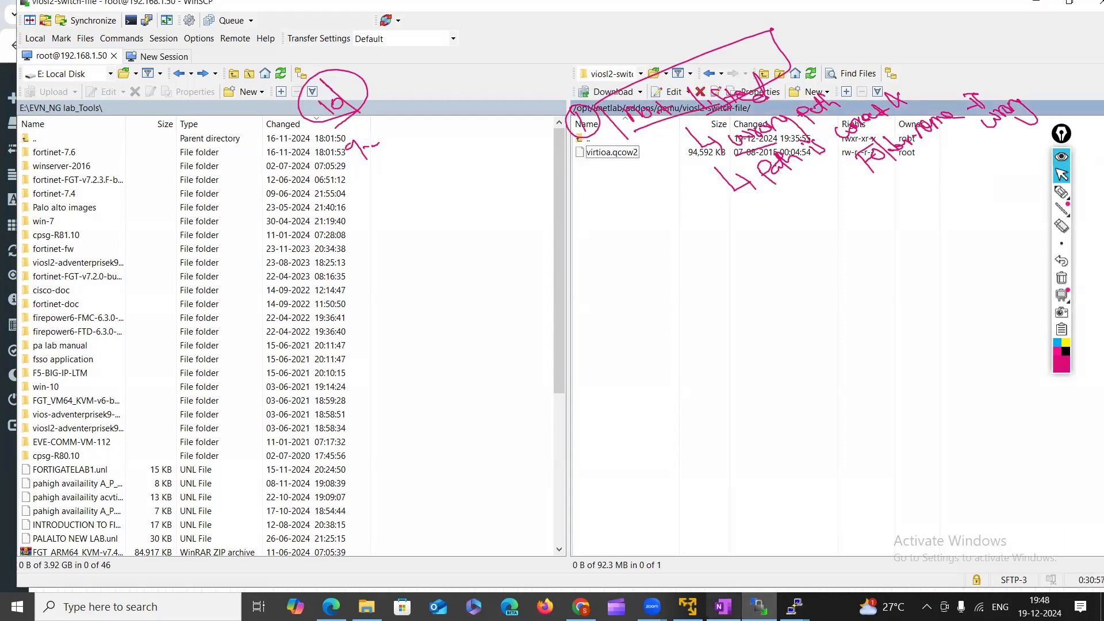
click(724, 607)
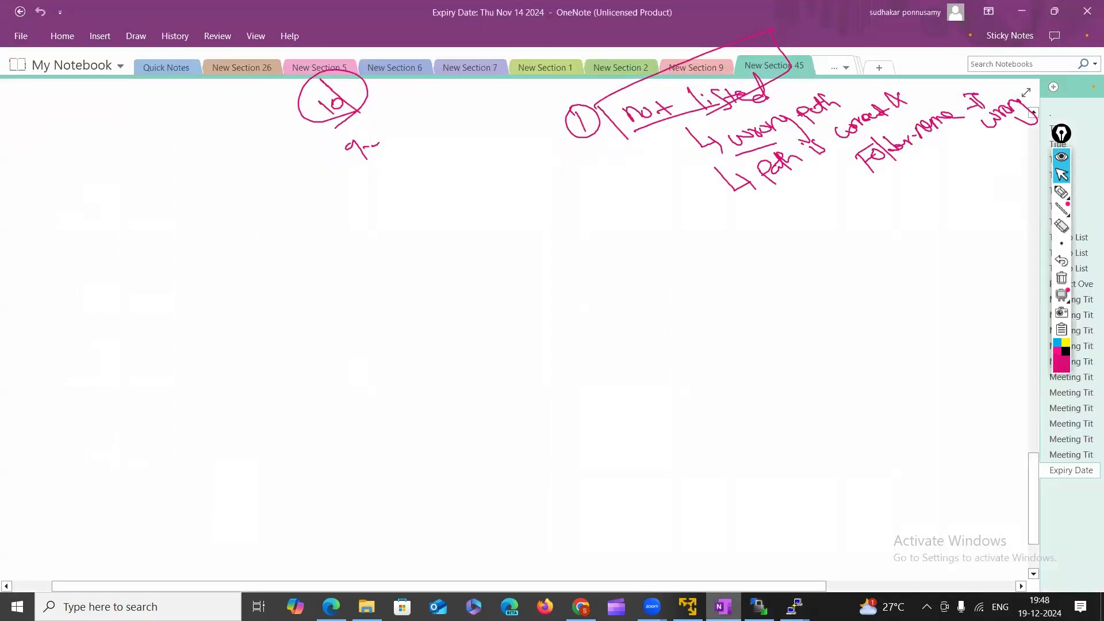
Write '② => no-loadable logic error' and '① filename inside directory' on the page, then return to EVE-NG.
click(1061, 191)
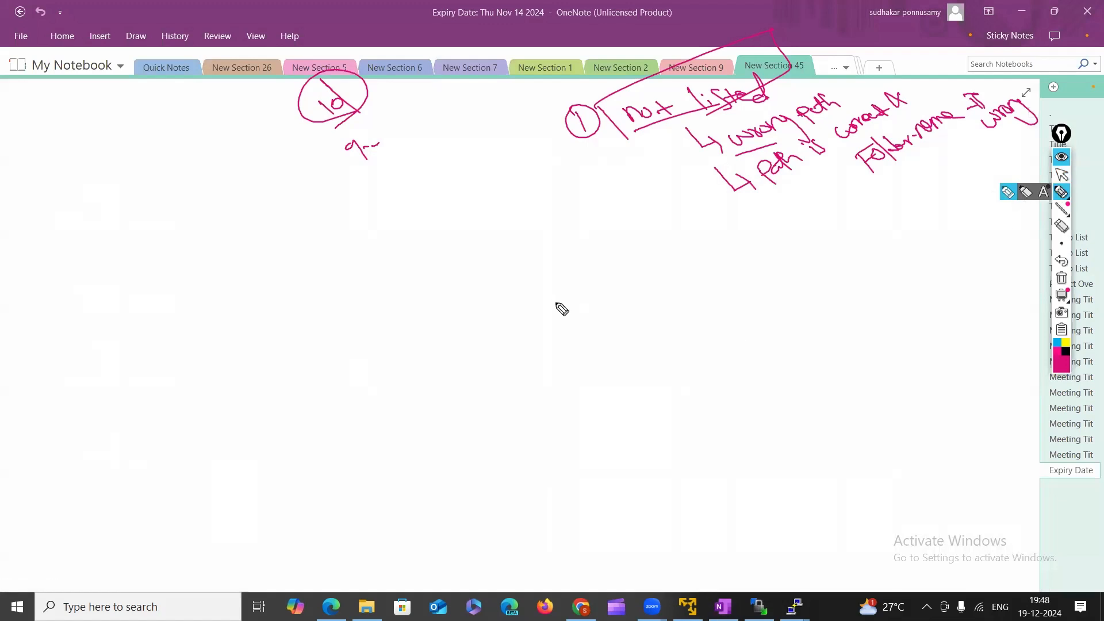
mouse_move(614, 298)
mouse_down()
mouse_move(633, 305)
mouse_move(618, 322)
mouse_up()
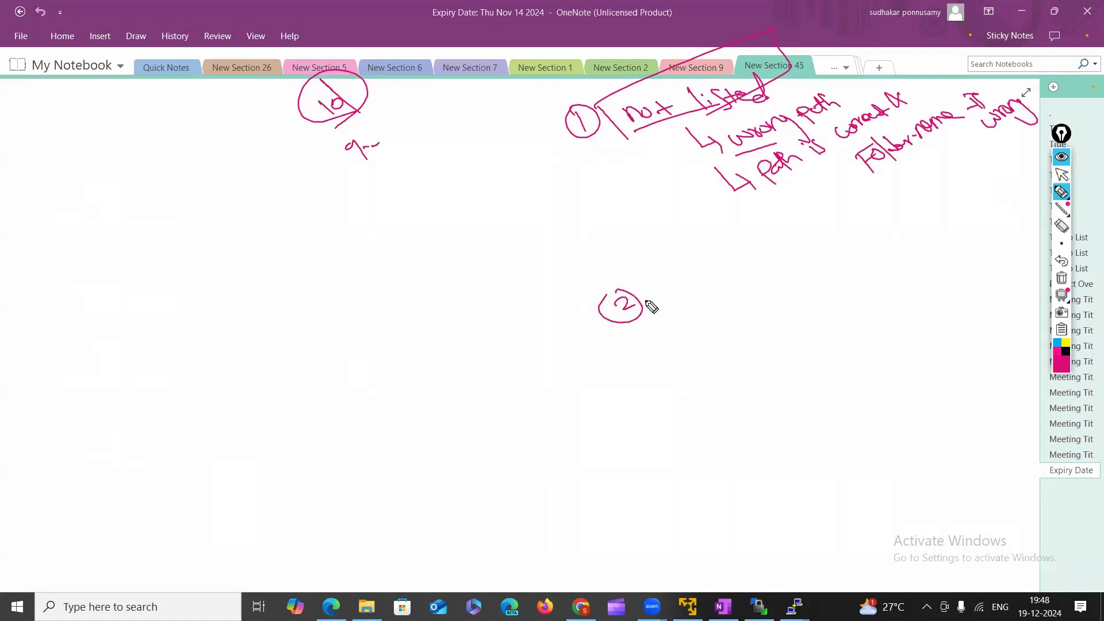
mouse_move(645, 303)
mouse_down()
mouse_move(741, 253)
mouse_move(773, 252)
mouse_move(779, 222)
mouse_move(818, 207)
mouse_move(858, 210)
mouse_move(954, 164)
mouse_up()
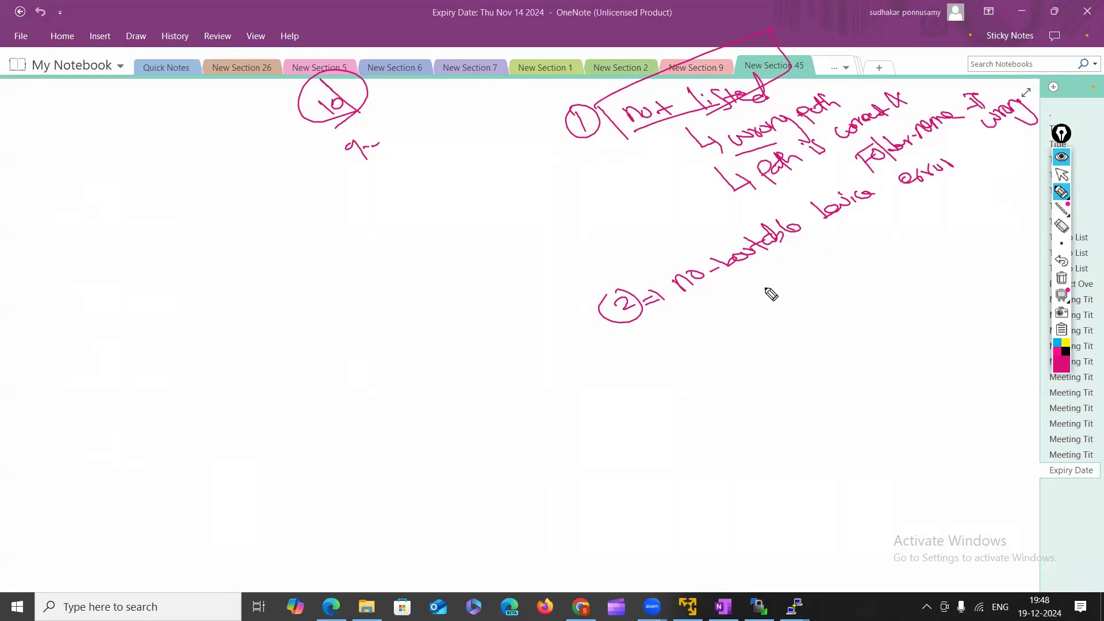
mouse_move(757, 300)
mouse_down()
mouse_move(868, 259)
mouse_move(959, 194)
mouse_move(954, 238)
mouse_move(1019, 192)
mouse_up()
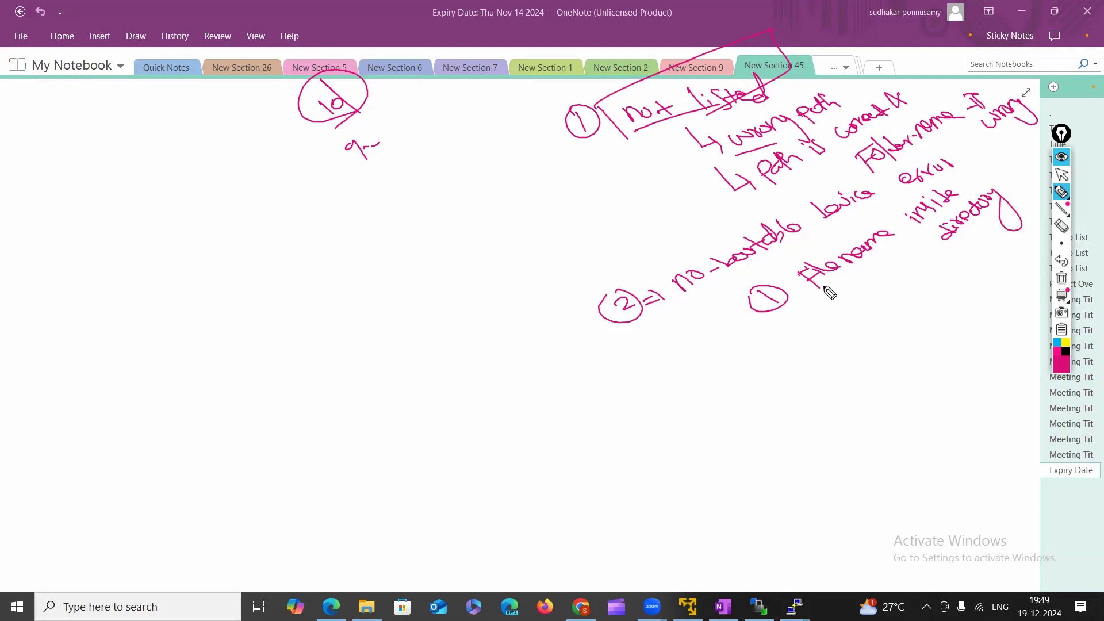
drag(762, 292, 788, 299)
drag(791, 346, 811, 371)
click(1062, 174)
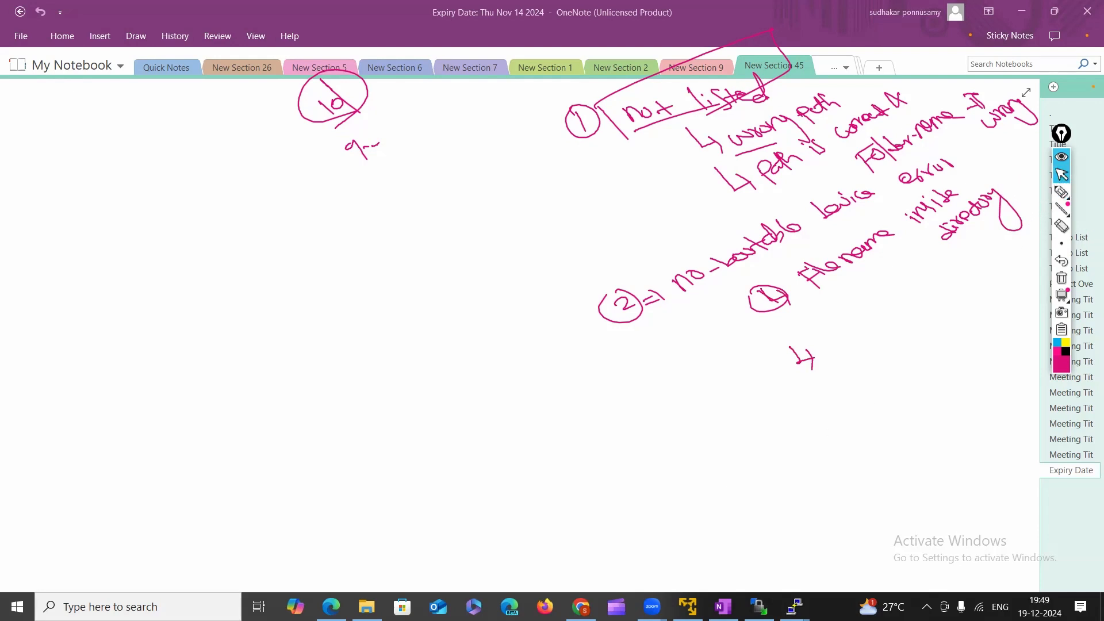
click(581, 607)
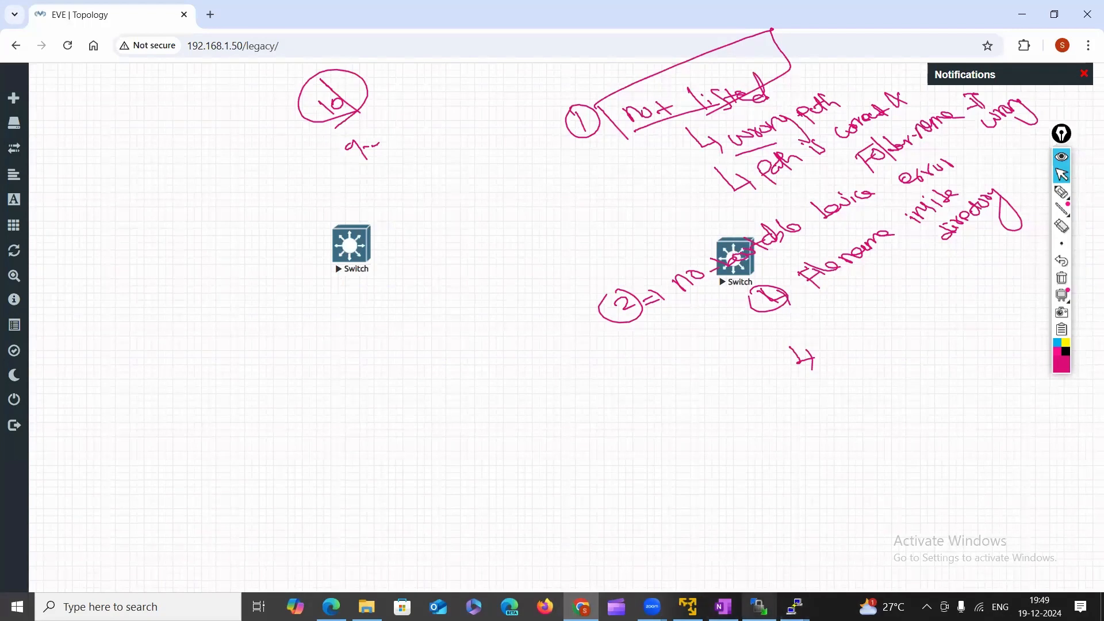
Clear the annotations, return the remote panel to the qemu addons folder, and inspect the local vios folder.
click(759, 606)
click(1062, 156)
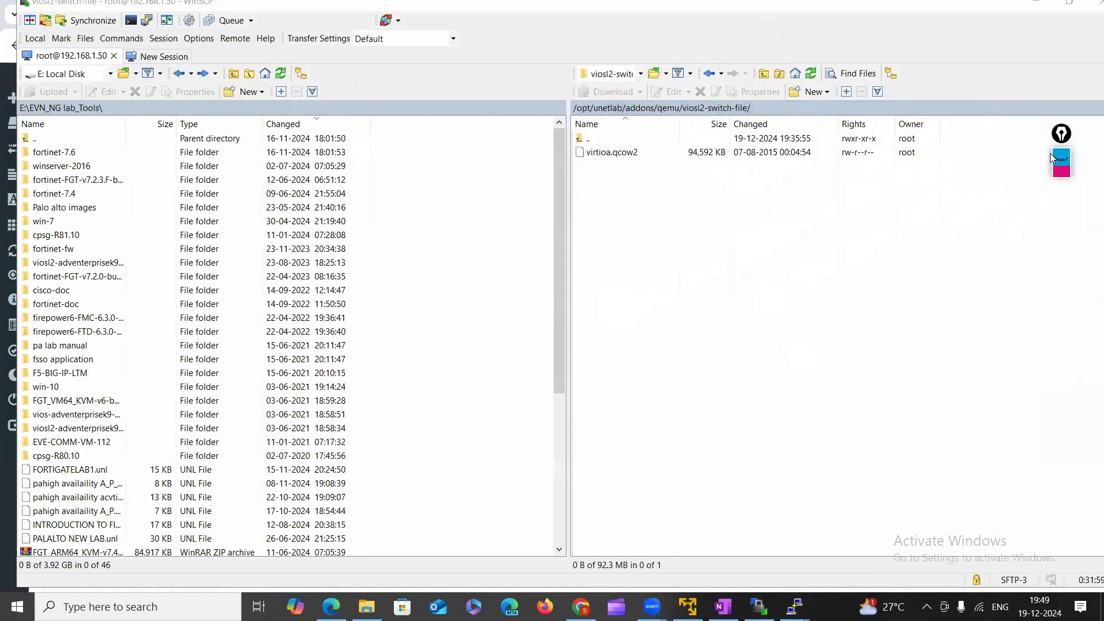
click(710, 73)
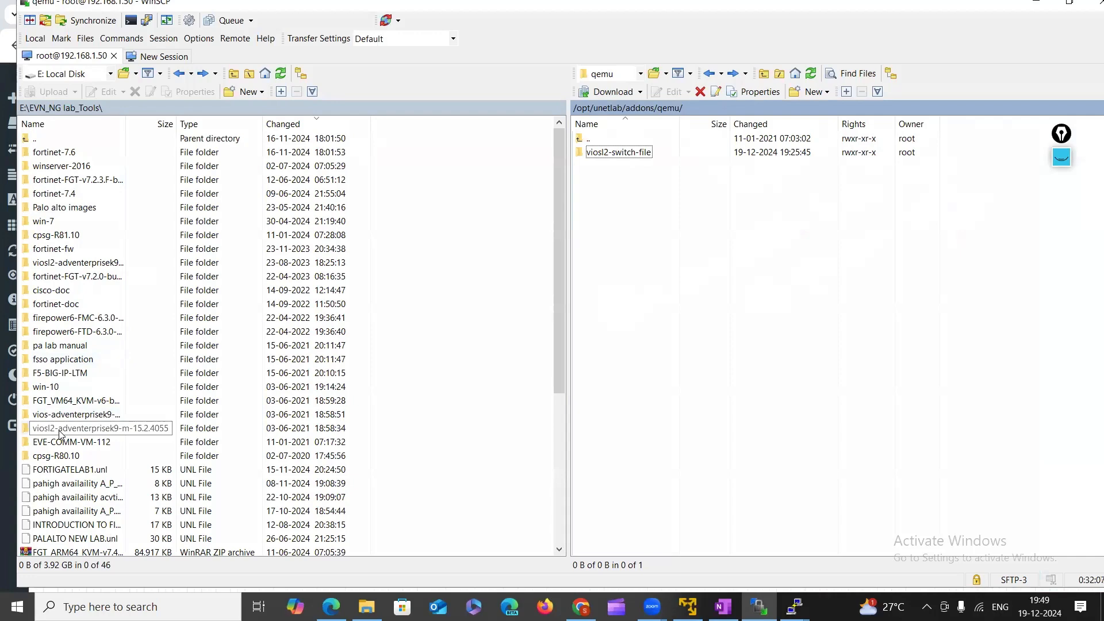
double_click(54, 414)
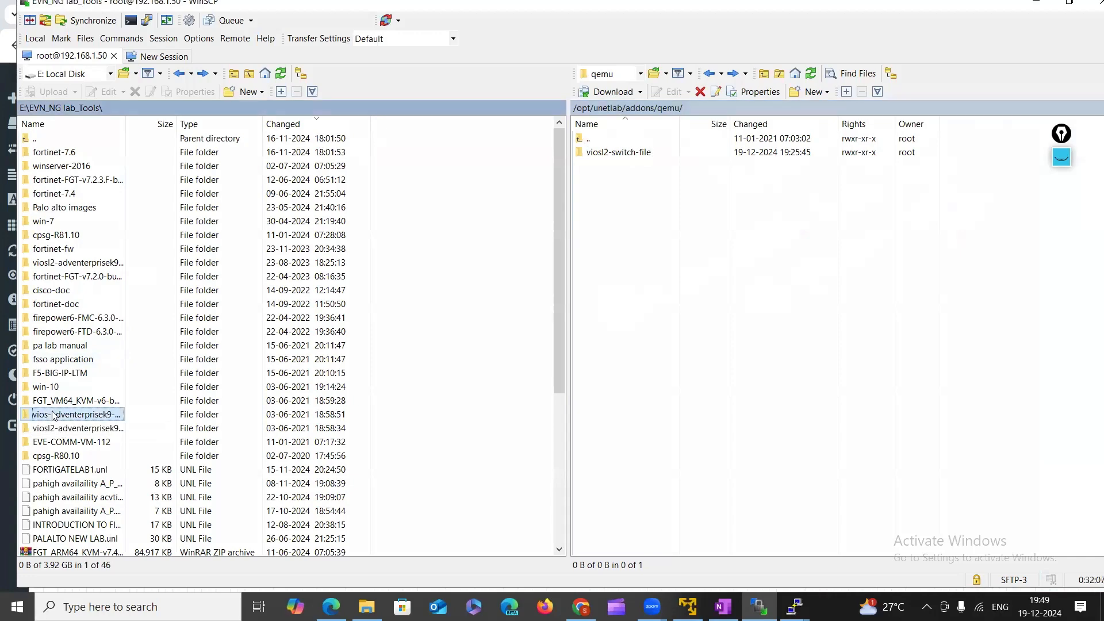
click(181, 73)
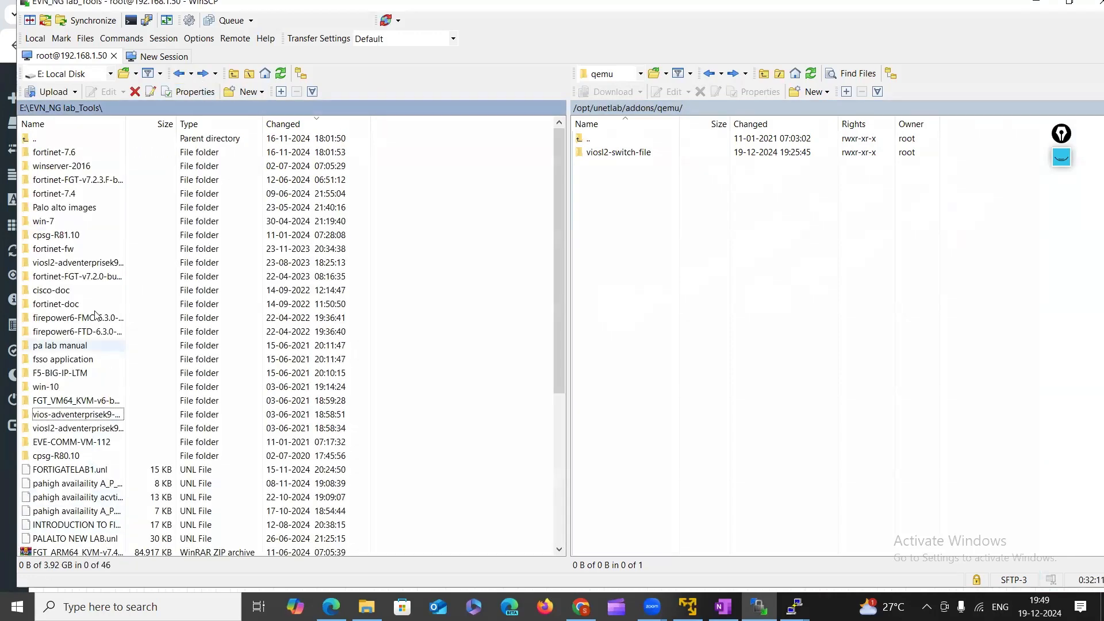
scroll(98, 322, down, 3)
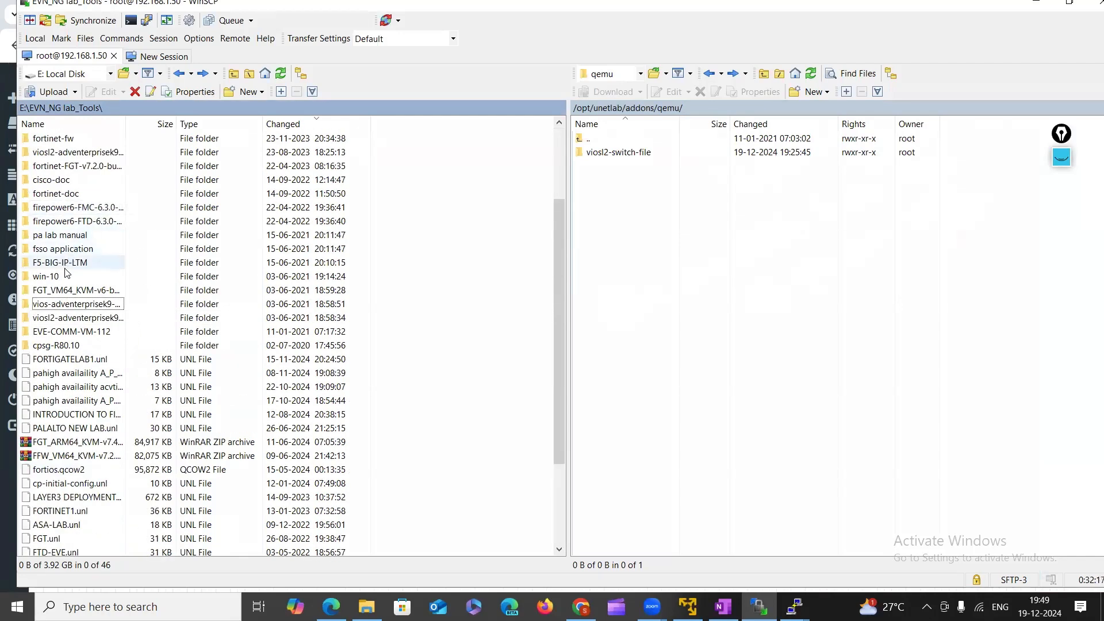
double_click(58, 303)
click(178, 73)
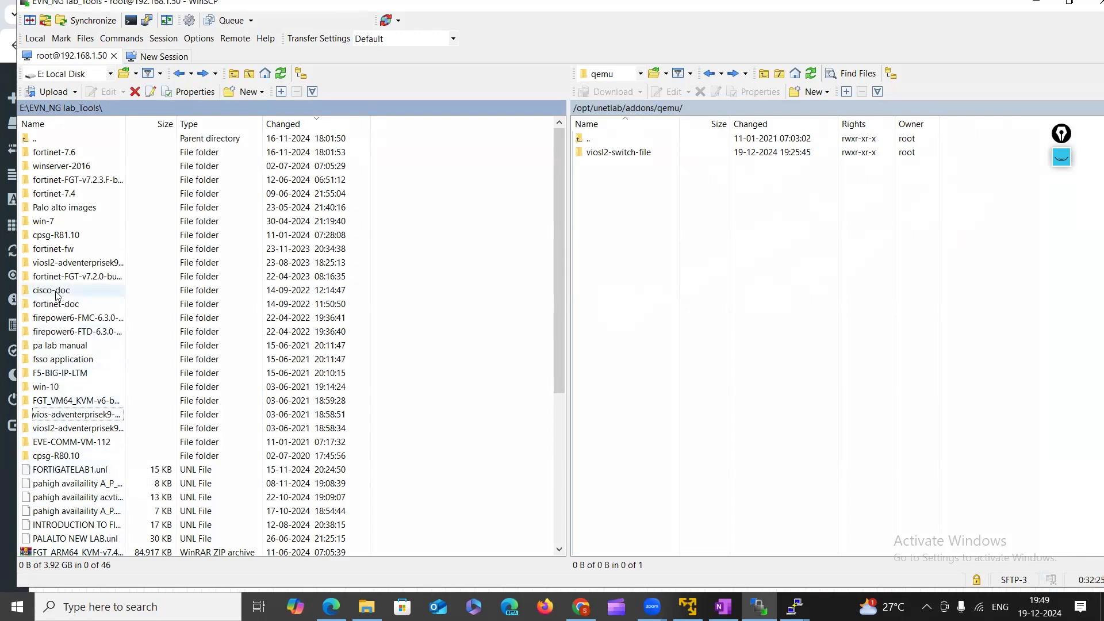
Check the local fortinet-fw, fortinet-7.6 and FGT v7.2.3 image folders.
double_click(53, 249)
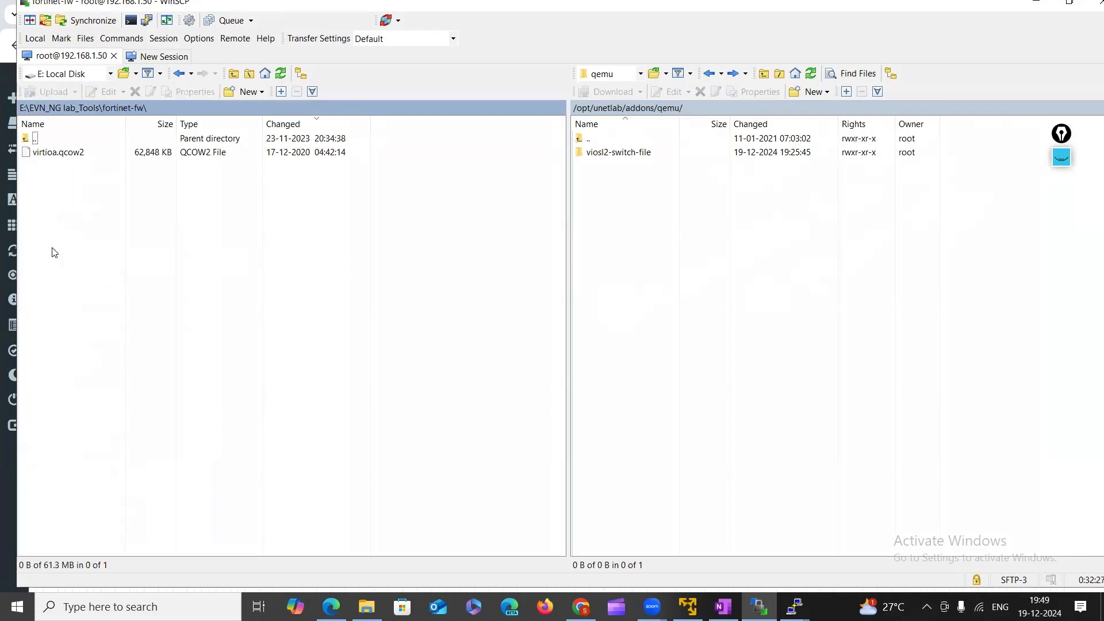
click(181, 75)
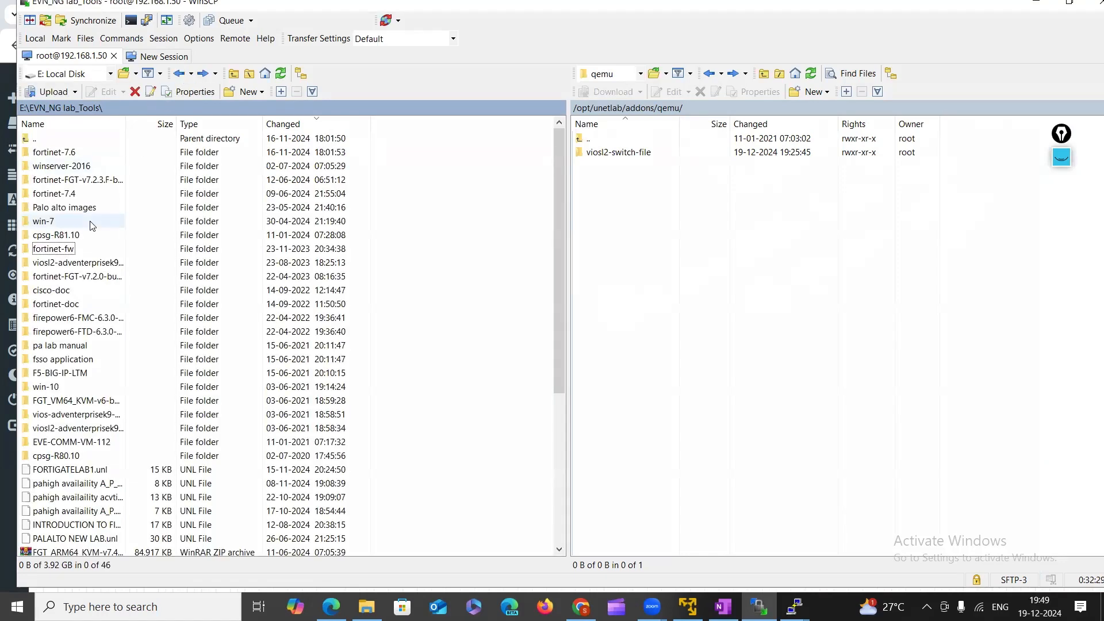
double_click(54, 153)
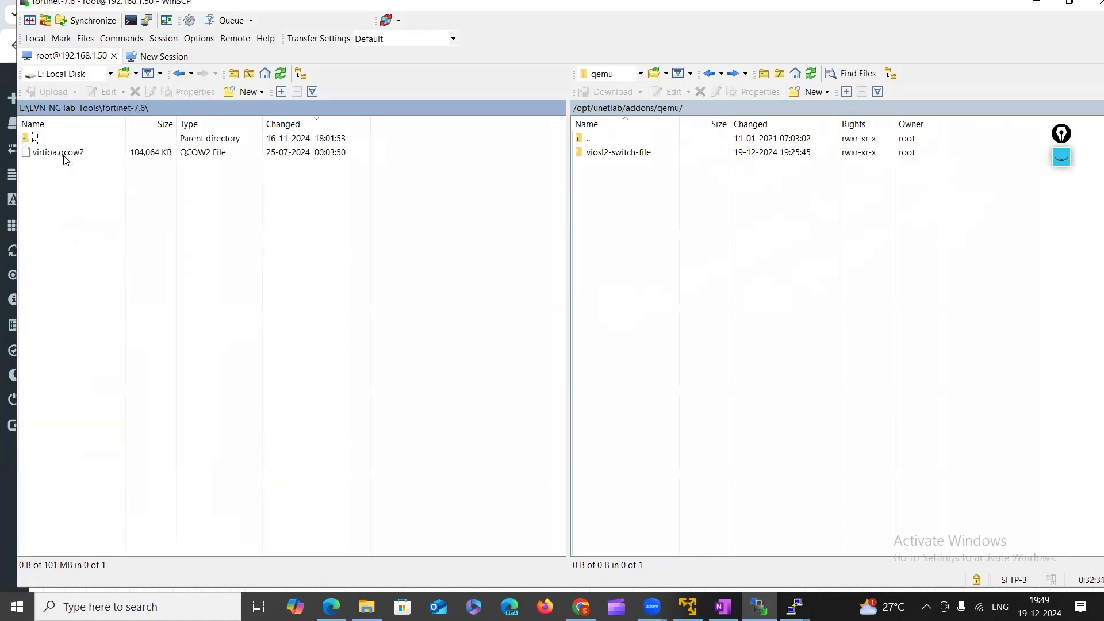
click(179, 73)
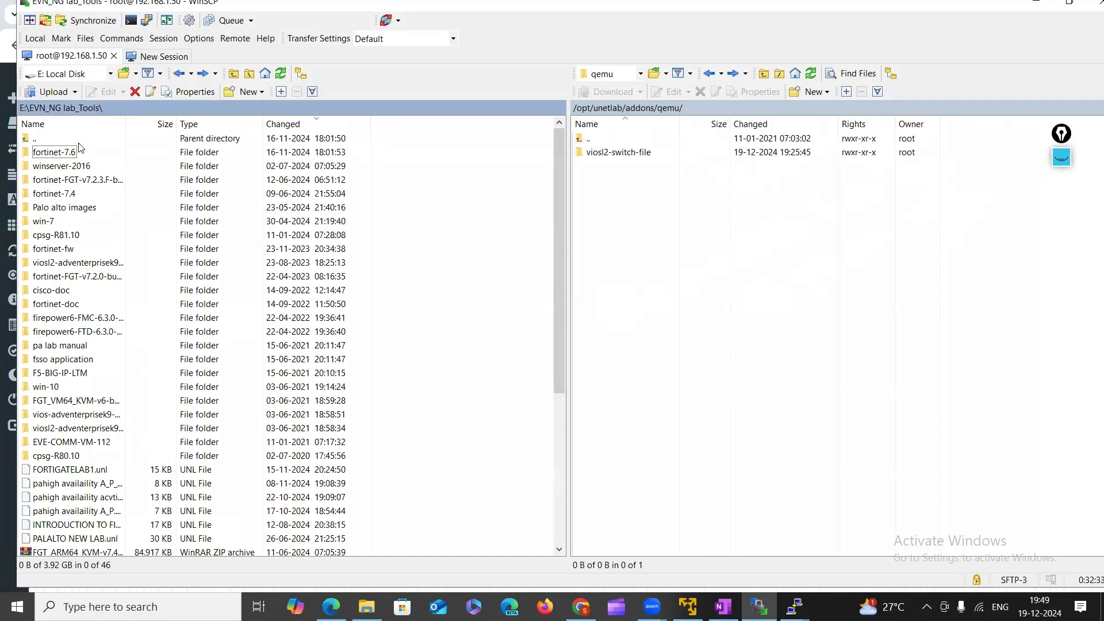
double_click(74, 179)
click(179, 74)
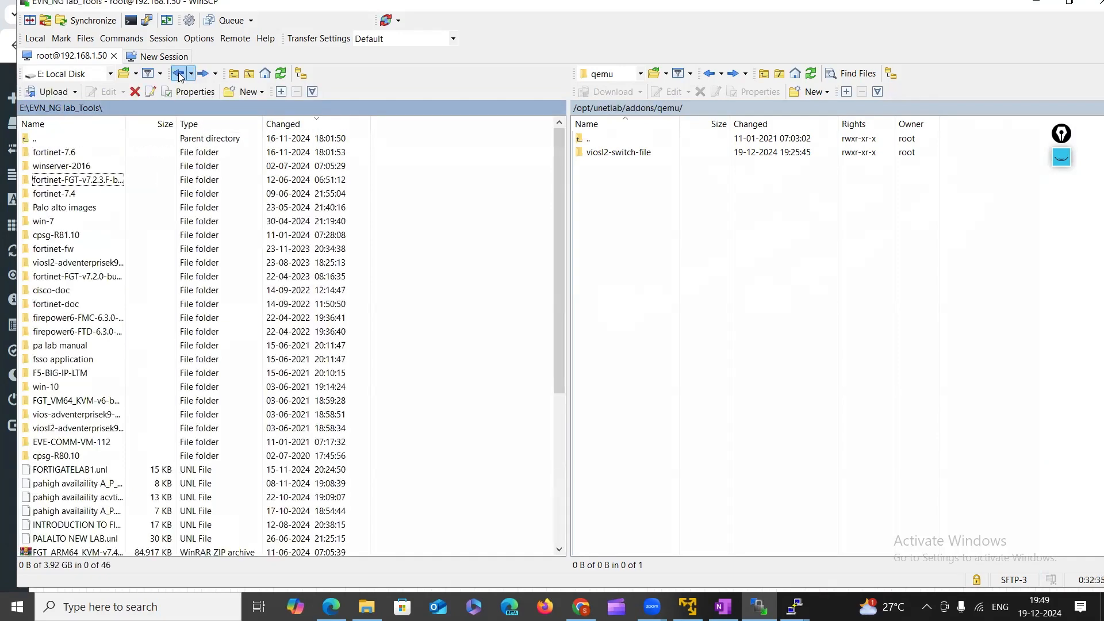
Inspect win-7's nested subfolder, then drag the win-7 folder into the remote qemu folder.
double_click(44, 222)
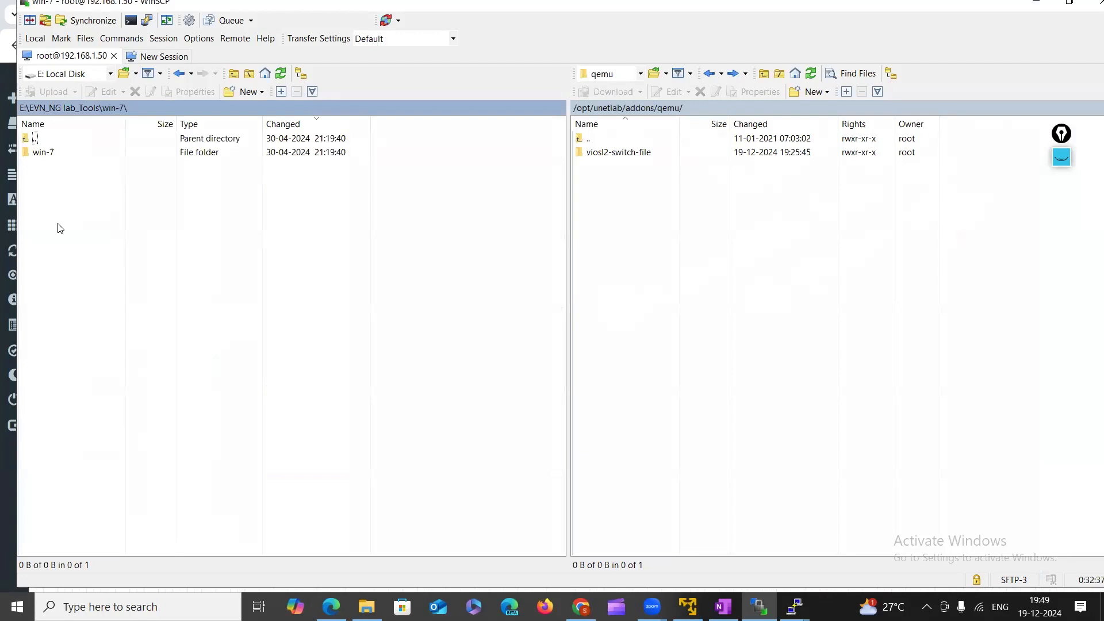
double_click(58, 153)
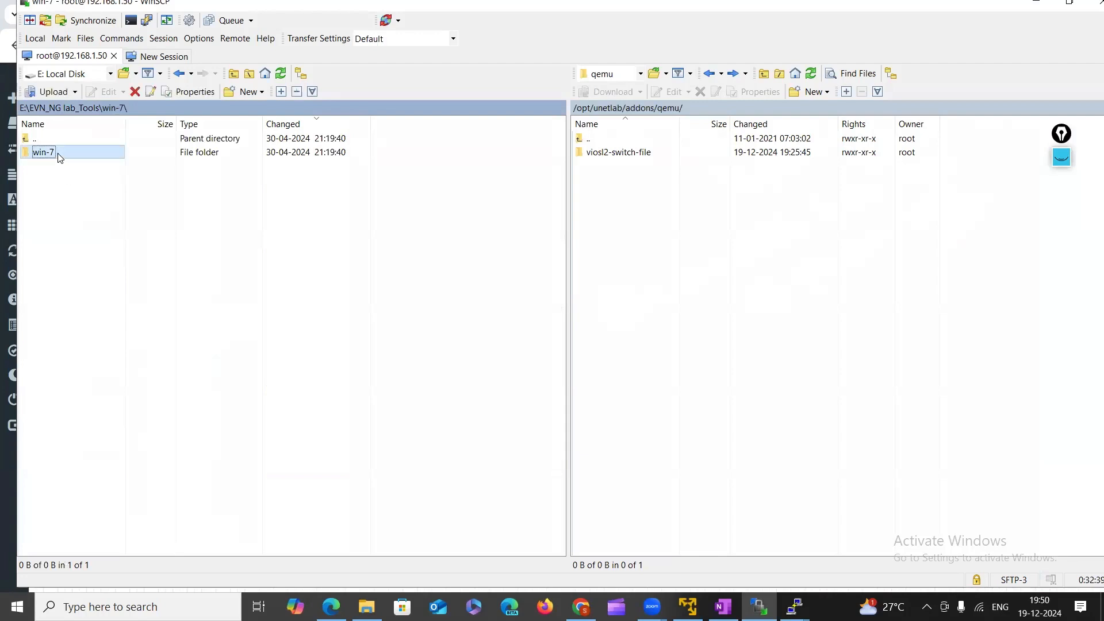
click(180, 74)
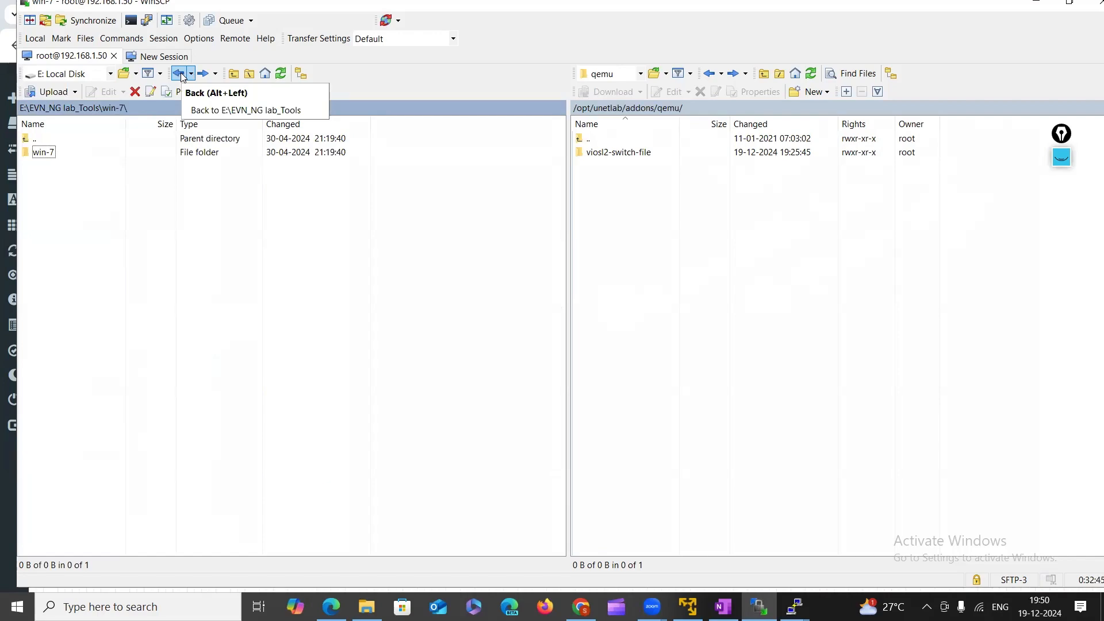
click(180, 73)
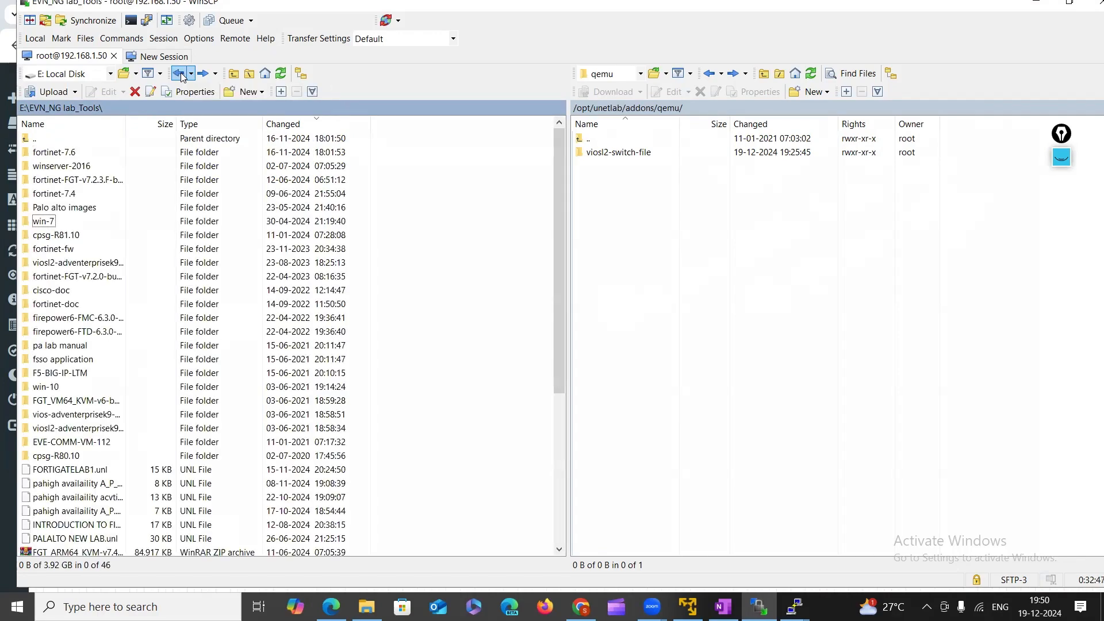
click(43, 228)
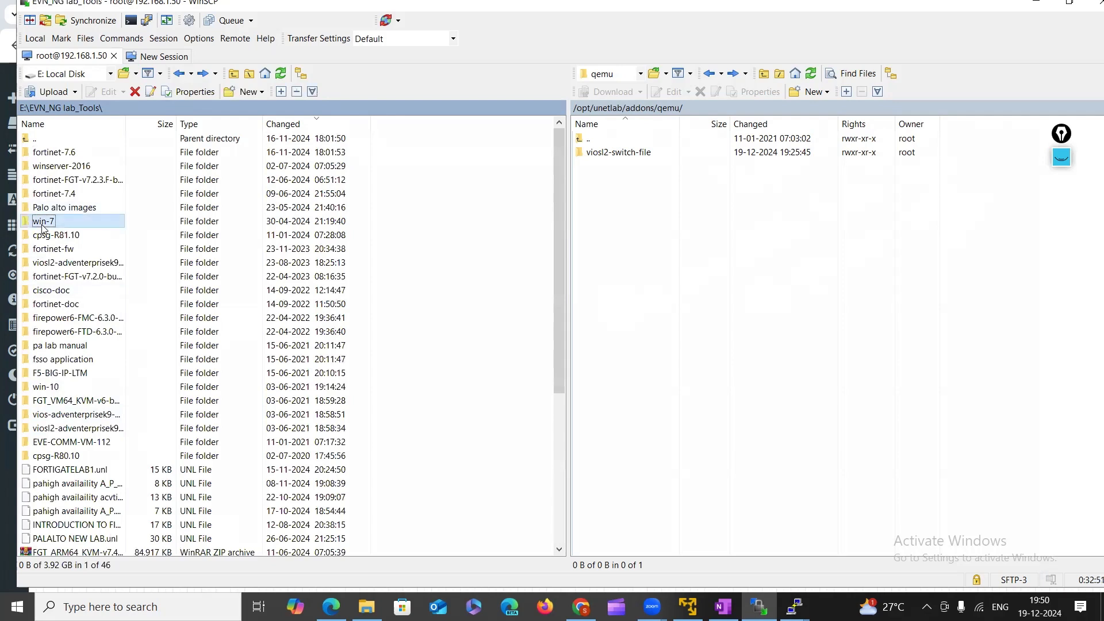
double_click(43, 224)
double_click(46, 153)
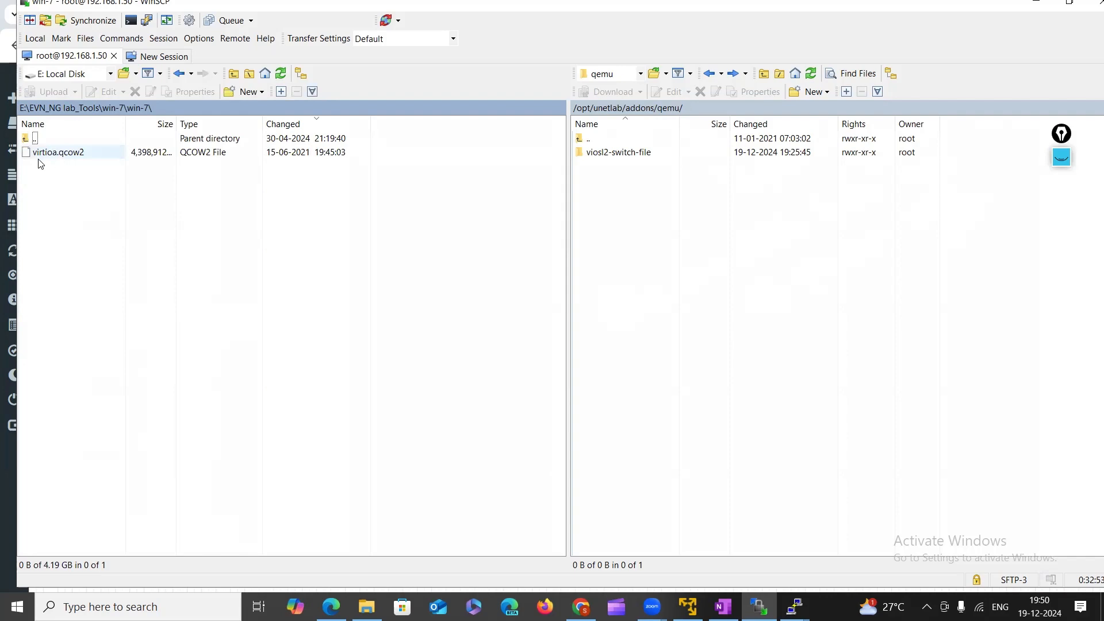
double_click(180, 74)
click(42, 221)
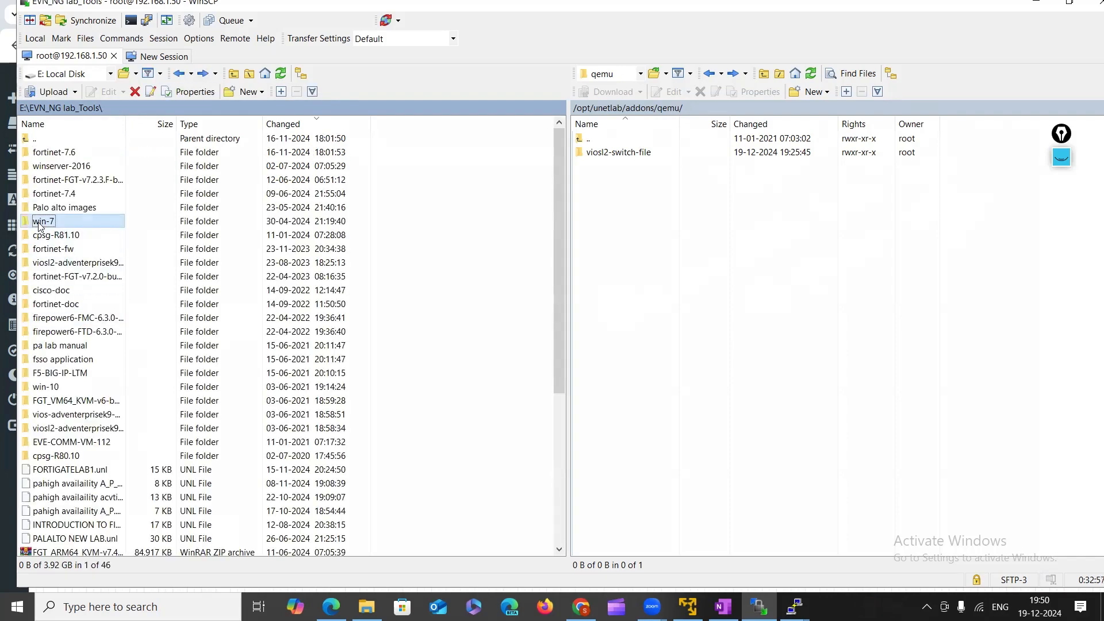
drag(39, 225, 670, 232)
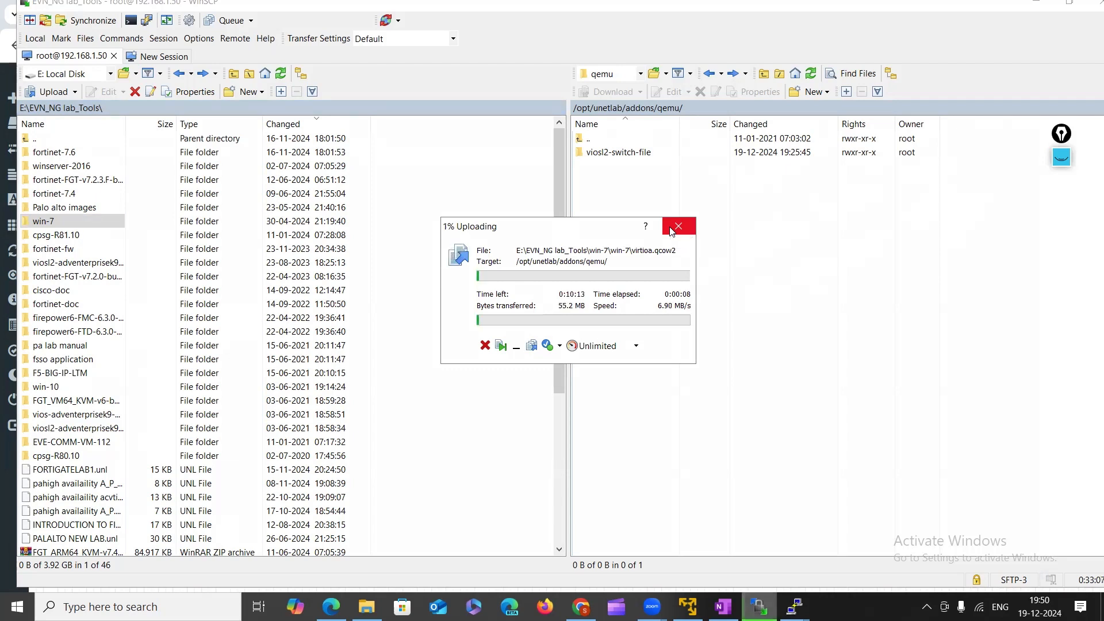
click(672, 228)
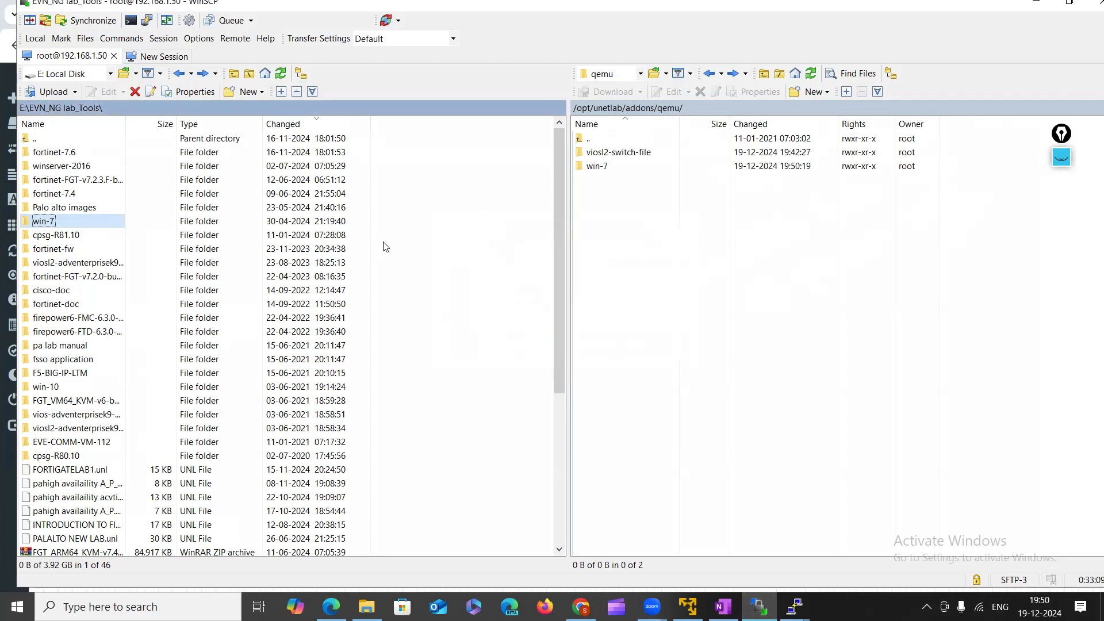
right_click(596, 168)
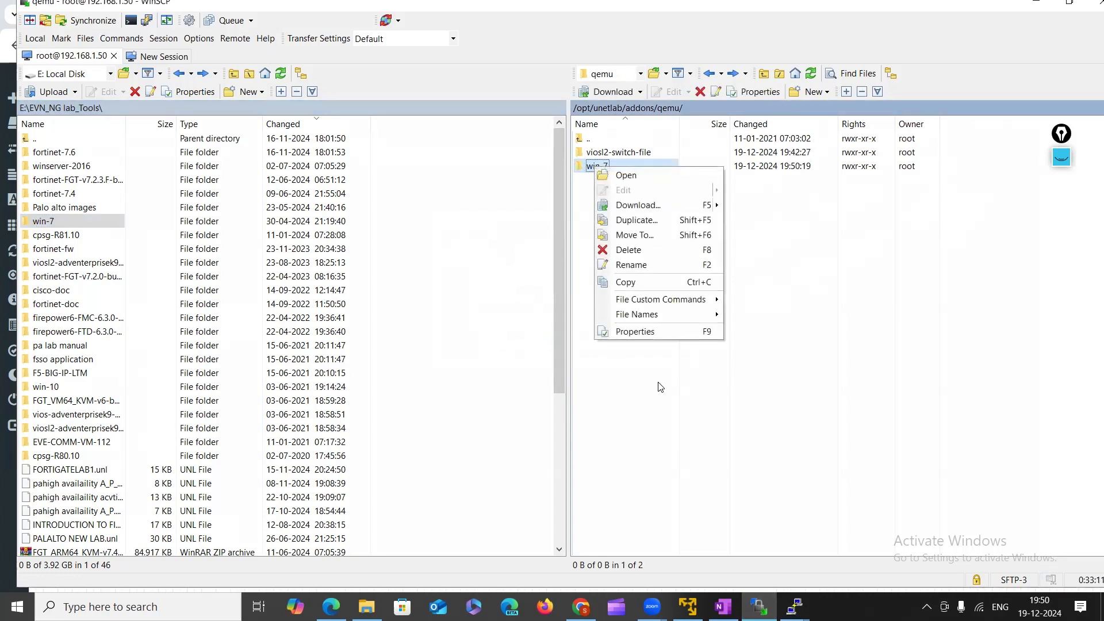
click(636, 250)
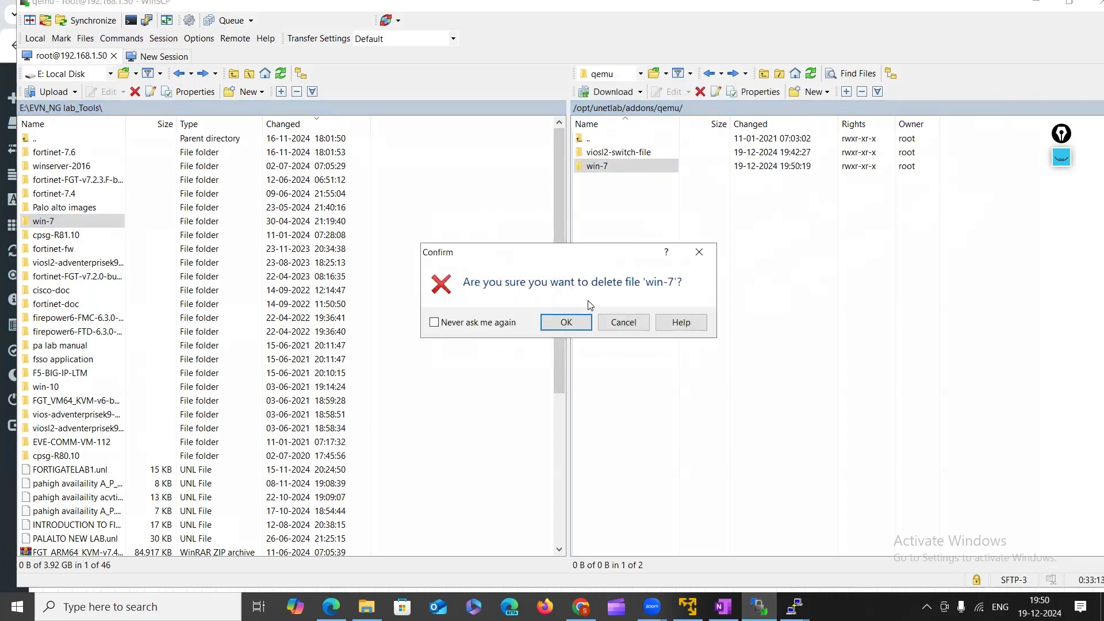
click(565, 320)
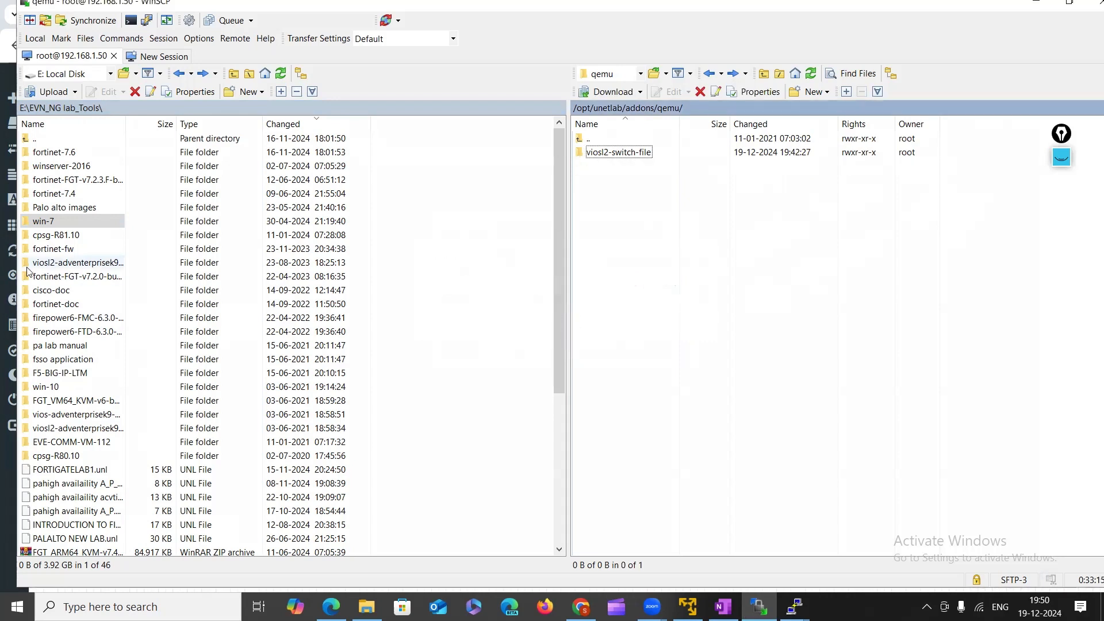
click(37, 250)
double_click(37, 250)
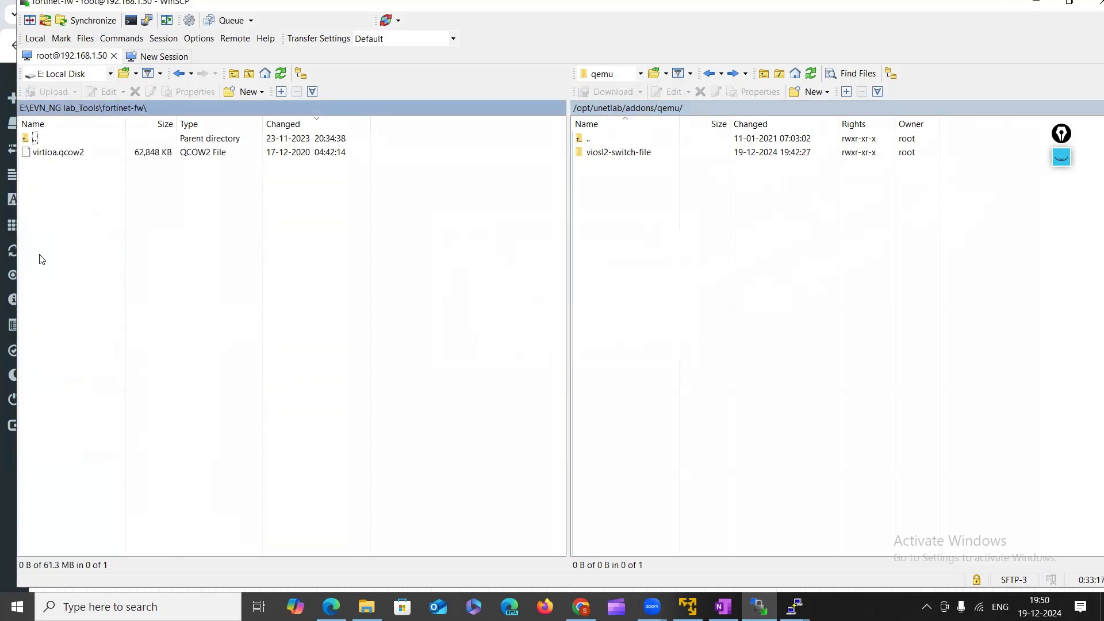
click(183, 76)
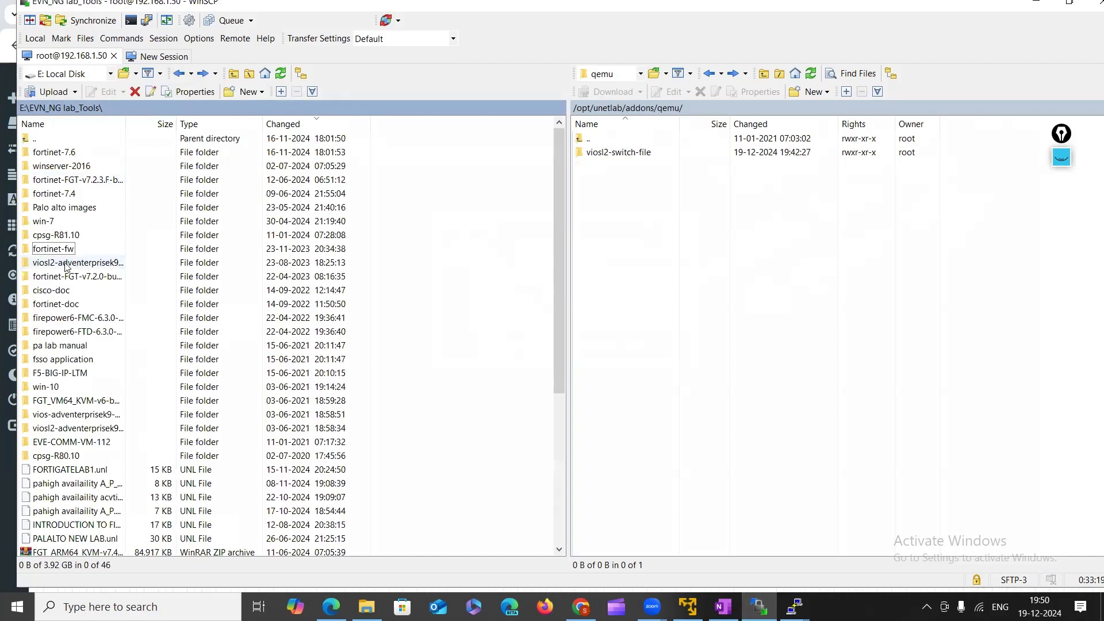
double_click(59, 153)
Copy the local folder name and create a fortinet-7.6 directory in the server's qemu folder.
click(179, 73)
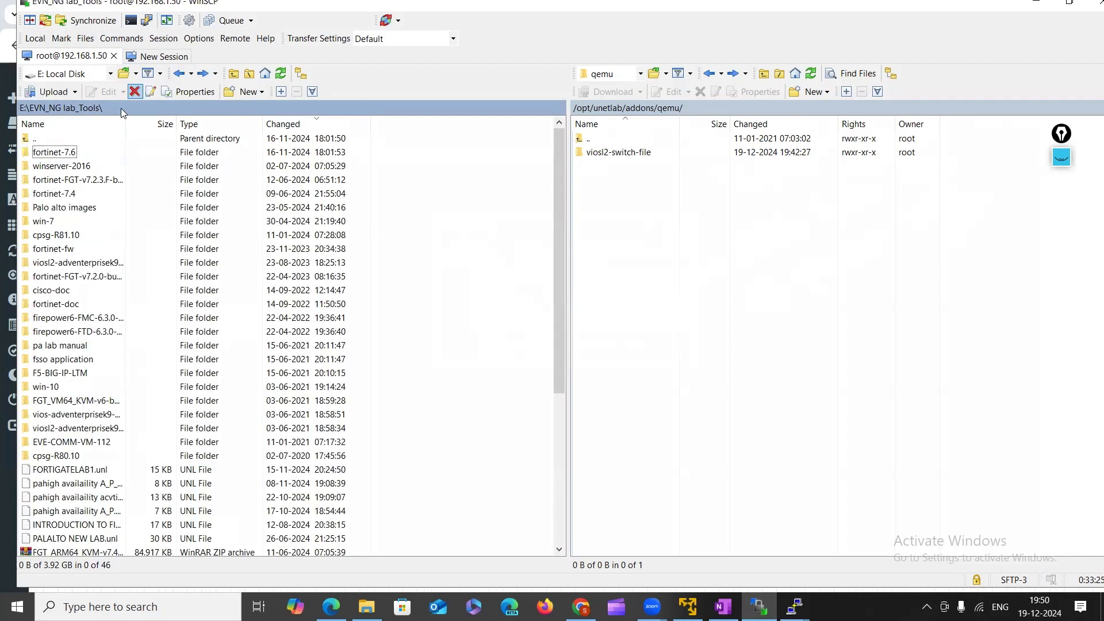
right_click(69, 152)
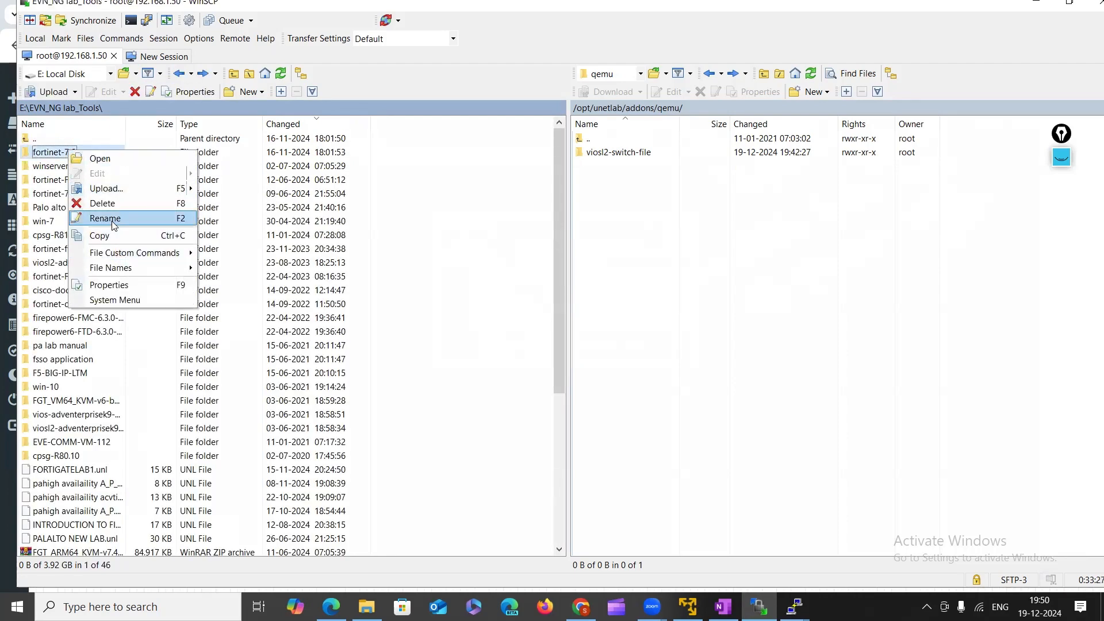
click(106, 219)
key(ctrl+c)
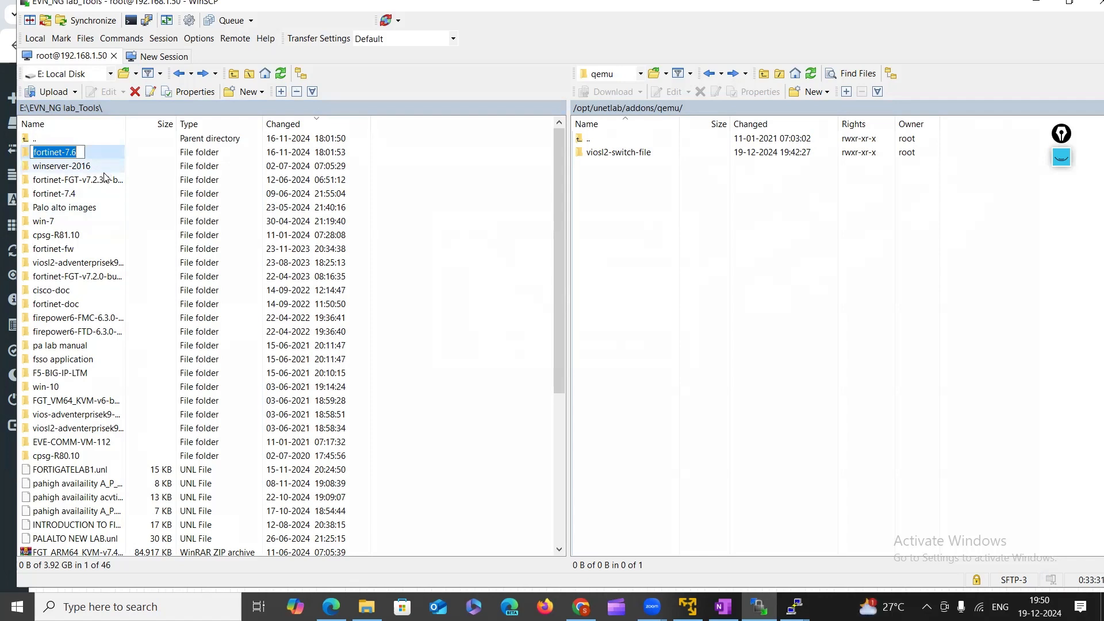
click(713, 219)
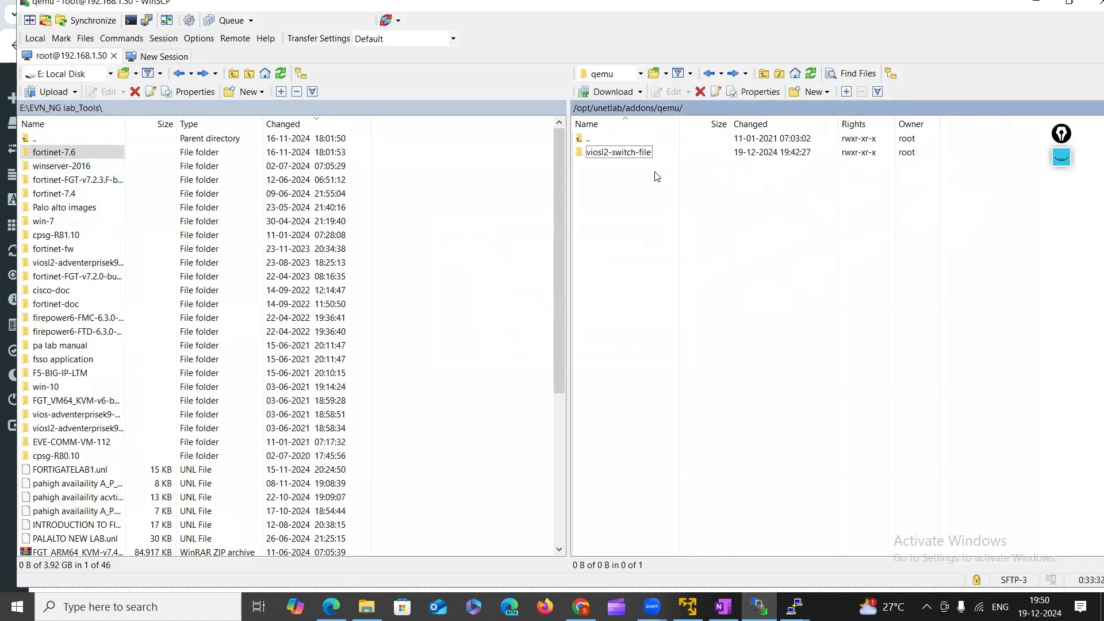
right_click(635, 195)
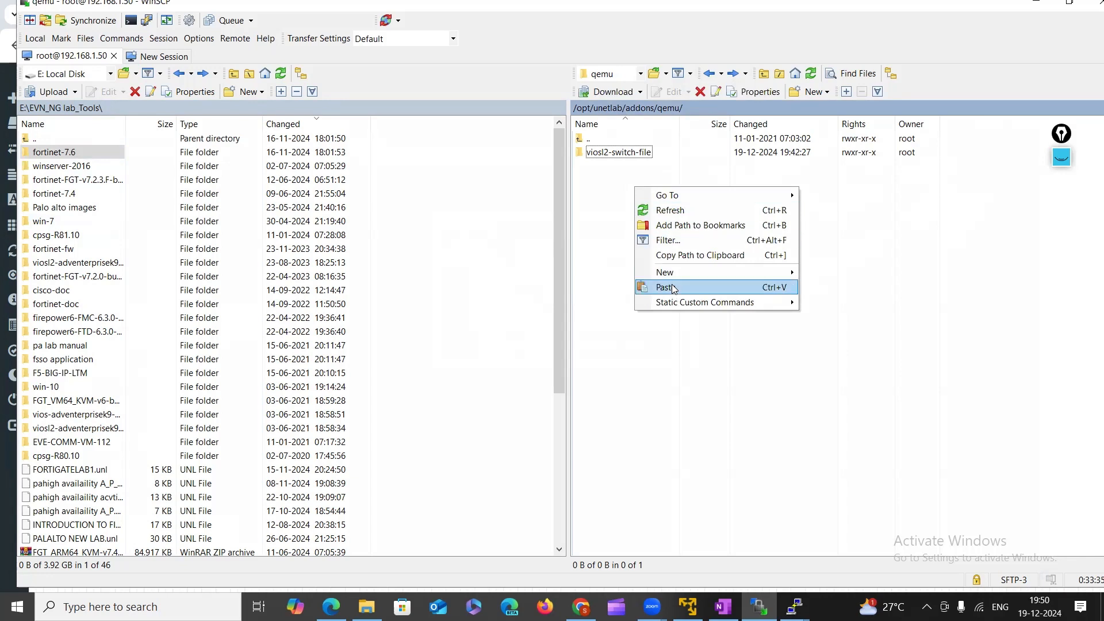
click(843, 288)
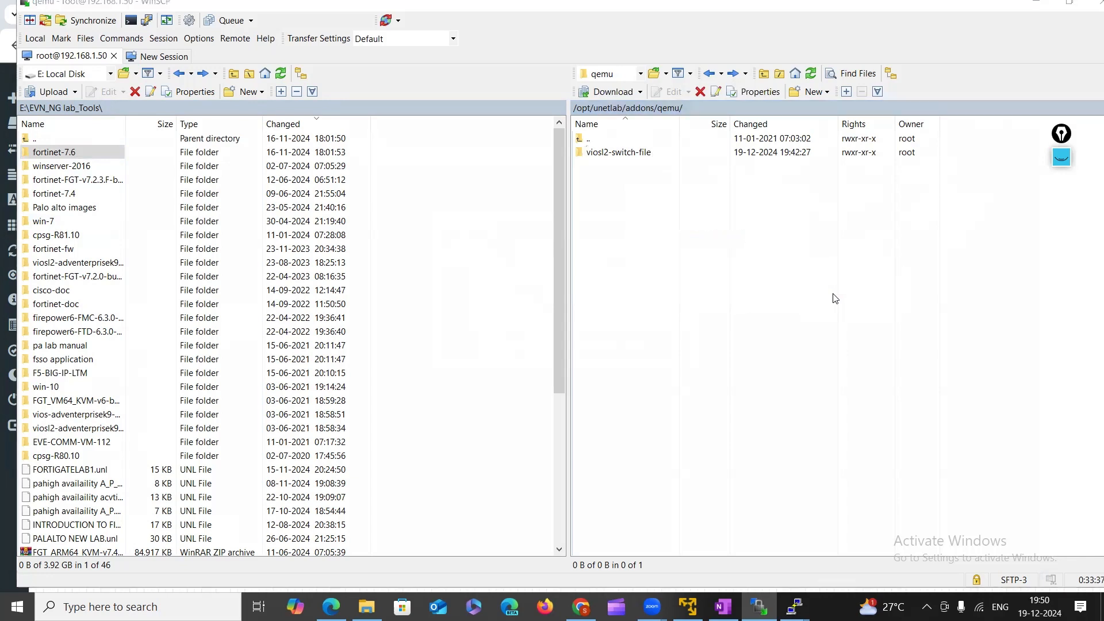
key(ctrl+v)
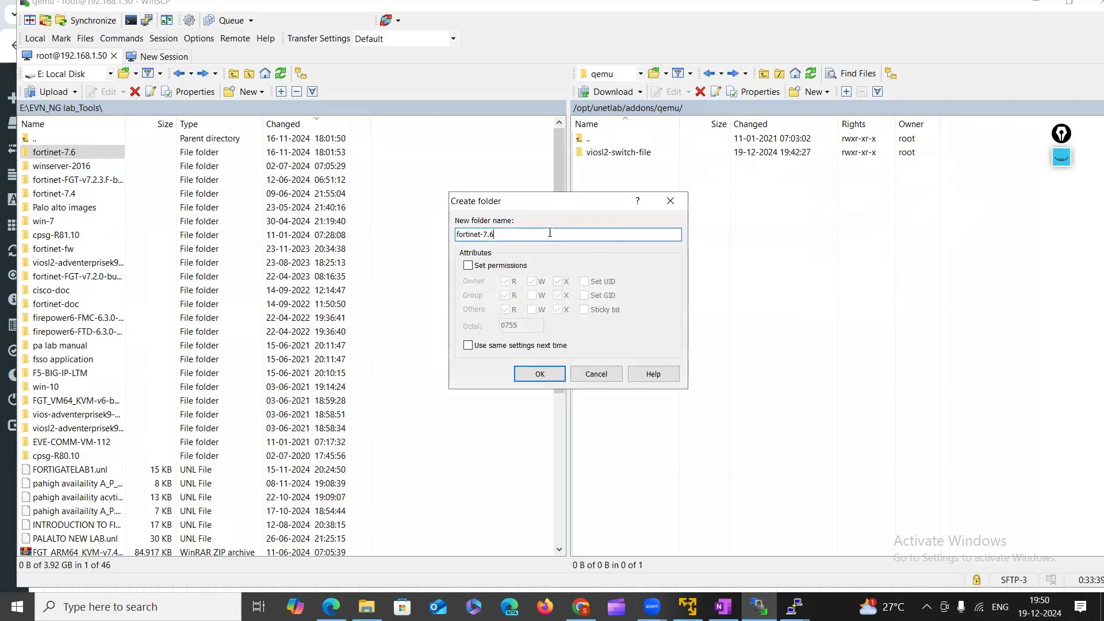
click(540, 375)
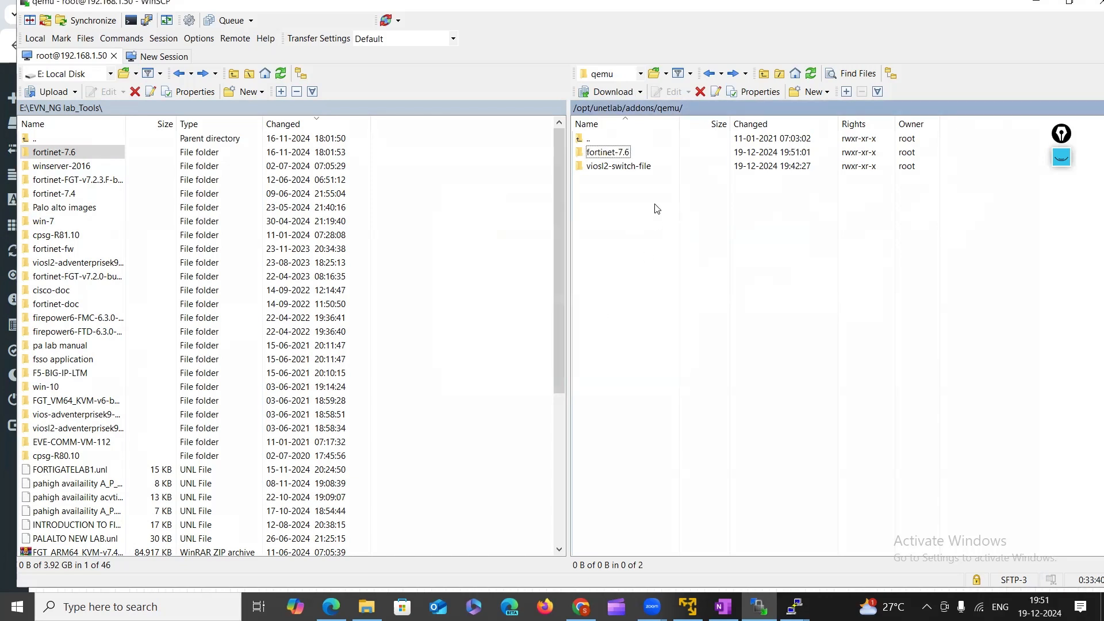
Upload the local fortinet-7.6 folder into it, verify the nested virtioa.qcow2, then return to EVE.
double_click(609, 153)
click(56, 157)
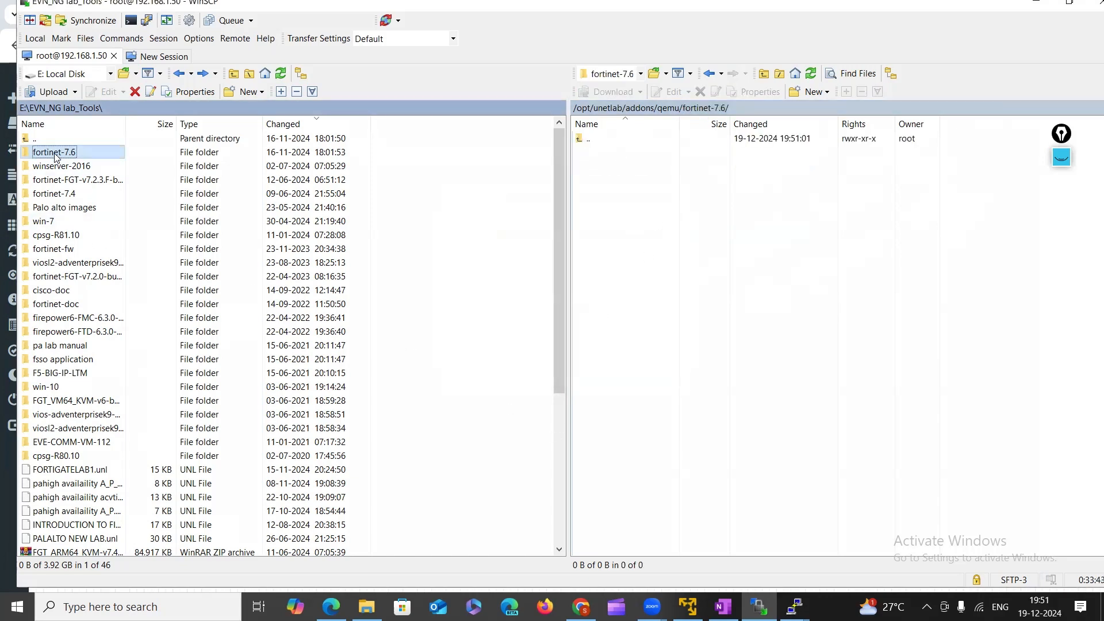
drag(56, 156, 640, 172)
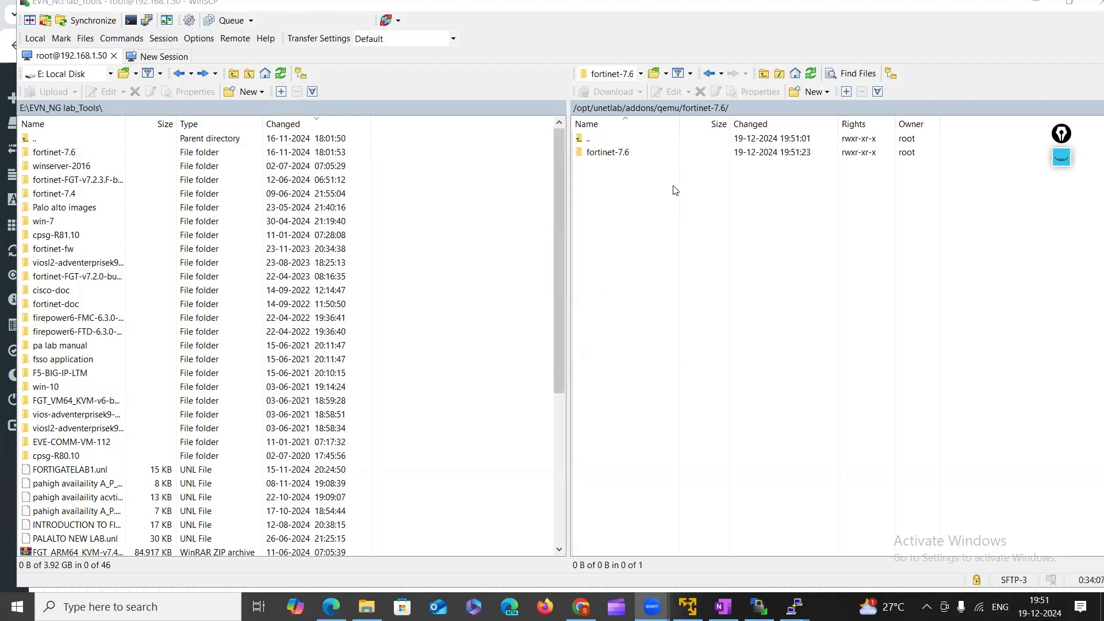
double_click(614, 153)
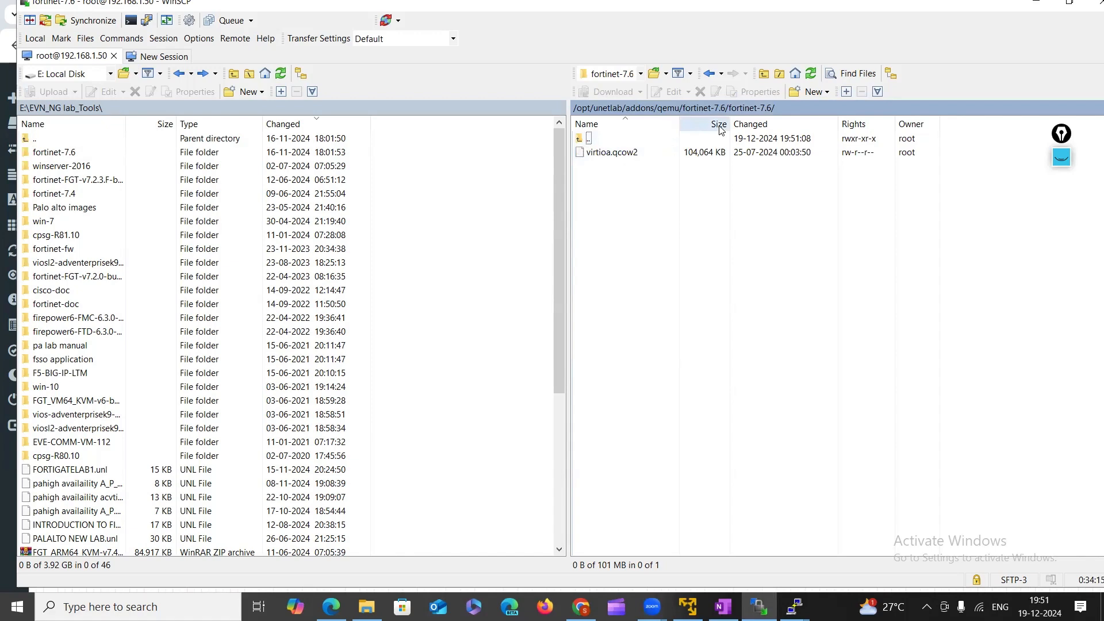
click(710, 74)
click(581, 606)
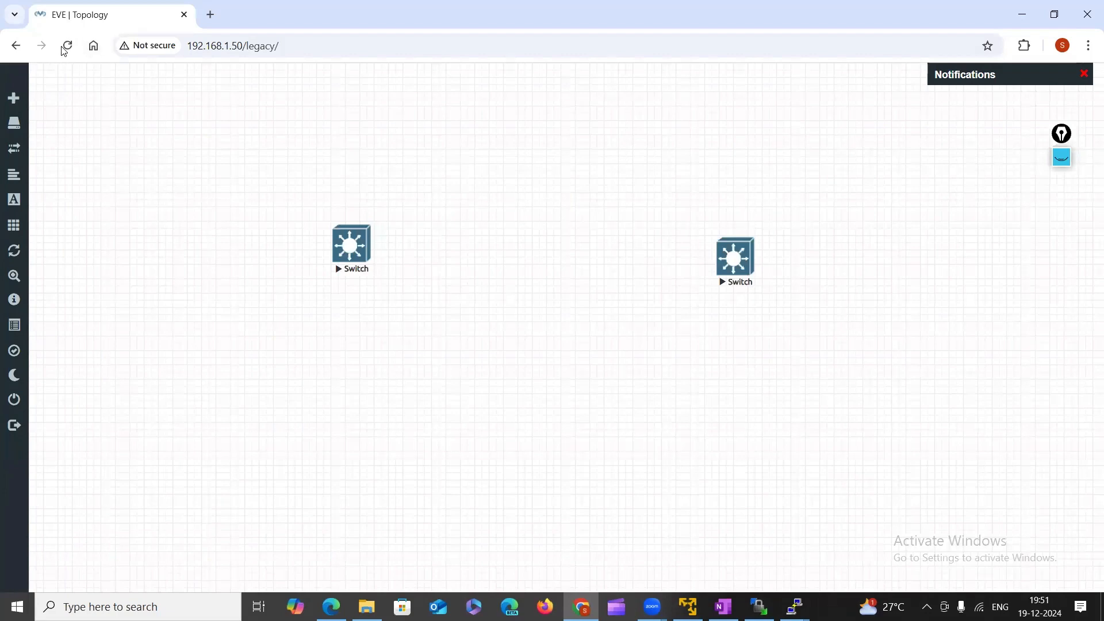
Reload the topology and add a Fortinet FortiGate node to the lab.
click(65, 48)
right_click(441, 183)
click(486, 217)
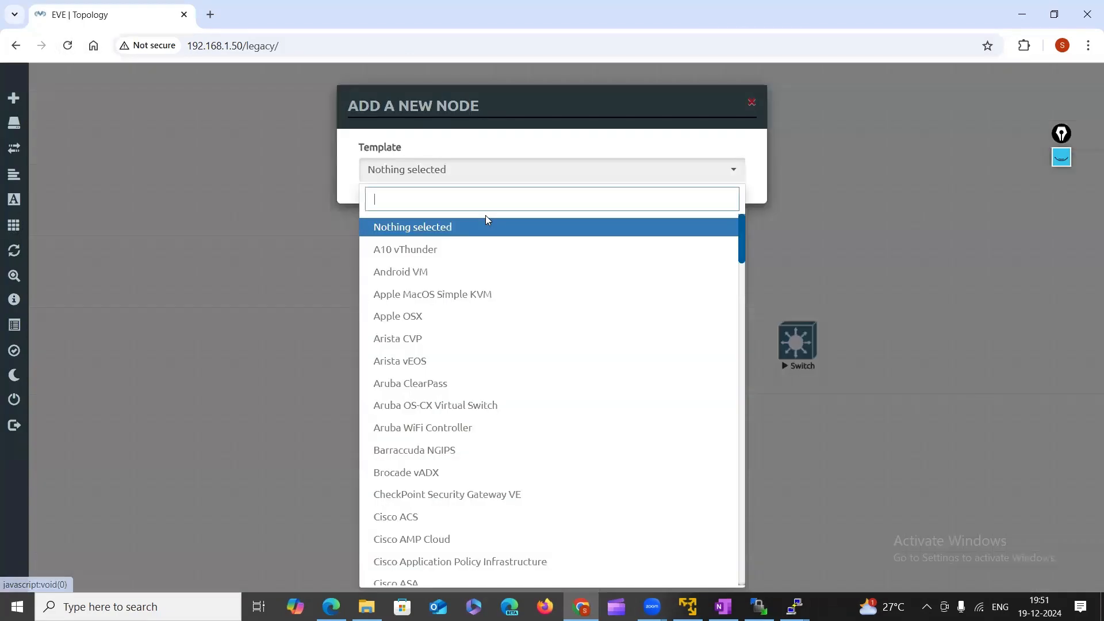
text(fo)
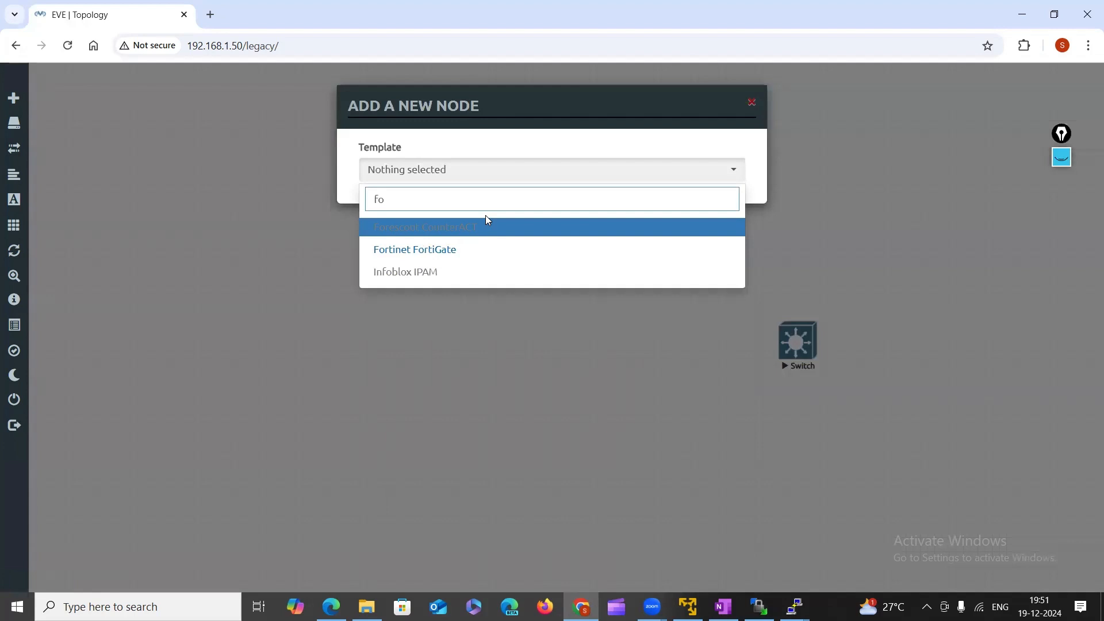
click(458, 251)
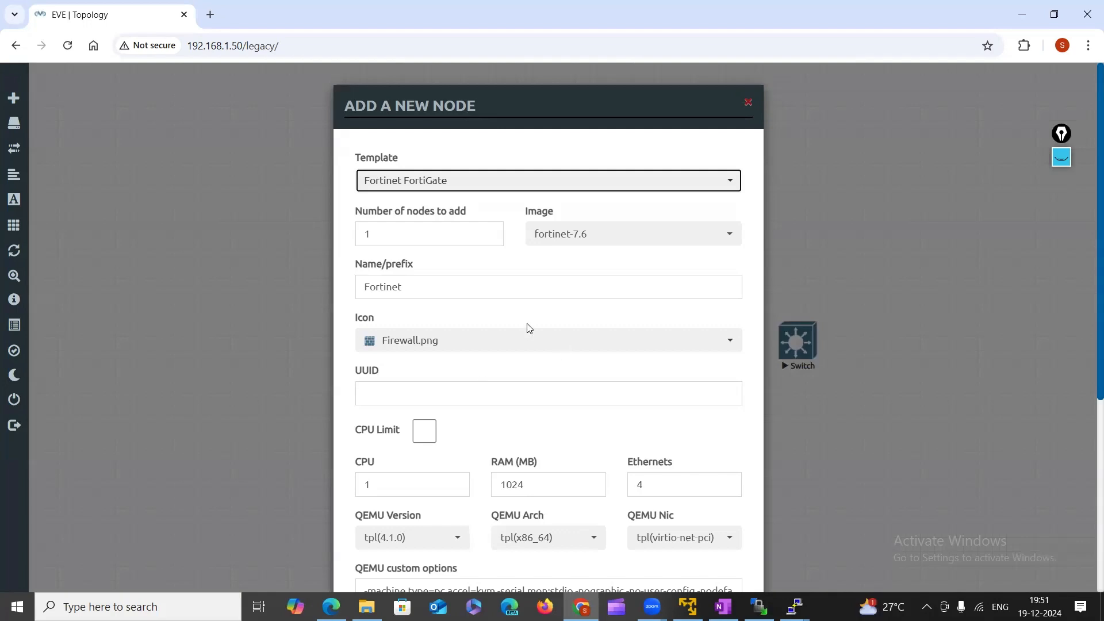
scroll(529, 328, down, 5)
click(481, 551)
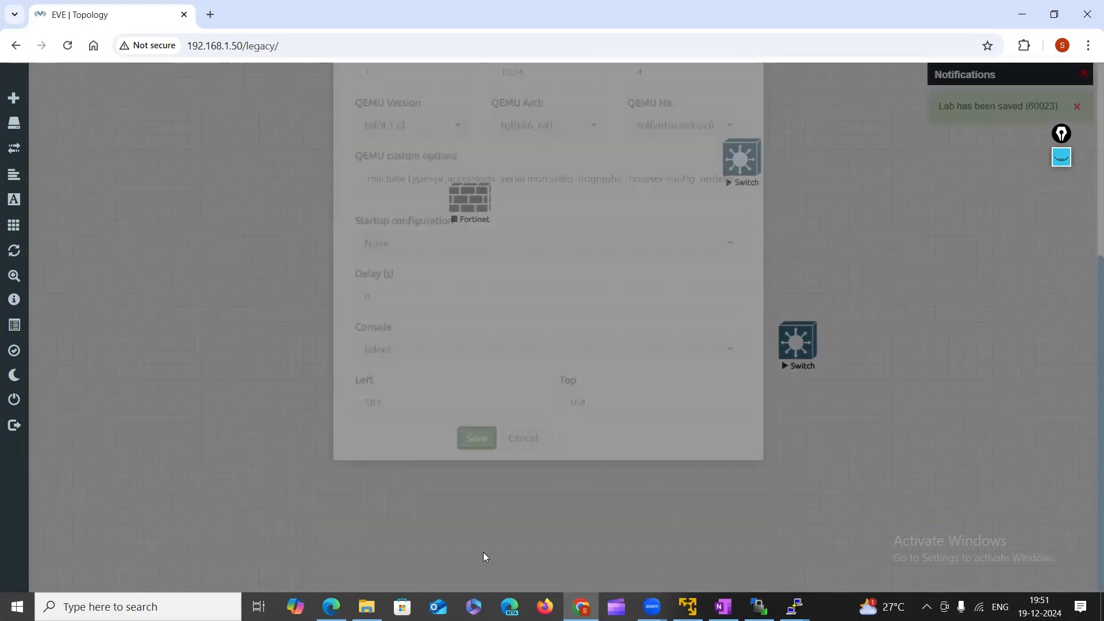
Move the Fortinet node into open space, start it, and open its telnet console.
drag(486, 198, 387, 241)
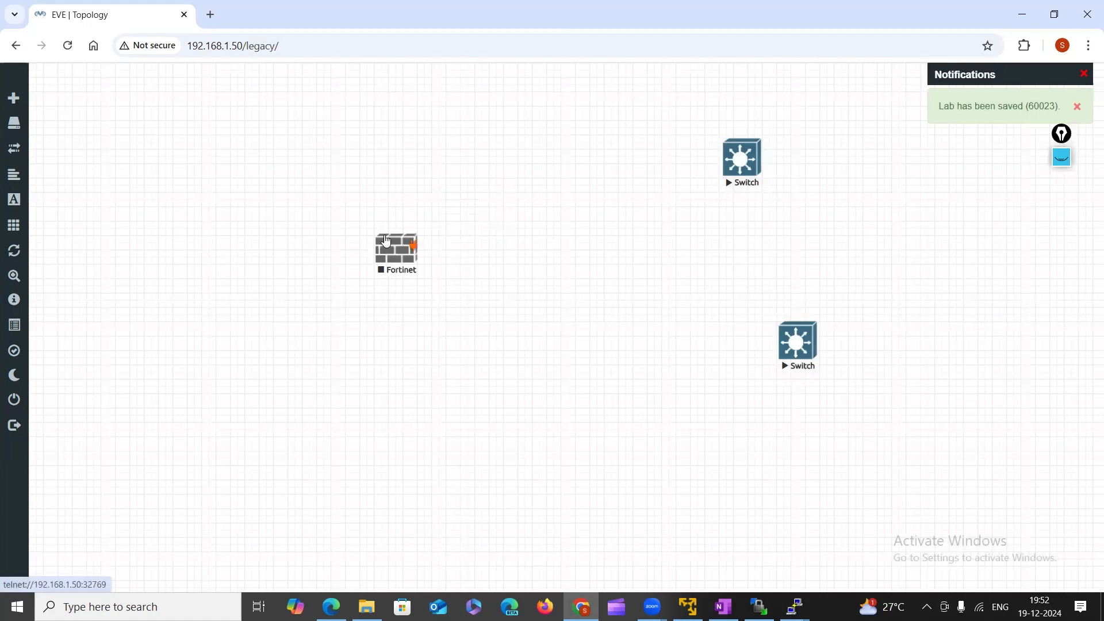
right_click(387, 241)
click(446, 278)
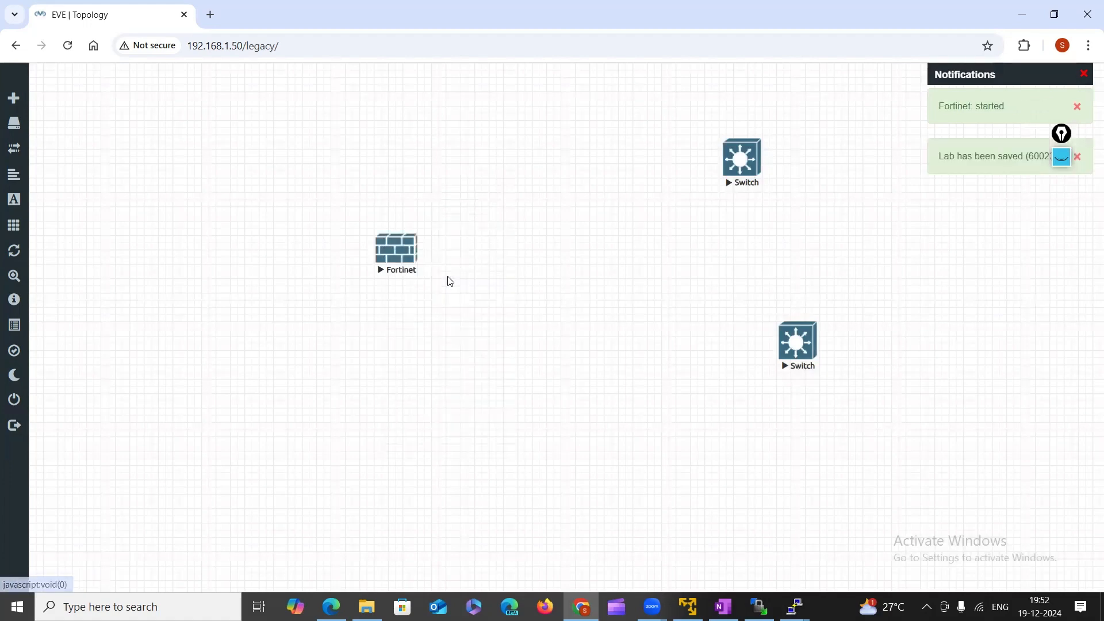
click(406, 262)
click(558, 164)
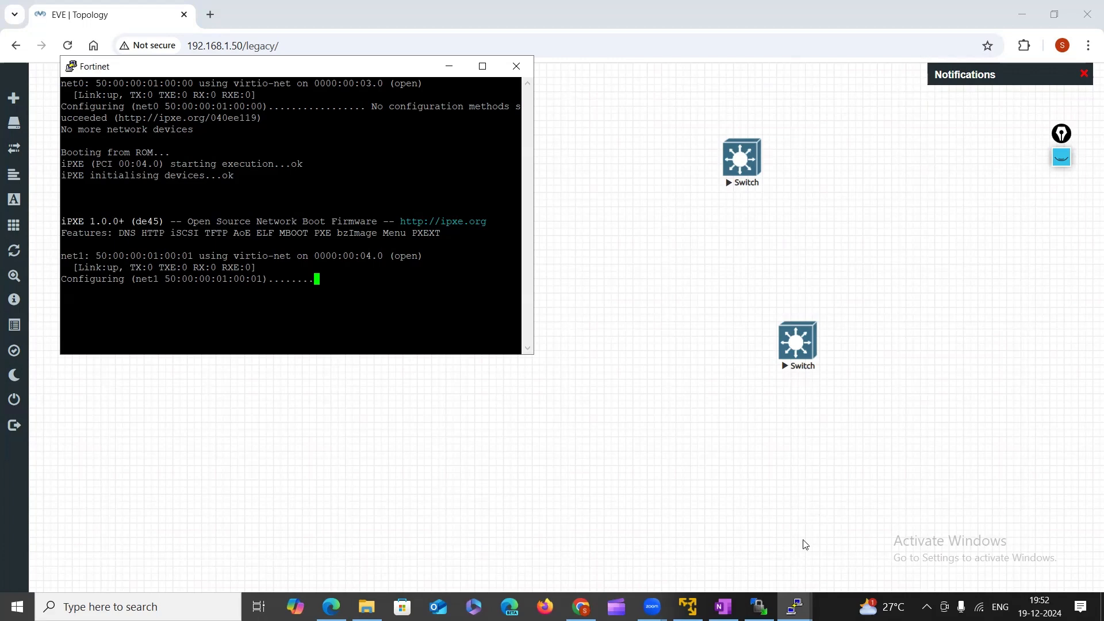
click(796, 607)
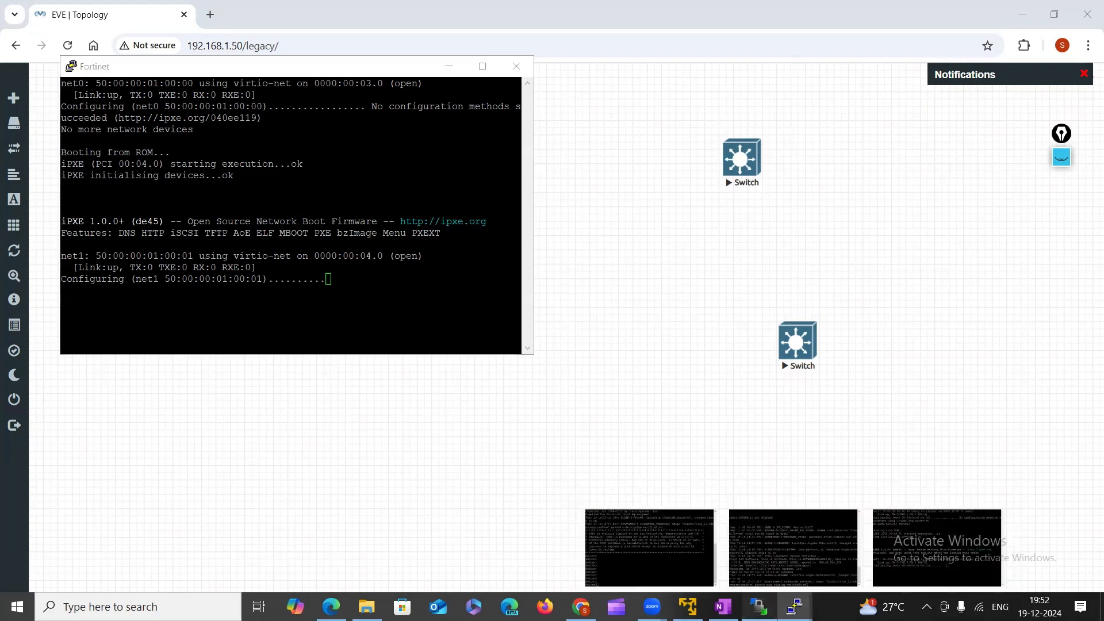
Confirm virtioa.qcow2 sits in fortinet-7.6/fortinet-7.6 on the server, check the Fortinet console, then return to EVE.
click(759, 606)
double_click(600, 156)
click(601, 157)
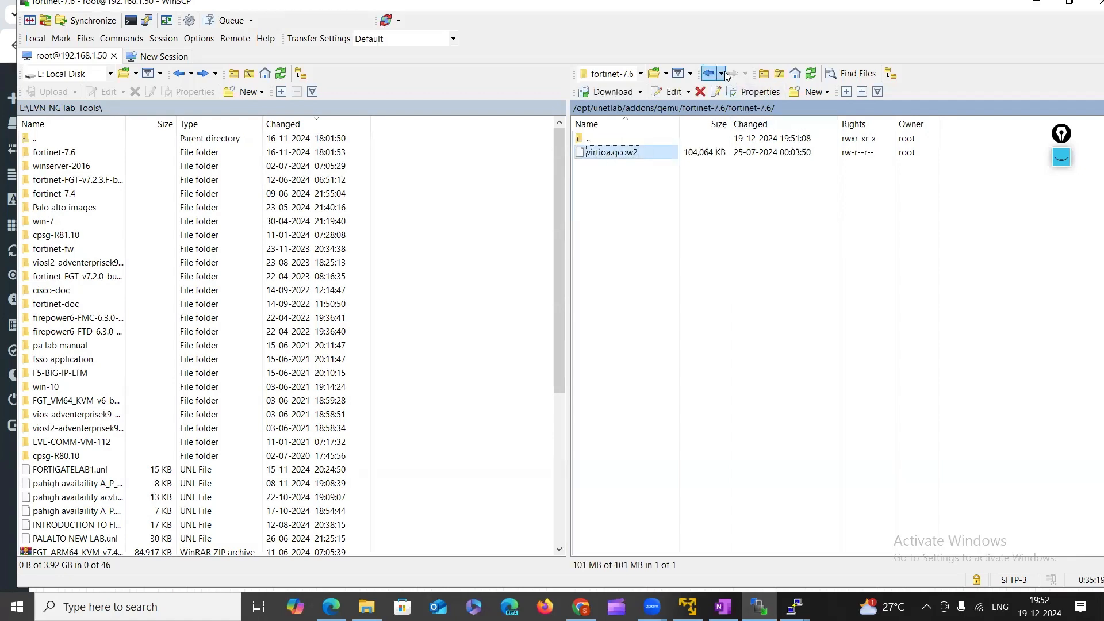
click(709, 73)
double_click(628, 157)
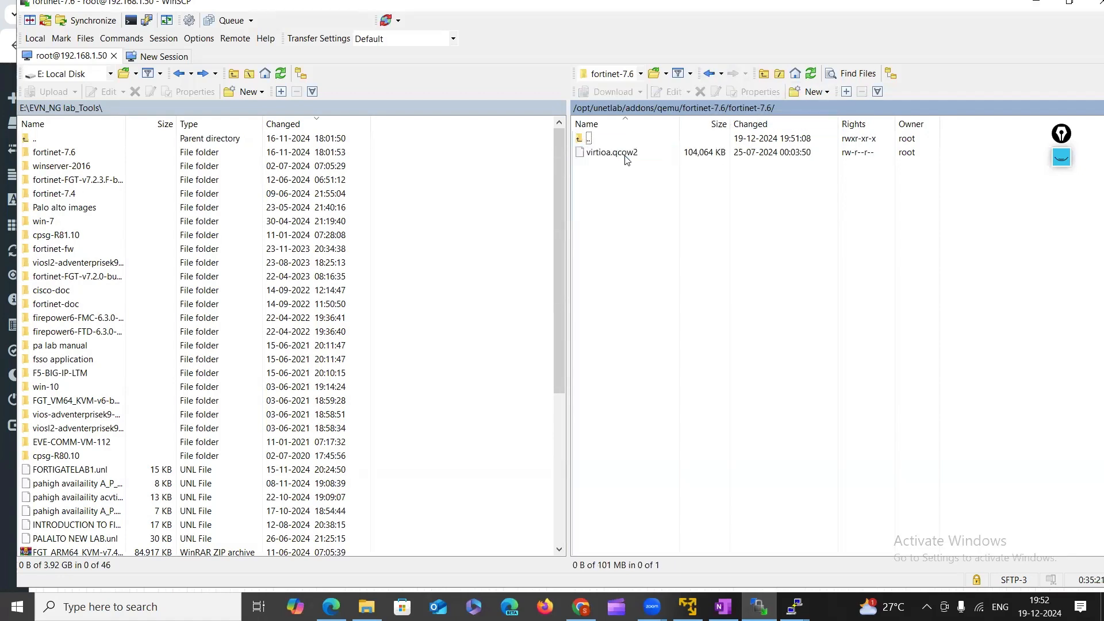
click(628, 154)
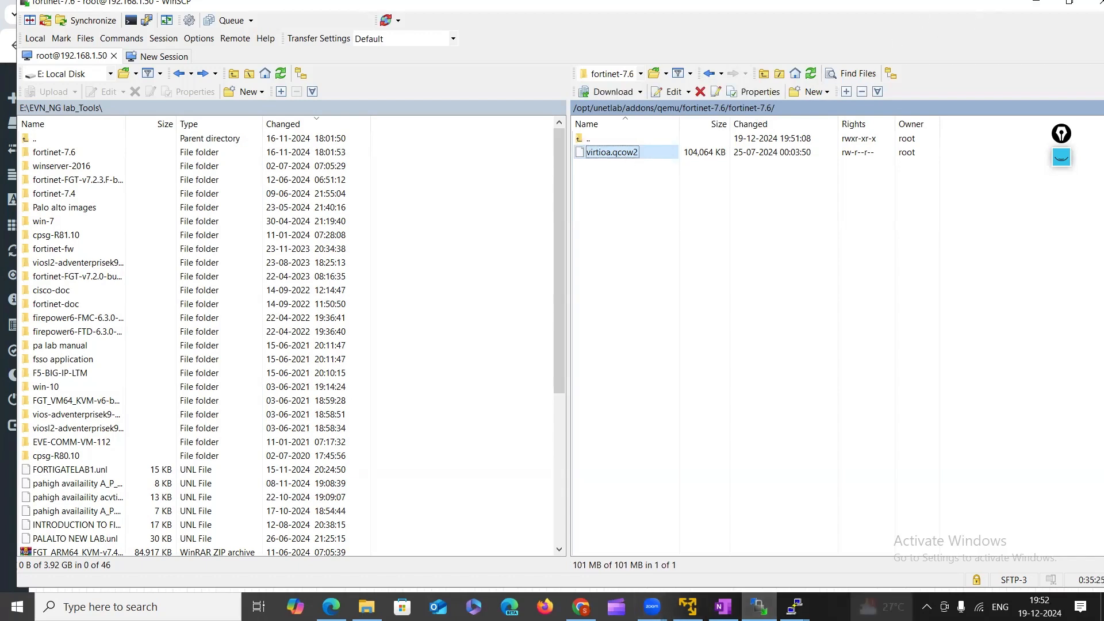
click(795, 606)
click(907, 559)
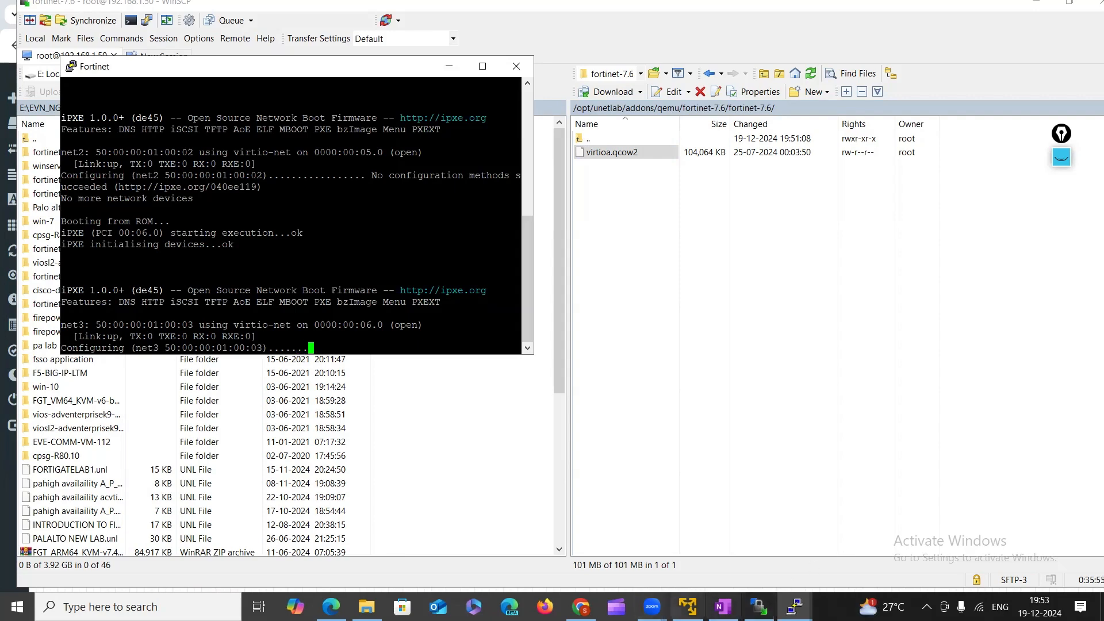
click(581, 606)
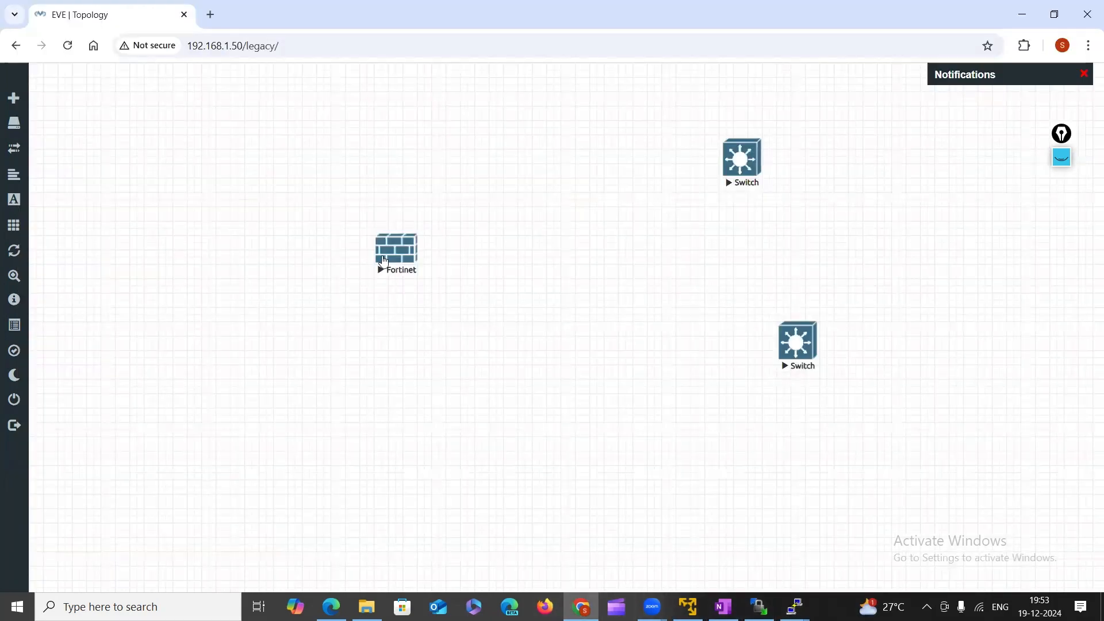
Start adding another Fortinet FortiGate node to check its Ethernets value of 4, then cancel without saving.
click(401, 248)
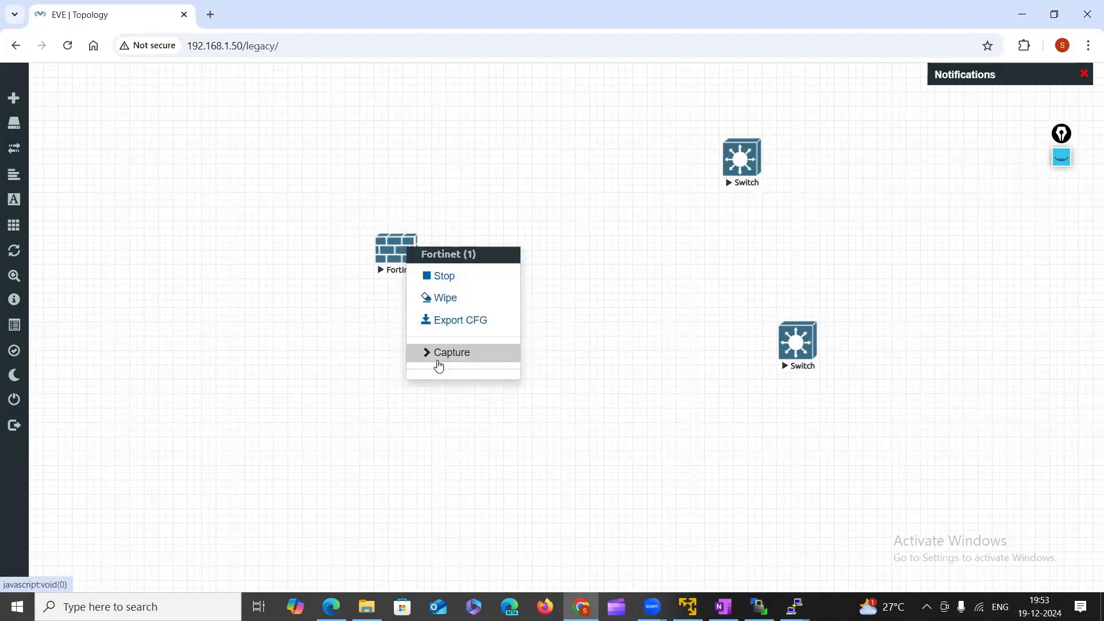
click(320, 260)
right_click(609, 214)
click(660, 238)
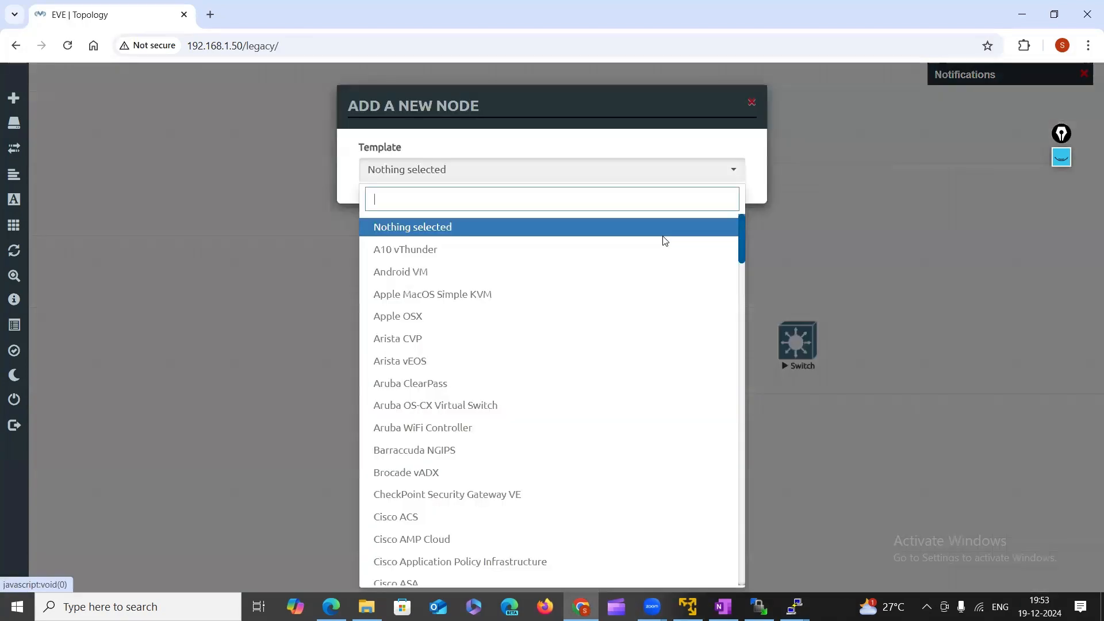
text(fo)
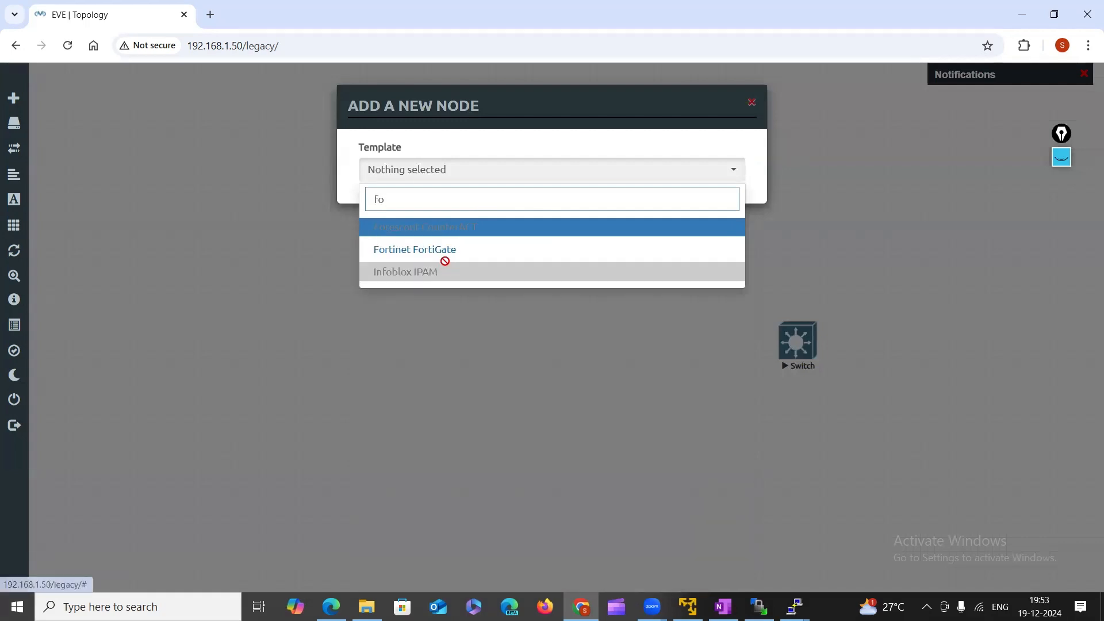
click(445, 257)
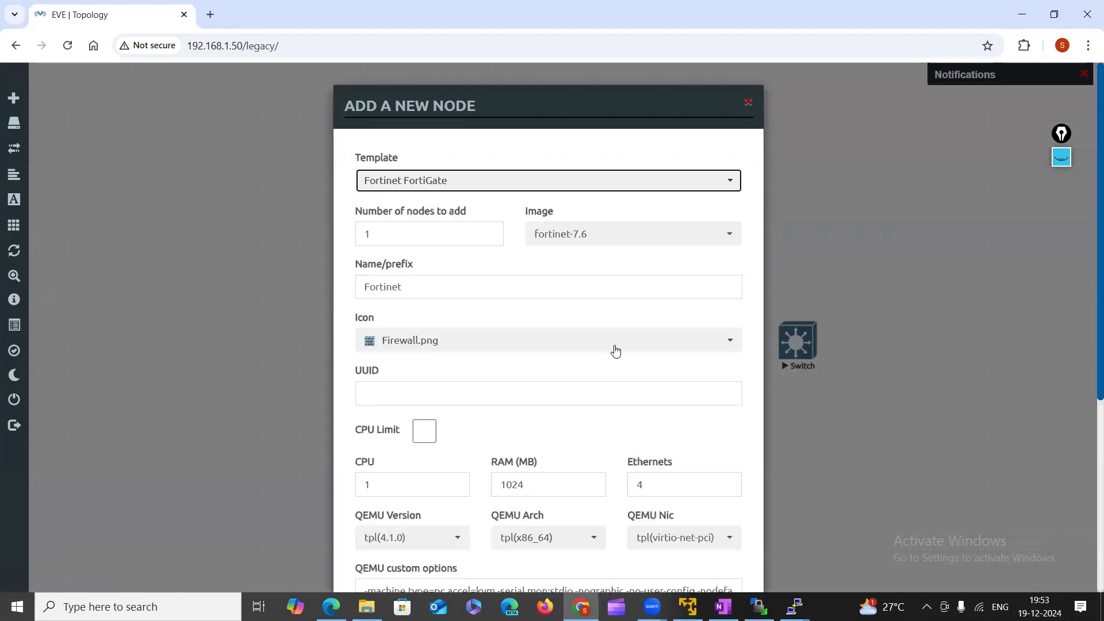
click(652, 490)
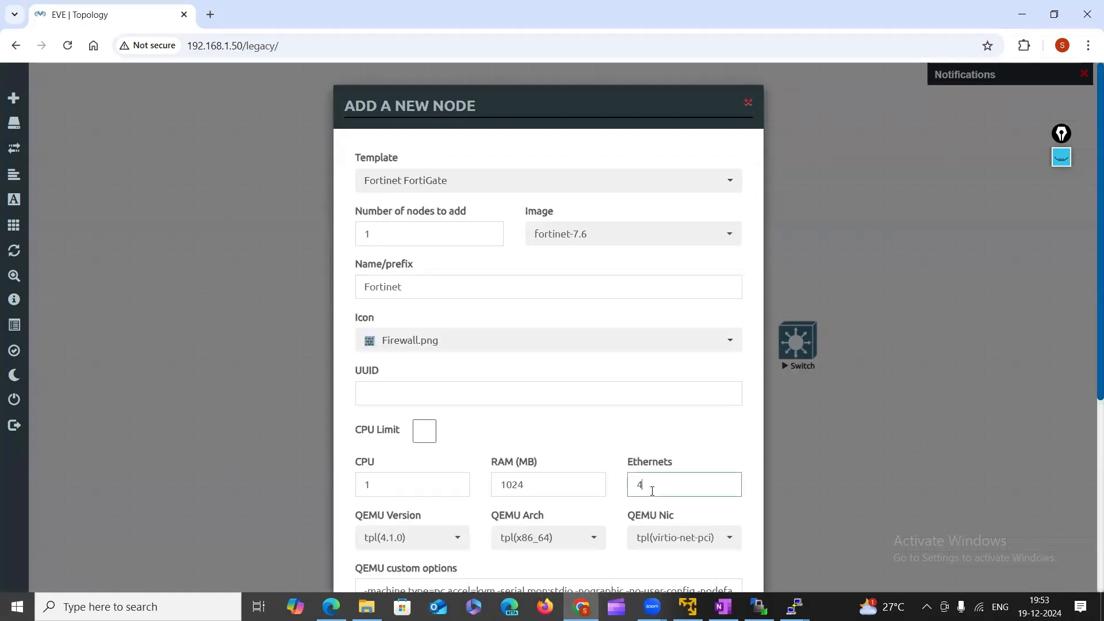
click(748, 103)
Highlight 'No bootable device.' in the Fortinet console, back out to the outer fortinet-7.6 folder, and reopen the canvas menu.
mouse_move(794, 606)
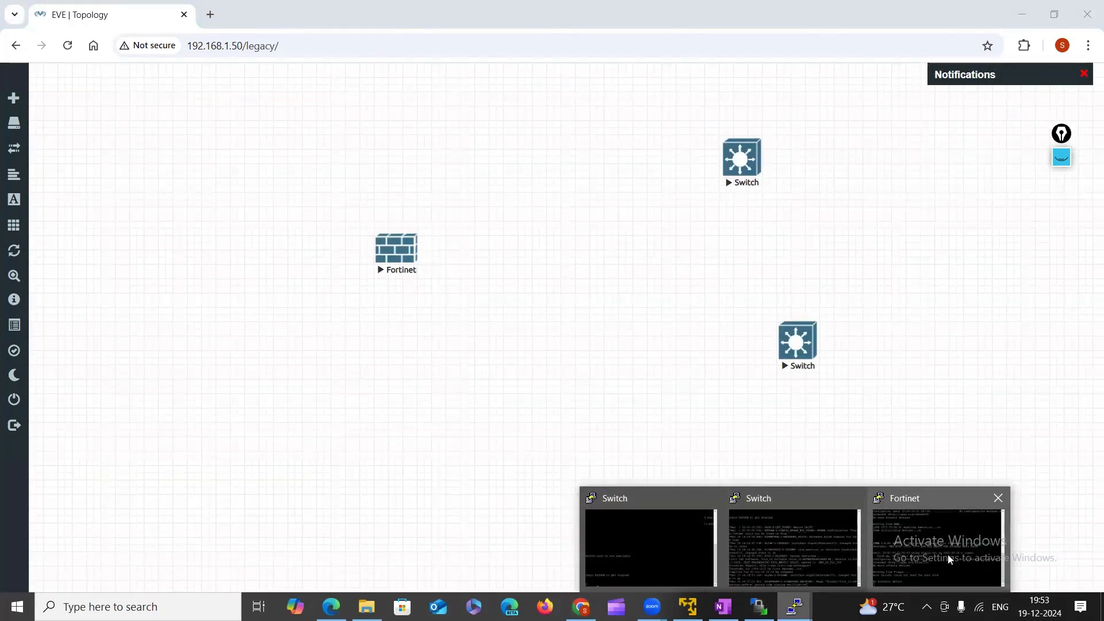
click(948, 555)
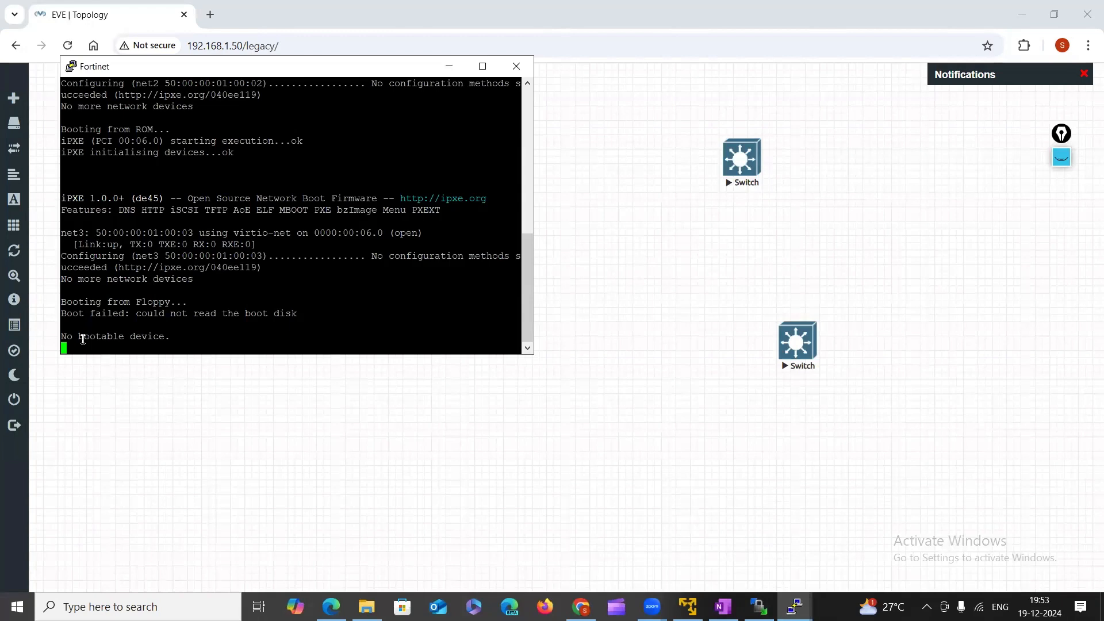
drag(67, 339, 239, 337)
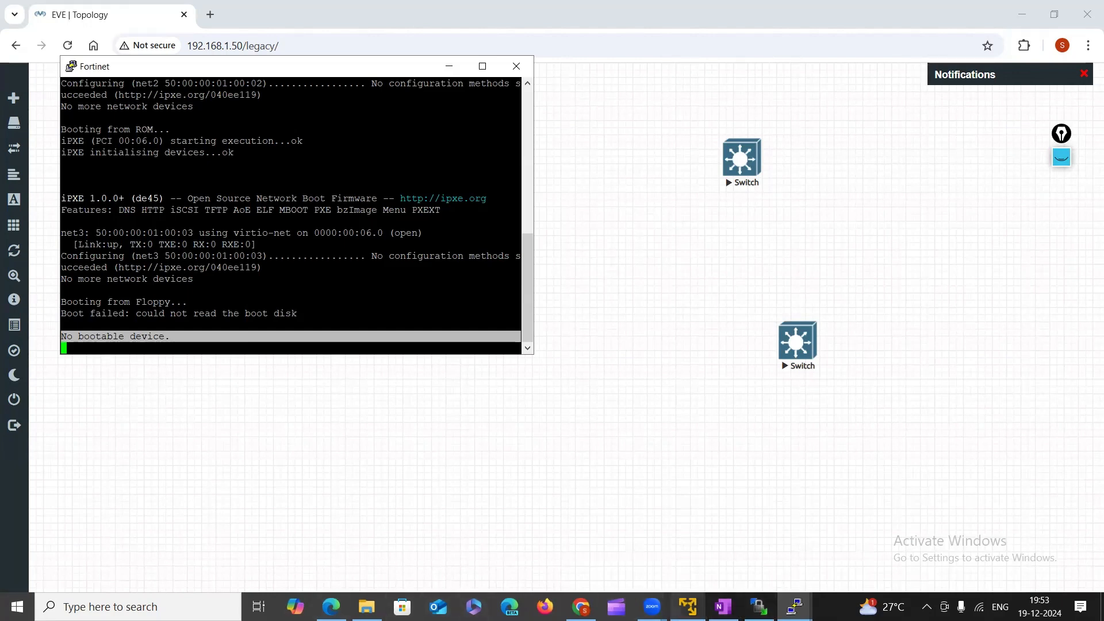
click(580, 606)
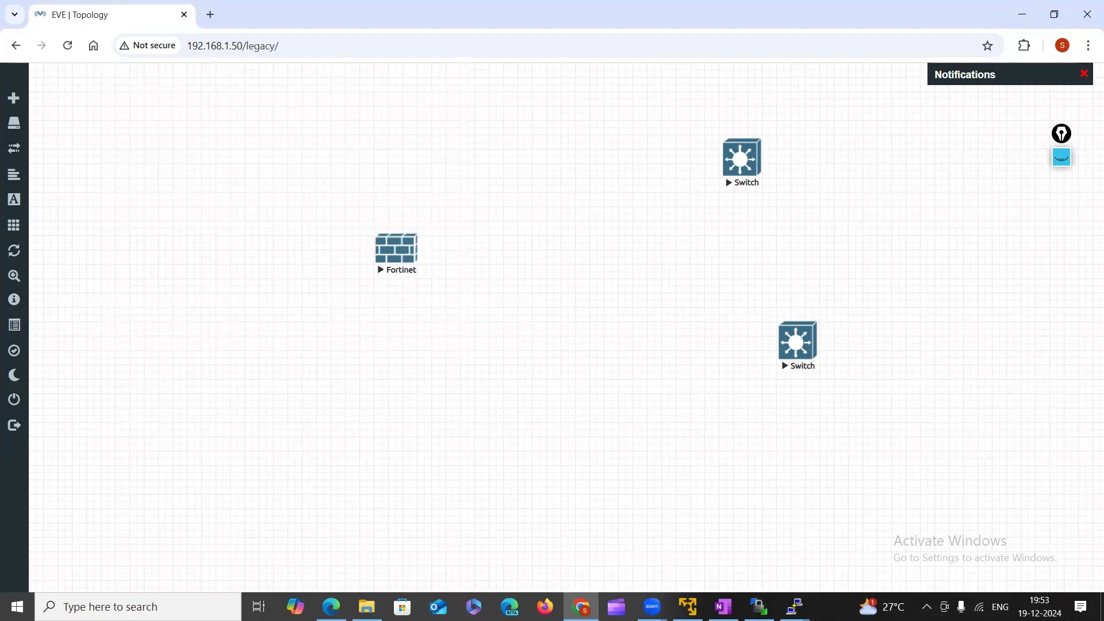
click(759, 607)
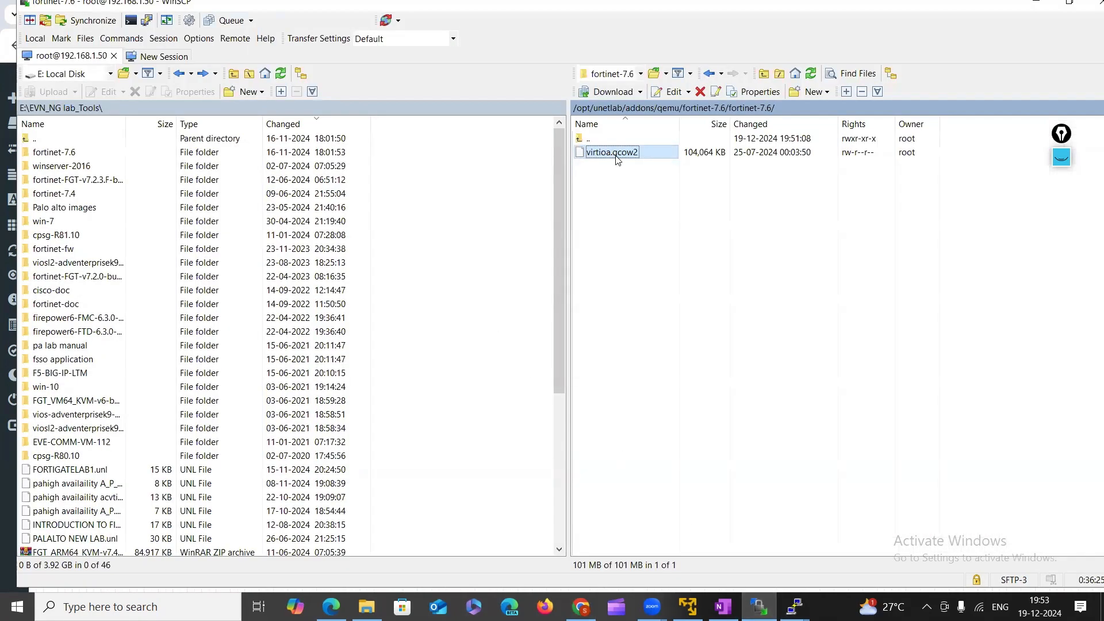
click(618, 170)
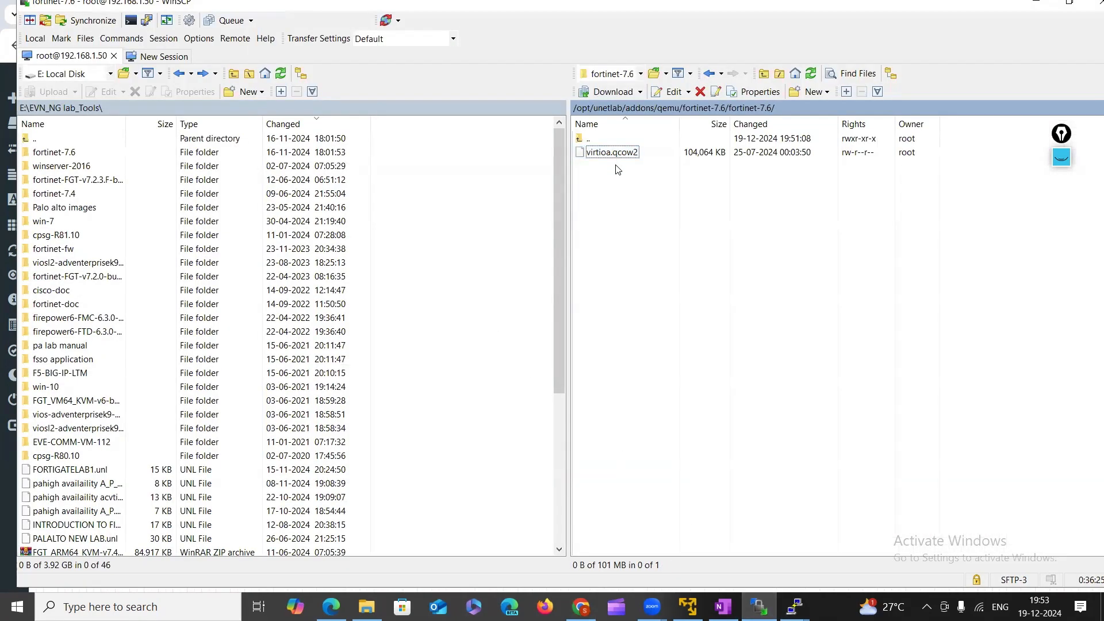
click(710, 74)
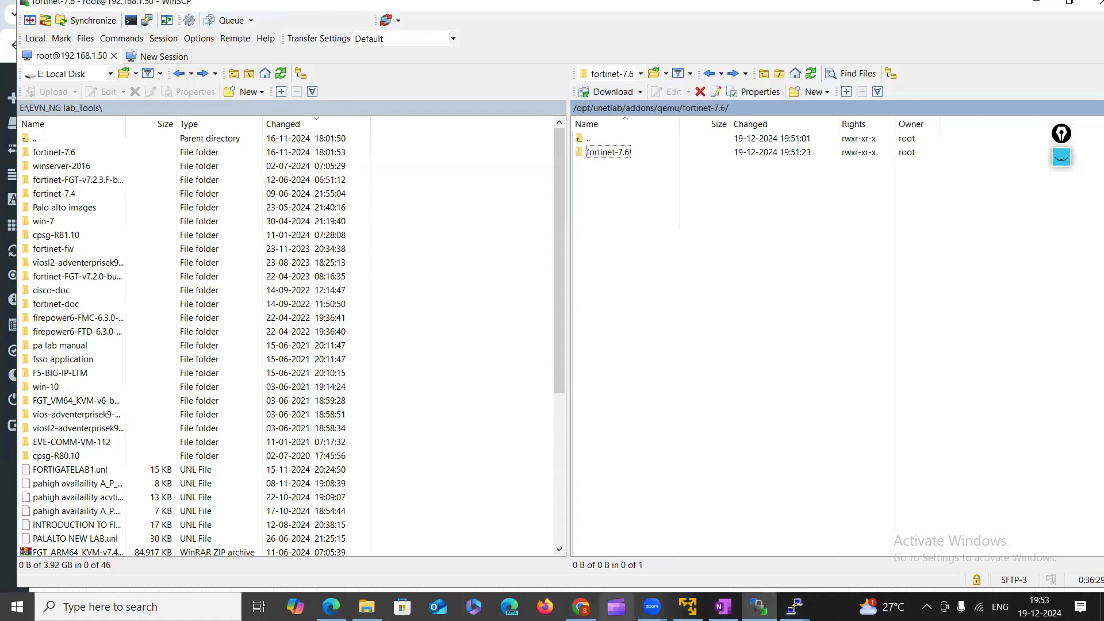
click(580, 606)
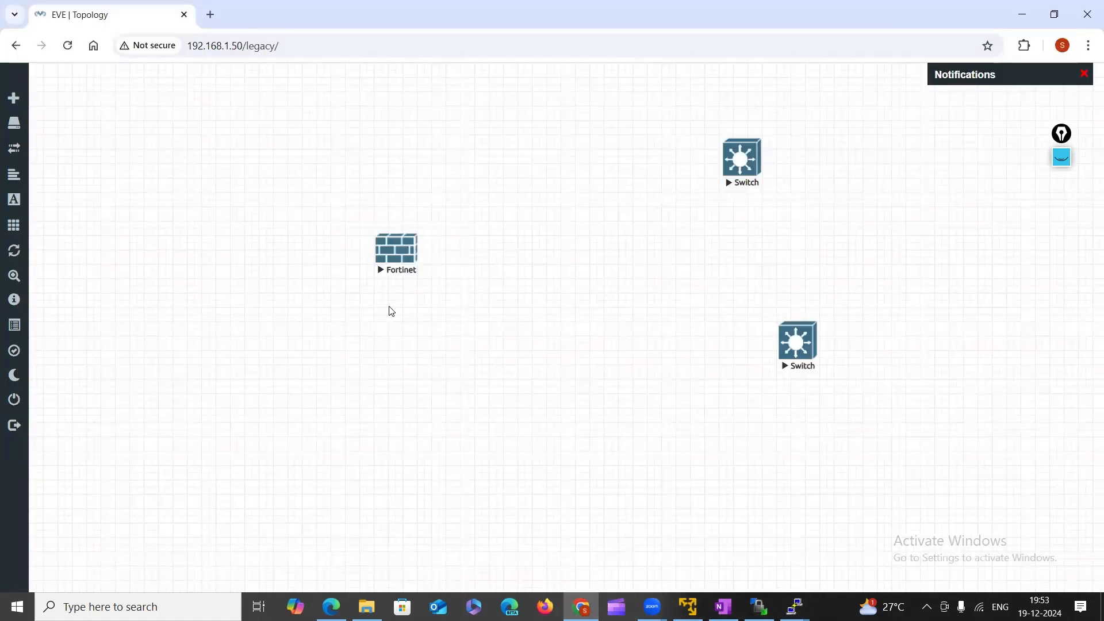
right_click(522, 329)
Cancel the Add a New Node dialog without adding anything and bring WinSCP back to front.
click(583, 356)
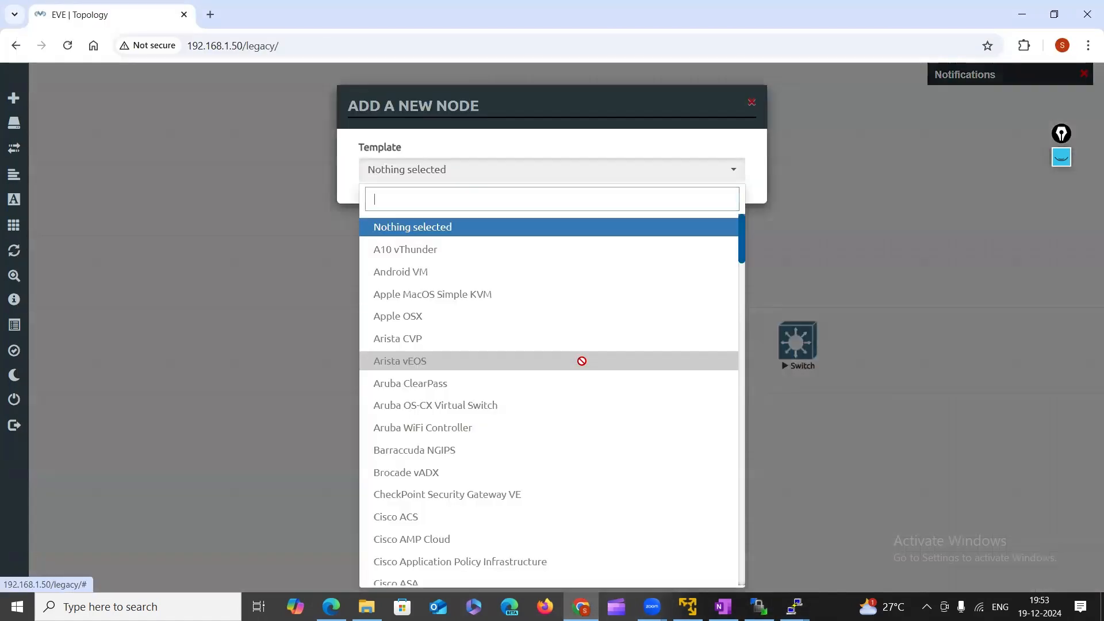
click(853, 223)
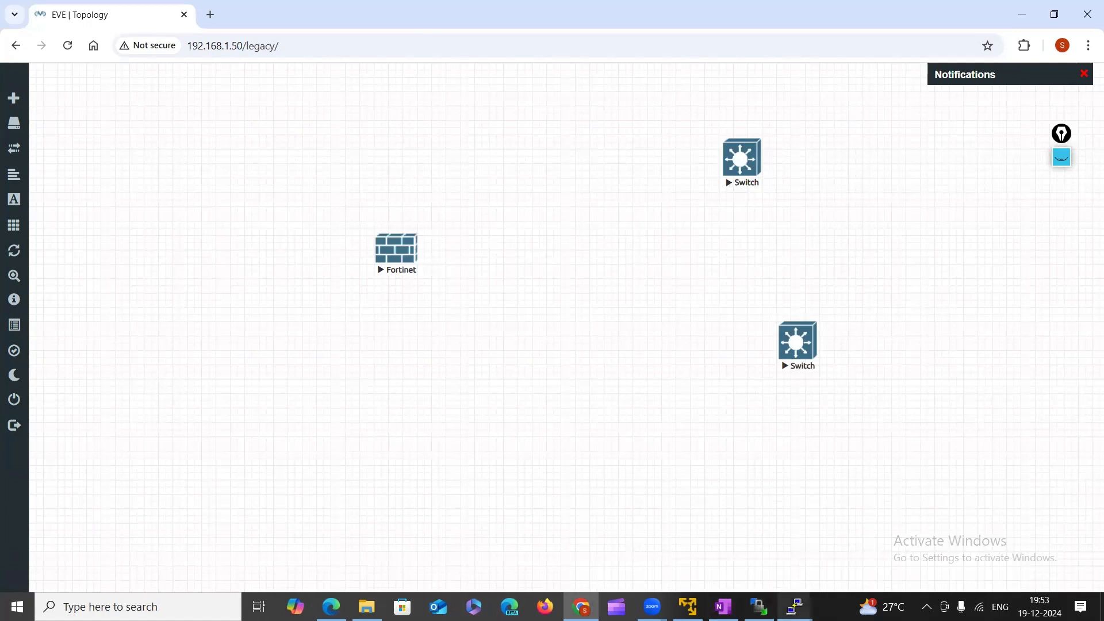
click(794, 606)
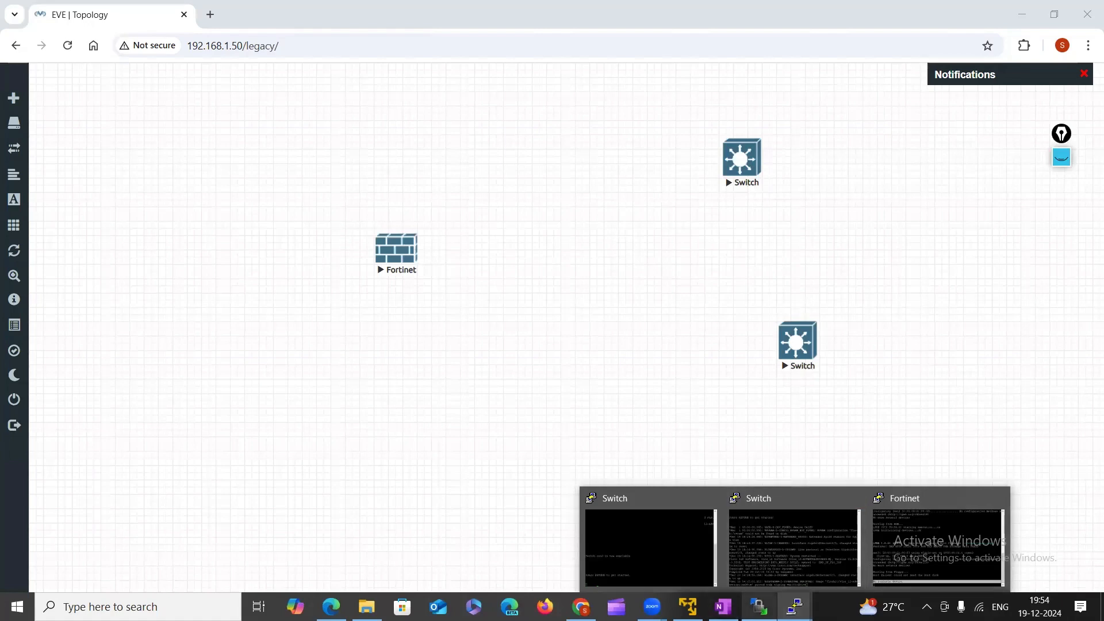
click(759, 606)
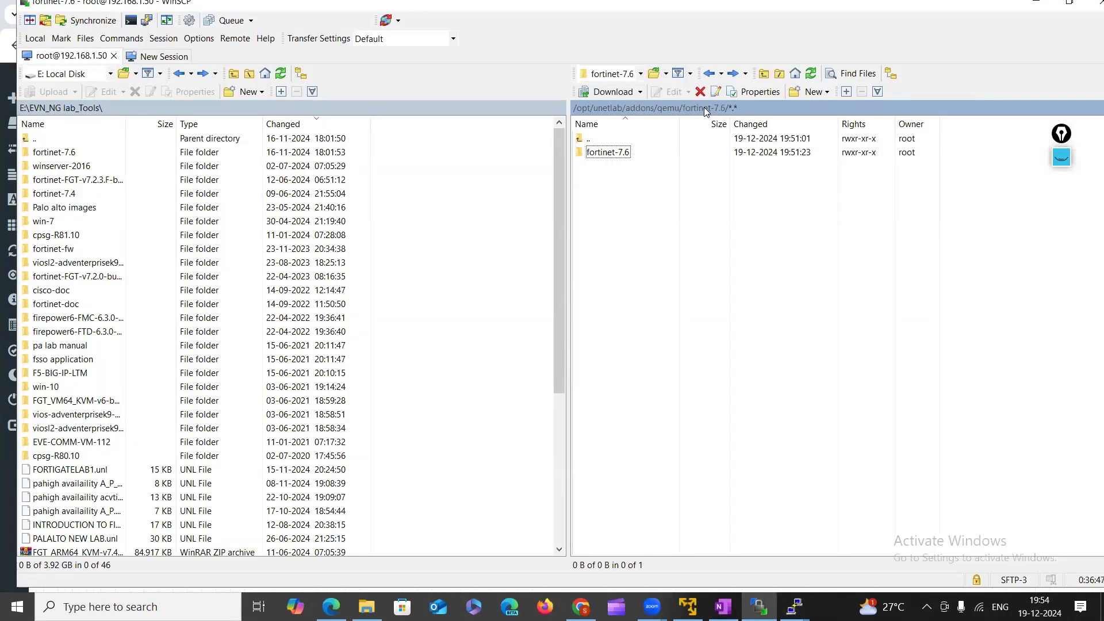
Navigate the remote panel from qemu into fortinet-7.6/fortinet-7.6 to reach virtioa.qcow2.
click(672, 109)
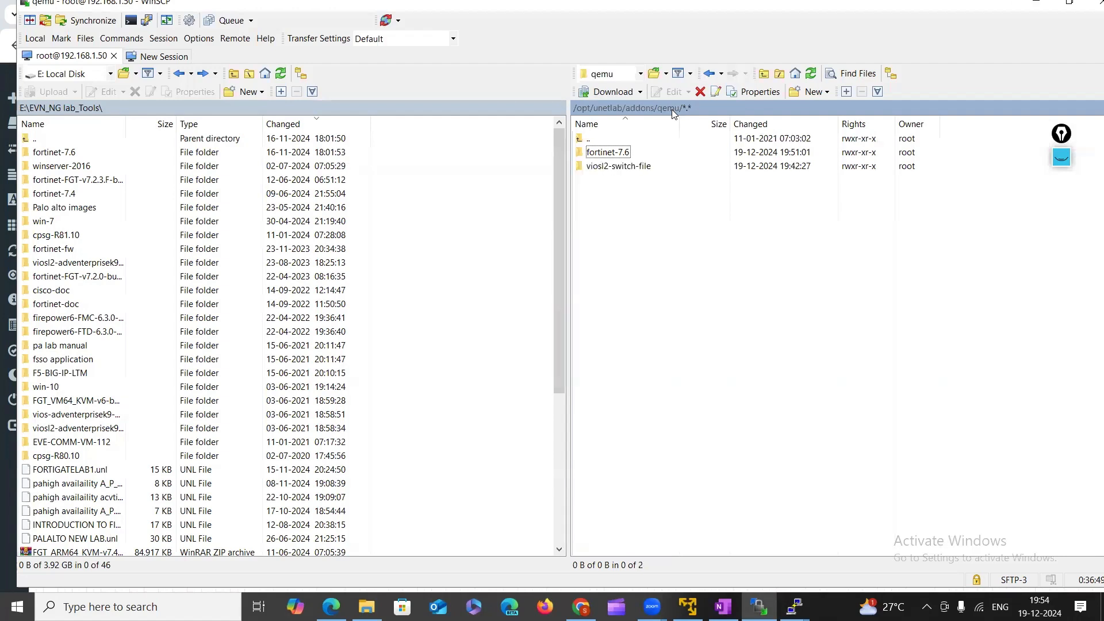
double_click(608, 152)
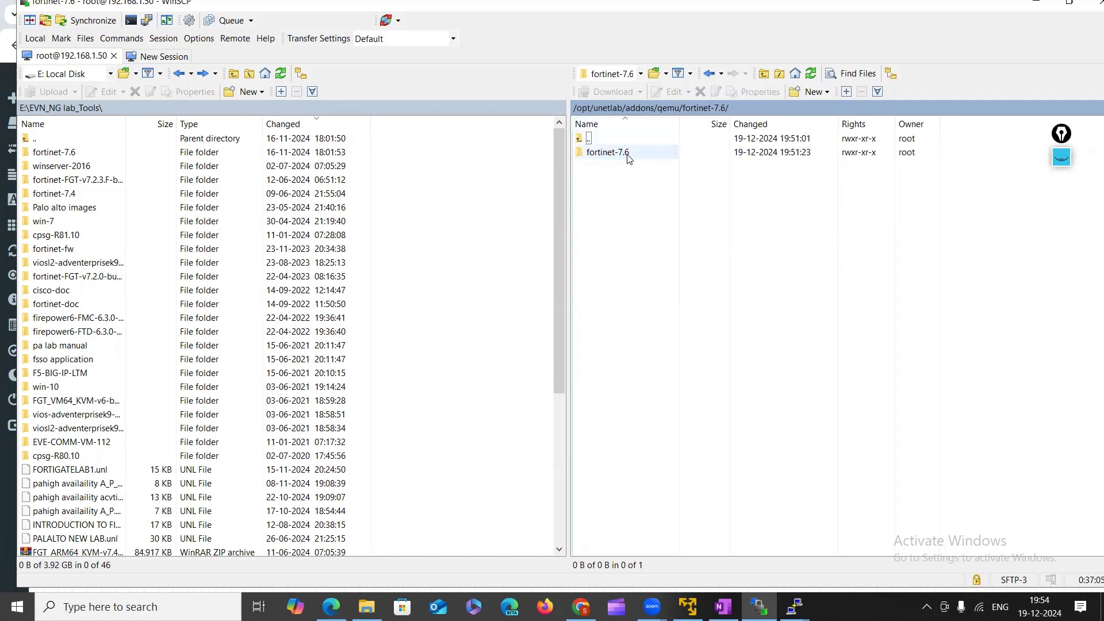
double_click(608, 153)
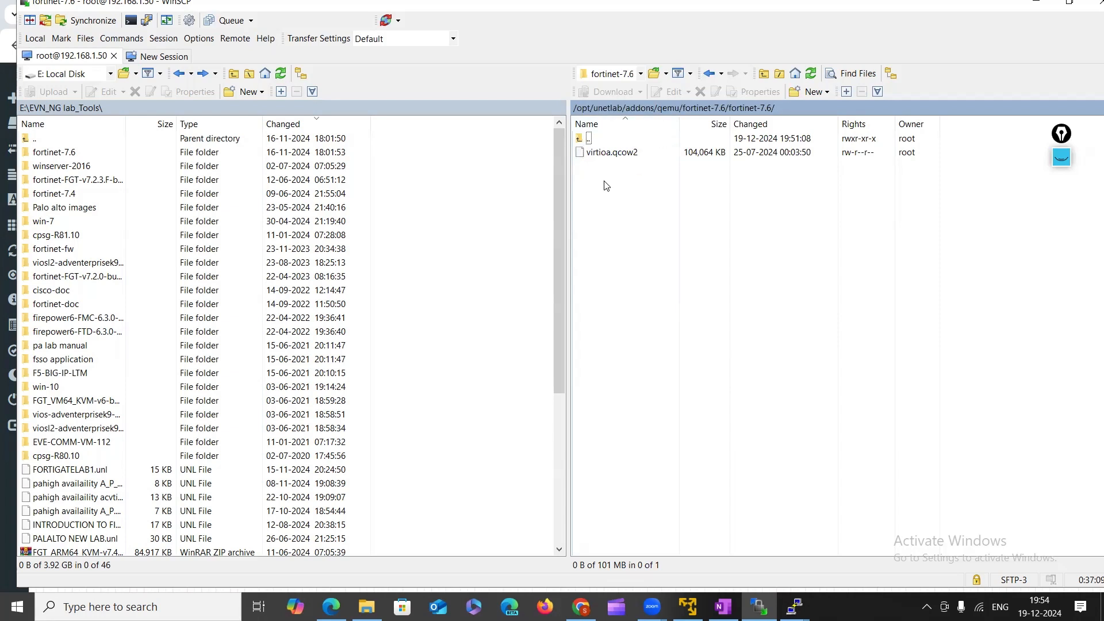
click(711, 74)
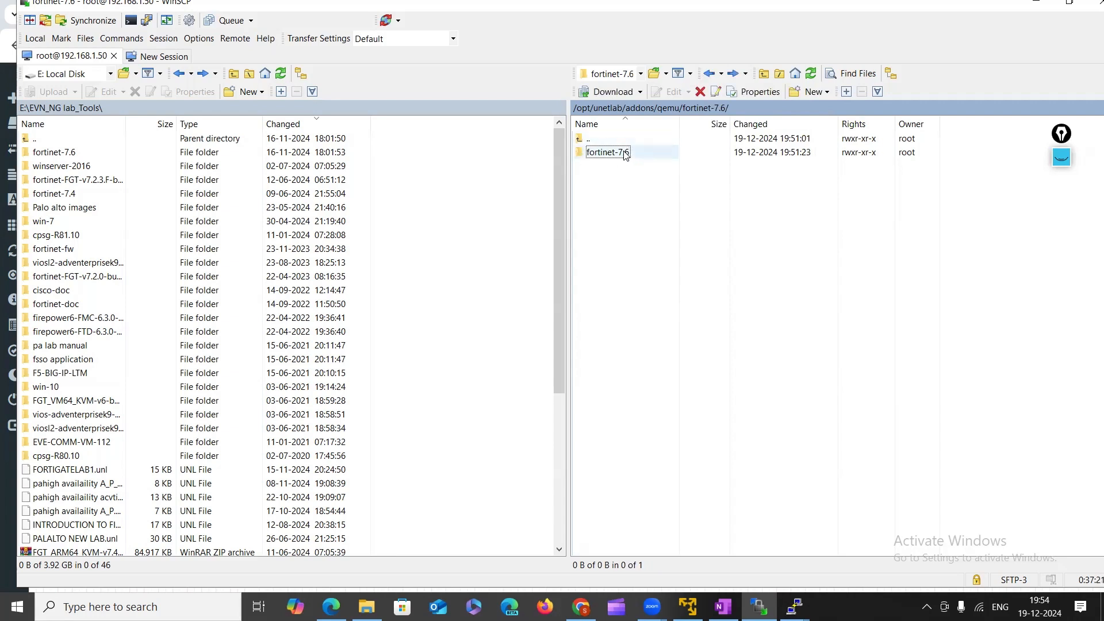
click(711, 74)
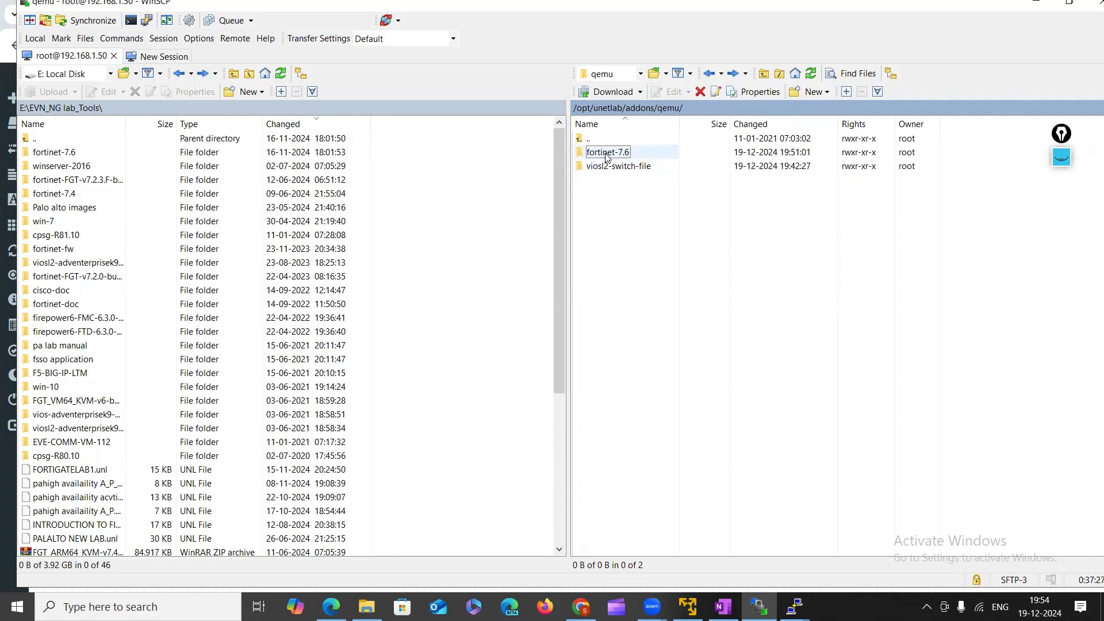
double_click(607, 153)
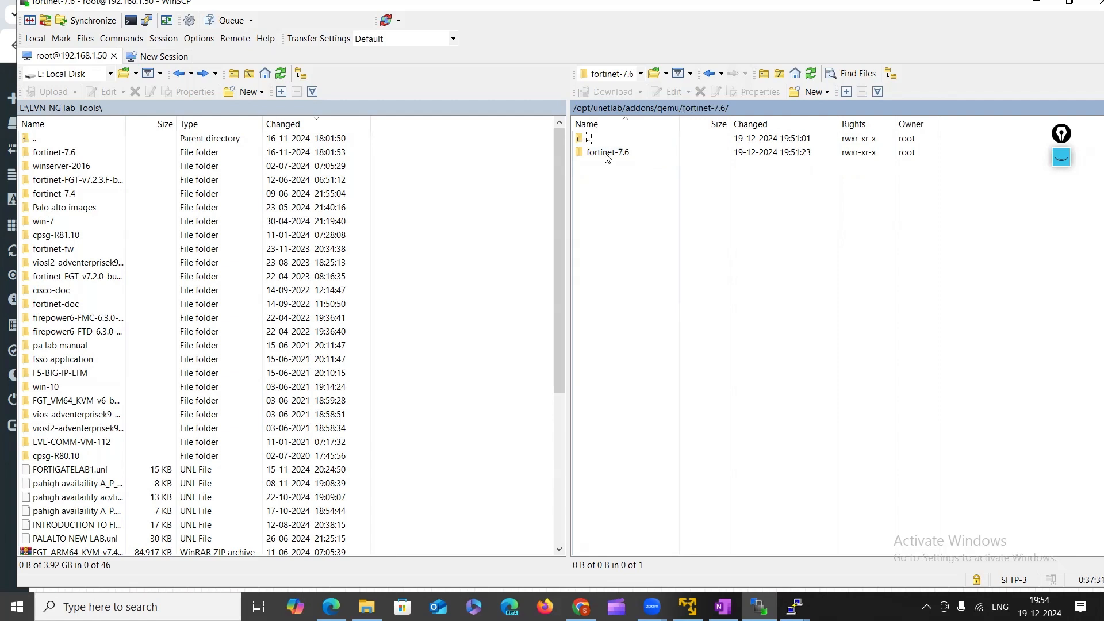
double_click(608, 153)
right_click(607, 158)
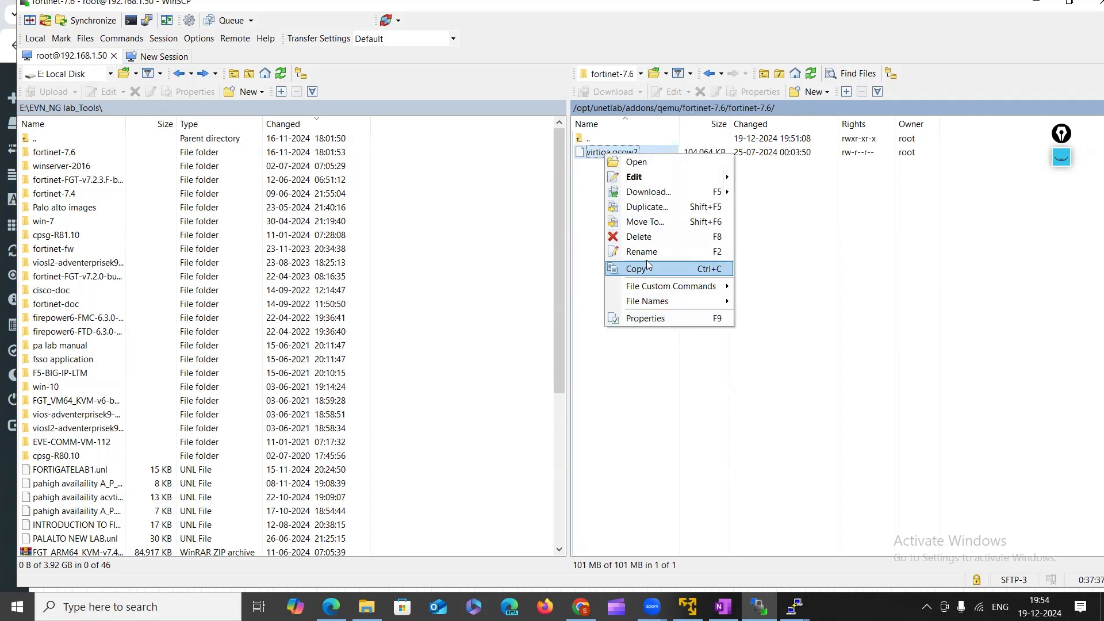
Move virtioa.qcow2 with Move To... into /opt/unetlab/addons/qemu/fortinet-7.6/.
click(646, 222)
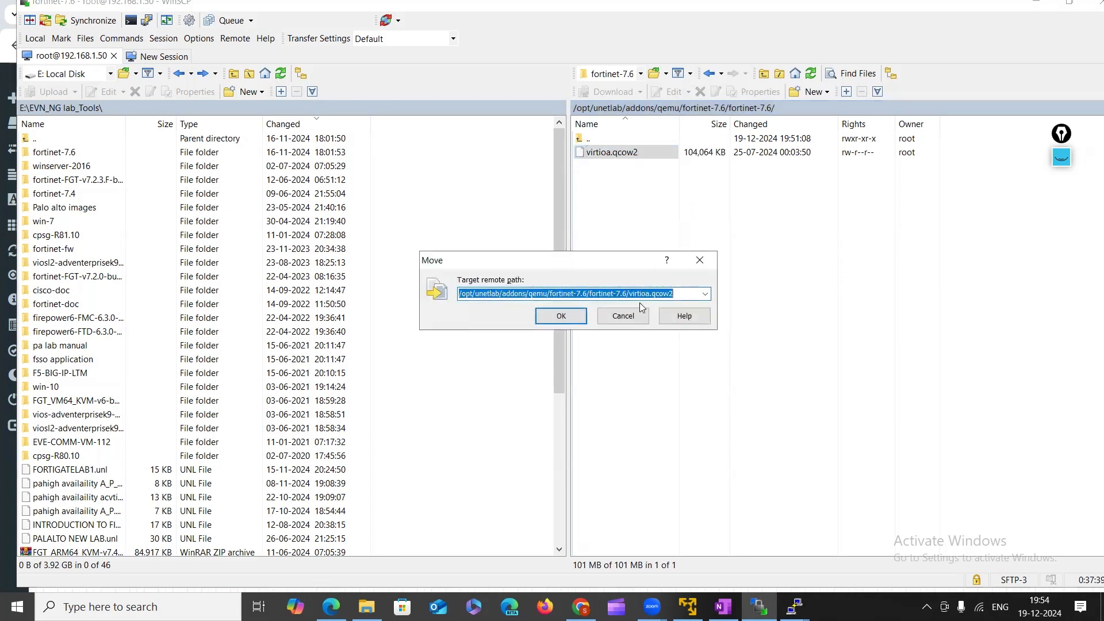
click(705, 293)
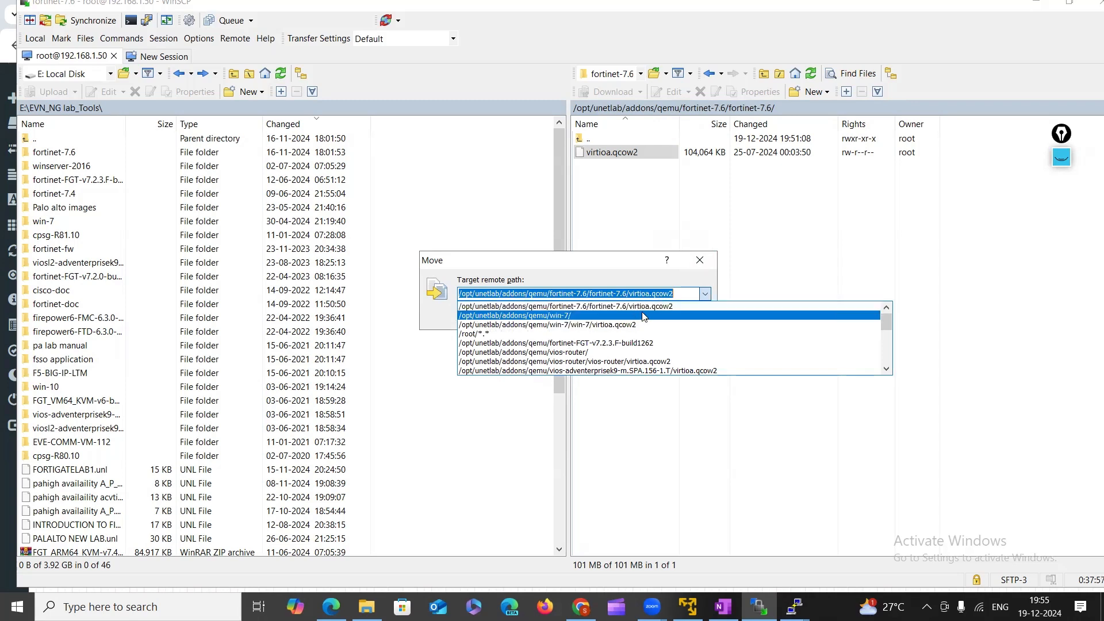
click(682, 295)
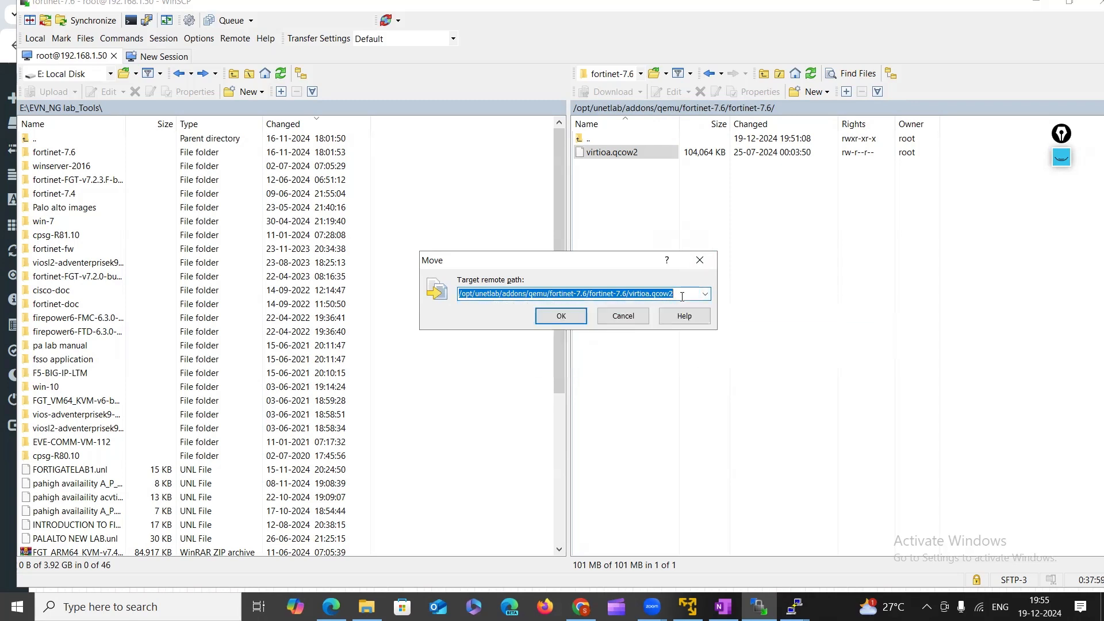
key(BackSpace)
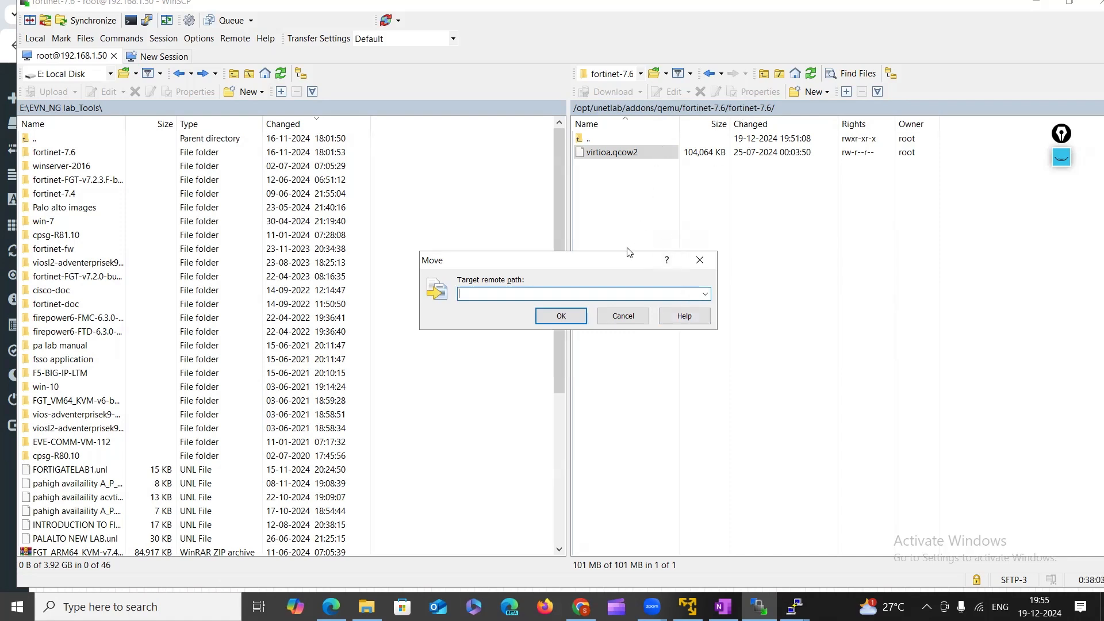
click(704, 294)
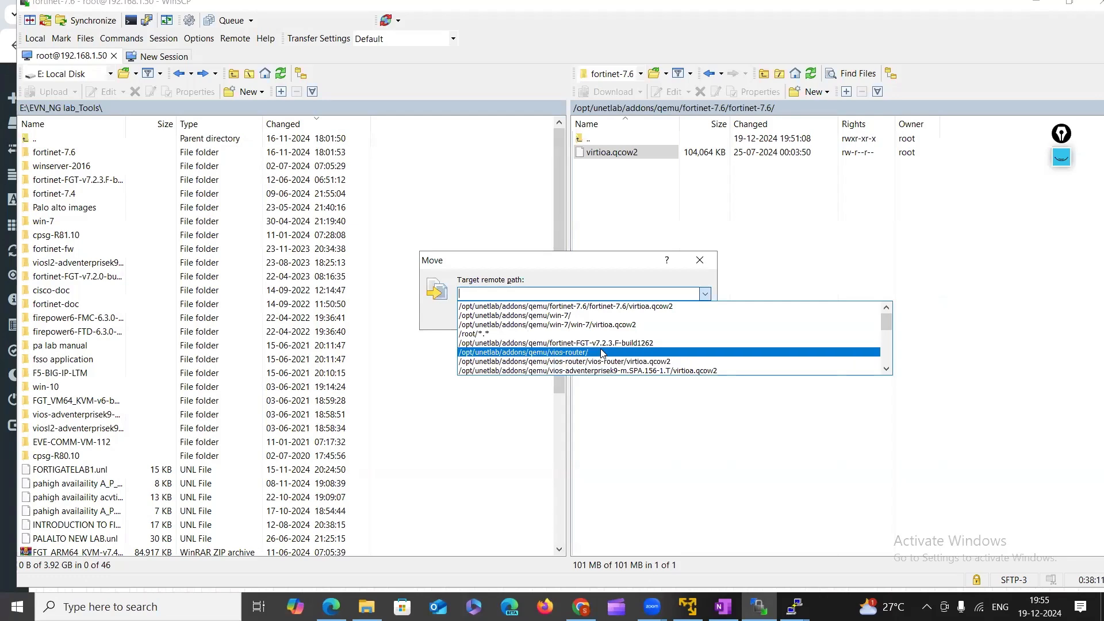
scroll(602, 353, down, 1)
scroll(602, 353, down, 3)
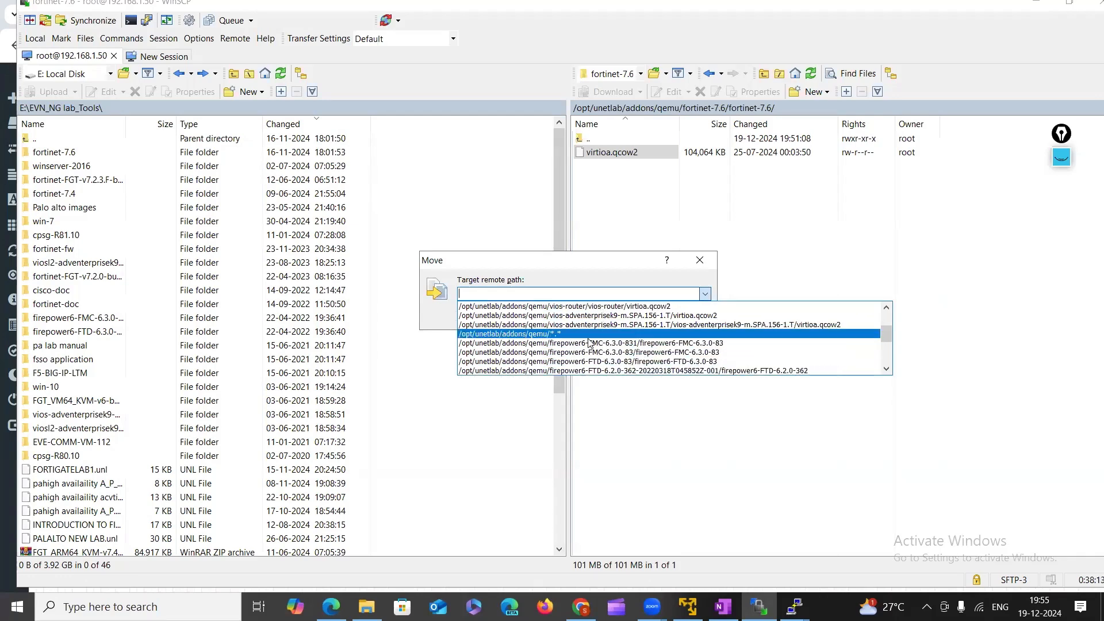
scroll(589, 347, up, 4)
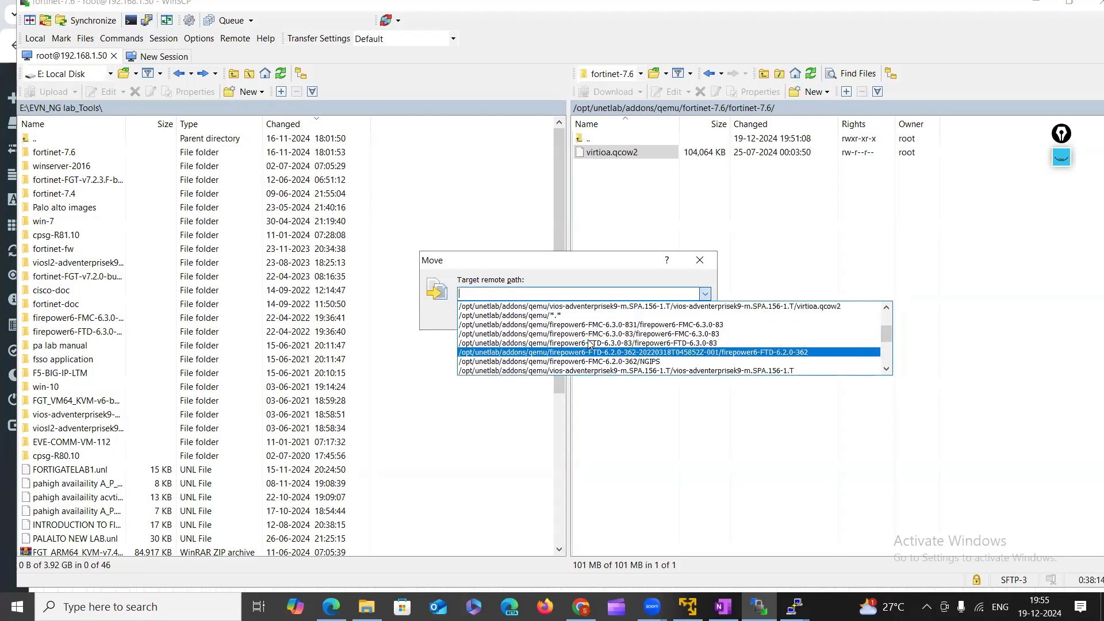
scroll(590, 344, up, 2)
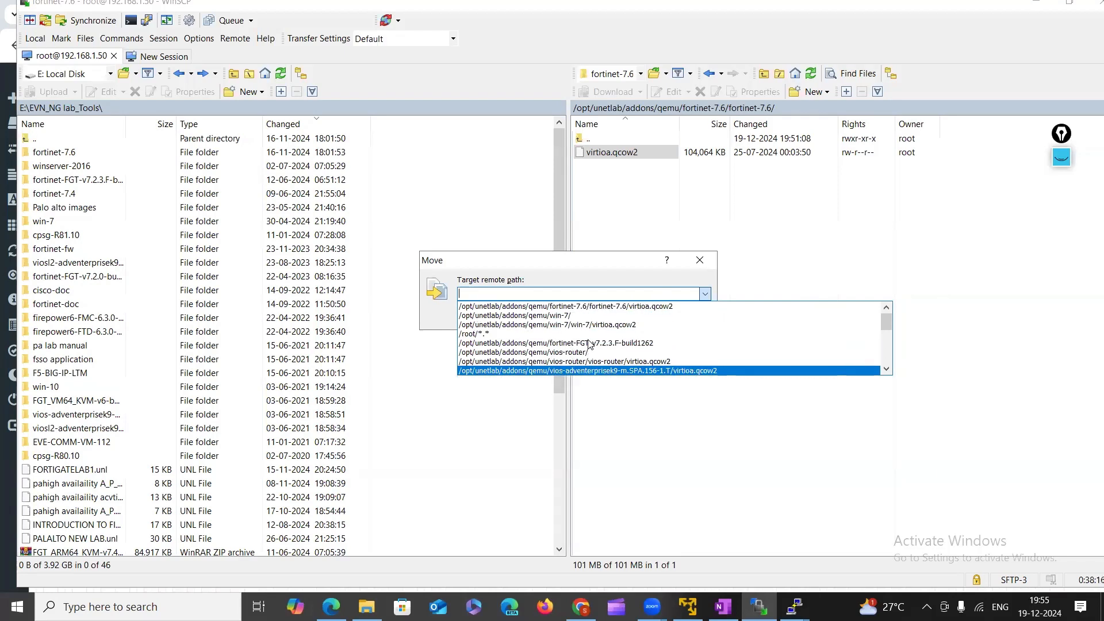
click(581, 308)
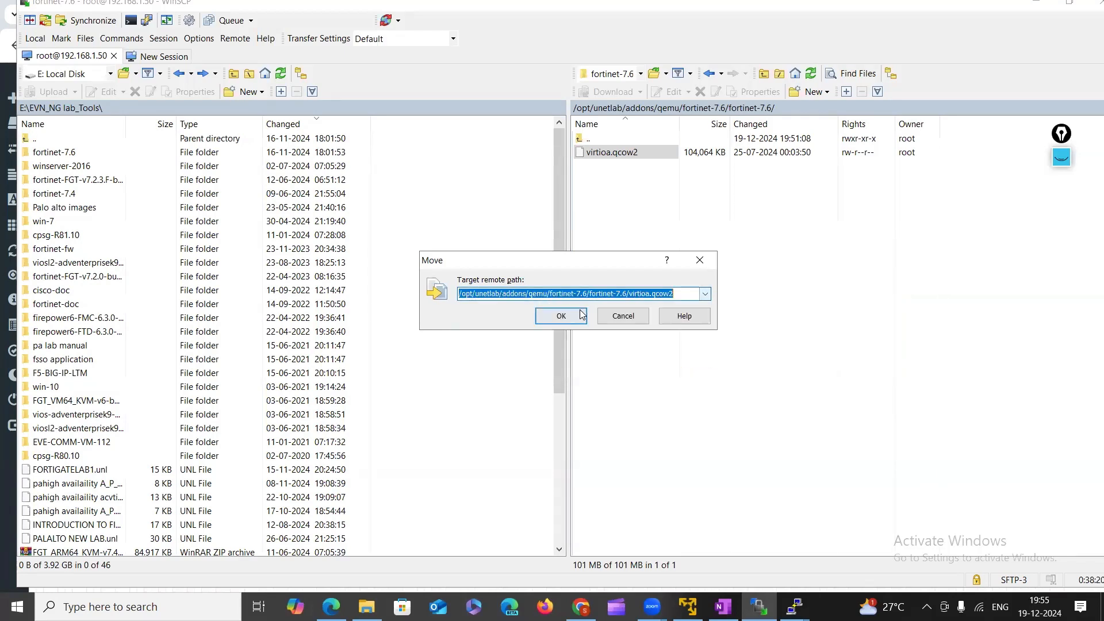
click(683, 296)
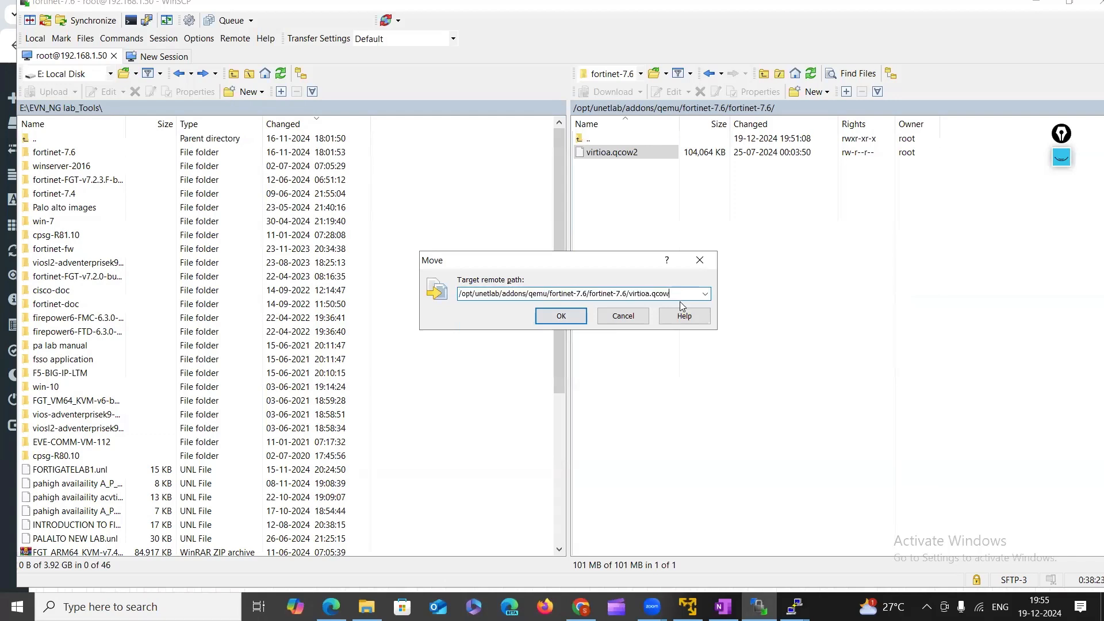
key(BackSpace)
key(BackSpace)
key(BackSpace)
key(BackSpace)
key(BackSpace)
key(BackSpace)
key(BackSpace)
key(BackSpace)
key(BackSpace)
key(BackSpace)
key(BackSpace)
key(BackSpace)
key(BackSpace)
key(BackSpace)
key(BackSpace)
key(BackSpace)
key(BackSpace)
key(BackSpace)
key(BackSpace)
key(BackSpace)
key(BackSpace)
key(BackSpace)
click(575, 315)
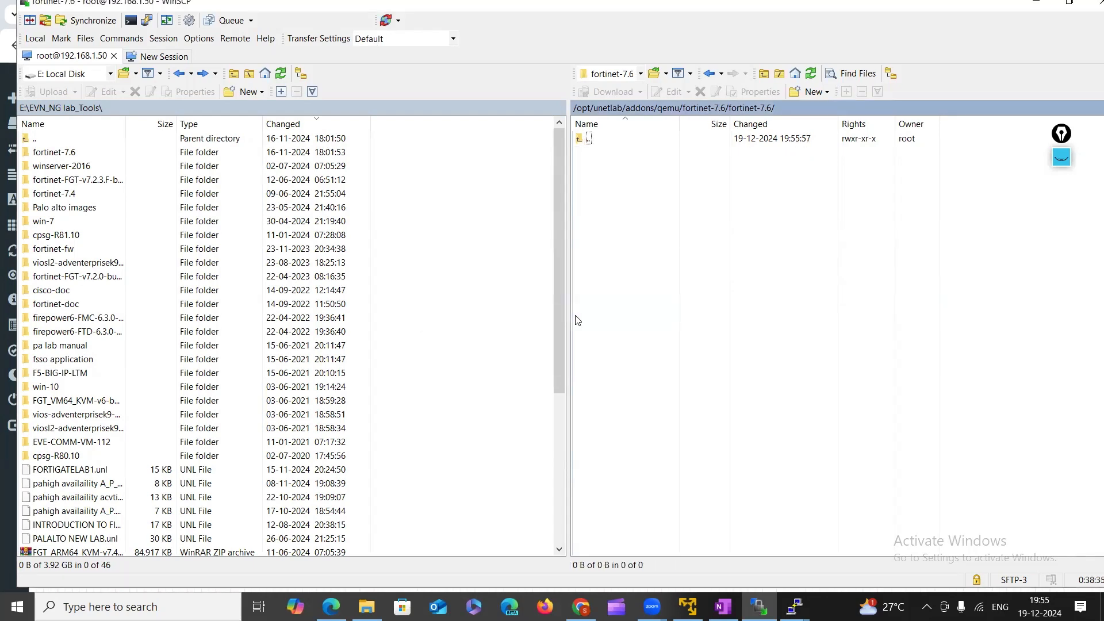
Check that the nested fortinet-7.6 folder is now empty, returning to the outer folder.
click(710, 78)
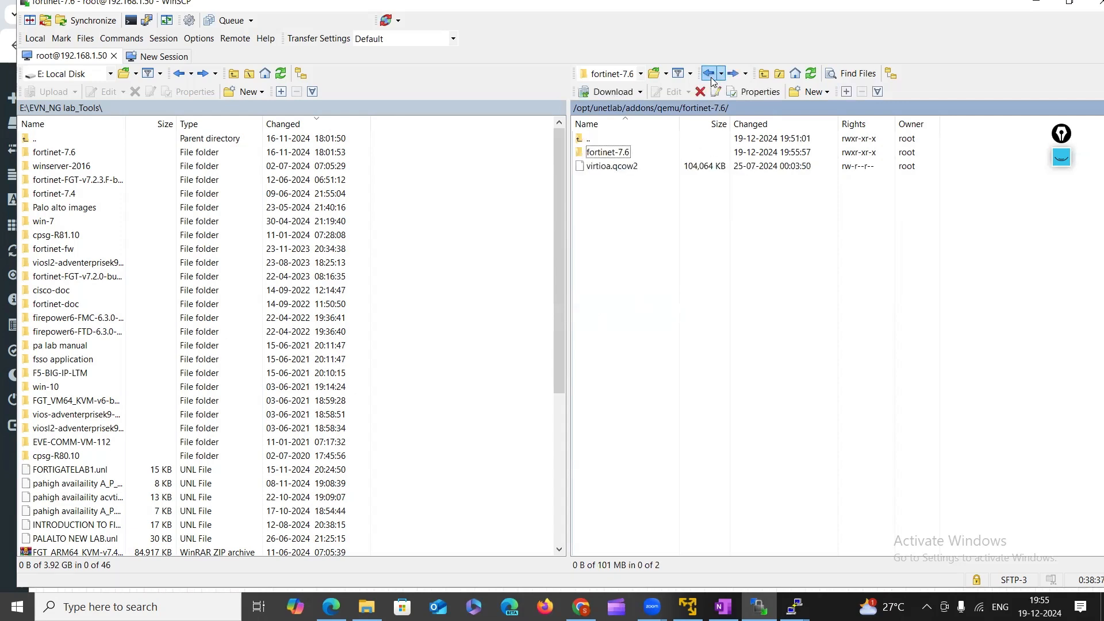
double_click(615, 160)
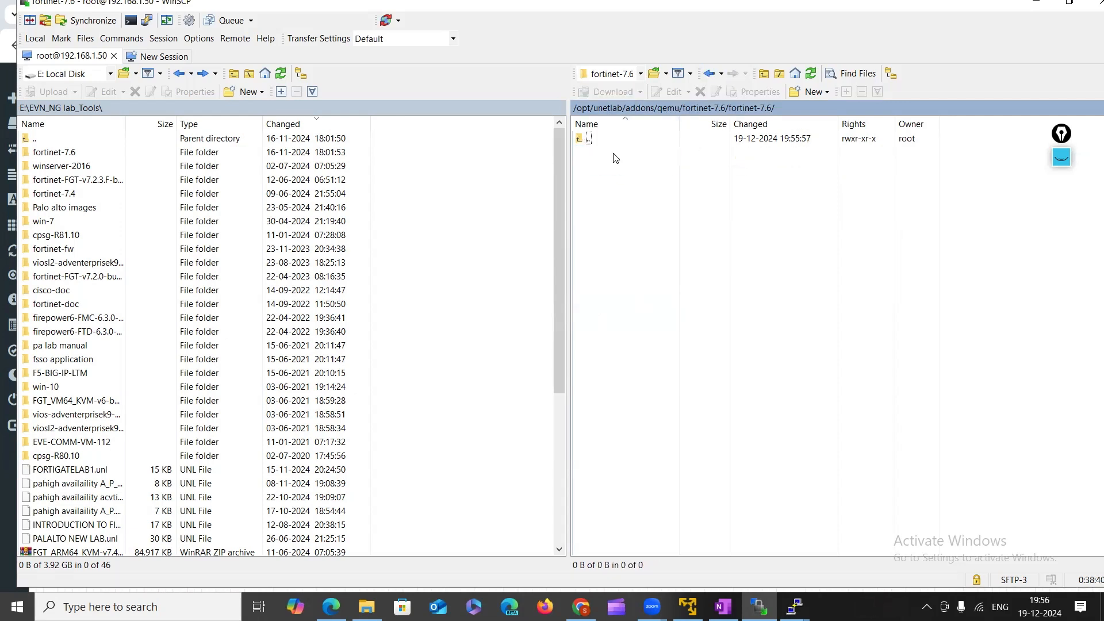
click(710, 74)
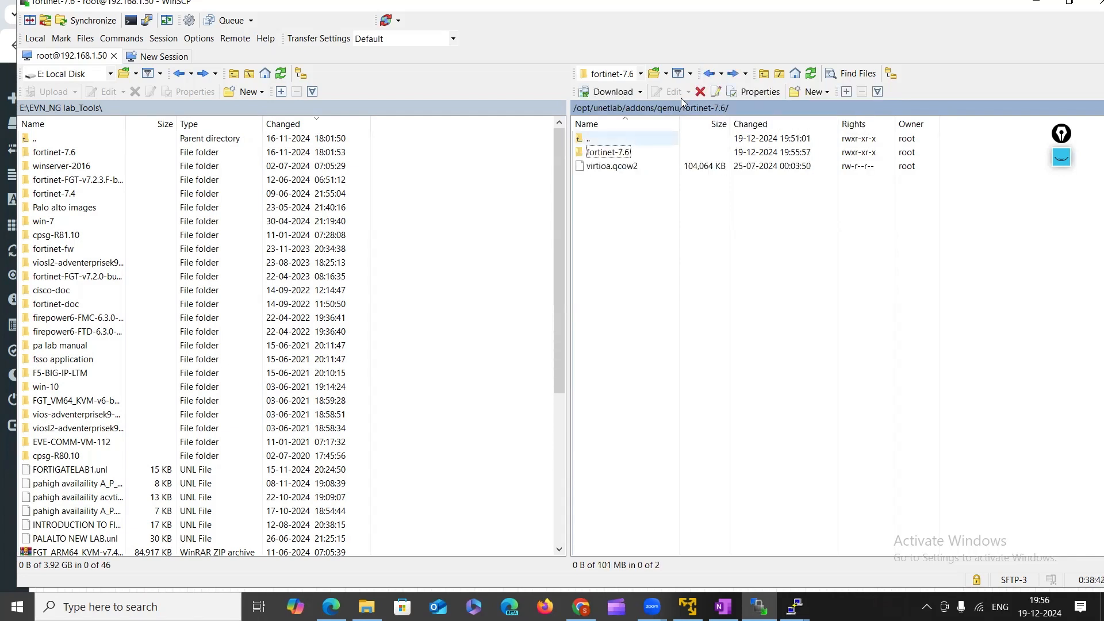
click(711, 75)
double_click(610, 153)
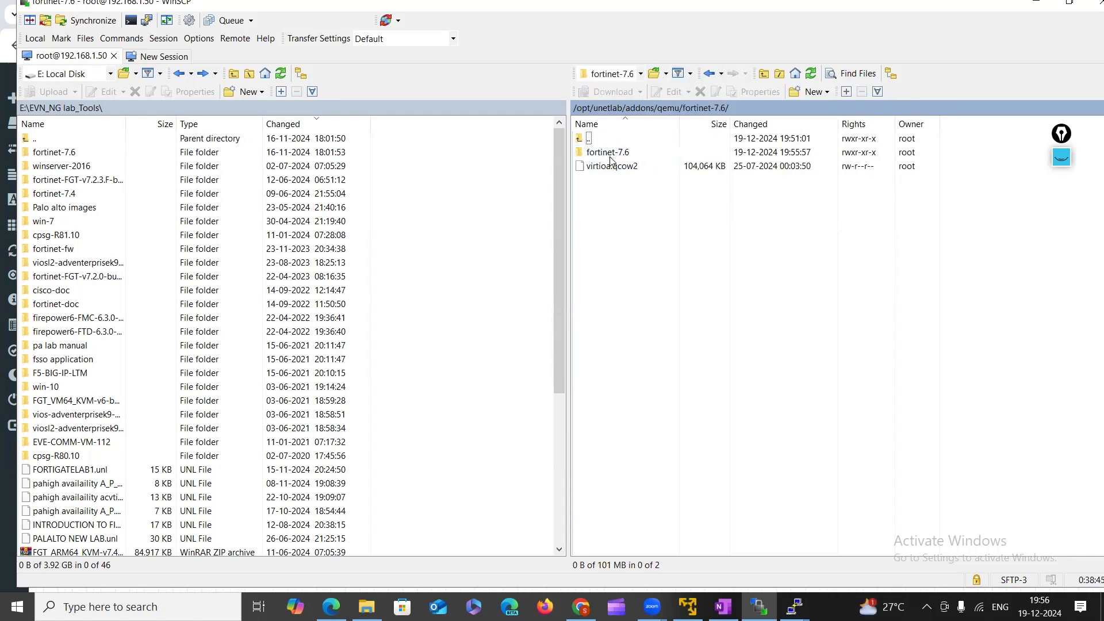
click(611, 154)
double_click(612, 154)
click(710, 74)
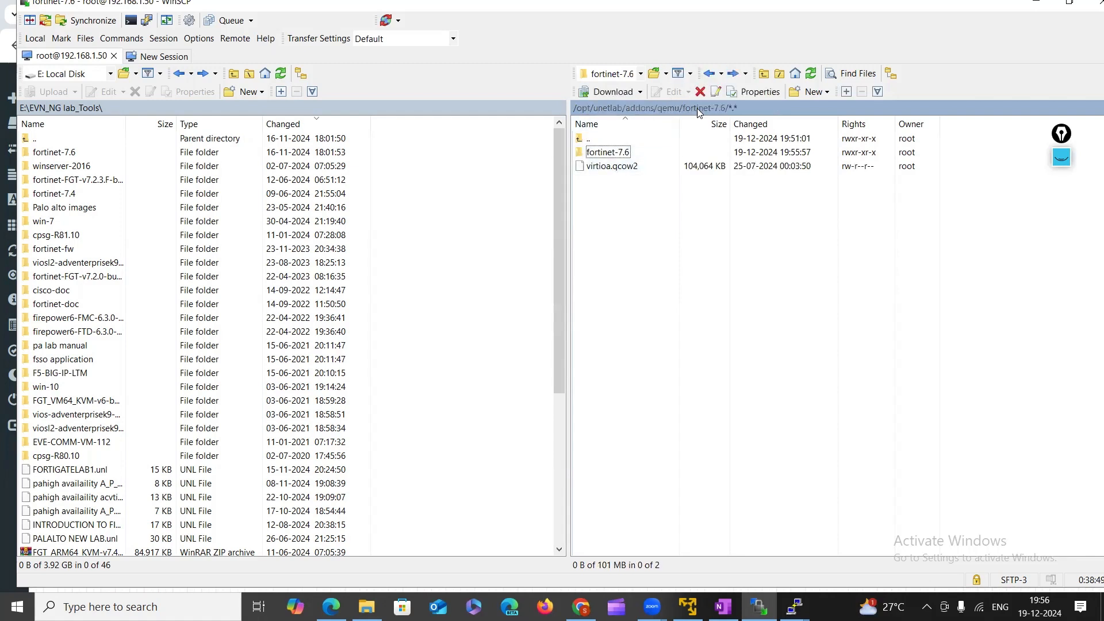
Delete the empty nested fortinet-7.6 folder.
click(613, 169)
click(614, 154)
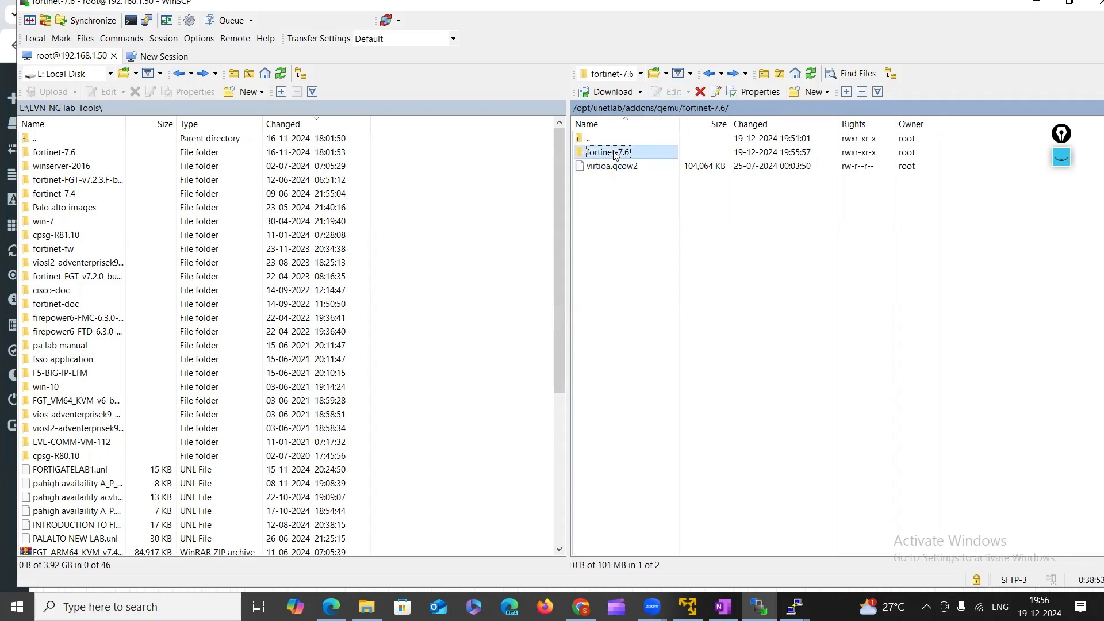
right_click(615, 154)
click(646, 244)
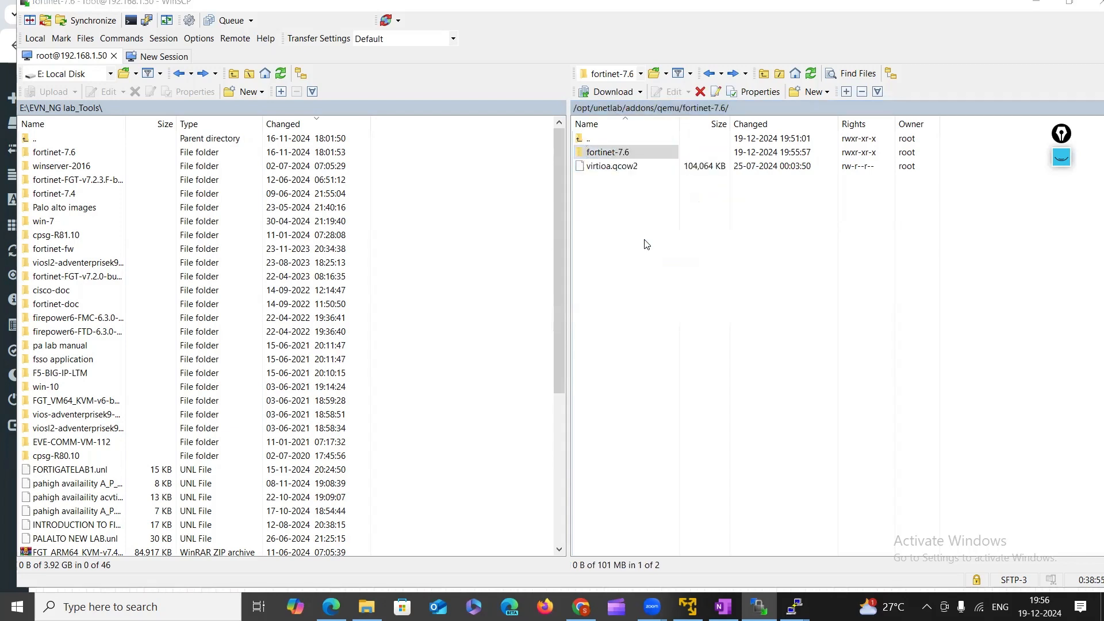
click(578, 323)
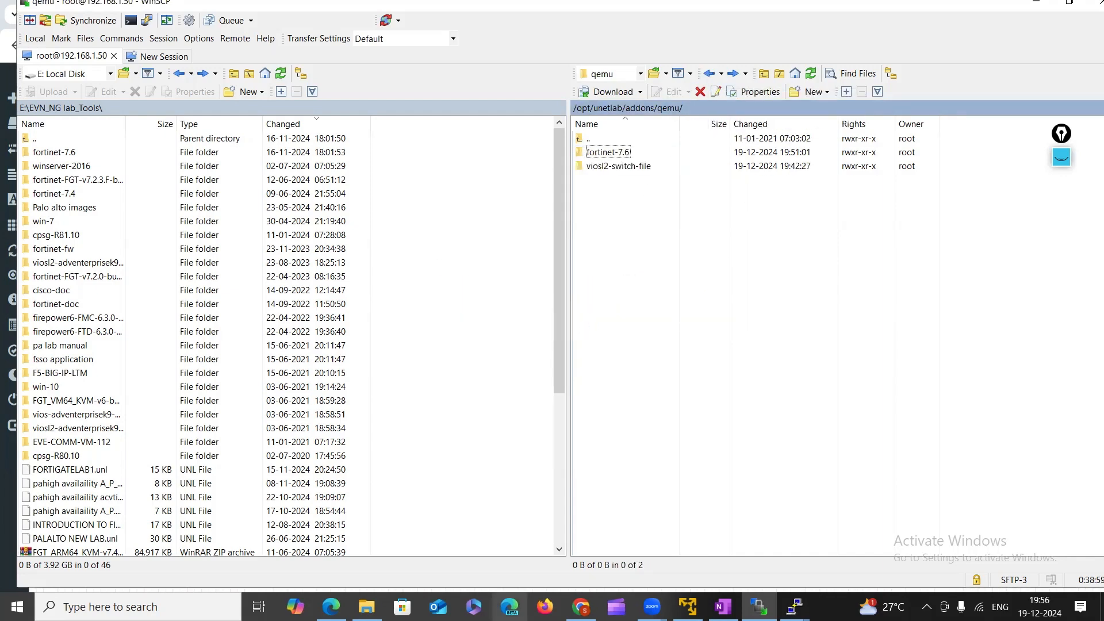
Add a Fortinet FortiGate node with 1 Ethernet interface to the topology.
click(581, 607)
mouse_move(34, 78)
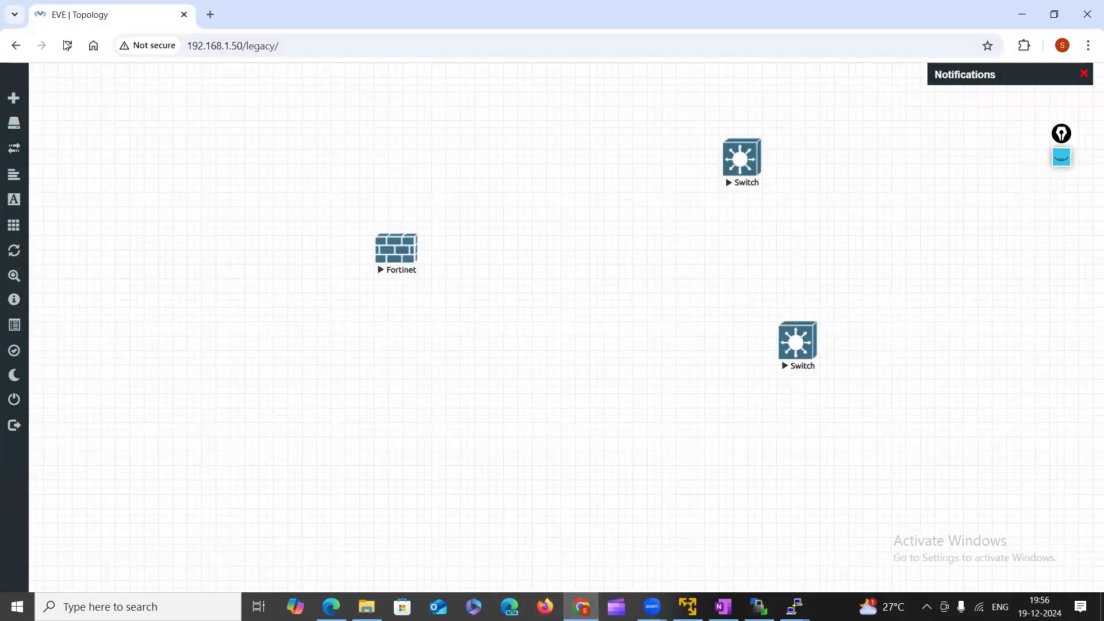
right_click(529, 233)
click(571, 269)
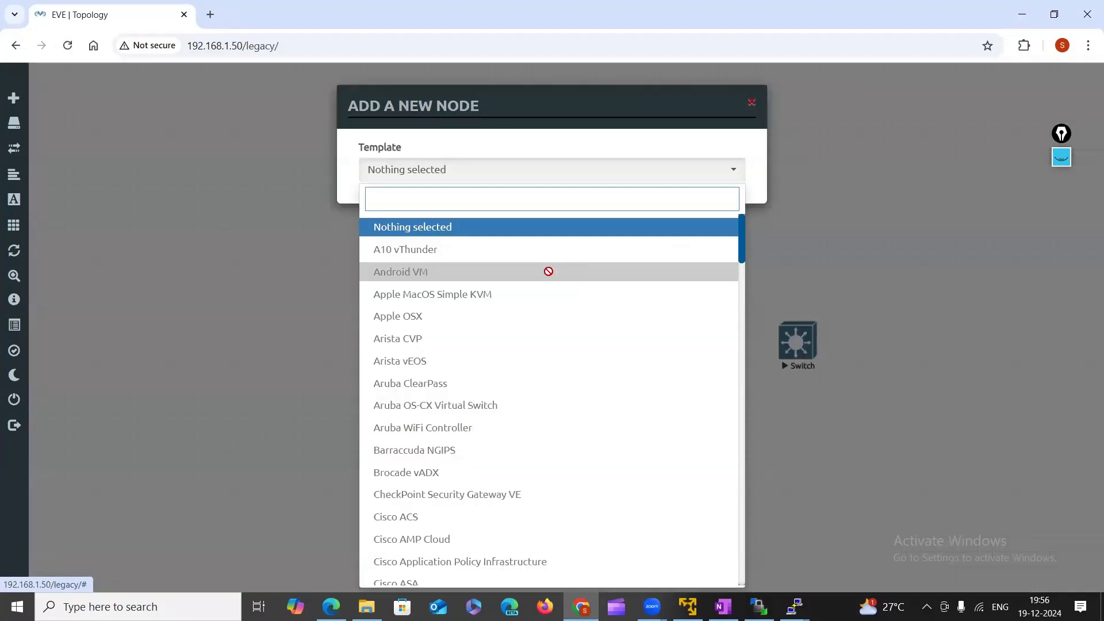
text(fo)
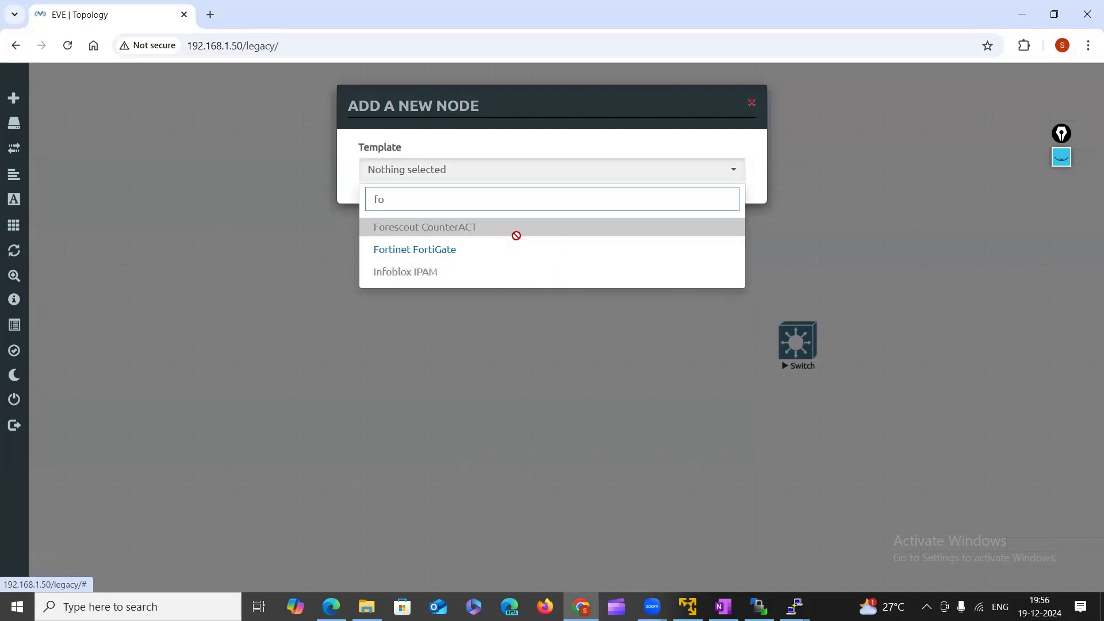
click(475, 253)
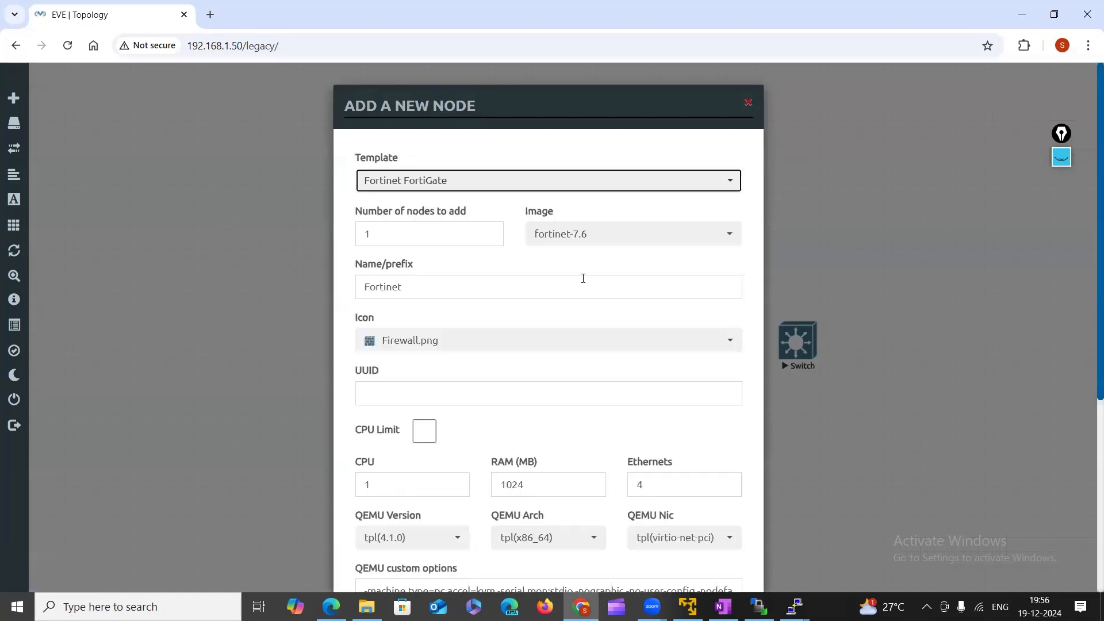
scroll(668, 449, down, 1)
click(653, 413)
key(BackSpace)
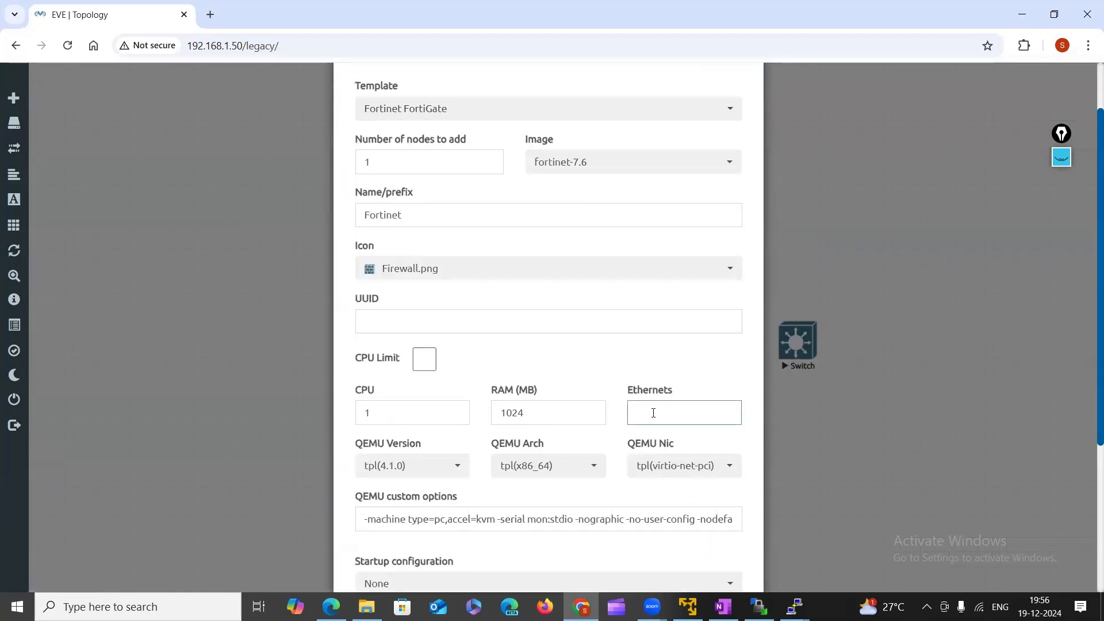
text(1)
scroll(653, 413, down, 3)
click(480, 548)
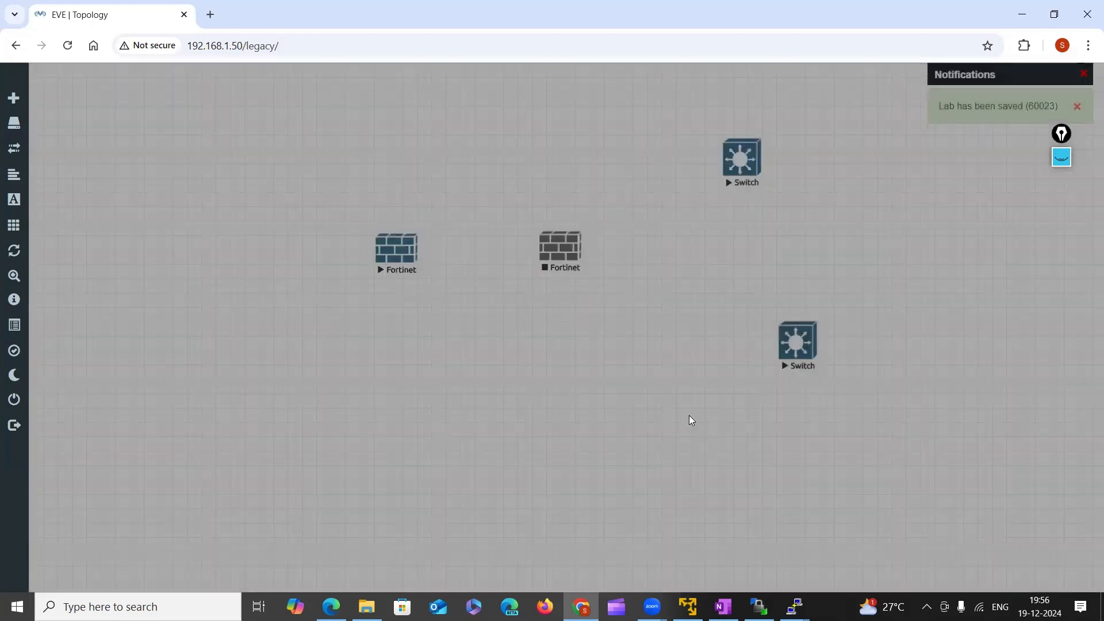
Start the new FortiGate node, open its telnet console, and reload the topology page.
right_click(560, 253)
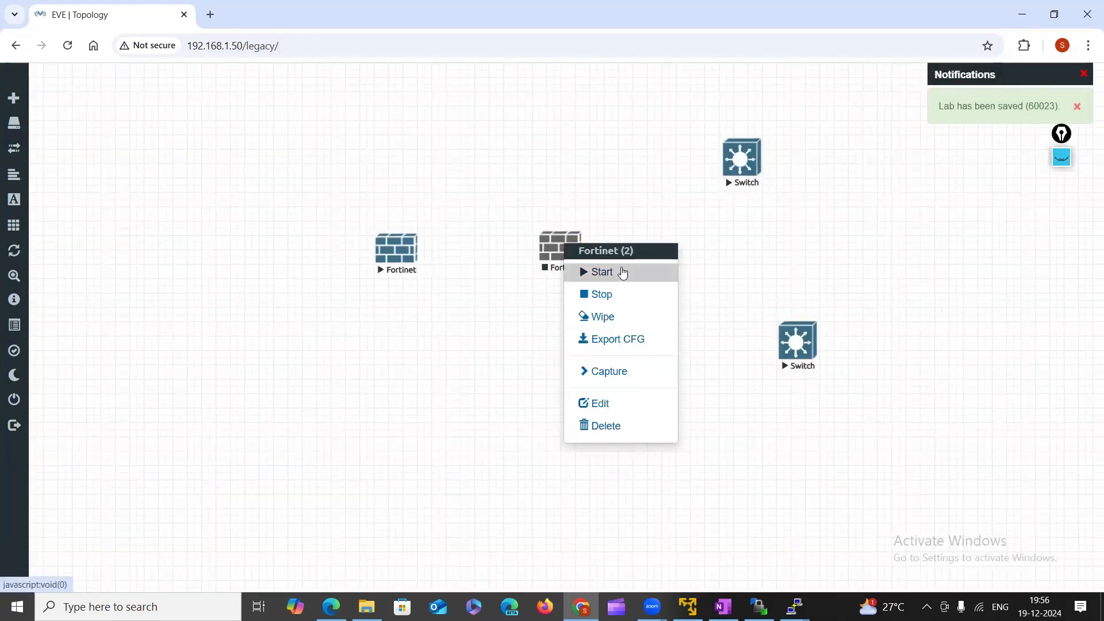
click(619, 271)
click(562, 245)
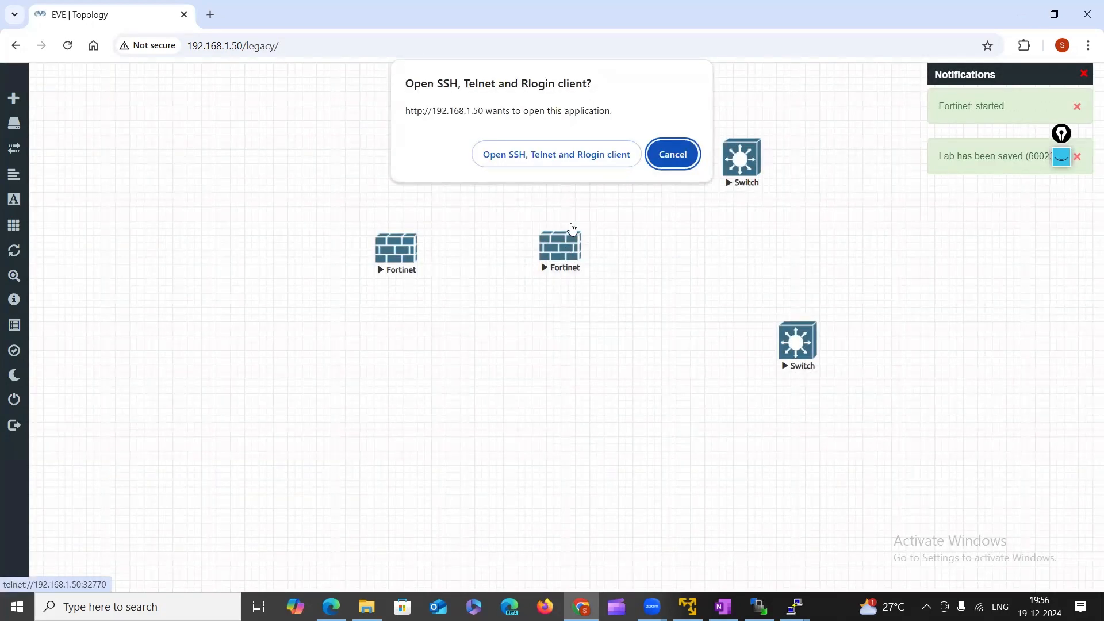
click(557, 154)
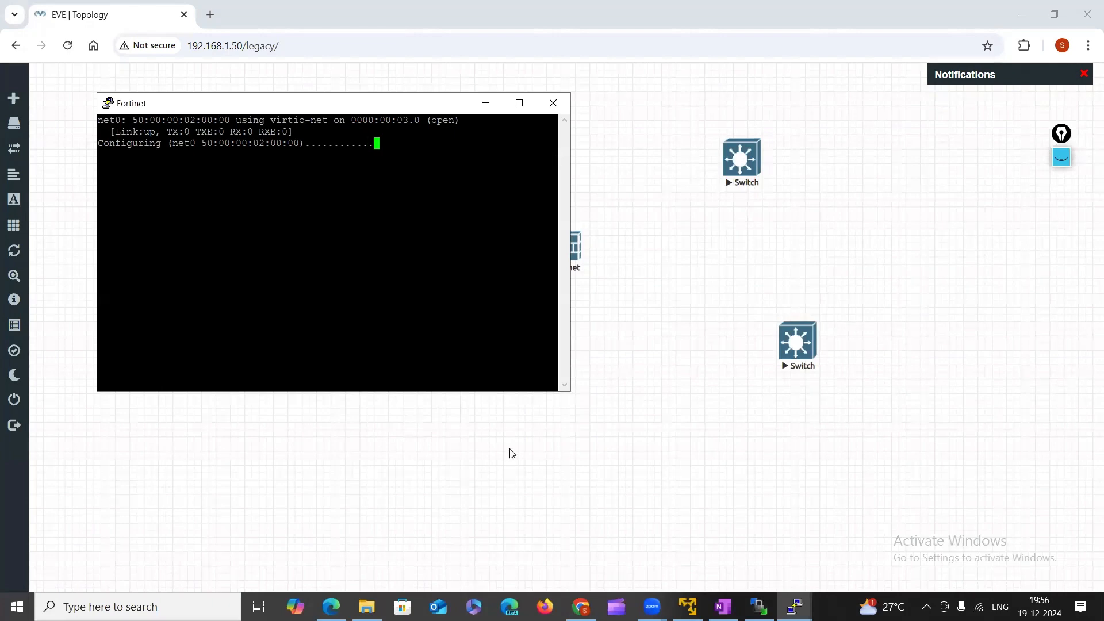
click(67, 45)
right_click(534, 323)
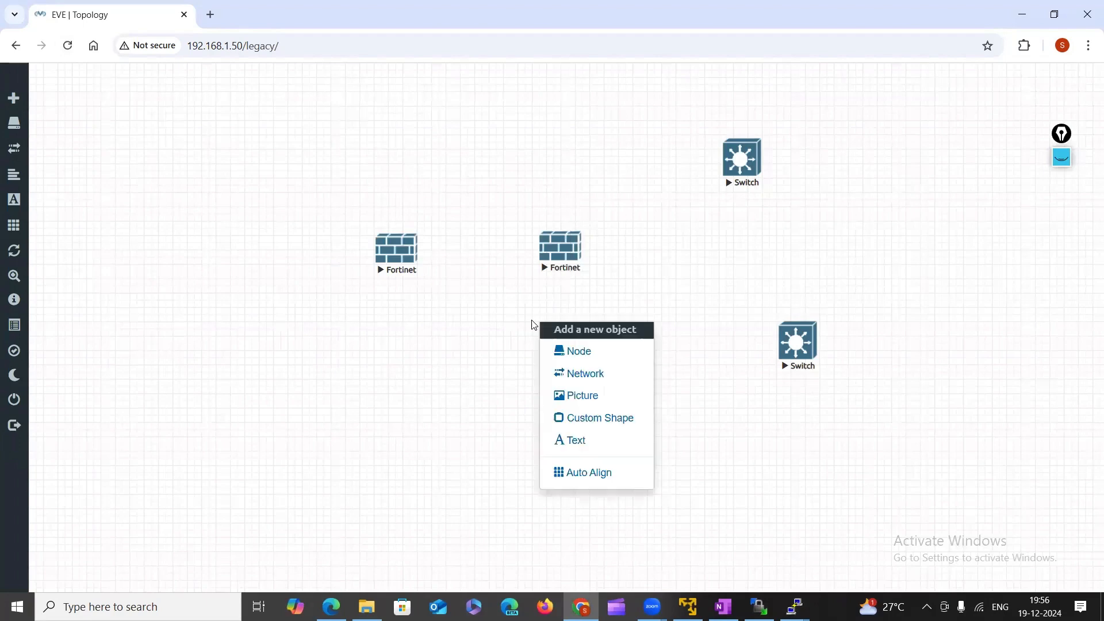
click(586, 352)
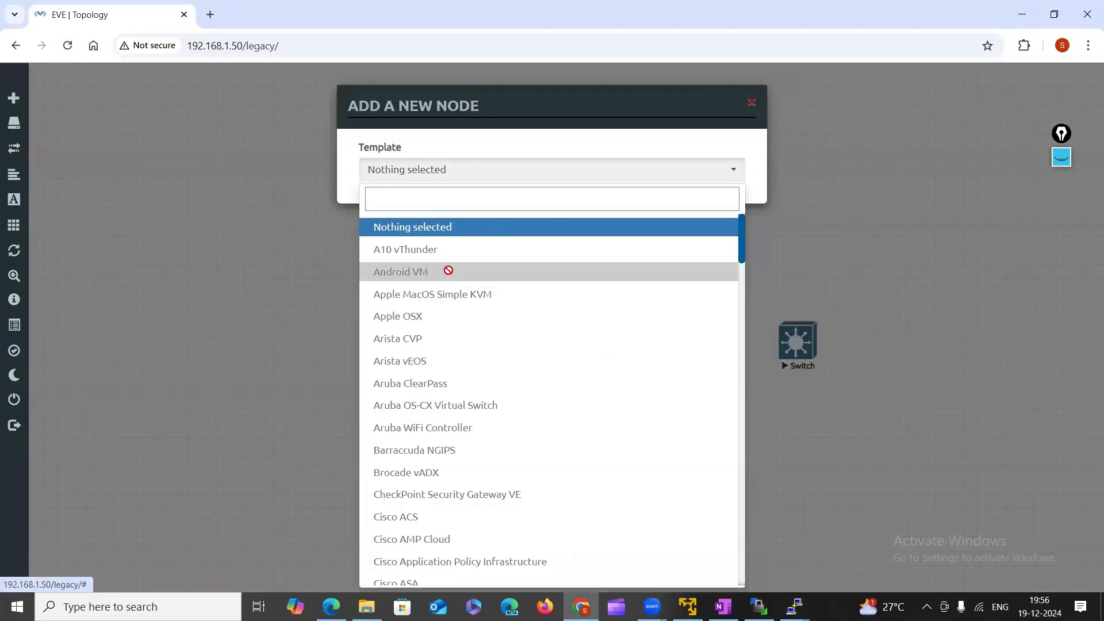
text(Fo)
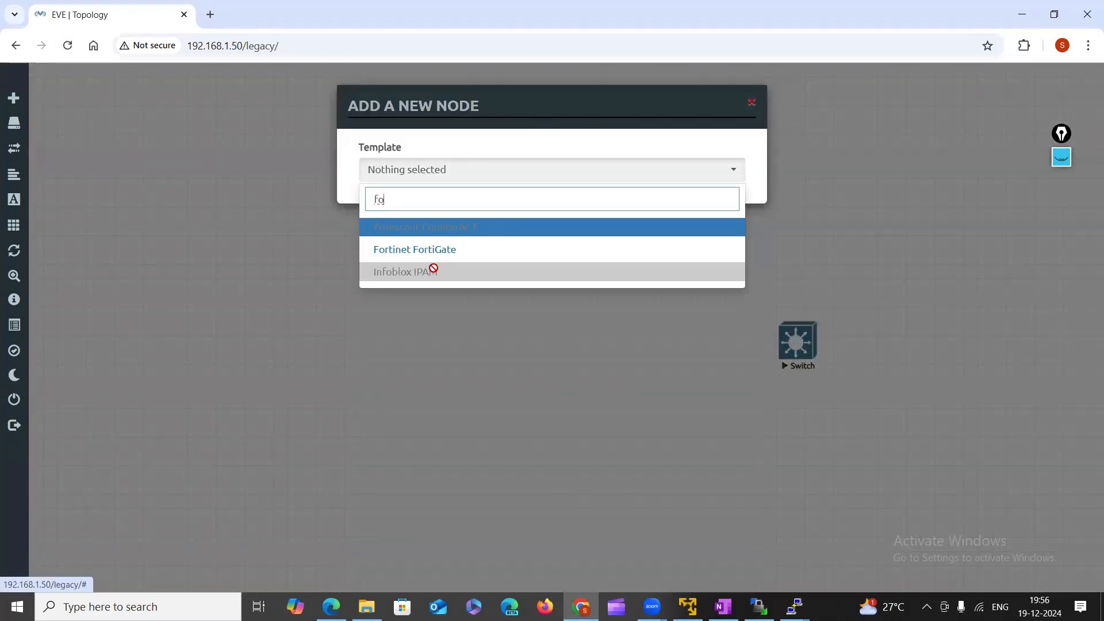
click(439, 253)
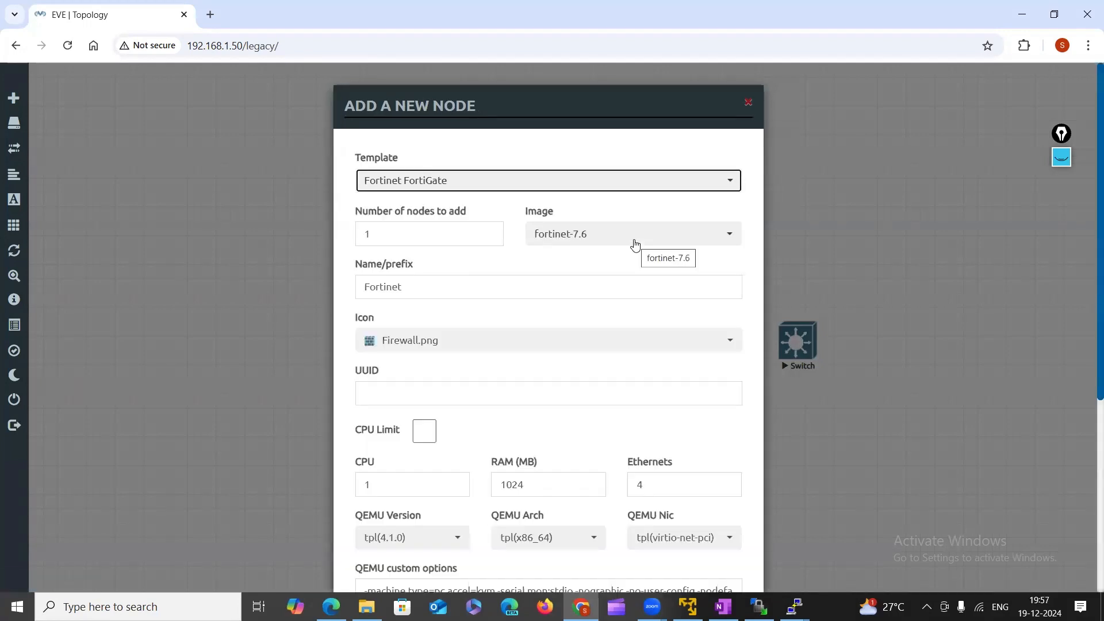
click(634, 244)
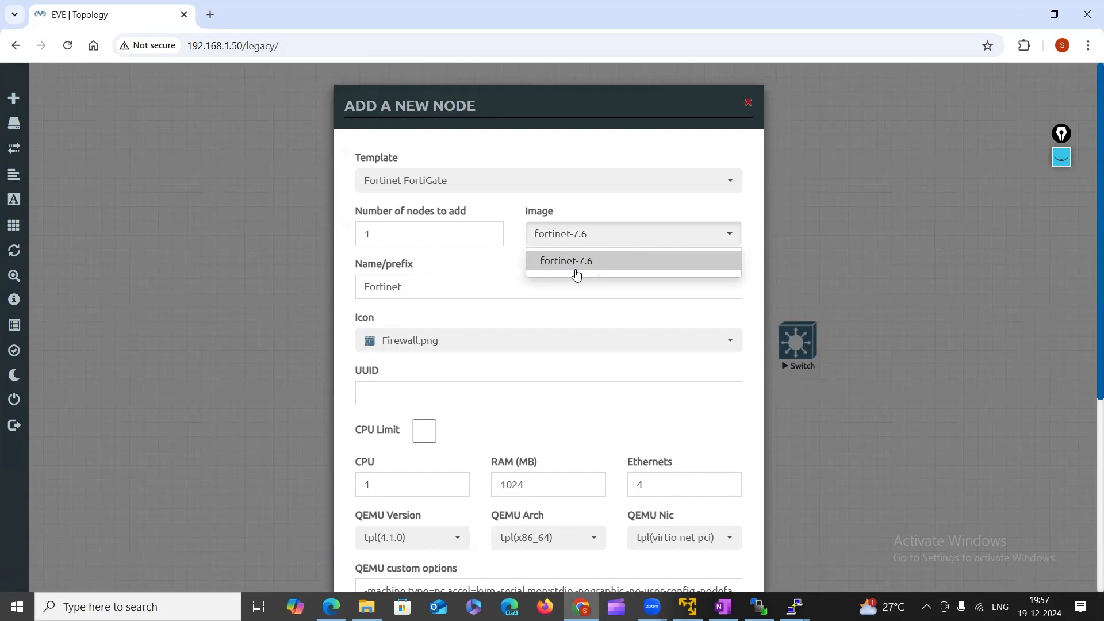
click(881, 238)
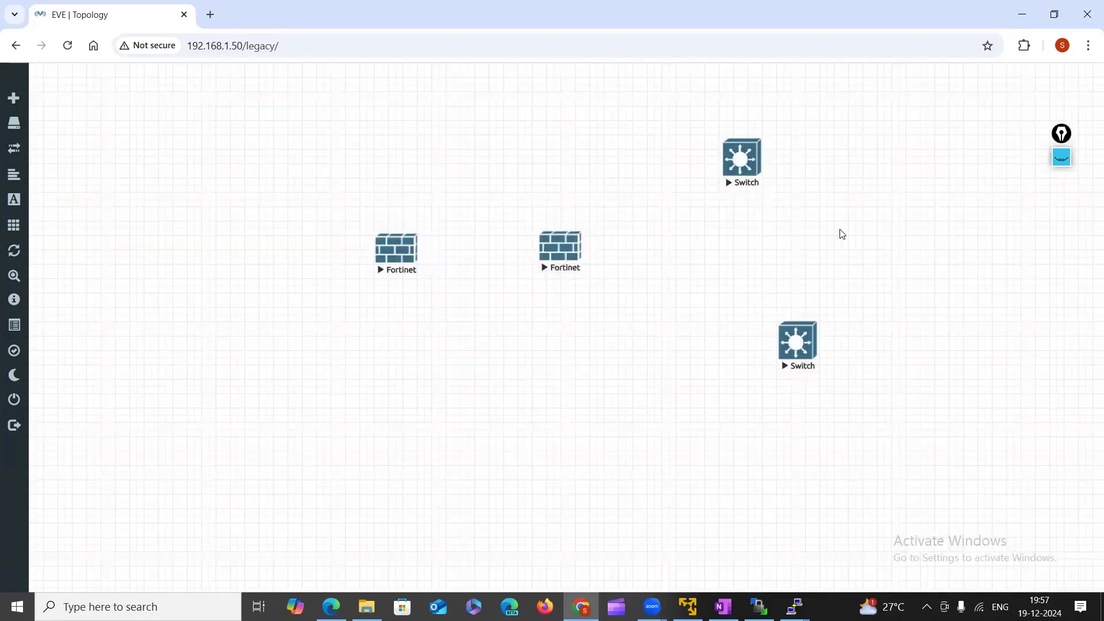
mouse_move(795, 606)
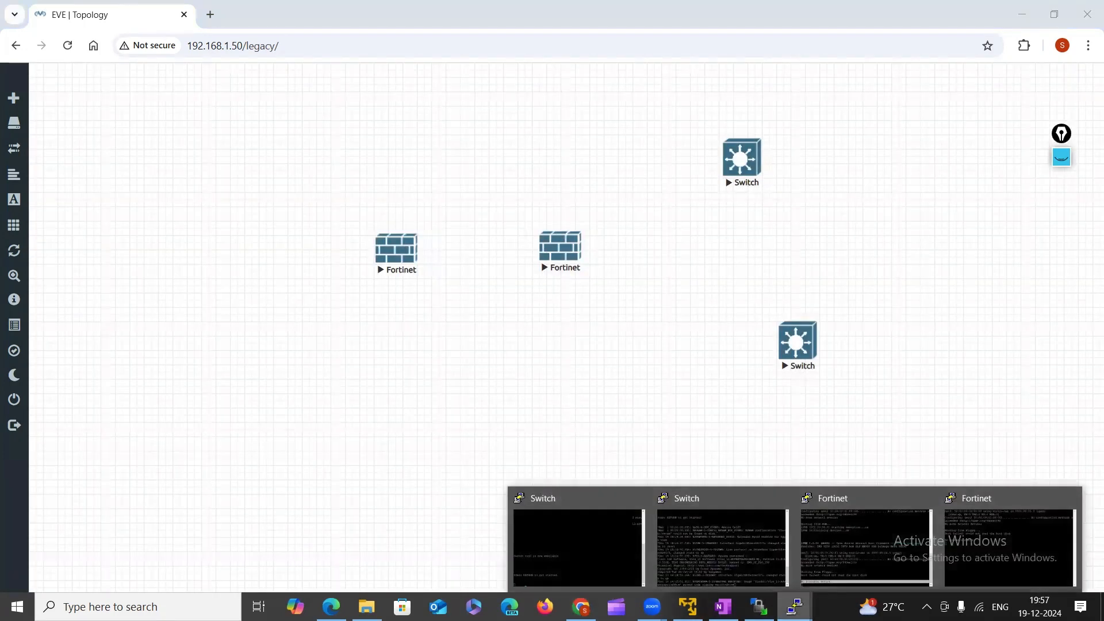
click(982, 548)
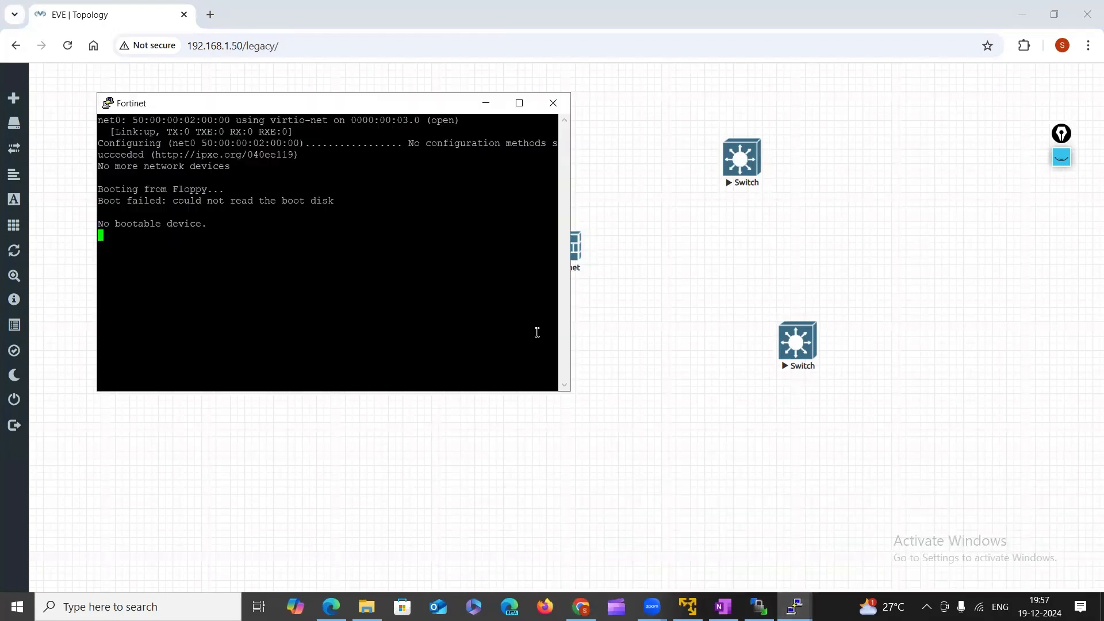
click(690, 307)
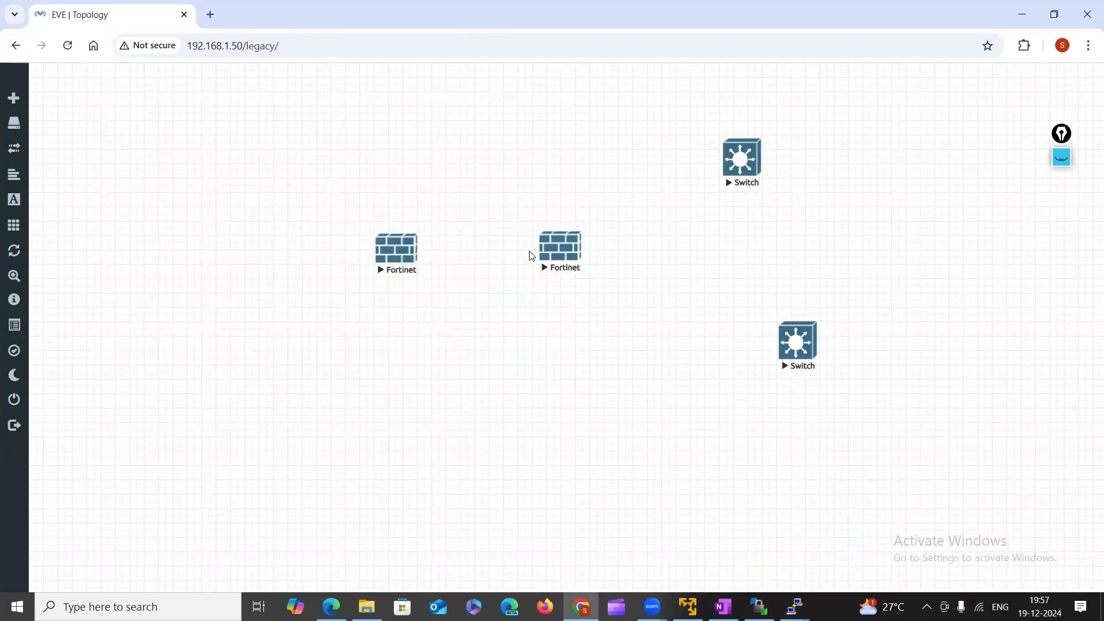
right_click(509, 322)
click(547, 352)
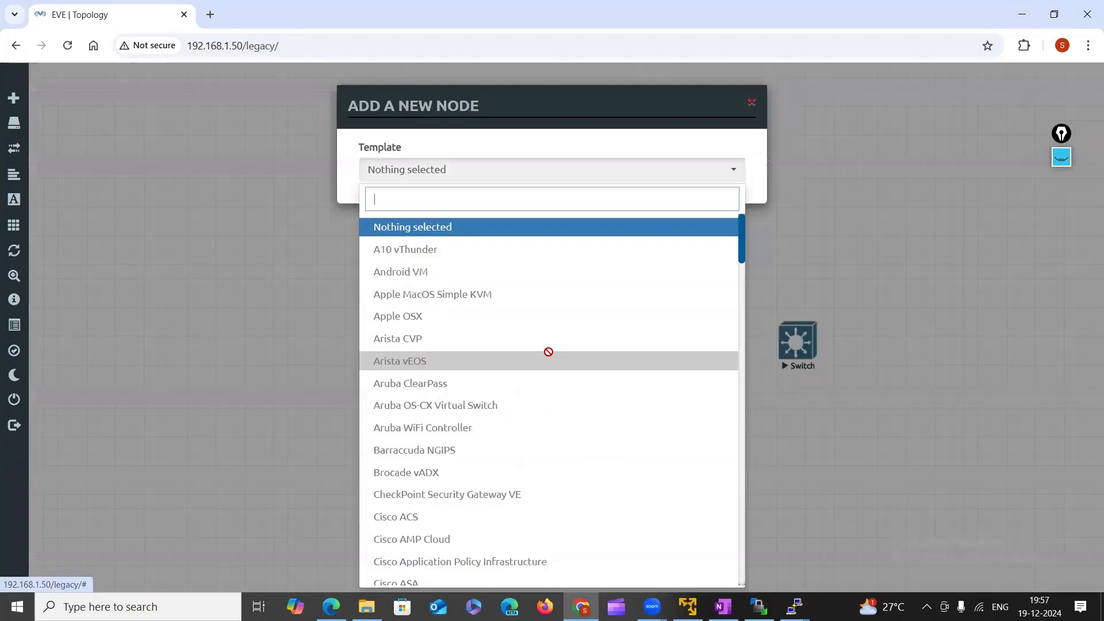
click(145, 276)
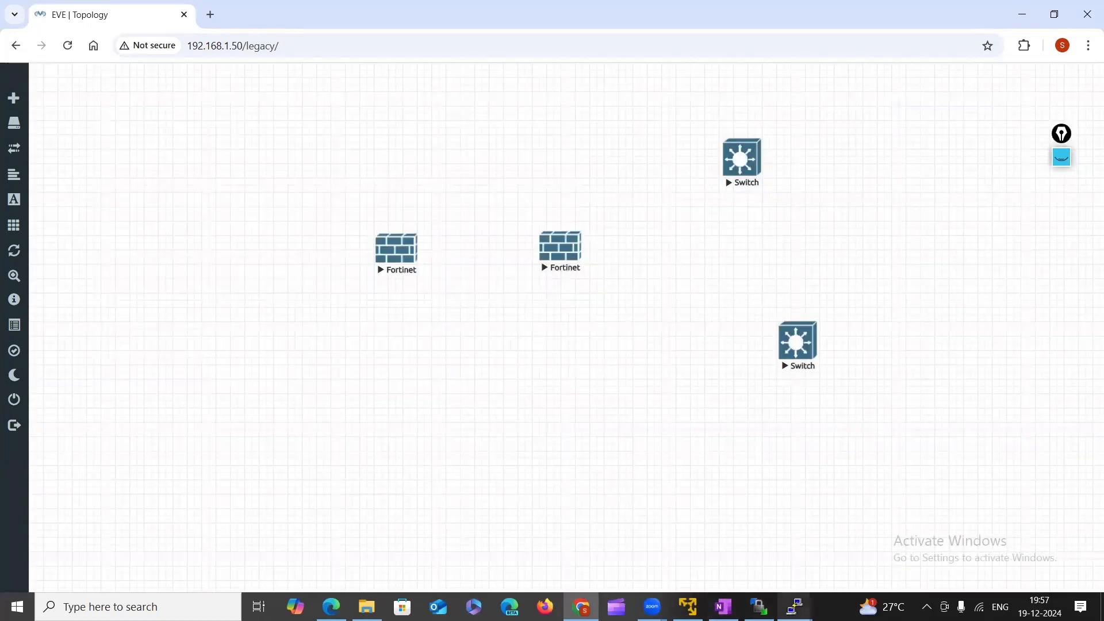
mouse_move(795, 607)
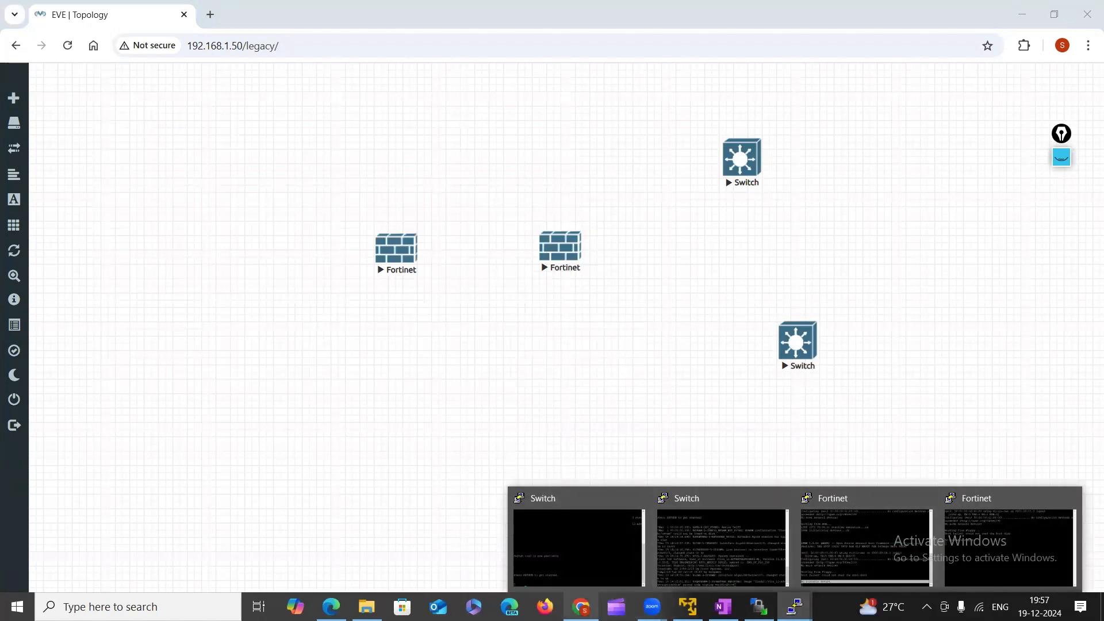
Drag the local fortinet-7.4 folder from E:\EVN_NG lab_Tools\ into the remote /opt/unetlab/addons/qemu/.
click(759, 606)
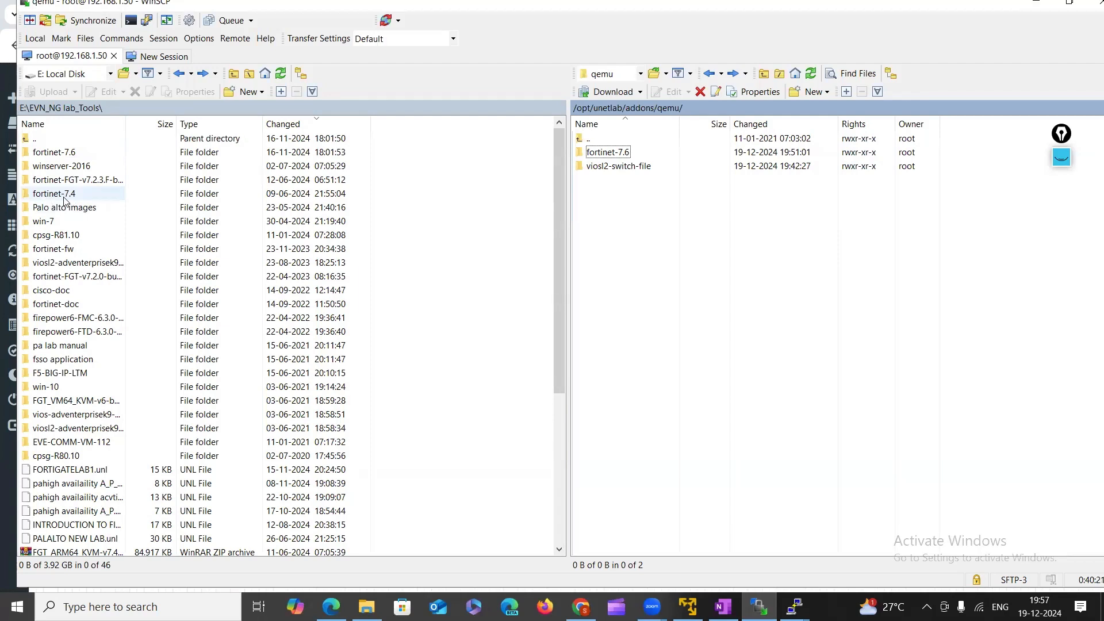
drag(55, 199, 594, 214)
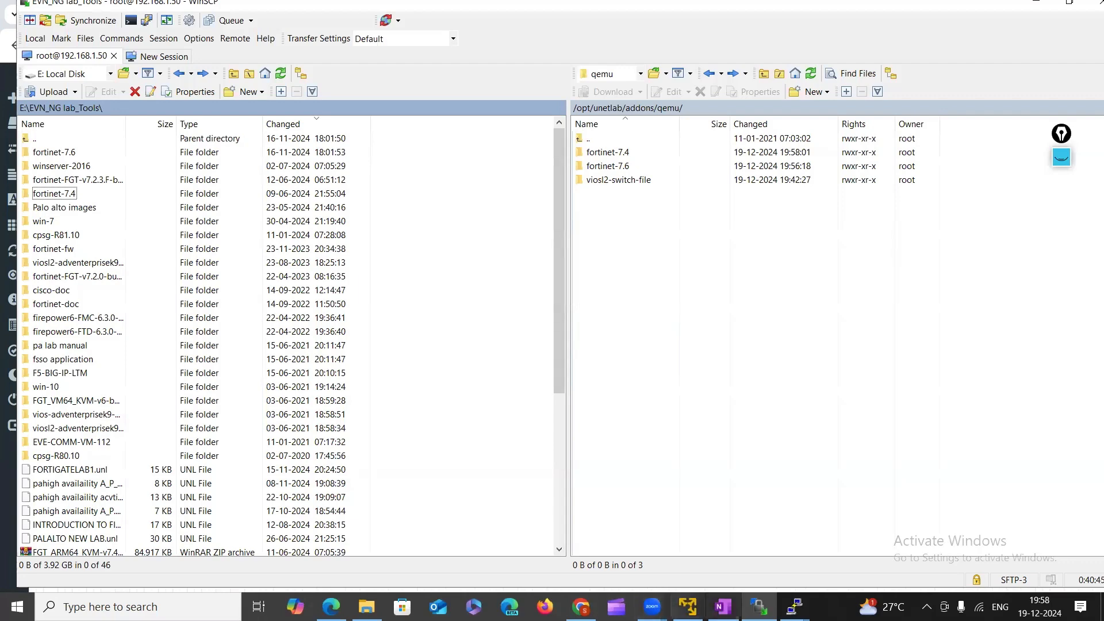
click(794, 606)
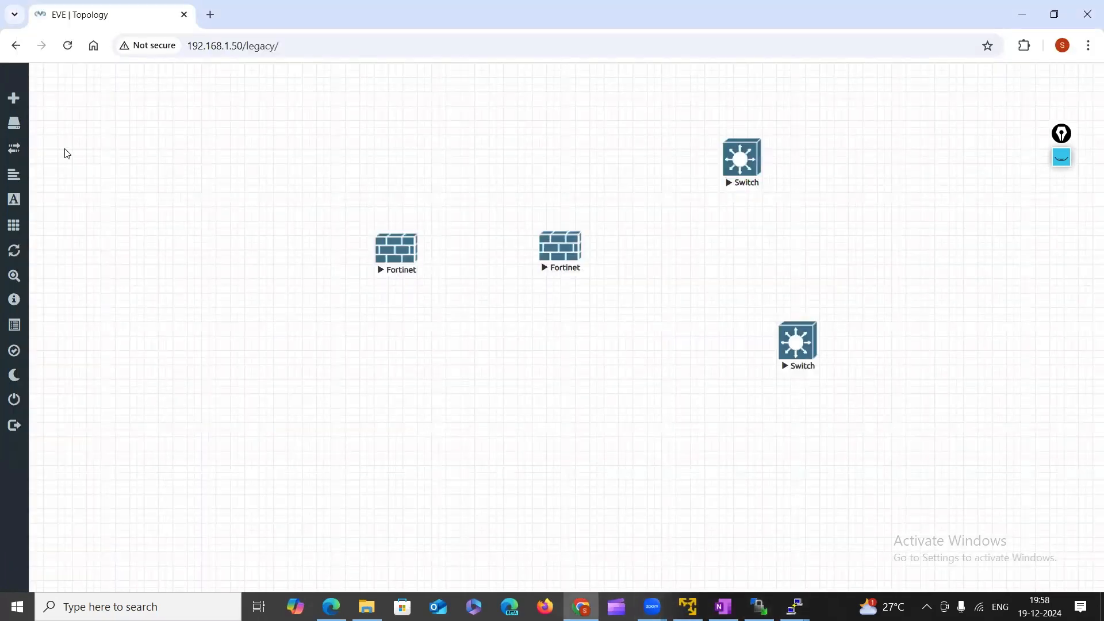
Open and dismiss the Add a New Node dialog, then reload the topology page.
right_click(549, 411)
click(611, 438)
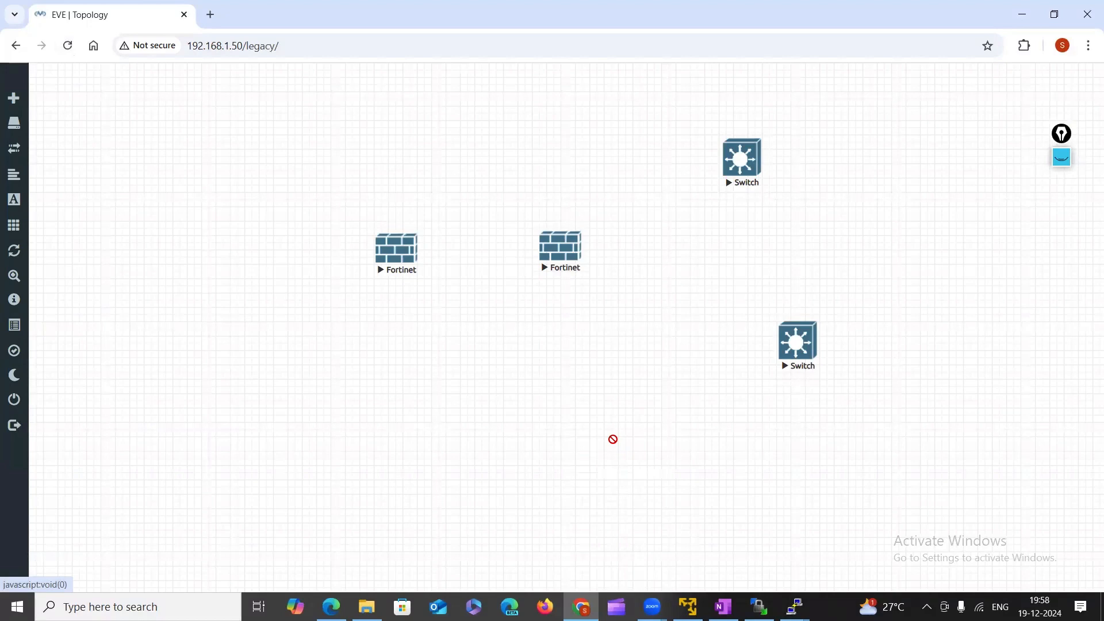
click(805, 269)
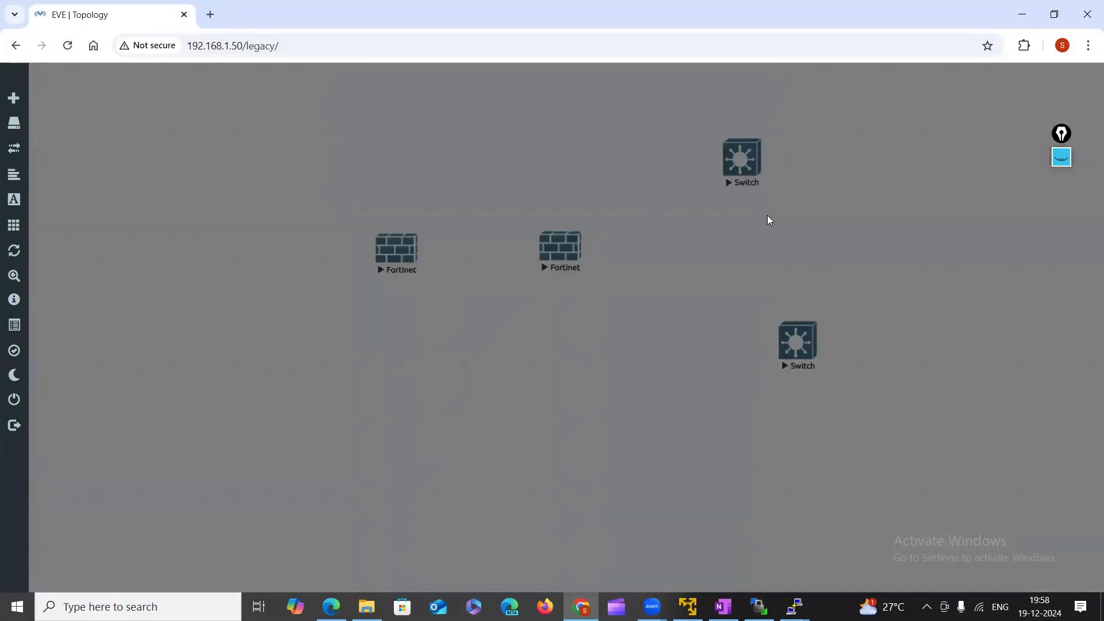
right_click(771, 215)
click(822, 248)
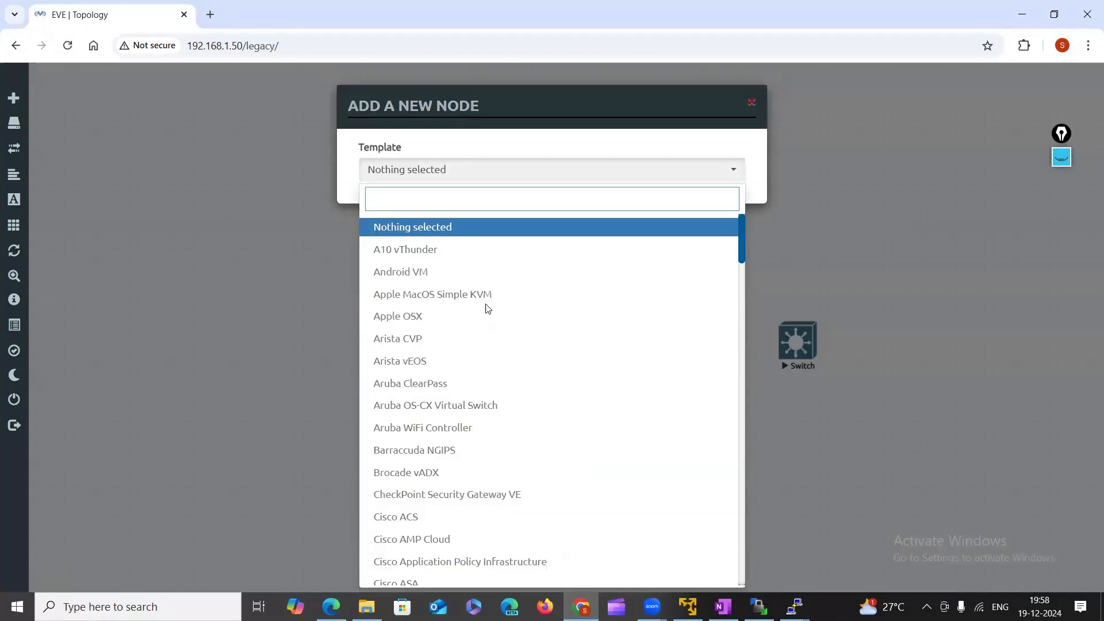
scroll(483, 299, down, 1)
click(68, 45)
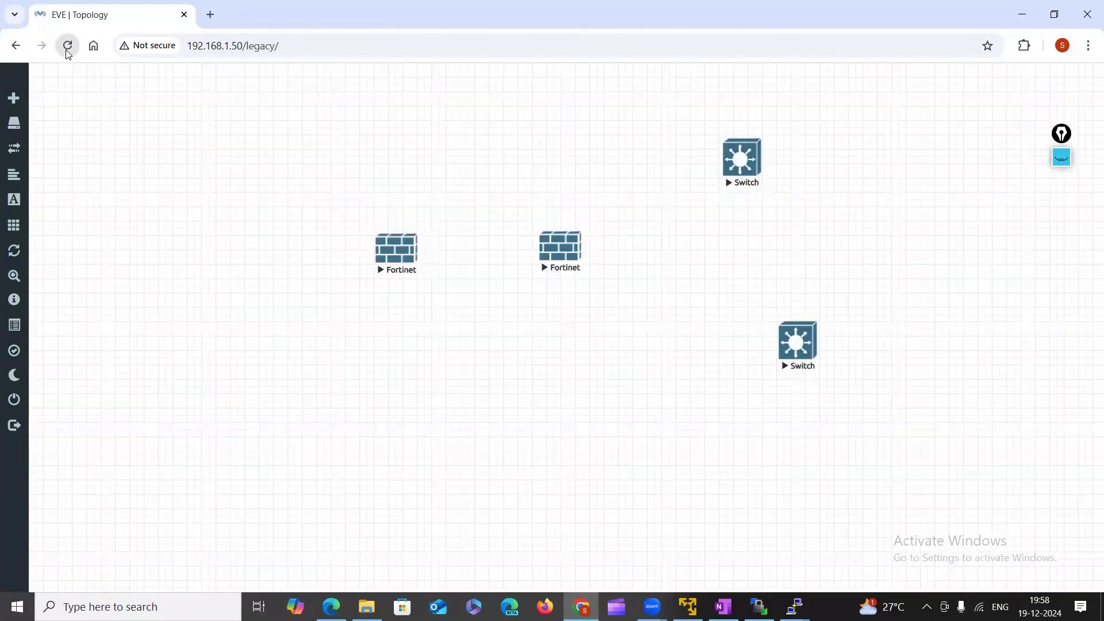
Add a Fortinet FortiGate node using the fortinet-7.4 image and save it.
right_click(523, 159)
click(568, 172)
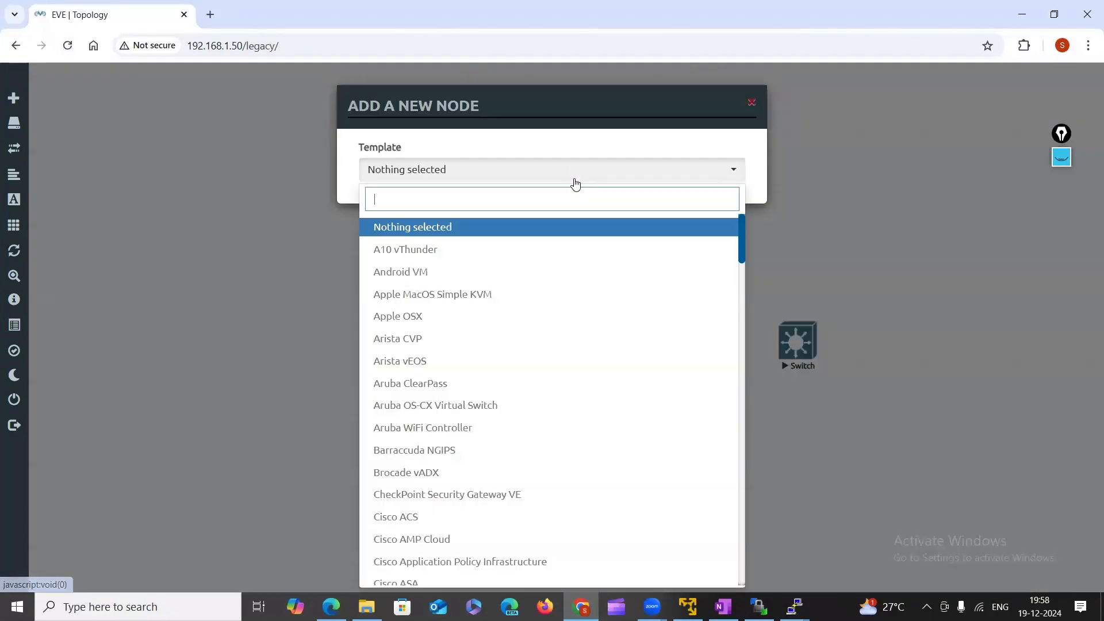
text(fo)
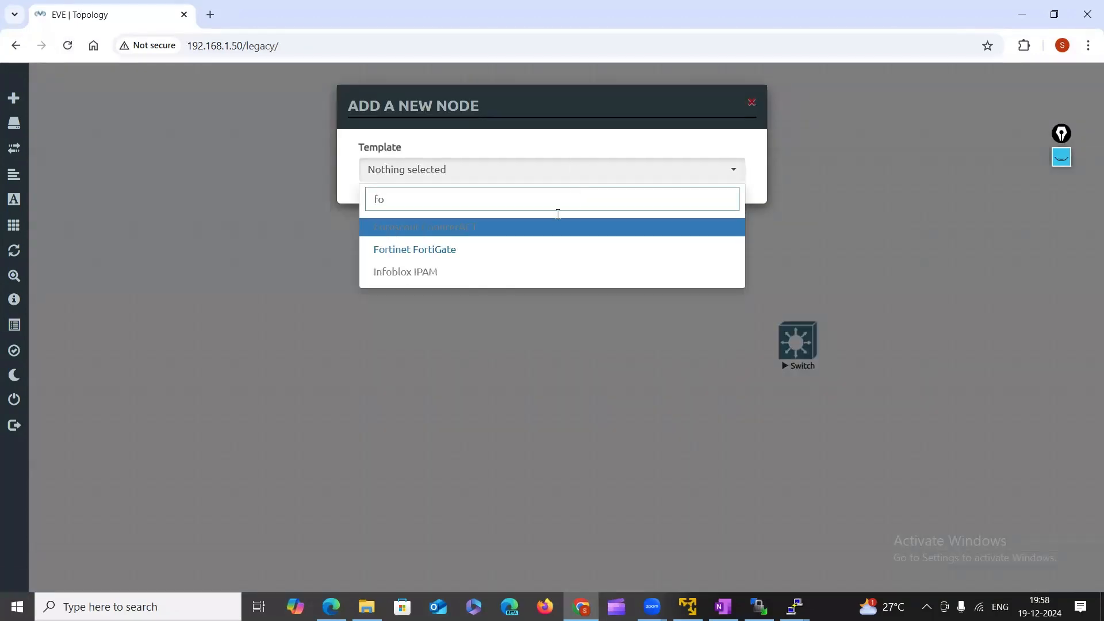
click(504, 256)
click(667, 240)
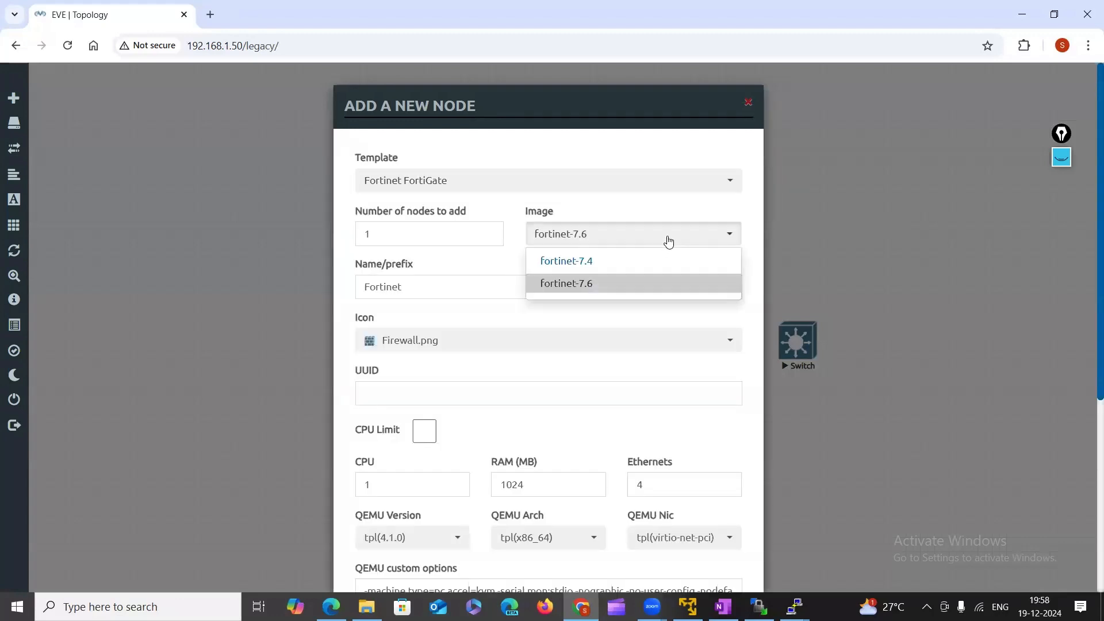
click(608, 264)
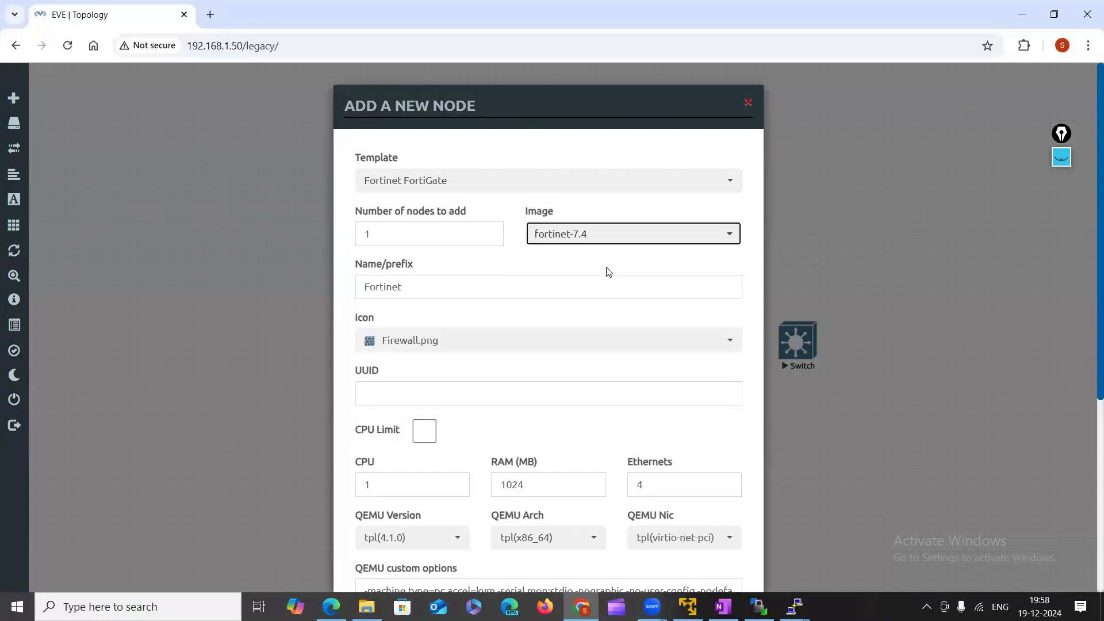
scroll(624, 258, down, 5)
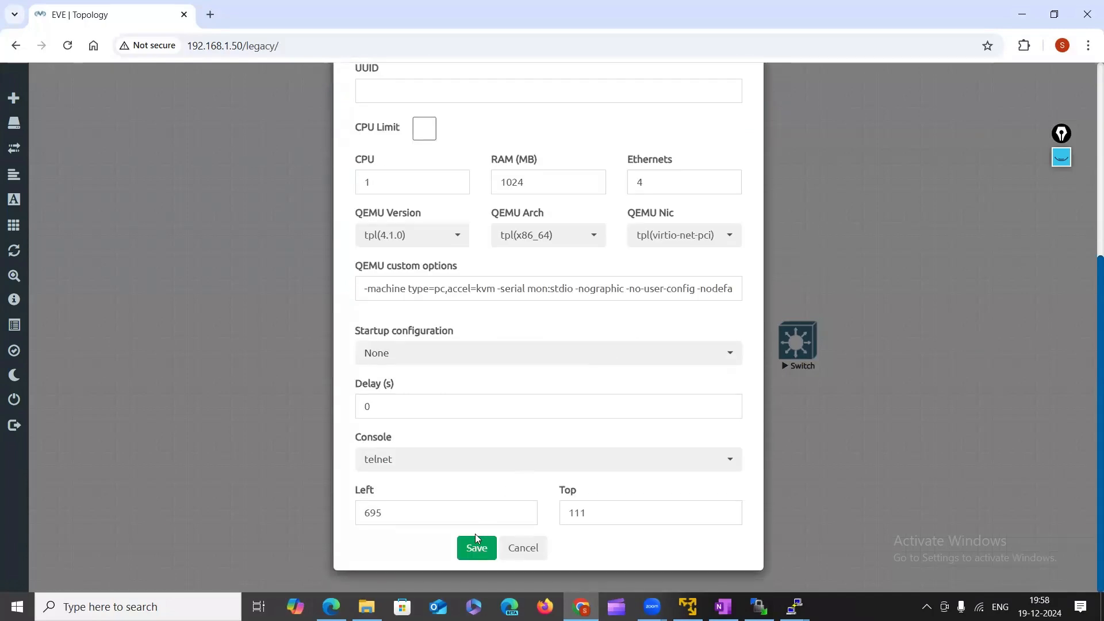
click(472, 549)
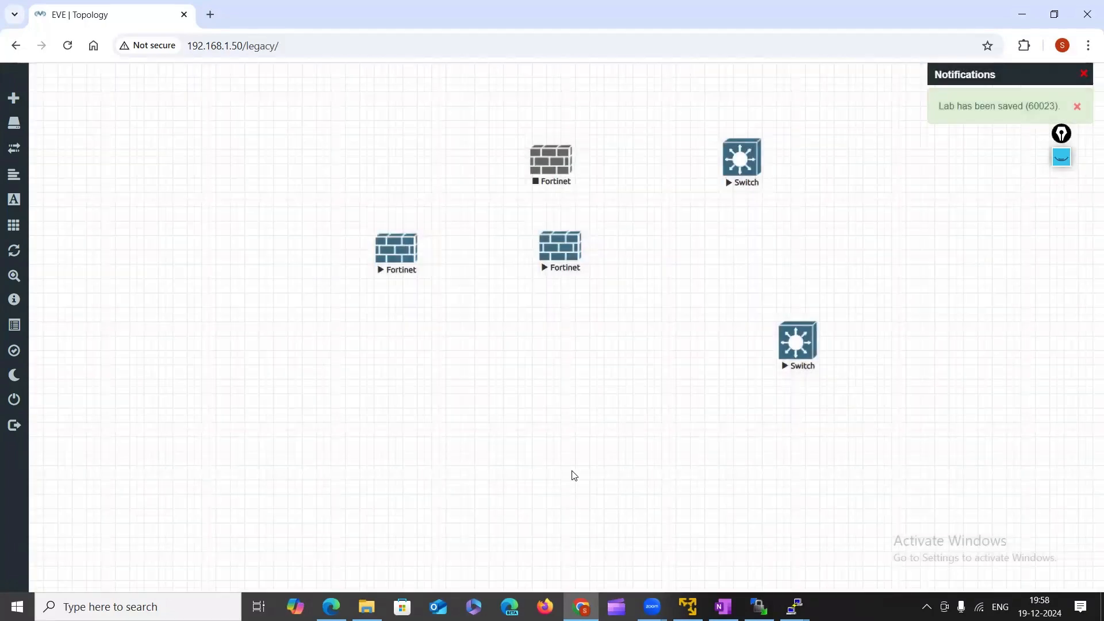
Start the new Fortinet node and open its telnet console, allowing Chrome's client prompt.
right_click(557, 156)
click(611, 184)
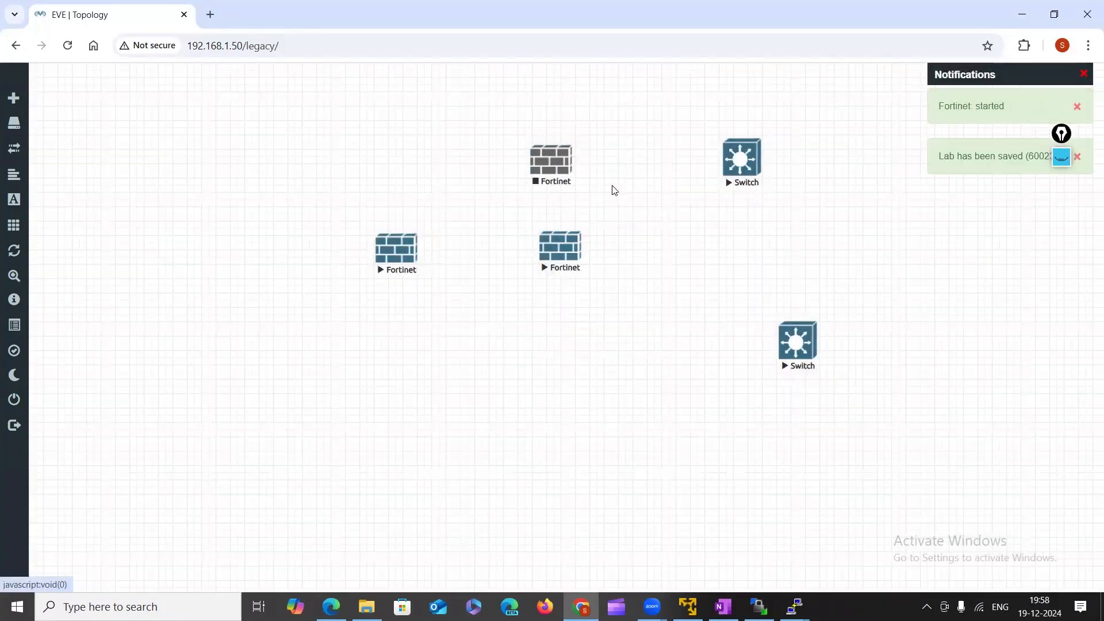
click(543, 167)
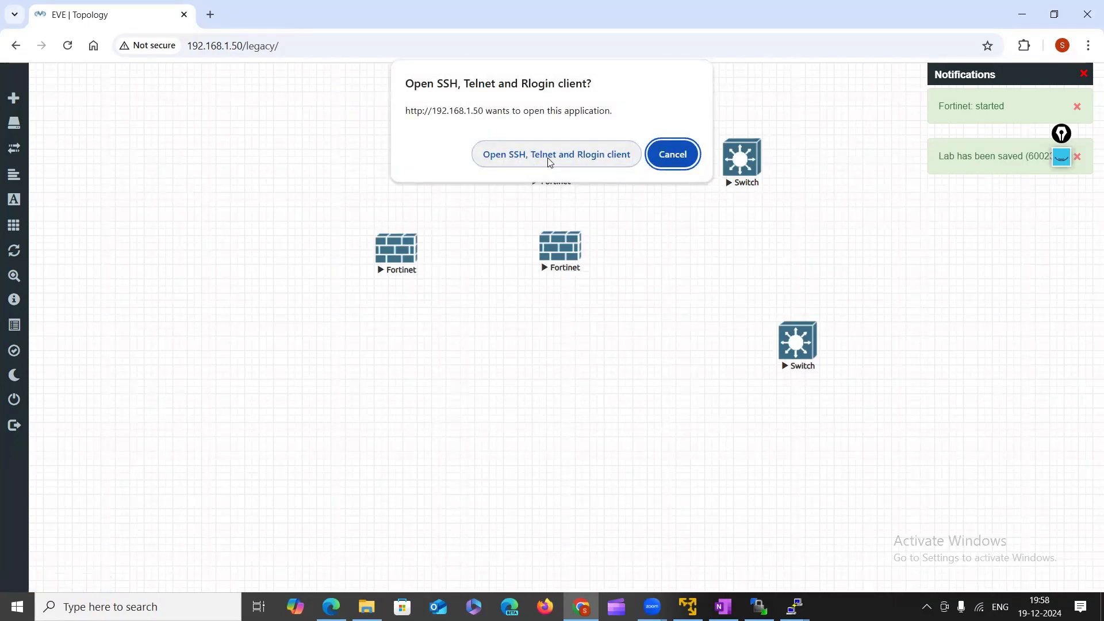
click(549, 161)
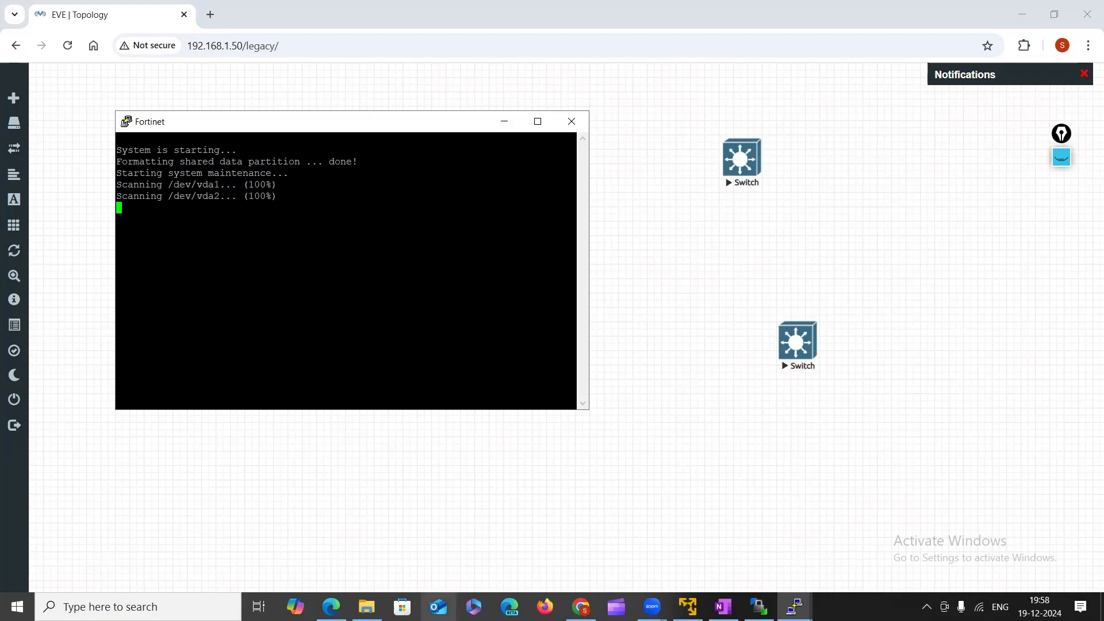
click(759, 606)
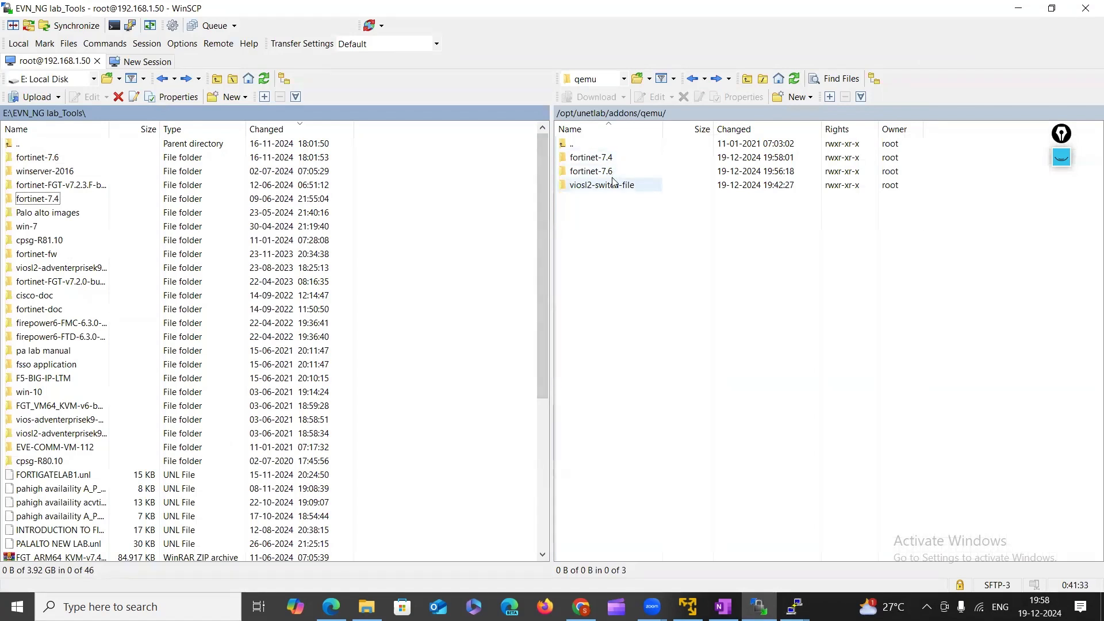
Inspect the remote fortinet-7.4 and fortinet-7.6 folders, then bring the Fortinet console to front.
click(593, 158)
double_click(593, 159)
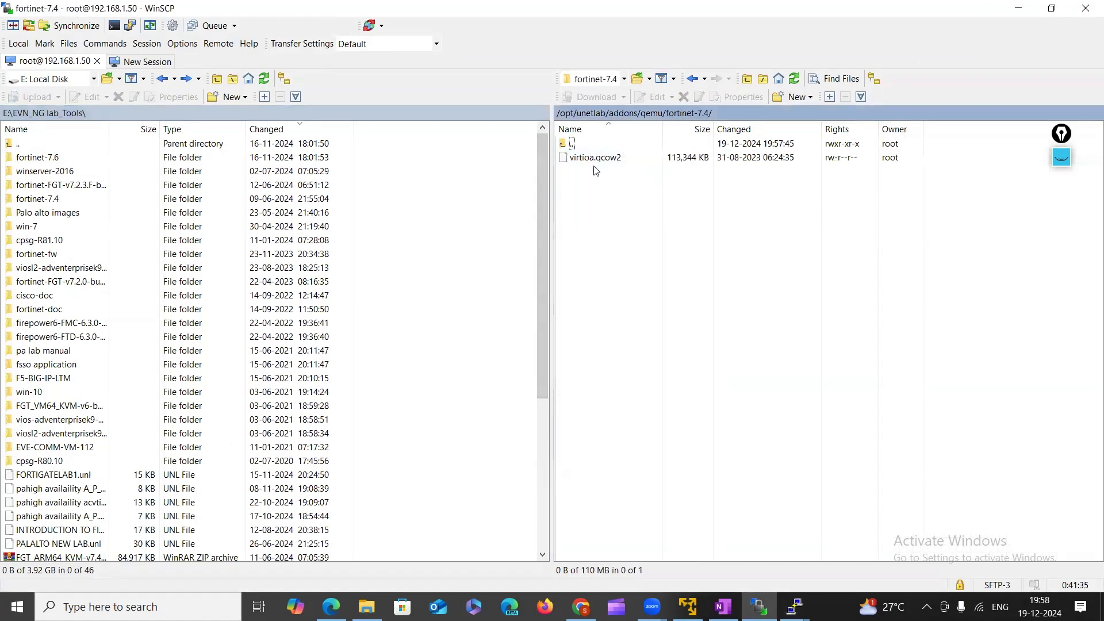
click(696, 77)
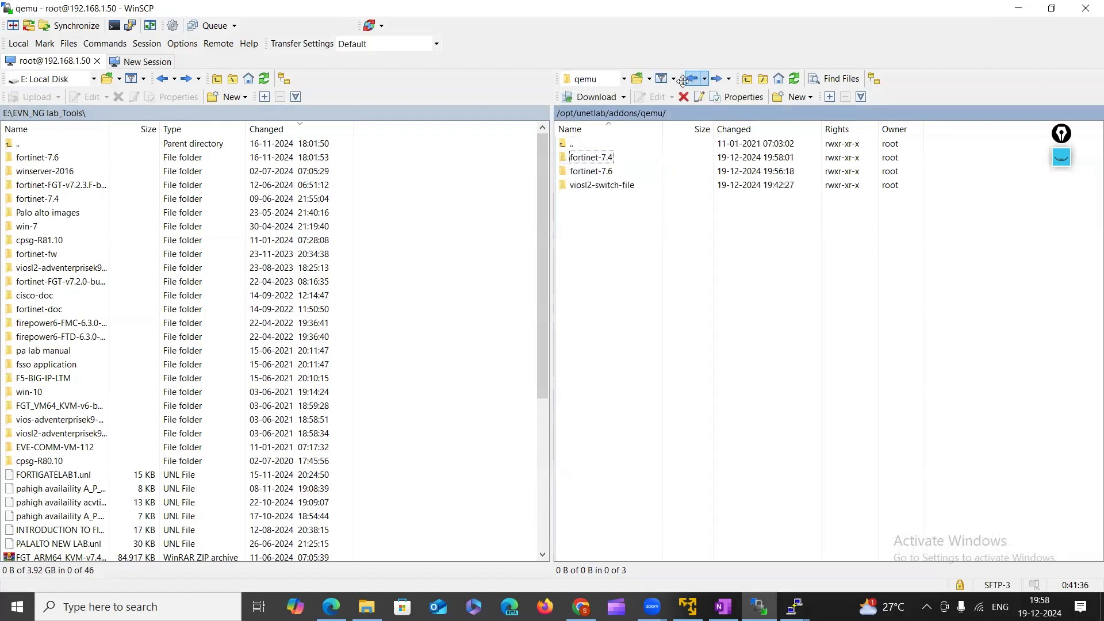
double_click(603, 171)
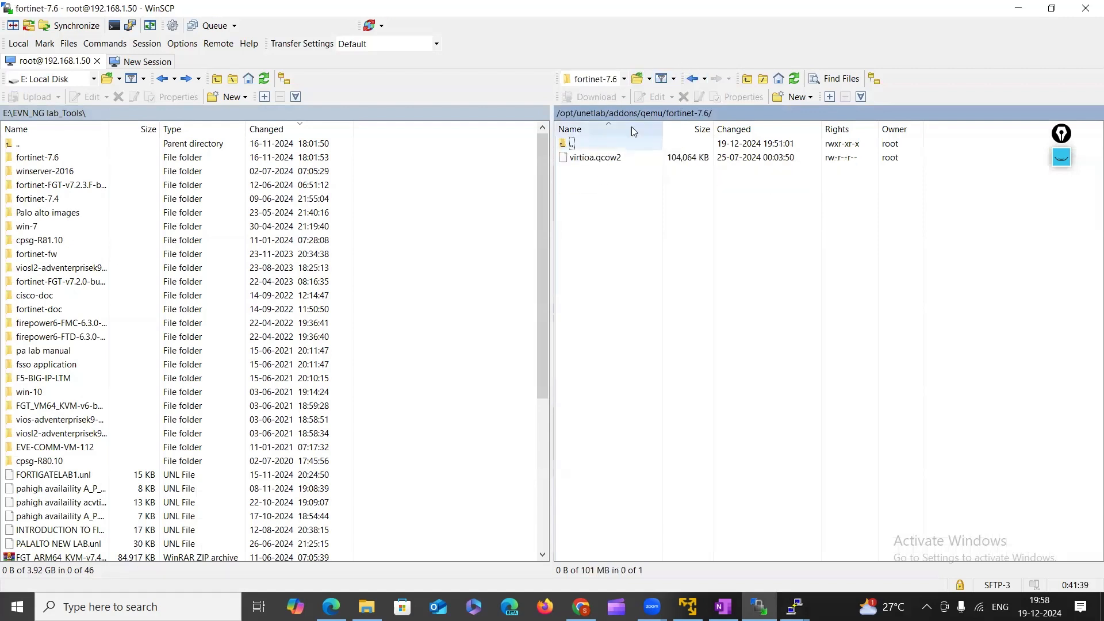
click(694, 78)
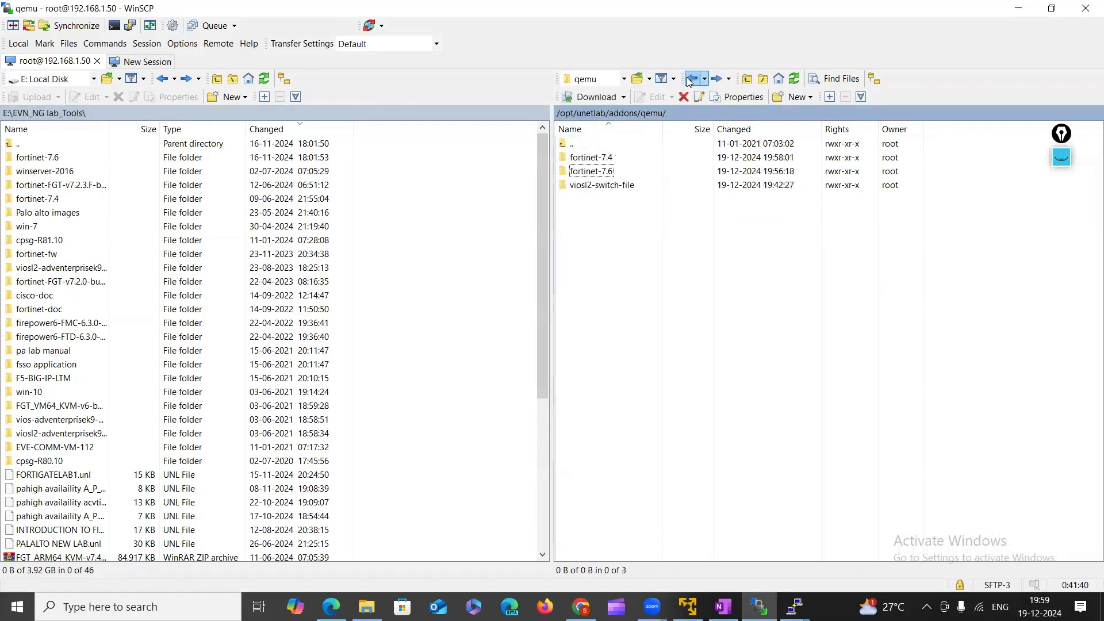
double_click(592, 158)
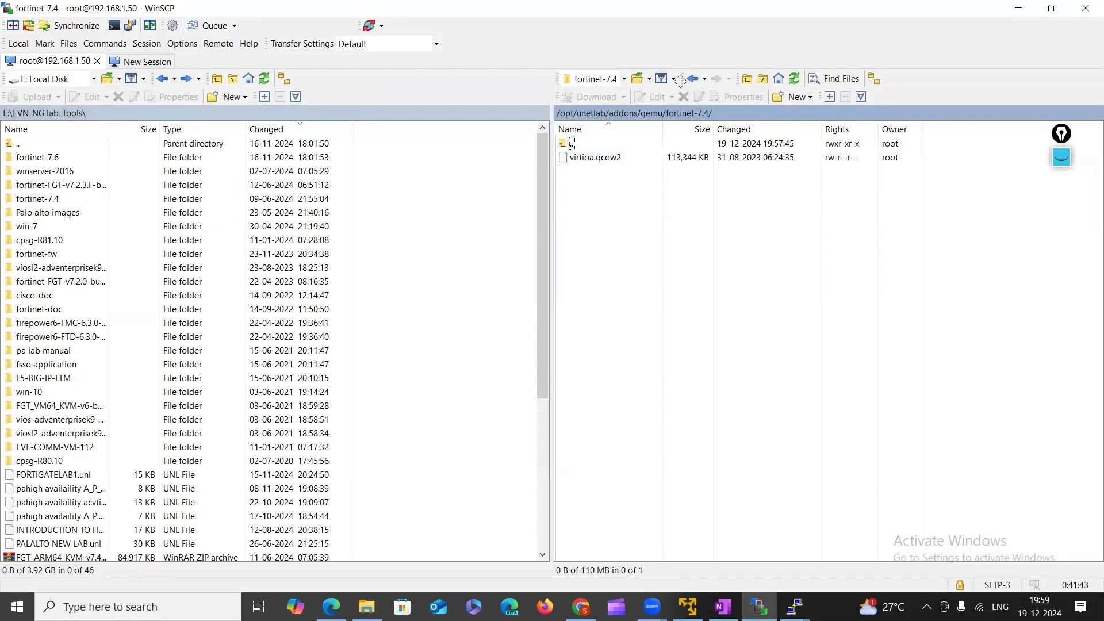
click(693, 79)
double_click(592, 171)
click(698, 82)
click(795, 606)
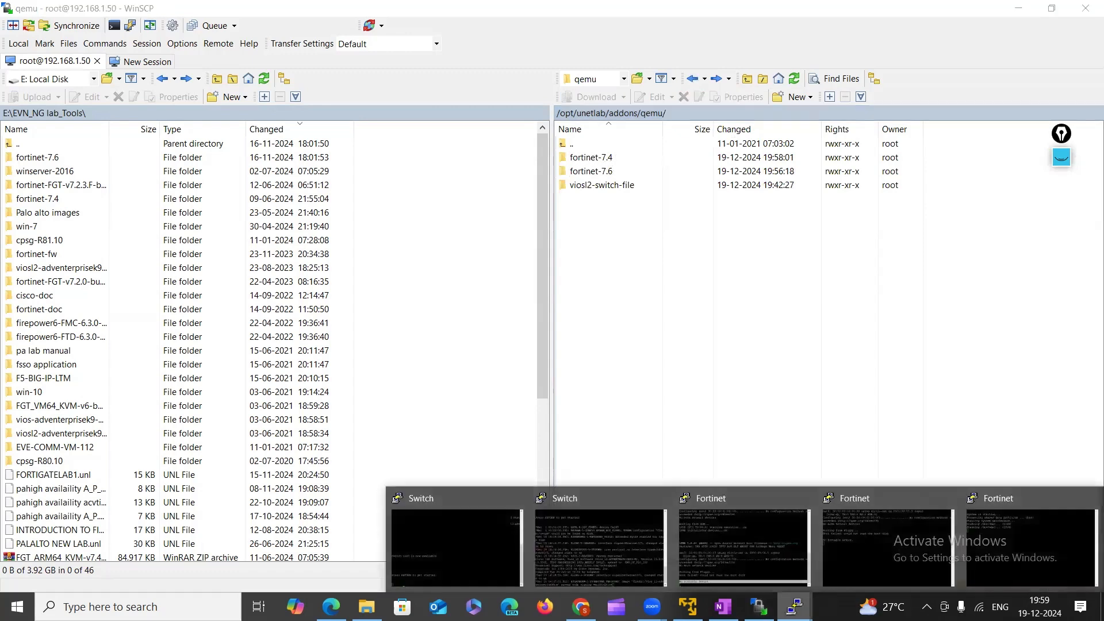
click(980, 552)
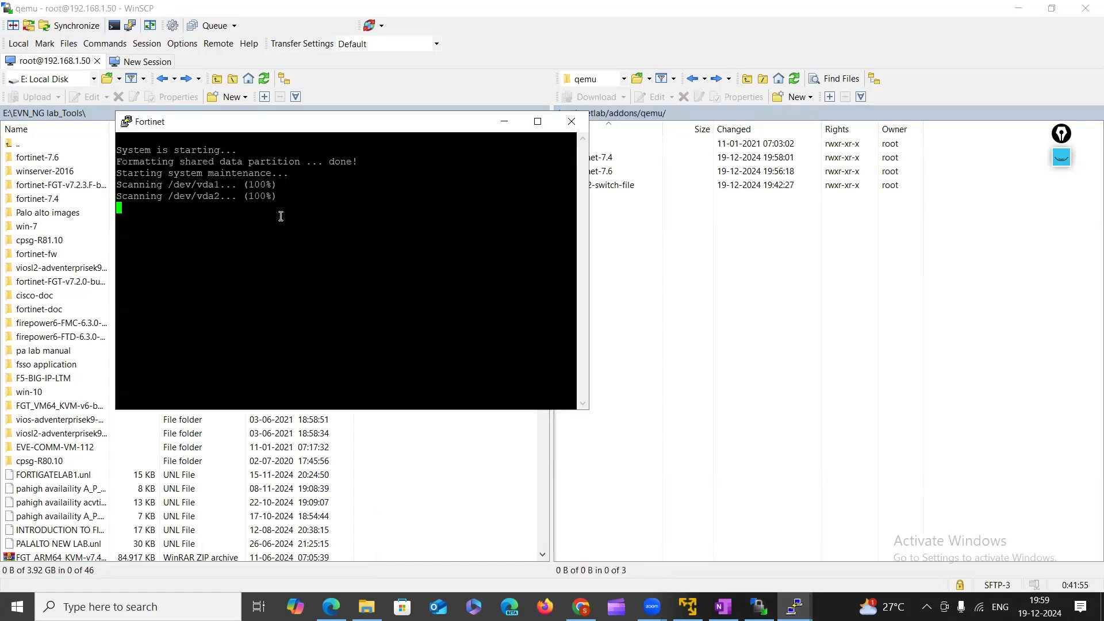
Log in to the Fortinet console as admin and set and confirm a new password.
drag(185, 165, 203, 173)
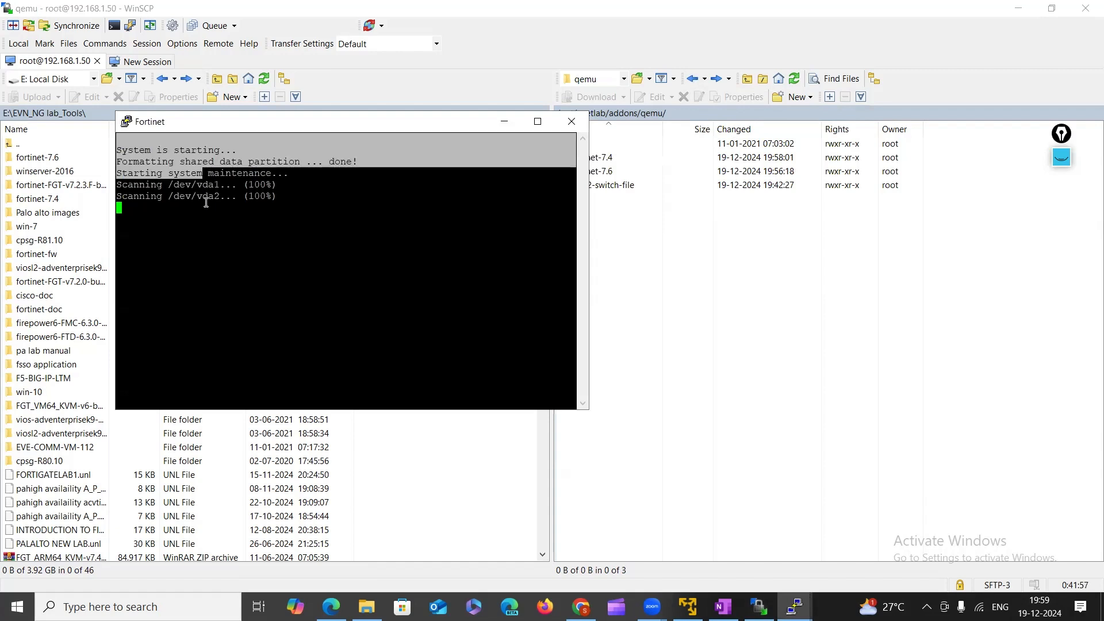
click(207, 240)
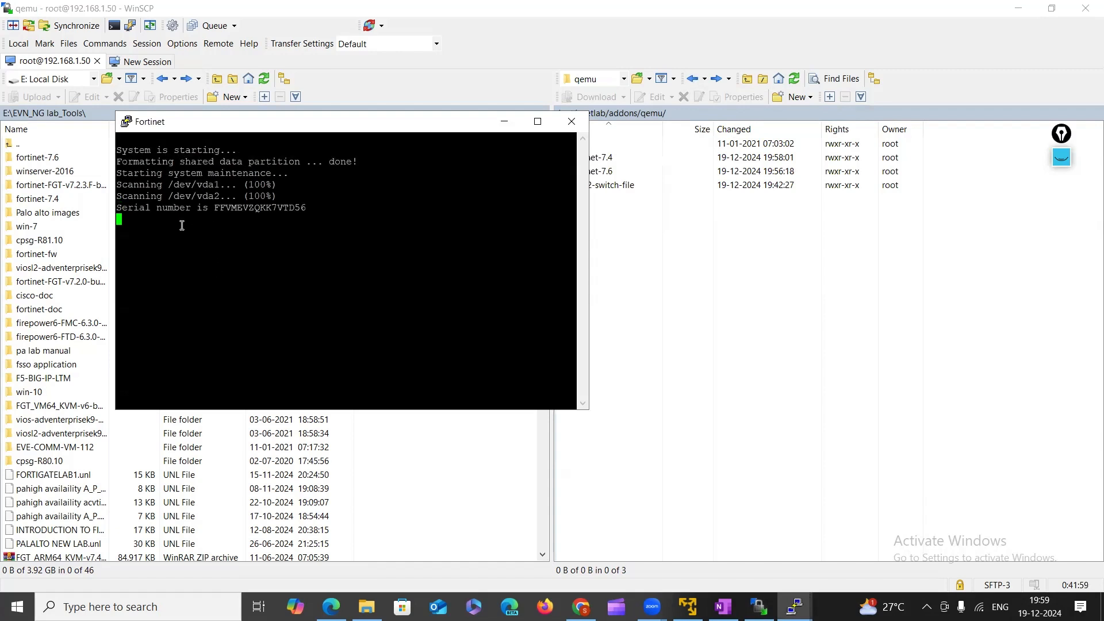
drag(209, 207, 362, 209)
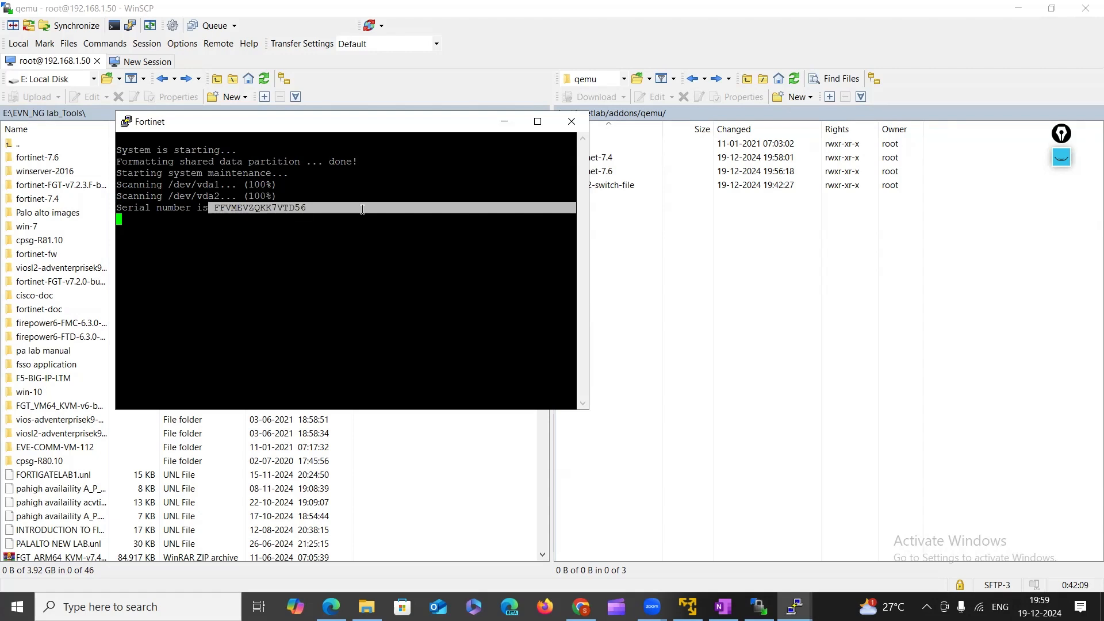
key(Return)
key(Return)
key(Return)
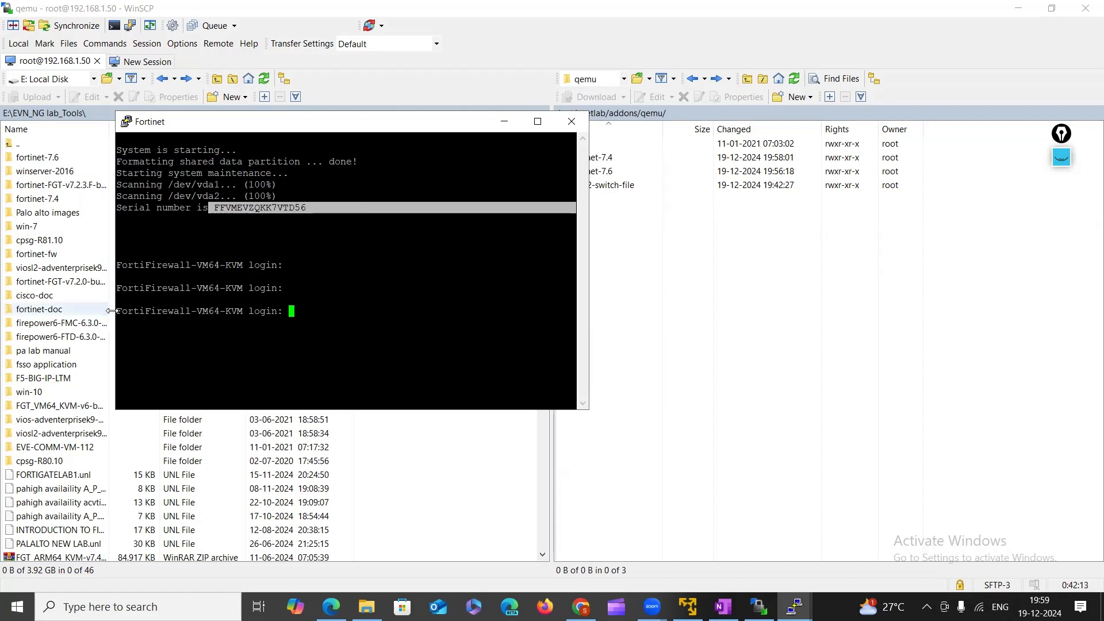
drag(118, 311, 296, 317)
click(294, 310)
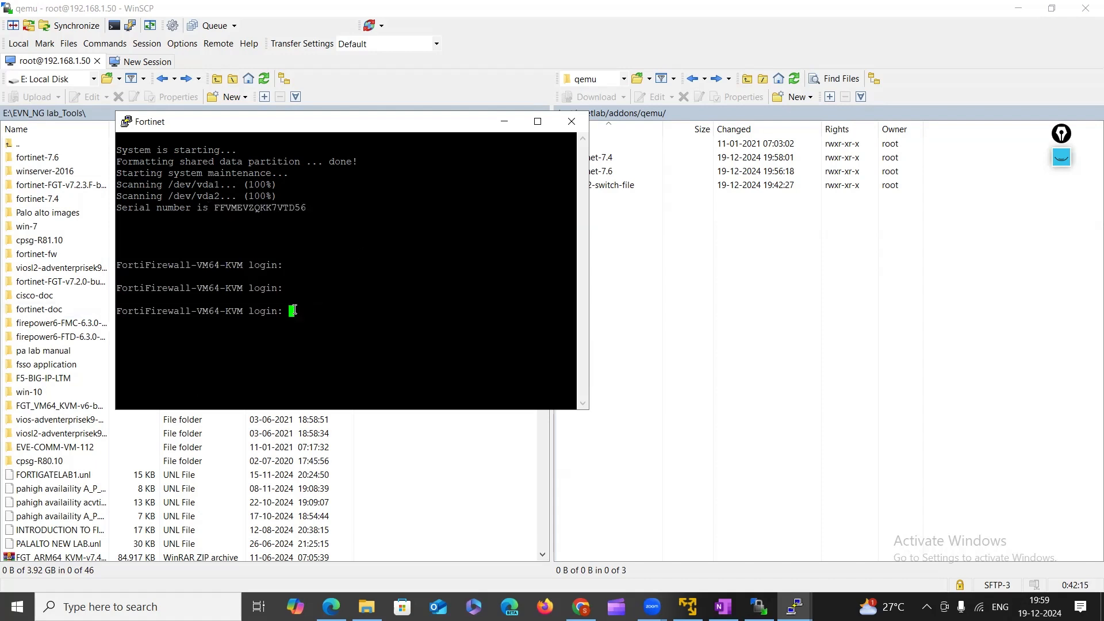
text(admin)
key(Return)
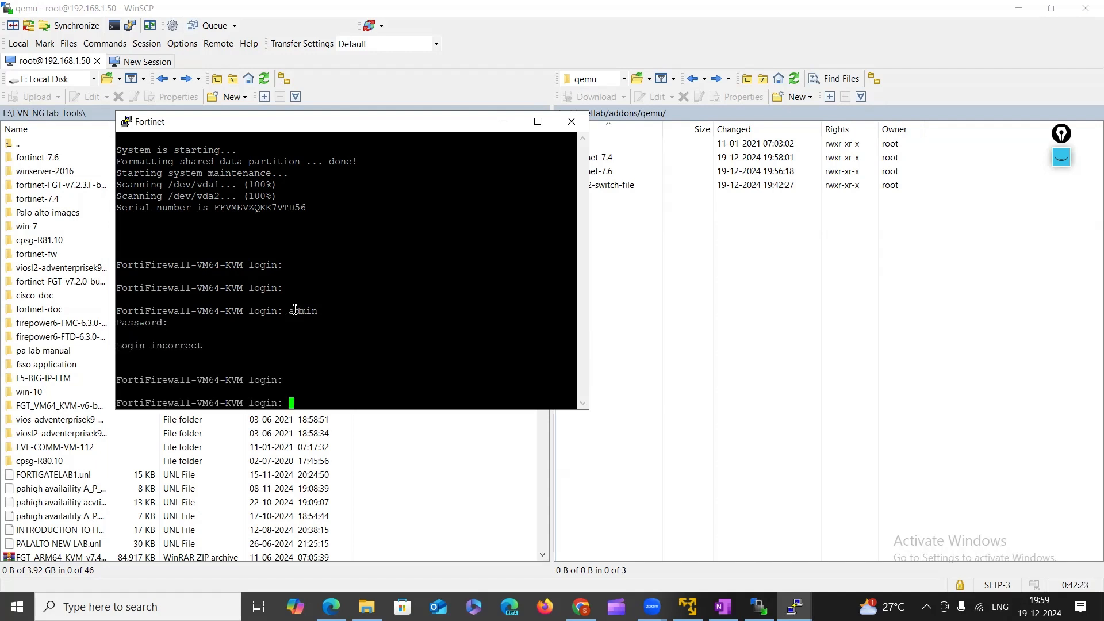
key(Return)
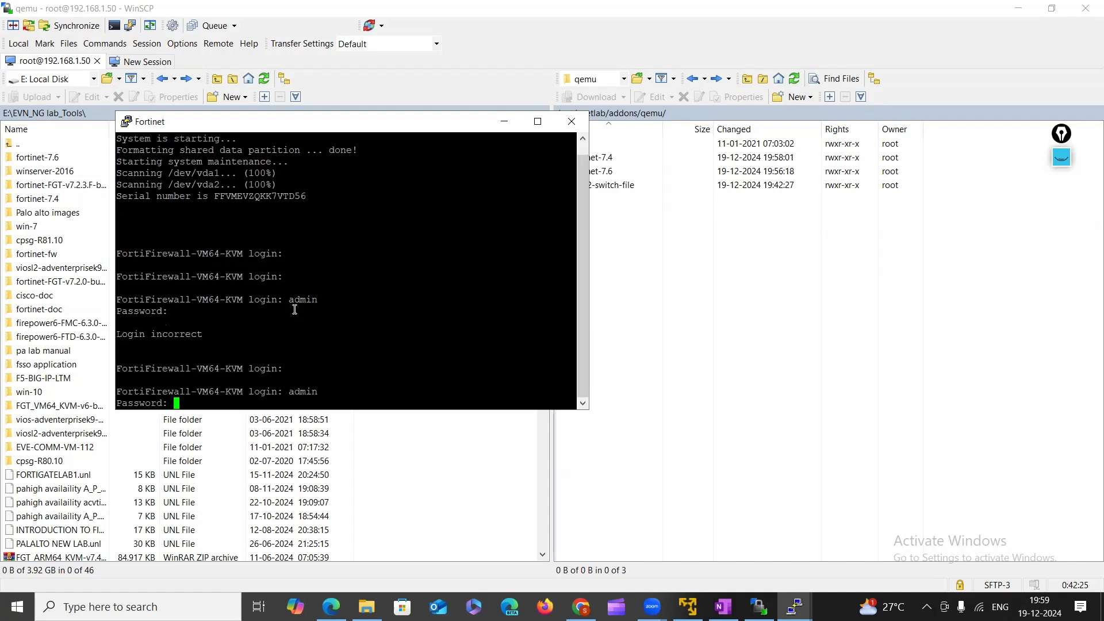
key(Return)
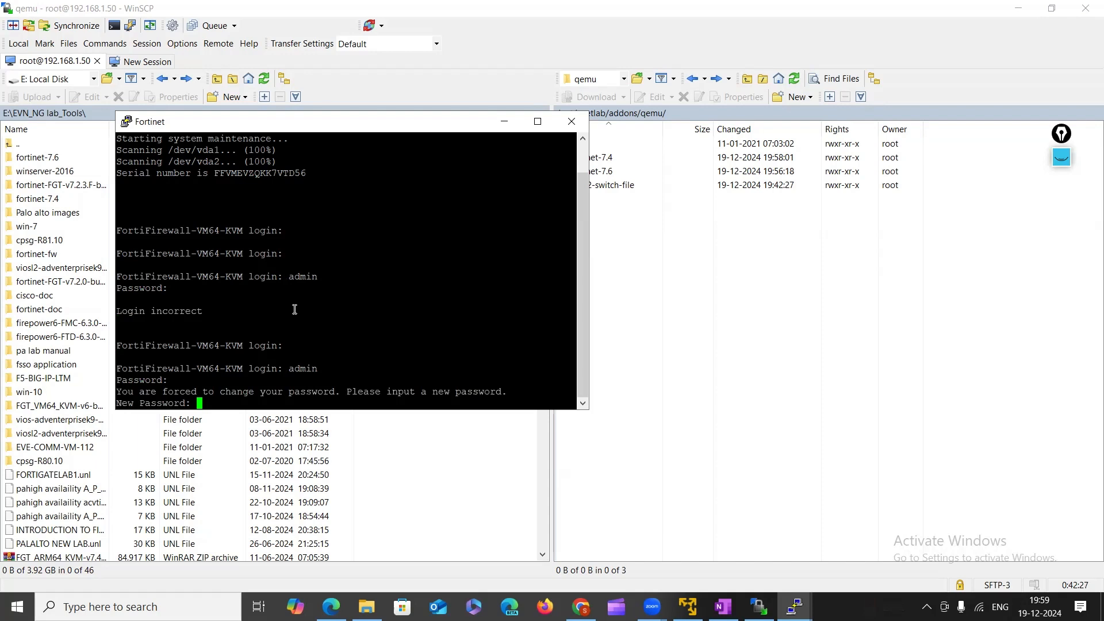
key(Return)
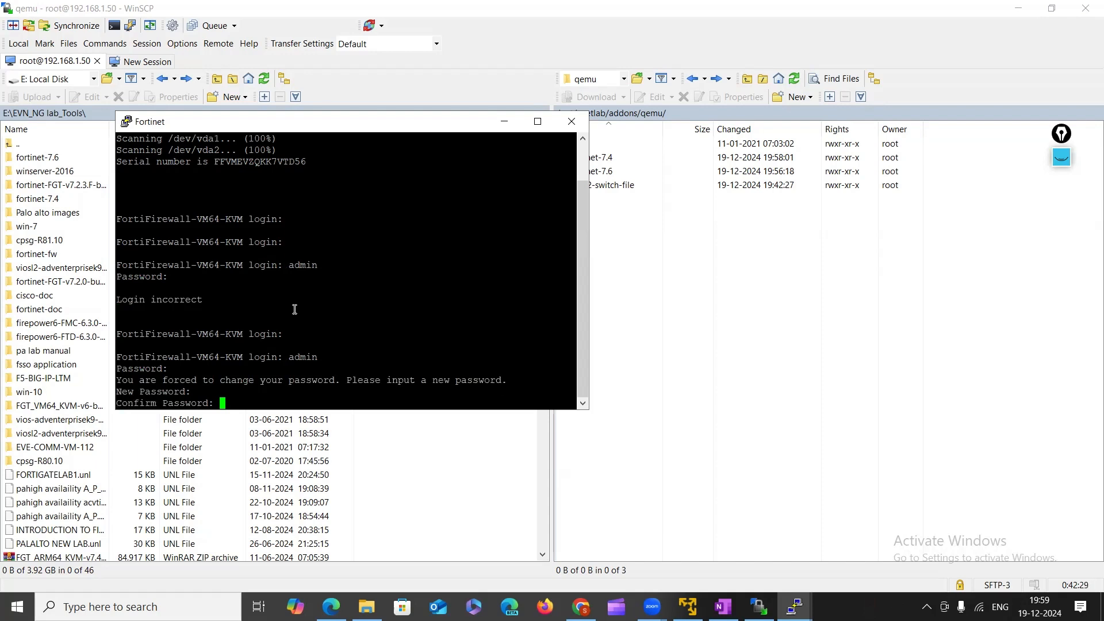
key(Return)
key(Return)
key(Return)
key(Return)
key(Return)
key(Return)
key(Return)
key(Return)
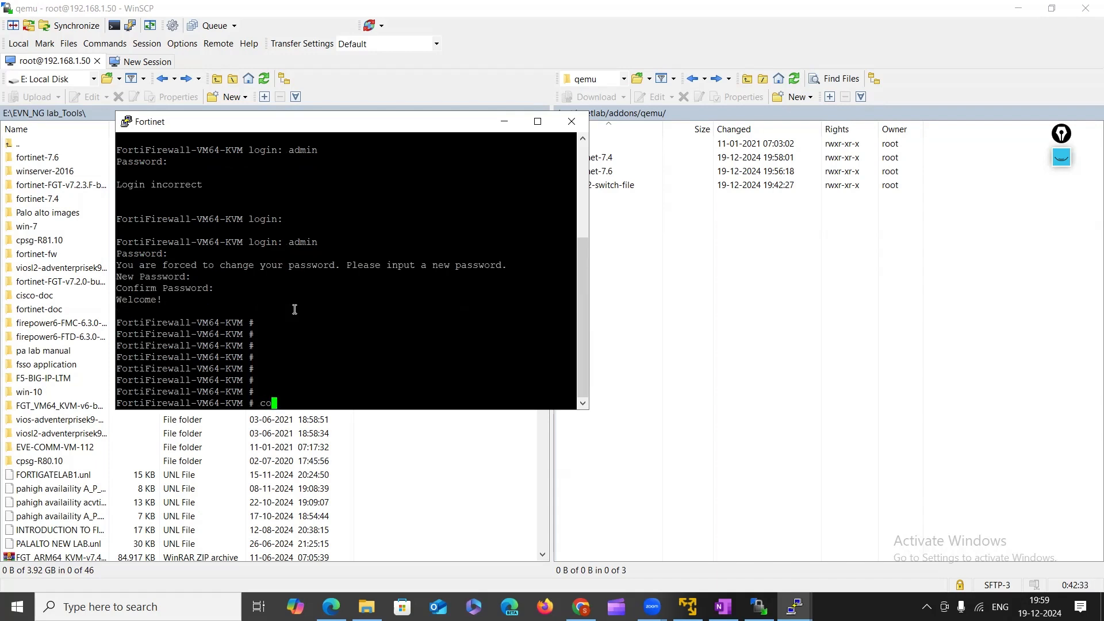
Run config system interface and show to list the port1–port4 settings.
text(config system interface)
key(Return)
key(Return)
key(Return)
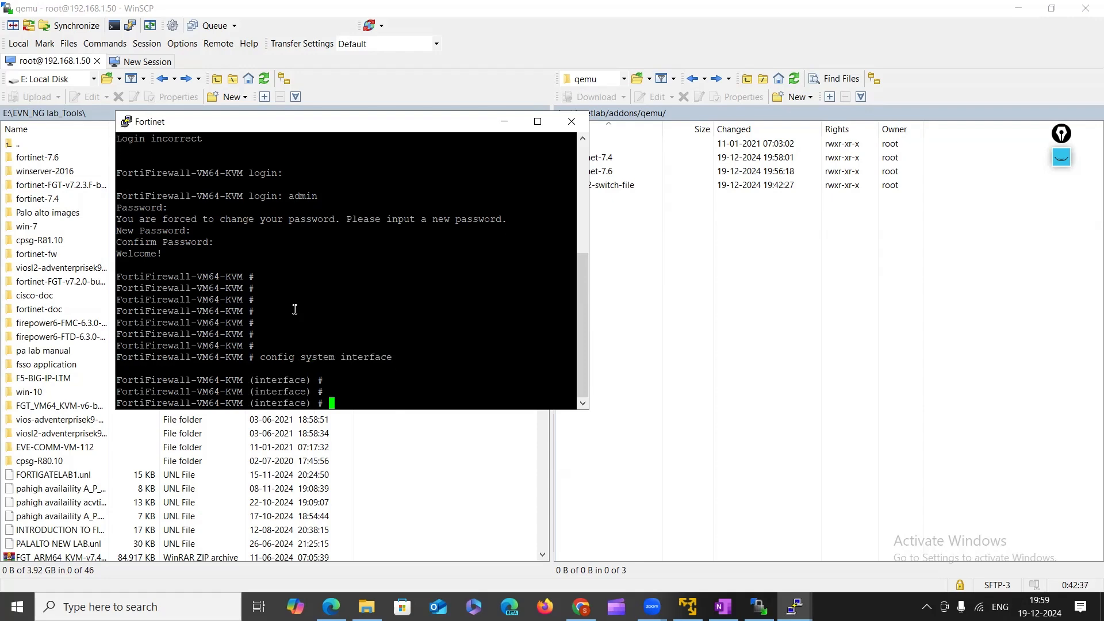
text(show)
key(Return)
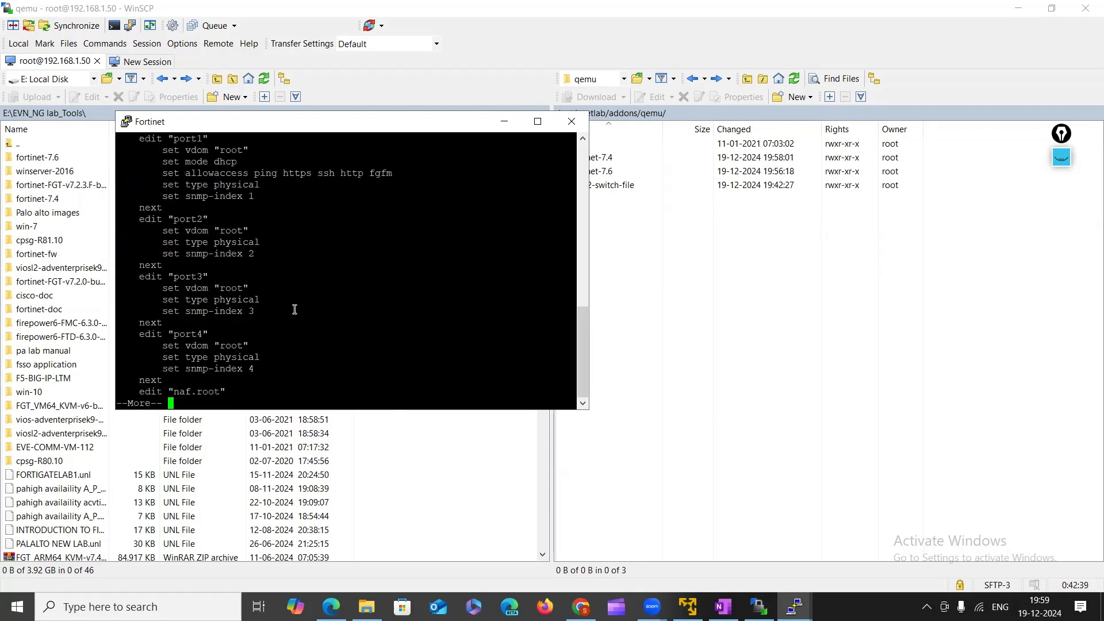
scroll(218, 236, up, 8)
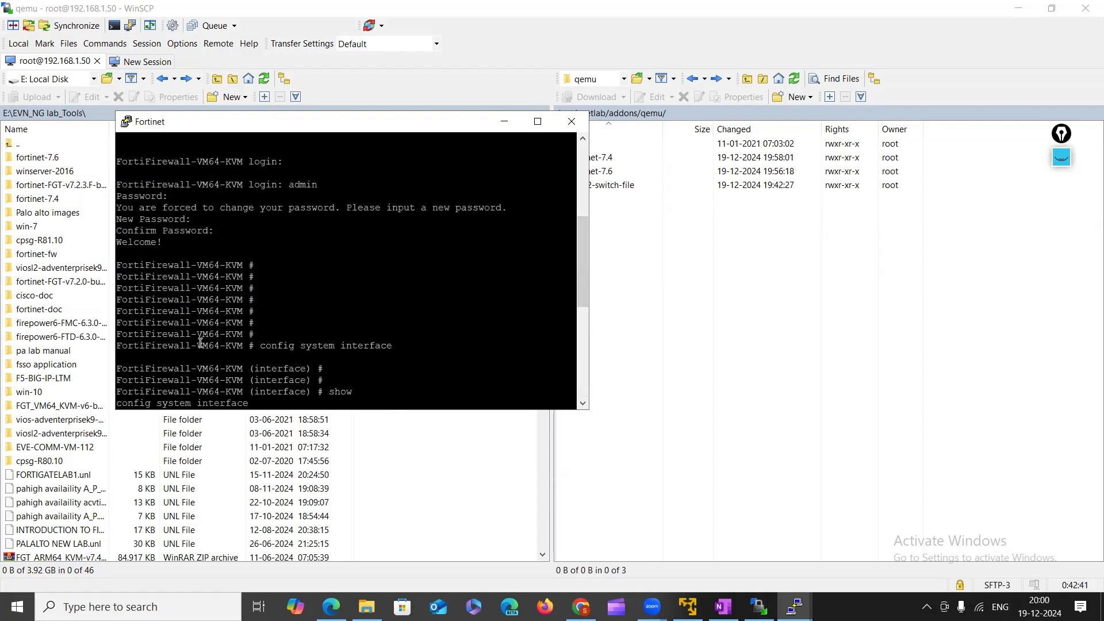
scroll(202, 334, down, 8)
drag(157, 196, 268, 409)
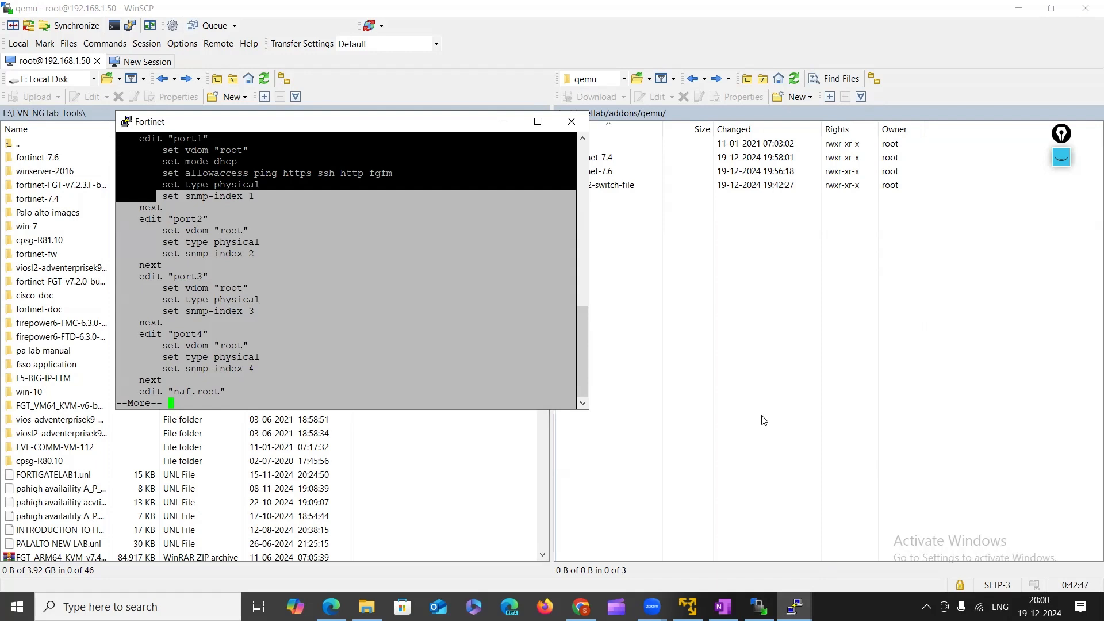
click(1061, 133)
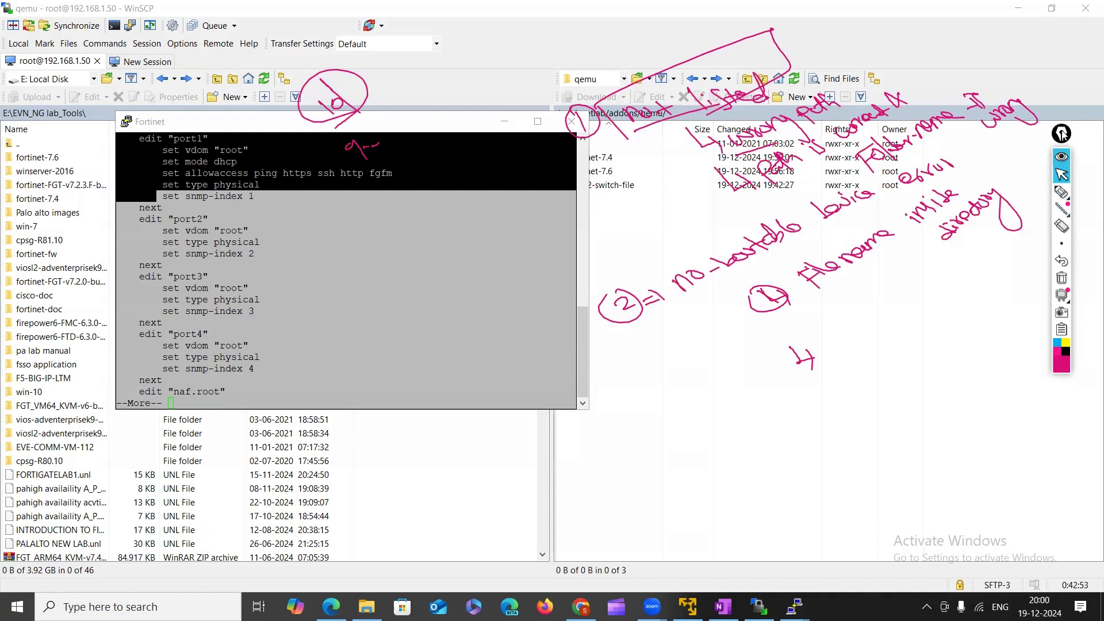
Handwrite a pink note adding 'file inside multiple folders' to checklist point 4.
drag(1062, 133, 1086, 127)
click(1086, 187)
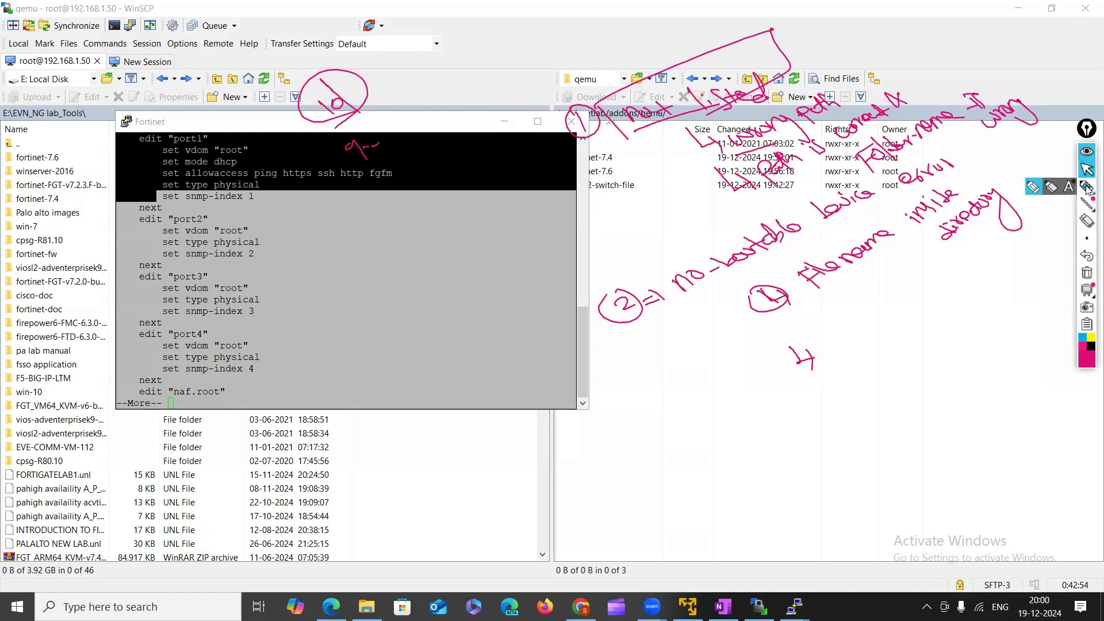
mouse_move(835, 341)
mouse_down()
mouse_move(845, 357)
mouse_move(848, 339)
mouse_up()
mouse_move(840, 351)
mouse_down()
mouse_move(992, 287)
mouse_move(1055, 242)
mouse_up()
click(839, 331)
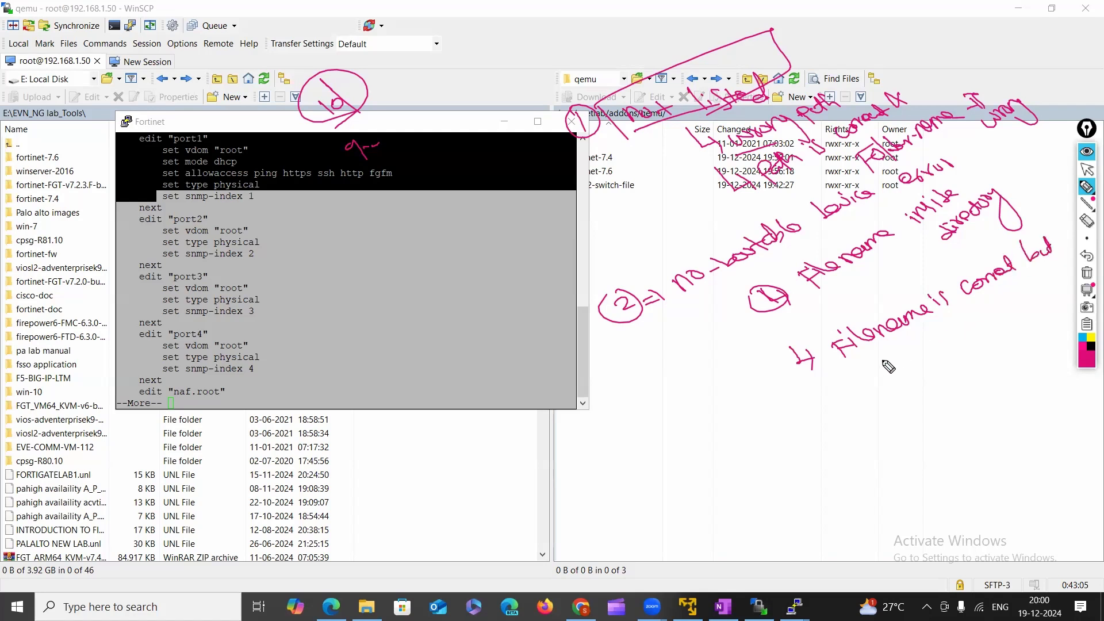
mouse_move(885, 352)
mouse_down()
mouse_move(898, 363)
mouse_move(1032, 305)
mouse_up()
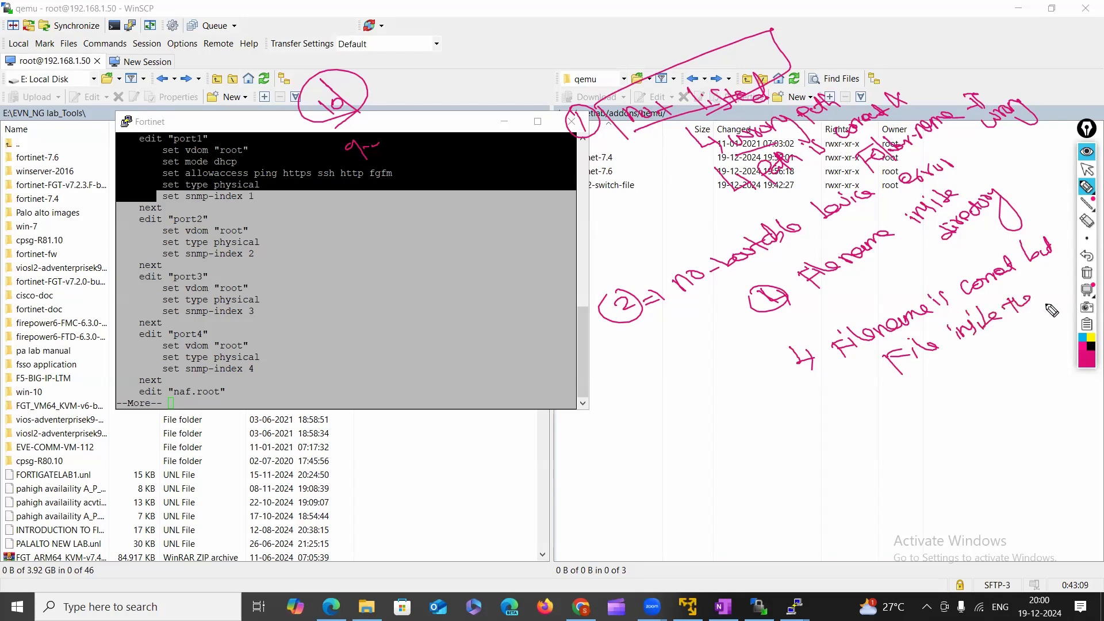
mouse_move(933, 399)
mouse_down()
mouse_move(977, 385)
mouse_move(1009, 349)
mouse_move(1049, 342)
mouse_move(1068, 316)
mouse_up()
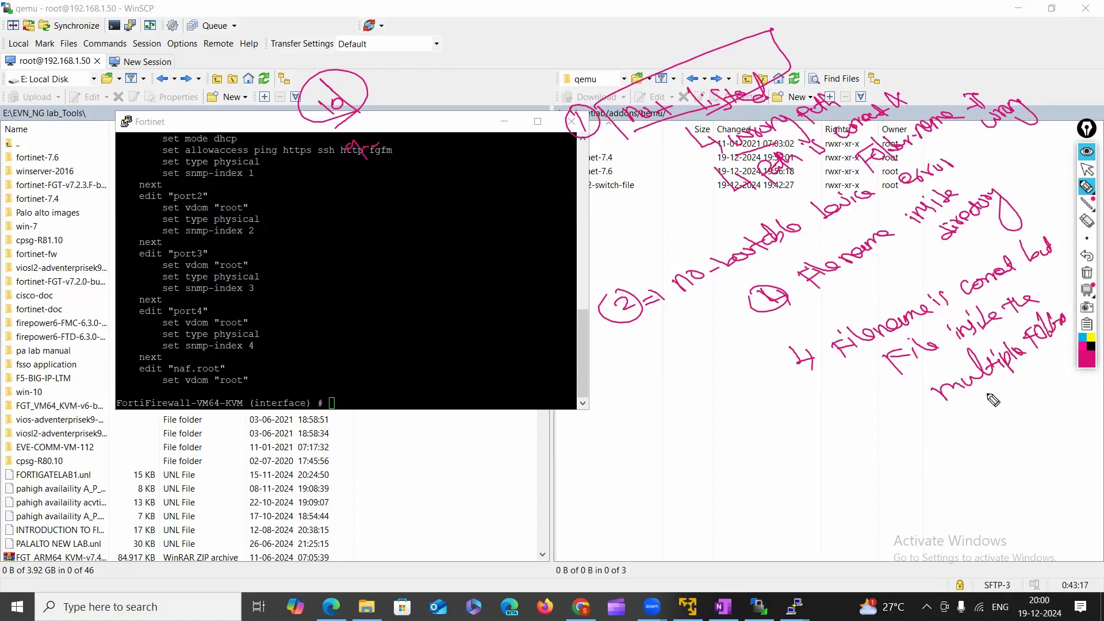
drag(1009, 359, 1015, 353)
Tick point 4, underline 'no-bootable' in point 2, and start a circled point 3 'disk-file' check.
drag(821, 340, 823, 345)
drag(828, 341, 830, 346)
drag(689, 300, 812, 241)
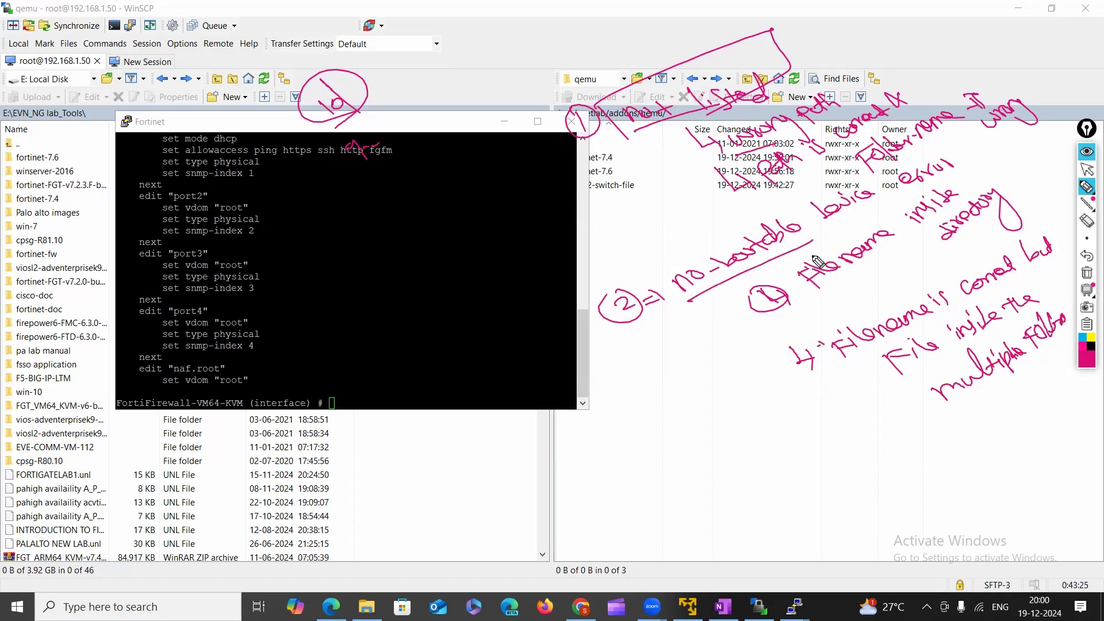
mouse_move(913, 486)
mouse_down()
mouse_move(918, 501)
mouse_move(915, 478)
mouse_up()
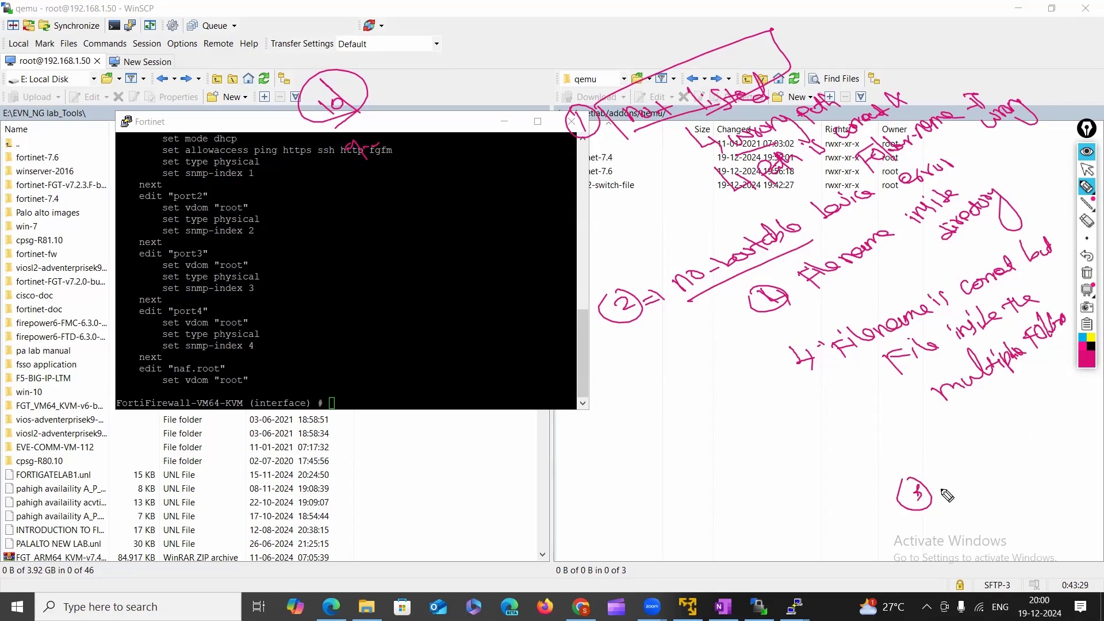
drag(936, 494, 1067, 426)
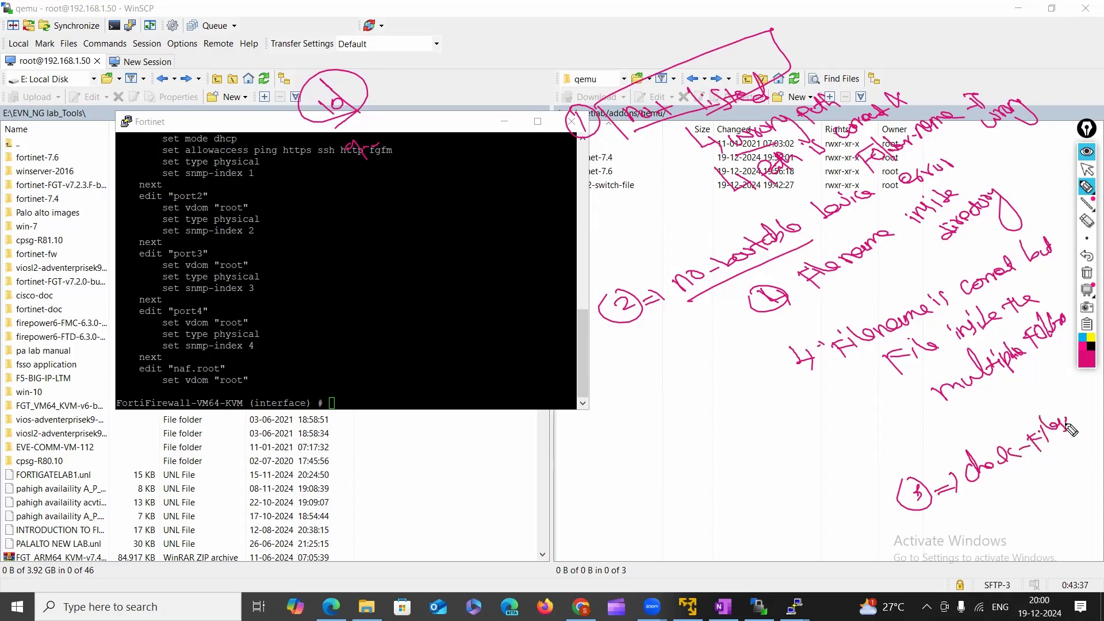
mouse_move(1005, 473)
mouse_down()
mouse_move(1016, 507)
mouse_move(1042, 507)
mouse_move(1043, 490)
mouse_move(1073, 478)
mouse_move(1077, 485)
mouse_up()
Finish point 3 with 'verify existing', tick it, bracket the points and box 'no-bootable'.
mouse_move(1057, 522)
mouse_down()
mouse_move(1050, 544)
mouse_move(1064, 518)
mouse_move(1084, 515)
mouse_up()
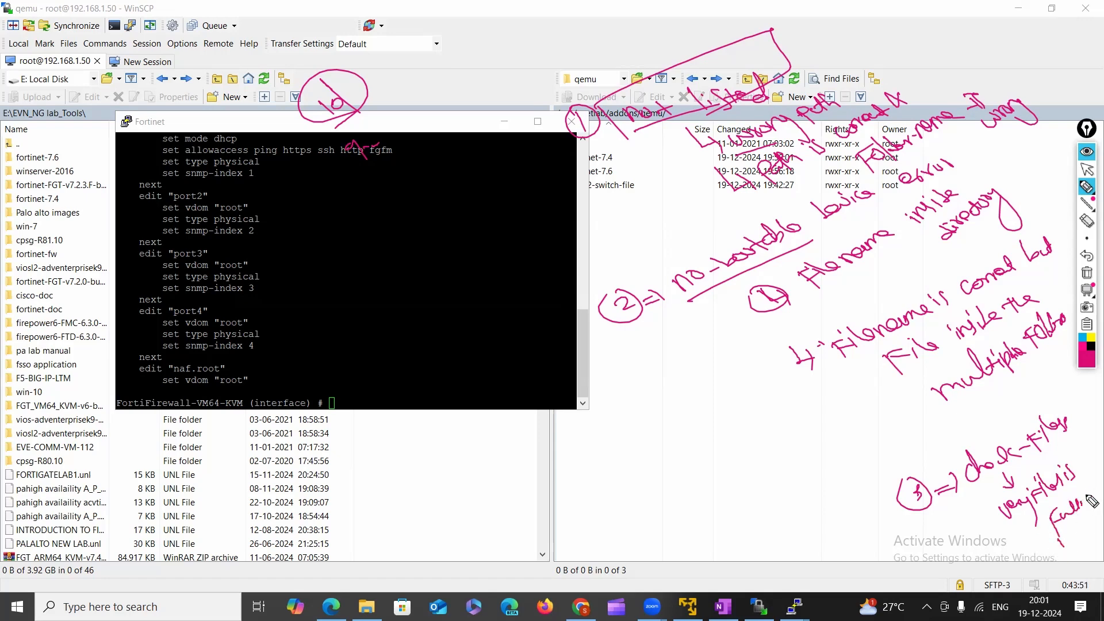
mouse_move(1086, 496)
mouse_down()
mouse_move(1092, 529)
mouse_move(1081, 542)
mouse_up()
drag(869, 506, 903, 479)
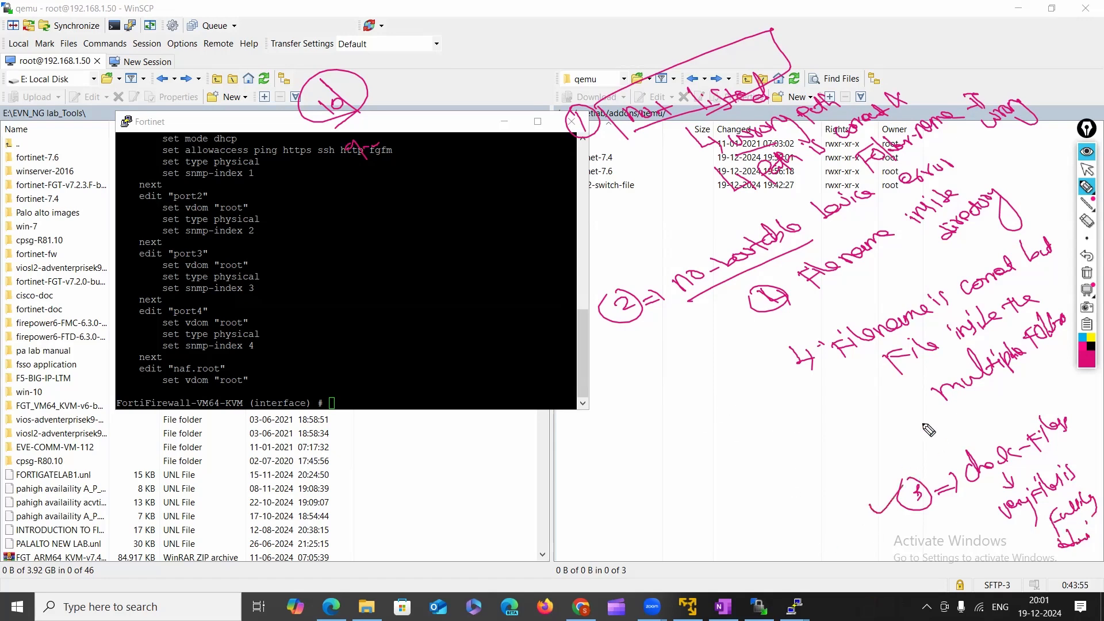
drag(729, 317, 840, 508)
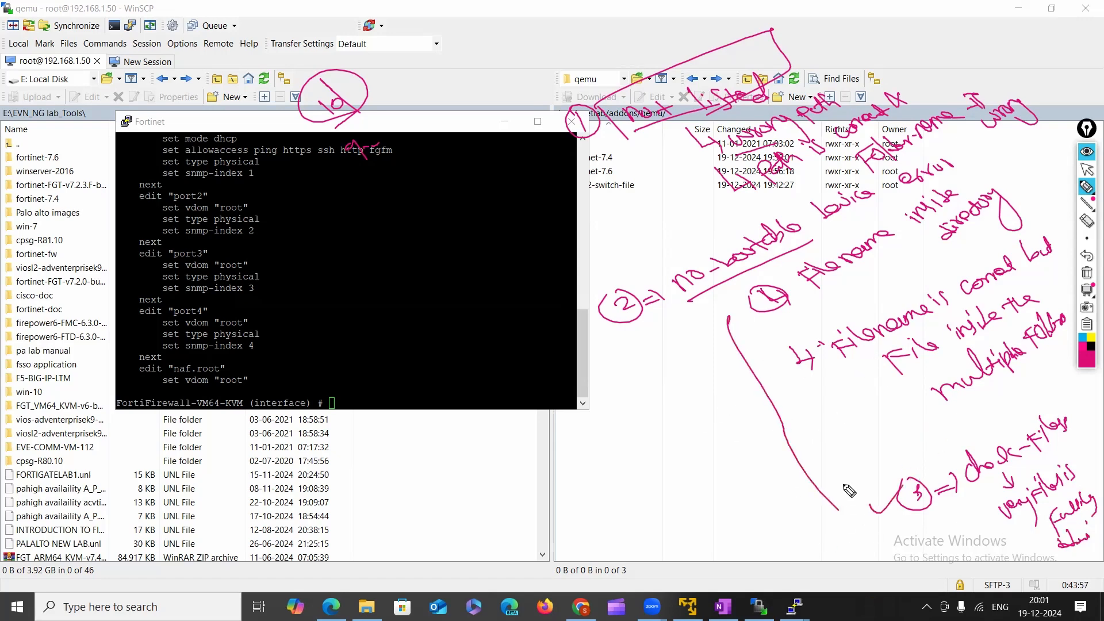
mouse_move(688, 299)
mouse_down()
mouse_move(667, 290)
mouse_move(797, 208)
mouse_move(816, 253)
mouse_up()
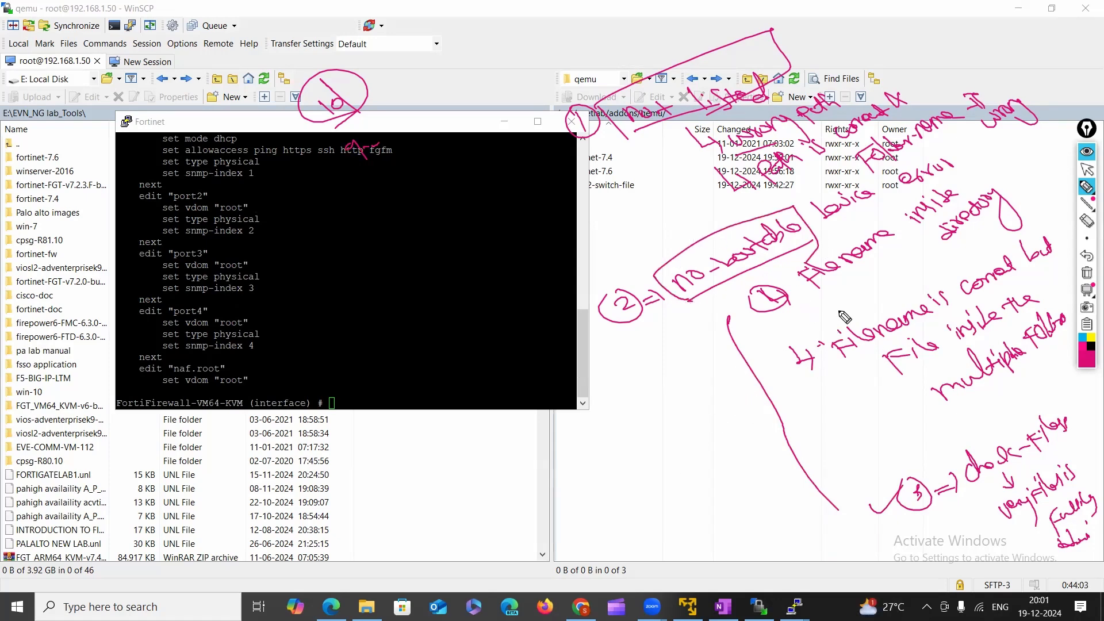
click(1086, 169)
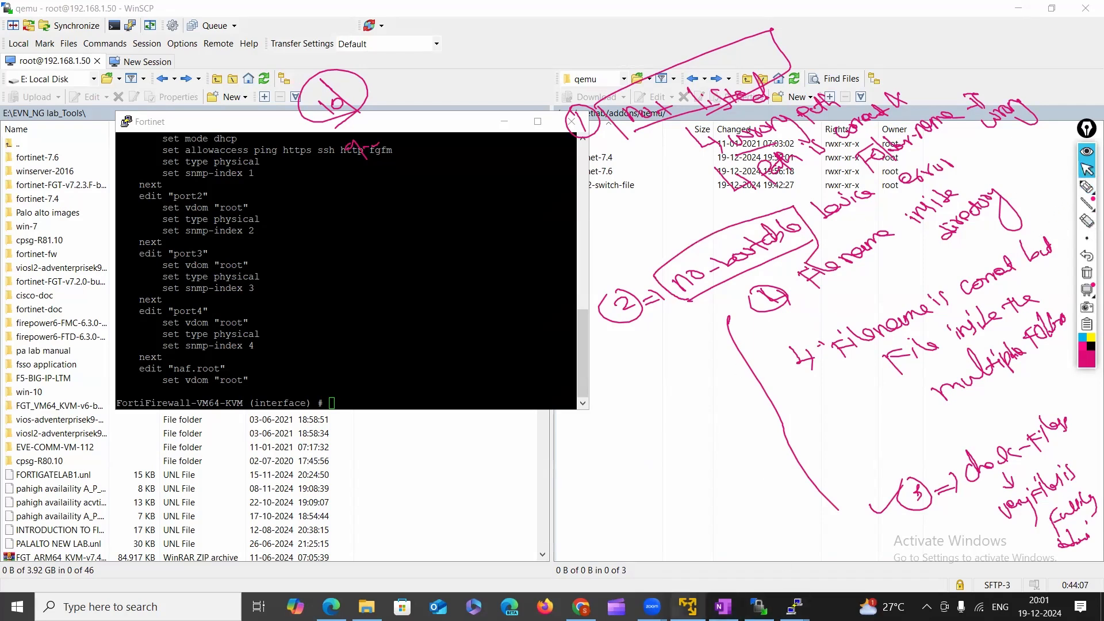
Clear the annotations and shut down the EVE-NG guest, confirming the power-off.
click(688, 605)
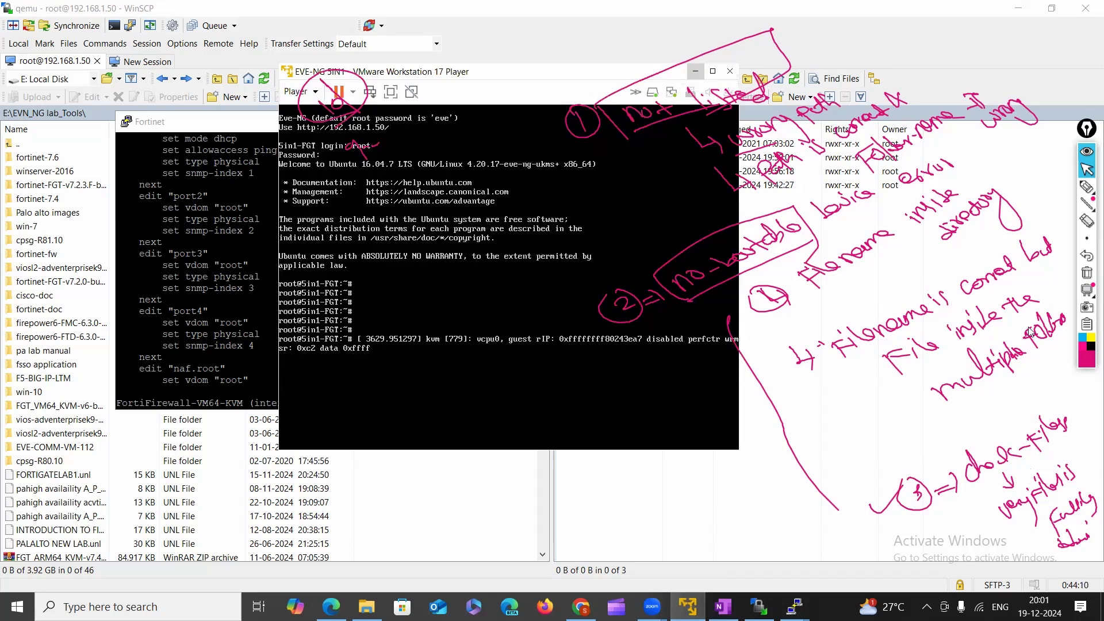
click(1086, 272)
click(1087, 169)
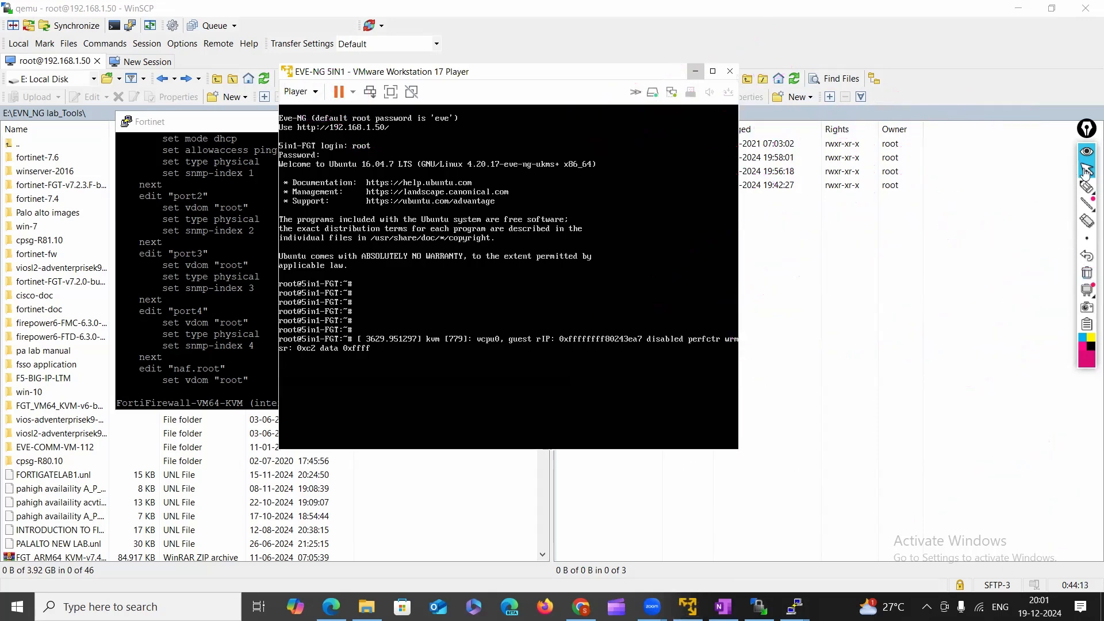
click(352, 92)
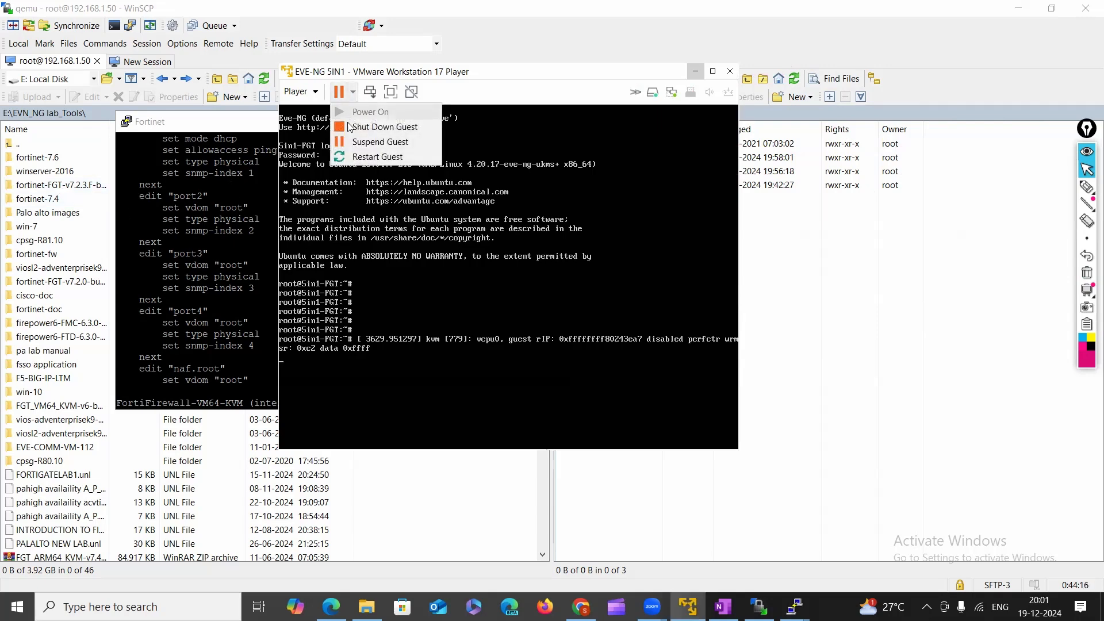
click(379, 127)
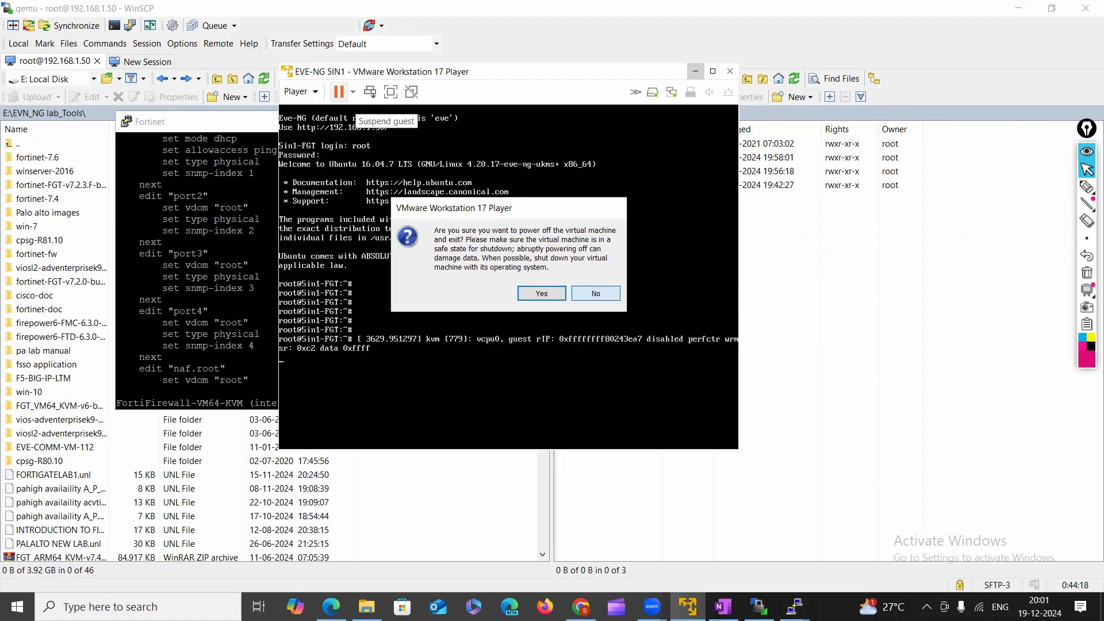
click(583, 293)
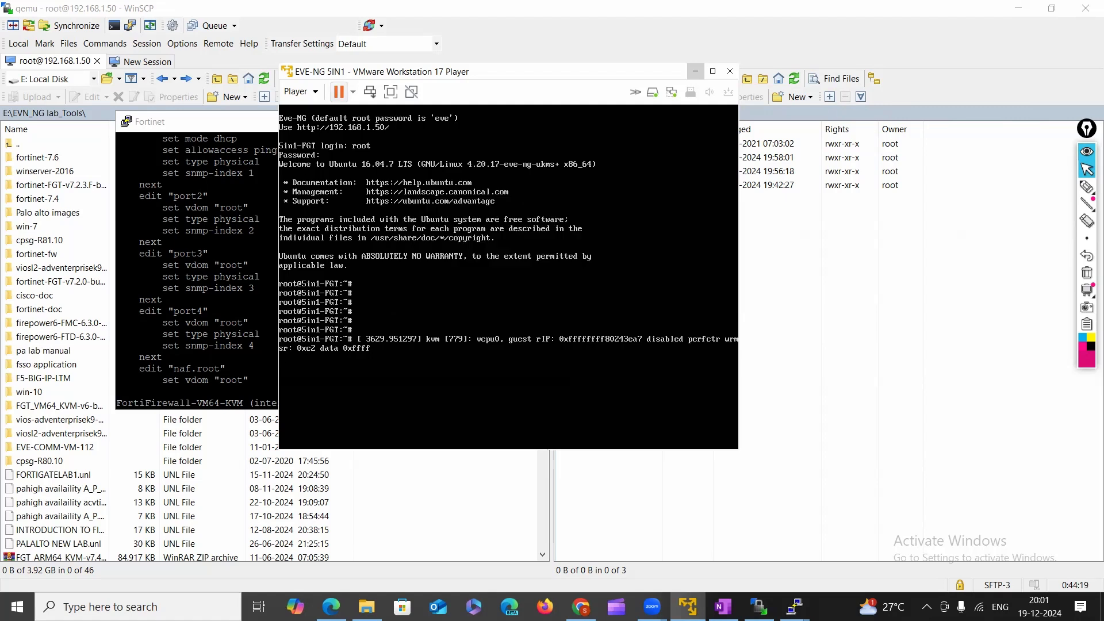
click(352, 92)
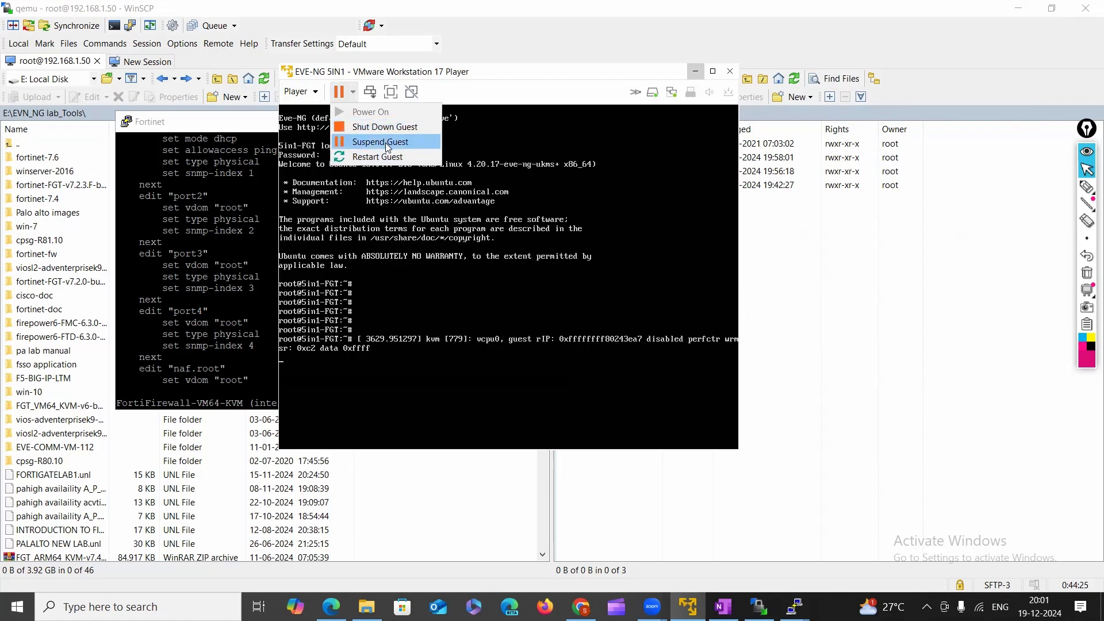
click(387, 128)
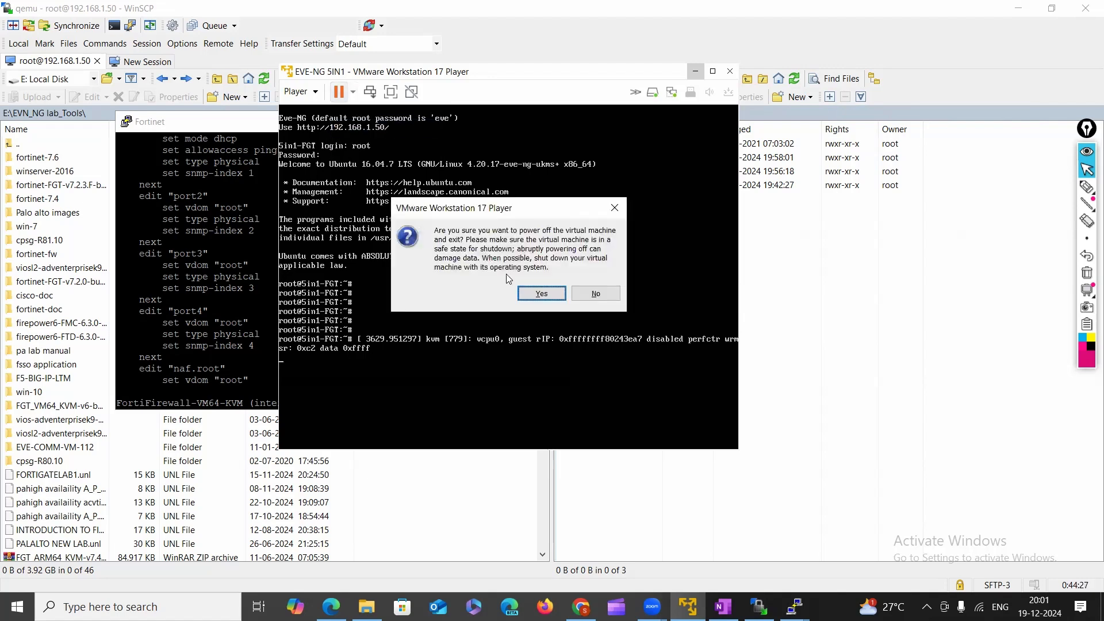
click(541, 294)
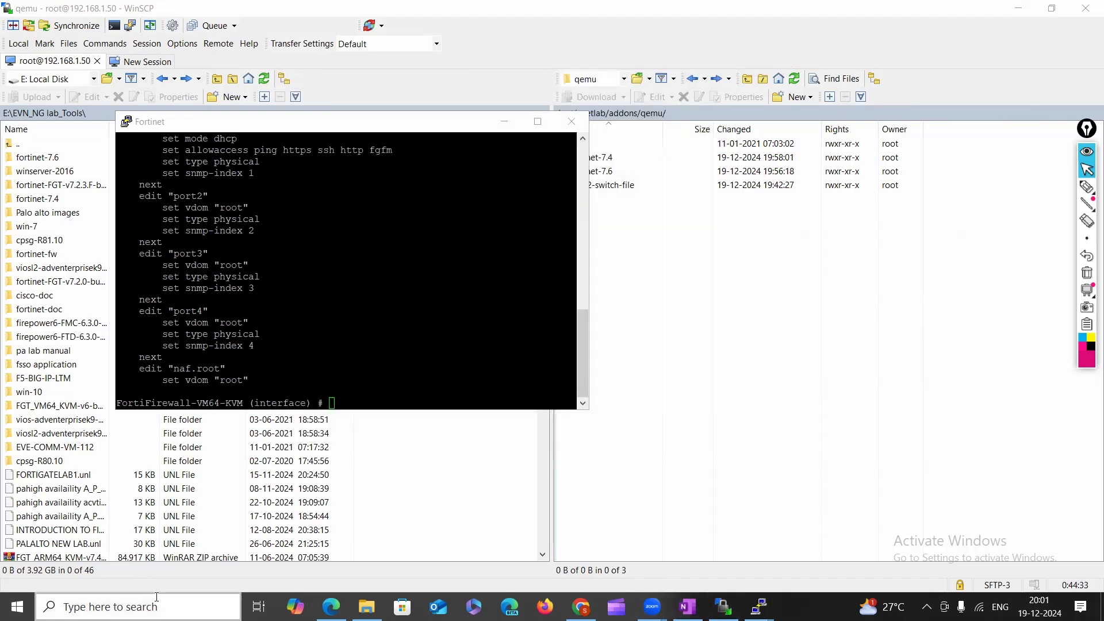
Relaunch VMware Player and disable Intel VT-x/EPT or AMD-V/RVI in EVE-NG 5IN1's Processors settings.
click(156, 598)
text(vm)
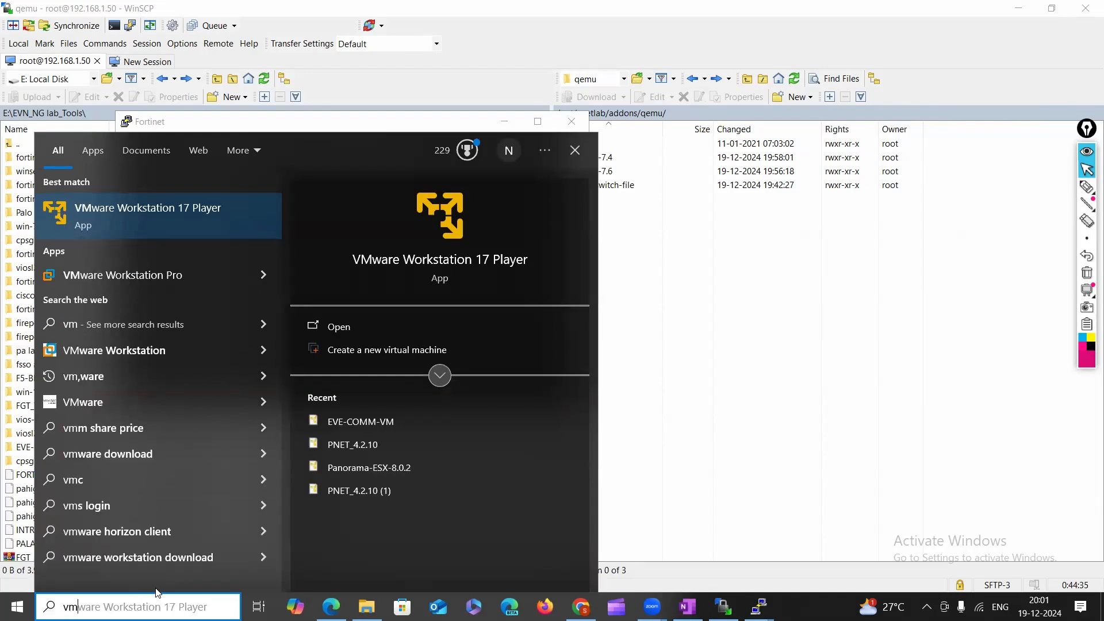
key(Return)
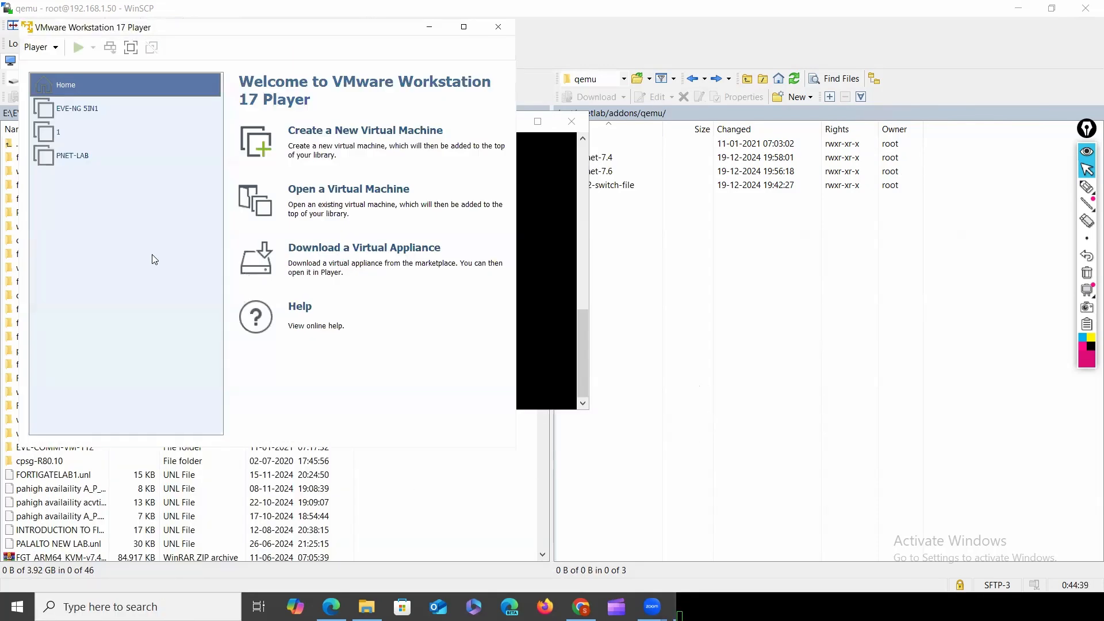
click(62, 114)
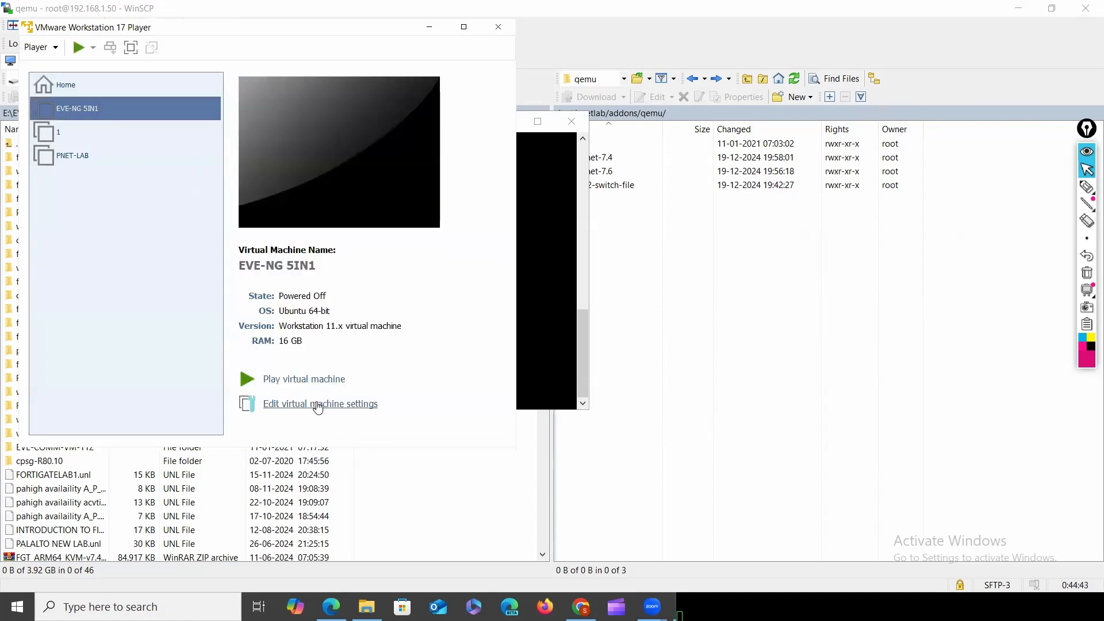
click(319, 404)
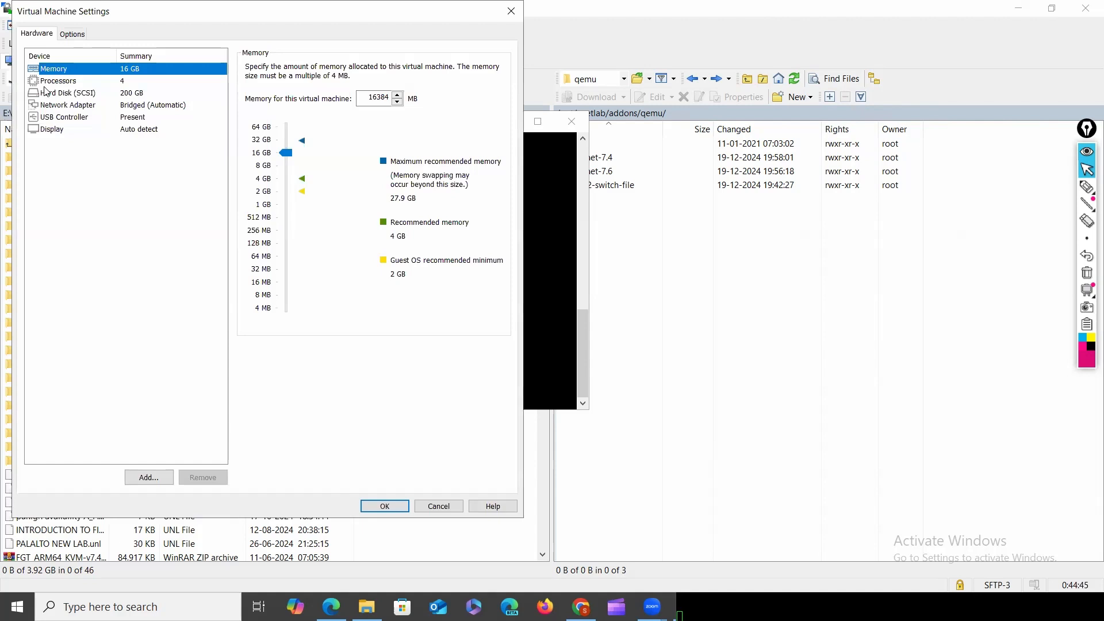
click(52, 83)
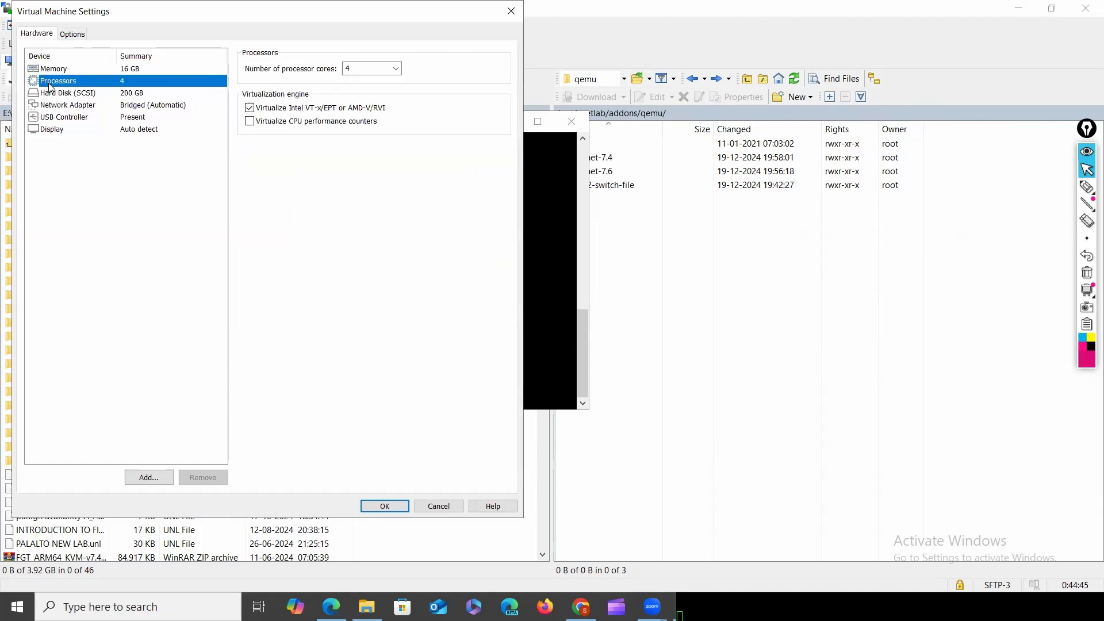
click(249, 108)
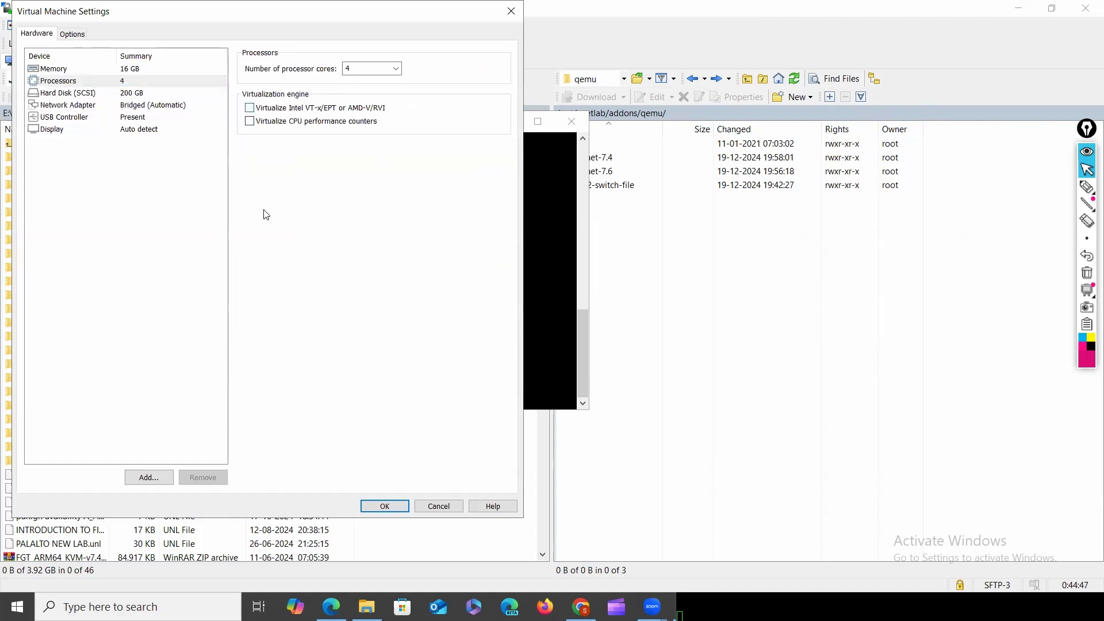
click(375, 509)
Power on the EVE-NG 5IN1 VM and reload the EVE topology page in Chrome.
click(79, 48)
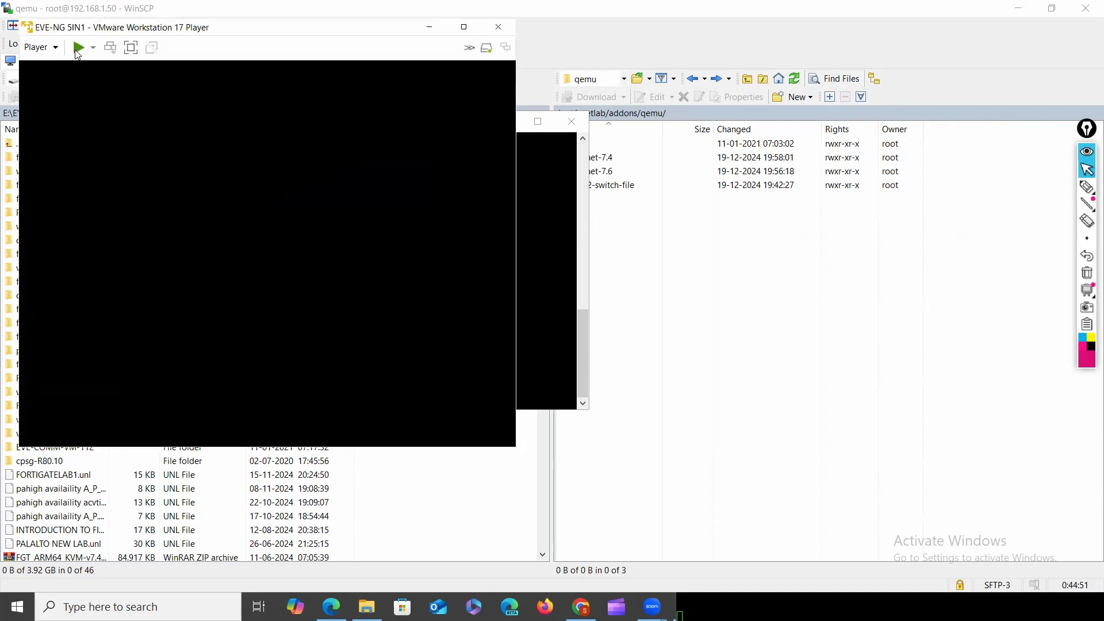
mouse_move(581, 606)
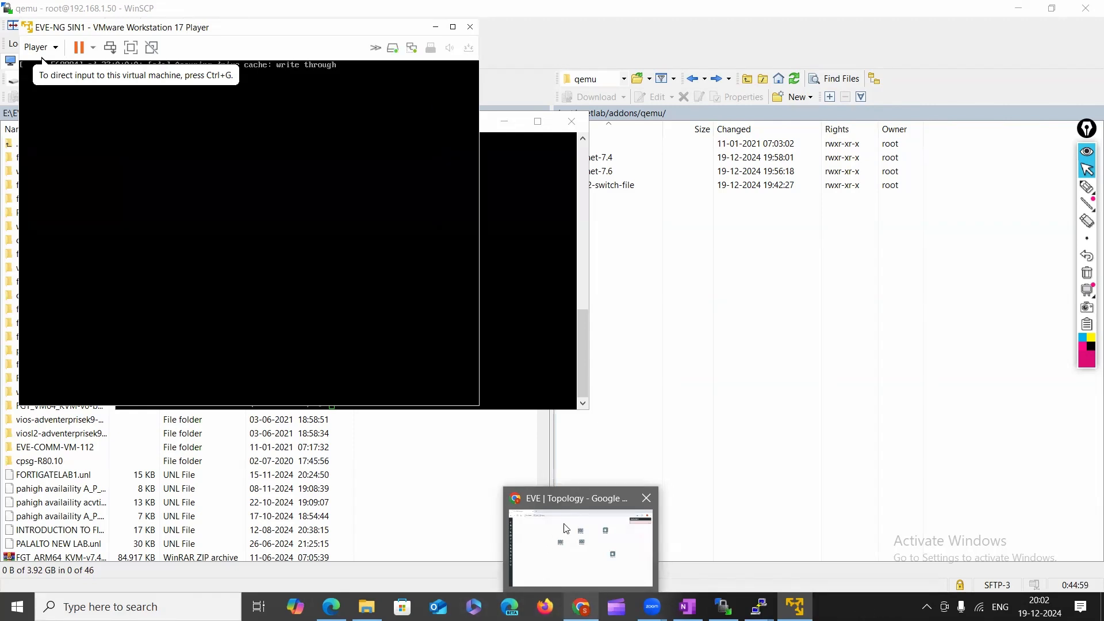
mouse_move(688, 607)
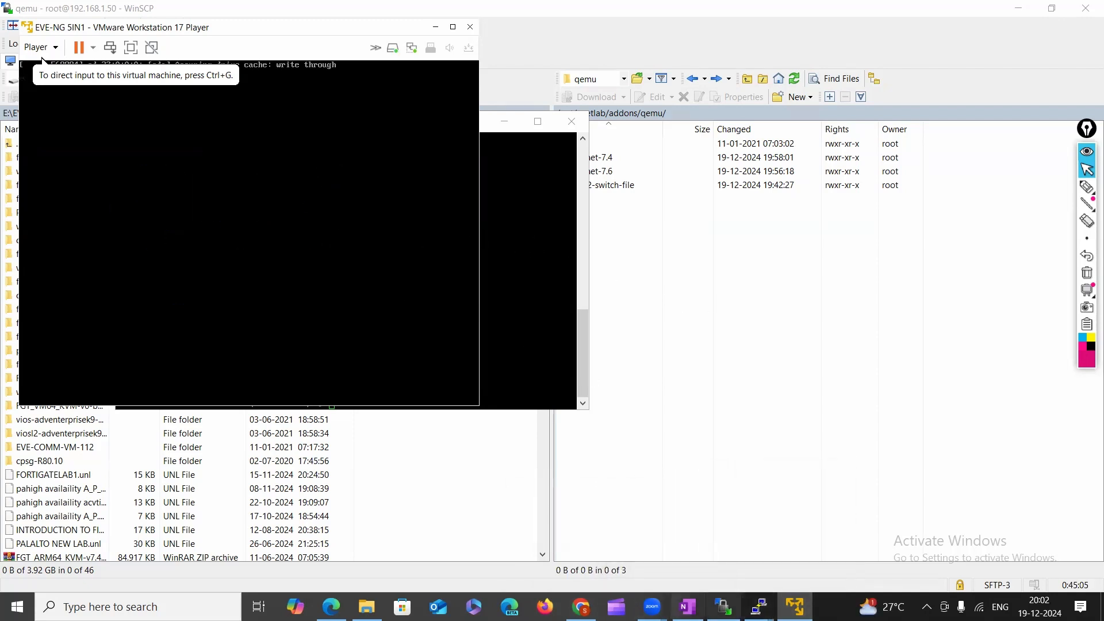
click(581, 606)
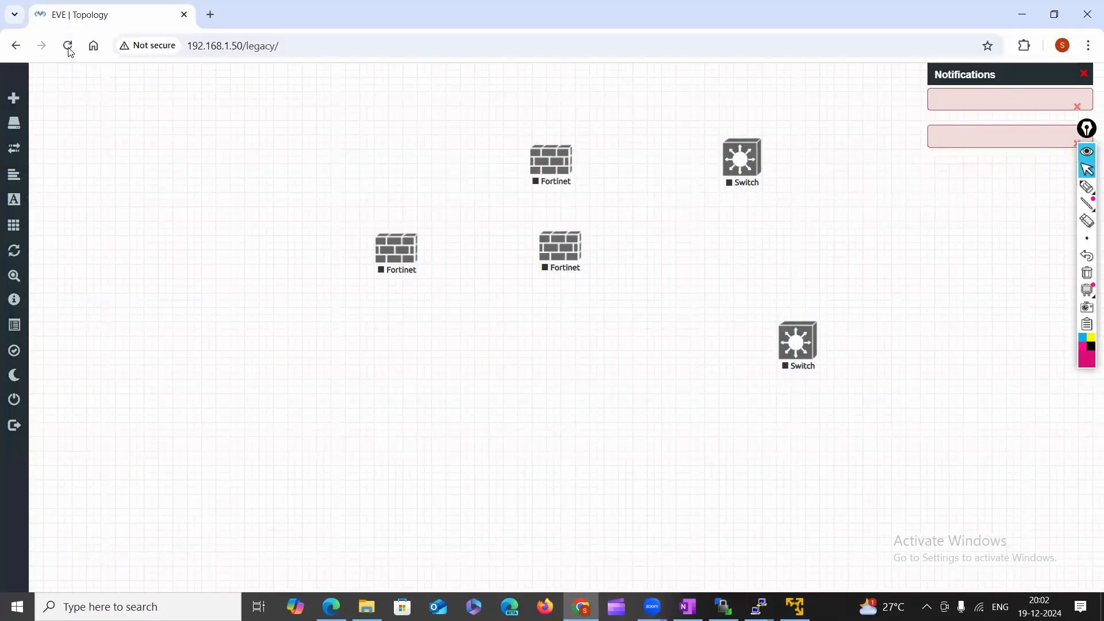
click(68, 46)
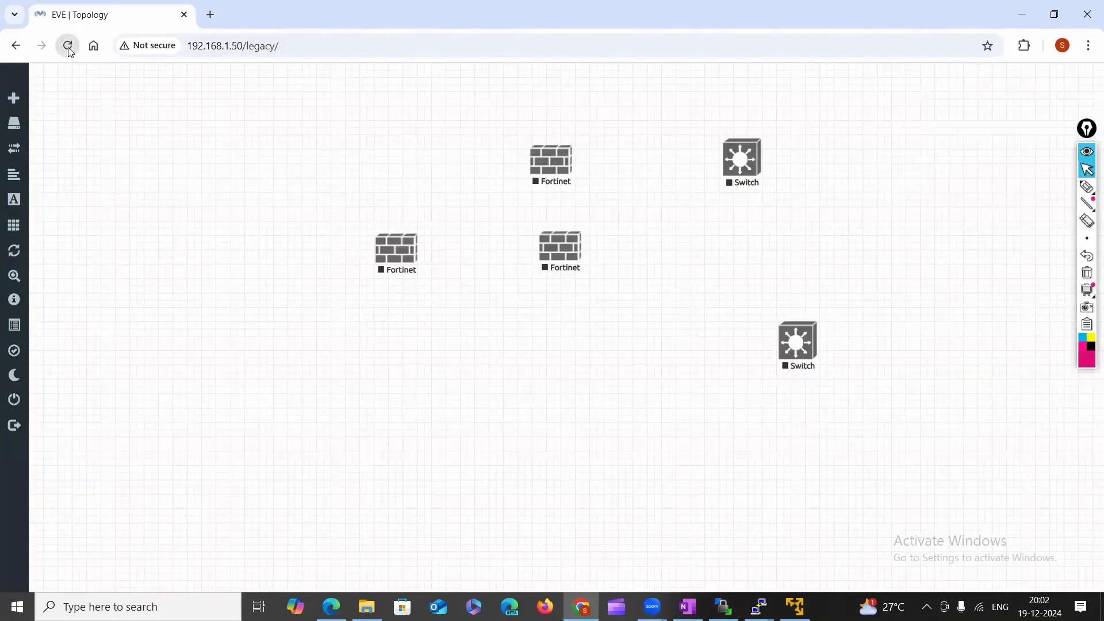
Circle the 'neither Intel VT-x or AMD-V found' console warning, then return to the EVE topology.
click(794, 606)
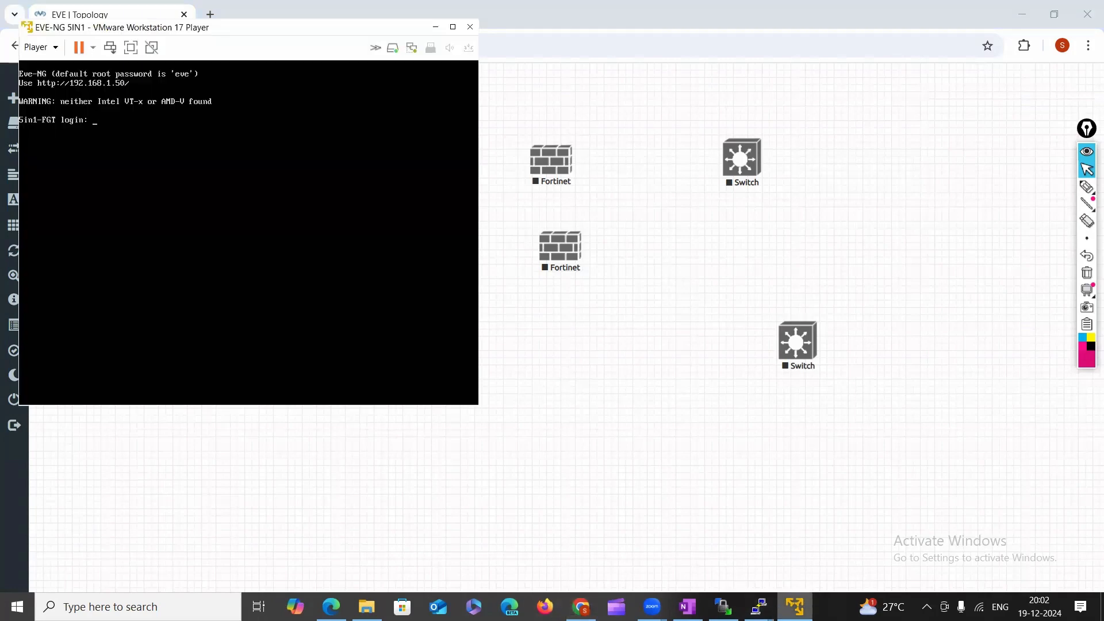
click(794, 607)
click(794, 607)
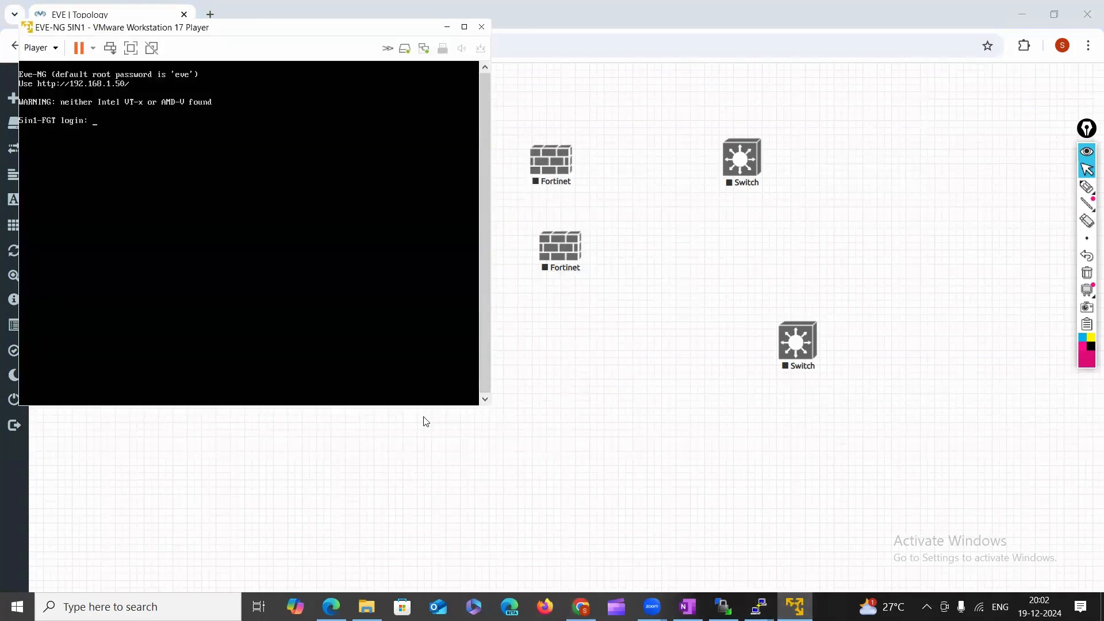
click(1088, 187)
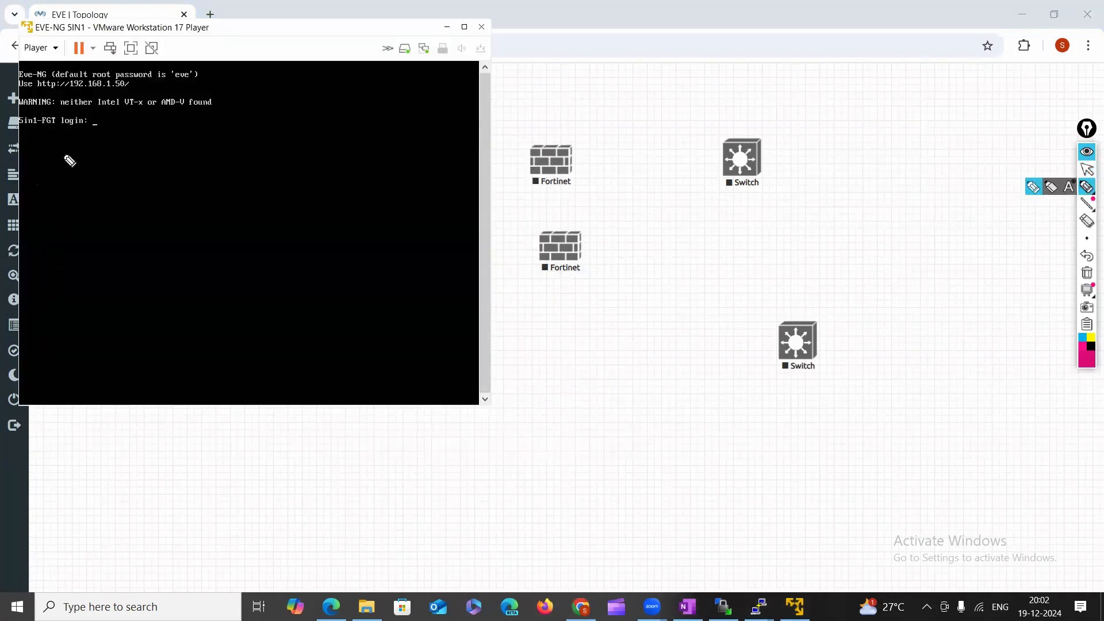
mouse_move(75, 113)
mouse_down()
mouse_move(217, 116)
mouse_move(215, 96)
mouse_move(92, 81)
mouse_move(52, 104)
mouse_up()
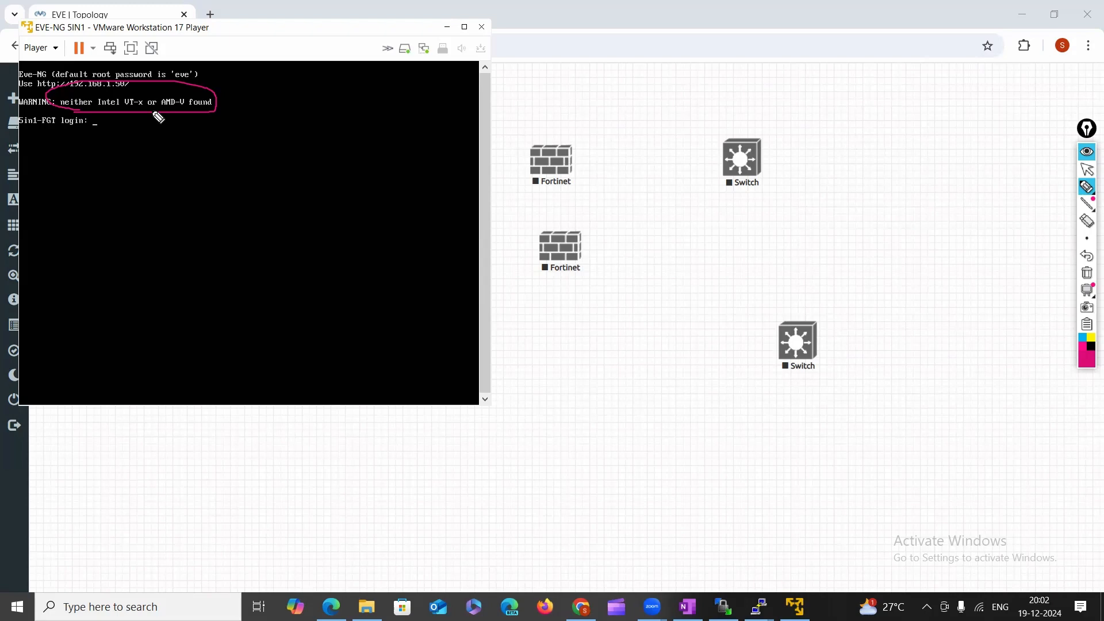
click(1086, 169)
click(810, 244)
Start the top Fortinet node.
right_click(460, 345)
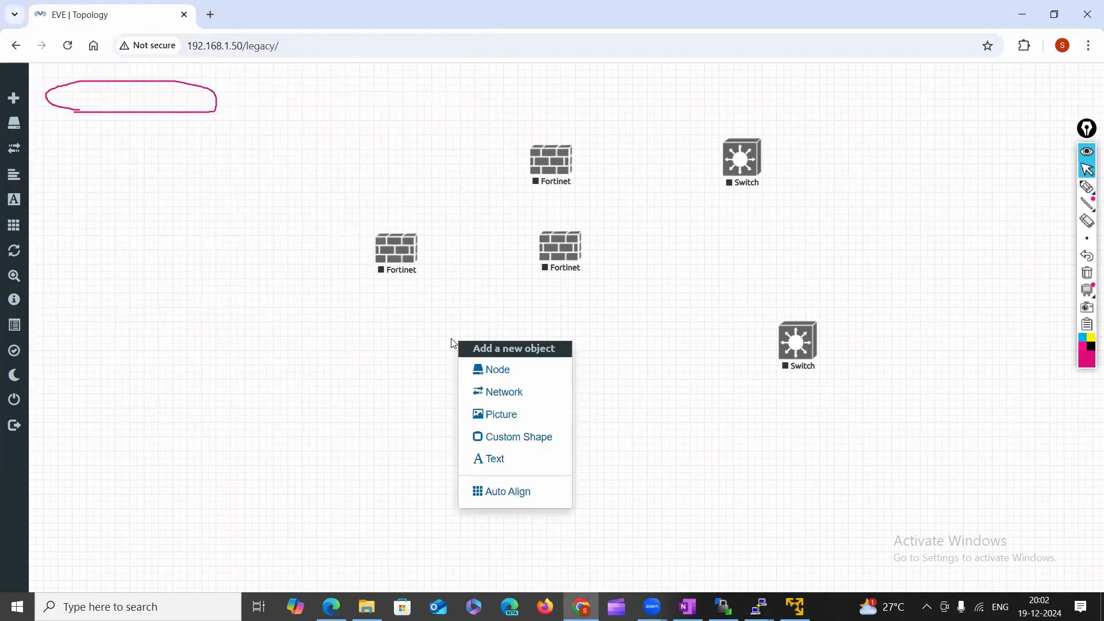
click(549, 160)
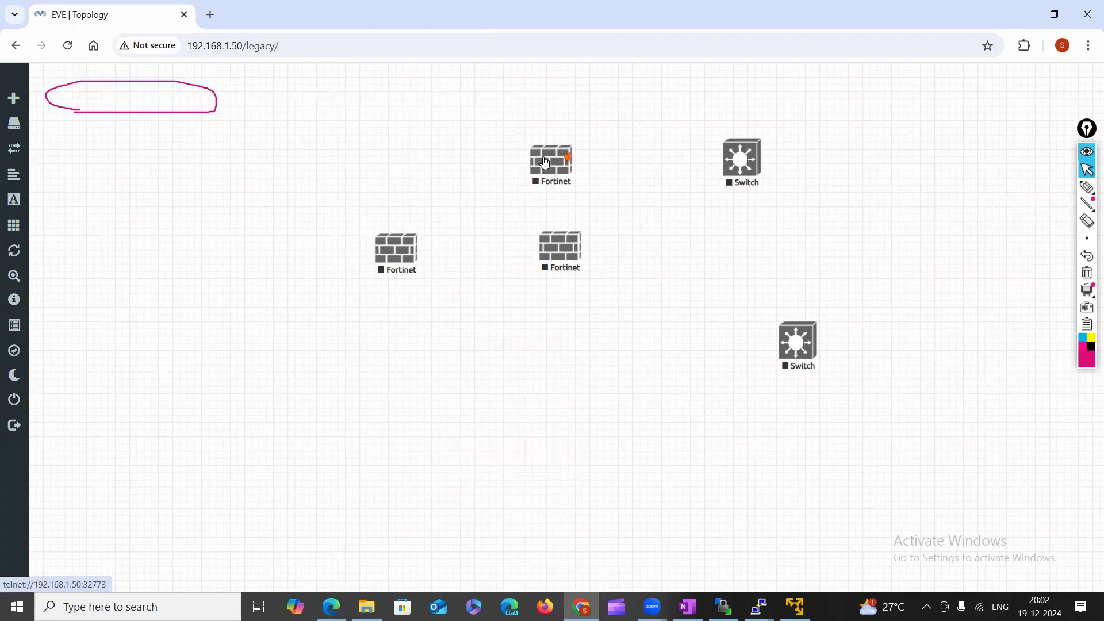
click(602, 194)
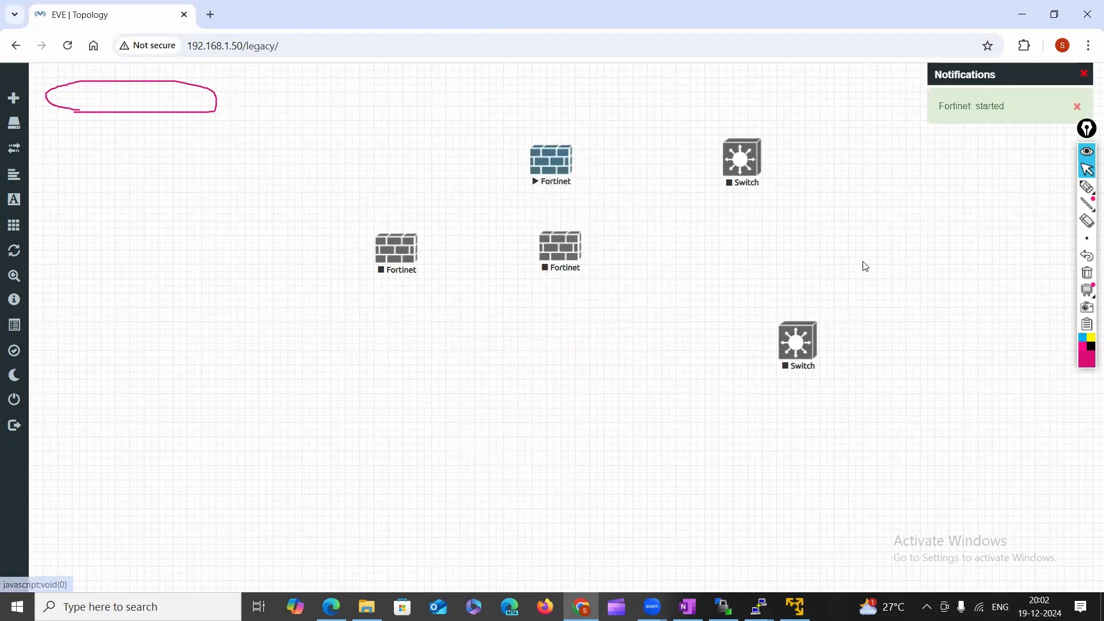
Add a Cisco vIOS Switch node and move a Switch node to the lower left.
right_click(697, 264)
click(738, 290)
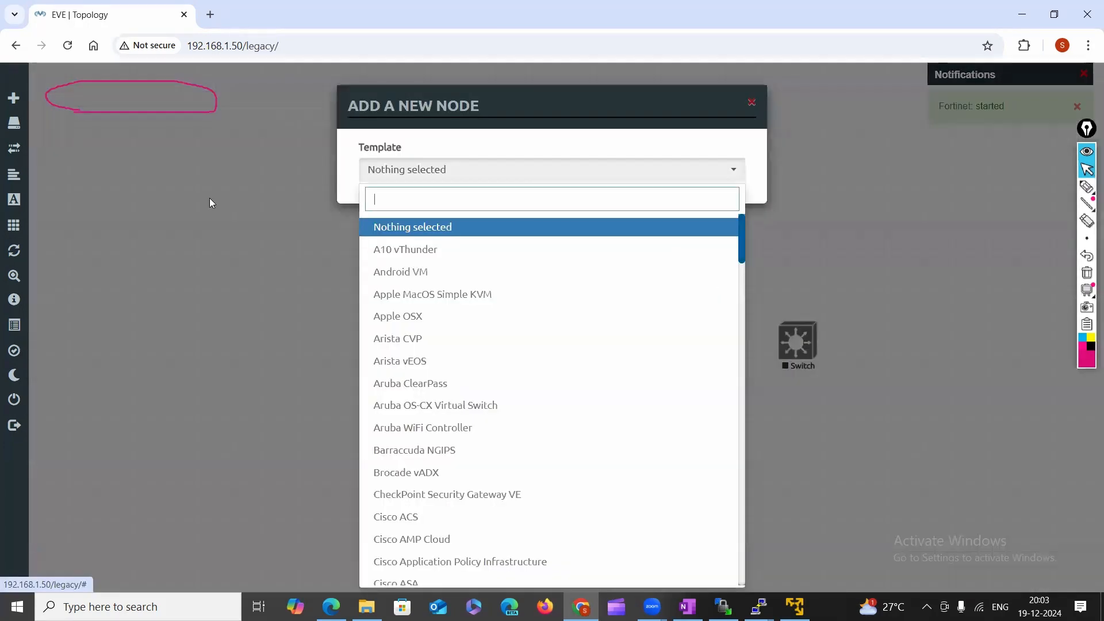
text(vio)
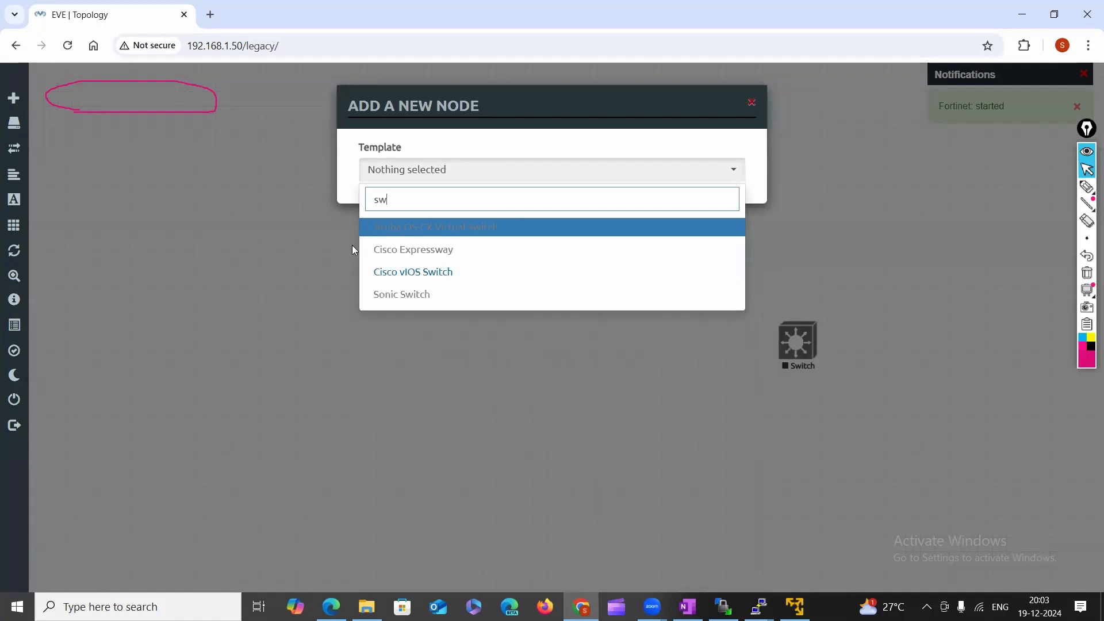
click(402, 273)
scroll(457, 426, down, 5)
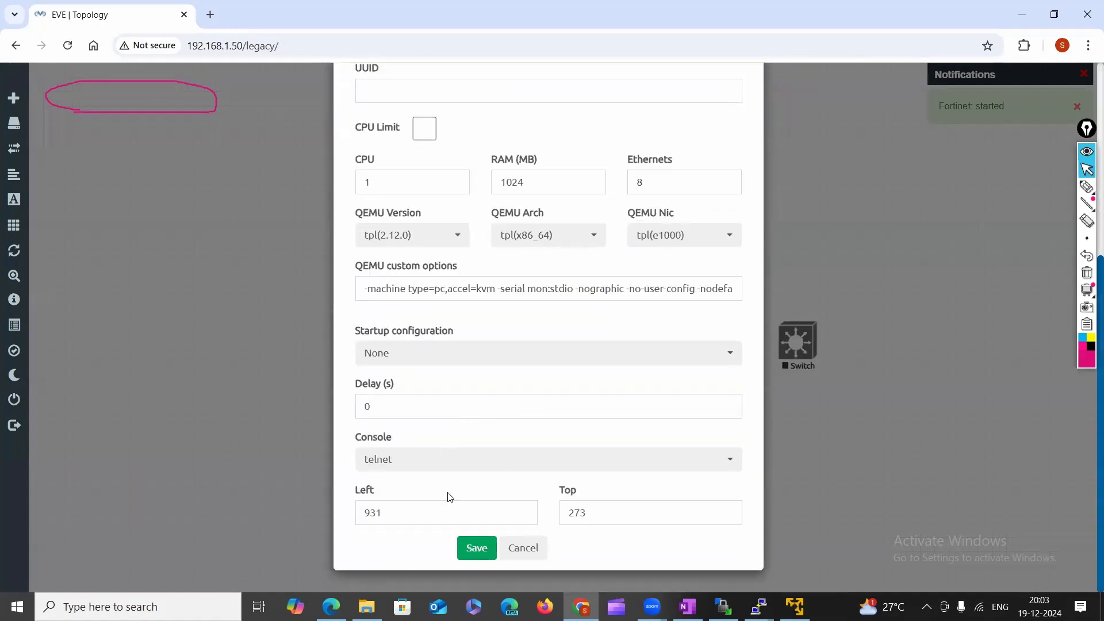
click(474, 548)
drag(758, 161, 258, 397)
Box-select all six nodes and delete them, confirming the deletion.
right_click(307, 370)
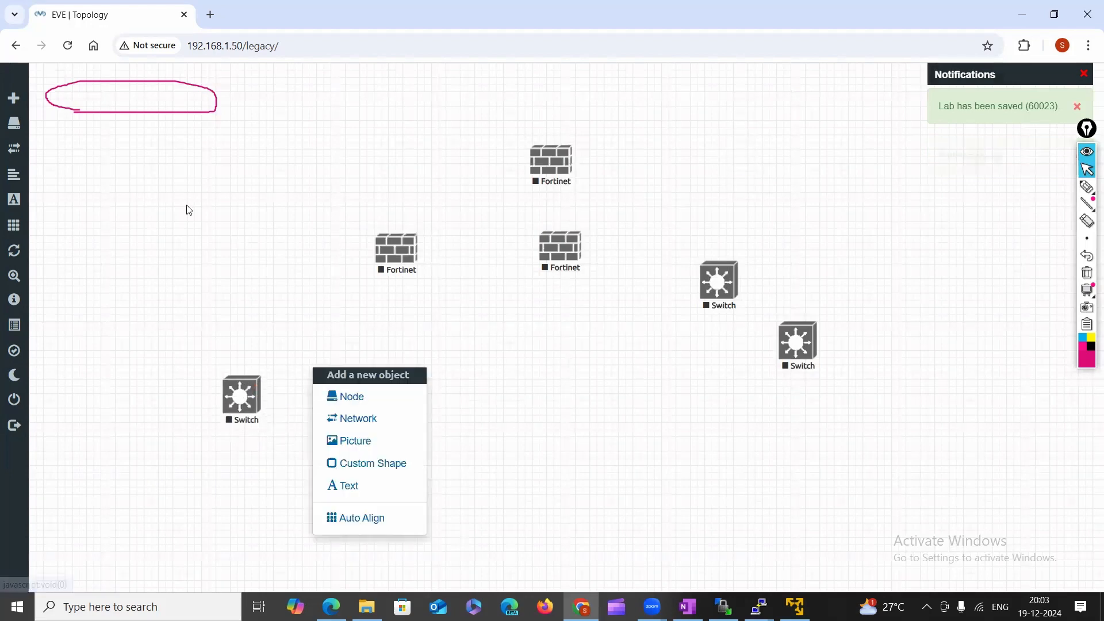
drag(196, 167, 1044, 465)
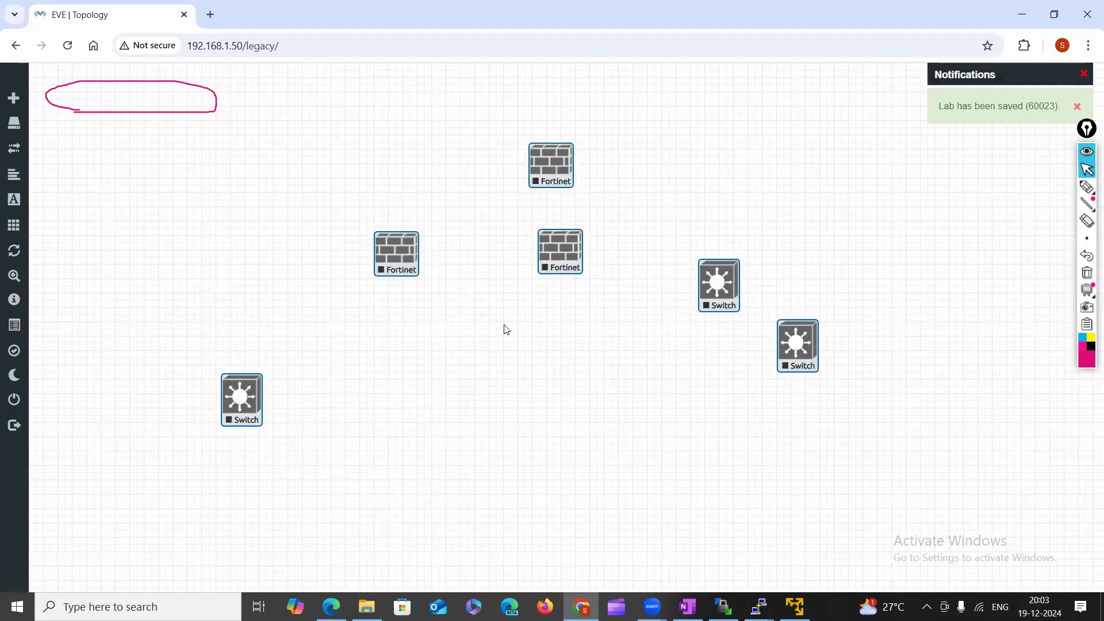
right_click(555, 253)
click(608, 553)
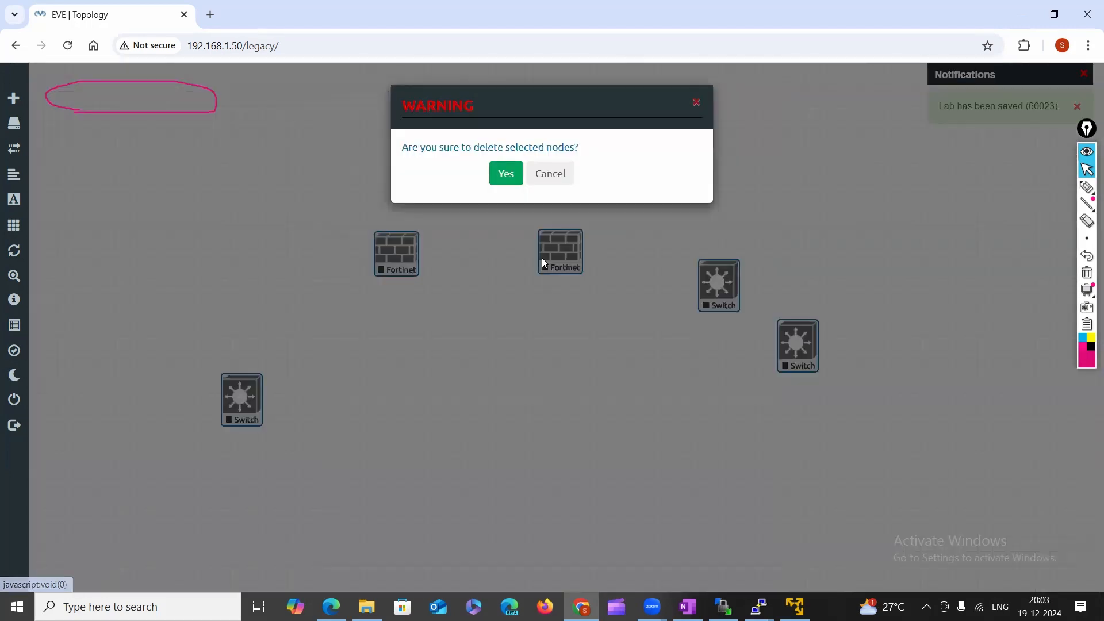
click(506, 173)
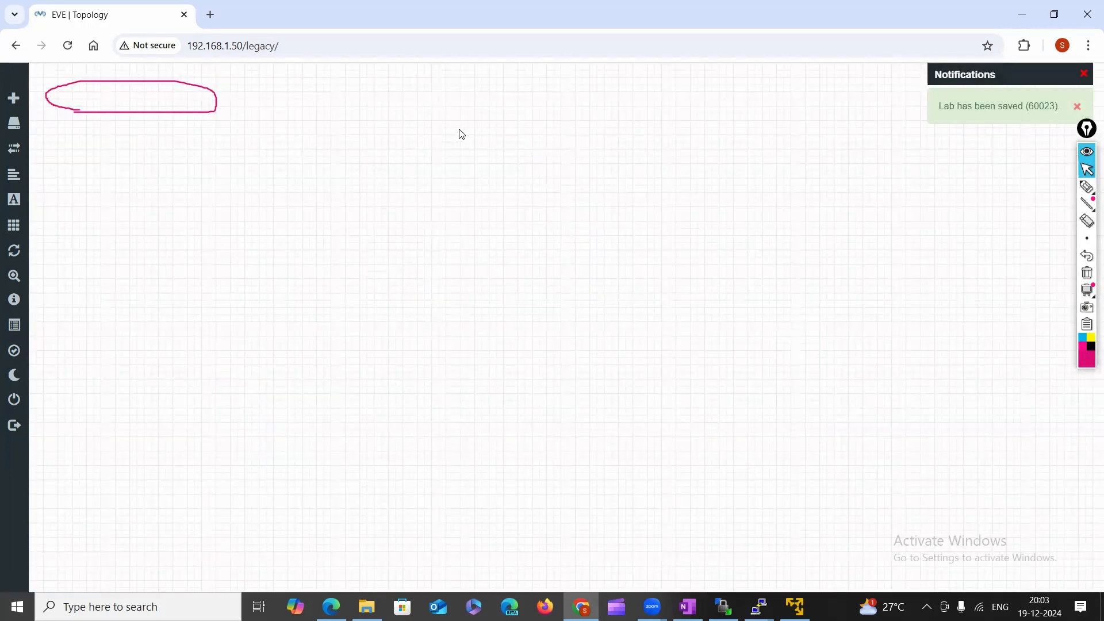
Erase the pink ellipse and add a Cisco vIOS Switch node to the empty canvas.
click(1088, 272)
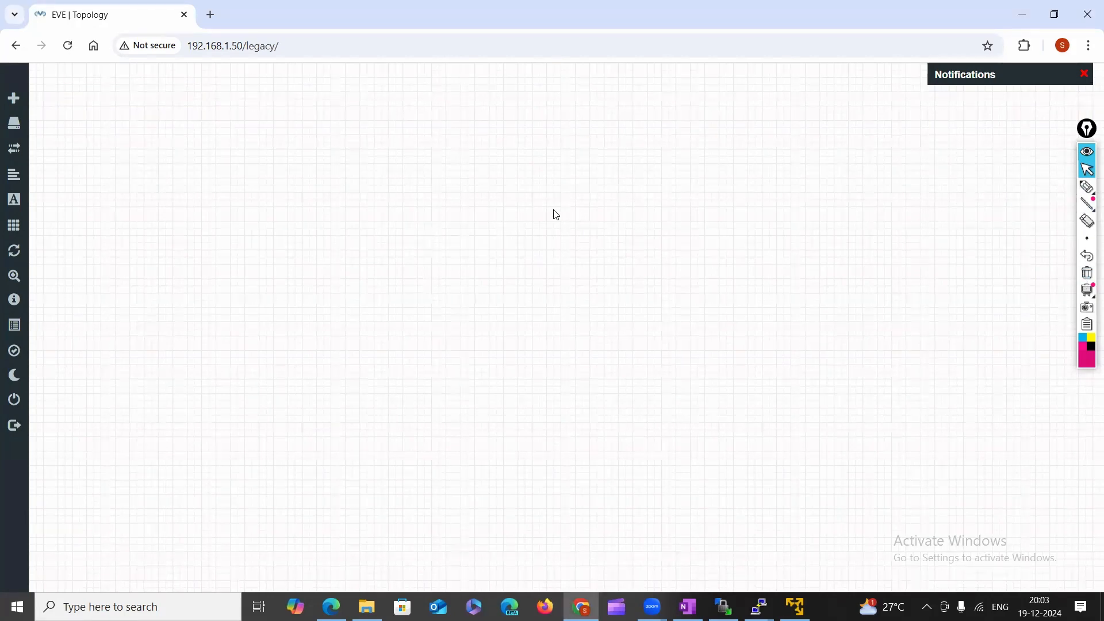
right_click(493, 207)
click(552, 239)
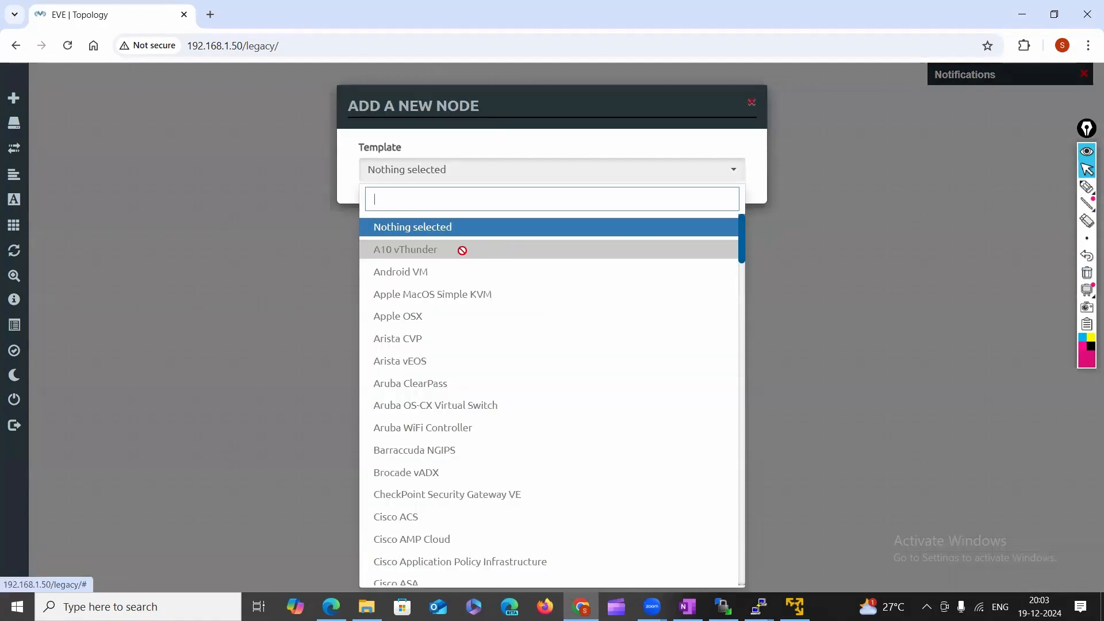
text(swi)
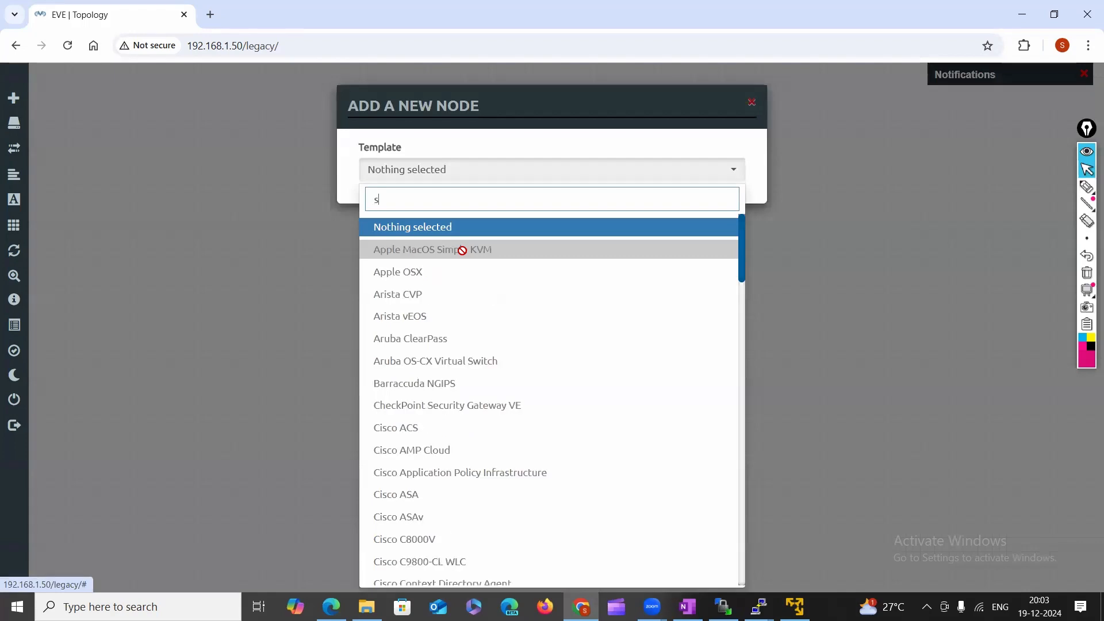
click(443, 274)
scroll(482, 514, down, 5)
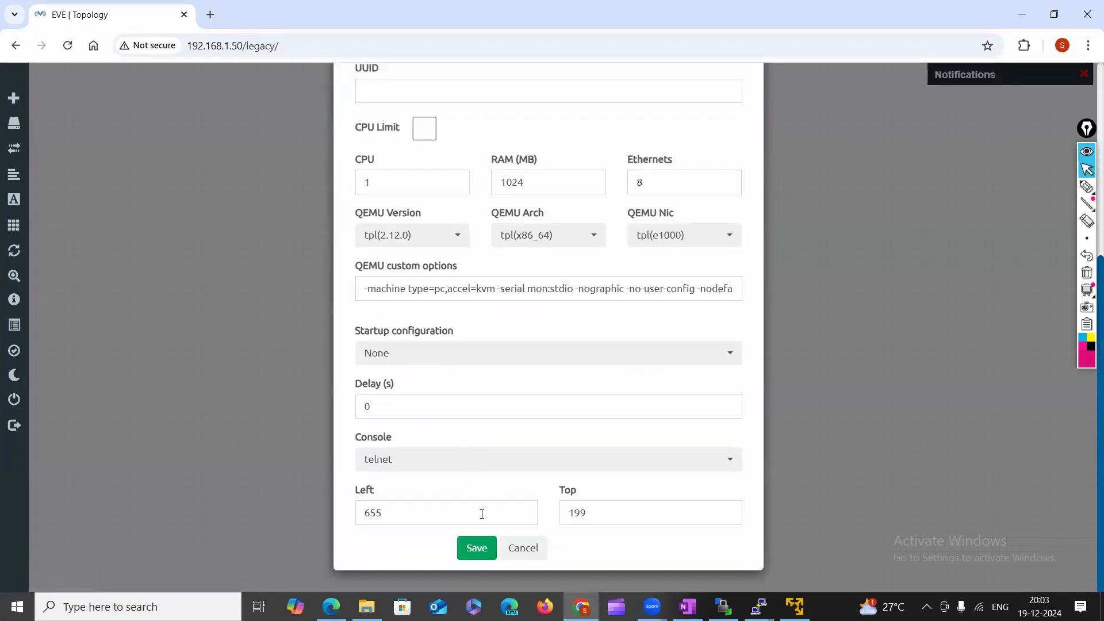
click(477, 548)
Start the Switch node from its context menu, retrying the Start command.
right_click(516, 237)
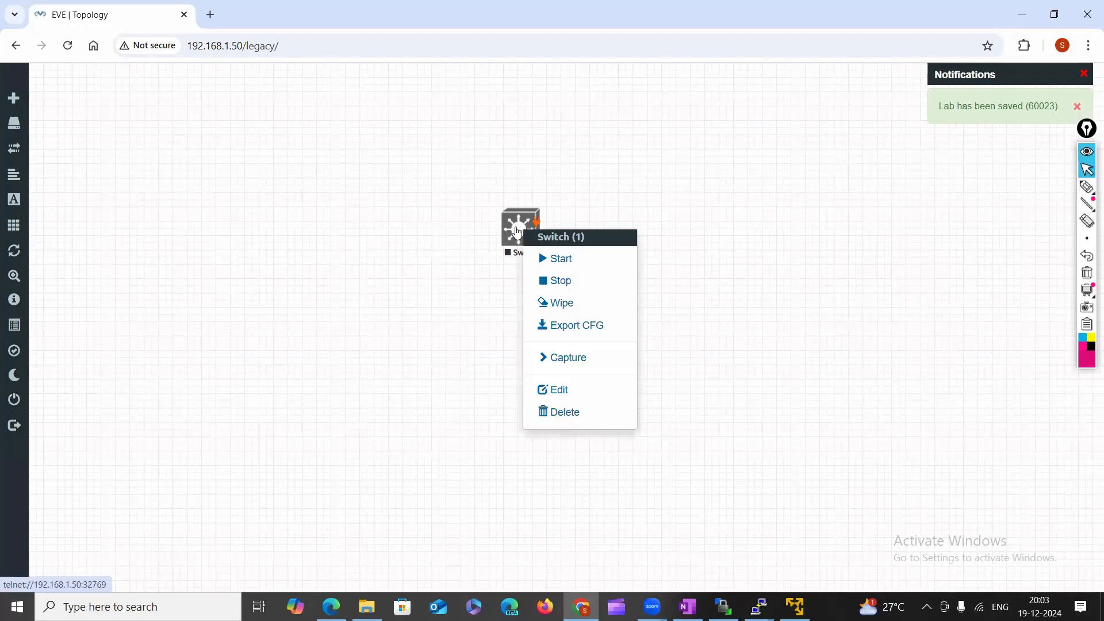
click(576, 265)
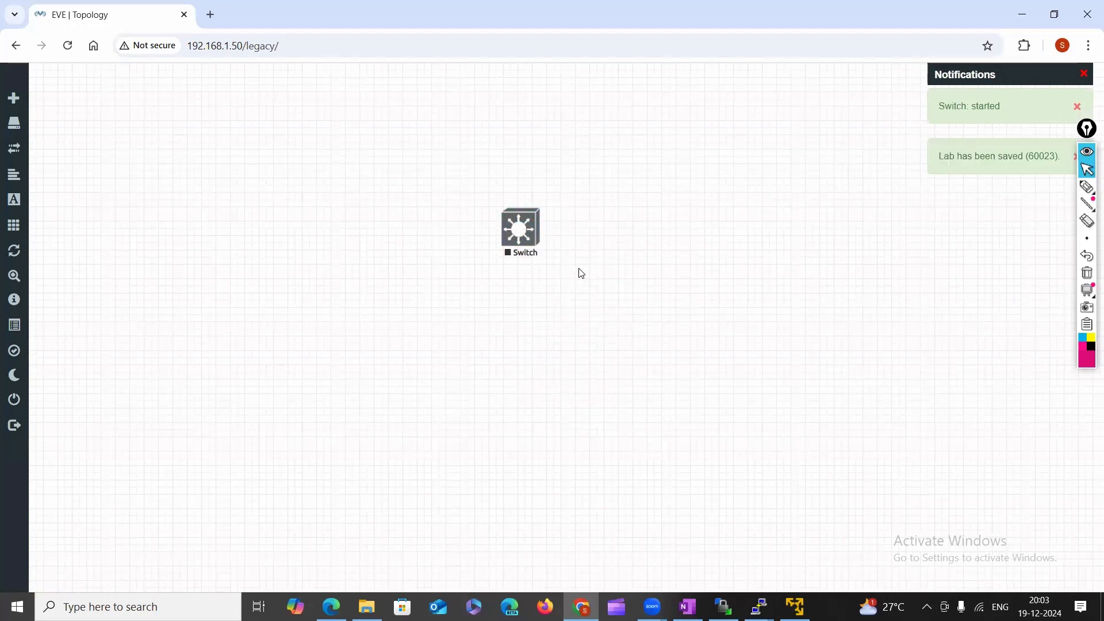
click(525, 236)
right_click(529, 239)
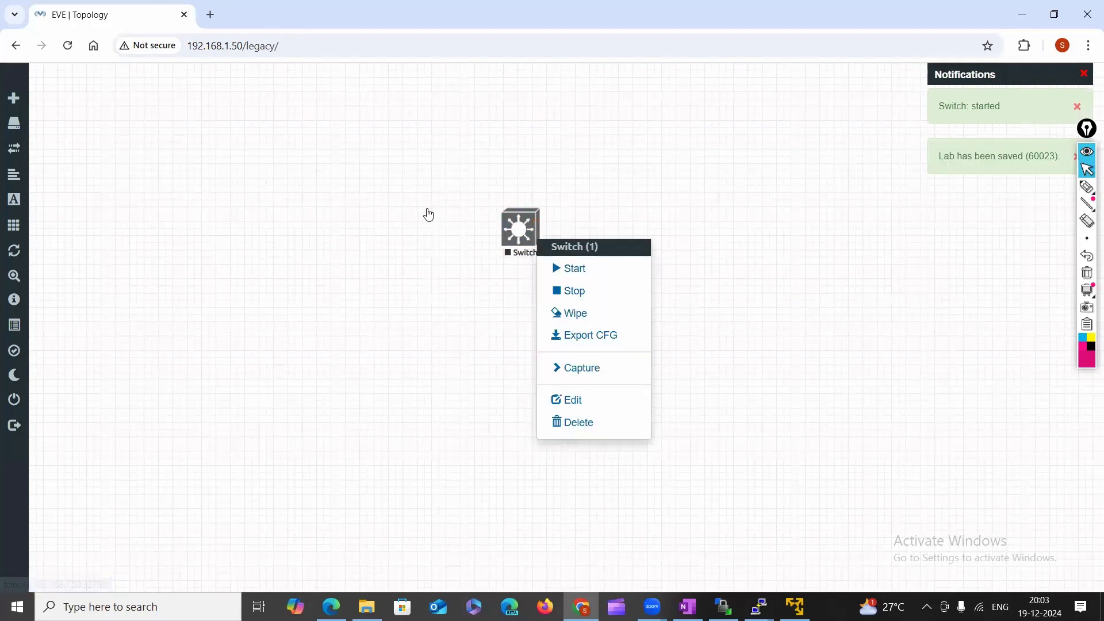
click(427, 213)
right_click(523, 251)
click(561, 269)
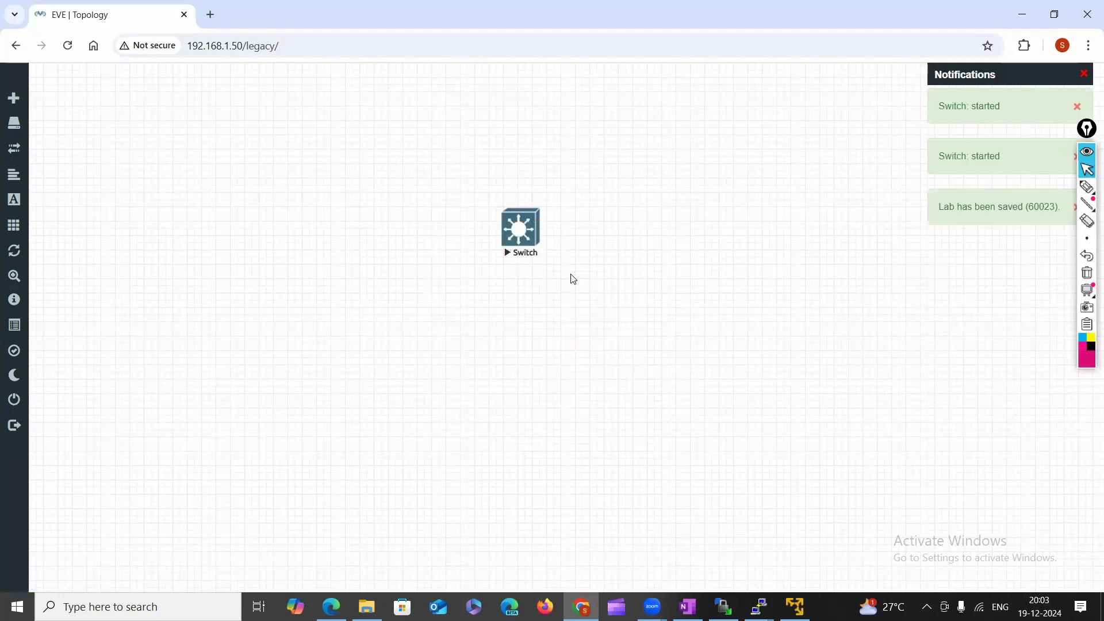
Box-select the Switch node and start it with Start Selected, then go to WinSCP.
drag(460, 191, 585, 299)
right_click(507, 232)
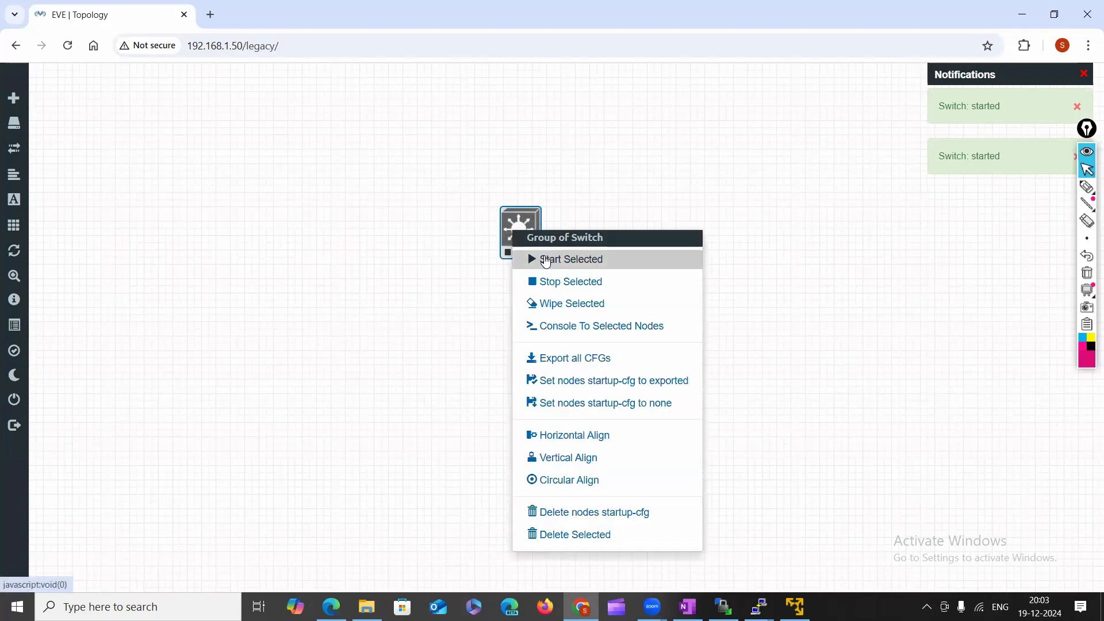
click(544, 259)
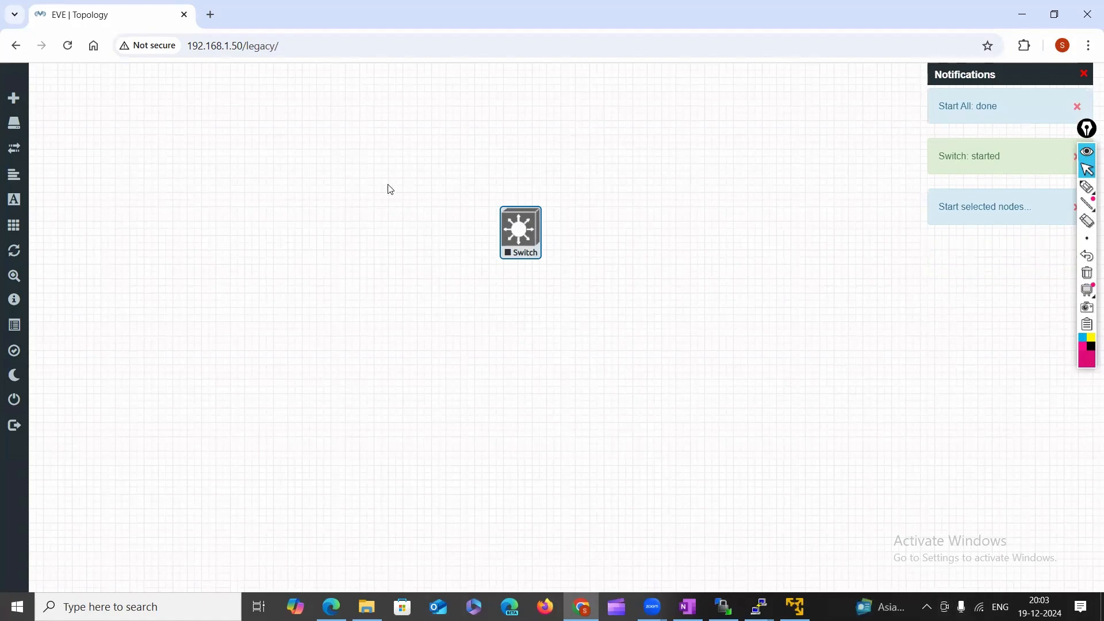
click(385, 164)
click(509, 261)
right_click(525, 244)
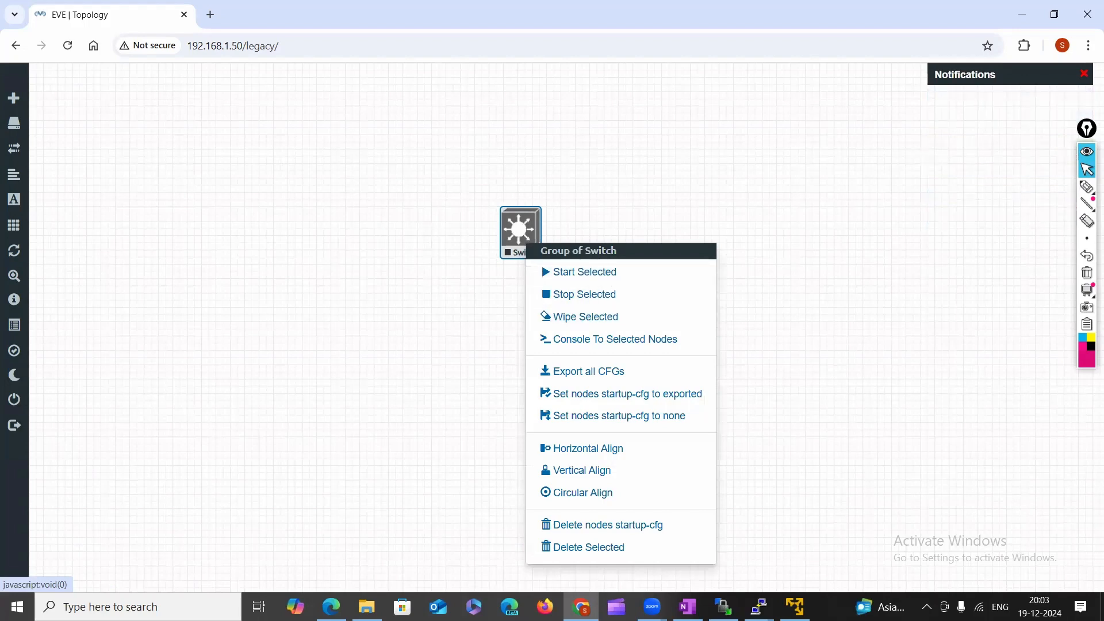
click(723, 607)
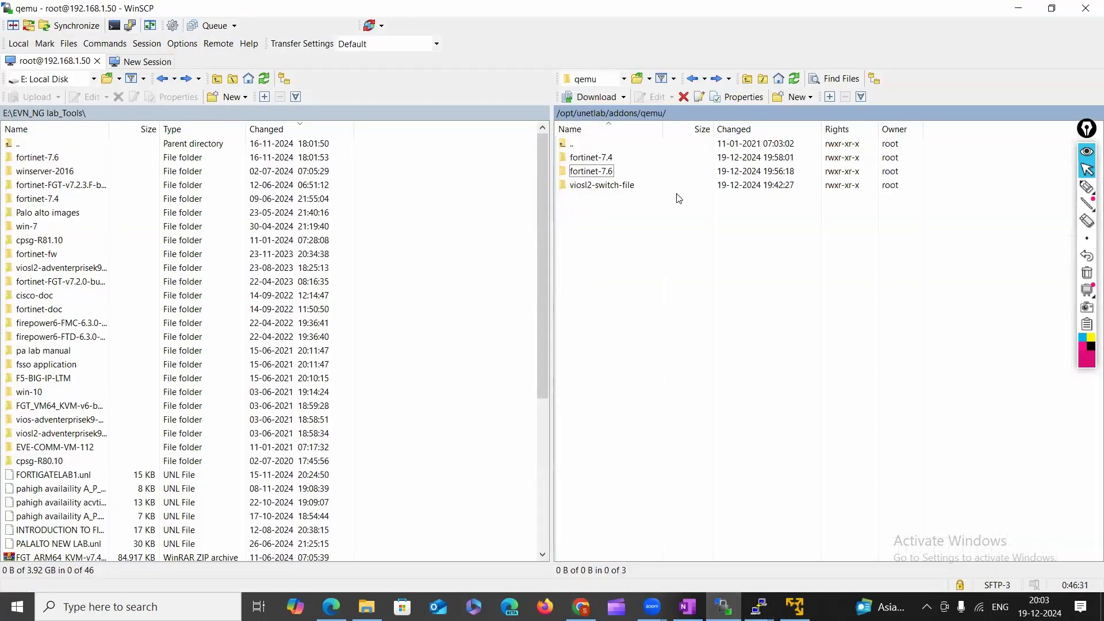
Peek into the fortinet-7.4 folder, then circle the VT-x/AMD-V warning on the VM console.
double_click(592, 158)
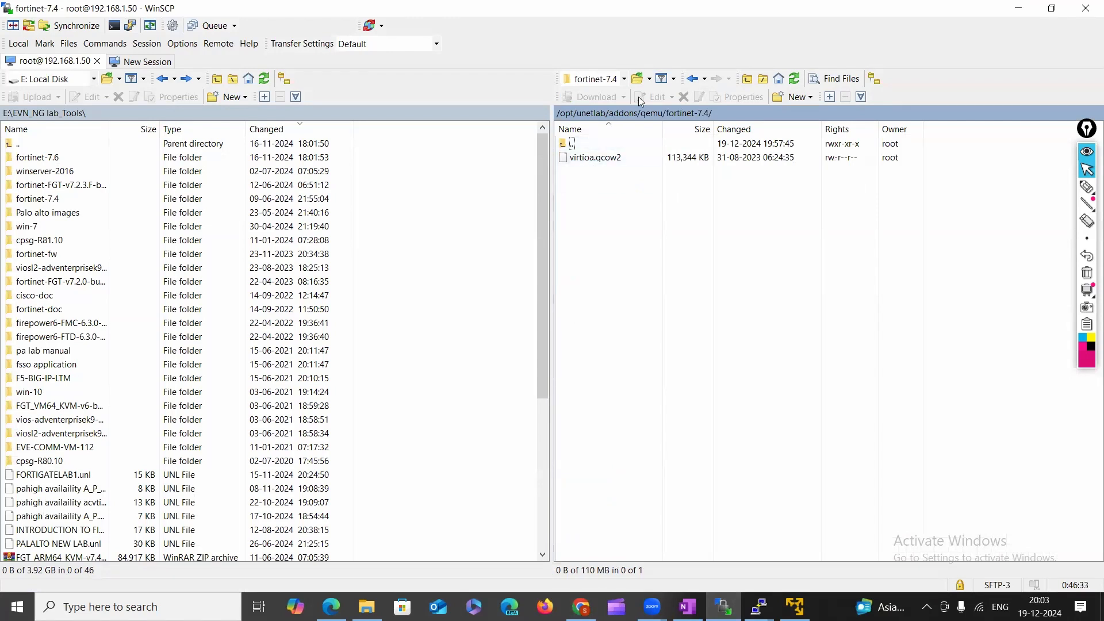
click(694, 79)
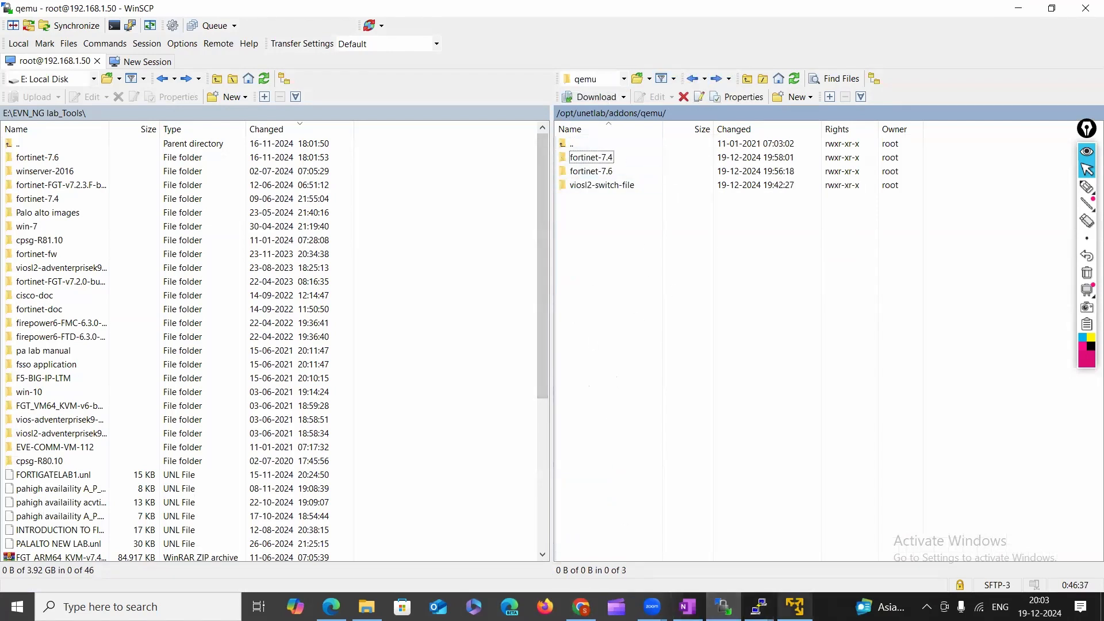
mouse_move(796, 607)
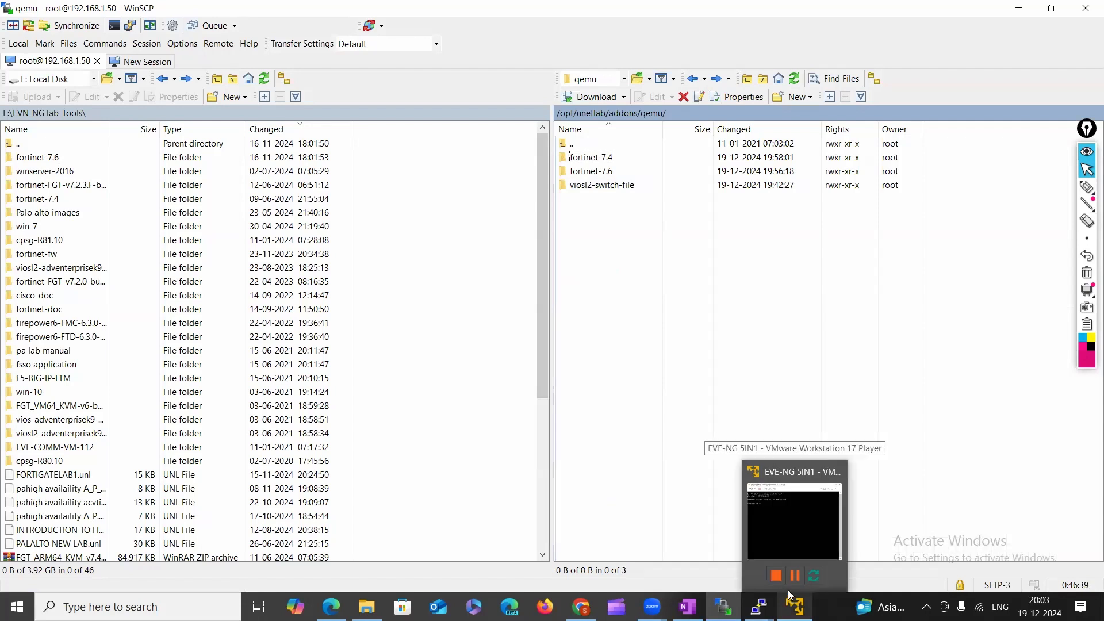
click(787, 533)
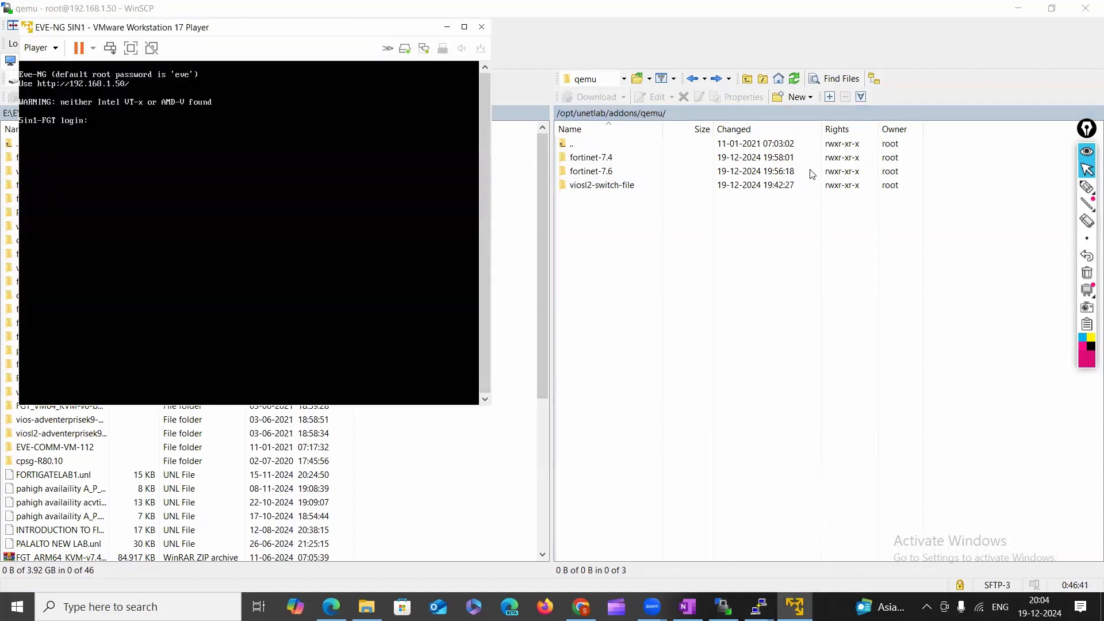
click(1081, 187)
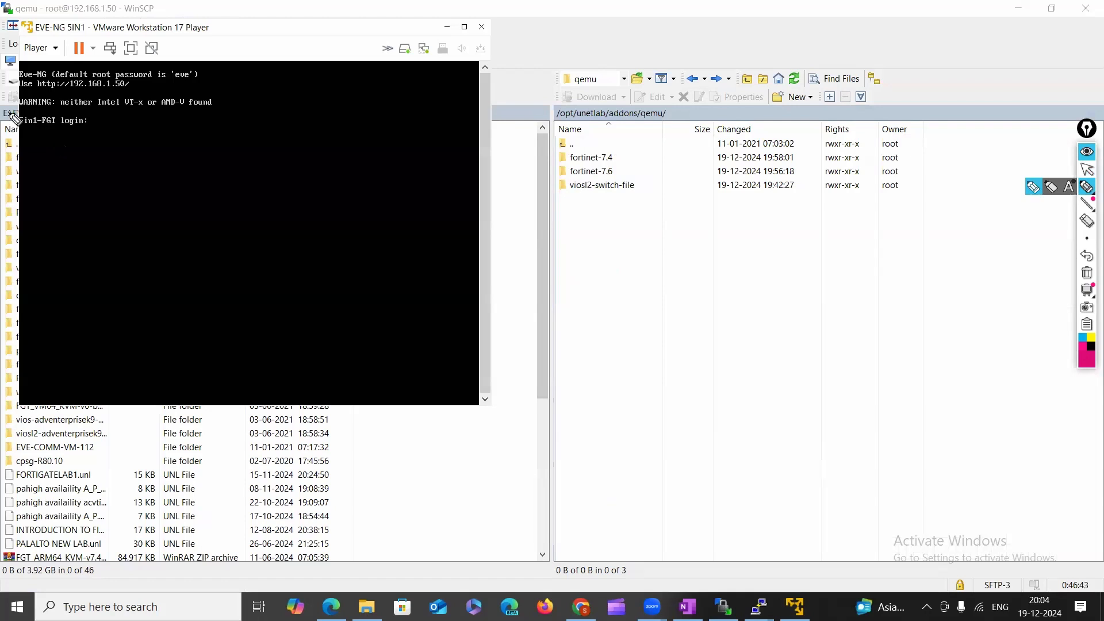
mouse_move(26, 117)
mouse_down()
mouse_move(221, 108)
mouse_move(32, 106)
mouse_up()
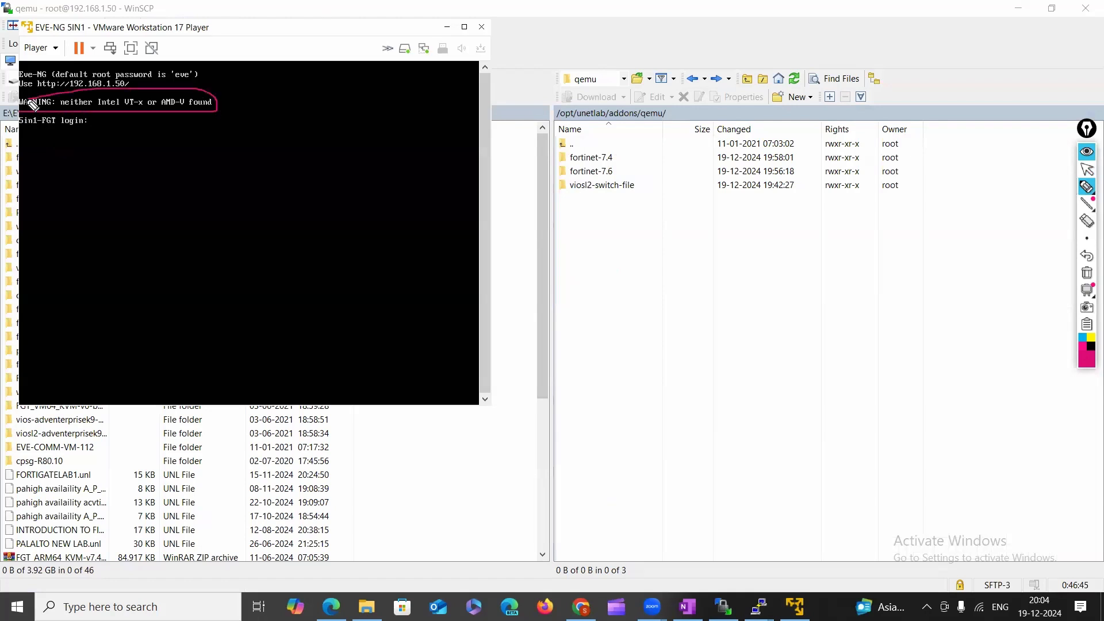
click(1087, 169)
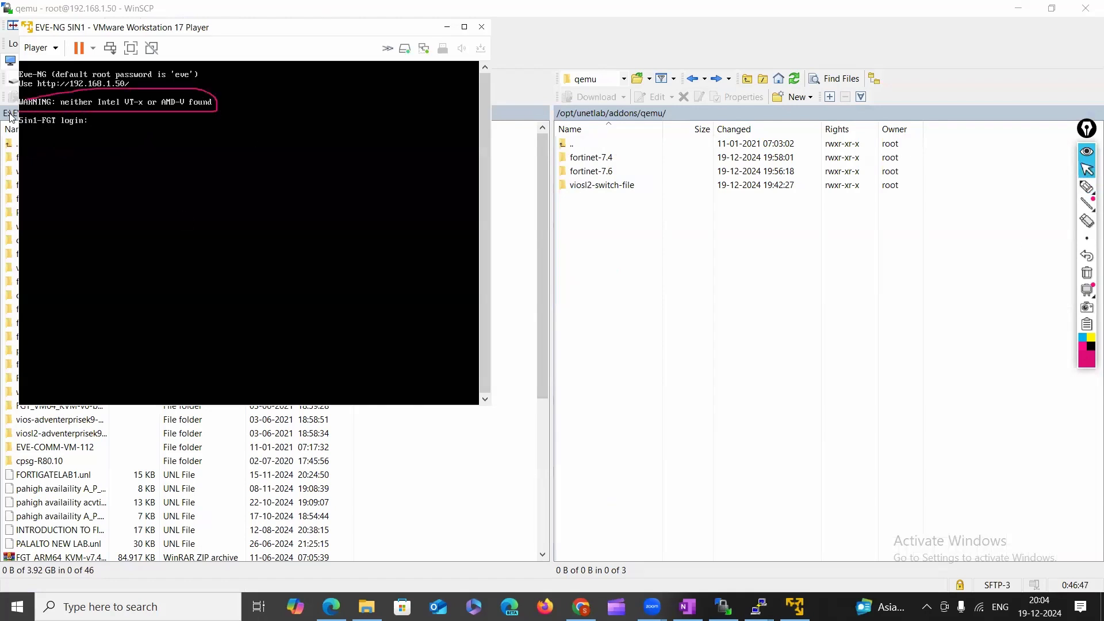
Review the EVE-NG VM's Processors settings and close them with OK.
click(40, 48)
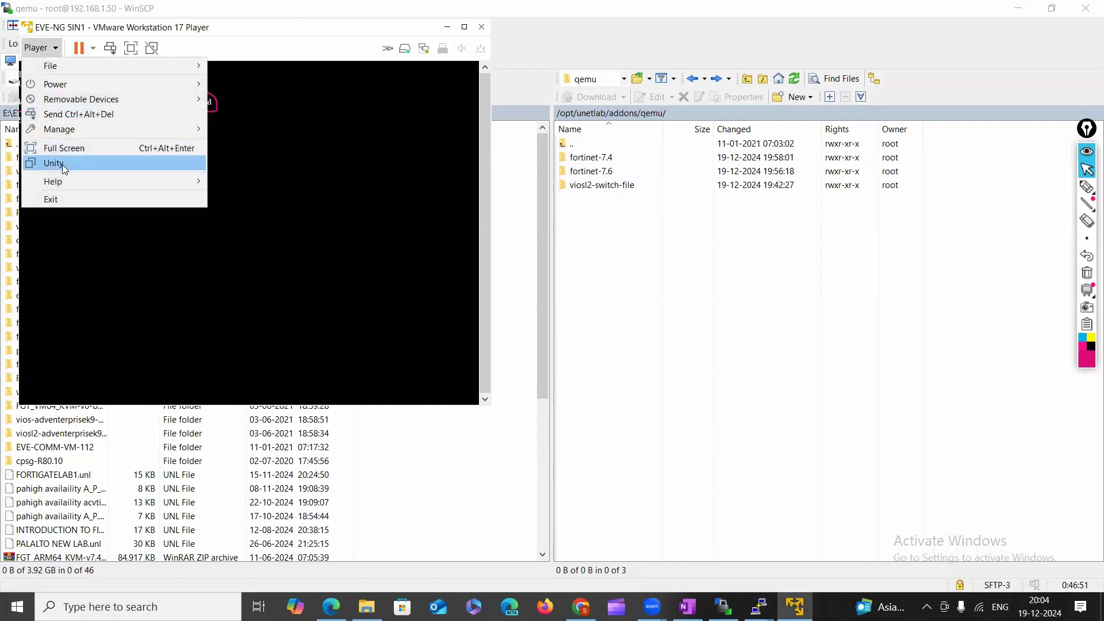
mouse_move(60, 128)
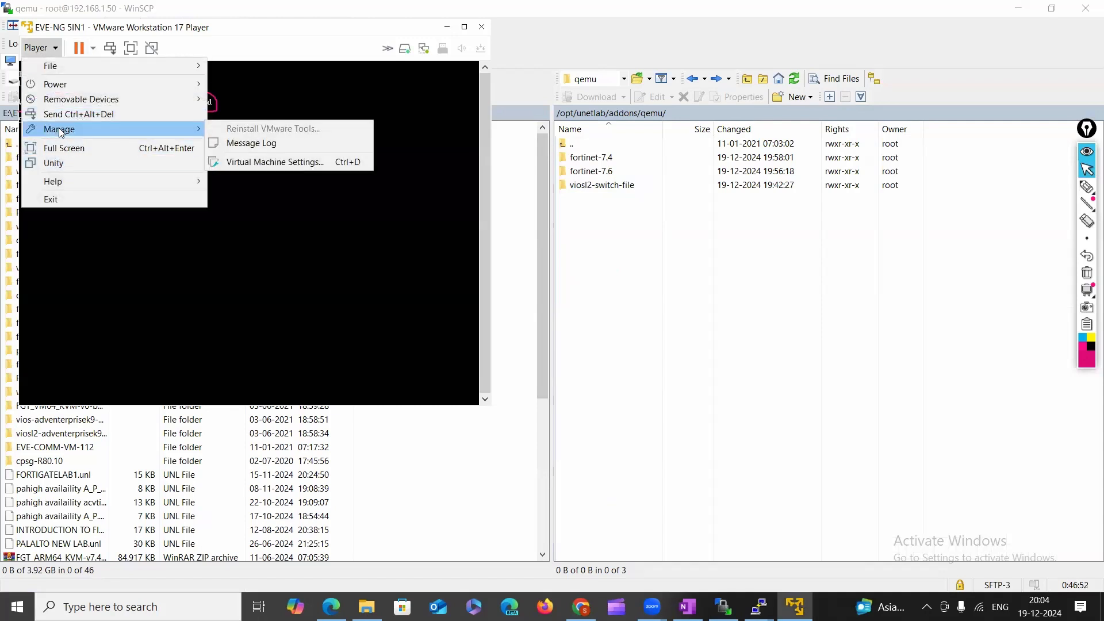
click(275, 155)
click(92, 83)
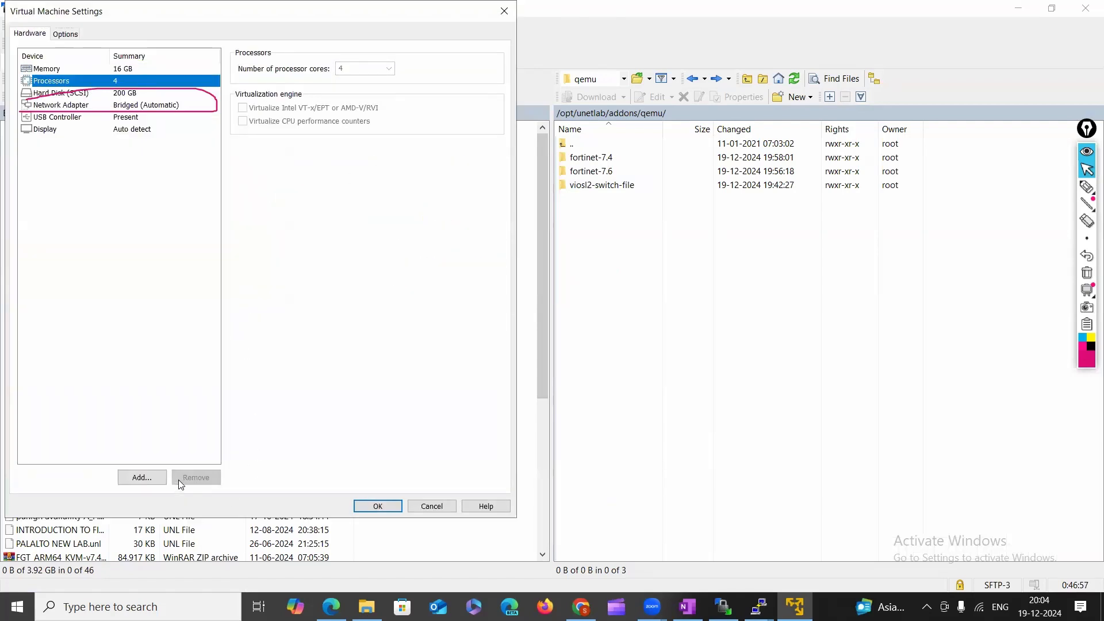
click(376, 507)
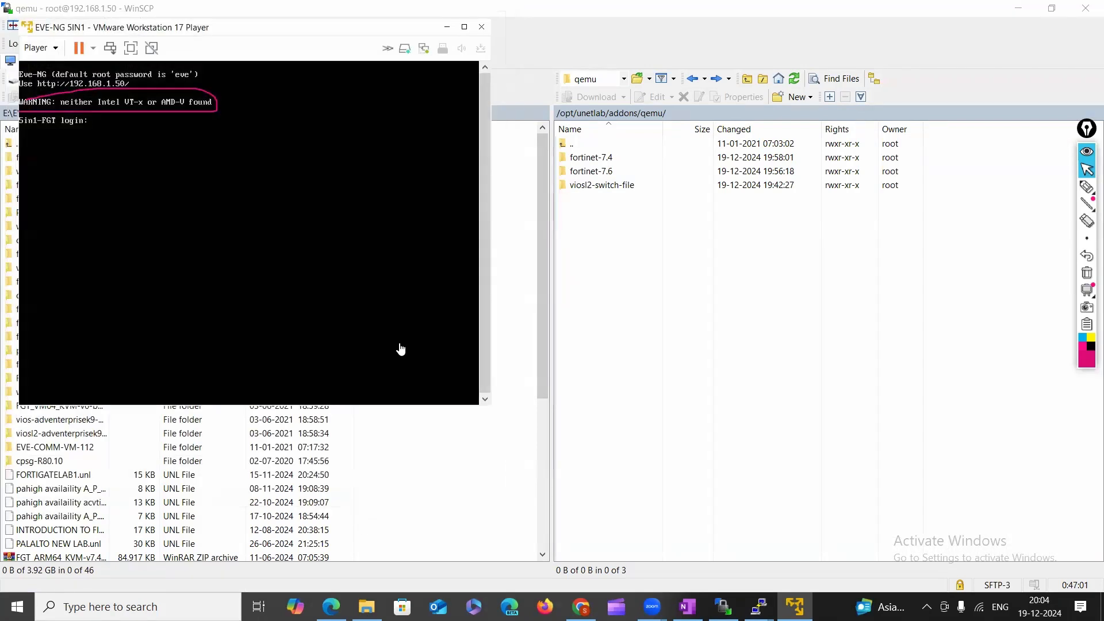
Shut down the EVE-NG guest and confirm the power-off.
click(92, 48)
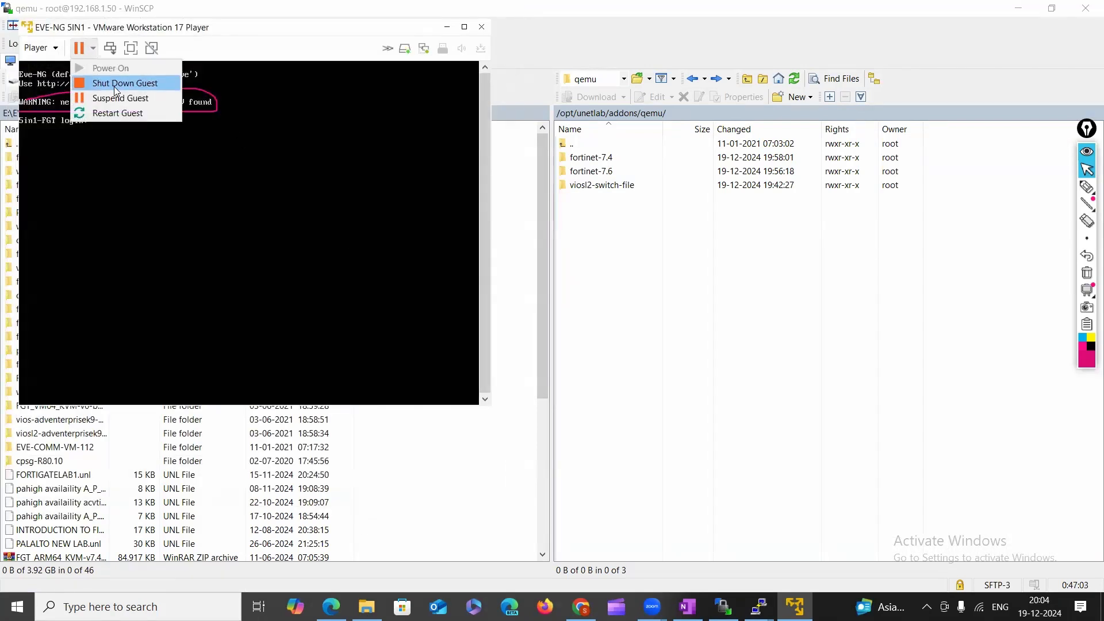
click(116, 84)
click(287, 249)
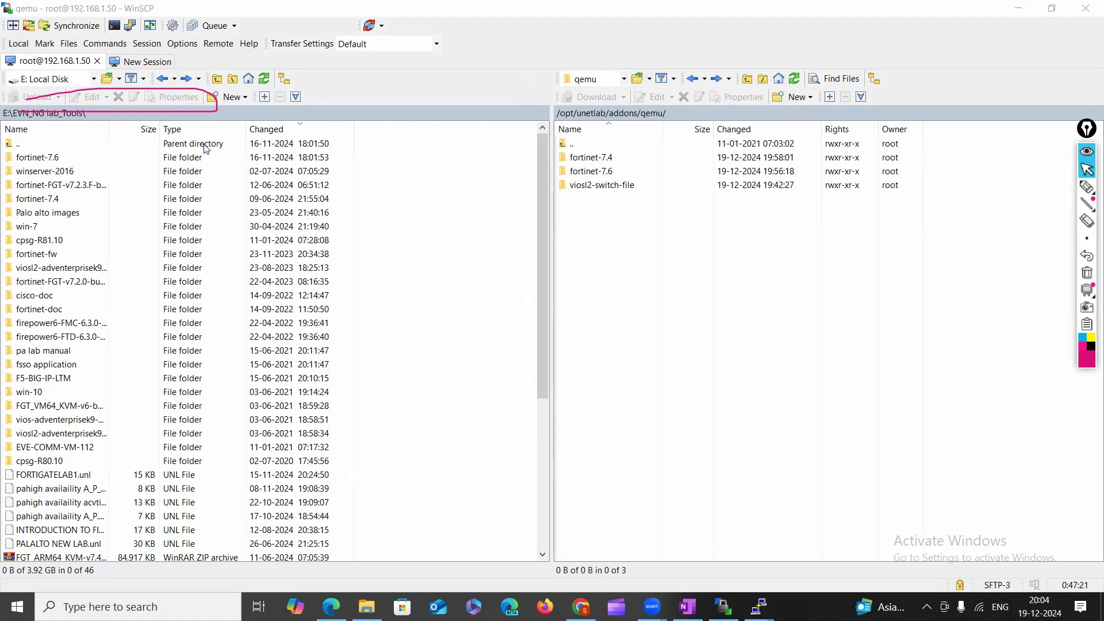
Handwrite a boxed, underlined VT-x note with a check mark on the right pane.
click(1087, 187)
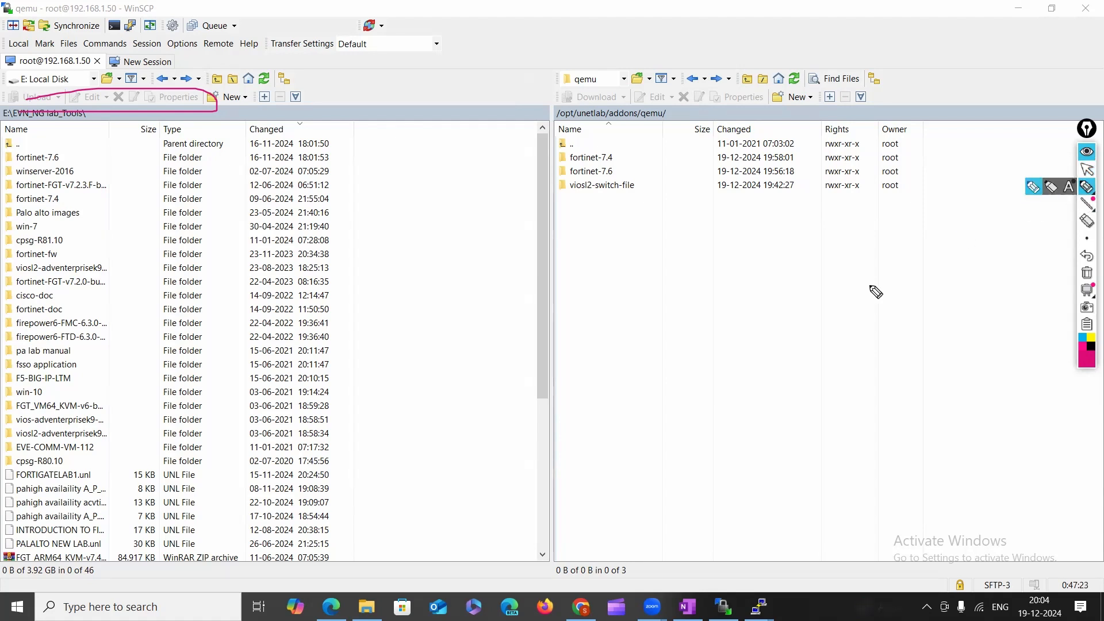
mouse_move(806, 316)
mouse_down()
mouse_move(809, 329)
mouse_move(860, 314)
mouse_move(892, 299)
mouse_move(901, 281)
mouse_move(920, 291)
mouse_move(918, 280)
mouse_up()
mouse_move(931, 255)
mouse_down()
mouse_move(928, 272)
mouse_move(959, 253)
mouse_move(973, 263)
mouse_move(965, 250)
mouse_move(973, 268)
mouse_up()
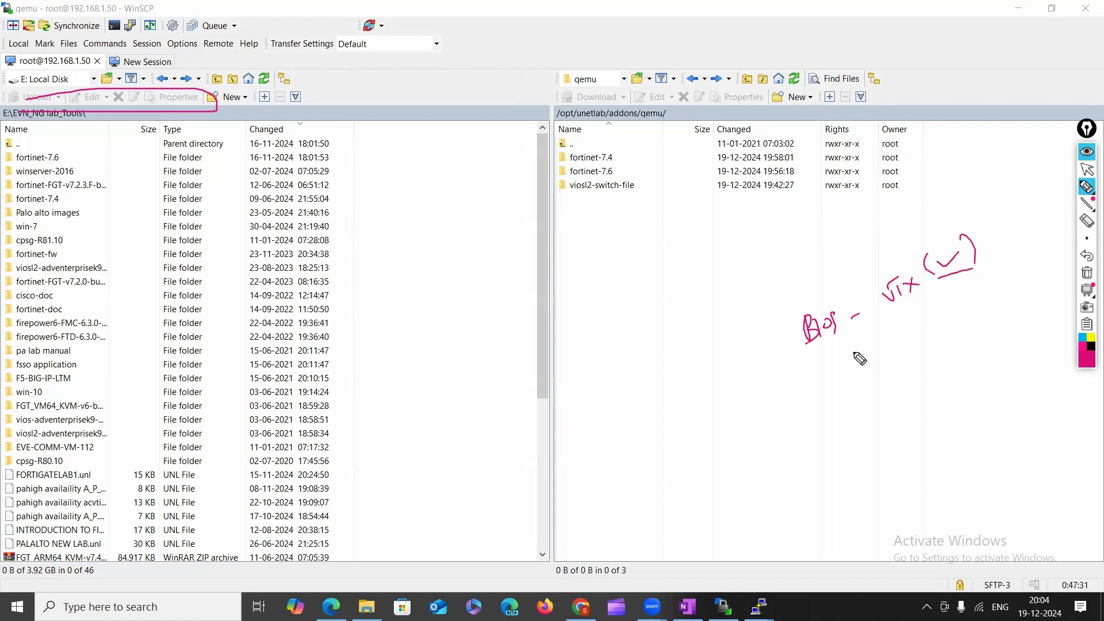
drag(813, 364, 935, 311)
drag(782, 309, 805, 364)
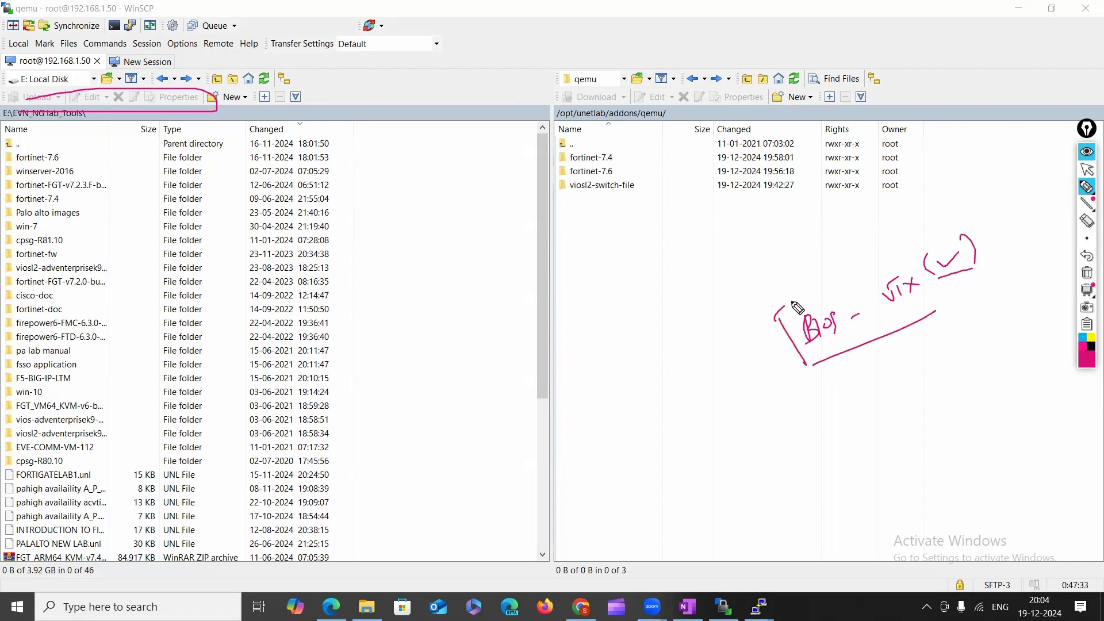
mouse_move(776, 315)
mouse_down()
mouse_move(971, 217)
mouse_move(938, 278)
mouse_up()
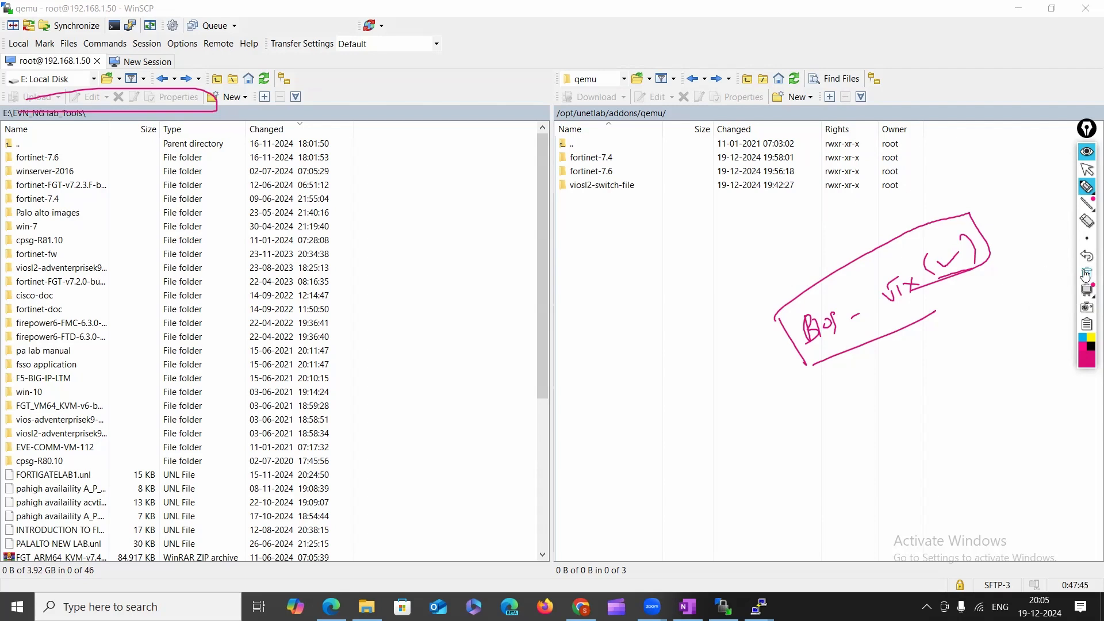
Clear the screen, then undo repeatedly until the earlier handwritten checklist reappears.
click(1086, 273)
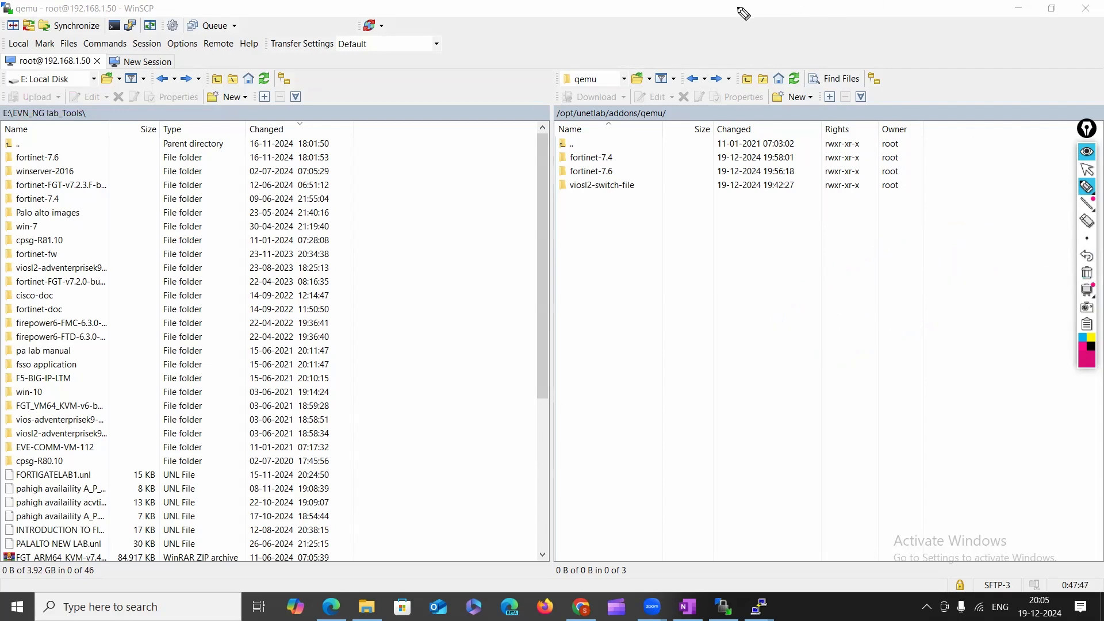
click(1081, 167)
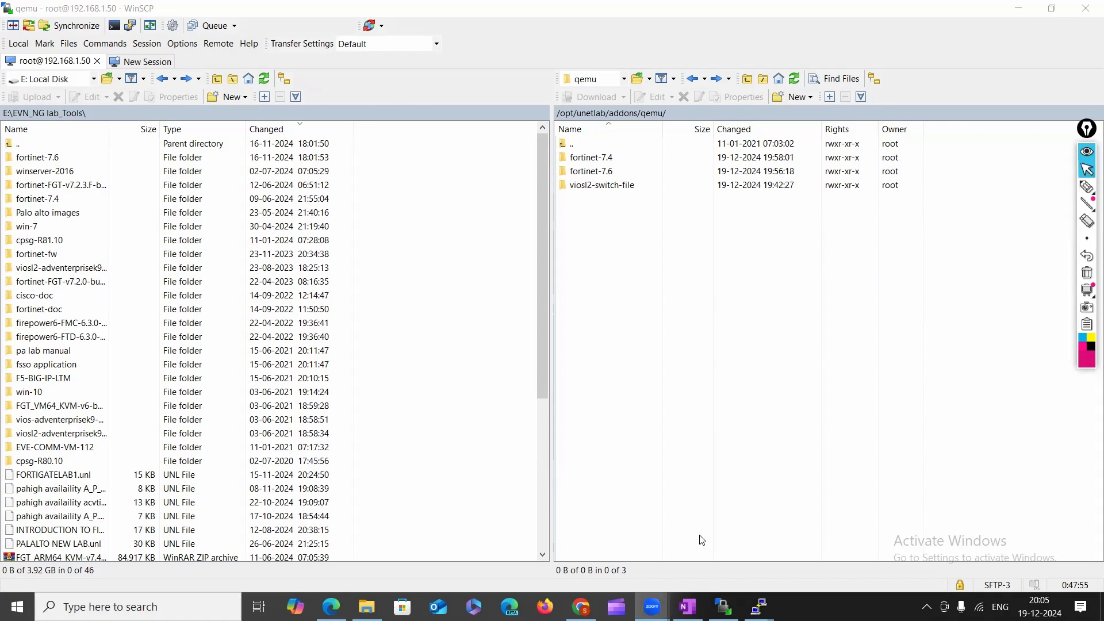
click(1086, 257)
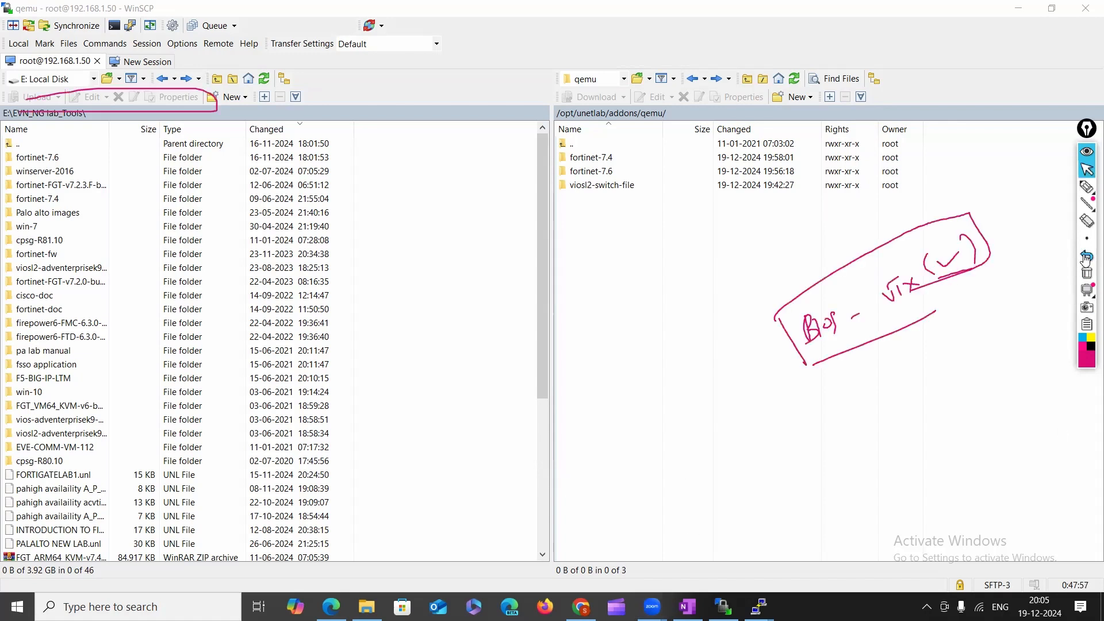
click(1086, 257)
click(1086, 257)
click(1086, 257)
click(1086, 257)
click(1086, 257)
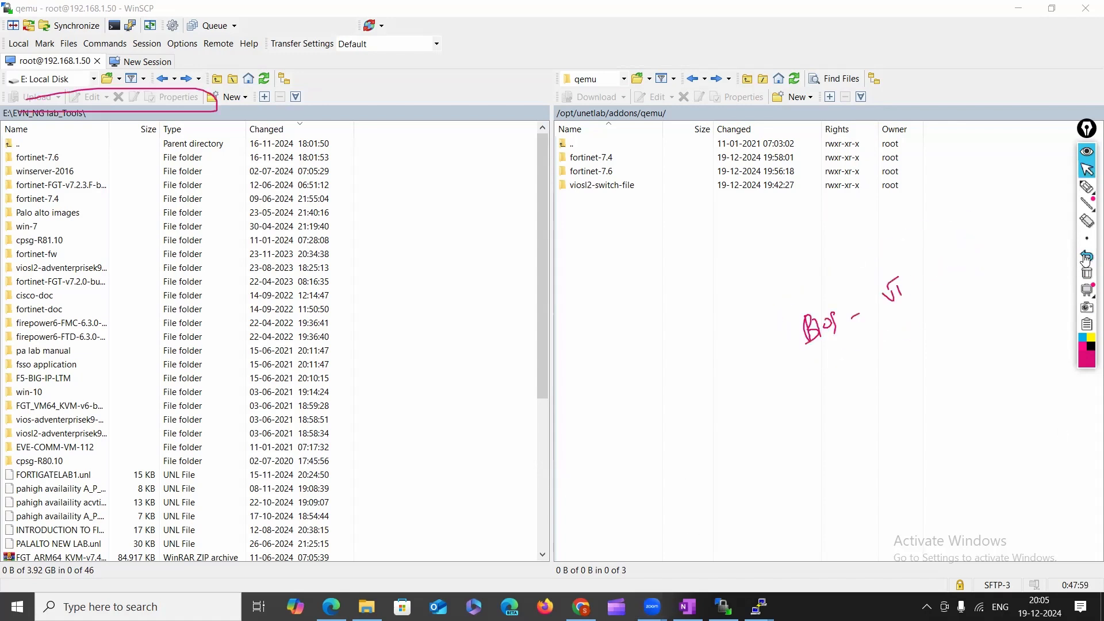
click(1085, 258)
click(1085, 258)
click(1084, 258)
click(1085, 258)
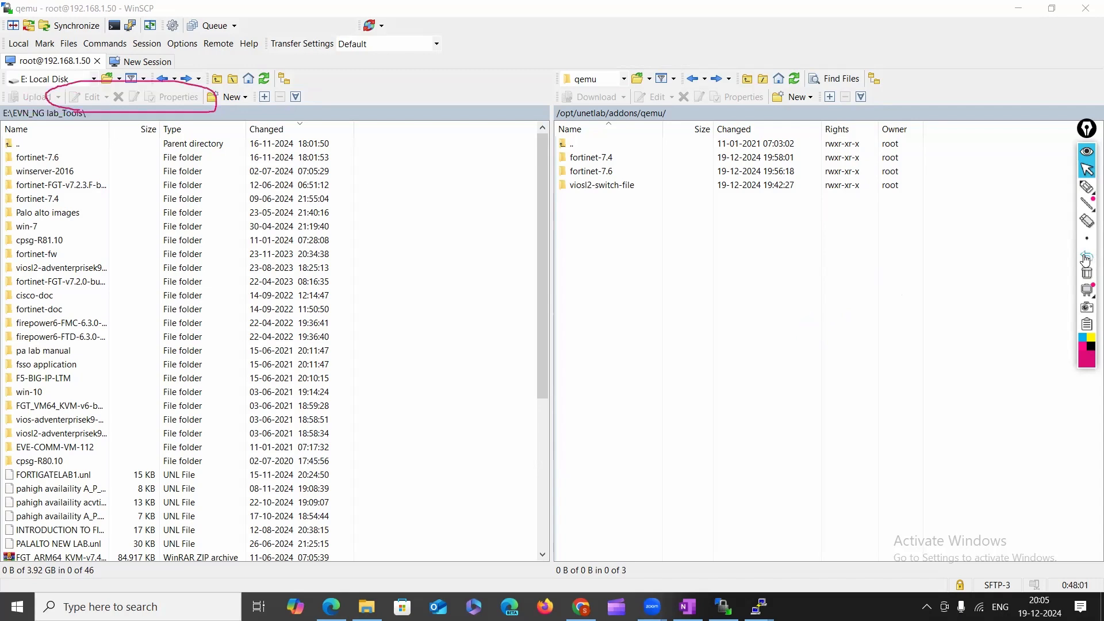
click(1085, 258)
click(1084, 258)
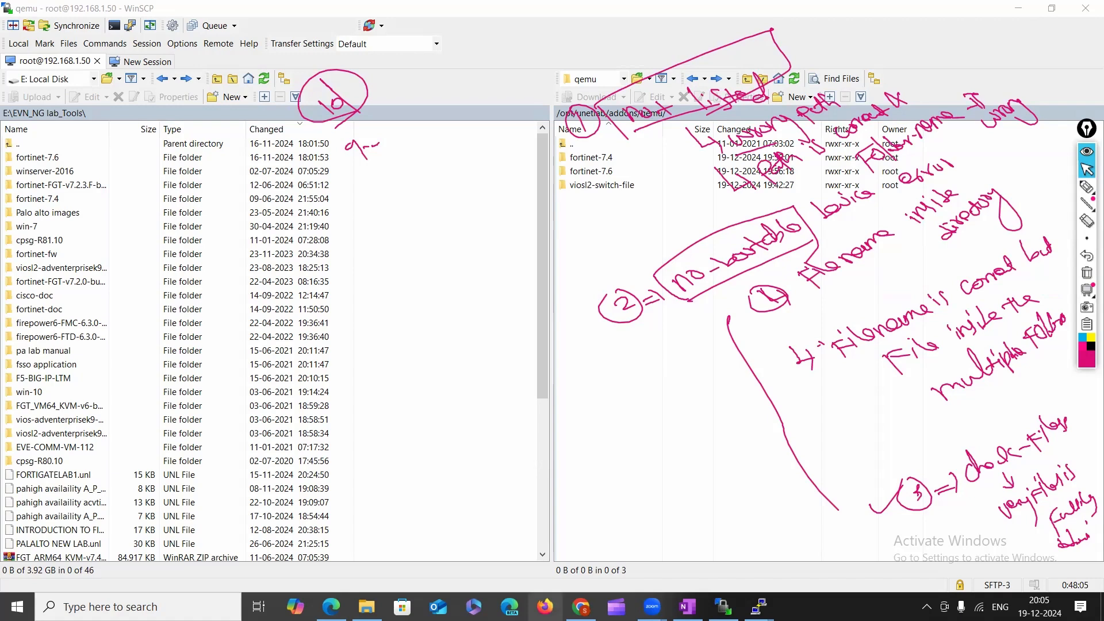
Handwrite a circled 3 with 'VTx disable' and 'not supported' notes on the left pane.
click(1088, 190)
mouse_move(369, 315)
mouse_down()
mouse_move(371, 344)
mouse_move(360, 321)
mouse_move(460, 298)
mouse_up()
mouse_move(444, 292)
mouse_down()
mouse_move(530, 254)
mouse_move(538, 263)
mouse_move(553, 244)
mouse_move(555, 271)
mouse_move(626, 228)
mouse_up()
mouse_move(550, 299)
mouse_down()
mouse_move(575, 299)
mouse_move(615, 266)
mouse_up()
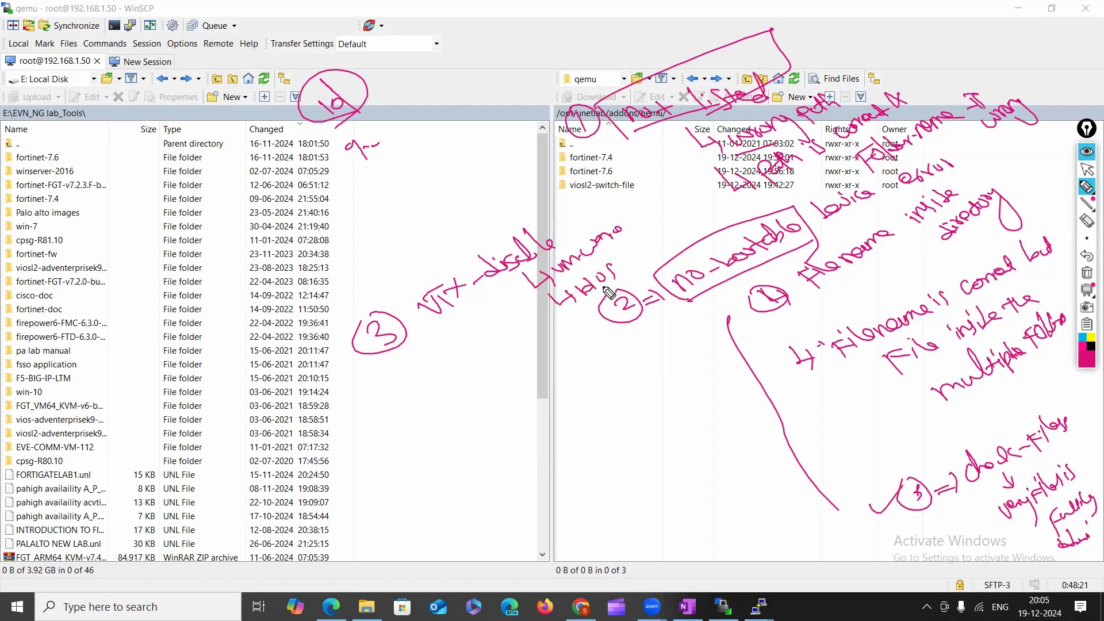
click(594, 350)
mouse_move(611, 372)
mouse_down()
mouse_move(722, 329)
mouse_move(725, 341)
mouse_up()
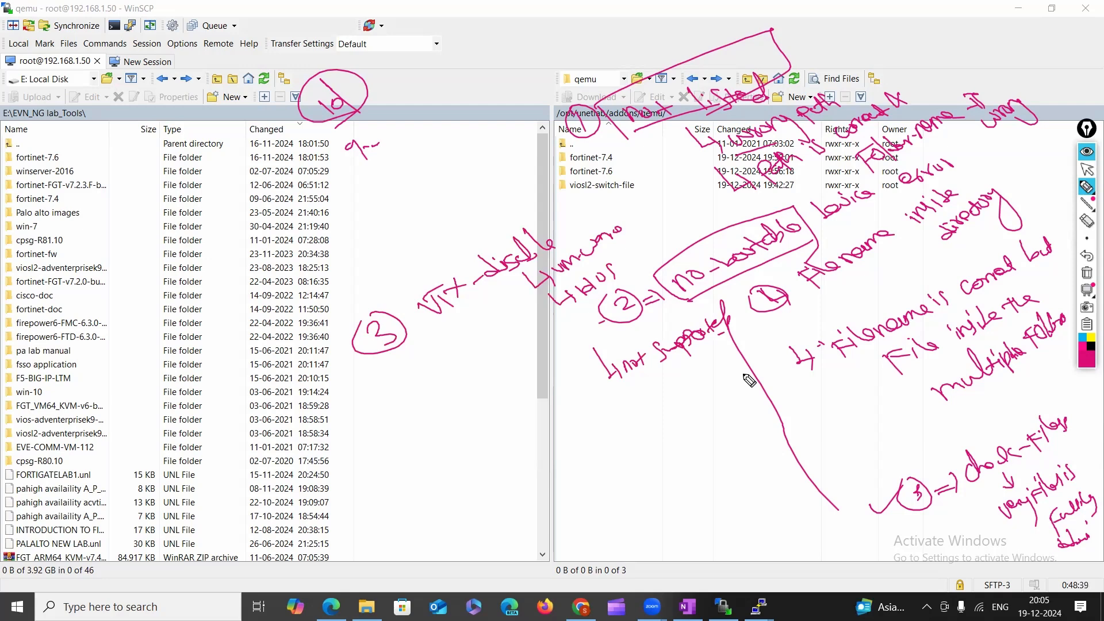
mouse_move(640, 150)
mouse_down()
mouse_move(652, 134)
mouse_move(680, 172)
mouse_move(662, 185)
mouse_move(661, 156)
mouse_up()
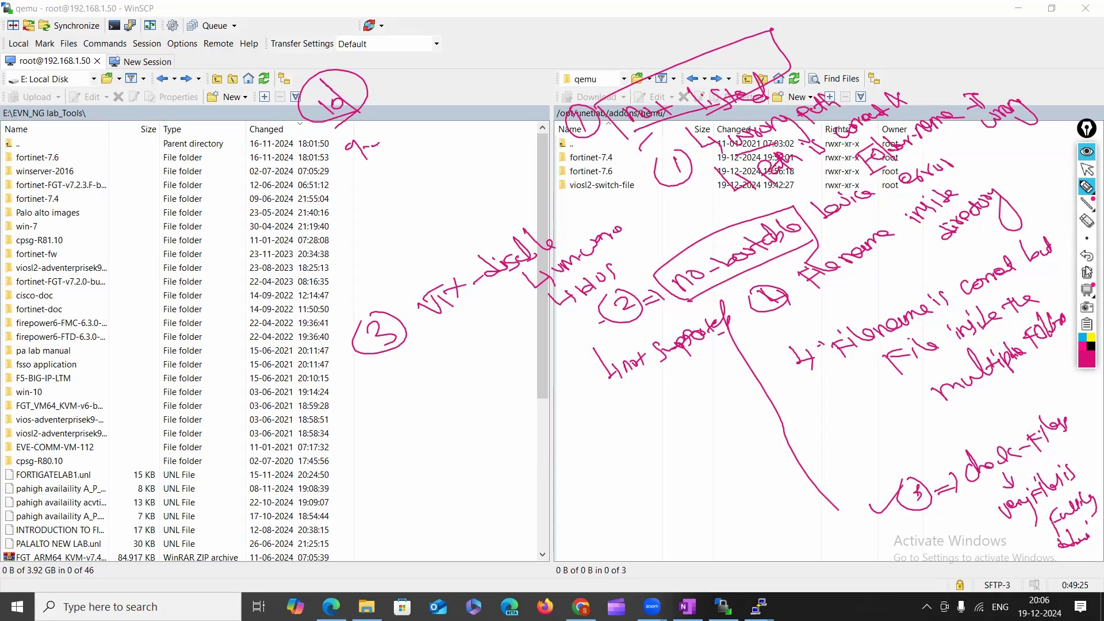
Underline and loop the Filename item, mark the verify note, circle item 3, then clear all annotations.
click(1087, 186)
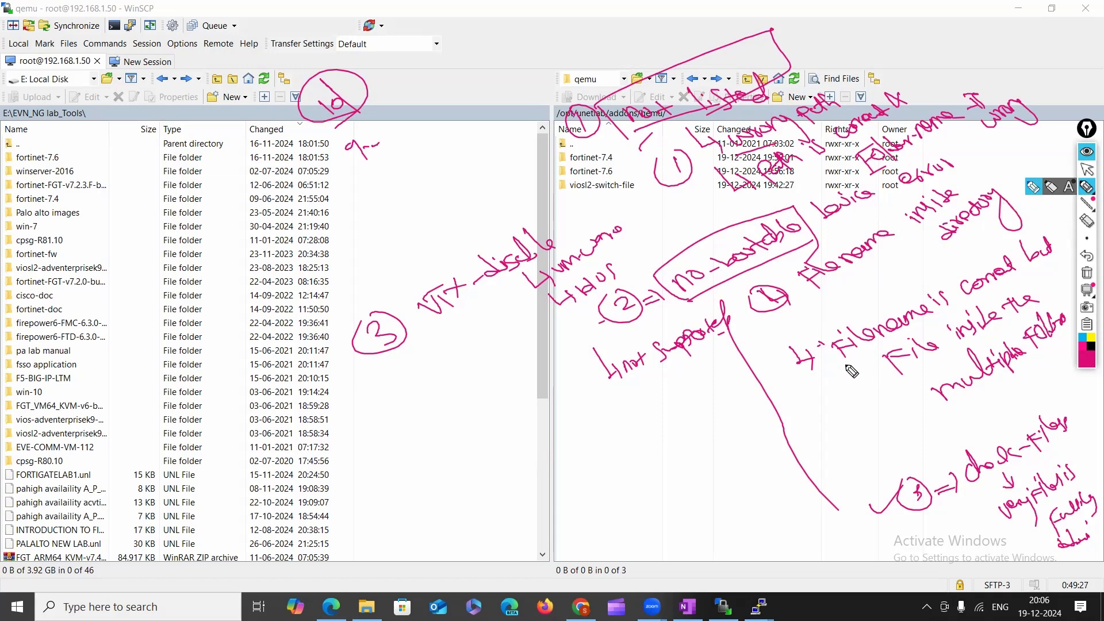
drag(848, 366, 918, 339)
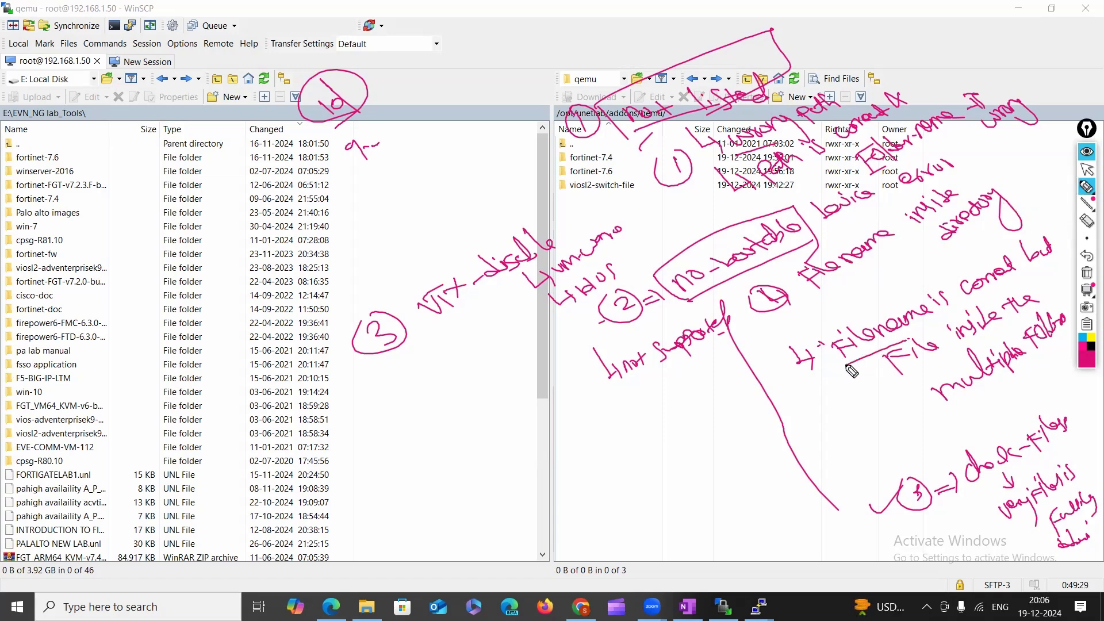
mouse_move(849, 369)
mouse_down()
mouse_move(828, 377)
mouse_move(808, 331)
mouse_move(896, 288)
mouse_up()
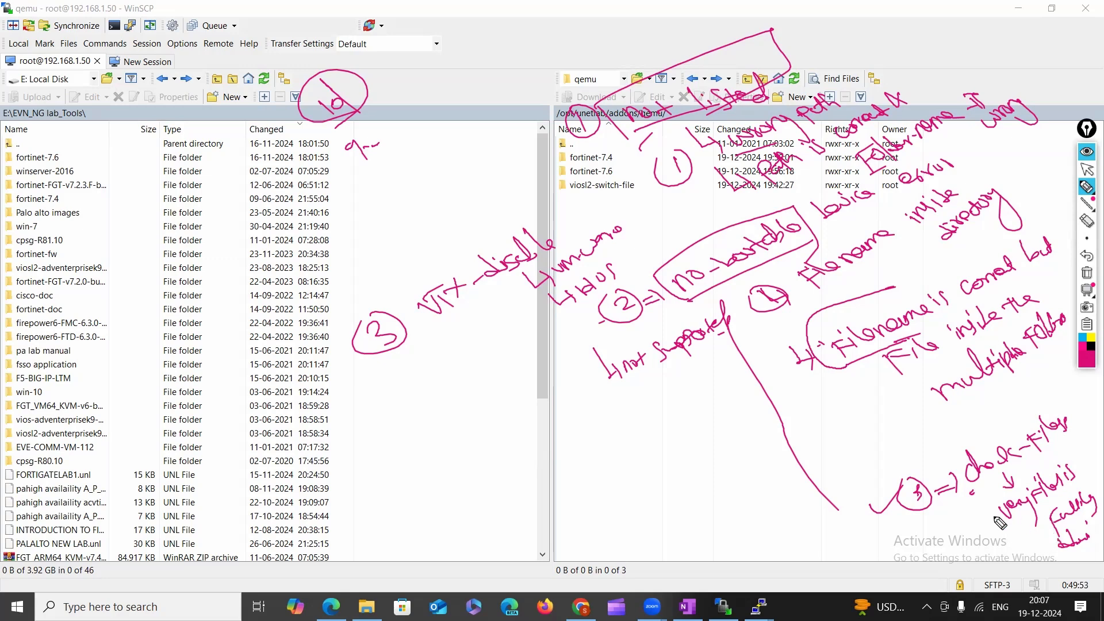
mouse_move(991, 509)
mouse_down()
mouse_move(1005, 555)
mouse_move(1001, 539)
mouse_move(993, 546)
mouse_up()
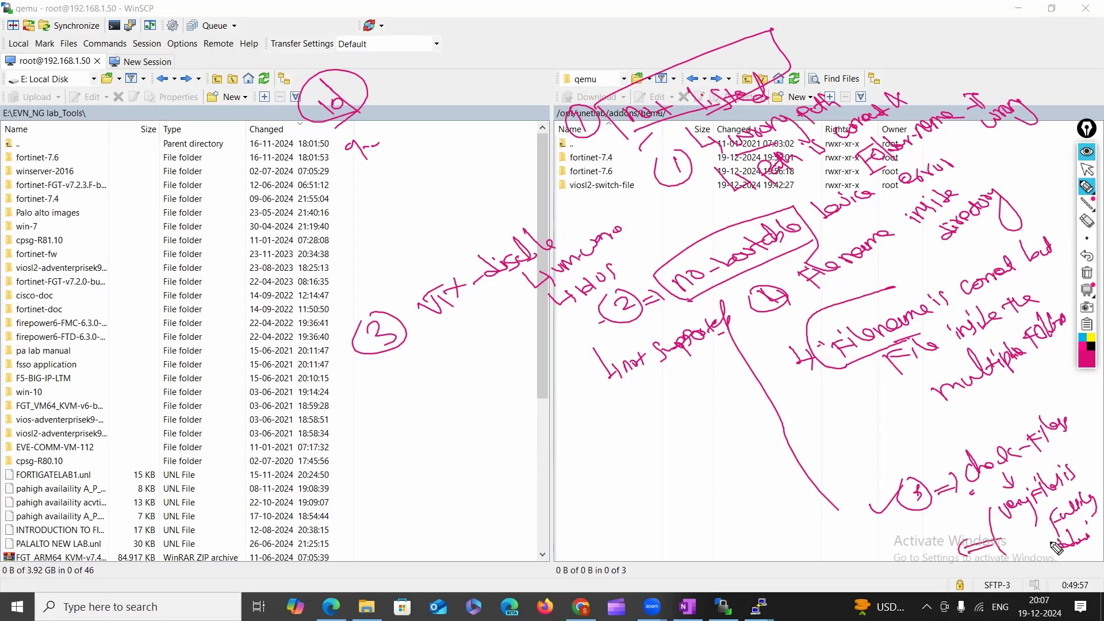
mouse_move(880, 541)
mouse_down()
mouse_move(863, 569)
mouse_move(915, 560)
mouse_move(844, 520)
mouse_move(896, 591)
mouse_up()
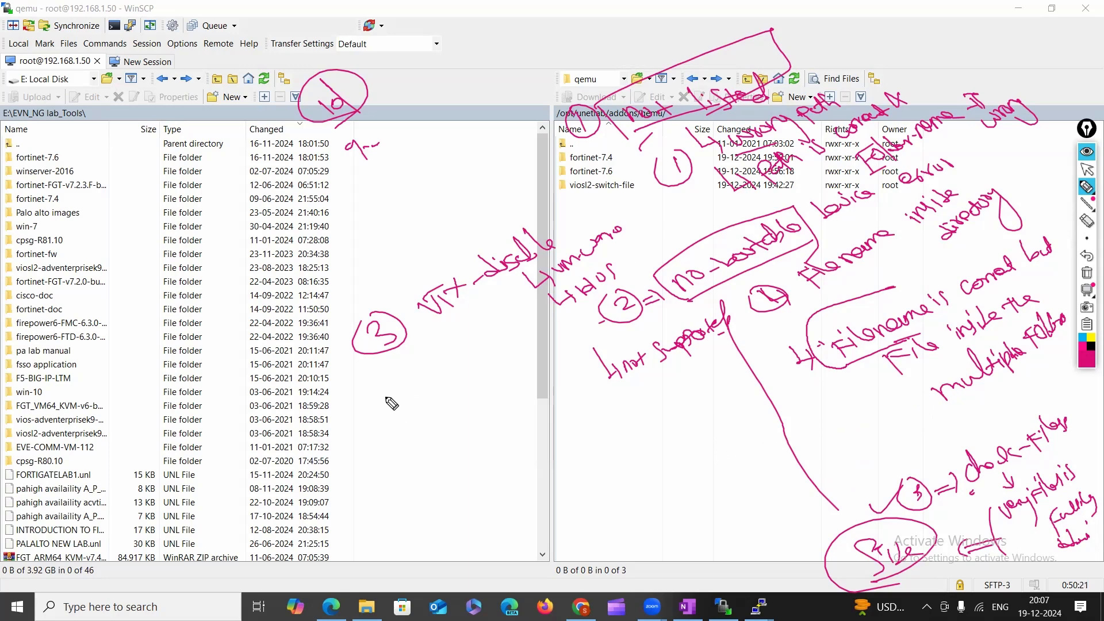
mouse_move(391, 356)
mouse_down()
mouse_move(399, 303)
mouse_move(375, 363)
mouse_up()
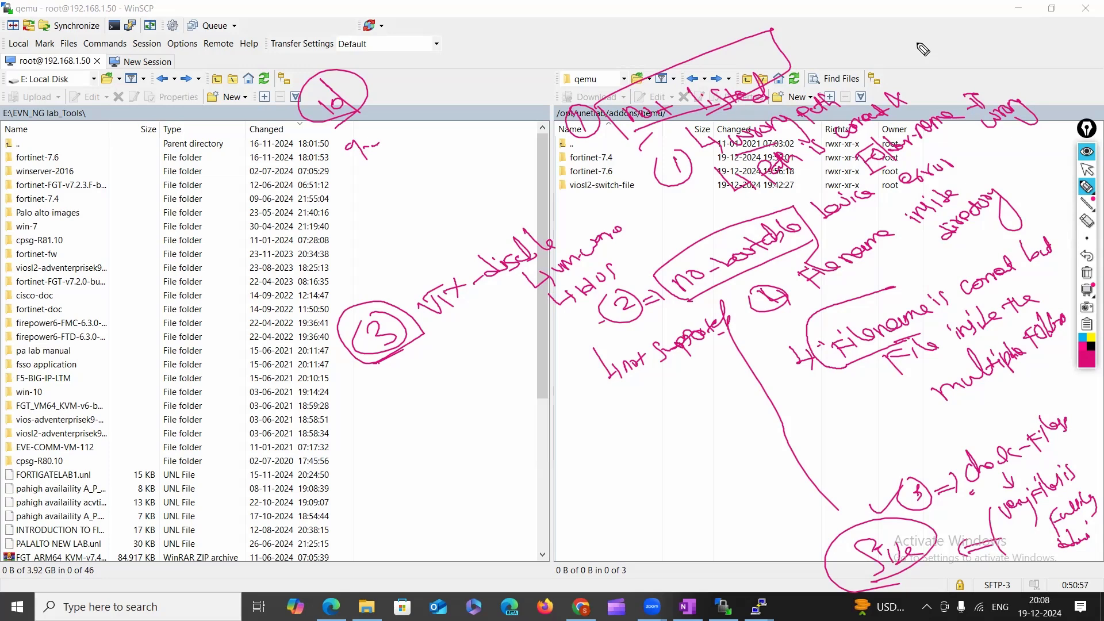
click(1086, 276)
click(1087, 169)
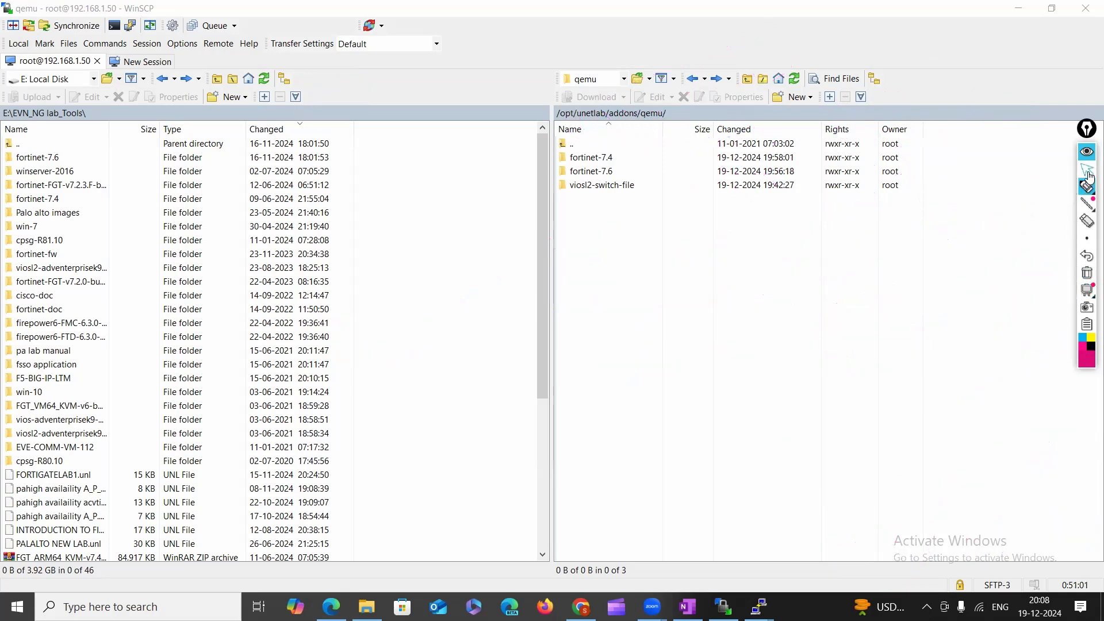